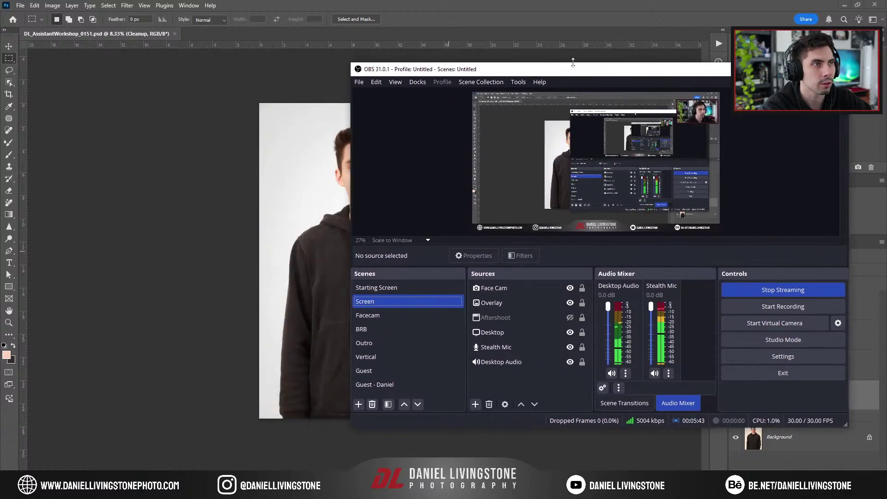
Open the thumbnail file 20250217.psd from the Thumbnails folder inside the desktop's Stream folder
click(491, 15)
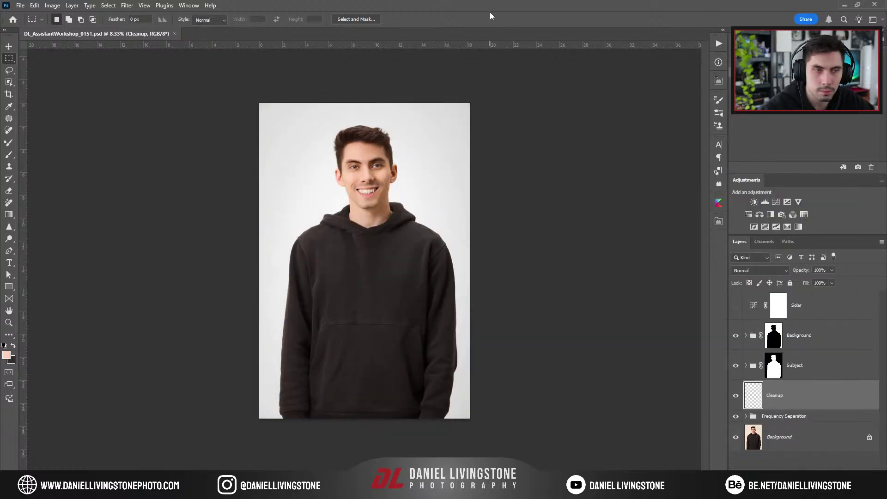
key(super+e)
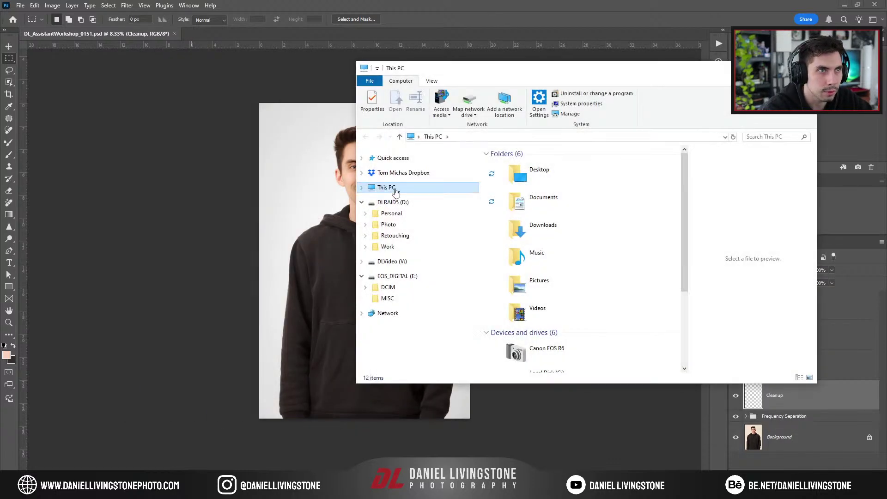
double_click(517, 175)
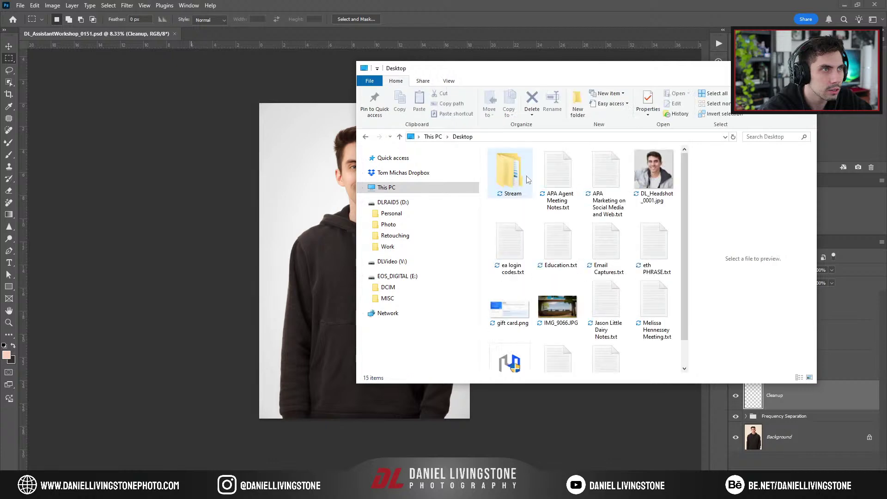
click(517, 180)
double_click(517, 180)
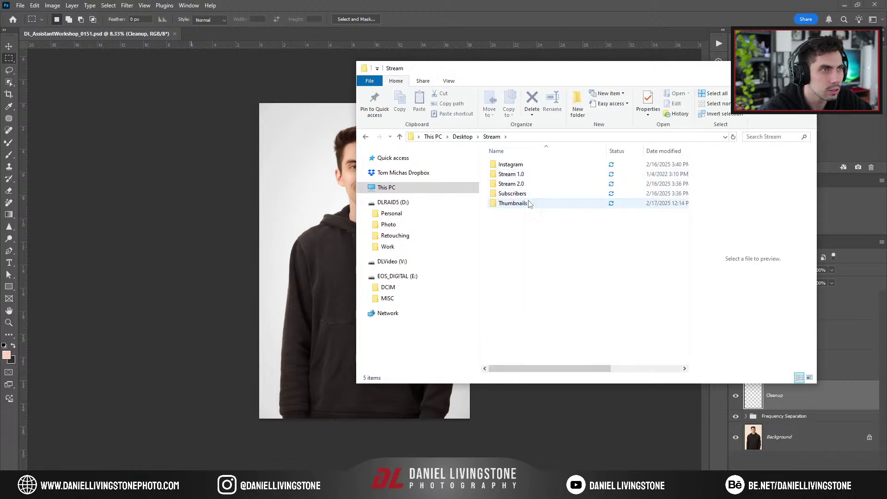
double_click(513, 203)
drag(684, 155, 683, 357)
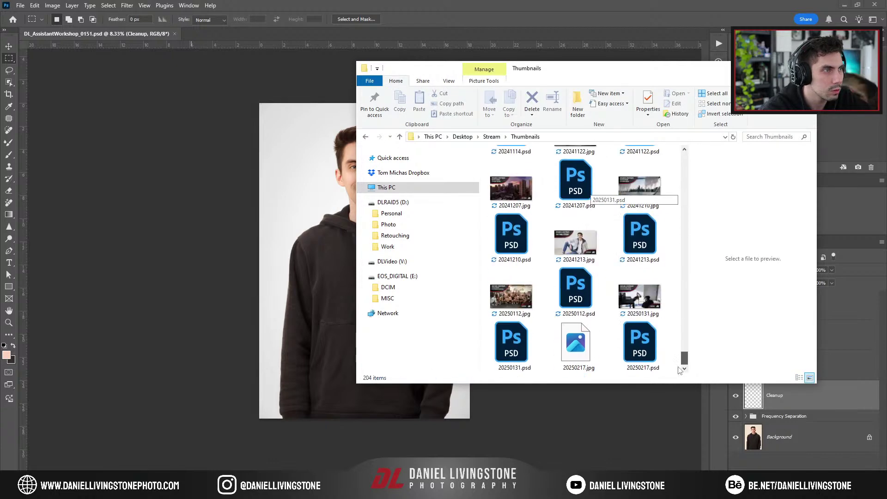
click(636, 353)
double_click(635, 352)
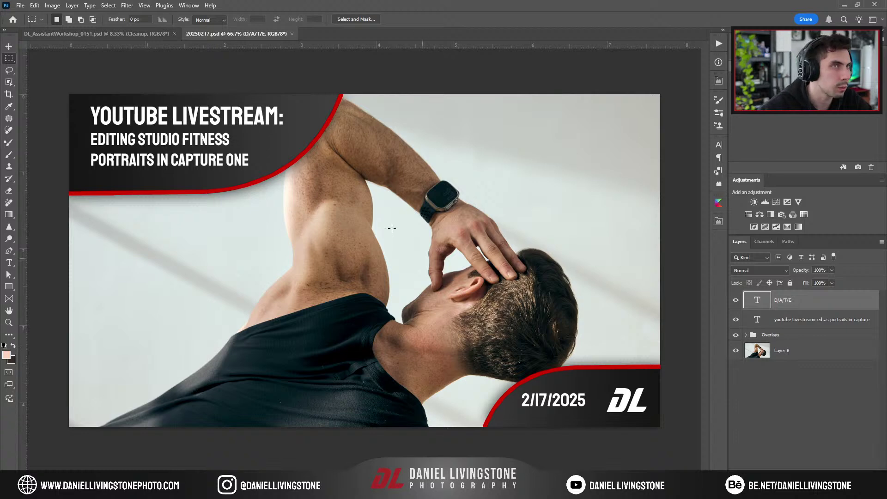
Copy a merged layer of the retouched portrait from DL_AssistantWorkshop_0151.psd into the 20250217.psd thumbnail
click(156, 35)
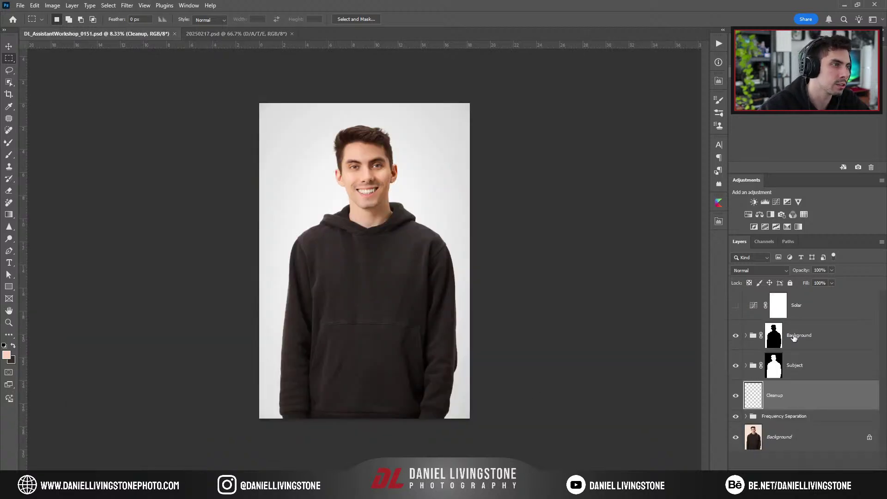
click(826, 365)
click(838, 326)
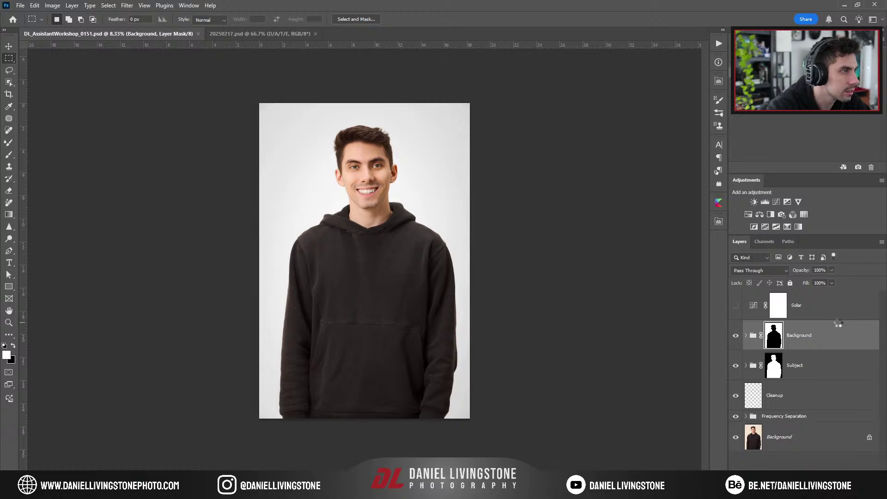
drag(816, 348, 363, 308)
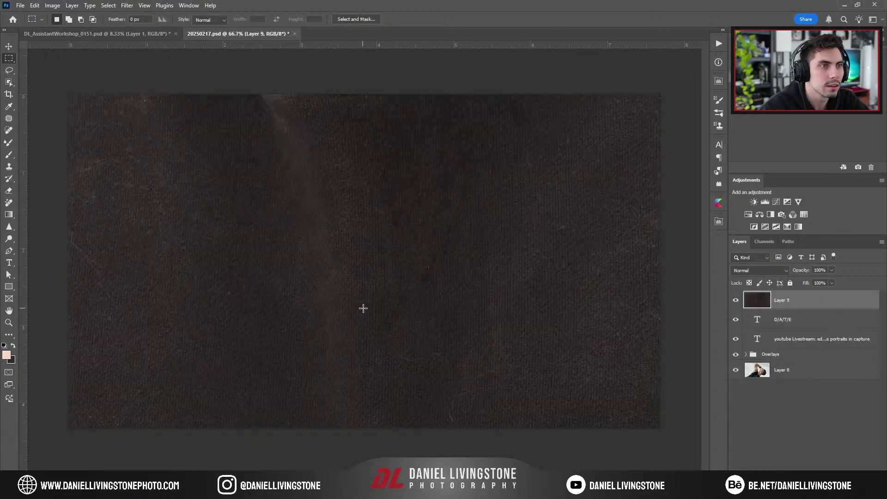
Scale down the imported portrait and place it over the right half of the thumbnail canvas
key(ctrl+t)
key(ctrl+0)
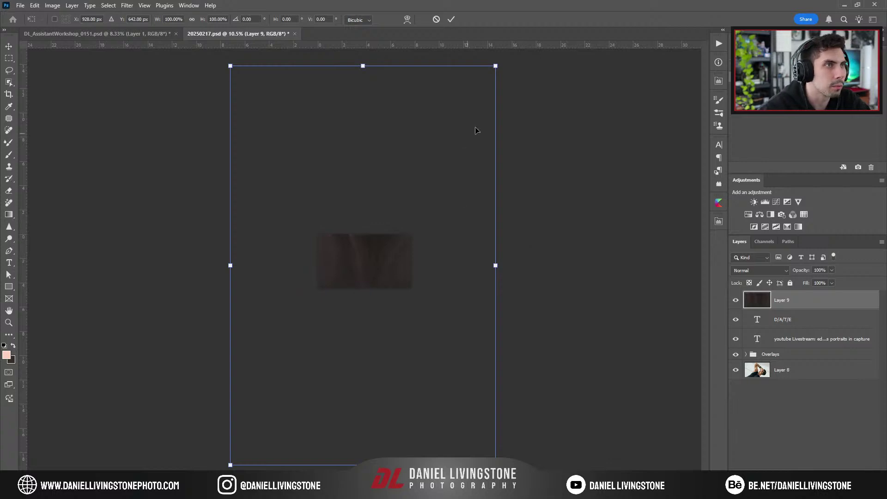
drag(495, 66, 495, 229)
key(ctrl+minus)
key(ctrl+0)
drag(375, 123, 359, 99)
drag(420, 192, 446, 241)
key(Return)
Hide the other layers and extend the portrait backdrop over the empty left area using Generative Fill without a prompt
key(m)
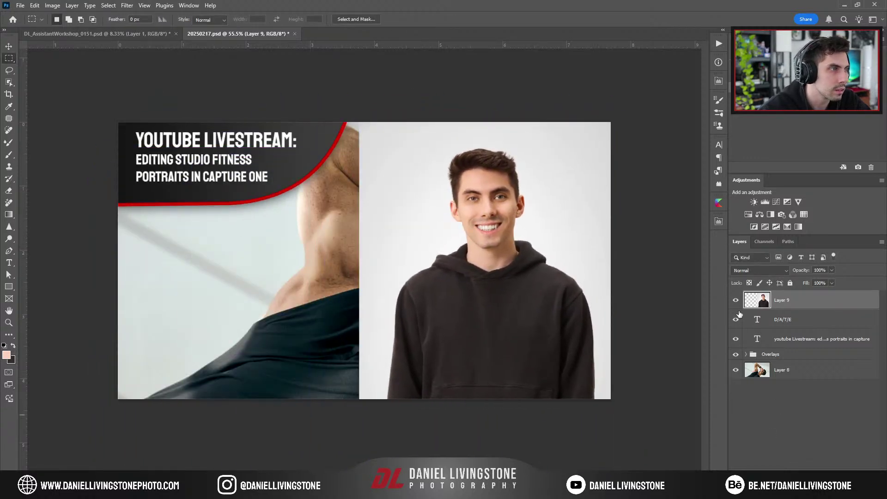
drag(736, 318, 736, 370)
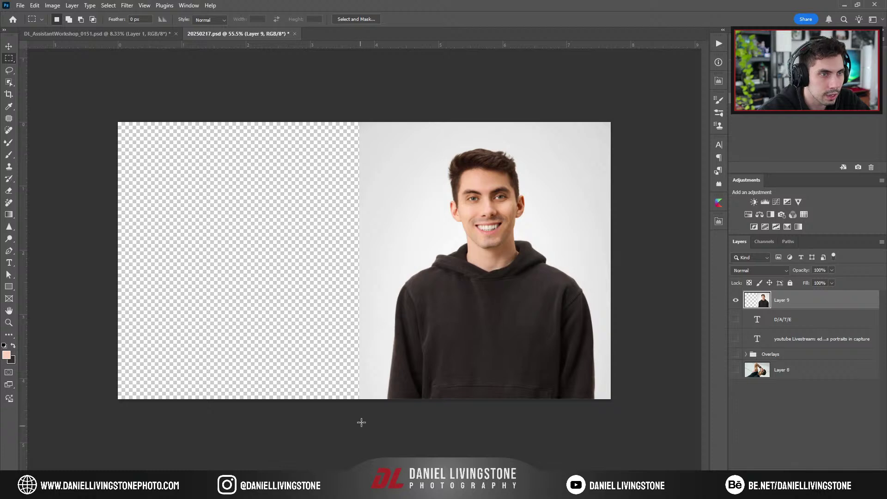
drag(369, 422, 115, 118)
right_click(261, 252)
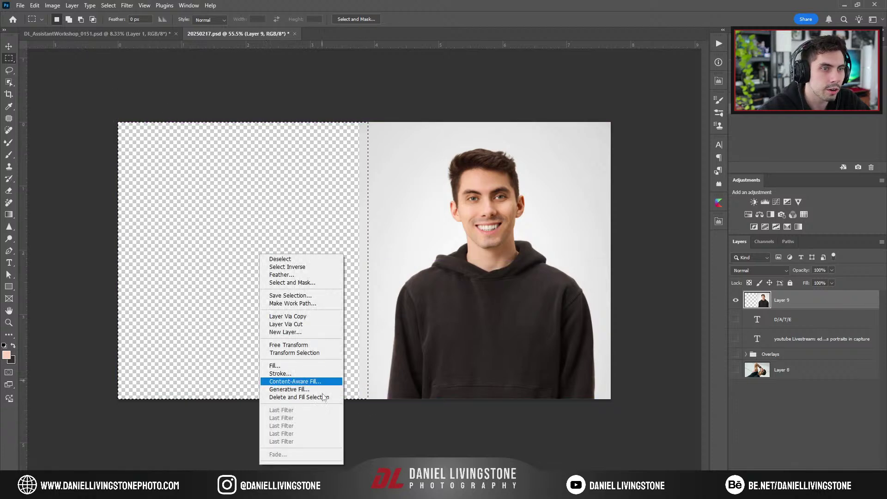
click(296, 383)
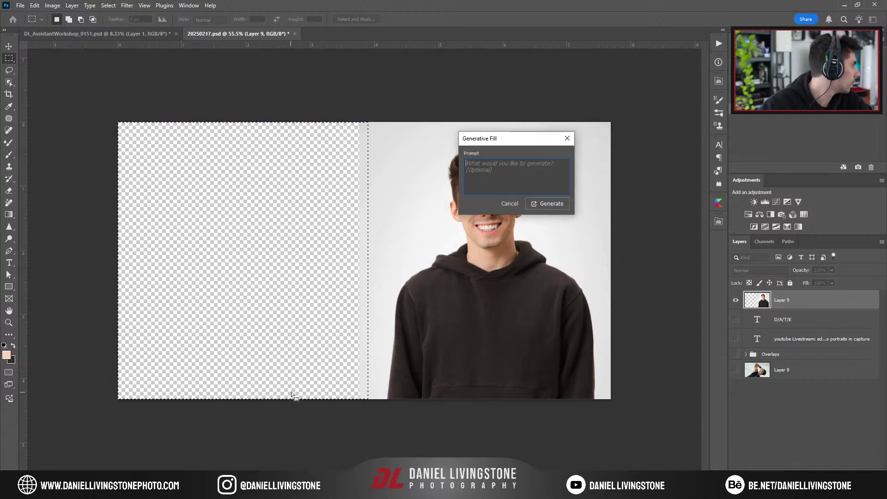
click(550, 205)
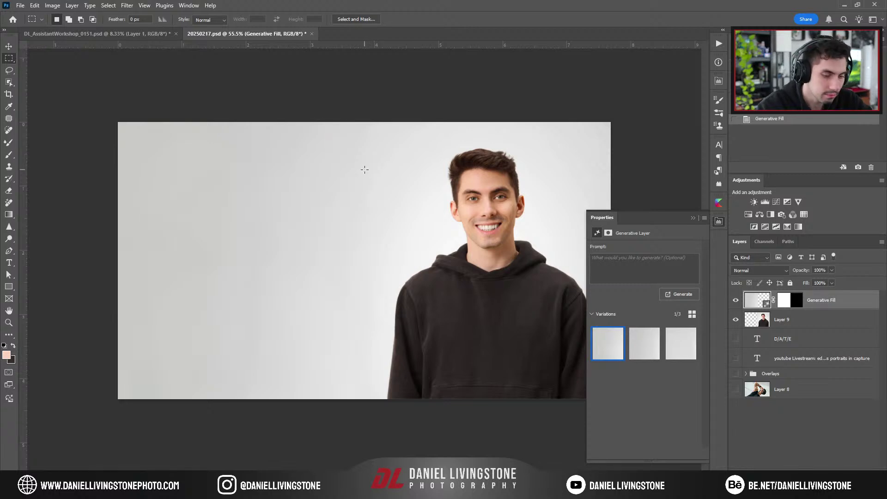
Merge the Generative Fill layer with the portrait layer
click(693, 217)
shift+click(746, 315)
key(ctrl+e)
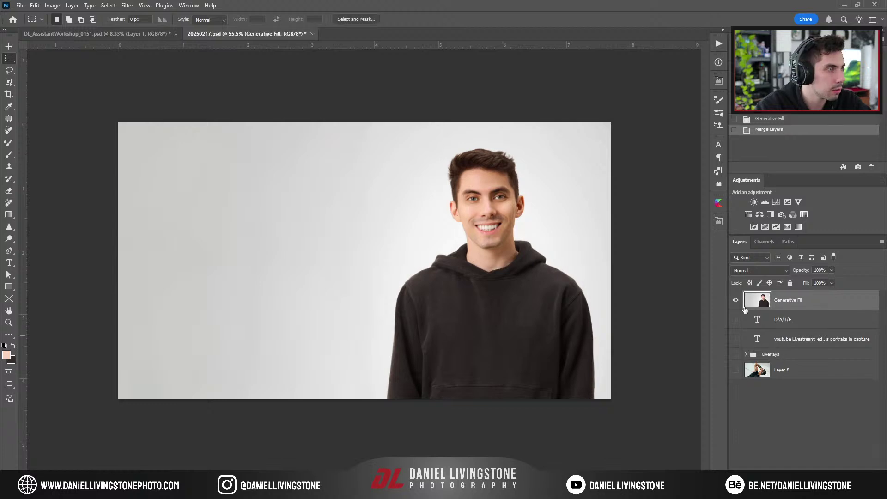
Show the hidden layers again, move the merged portrait beneath the overlays, and delete the old fitness photo layer
alt+click(735, 321)
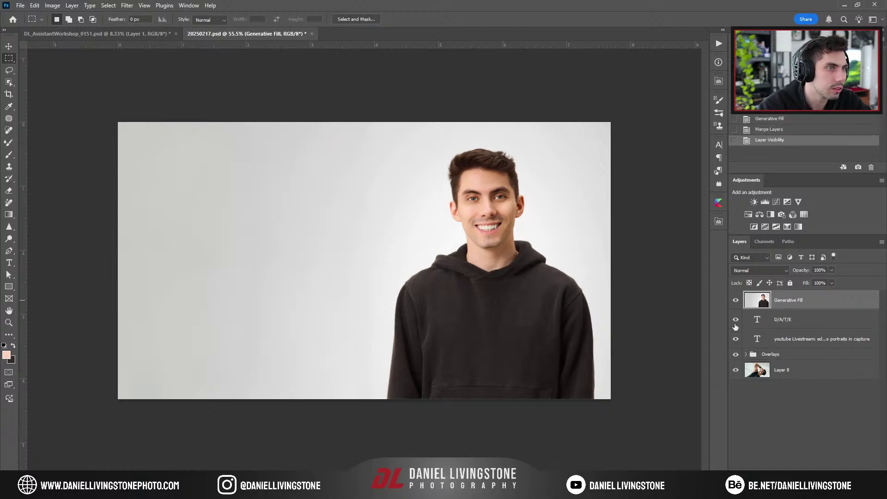
key(ctrl+minus)
key(ctrl+shift+bracketleft)
click(785, 350)
key(Delete)
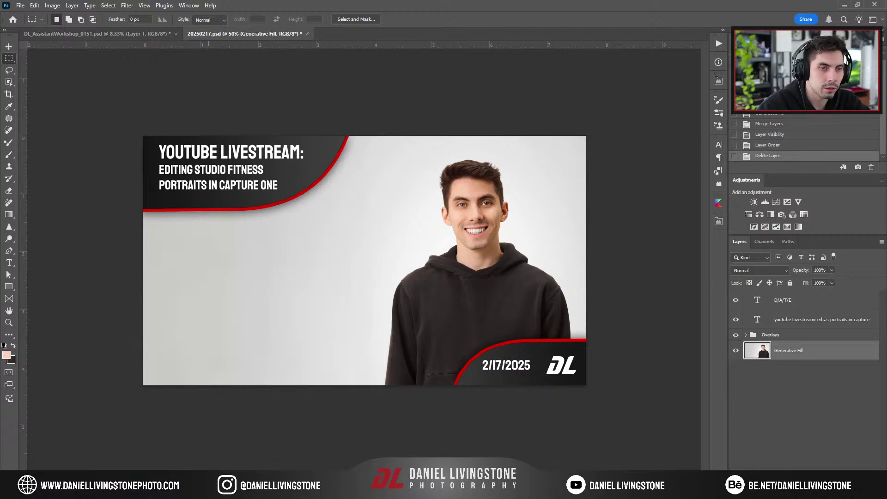
Switch to the browser, search Google for "photoshop logo" and copy the Wikipedia icon image
key(alt+Tab)
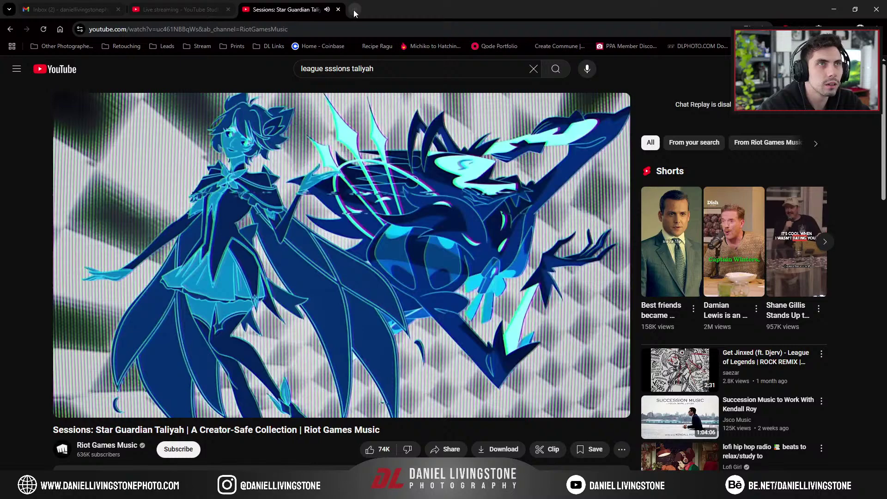
click(354, 10)
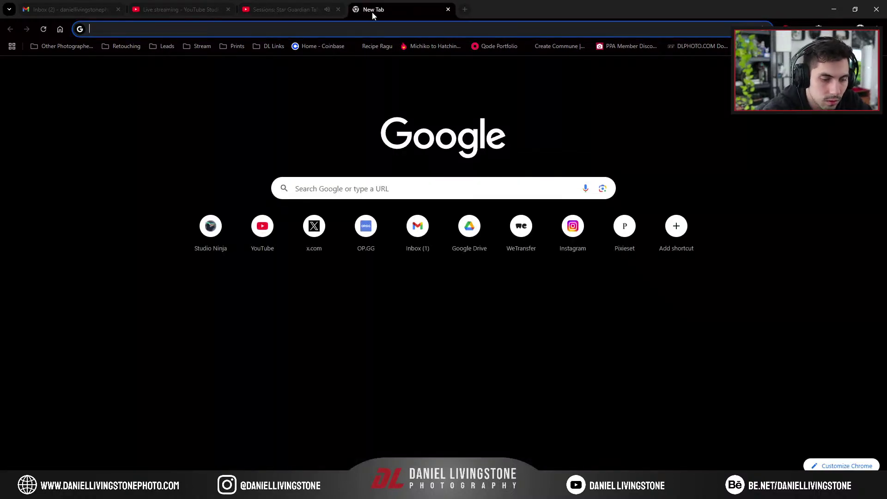
text(photoshop logo)
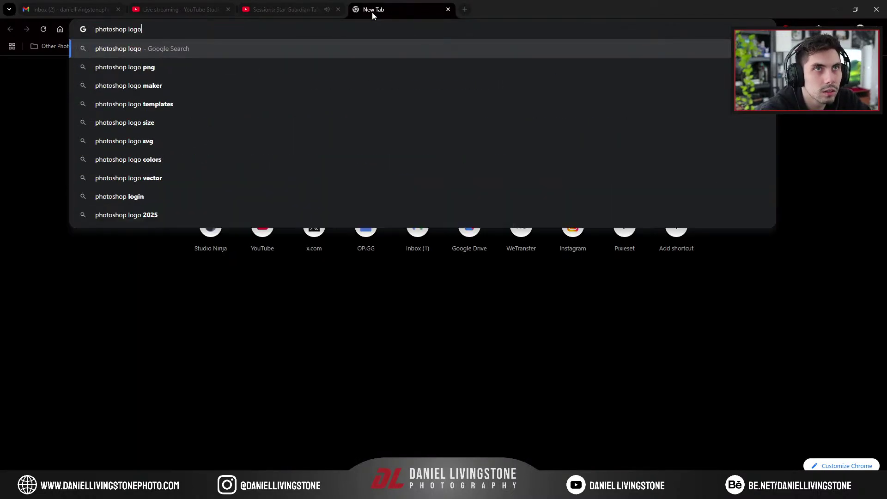
key(Return)
click(149, 208)
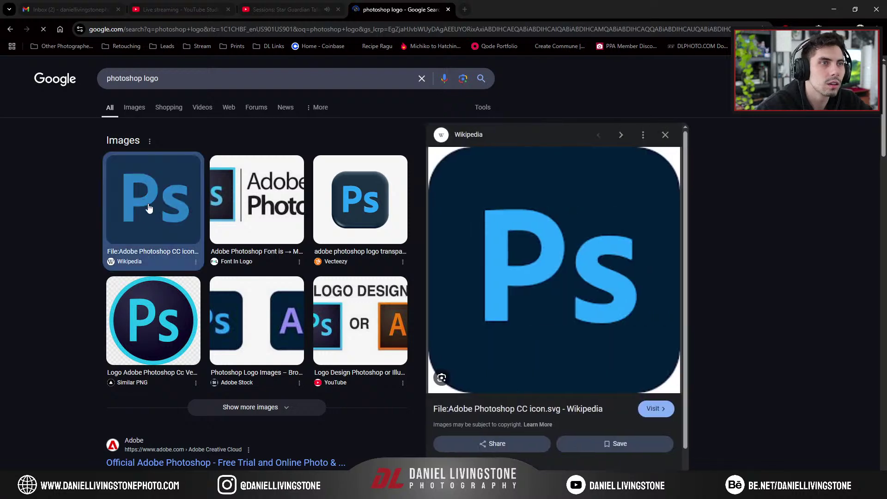
right_click(517, 214)
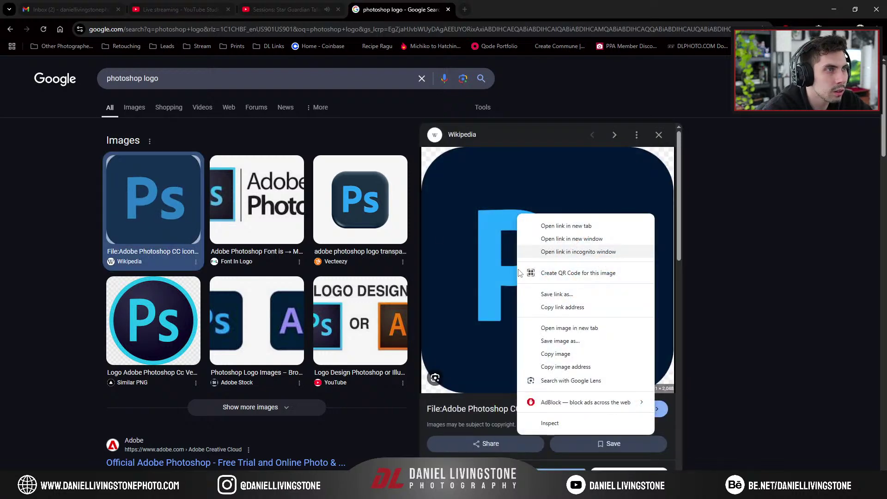
click(554, 353)
Paste the Photoshop logo into the thumbnail in Photoshop, scale it to about 17% and place it beside the man
key(alt+Tab)
key(ctrl+v)
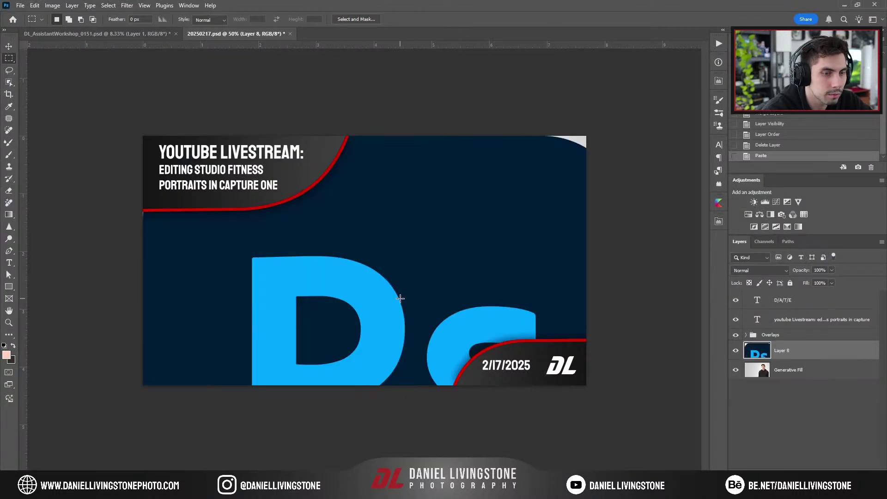
key(ctrl+t)
key(ctrl+minus)
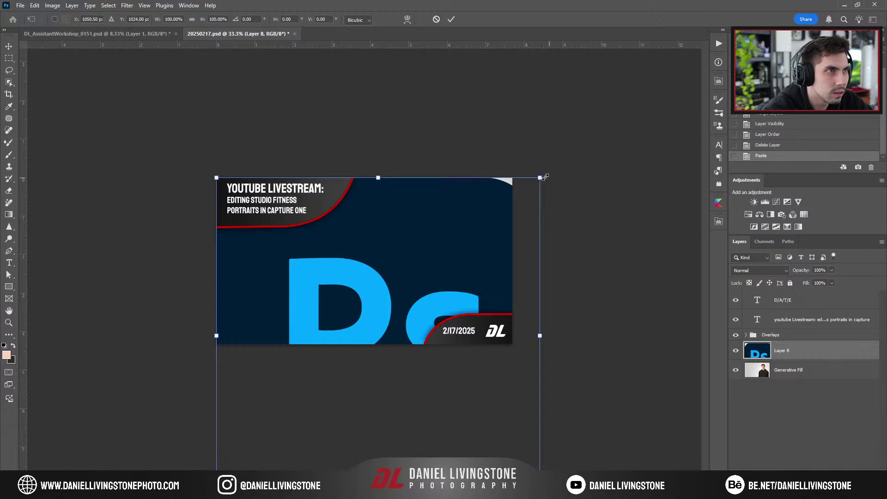
drag(545, 177, 277, 297)
drag(246, 327, 346, 266)
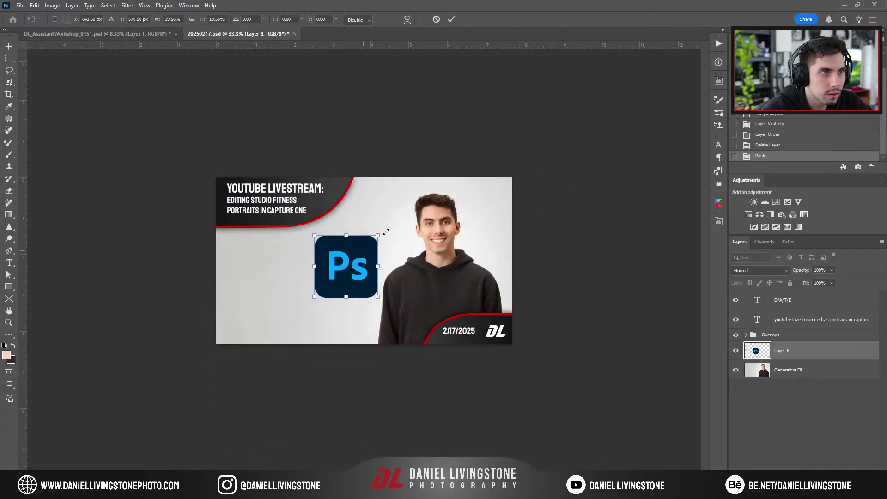
drag(382, 231, 369, 246)
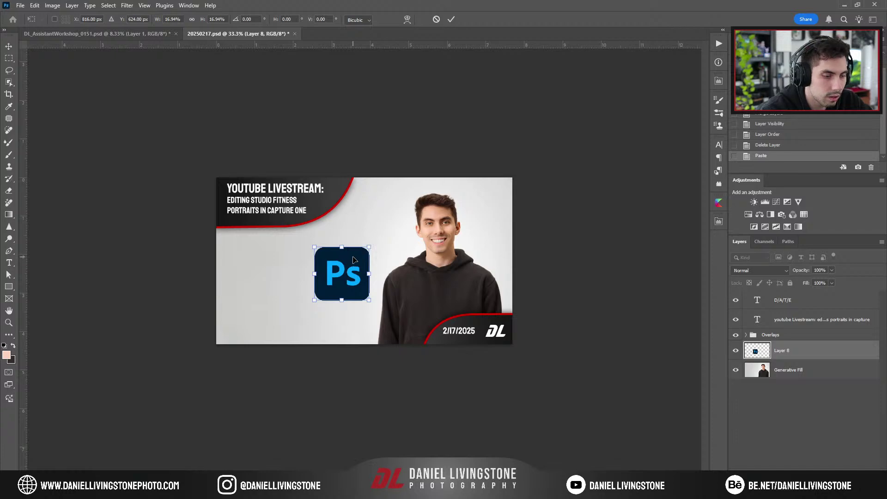
Switch to the browser, search Google for "lightroom classic logo" and copy the Wikipedia icon image
key(alt+Tab)
click(138, 78)
double_click(138, 78)
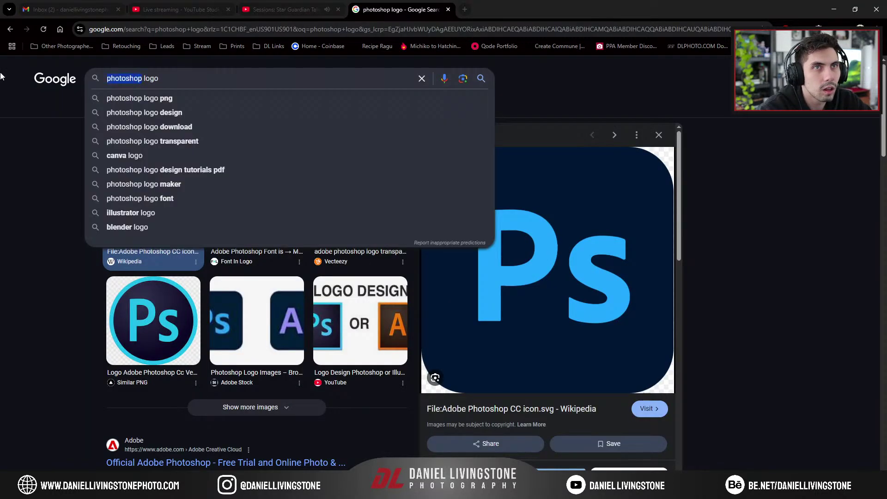
key(Escape)
text(lightroom cla)
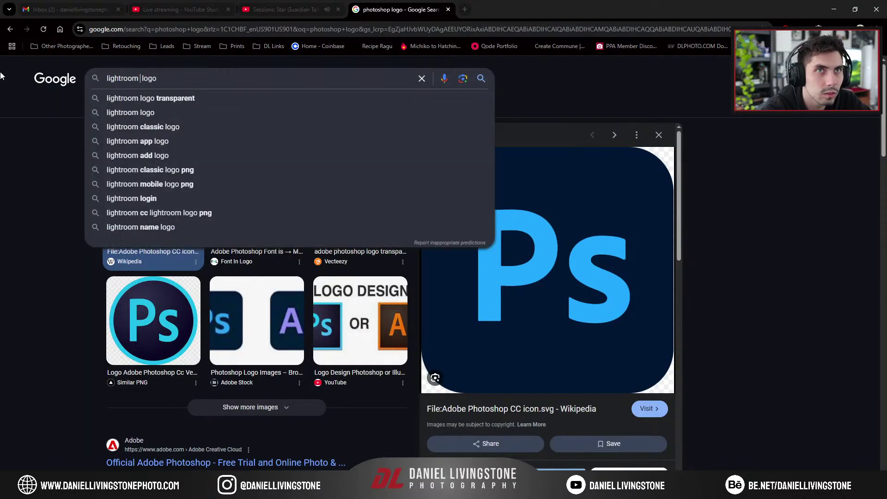
text(ssic)
key(Return)
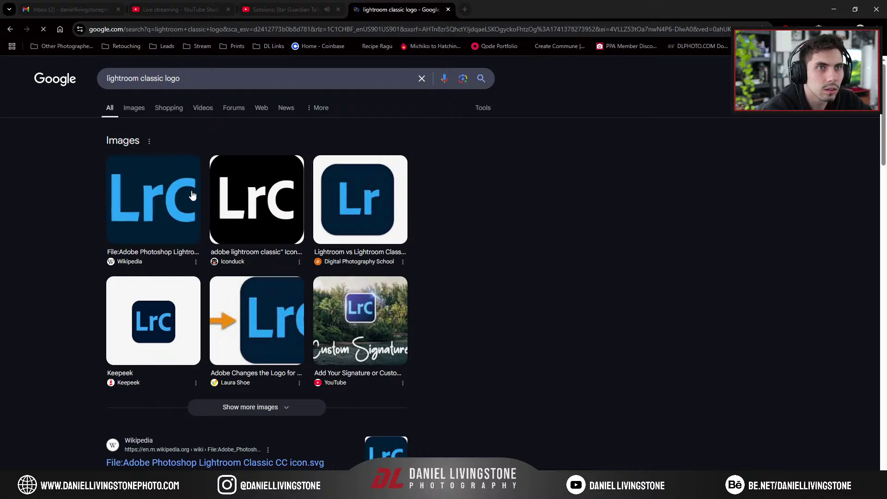
right_click(564, 231)
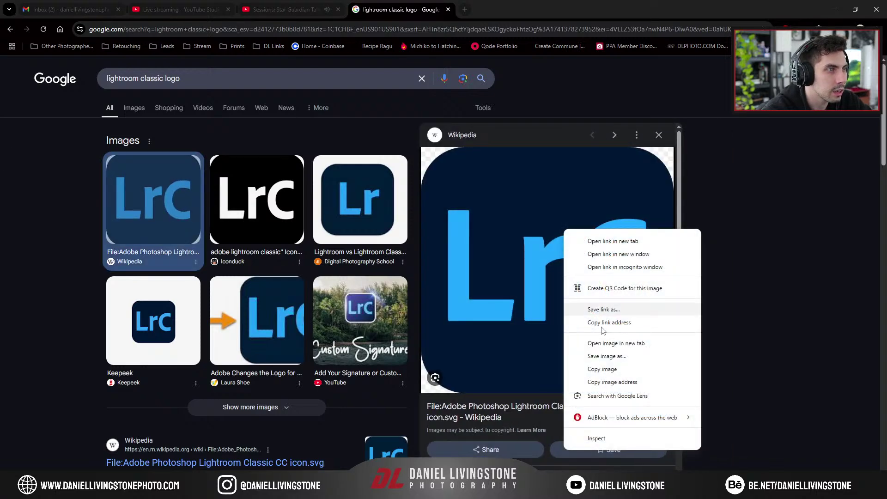
click(614, 370)
Paste the Lightroom Classic logo into the thumbnail in Photoshop and scale it down to match the Photoshop logo's size
key(alt+Tab)
key(ctrl+v)
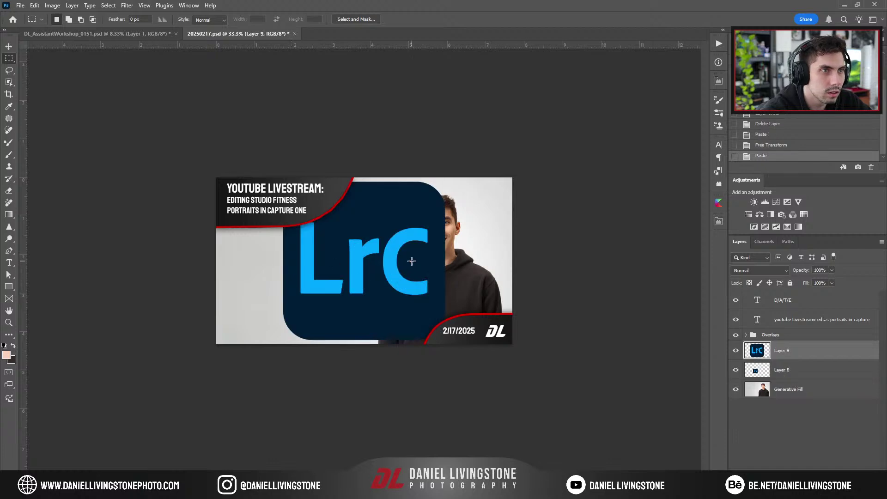
key(ctrl+t)
drag(446, 182, 356, 274)
key(ctrl+plus)
key(ctrl+plus)
key(ctrl+plus)
key(ctrl+plus)
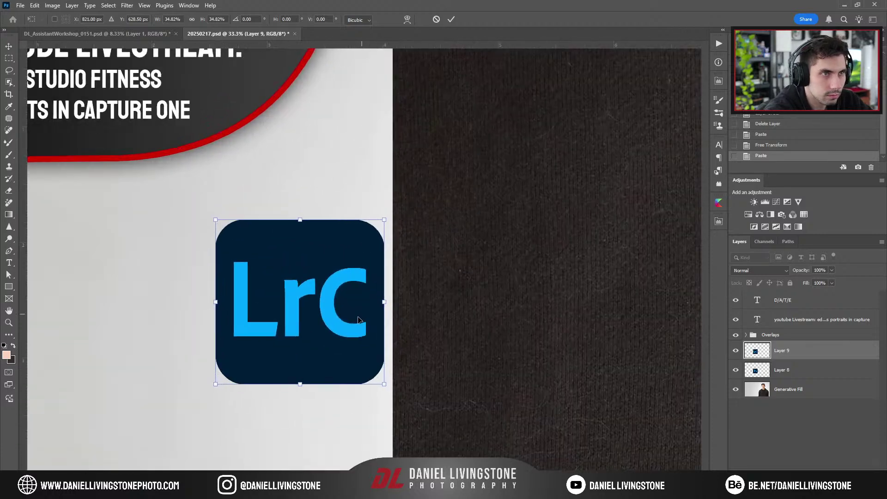
mouse_move(470, 402)
mouse_down()
mouse_move(438, 366)
mouse_move(460, 396)
mouse_up()
key(Return)
Switch to the browser, rewind the YouTube music video to about 7:07 and close the Lightroom logo search page
key(alt+Tab)
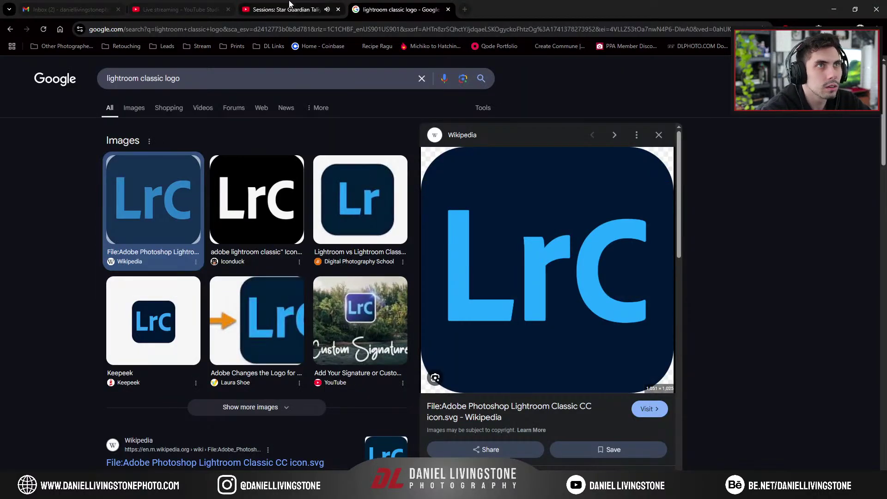
click(289, 6)
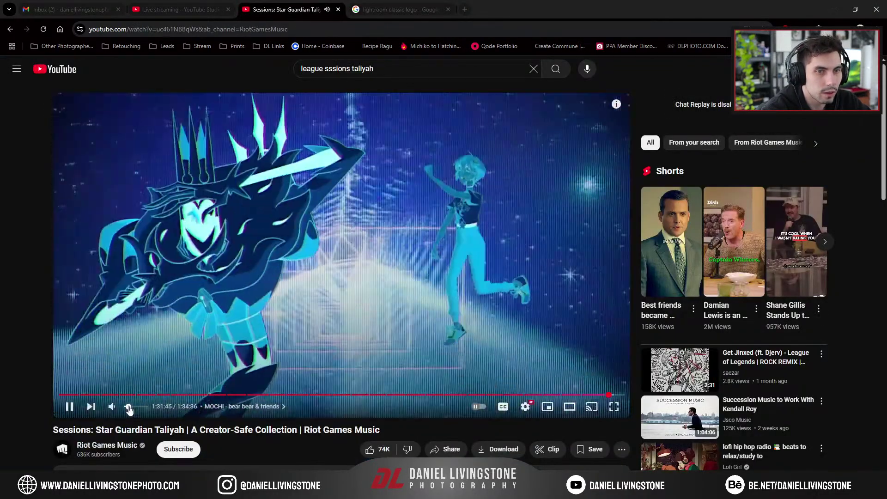
click(101, 395)
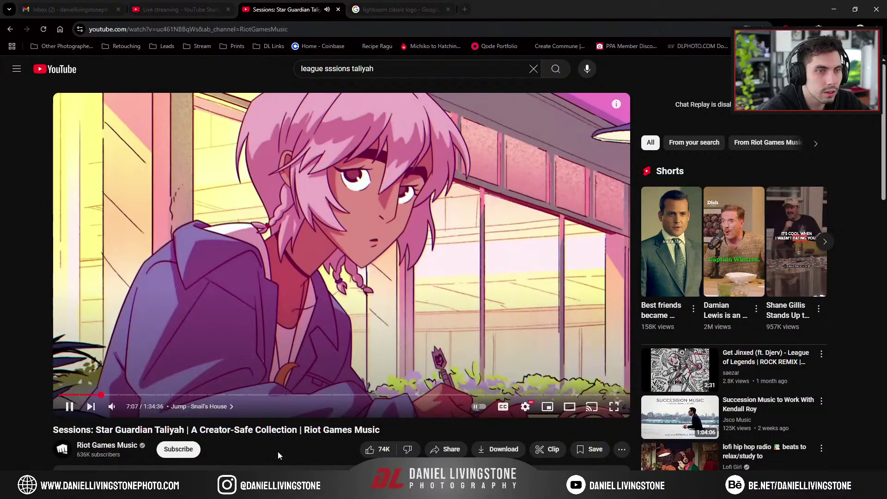
click(393, 9)
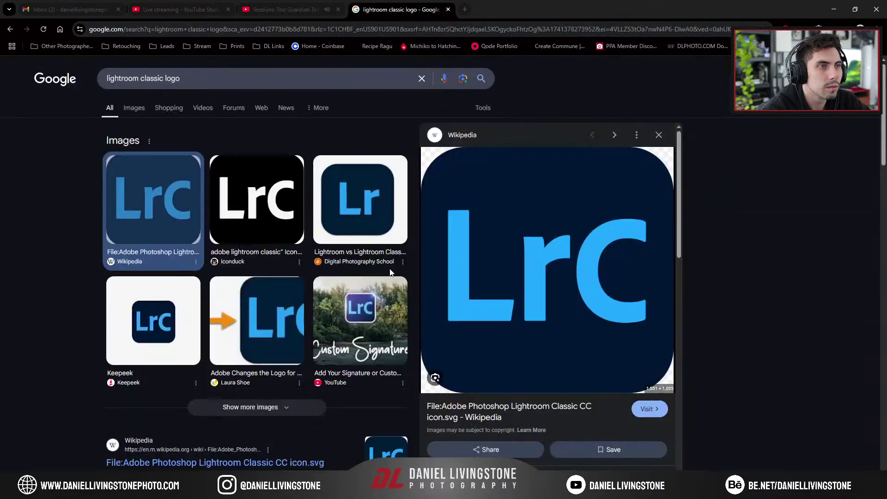
click(448, 9)
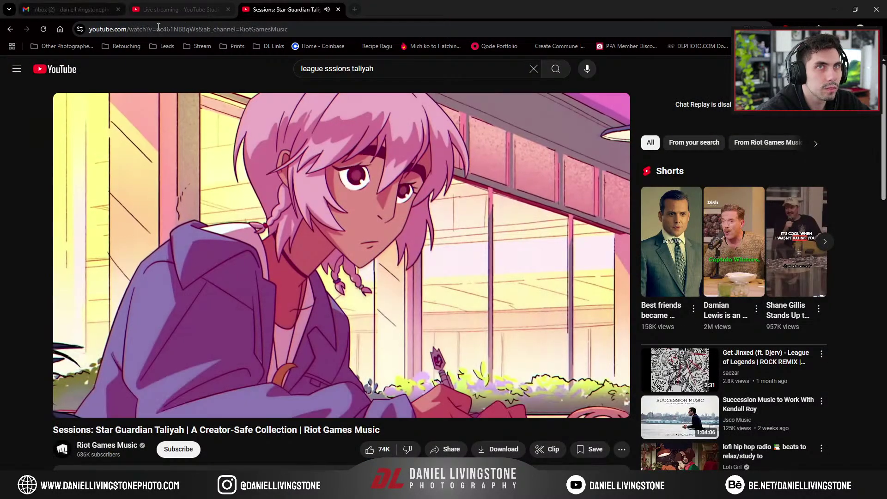
Switch to Photoshop and move the Lightroom Classic logo to the left of the Photoshop logo, level with it
key(alt+Tab)
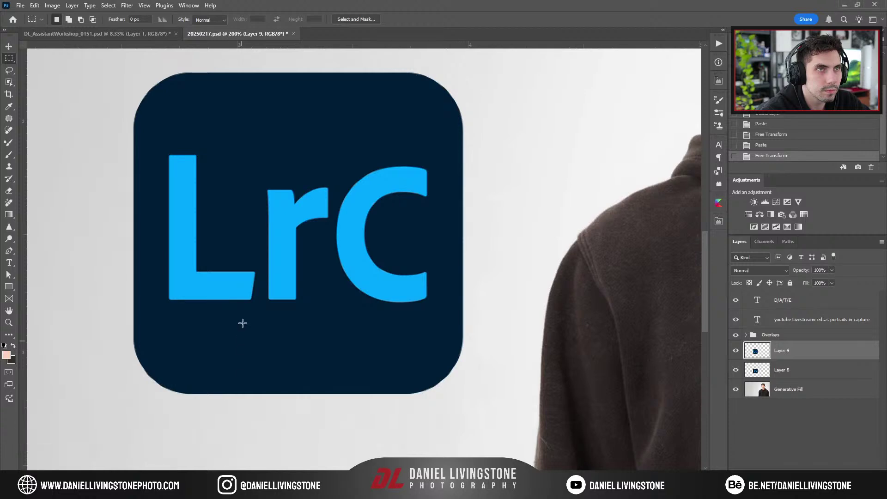
key(ctrl+minus)
key(ctrl+minus)
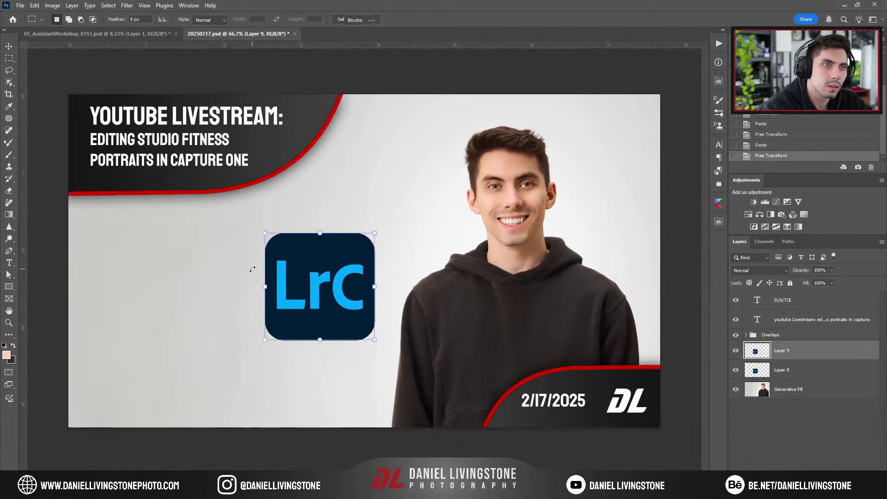
key(ctrl+t)
drag(339, 288, 177, 288)
key(Return)
key(m)
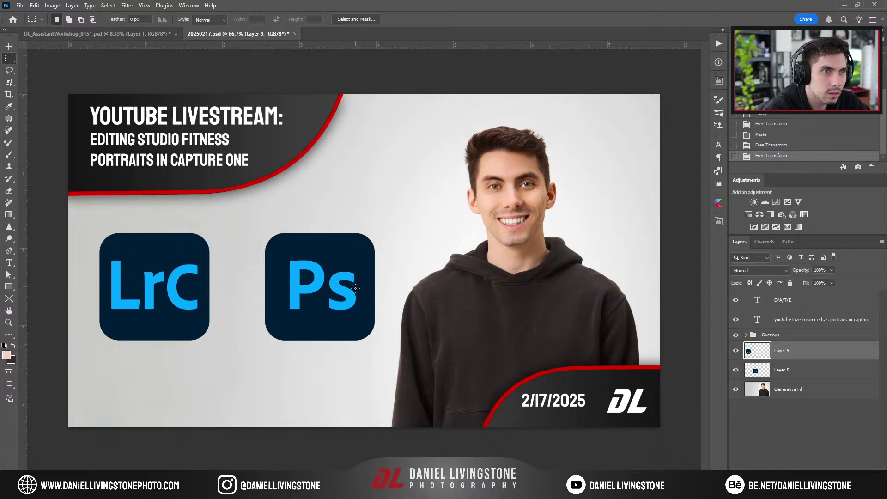
Switch to the browser and search Google Images for "youtube arrow" in a new tab
key(alt+Tab)
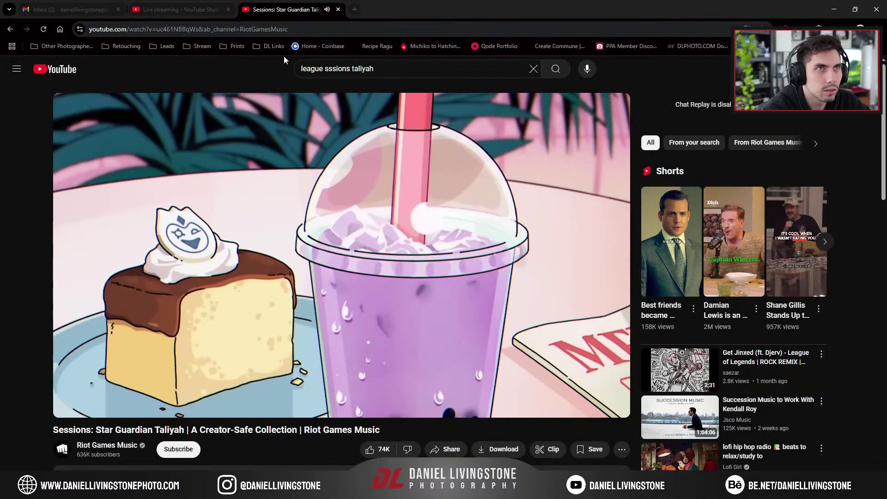
click(358, 10)
text(youtube arrow)
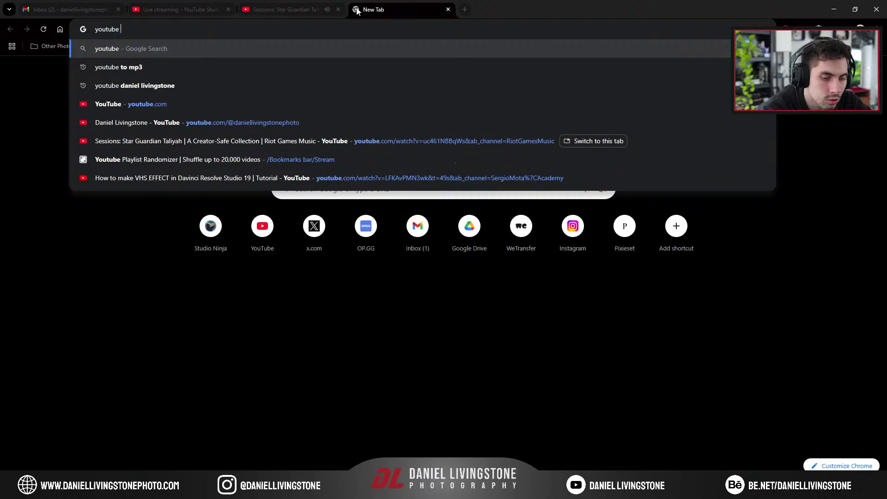
key(Return)
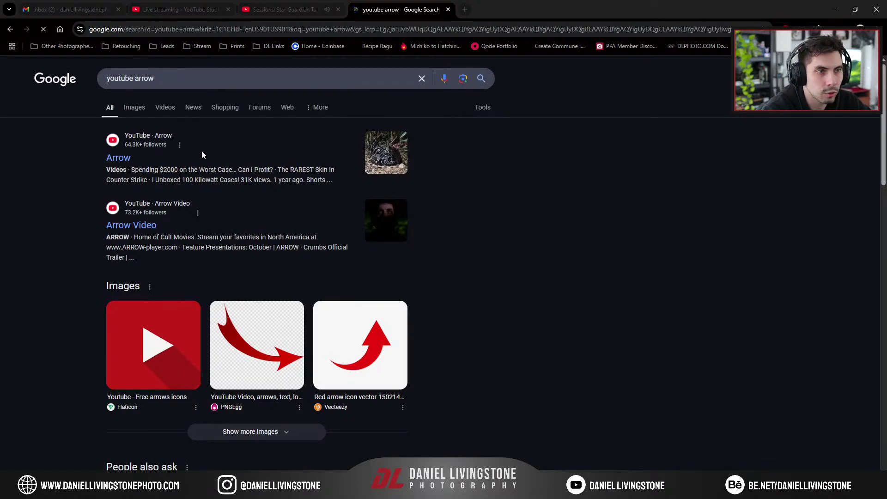
click(134, 109)
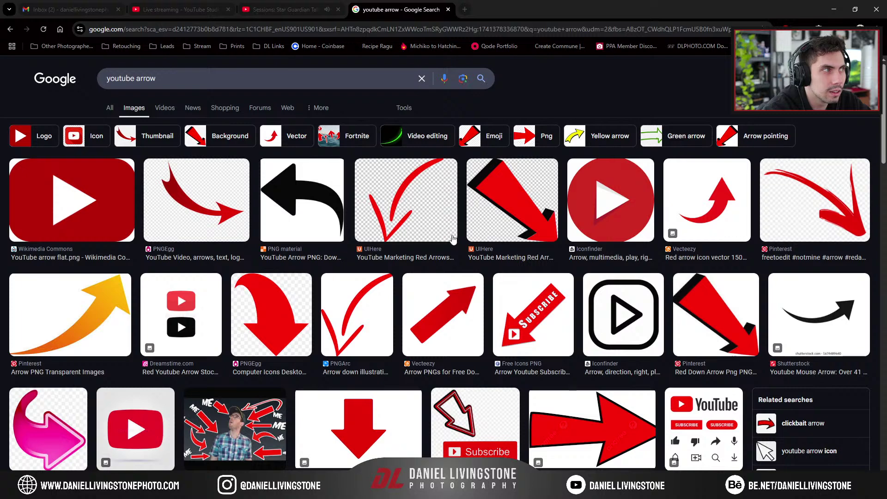
Preview the red brush-stroke arrow from Pinterest, check it against the thumbnail in Photoshop and browse the other arrow results
click(840, 204)
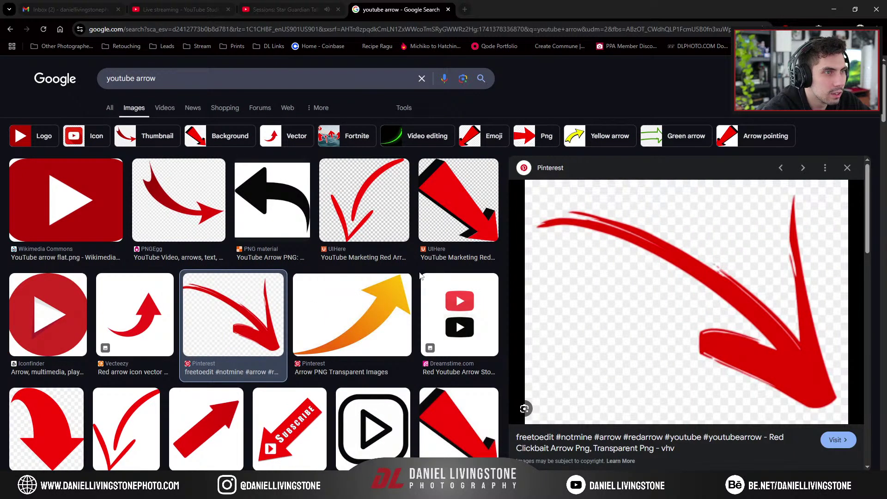
scroll(420, 276, down, 3)
scroll(396, 282, up, 3)
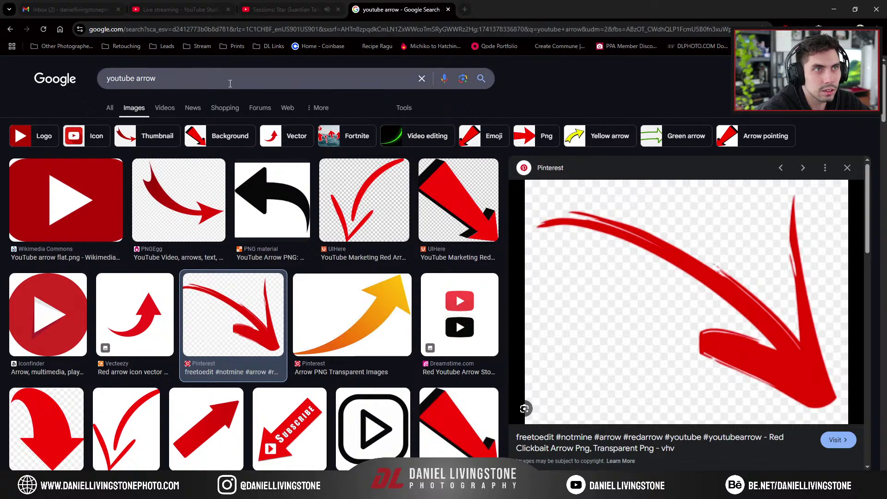
key(alt+Tab)
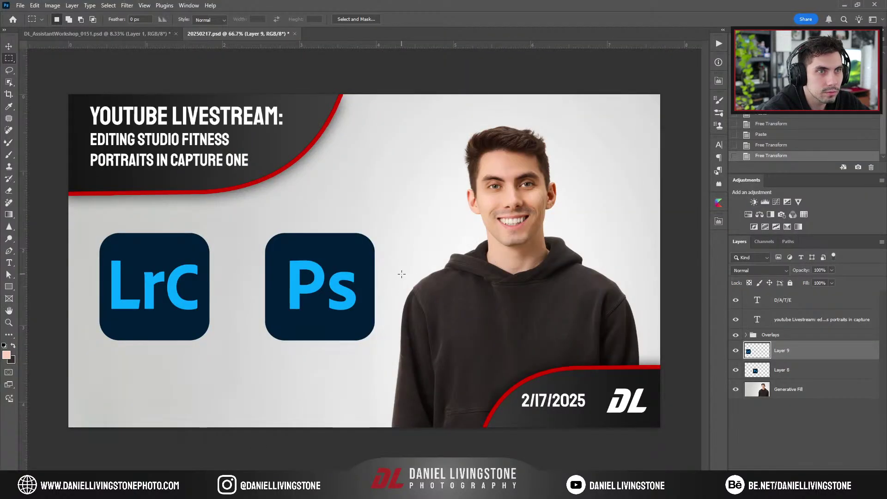
key(alt+Tab)
scroll(314, 307, down, 5)
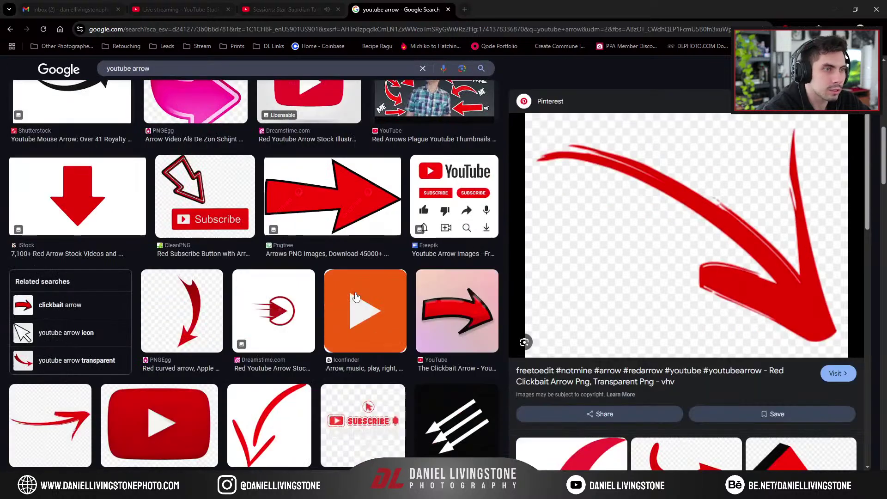
scroll(313, 307, up, 5)
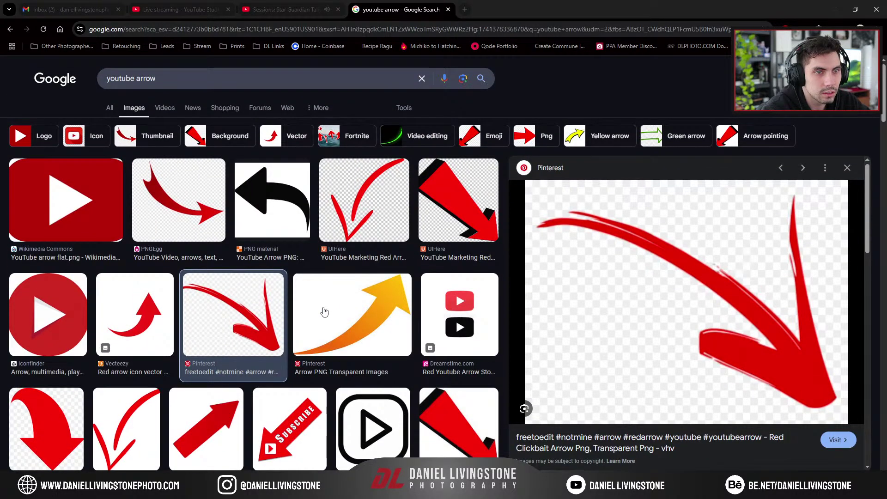
Search Google Images for "back and forth arrow" and preview the black curved arrow pair from SuperAwesomeVectors
drag(162, 78, 0, 69)
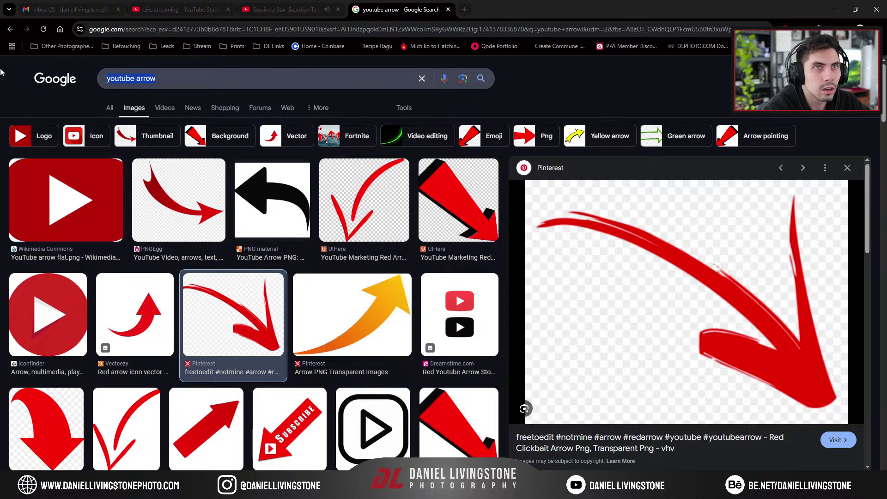
text(back and ofrth)
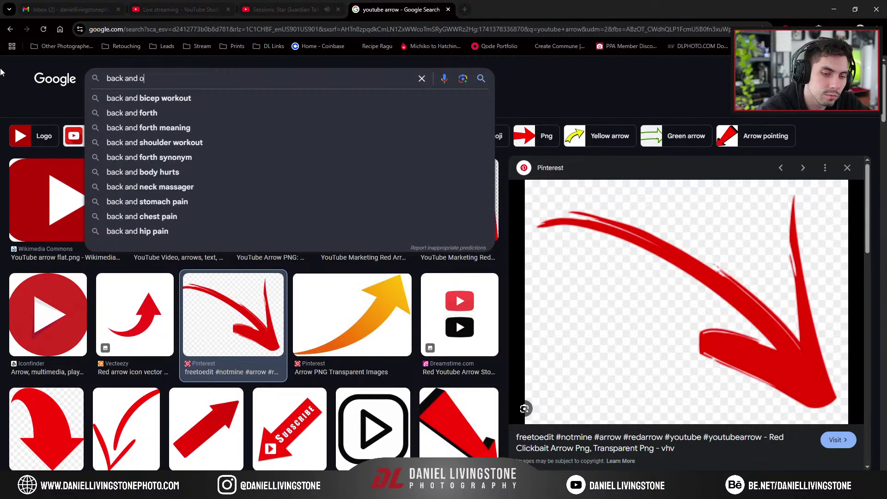
key(BackSpace)
key(BackSpace)
key(BackSpace)
key(BackSpace)
key(BackSpace)
text(forth)
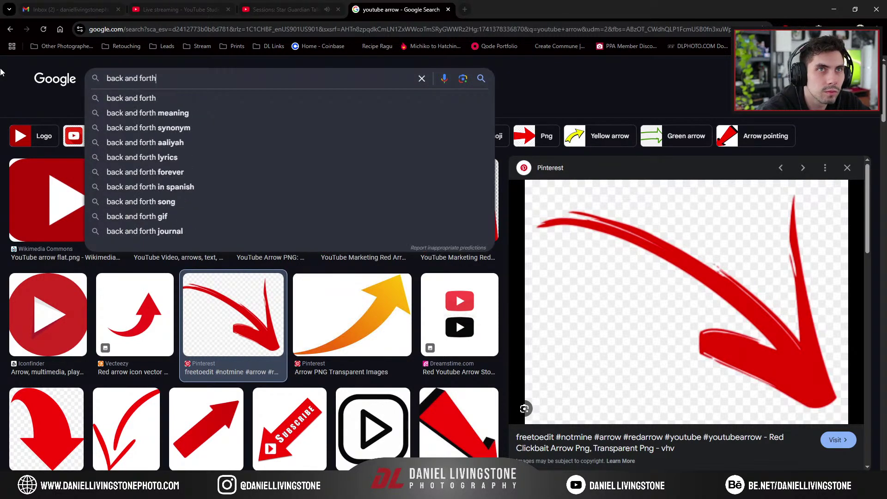
text( arrow)
key(Return)
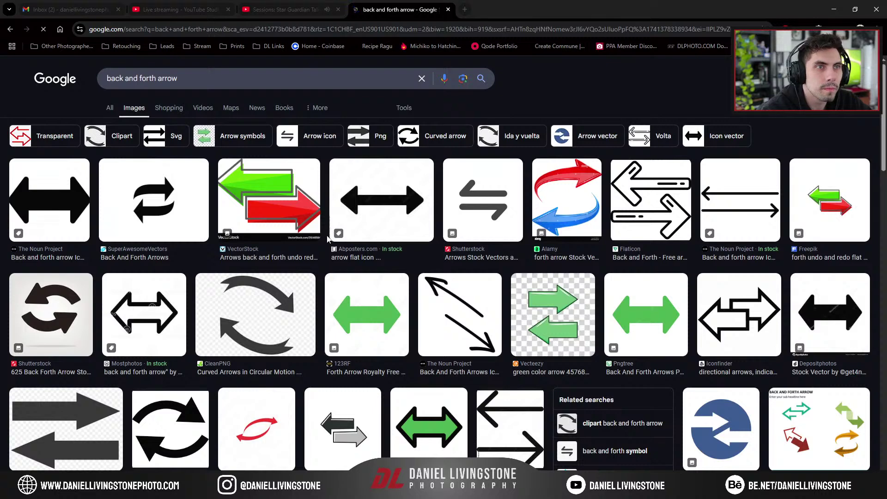
click(146, 199)
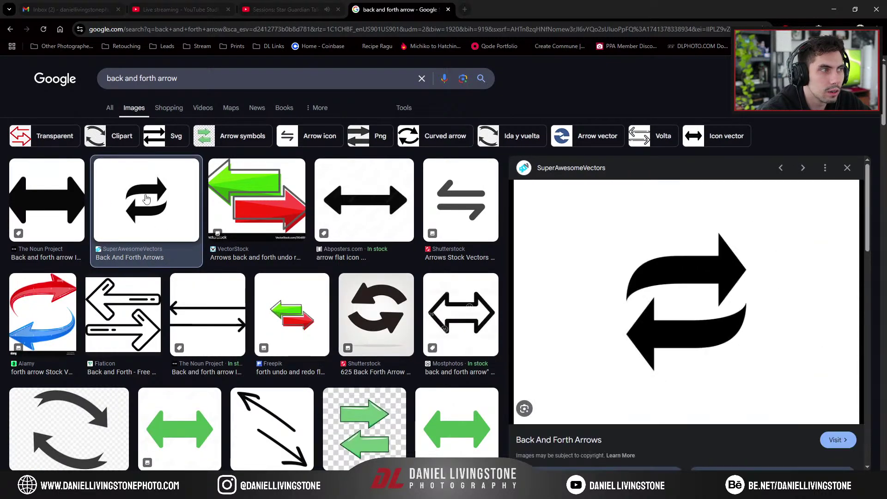
Open Adobe Stock in a new tab and search it for "back and forth arrow"
click(464, 9)
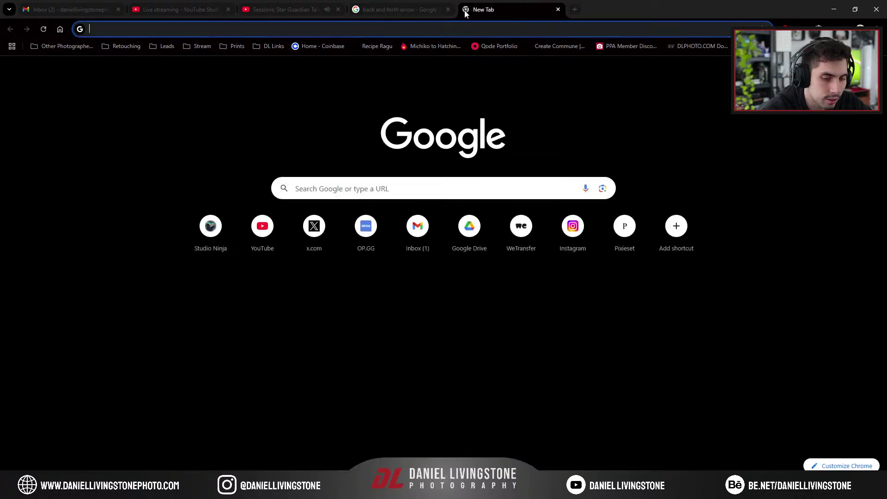
text(stock)
key(Return)
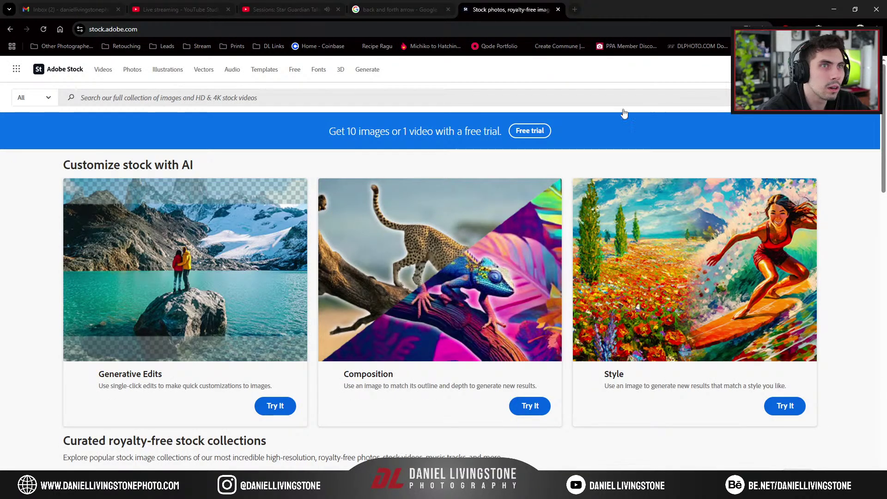
click(306, 94)
text(back and forth ar)
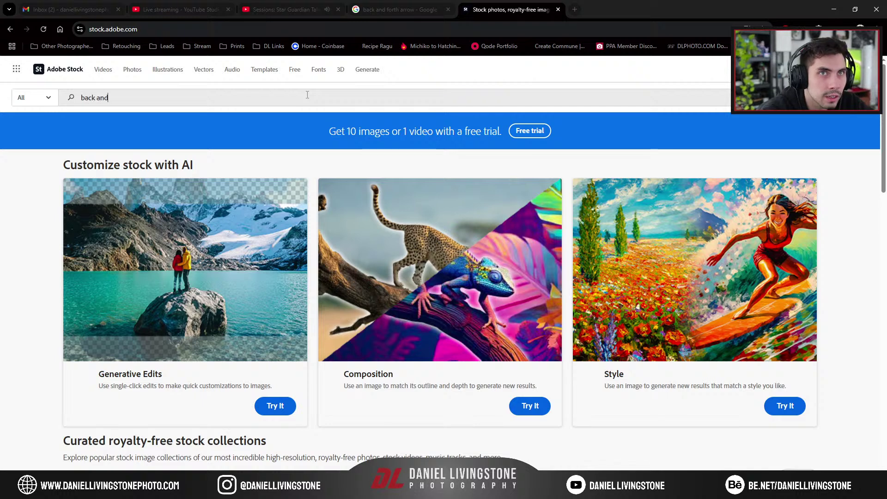
text(row)
key(Return)
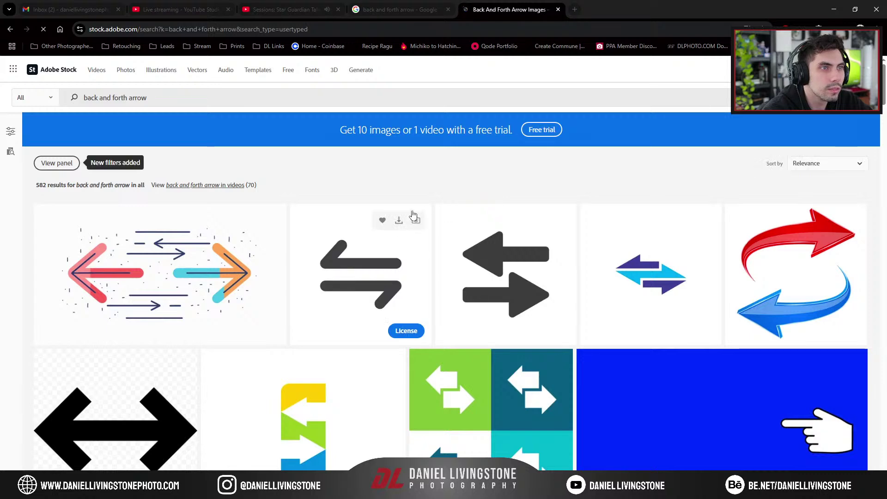
Browse the Adobe Stock results and license the red and blue curved arrows image with a Standard License
scroll(360, 259, down, 1)
scroll(342, 211, down, 3)
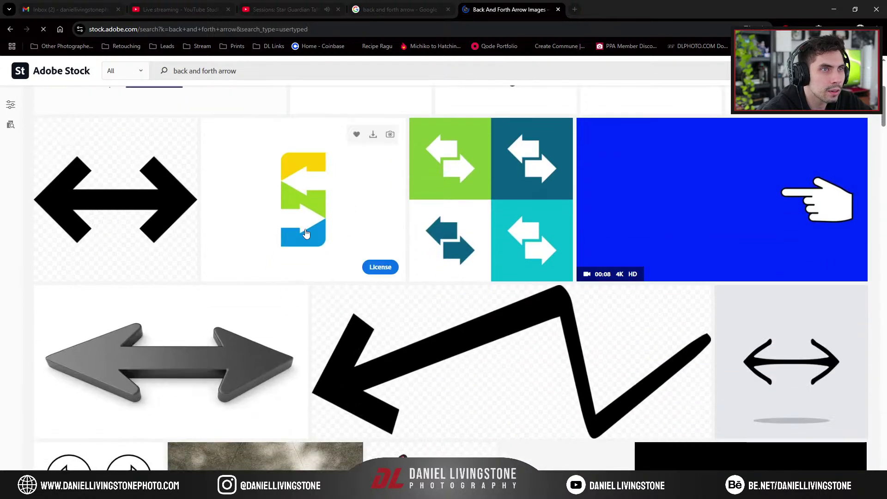
scroll(127, 236, up, 3)
scroll(461, 231, down, 6)
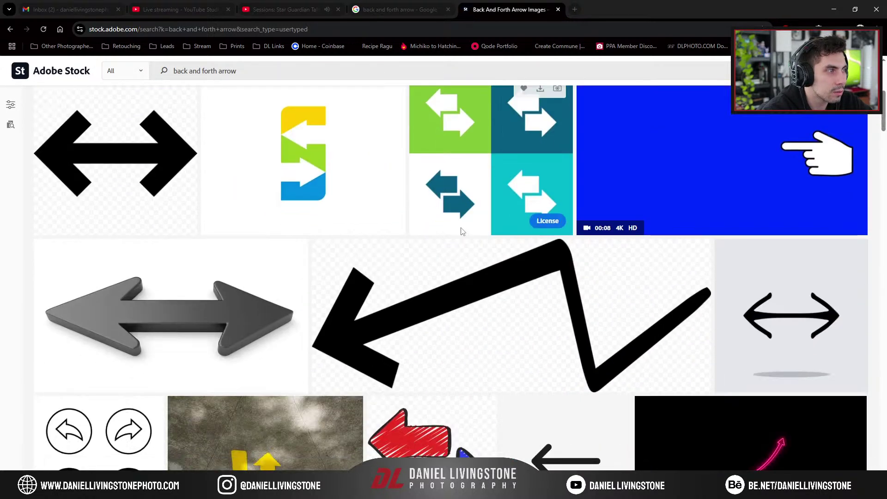
scroll(461, 231, up, 5)
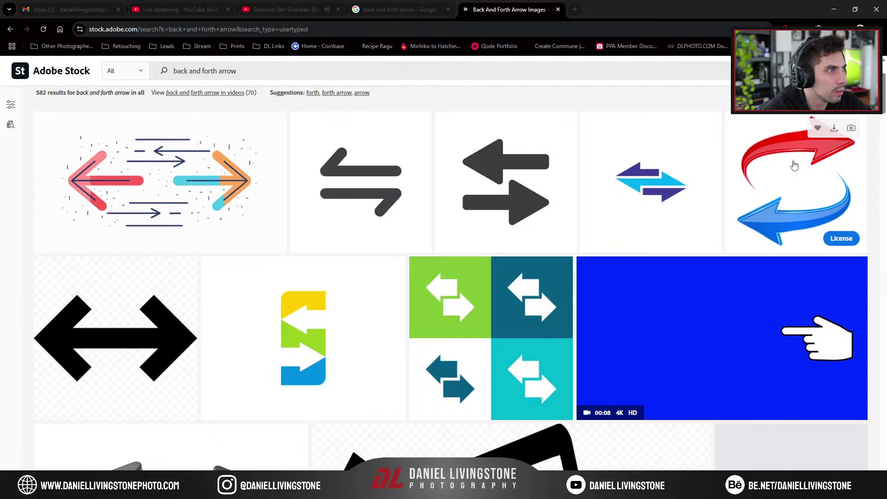
scroll(738, 192, down, 2)
scroll(753, 218, up, 2)
click(752, 217)
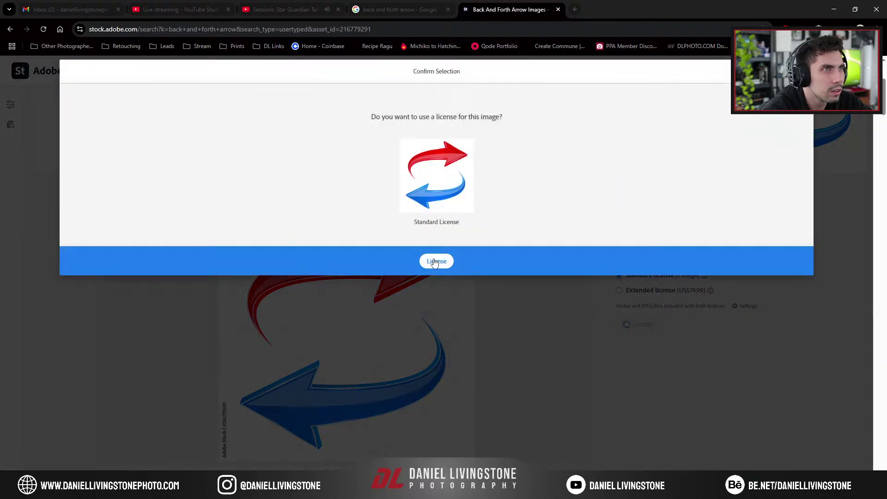
click(435, 261)
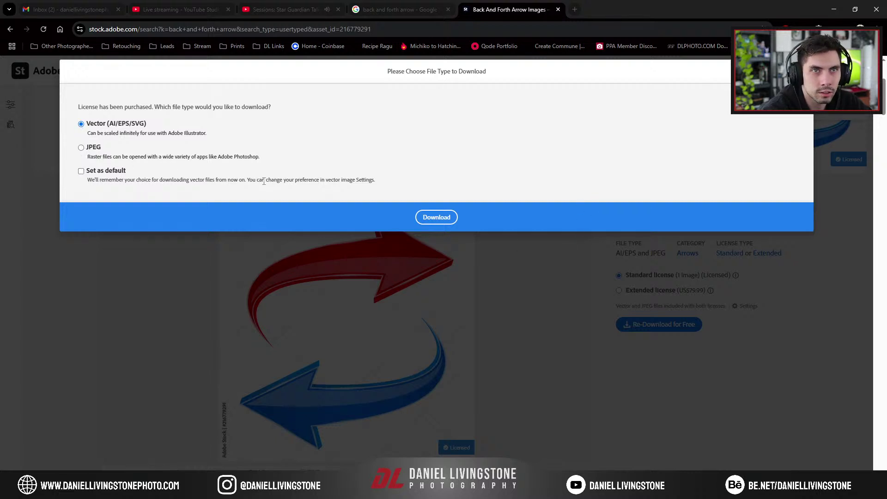
Download the licensed arrows as the vector file AdobeStock_216779291.ai into Downloads, then switch to Photoshop with that folder open over it
click(438, 219)
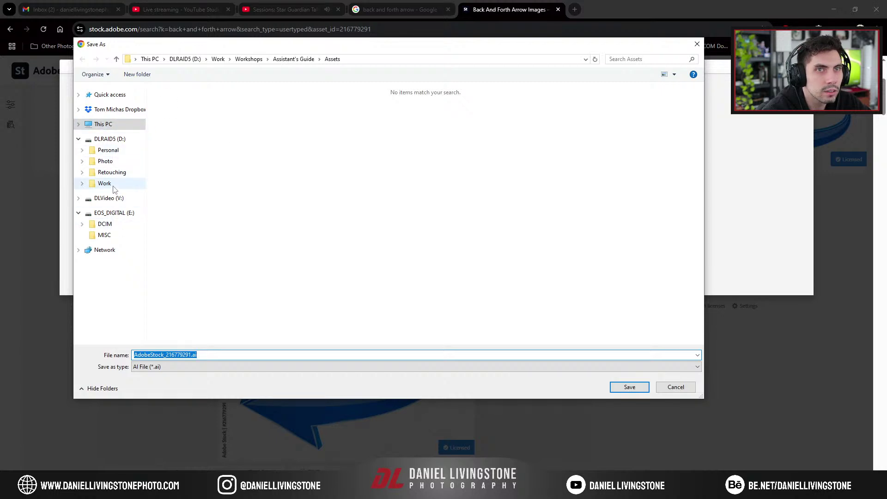
click(111, 125)
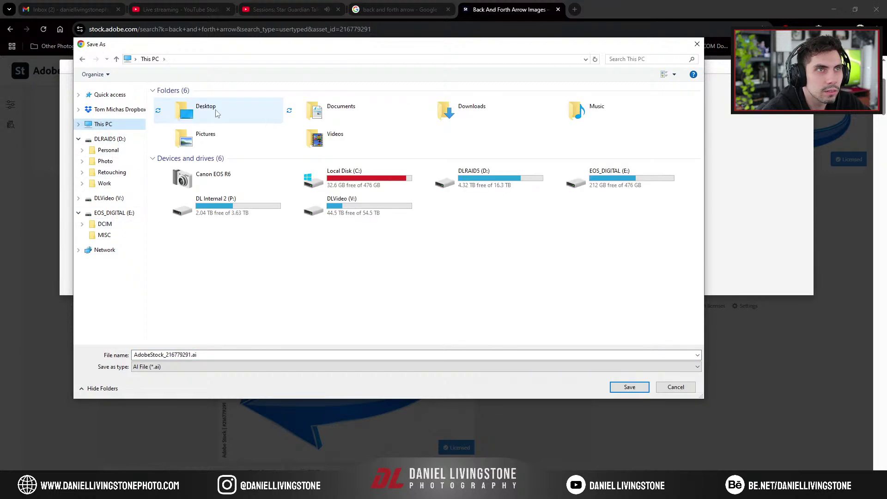
double_click(481, 113)
click(624, 385)
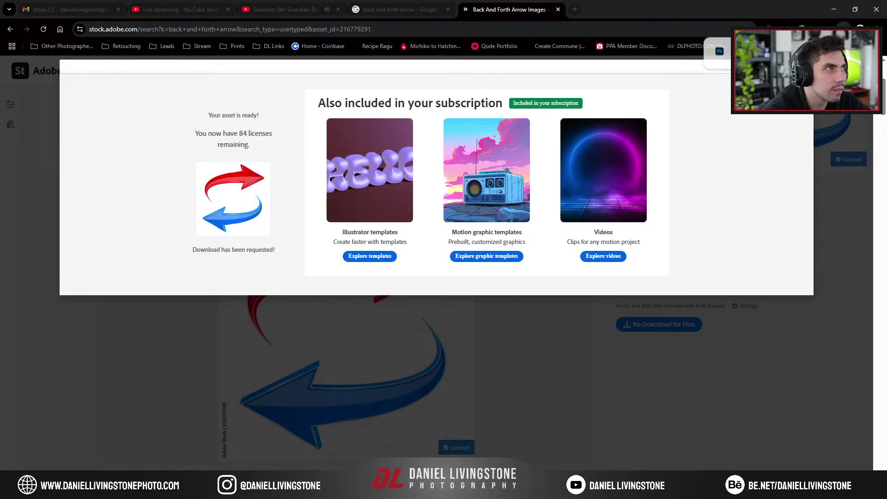
key(alt+Tab)
key(alt+Tab)
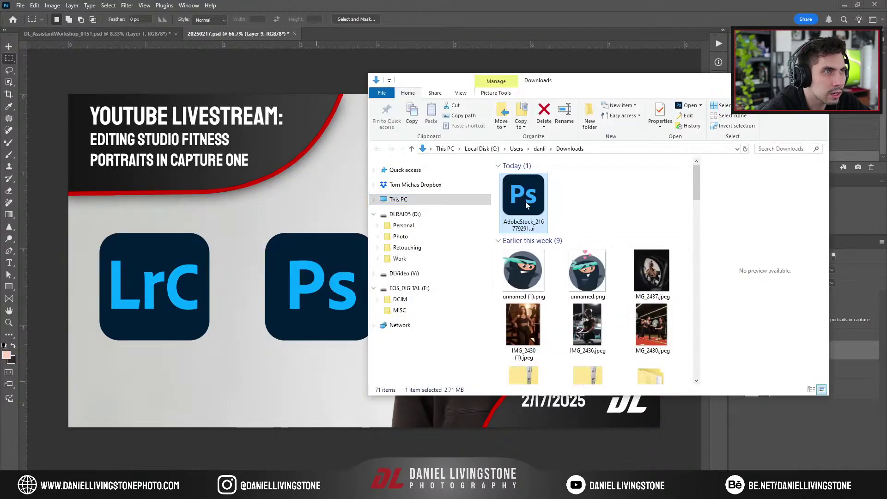
Place AdobeStock_216779291.ai into the thumbnail, scale it to about 5.7%, and position the arrows between the Lightroom Classic and Photoshop logos
drag(526, 201, 224, 283)
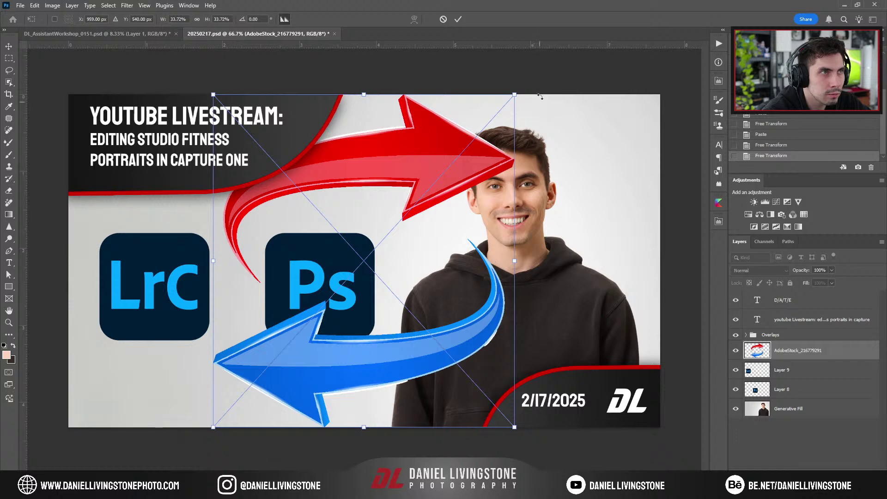
drag(514, 95, 288, 345)
drag(254, 350, 275, 250)
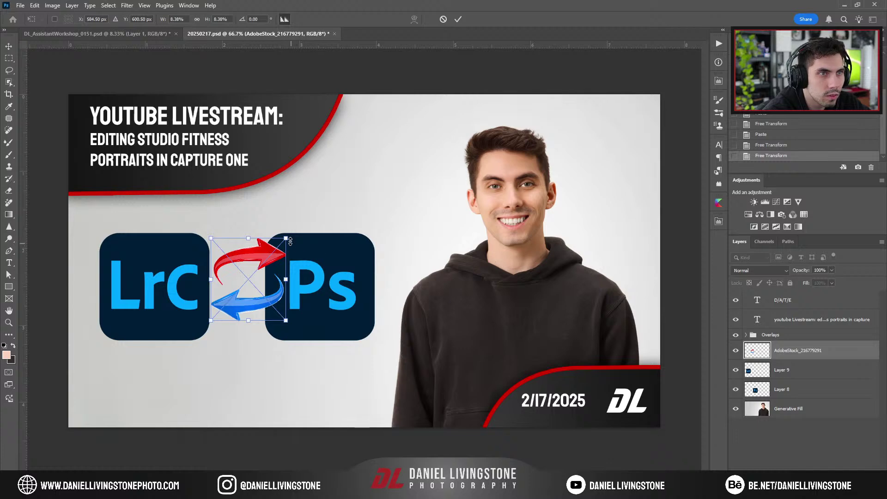
drag(290, 241, 262, 264)
drag(239, 292, 242, 285)
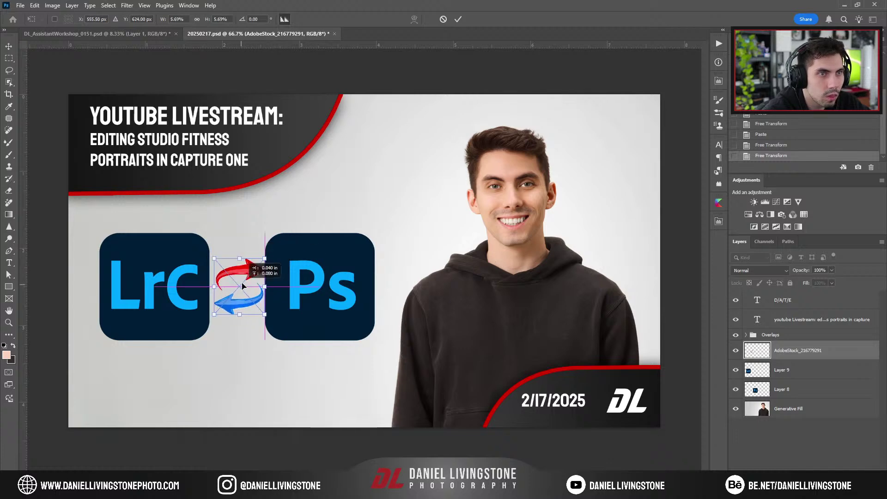
key(Return)
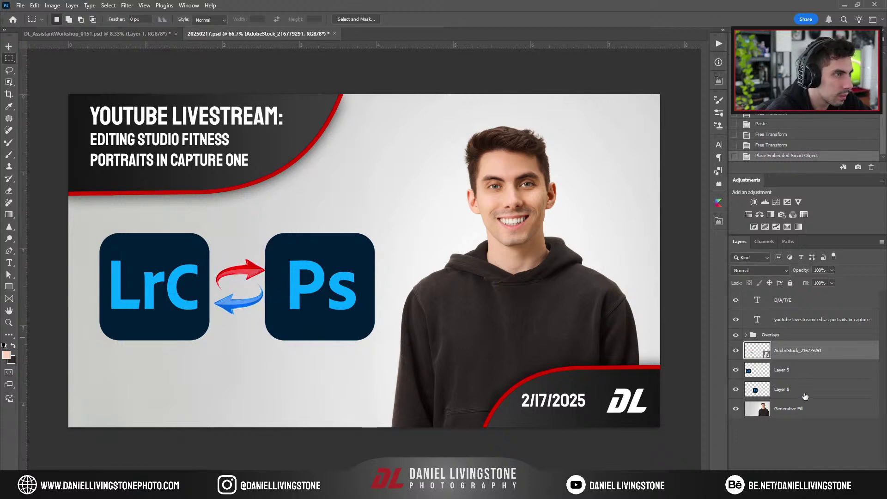
Widen the gap by moving the Photoshop logo away from the Lightroom Classic logo, and recentre the arrows between them
click(805, 393)
key(v)
drag(325, 309, 341, 310)
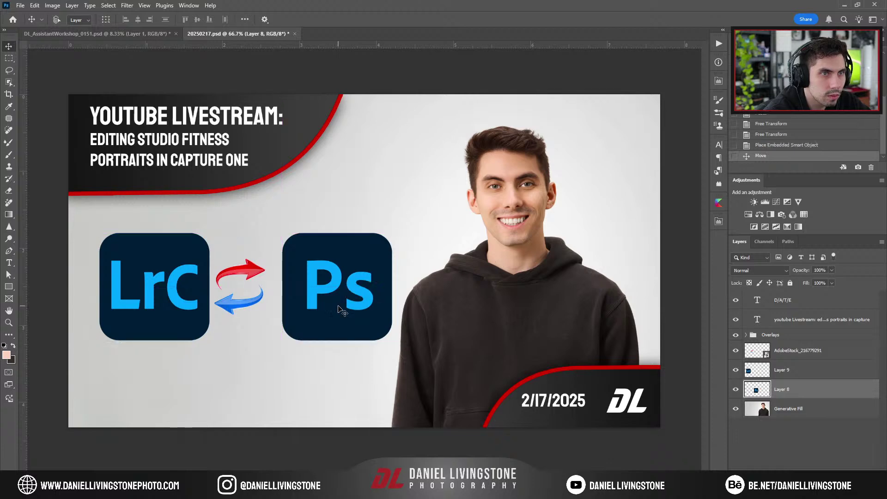
click(781, 352)
drag(257, 308, 263, 306)
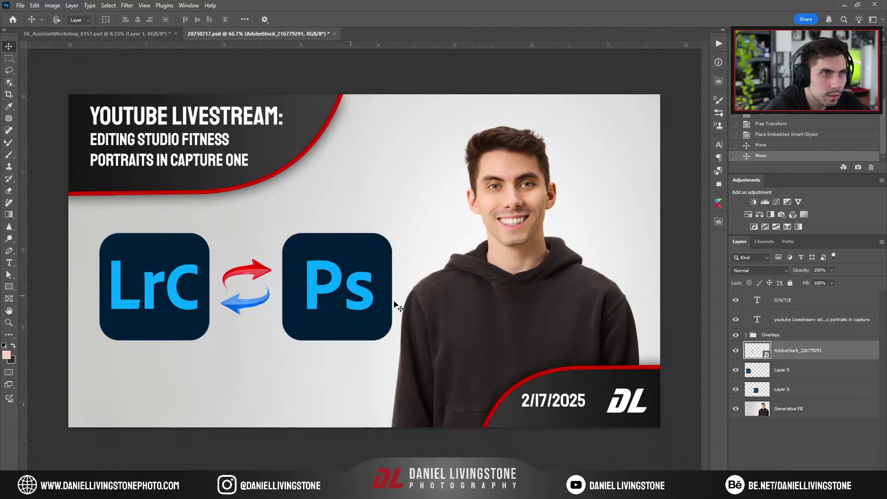
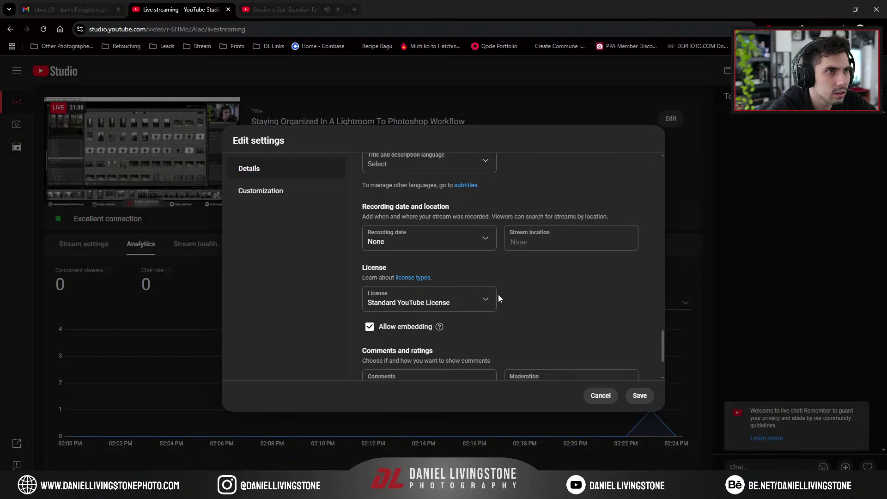
Add the stream to the Livestreams playlist in the YouTube Studio stream settings and save them
scroll(498, 296, down, 2)
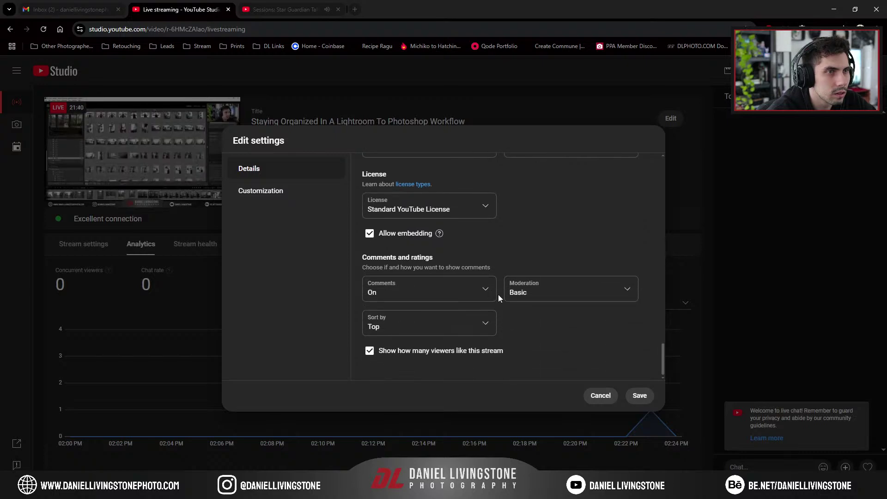
scroll(498, 295, up, 5)
scroll(498, 295, up, 10)
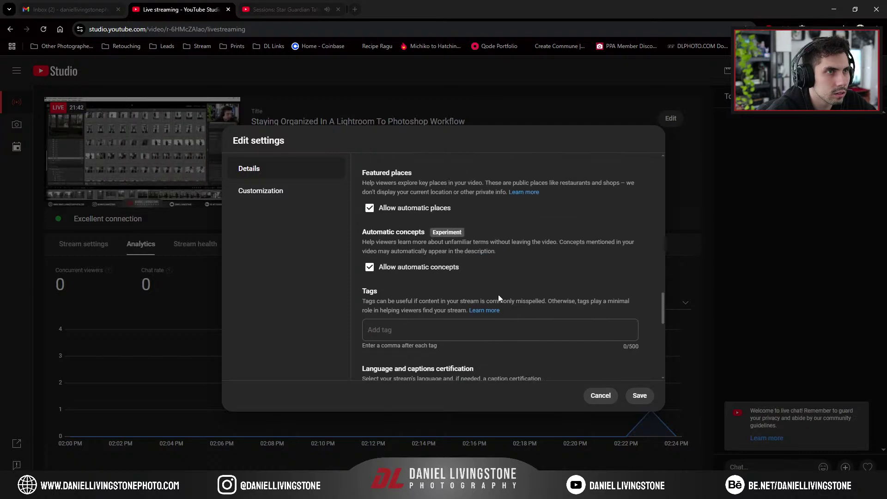
scroll(498, 295, up, 4)
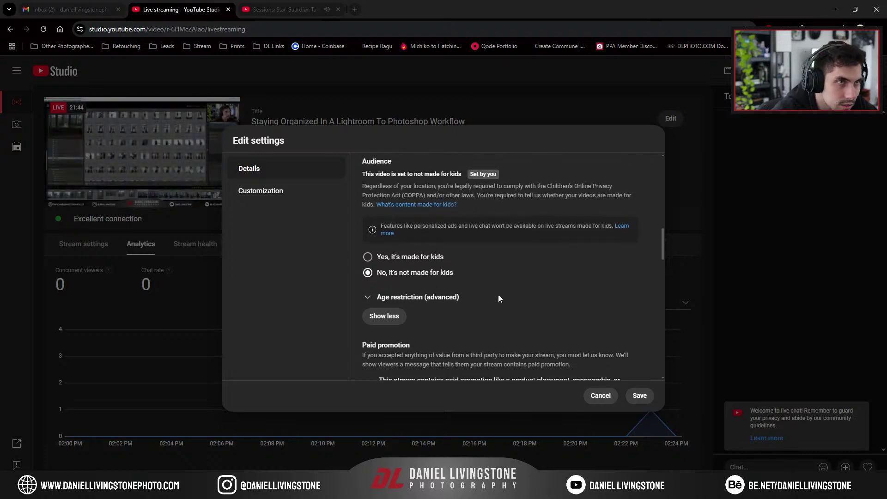
click(446, 229)
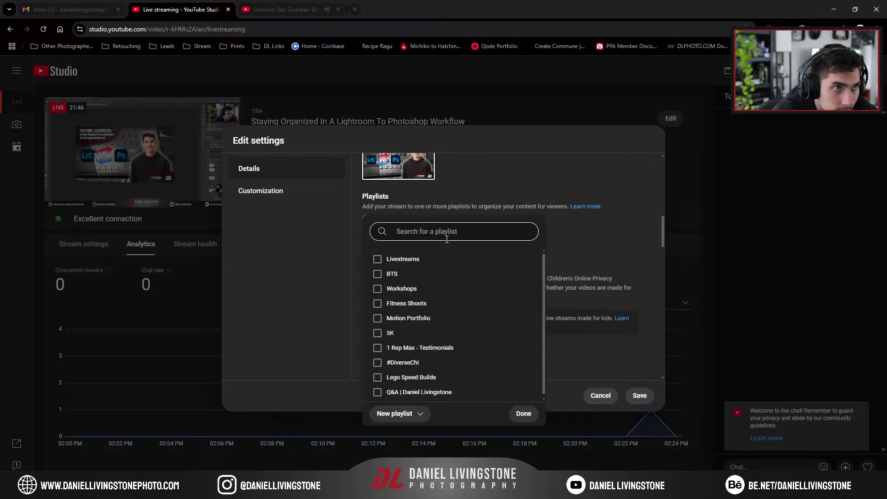
click(418, 258)
click(524, 413)
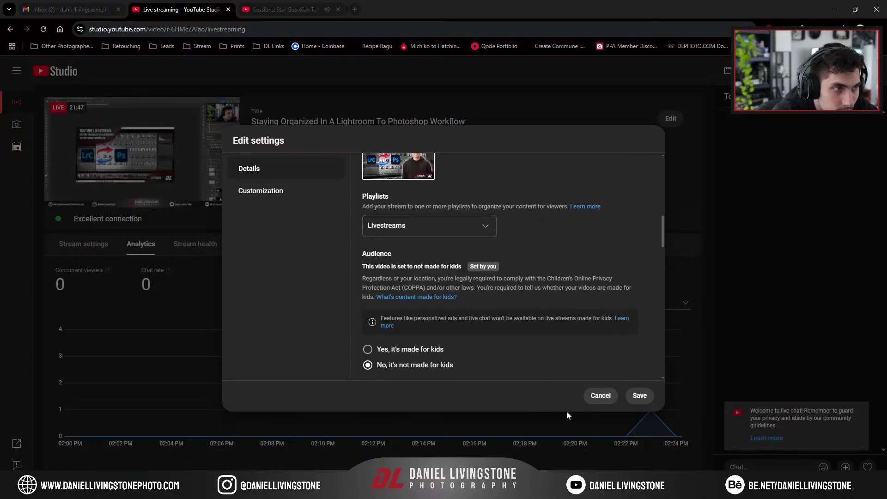
click(640, 396)
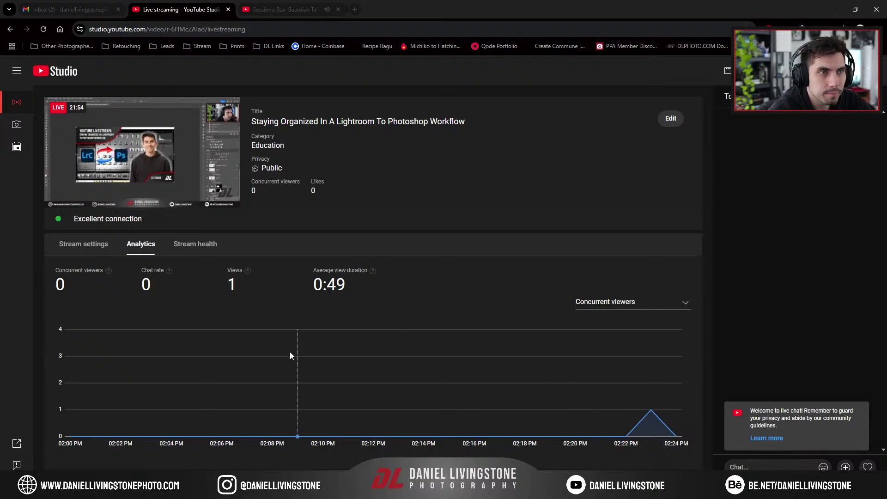
Switch back to Photoshop and open the vertical 20250217.psd from the Desktop > Stream > Instagram folder
key(alt+Tab)
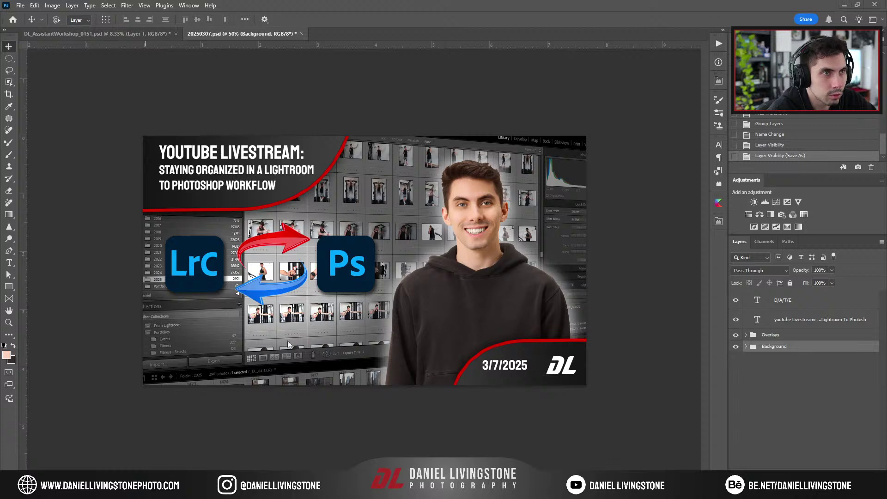
key(super+e)
double_click(558, 180)
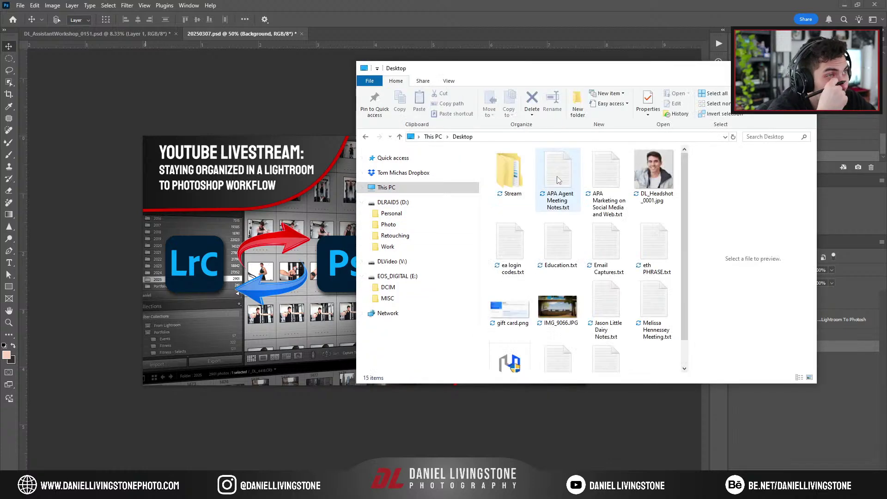
double_click(509, 174)
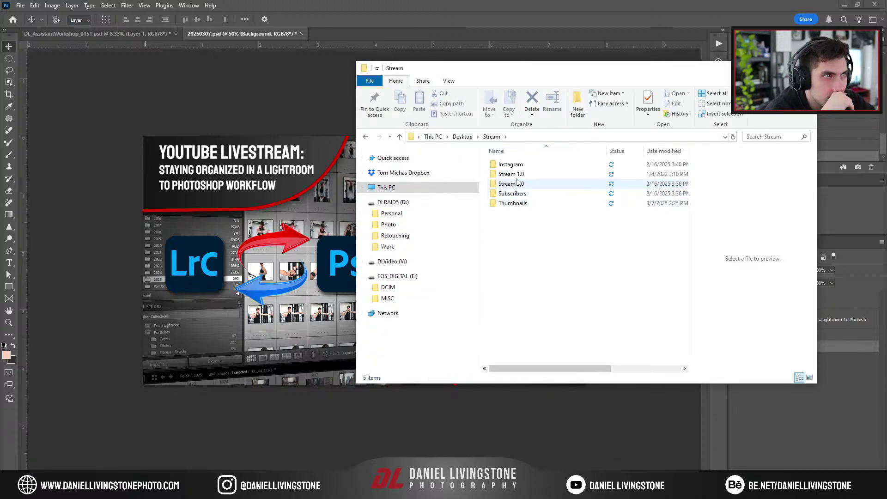
double_click(511, 164)
scroll(564, 234, down, 5)
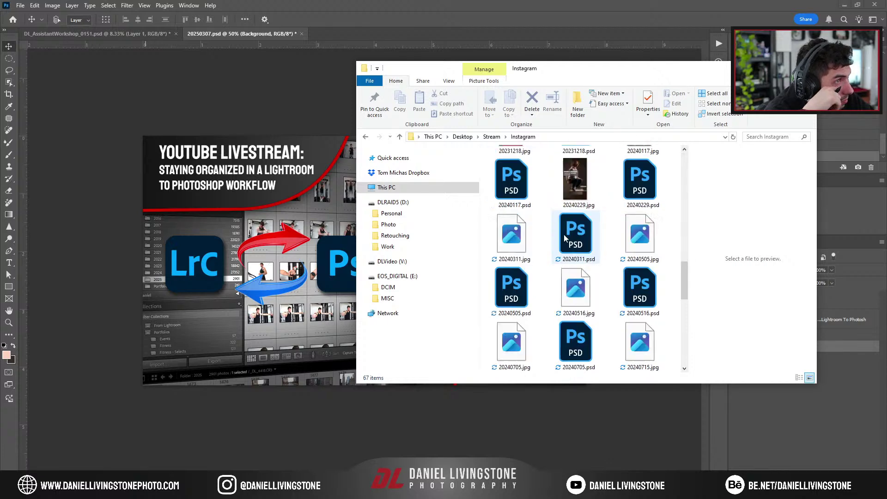
scroll(564, 234, down, 3)
double_click(509, 338)
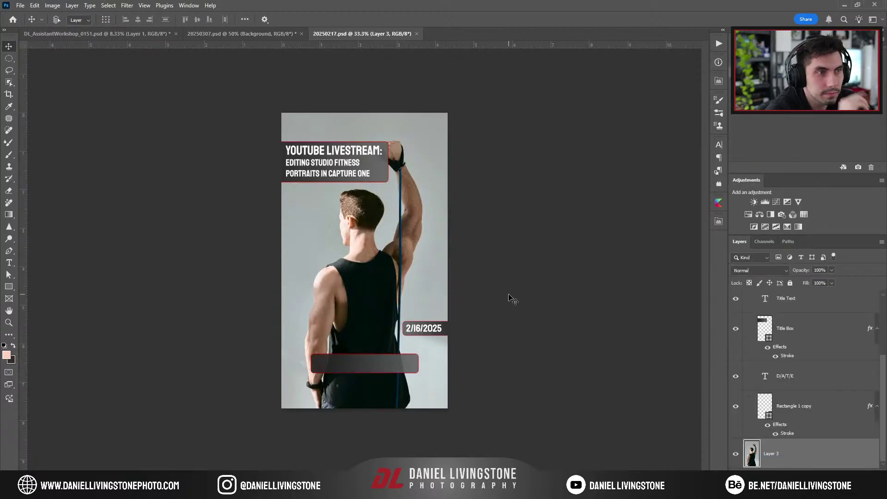
Copy the Background group from 20250307.psd into the vertical 20250217.psd and shift it up over the old photo
click(206, 29)
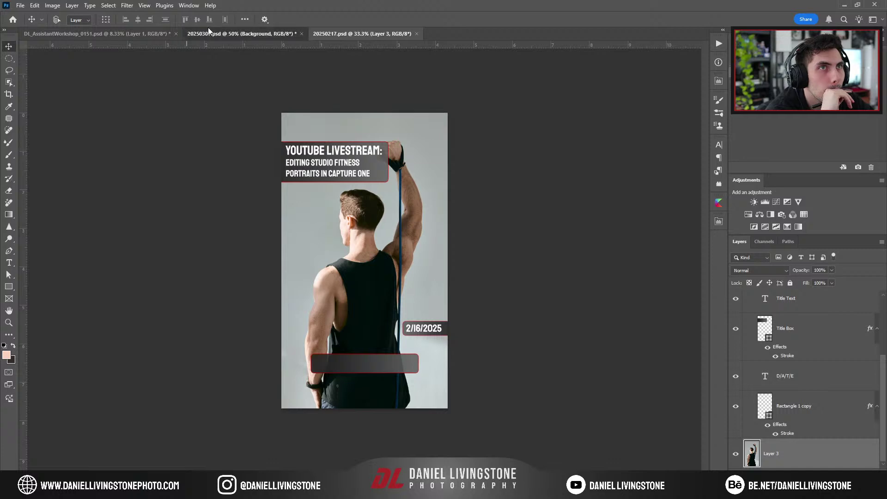
drag(781, 347, 351, 273)
key(ctrl+t)
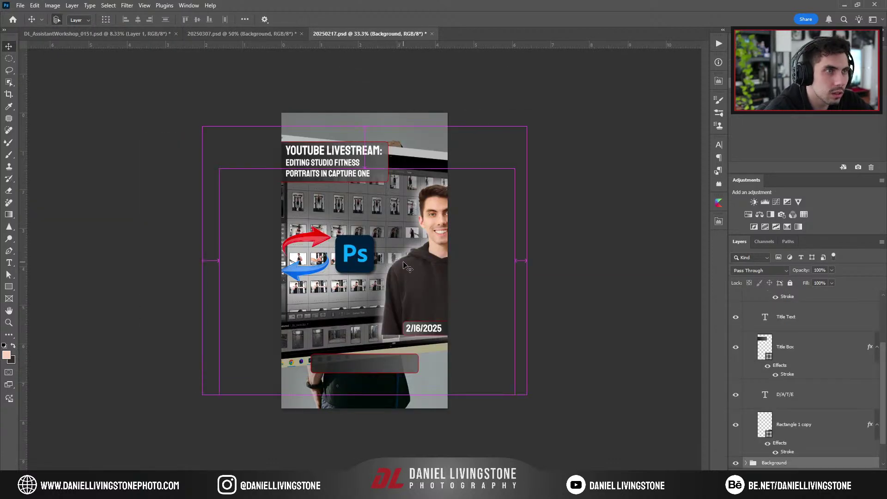
drag(405, 266, 379, 246)
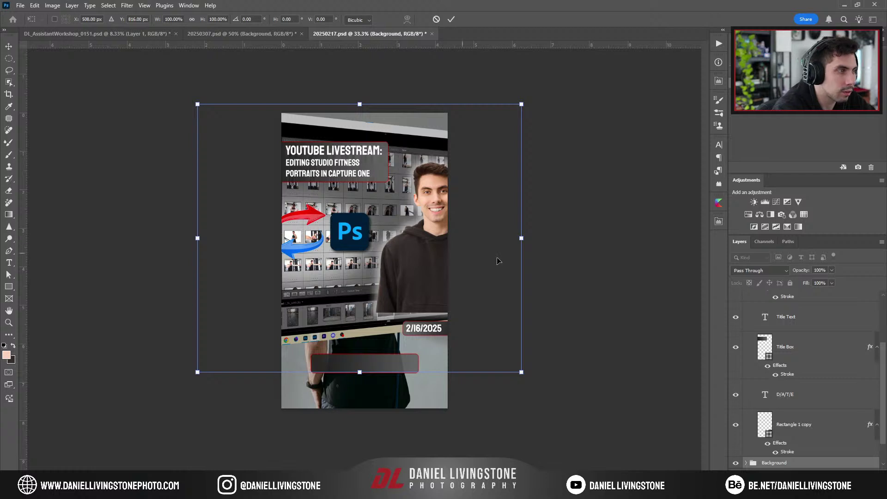
key(Return)
Delete the old fitness photo on Layer 3 beneath the Background group
scroll(765, 451, down, 1)
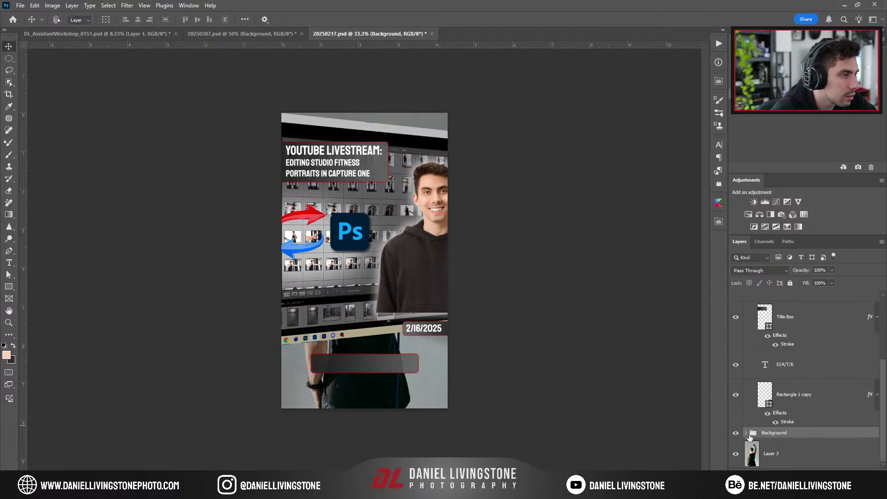
click(766, 457)
key(Delete)
Expand the Background group and scale the Lightroom screenshot on Layer 10 proportionally to about 140%, repositioning it over the vertical canvas
click(749, 462)
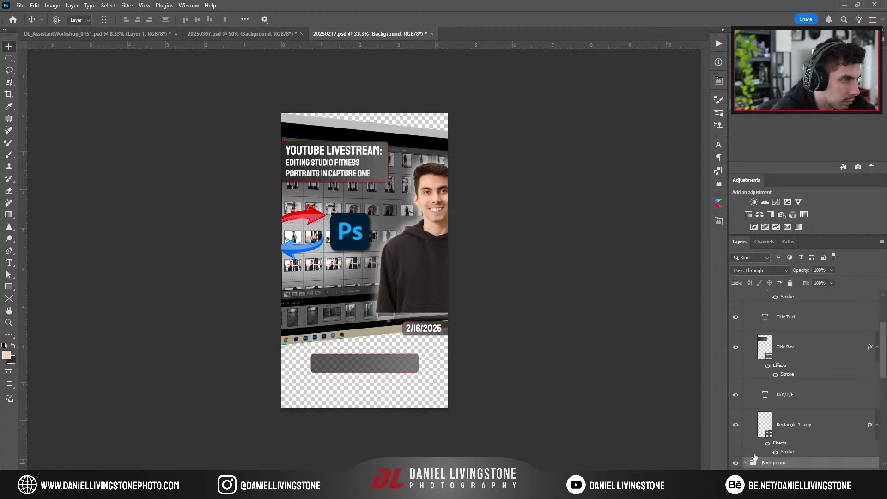
scroll(778, 459, down, 3)
click(769, 457)
key(ctrl+t)
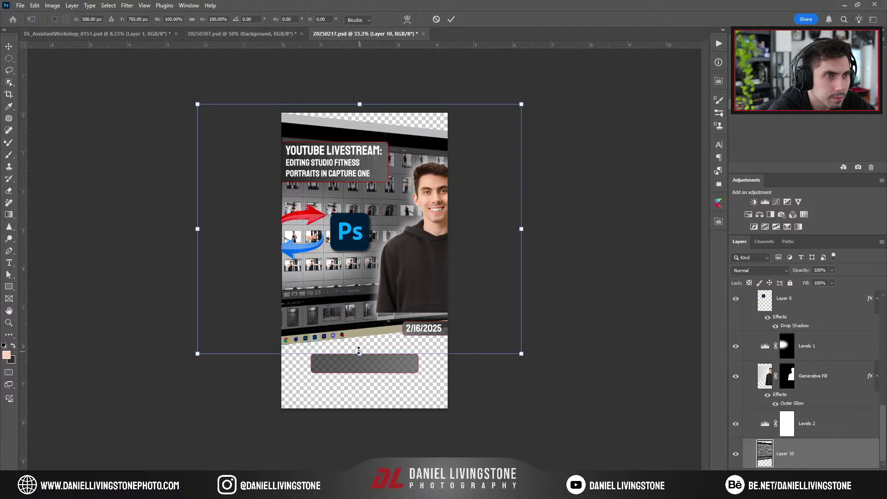
drag(359, 401, 351, 450)
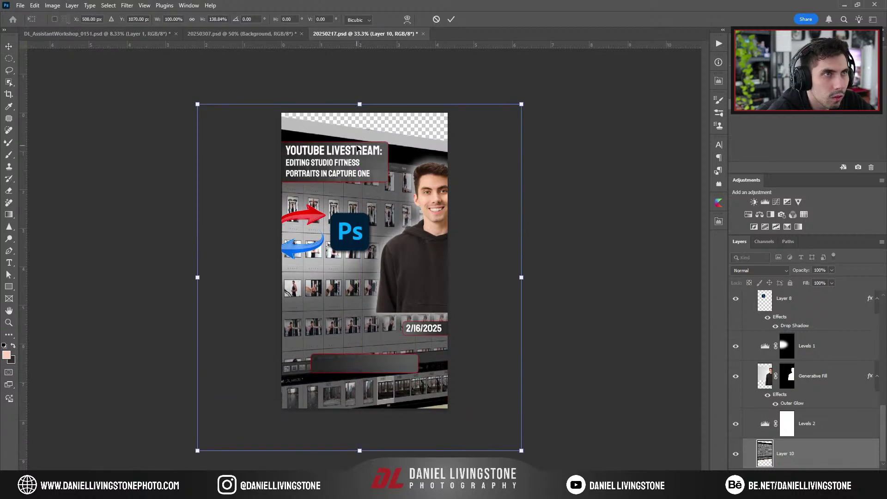
key(ctrl+z)
drag(422, 227, 474, 210)
drag(573, 338, 697, 451)
drag(525, 327, 480, 319)
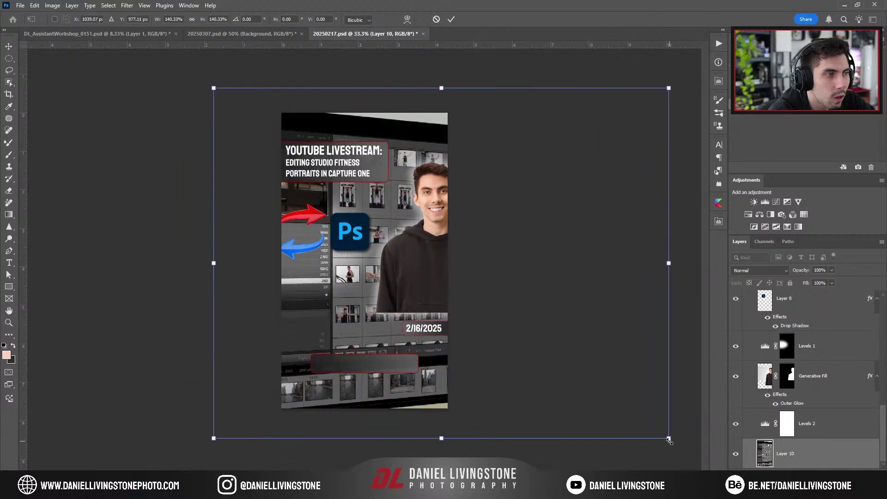
Enlarge the Layer 10 screenshot further to about 158% and shift it so its photo grid fills the whole vertical canvas
drag(668, 438, 684, 450)
drag(213, 88, 185, 67)
drag(423, 173, 397, 176)
drag(652, 449, 662, 458)
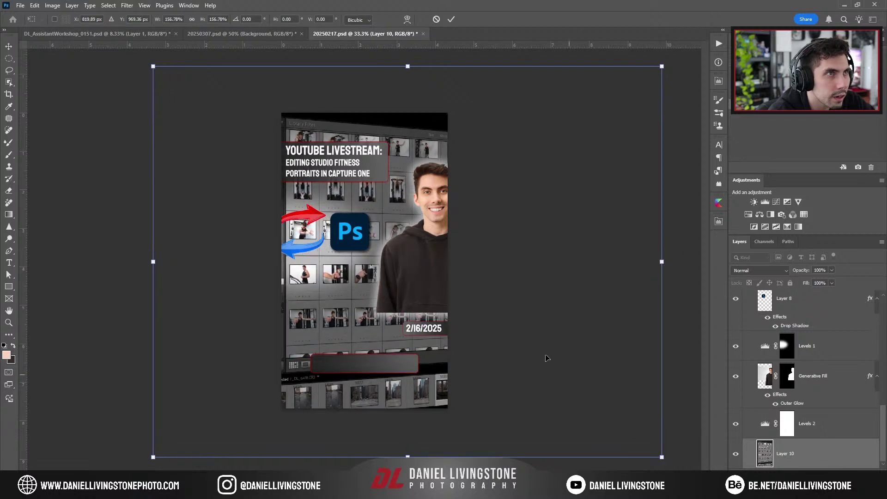
drag(546, 358, 493, 341)
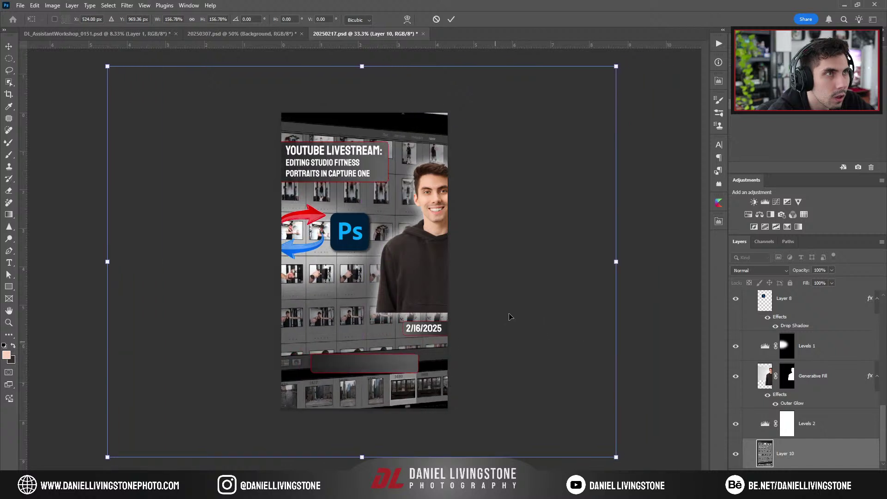
drag(616, 67, 621, 62)
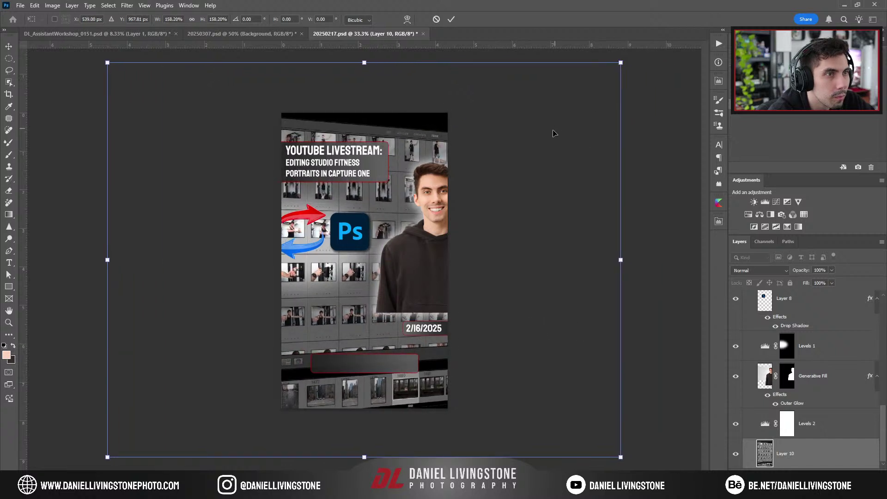
key(Return)
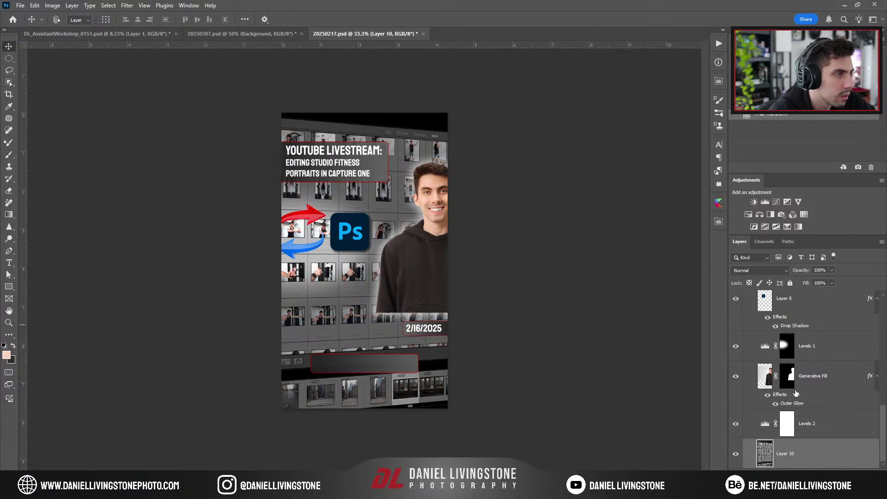
Move the Generative Fill portrait to the middle of the vertical canvas and scale it to about 125.5%
click(795, 393)
drag(402, 256, 342, 319)
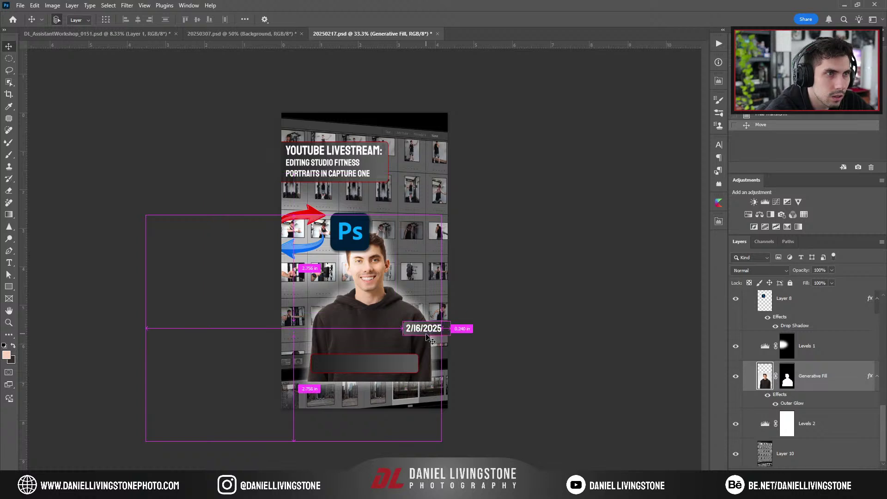
key(ctrl+t)
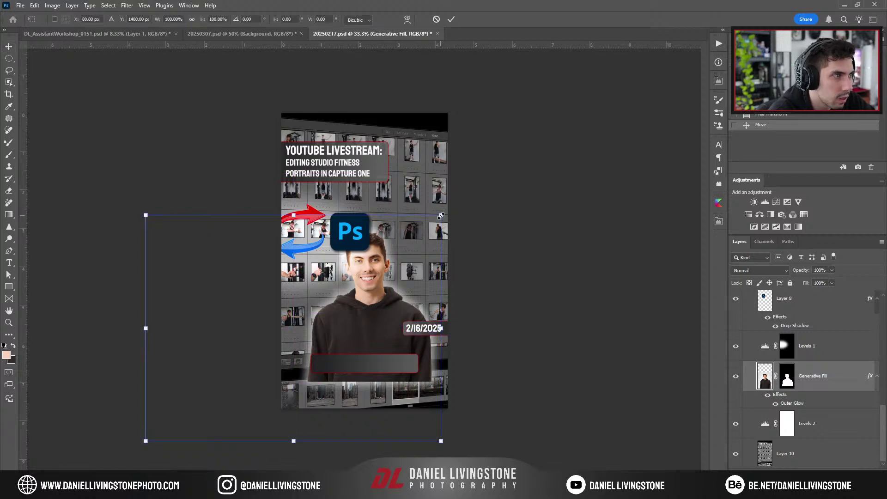
drag(441, 215, 517, 157)
drag(439, 240, 381, 247)
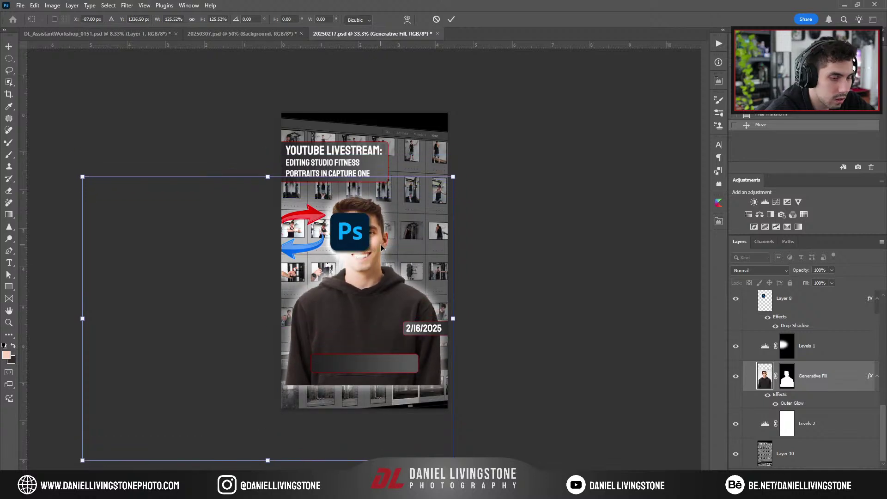
key(Return)
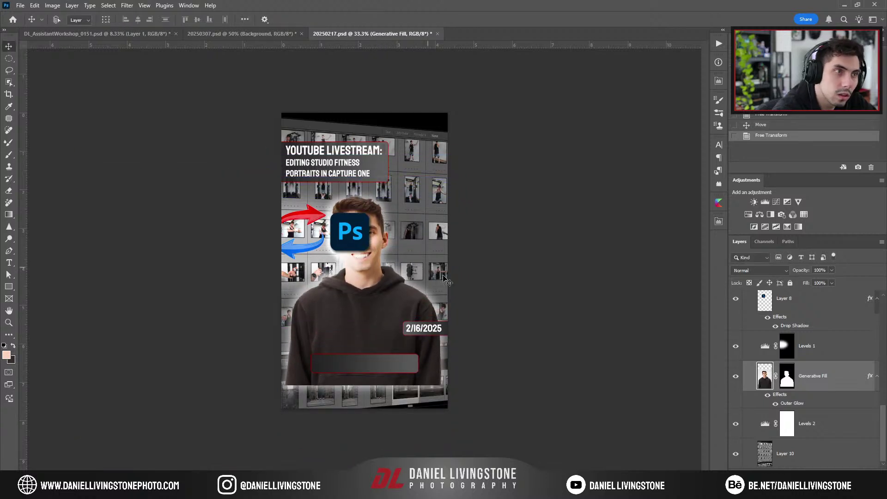
click(736, 347)
click(736, 346)
click(855, 351)
scroll(843, 359, up, 3)
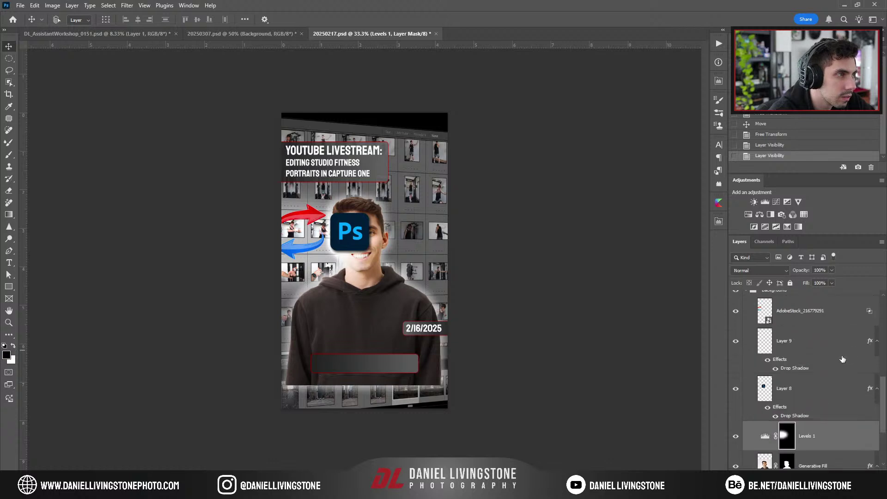
scroll(837, 363, up, 2)
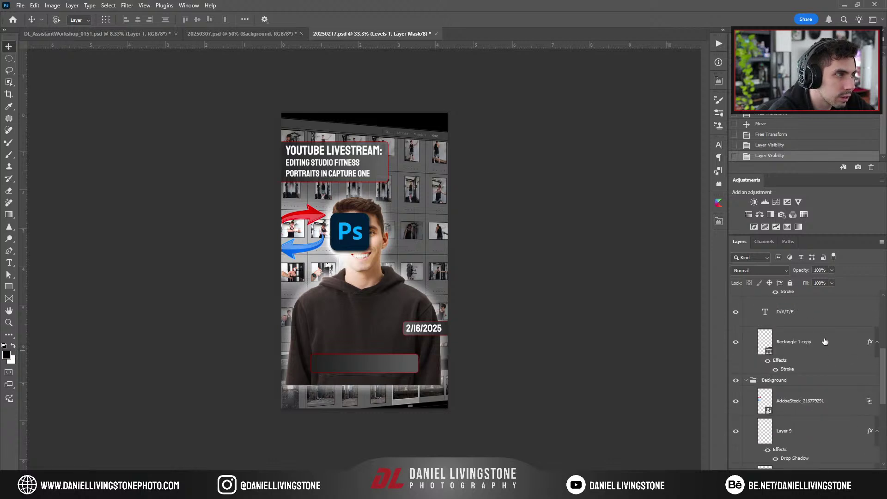
shift+click(825, 341)
key(ctrl+t)
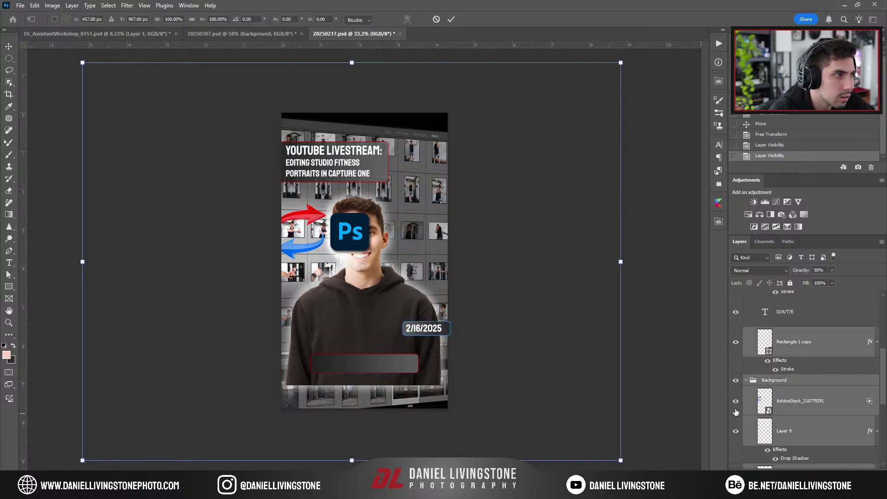
scroll(785, 407, down, 3)
key(Escape)
Scale the layers from Levels 1 up through the AdobeStock arrows together to about 72% and position them over the hoodie
click(834, 409)
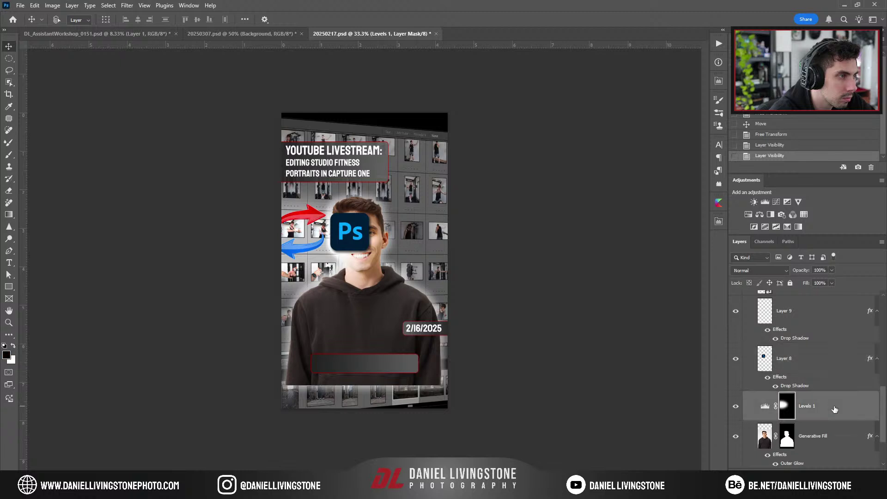
scroll(834, 410, up, 3)
shift+click(838, 402)
scroll(837, 402, down, 2)
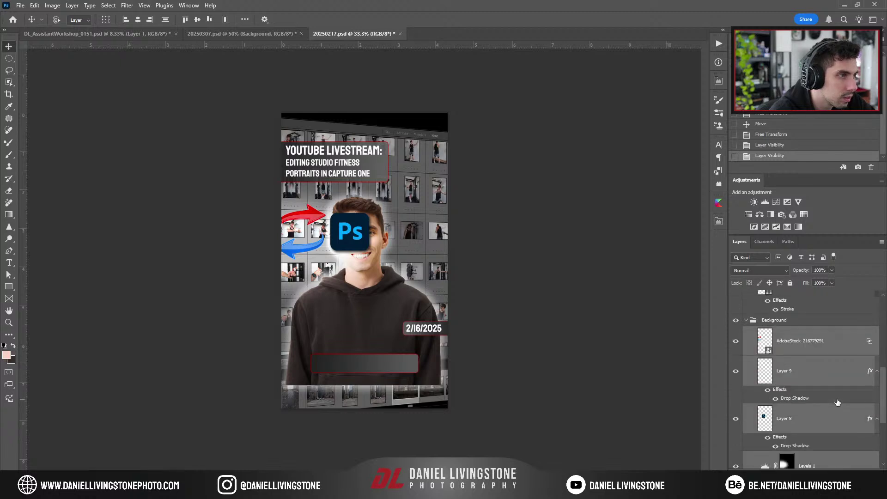
scroll(837, 402, down, 1)
scroll(837, 402, down, 3)
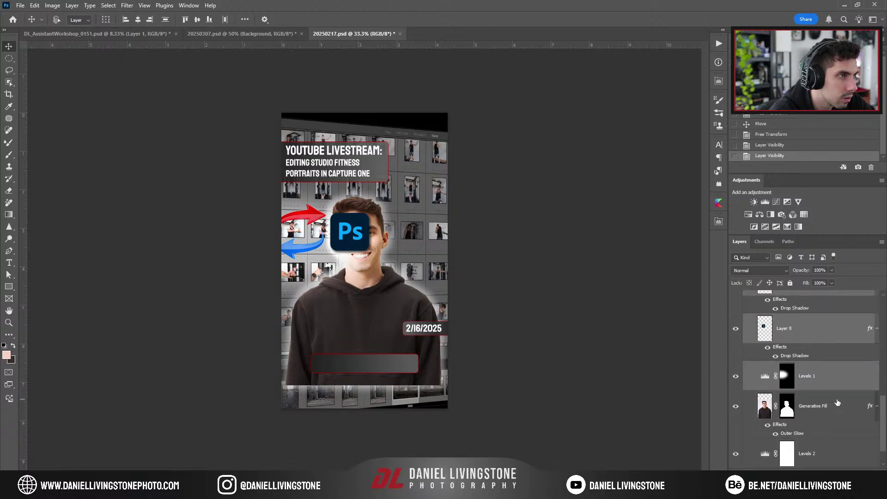
key(ctrl+t)
drag(395, 312, 382, 349)
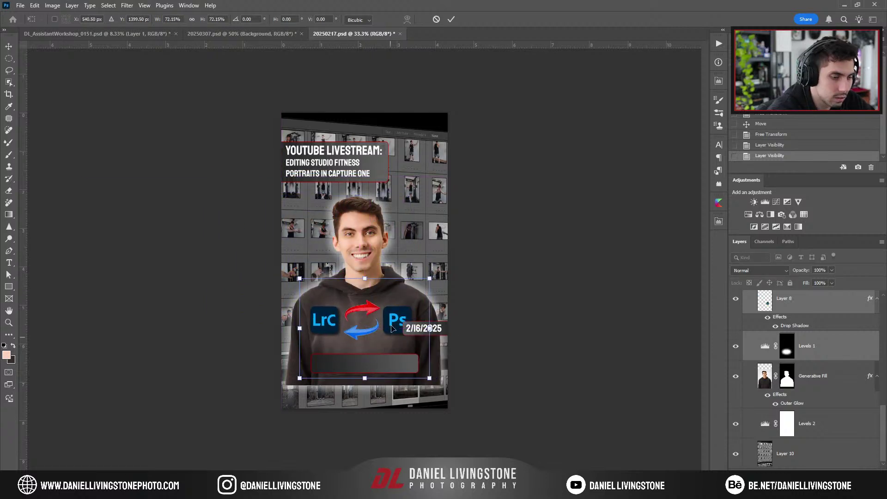
key(Return)
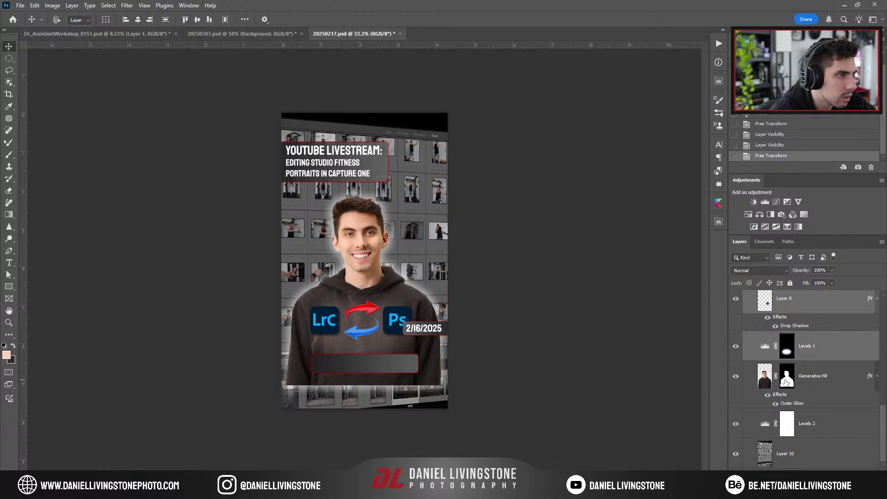
With the Generative Fill mask disabled and the portrait moved up, select the whole hoodie using the Object Selection tool's Lasso mode
shift+click(786, 382)
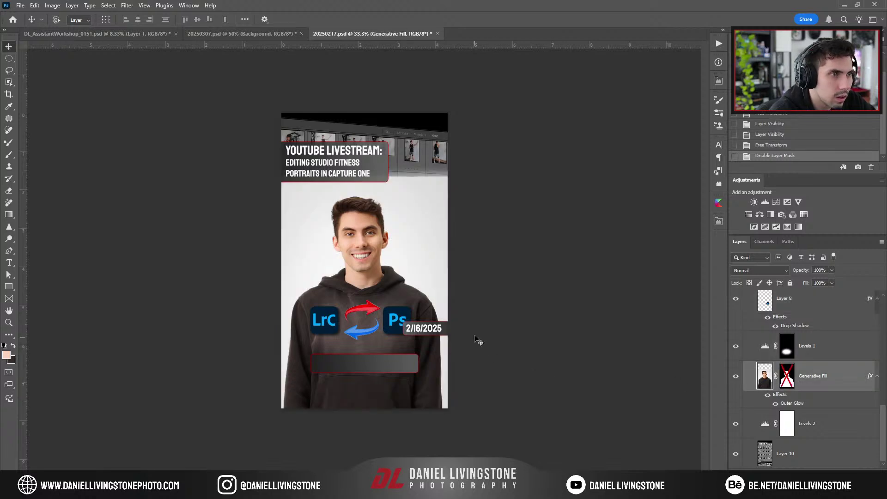
drag(475, 337, 448, 281)
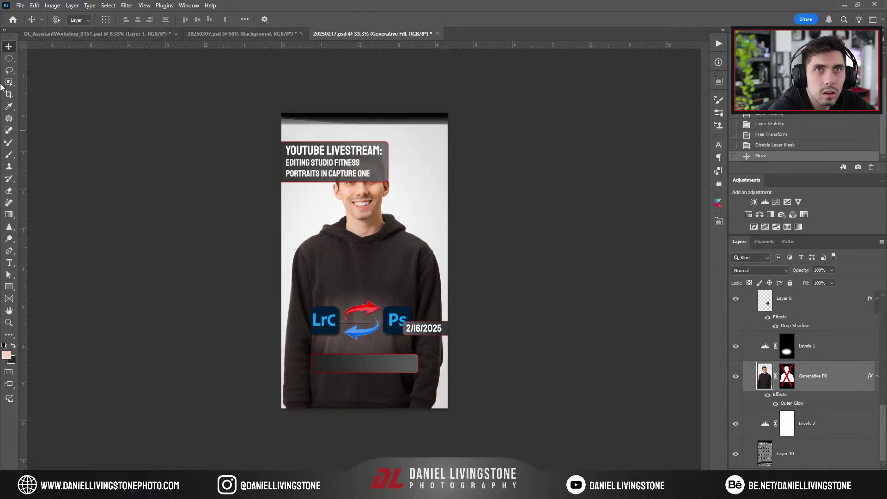
right_click(4, 83)
click(51, 82)
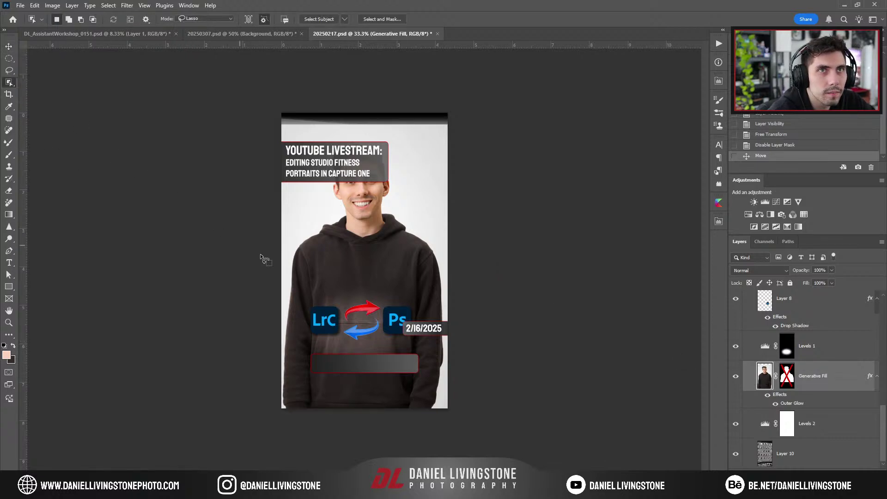
mouse_move(261, 254)
mouse_down()
mouse_move(300, 226)
mouse_move(336, 214)
mouse_move(399, 215)
mouse_move(455, 271)
mouse_move(473, 399)
mouse_up()
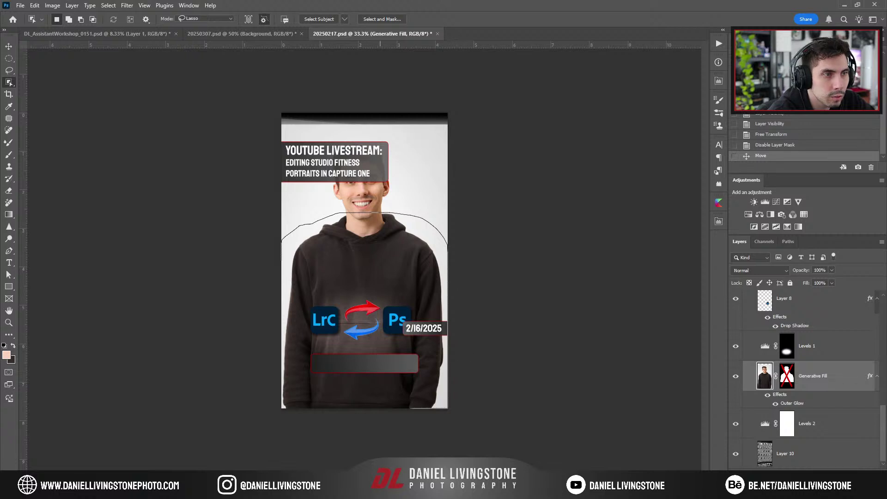
drag(231, 432, 215, 370)
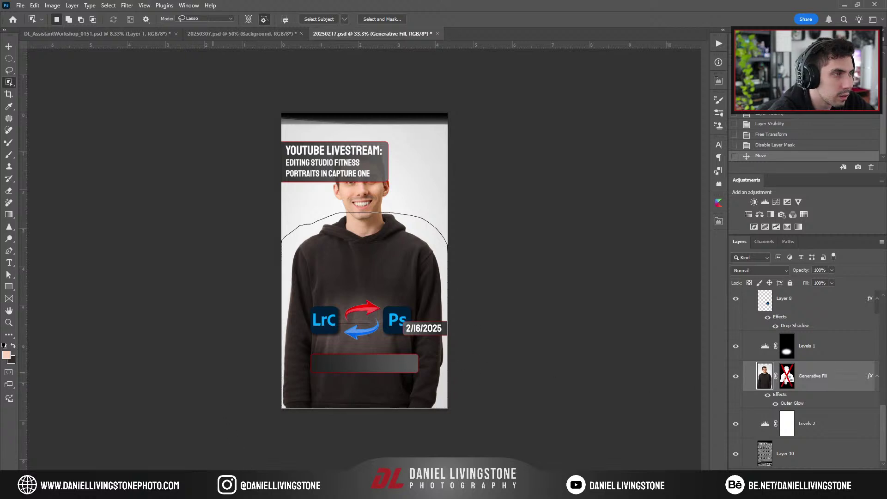
Re-enable the Generative Fill layer mask, clear the selected hoodie area to white on it, and deselect
shift+click(788, 381)
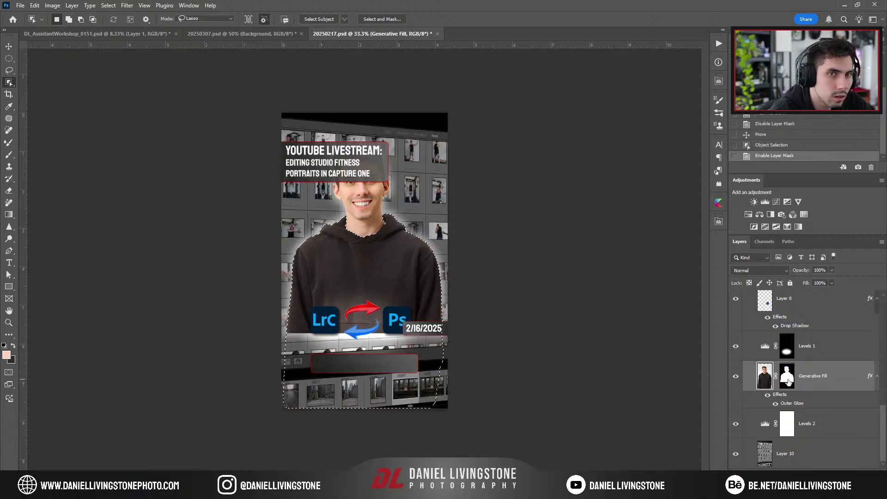
click(789, 380)
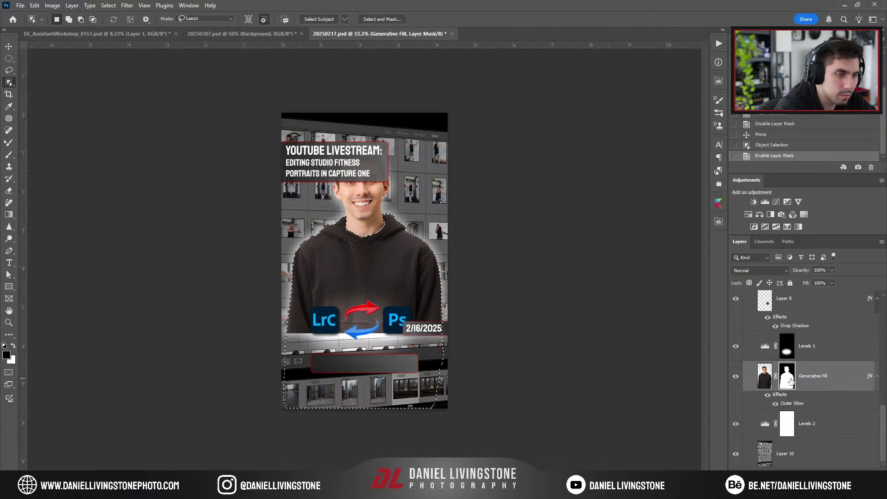
key(Delete)
key(ctrl+f)
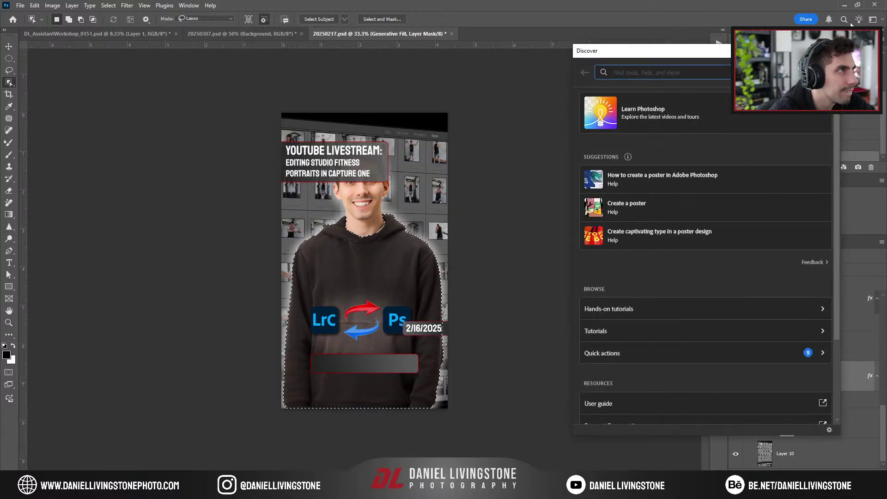
key(Escape)
key(ctrl+d)
Move the Generative Fill portrait down so the face sits clear below the title box
click(765, 377)
key(v)
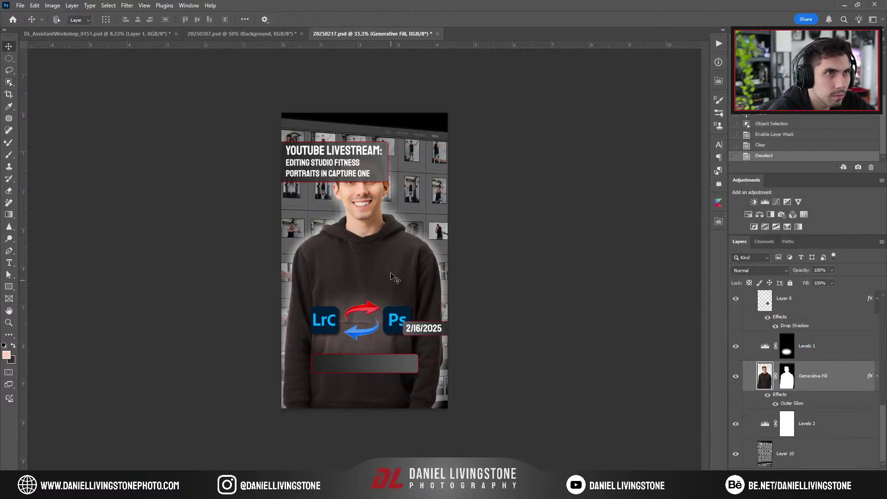
key(ctrl+t)
drag(372, 254, 374, 282)
key(Return)
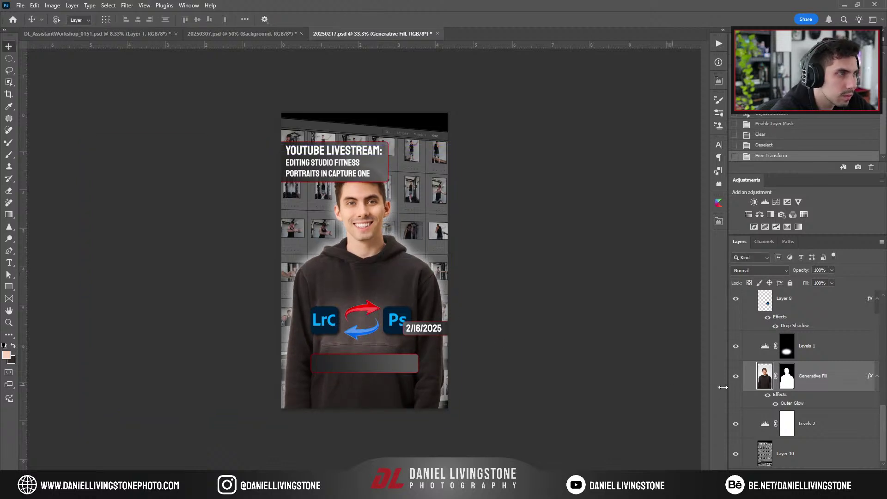
Group the arrows, both app icons and Levels 1, and move the group up the chest clear of the date box
click(818, 359)
scroll(825, 346, up, 3)
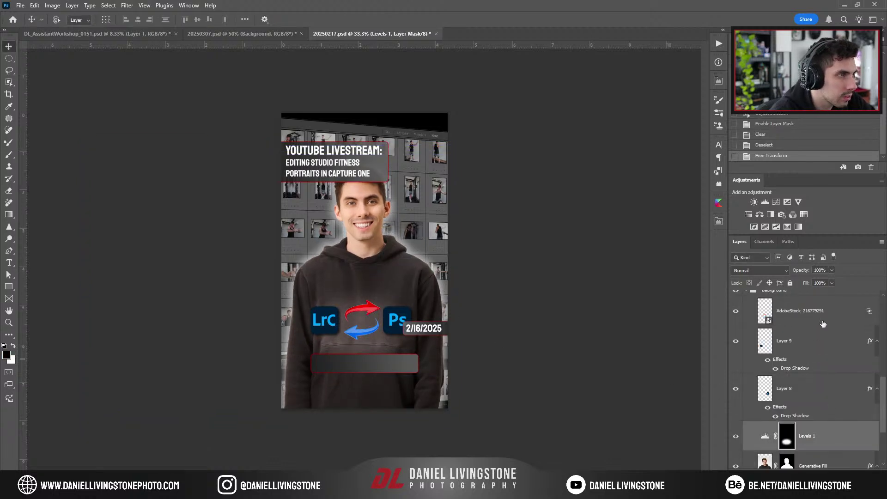
shift+click(822, 320)
key(ctrl+g)
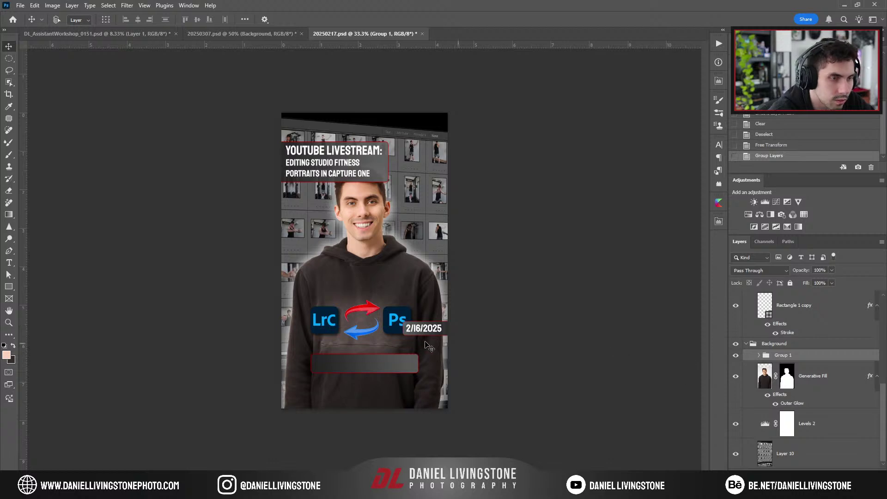
drag(399, 317, 398, 292)
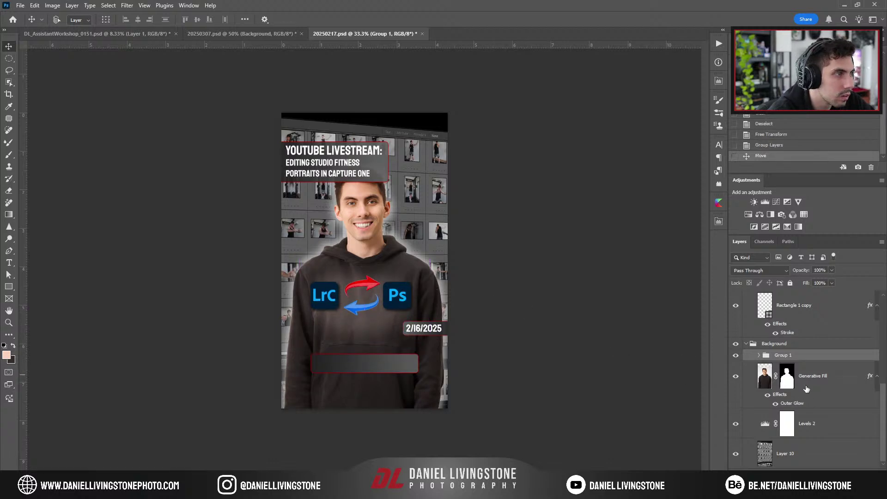
Replace the title text's topic lines with "Staying Organized In A Lightroom To Photoshop Workflow", copied from the stream title in YouTube Studio
scroll(807, 389, up, 3)
scroll(375, 216, up, 2)
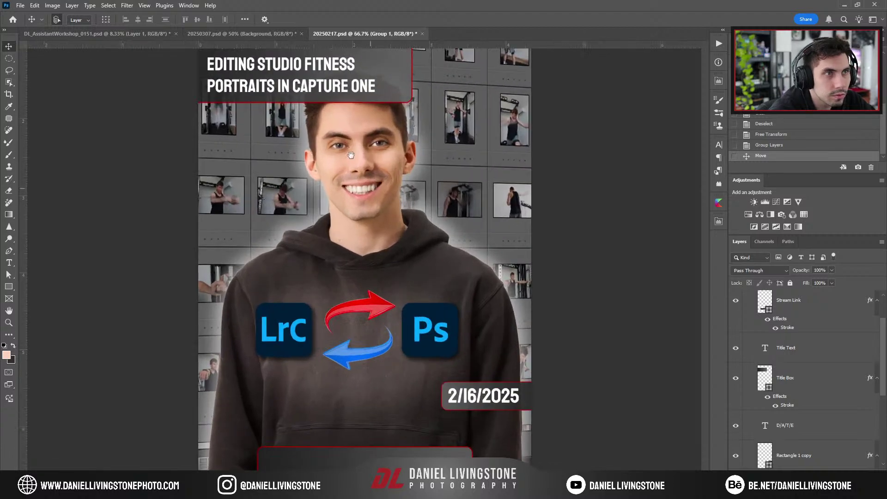
drag(375, 216, 377, 231)
scroll(378, 234, up, 1)
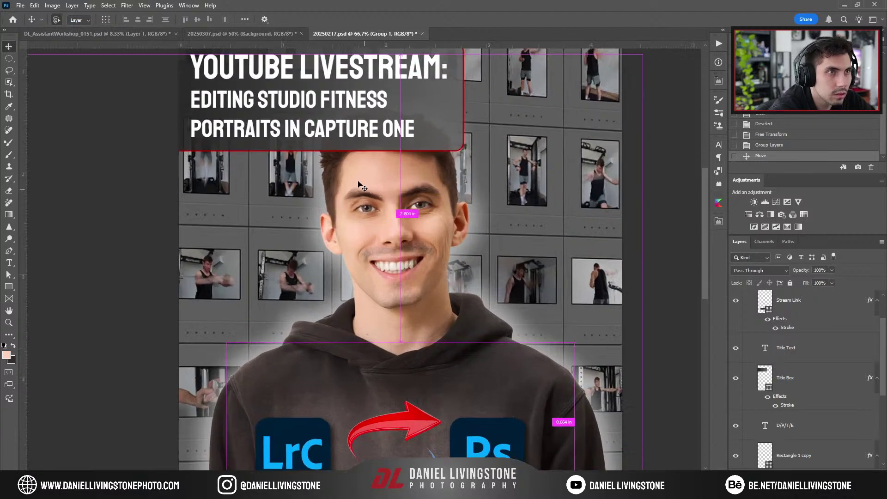
double_click(359, 177)
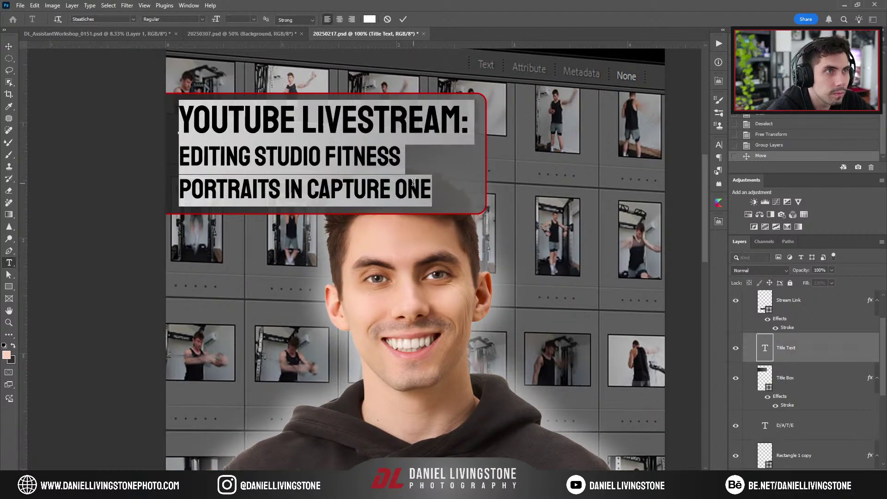
drag(441, 188, 166, 152)
key(alt+Tab)
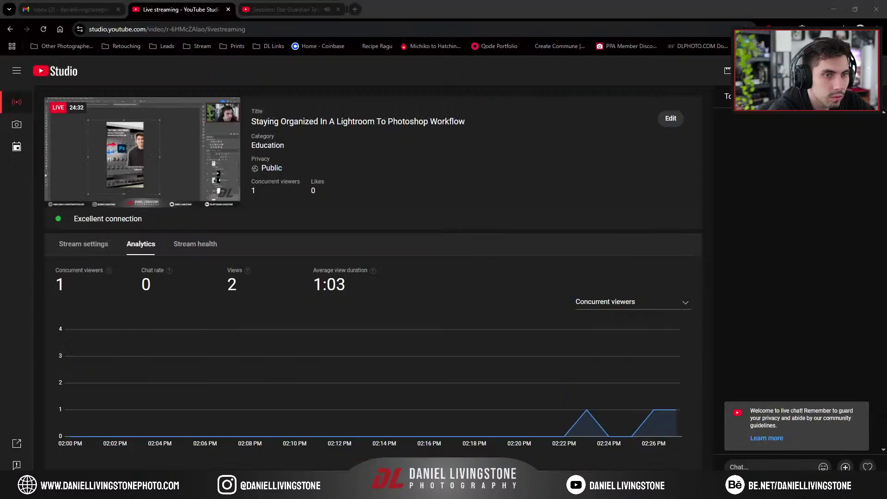
drag(465, 122, 260, 121)
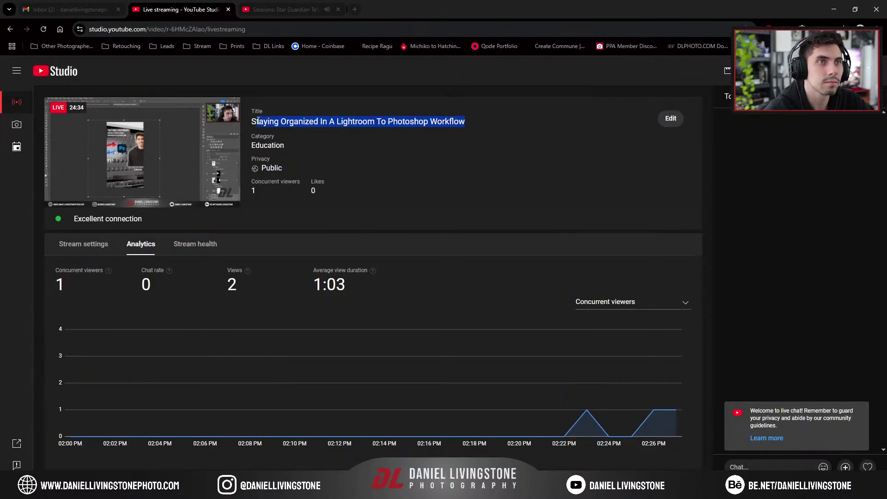
key(alt+Tab)
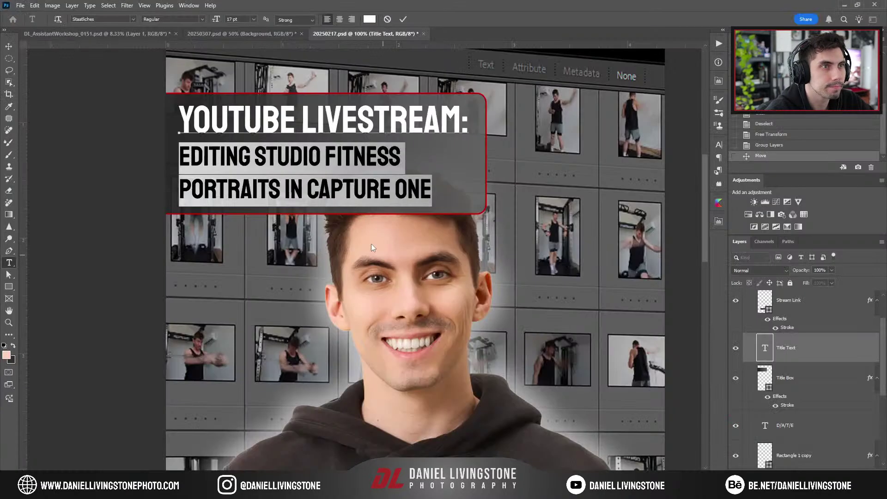
key(ctrl+v)
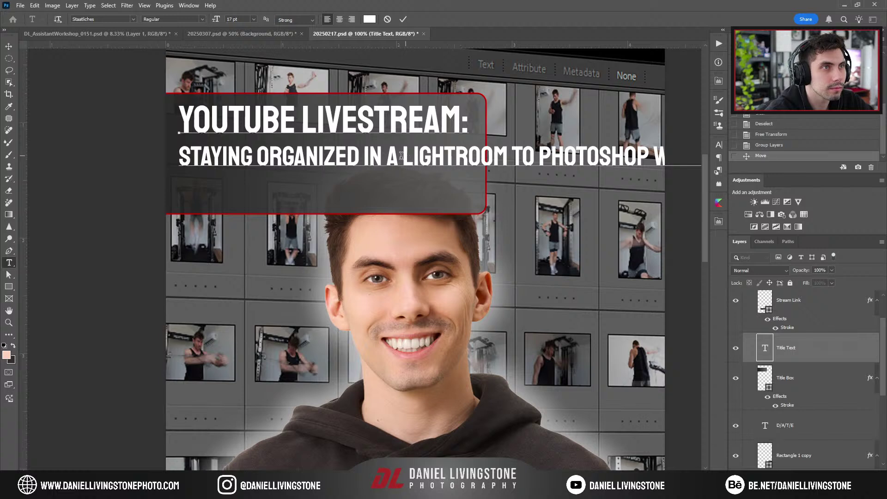
key(Return)
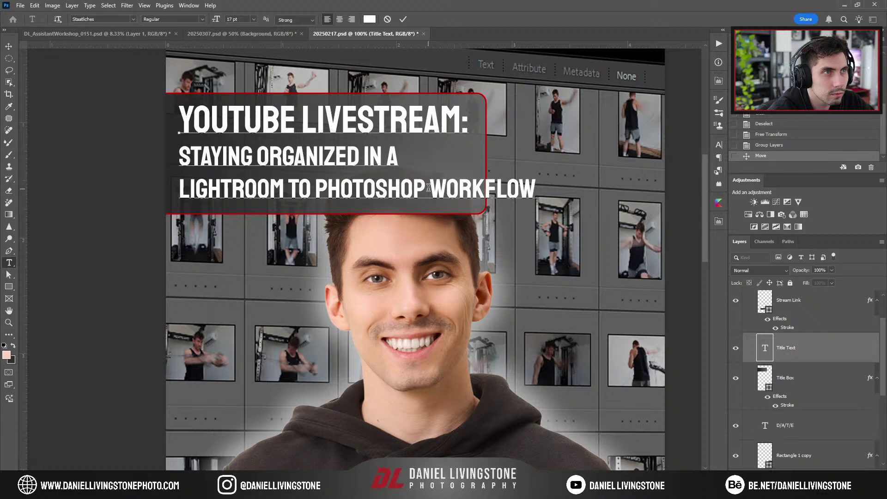
click(180, 192)
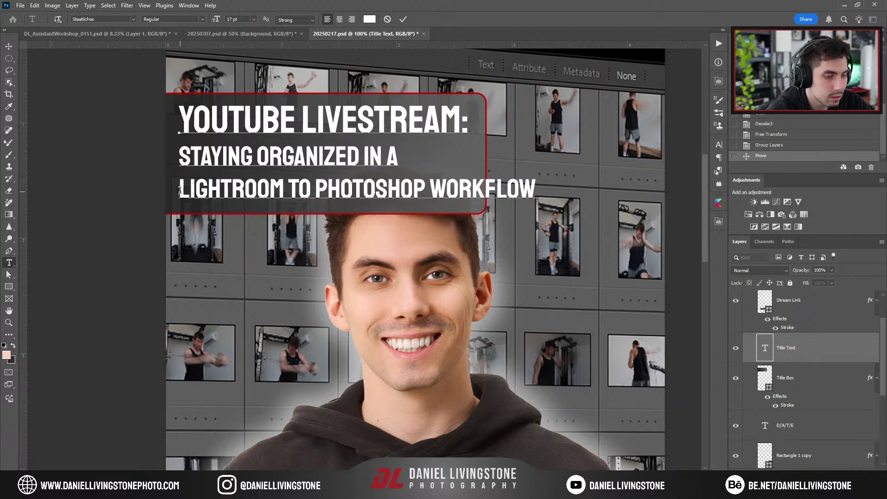
key(BackSpace)
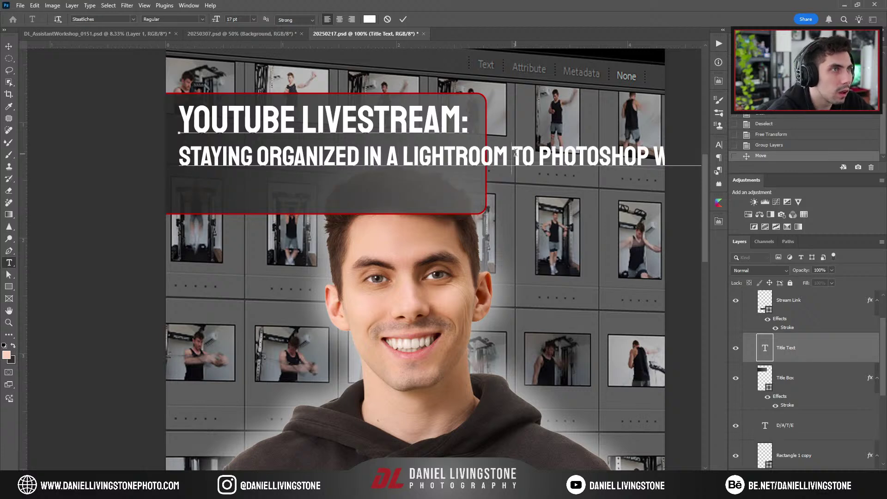
Break the topic text before "to Photoshop Workflow" and set both topic lines to 15 pt
key(Return)
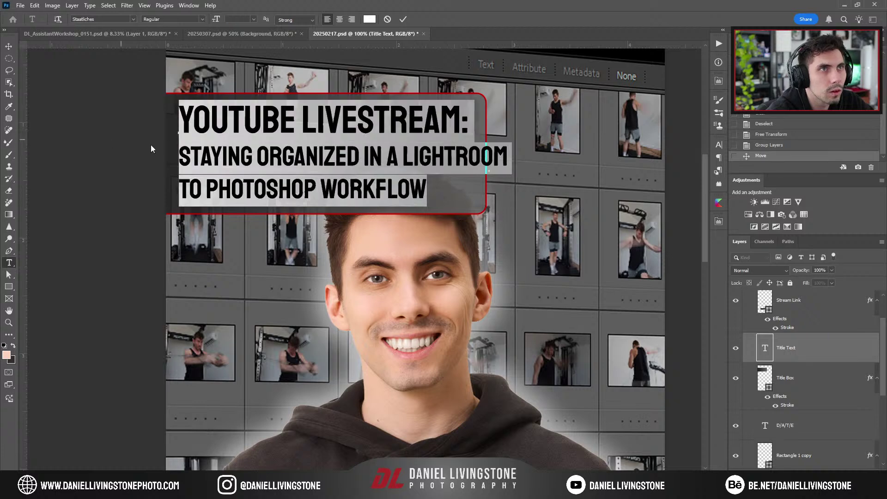
drag(408, 183, 172, 162)
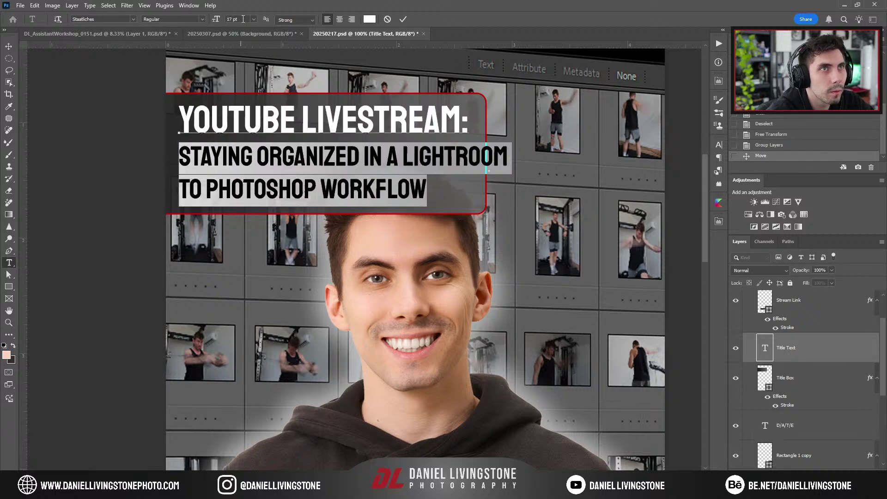
key(Down)
key(Down)
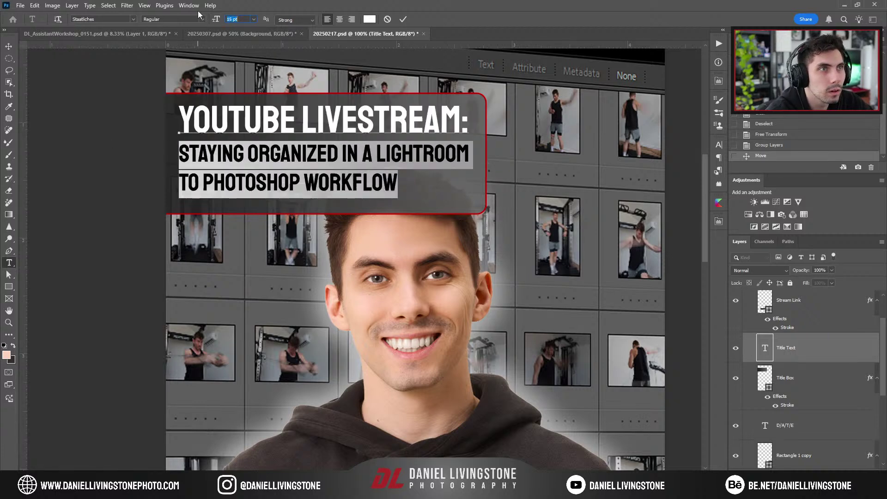
click(9, 46)
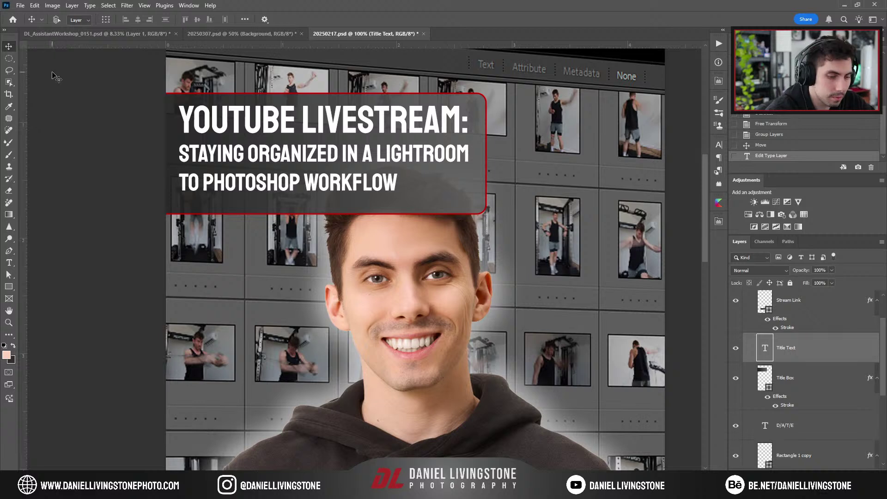
Change the date text in the date box to 3/7/2025
key(ctrl+0)
double_click(440, 355)
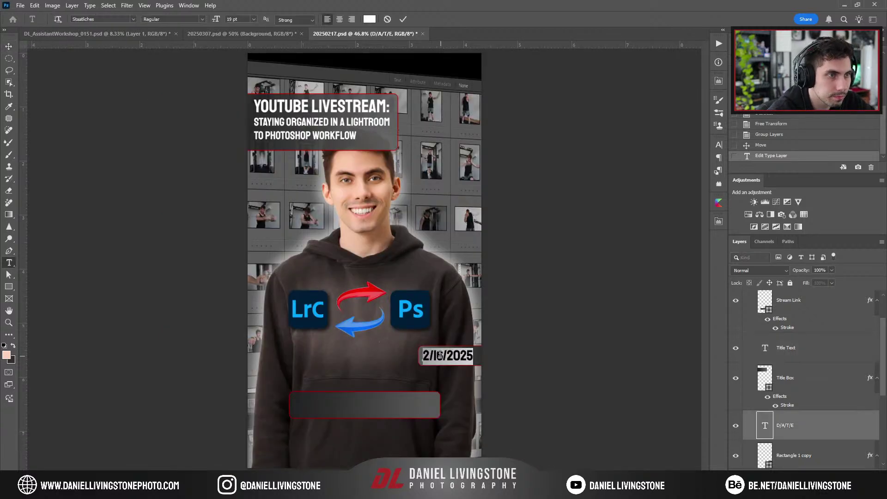
drag(442, 355, 417, 346)
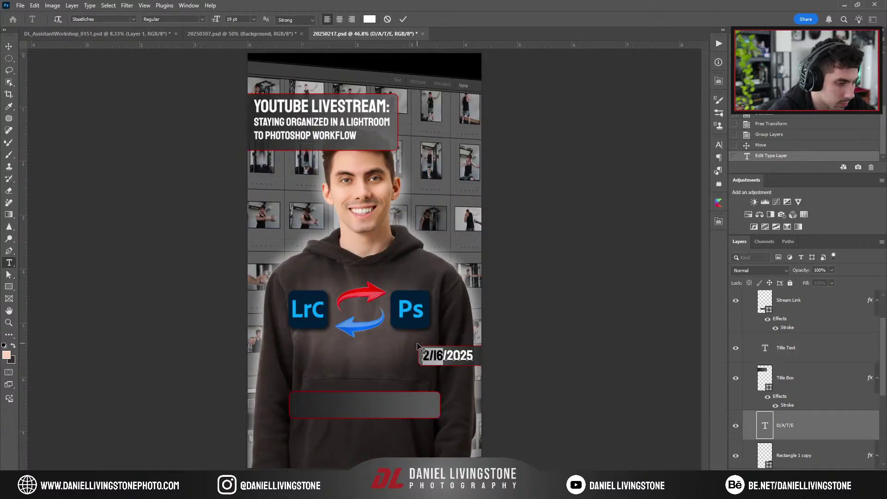
text(3/7)
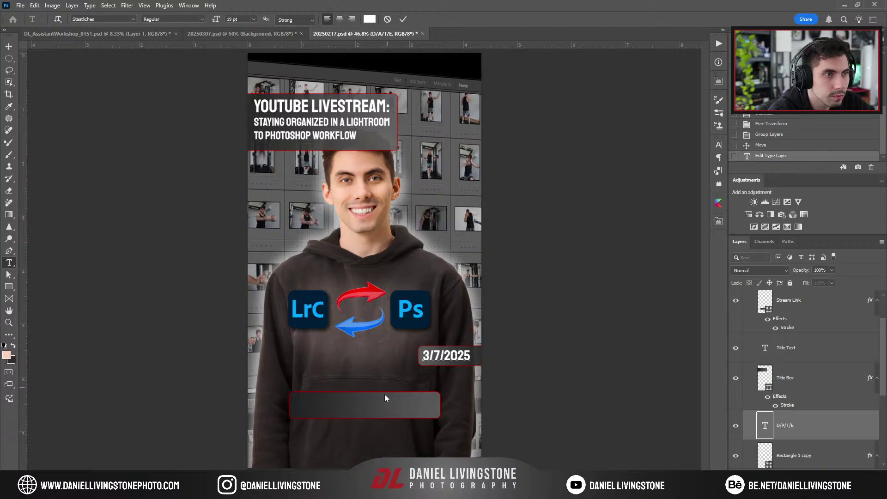
click(10, 47)
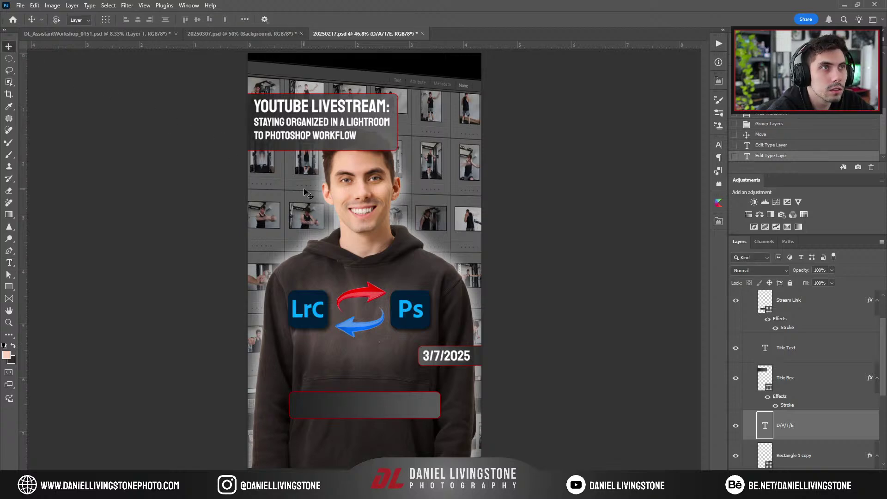
Show the IG overlay layer and toggle it to check the title and portrait against the Instagram story interface
key(ctrl+minus)
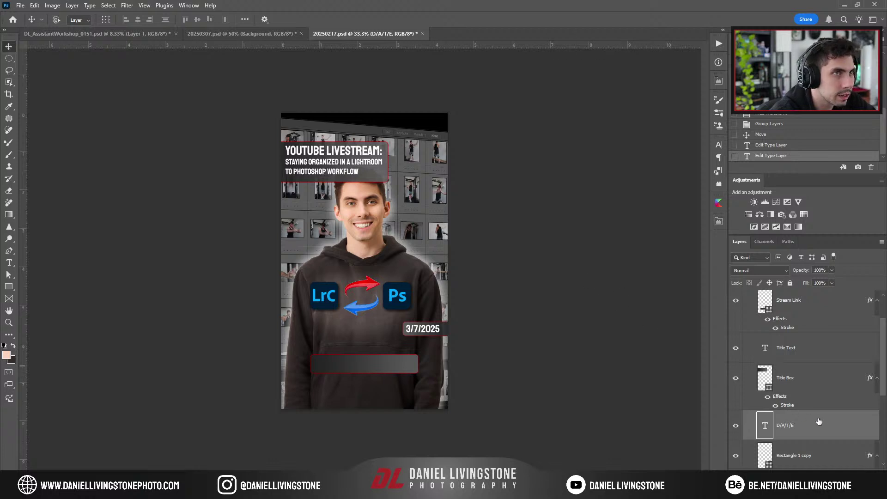
scroll(820, 422, up, 1)
scroll(819, 421, up, 1)
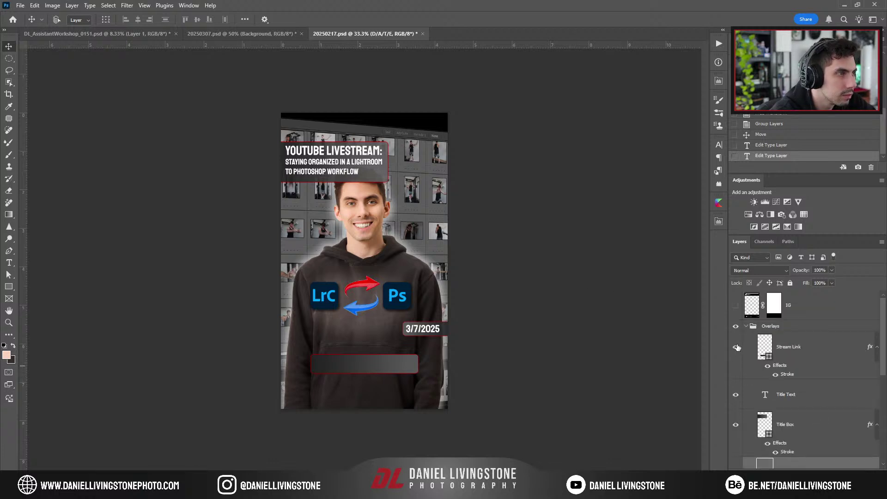
click(735, 307)
alt+click(736, 308)
alt+click(737, 307)
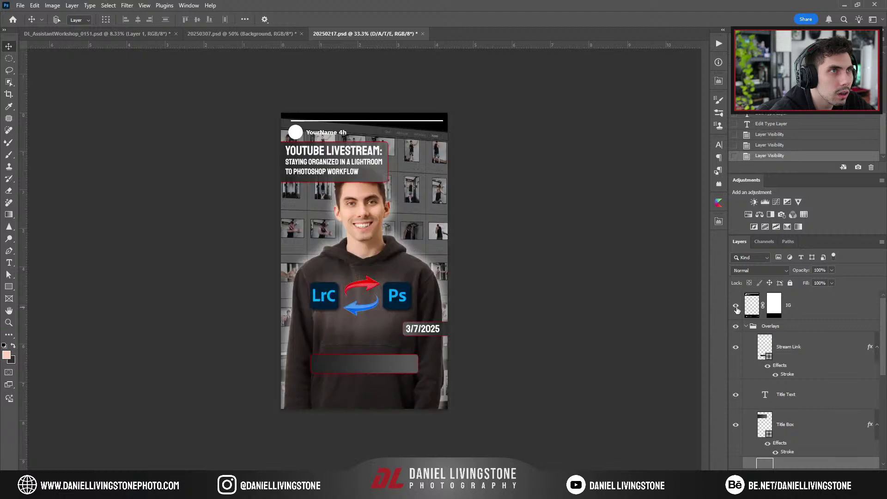
alt+click(736, 307)
alt+click(736, 306)
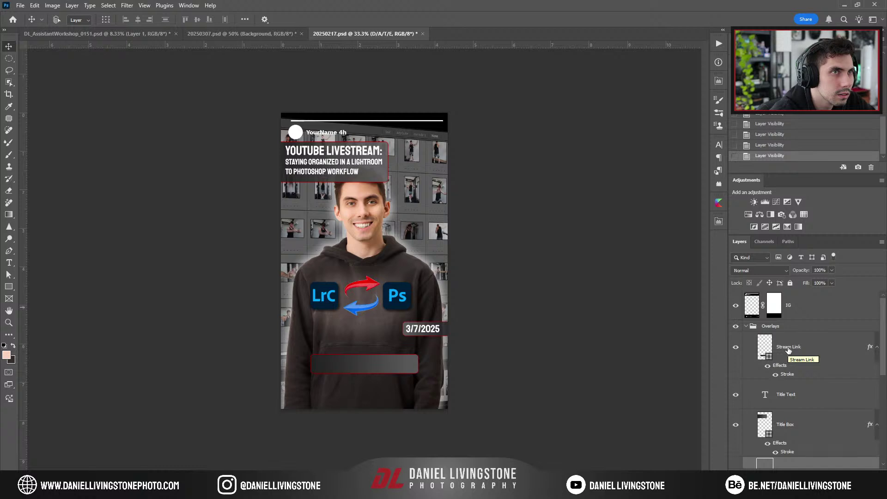
Move the Generative Fill portrait and Group 1 down slightly together, then shift Group 1 back up a little above the date box
scroll(794, 365, down, 5)
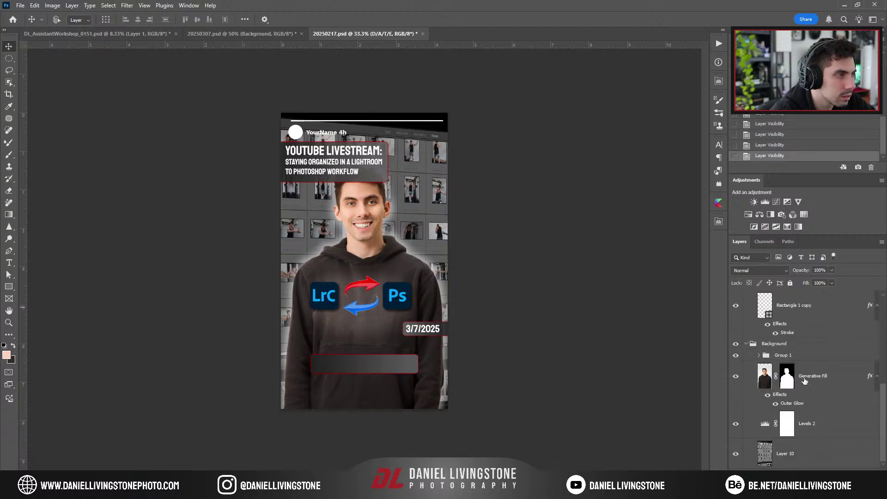
click(819, 376)
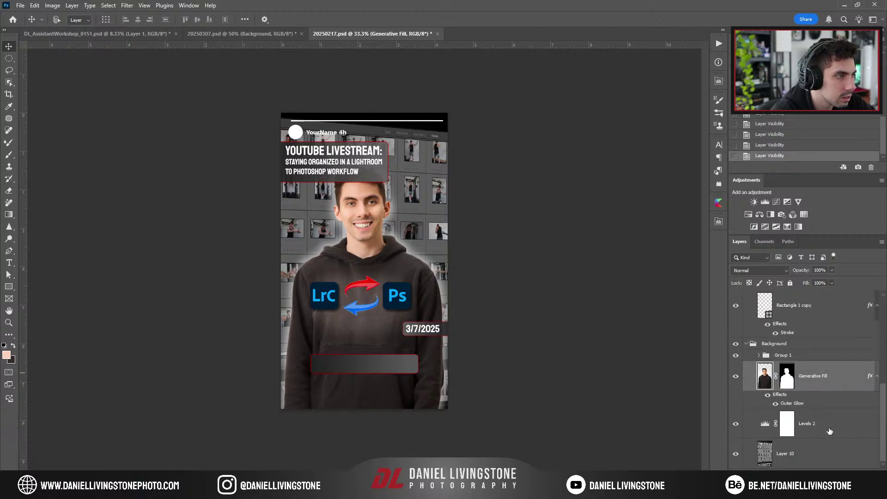
click(801, 357)
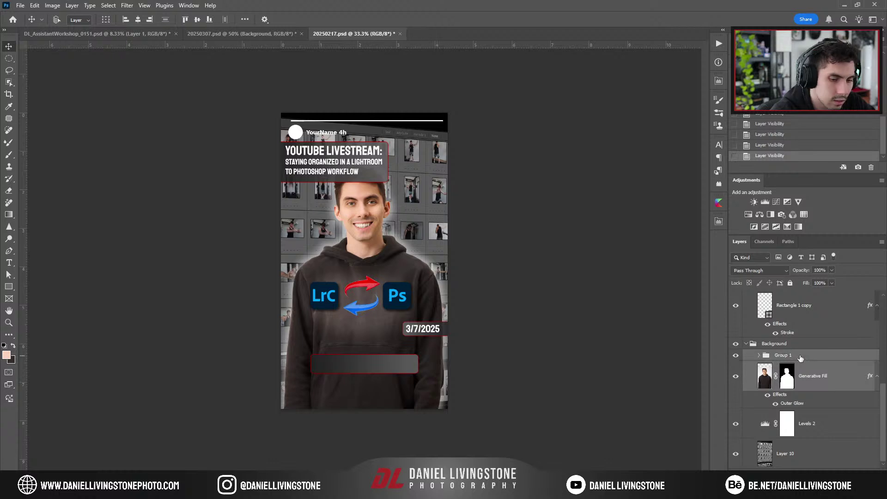
key(ctrl+t)
drag(389, 265, 386, 276)
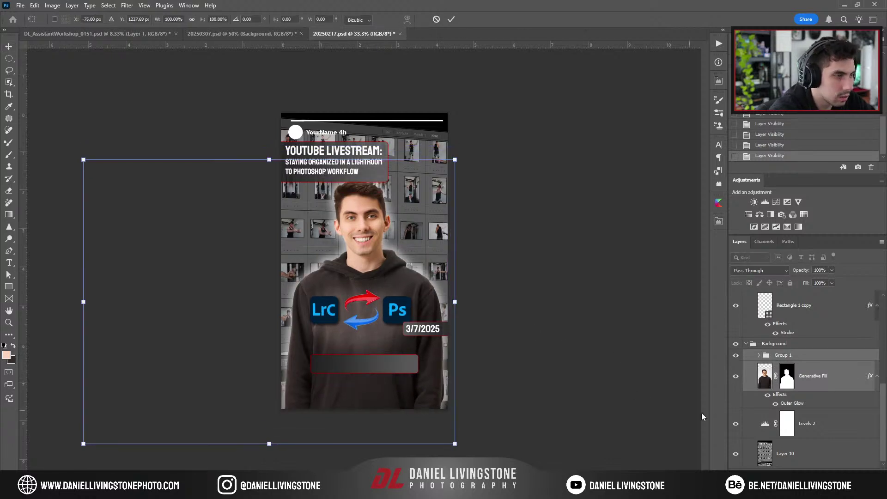
key(Return)
drag(331, 303, 331, 291)
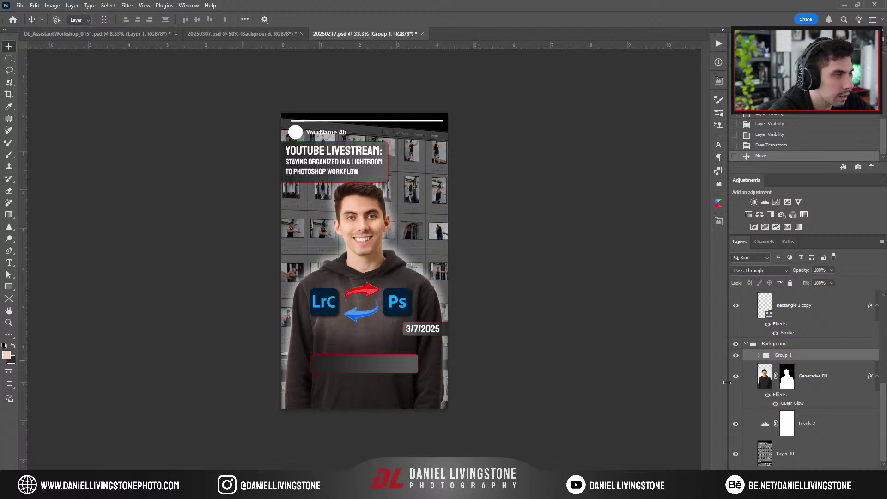
Toggle the date box's visibility off and back on, then collapse the Overlays group and hide the IG layer
click(735, 312)
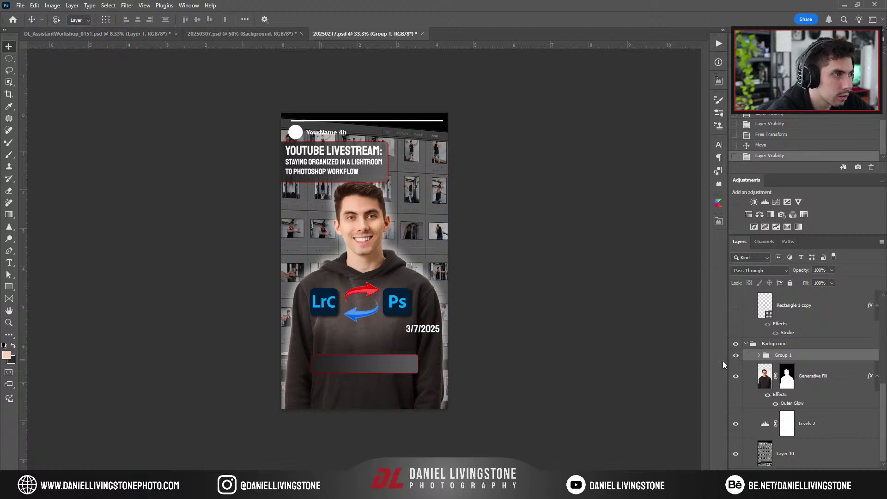
click(737, 313)
scroll(736, 342, up, 4)
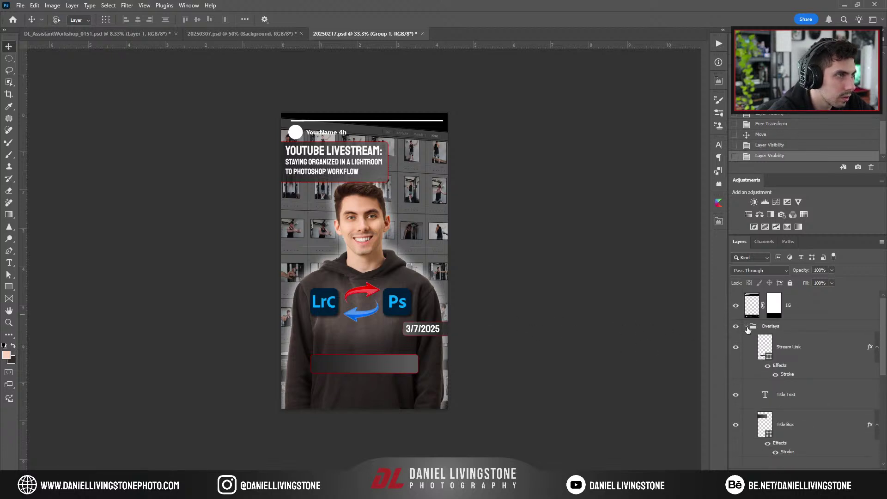
click(747, 326)
click(734, 306)
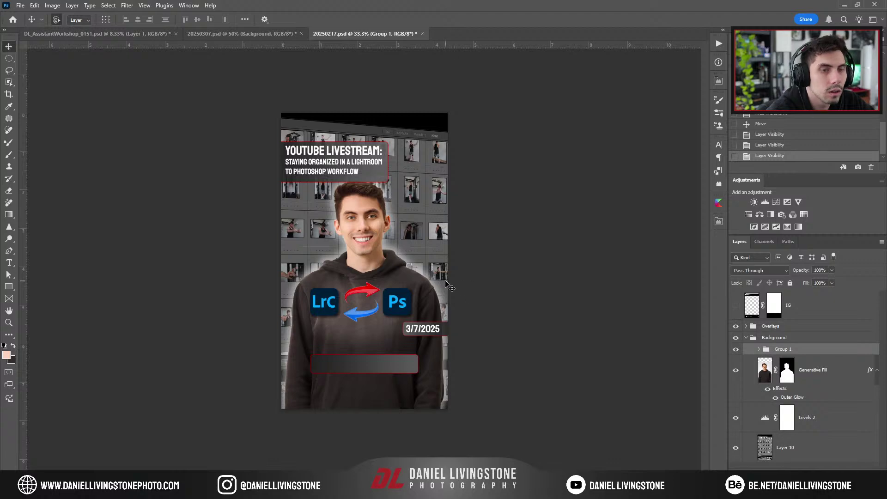
Save the vertical graphic as a new PSD named 20250307 in the Stream > Instagram folder
key(ctrl+shift+s)
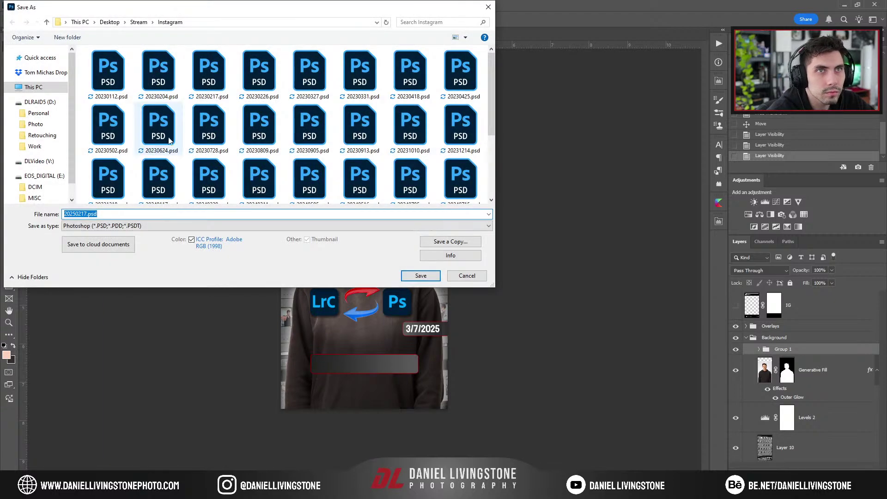
click(139, 23)
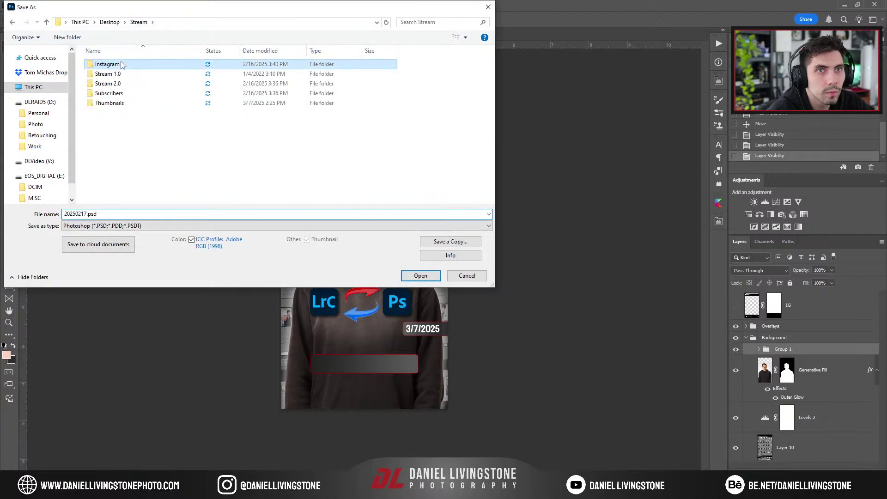
double_click(107, 64)
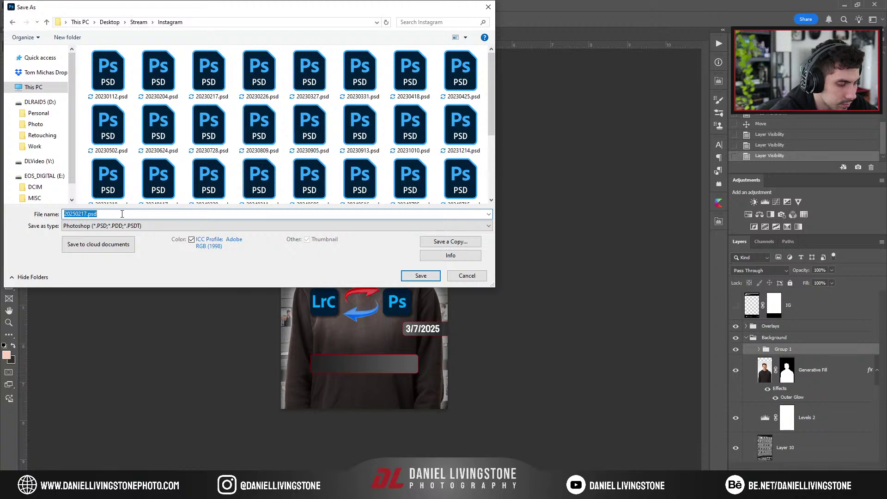
text(2025030)
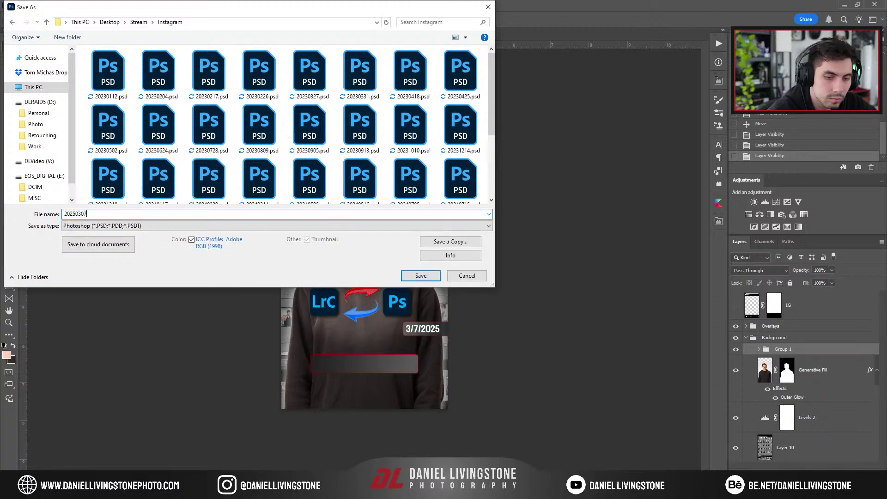
key(Return)
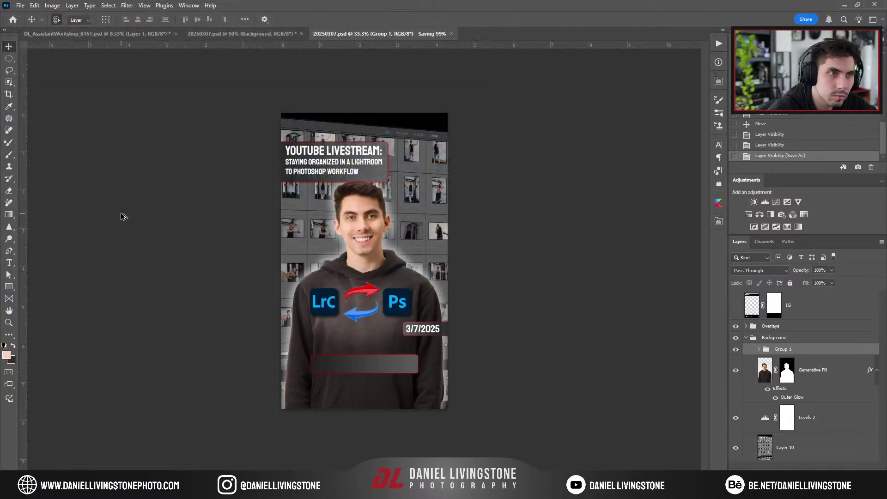
Export the vertical graphic as 20250307.jpg at 1080 x 1920 px into the Stream > Instagram folder
key(ctrl+shift+alt+w)
click(670, 416)
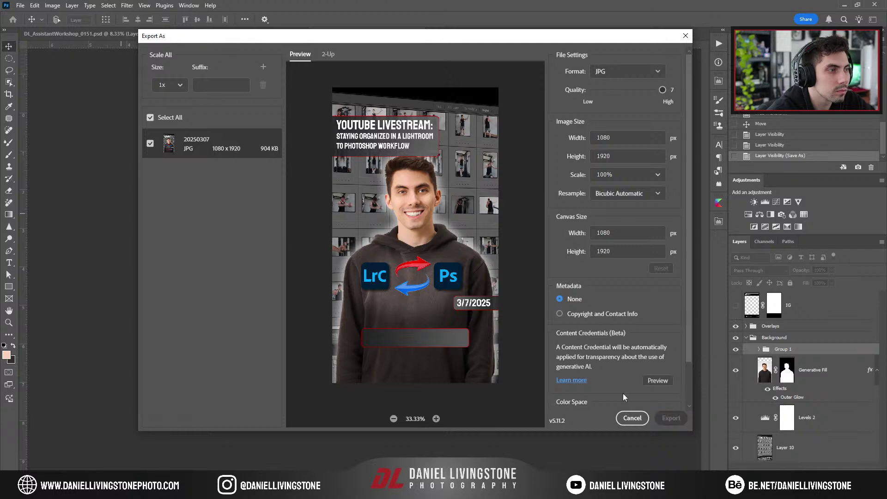
click(276, 64)
double_click(279, 108)
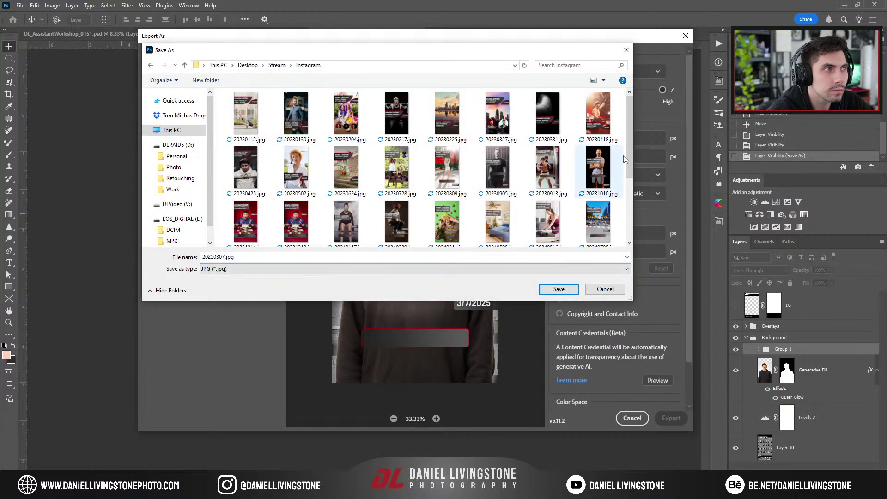
scroll(565, 223, down, 1)
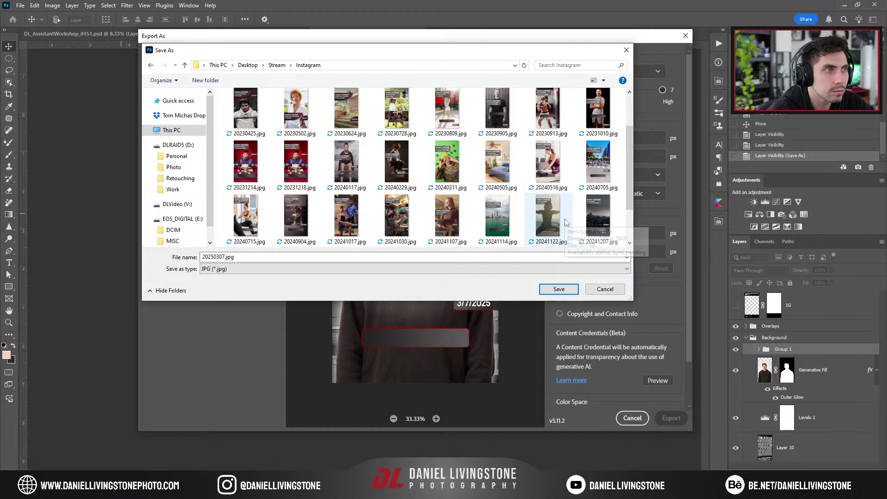
click(559, 289)
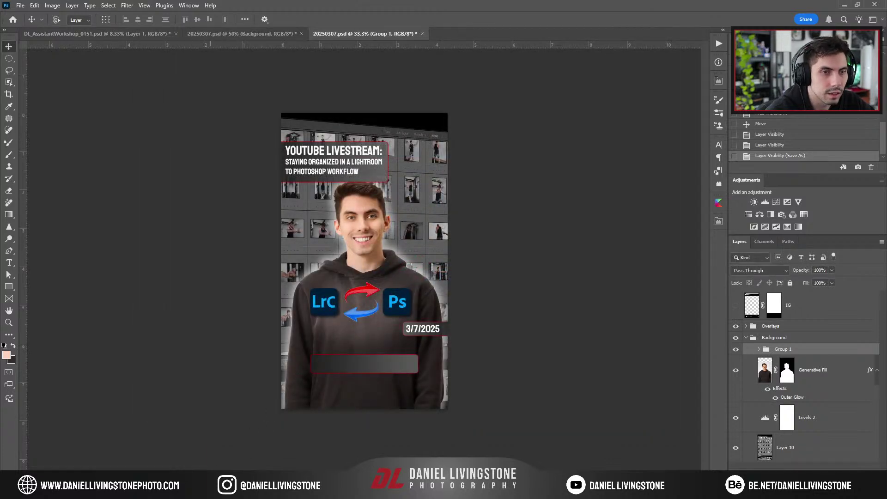
Switch to OBS and change the live scene to Facecam
click(307, 441)
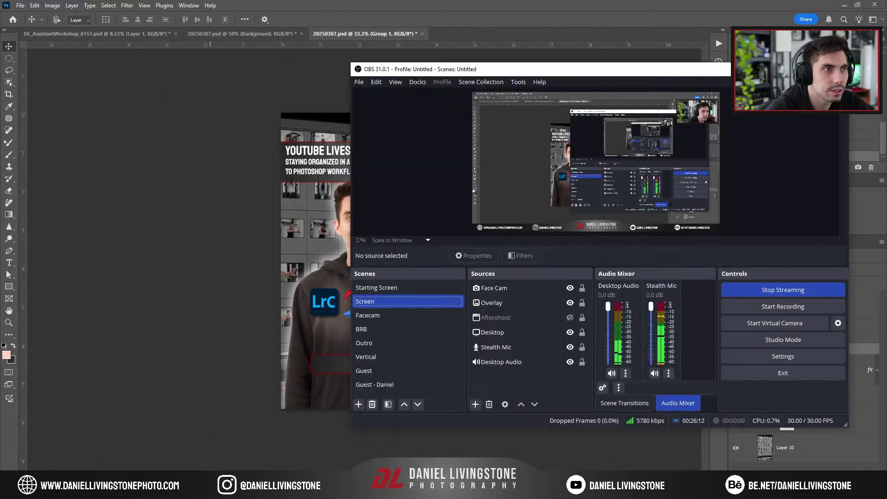
click(403, 318)
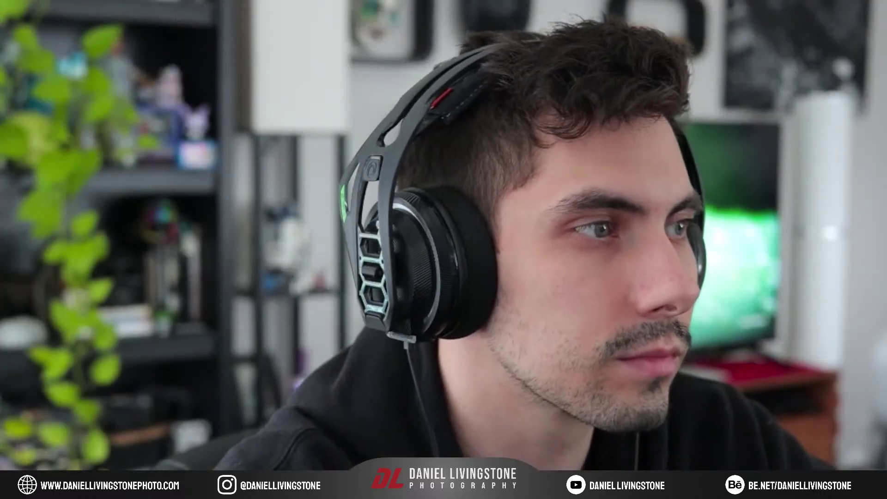
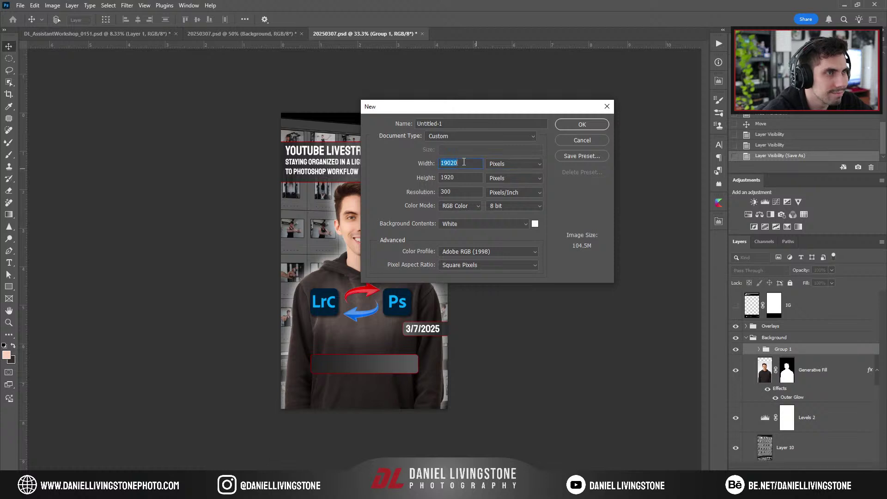
Create a new document named Stream Notes, 1920 px wide by 1080 px high
text(1920)
key(Tab)
text(1)
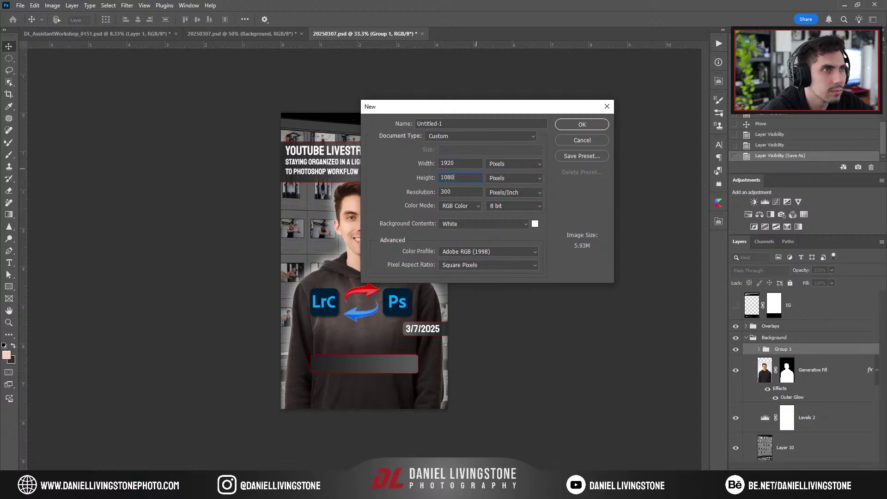
click(485, 124)
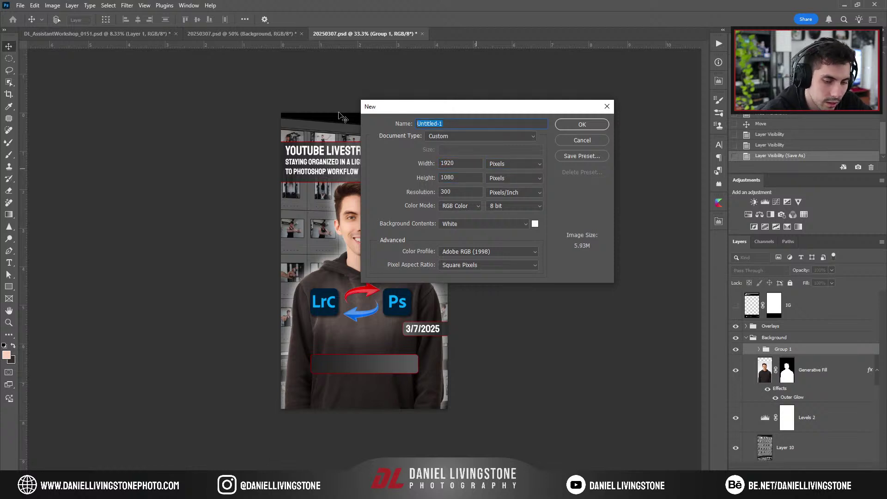
text(Stream Notes)
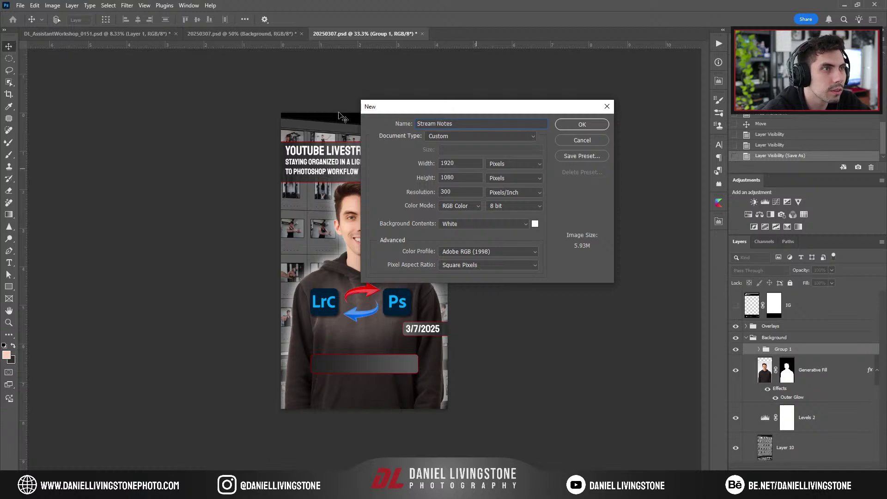
key(Return)
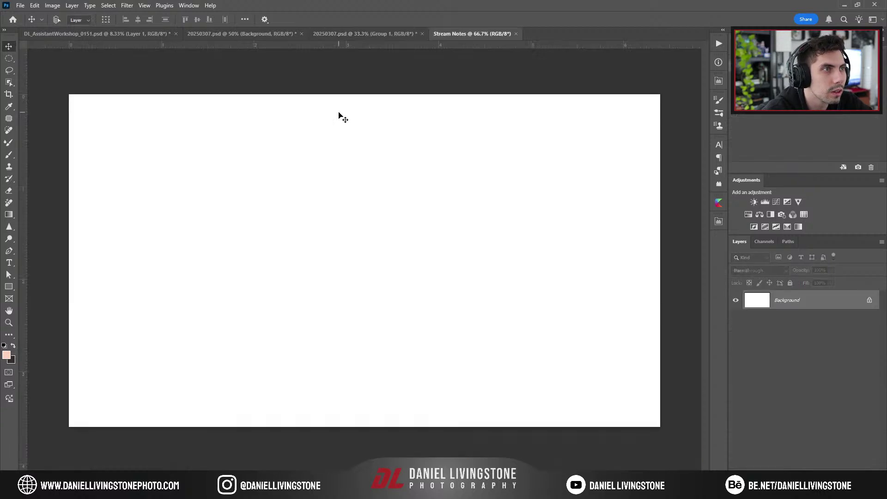
Invert the Stream Notes background to black and ready the Brush tool with white as the foreground color
key(ctrl+i)
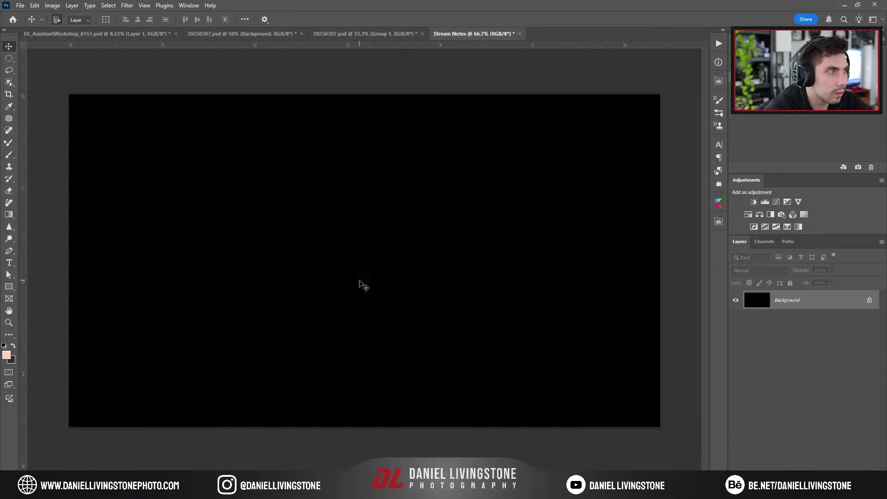
key(b)
key(d)
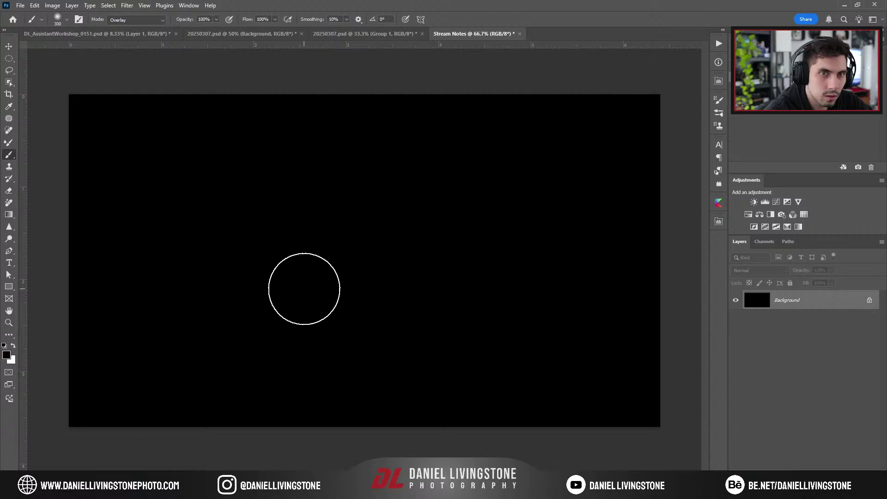
key(x)
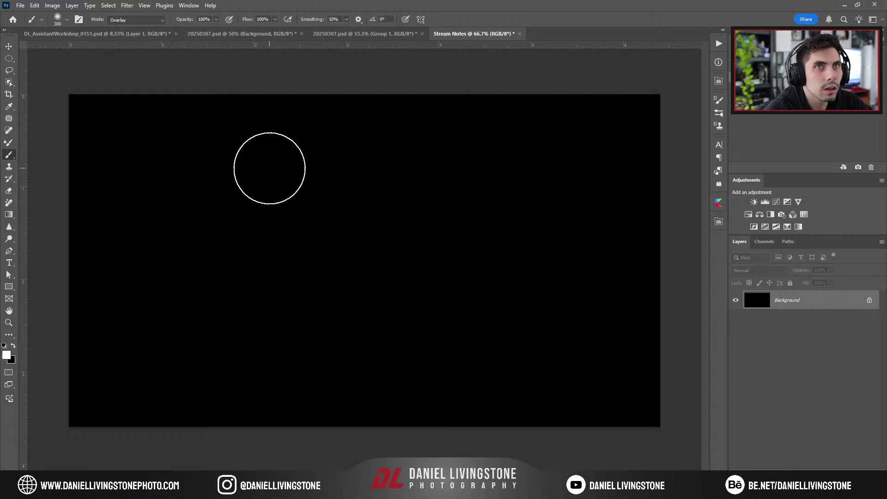
Set the brush's blend mode to Normal and reduce its size to 25 px
click(138, 19)
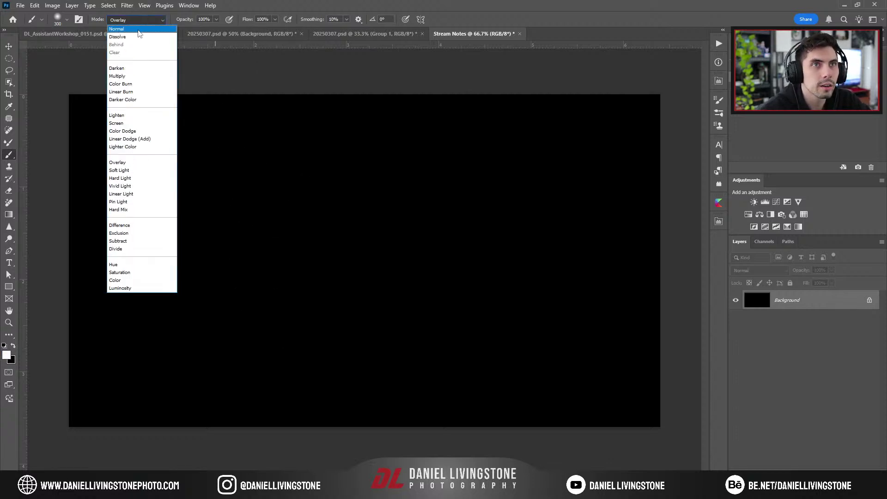
click(141, 31)
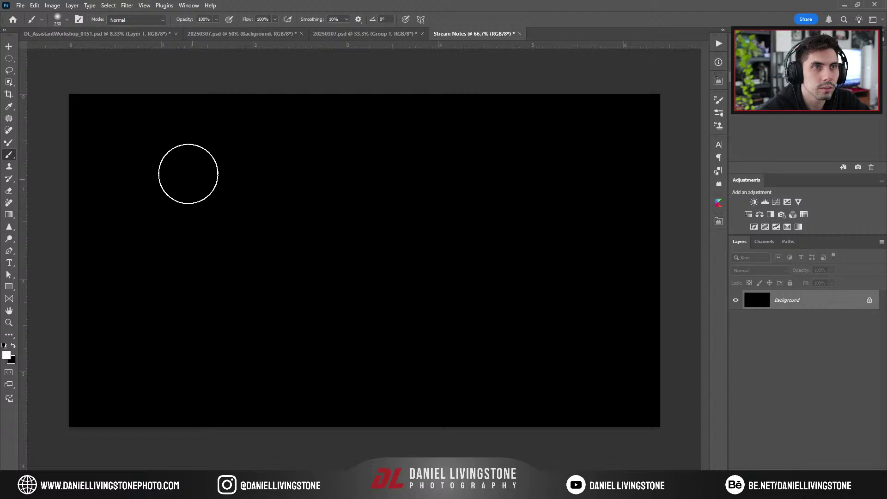
key(bracketleft)
key(bracketleft)
key(bracketleft)
key(bracketleft)
key(bracketleft)
key(bracketleft)
key(bracketleft)
key(bracketleft)
key(bracketleft)
key(bracketleft)
key(bracketleft)
key(bracketleft)
drag(176, 153, 185, 212)
mouse_move(184, 175)
mouse_down()
mouse_move(187, 204)
mouse_move(214, 200)
mouse_up()
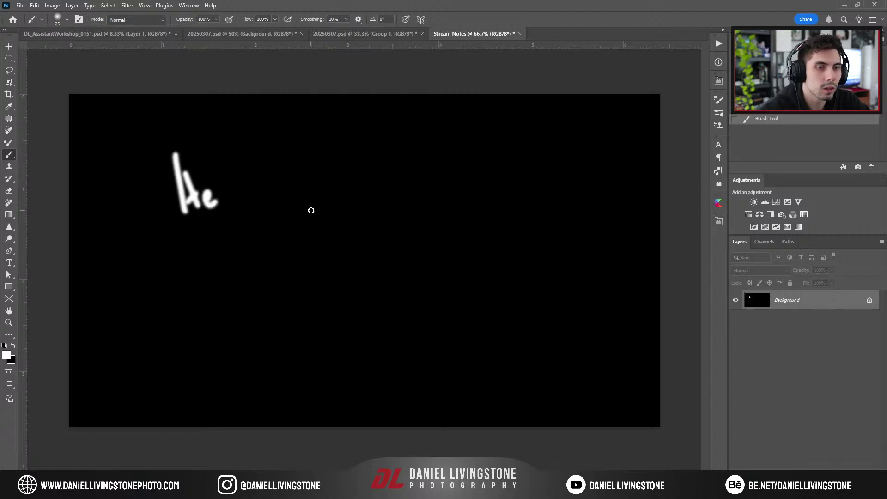
key(ctrl+z)
key(ctrl+z)
key(ctrl+z)
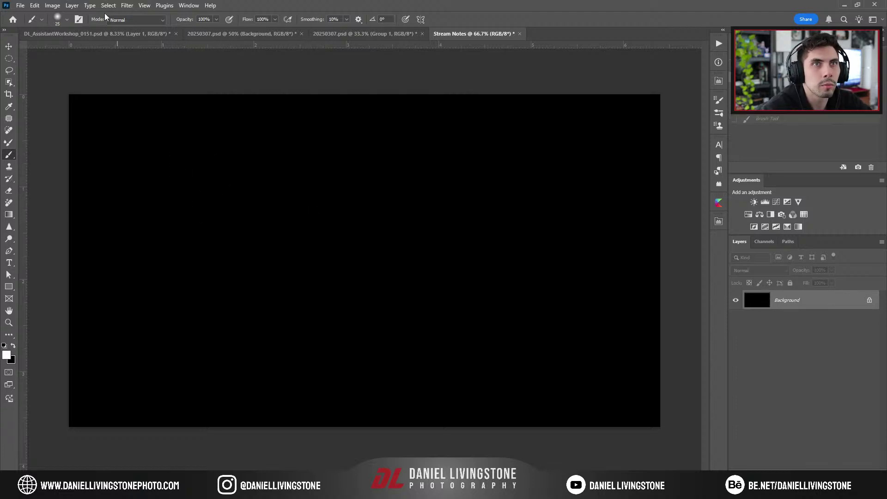
Set the brush hardness to 100% and reduce its size to 15 px
click(67, 20)
drag(52, 72, 113, 70)
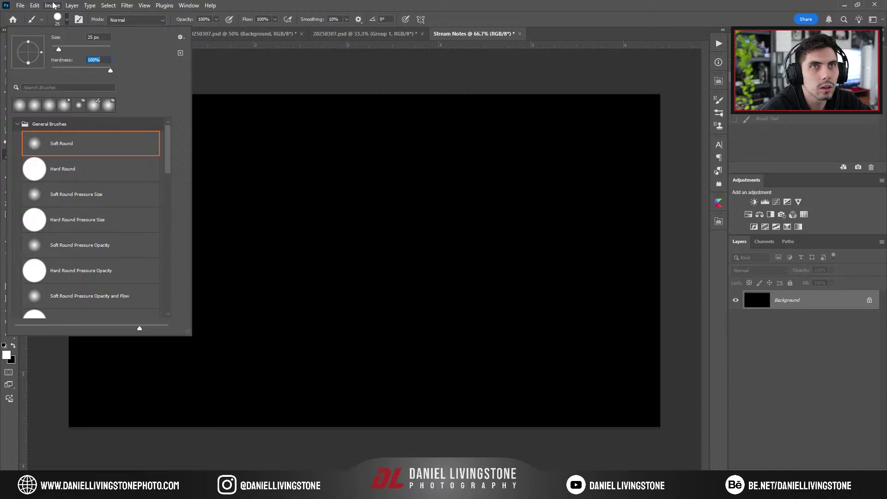
click(66, 22)
key(bracketleft)
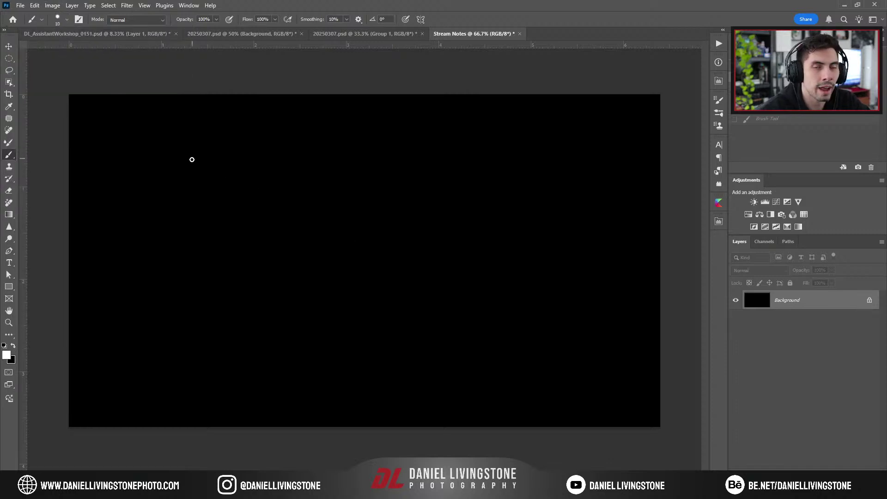
Switch to OBS to check the live scene, and return to the Stream Notes canvas in Photoshop
key(alt+Tab)
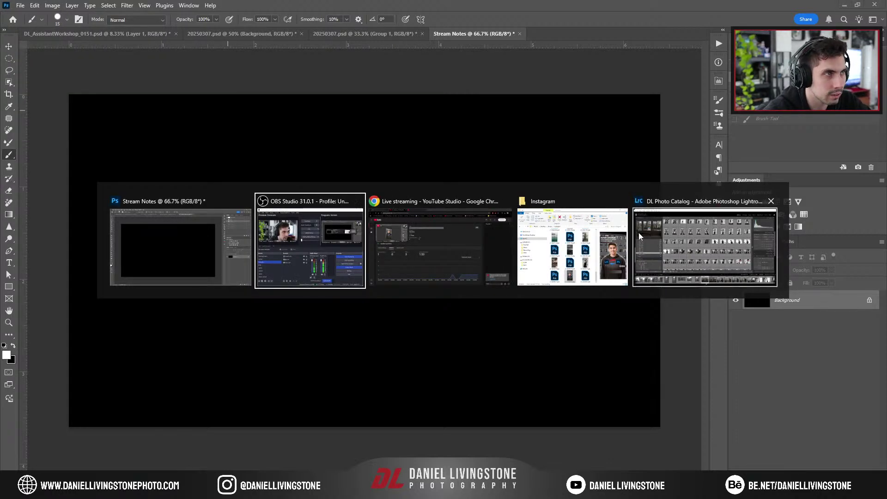
click(389, 243)
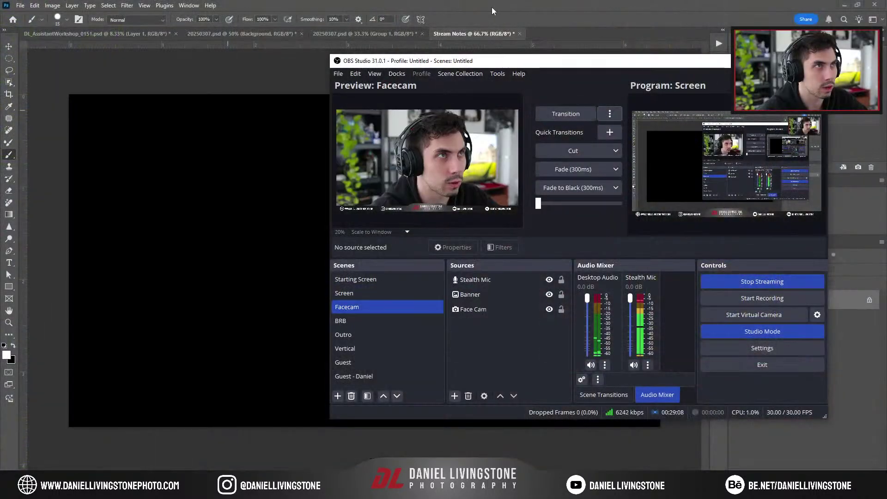
click(492, 7)
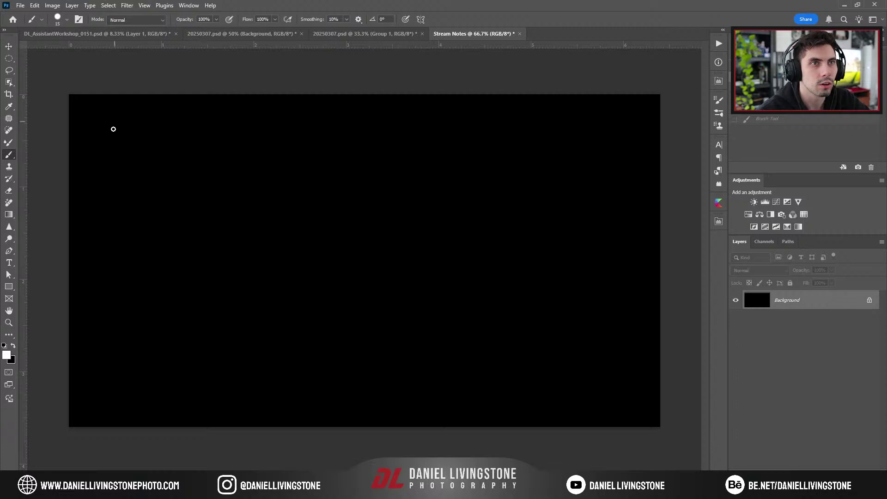
Handwrite LR → PS in white near the canvas's upper-left corner and underline it with two strokes
mouse_move(105, 114)
mouse_down()
mouse_move(121, 139)
mouse_move(162, 118)
mouse_move(159, 135)
mouse_move(190, 144)
mouse_up()
mouse_move(190, 111)
mouse_down()
mouse_move(225, 131)
mouse_move(201, 109)
mouse_move(185, 127)
mouse_up()
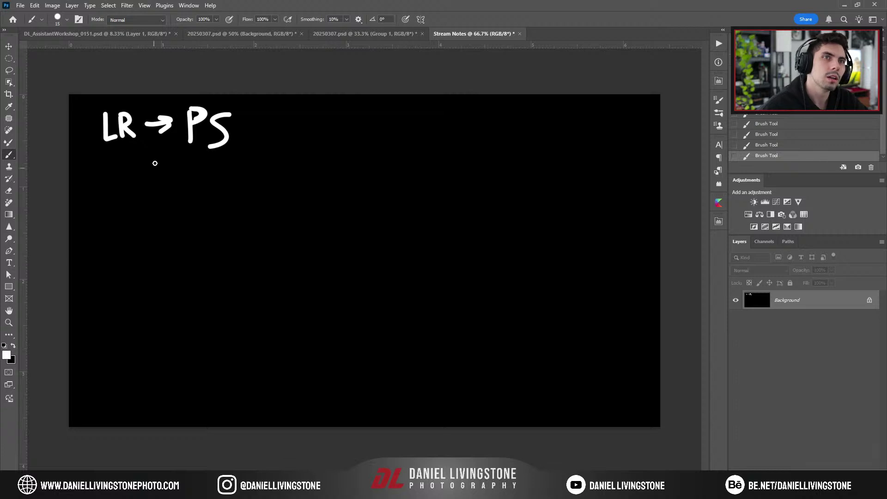
drag(202, 158, 94, 156)
drag(168, 167, 120, 170)
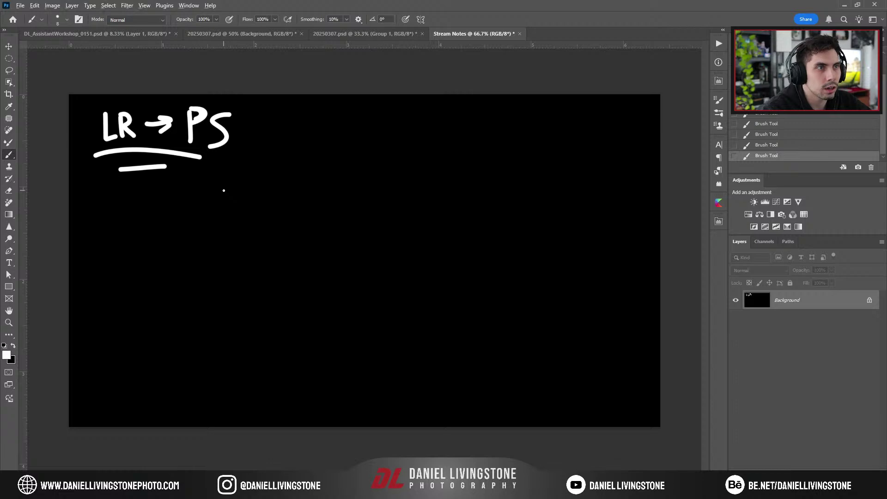
Transition the live scene in OBS, consult the Lightroom To Photoshop Workflow outline in Google Docs, and return to Photoshop
key(alt+Tab)
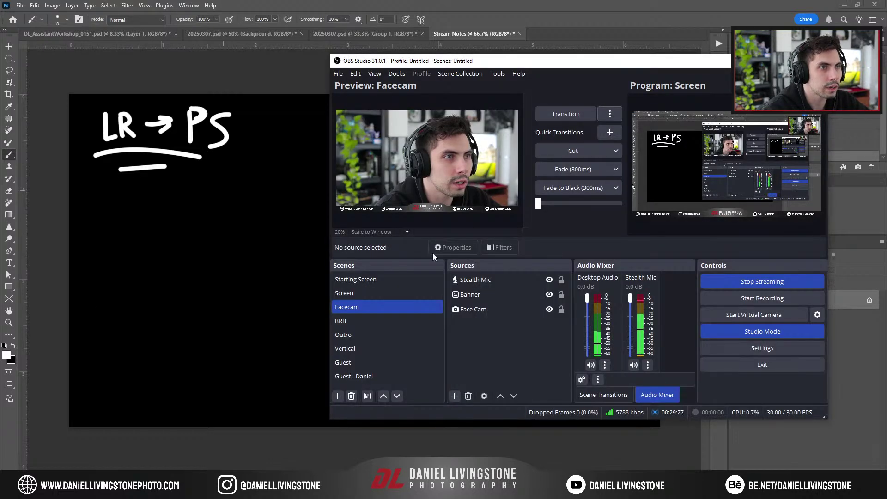
click(578, 110)
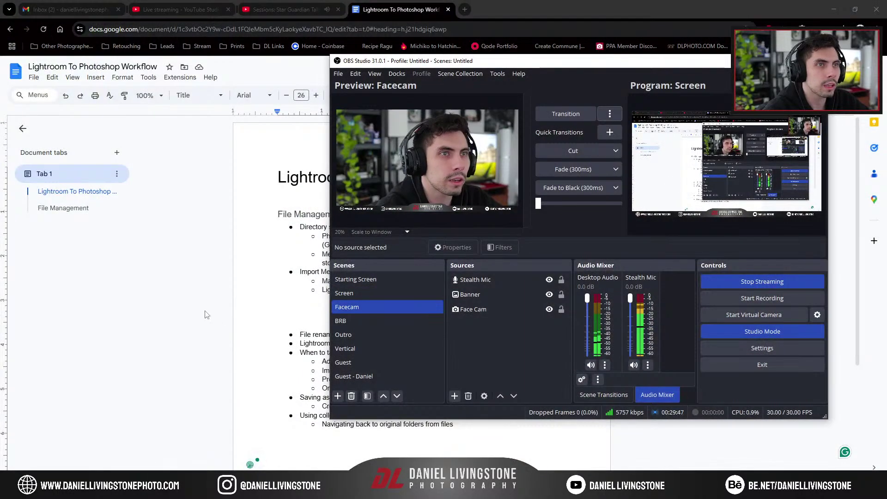
click(297, 326)
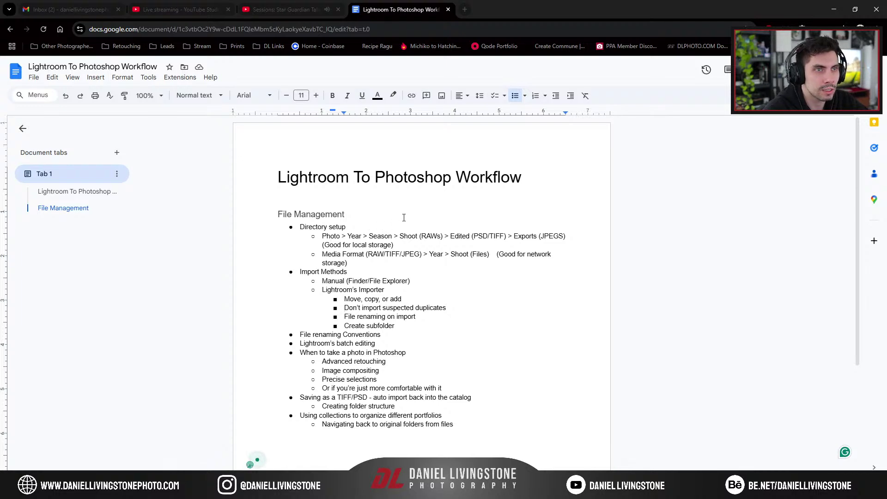
key(alt+Tab)
key(alt+Tab)
key(Tab)
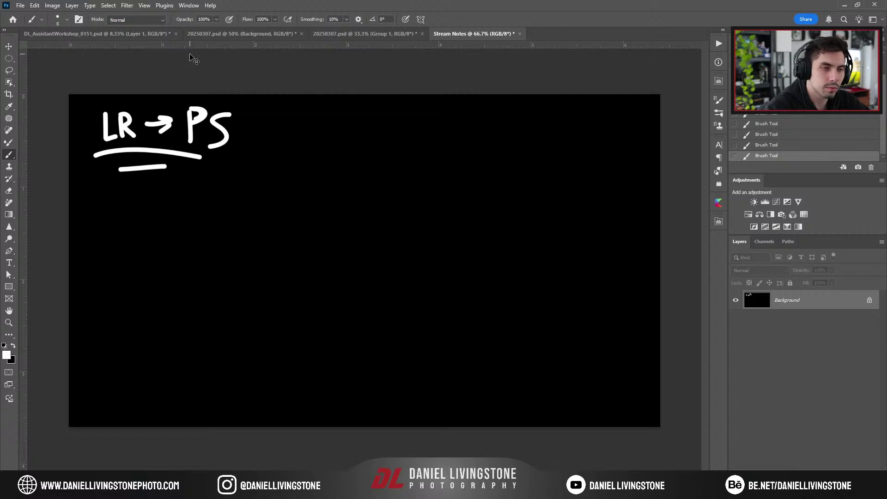
Fill the entire Stream Notes canvas using the Color contents option at 100% opacity and clear the selection
key(ctrl+a)
key(shift+F5)
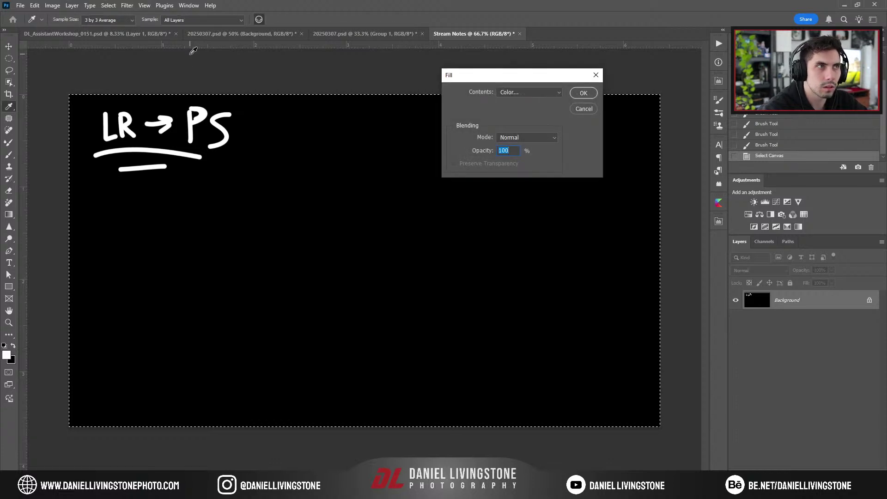
key(Return)
key(ctrl+d)
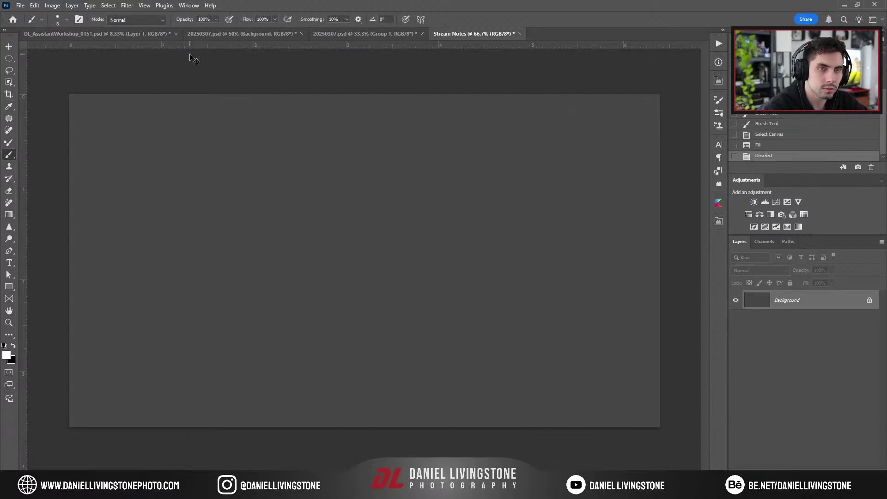
Fill the entire canvas with the black background color, clear the selection and ready the Brush tool
key(ctrl+a)
key(shift+F5)
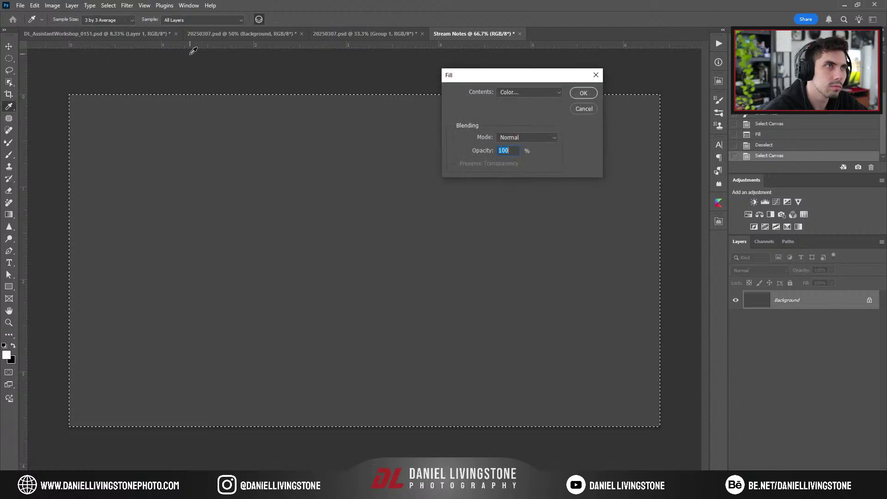
click(509, 92)
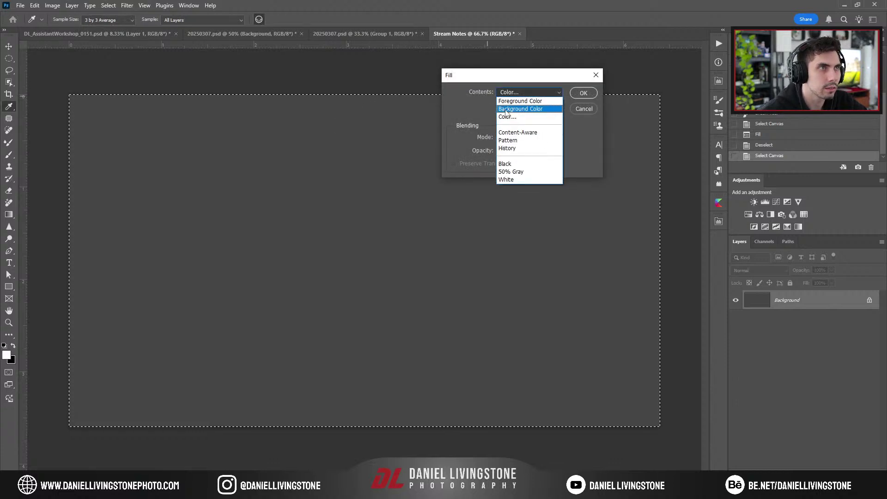
click(506, 109)
key(Return)
key(b)
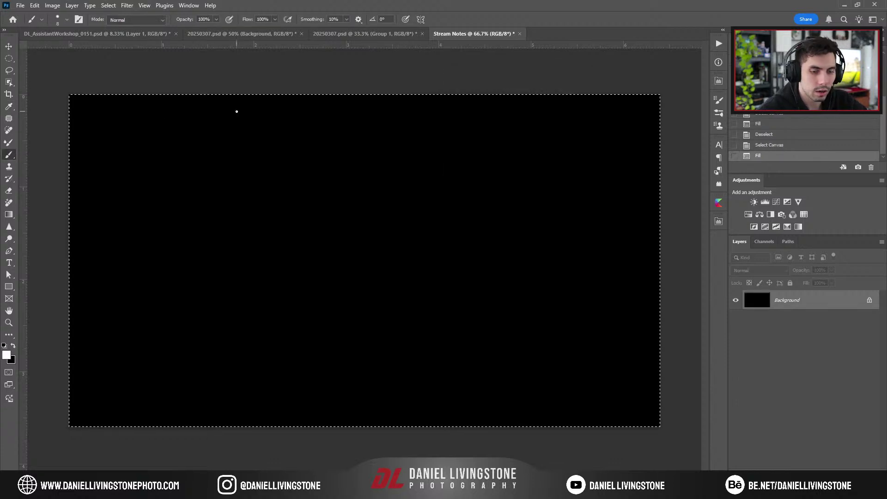
key(ctrl+d)
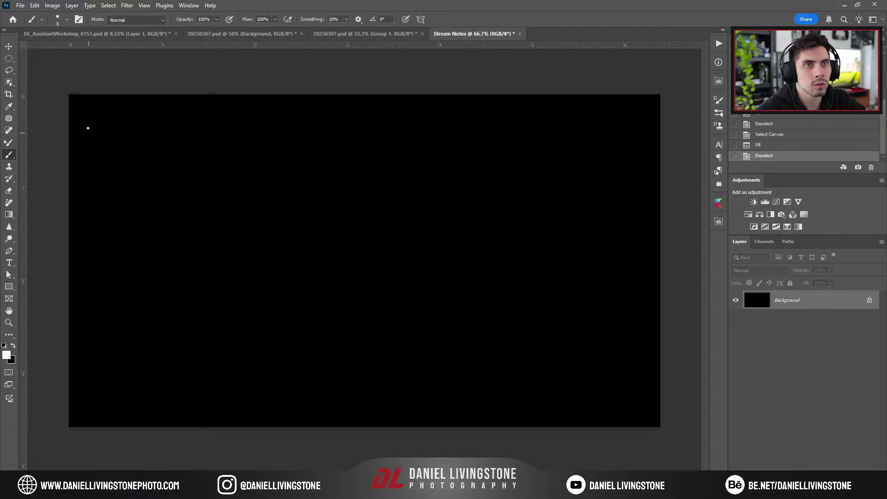
Handwrite the heading File Management in the canvas's upper-left corner and underline it
mouse_move(83, 113)
mouse_down()
mouse_move(84, 131)
mouse_move(98, 109)
mouse_up()
mouse_move(83, 119)
mouse_down()
mouse_move(127, 102)
mouse_move(143, 121)
mouse_up()
click(94, 129)
mouse_move(152, 116)
mouse_down()
mouse_move(150, 127)
mouse_move(179, 130)
mouse_move(188, 147)
mouse_move(206, 124)
mouse_move(236, 114)
mouse_move(241, 128)
mouse_up()
drag(228, 116, 250, 110)
drag(69, 141, 262, 138)
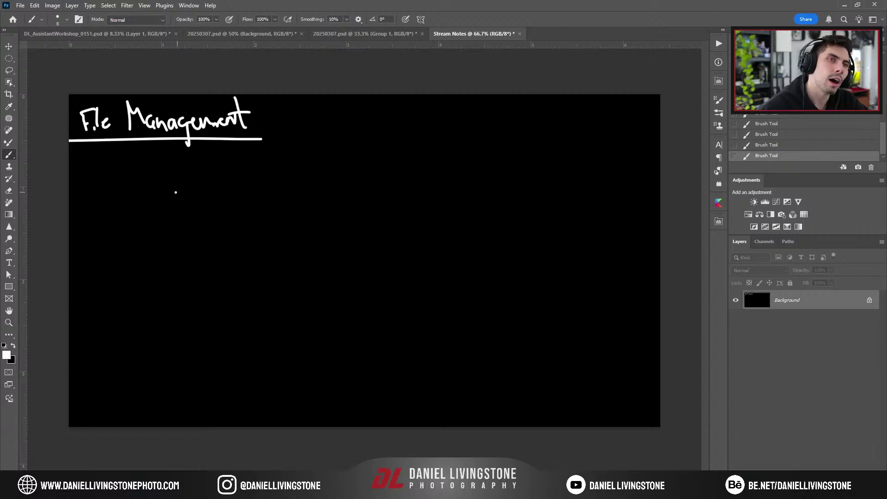
Check the File Management notes in the Google Docs workflow outline and return to the Photoshop canvas
key(alt+Tab)
key(alt+Tab)
key(Tab)
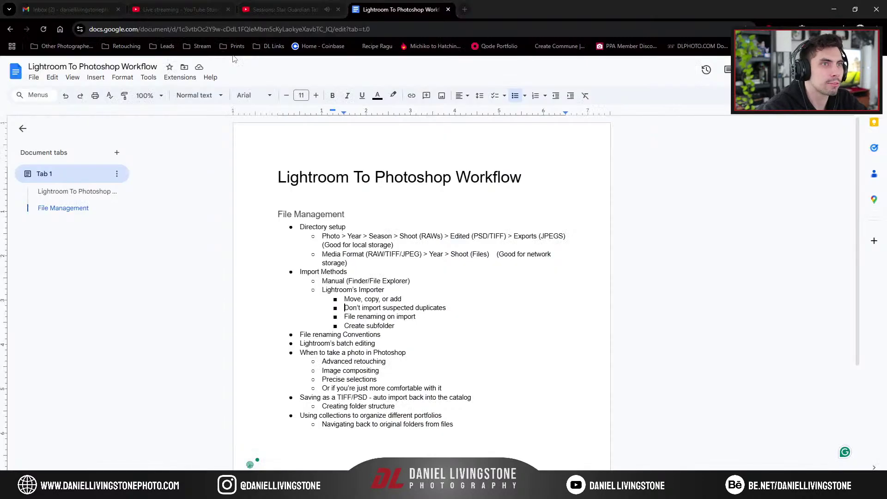
key(alt+Tab)
key(Tab)
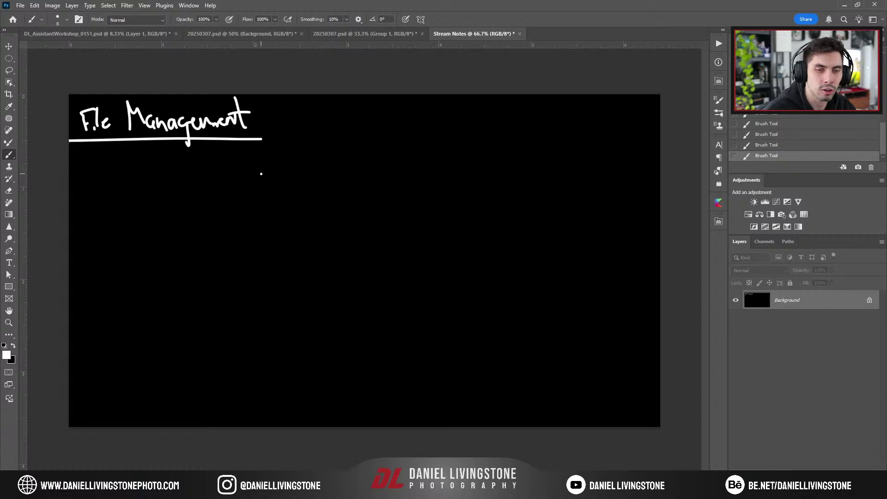
Write Drive with a small drive sketch beside it under the heading, and (HDD/SSD) beneath it
mouse_move(123, 162)
mouse_down()
mouse_move(134, 180)
mouse_move(184, 182)
mouse_move(204, 171)
mouse_move(240, 187)
mouse_move(239, 167)
mouse_move(238, 184)
mouse_move(249, 168)
mouse_up()
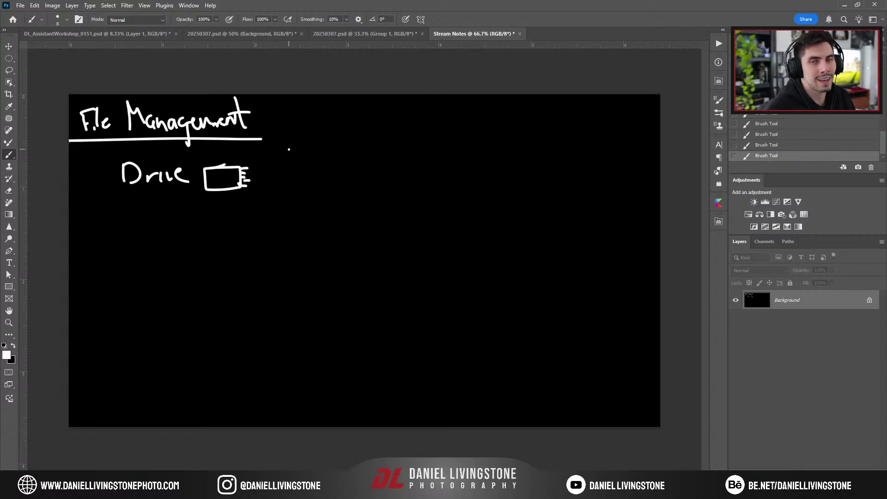
mouse_move(180, 207)
mouse_down()
mouse_move(179, 233)
mouse_move(190, 228)
mouse_up()
mouse_move(195, 206)
mouse_down()
mouse_move(215, 202)
mouse_move(204, 225)
mouse_up()
drag(213, 203, 217, 226)
mouse_move(257, 203)
mouse_down()
mouse_move(243, 227)
mouse_move(264, 227)
mouse_up()
drag(276, 203, 274, 230)
drag(241, 197, 227, 233)
drag(283, 190, 301, 226)
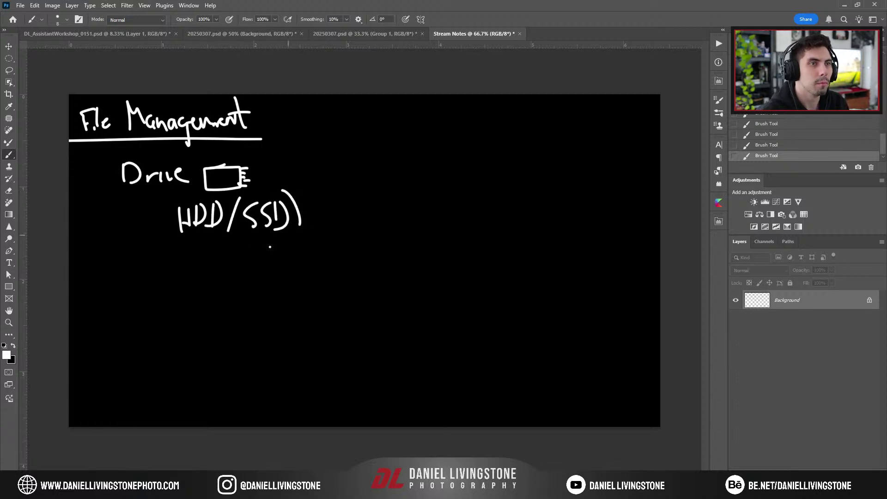
drag(178, 197, 171, 238)
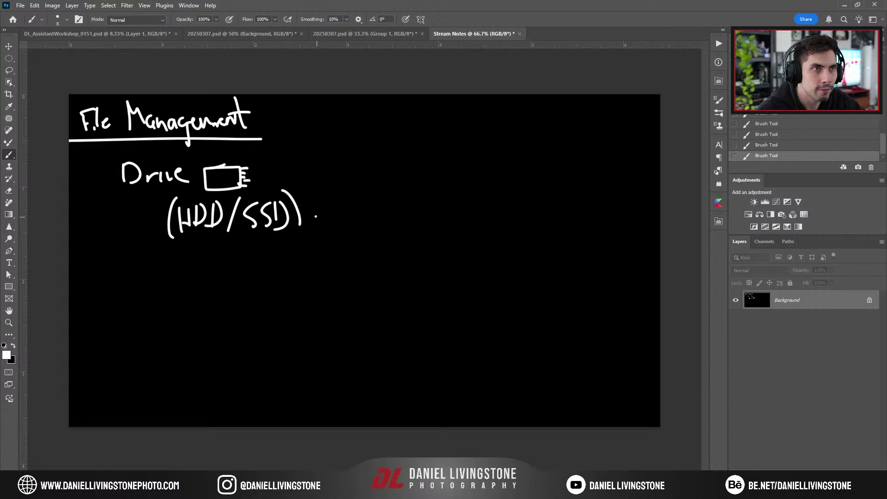
Draw arrows from (HDD/SSD) through a question mark to a picture sketch labeled JPEG, and add a wide bracket beneath the row
mouse_move(314, 211)
mouse_down()
mouse_move(344, 206)
mouse_move(354, 217)
mouse_move(425, 202)
mouse_move(421, 216)
mouse_up()
click(353, 228)
mouse_move(501, 197)
mouse_down()
mouse_move(470, 209)
mouse_move(517, 234)
mouse_move(531, 193)
mouse_move(486, 200)
mouse_move(515, 212)
mouse_move(500, 221)
mouse_move(474, 219)
mouse_move(509, 218)
mouse_move(509, 202)
mouse_move(488, 208)
mouse_up()
drag(497, 208, 501, 203)
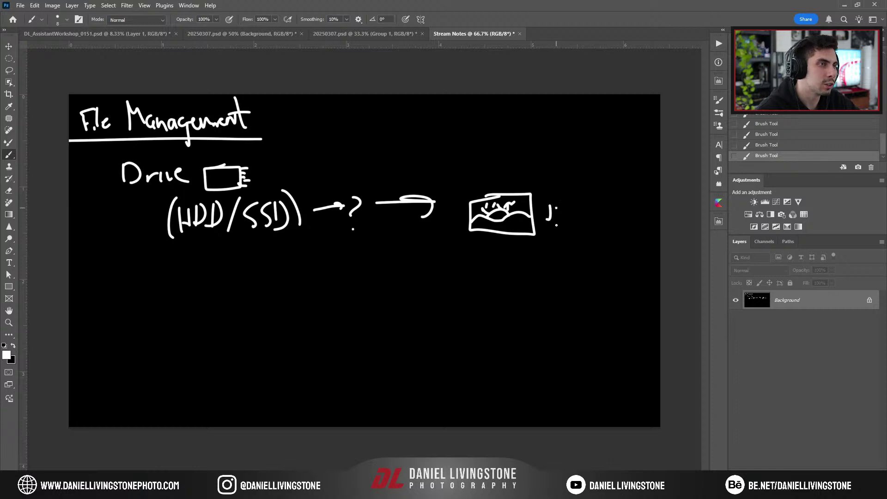
drag(559, 204, 556, 225)
mouse_move(560, 220)
mouse_down()
mouse_move(591, 212)
mouse_move(577, 209)
mouse_up()
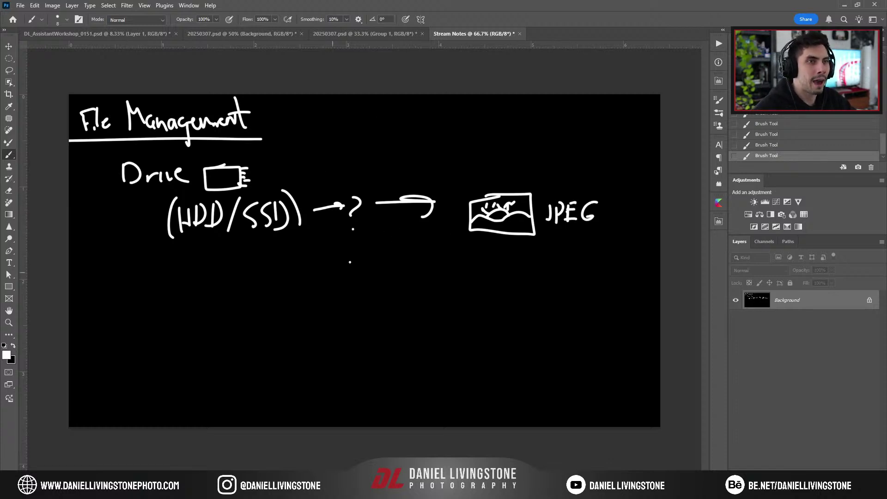
mouse_move(348, 251)
mouse_down()
mouse_move(105, 249)
mouse_move(107, 268)
mouse_up()
mouse_move(364, 252)
mouse_down()
mouse_move(605, 249)
mouse_move(603, 265)
mouse_up()
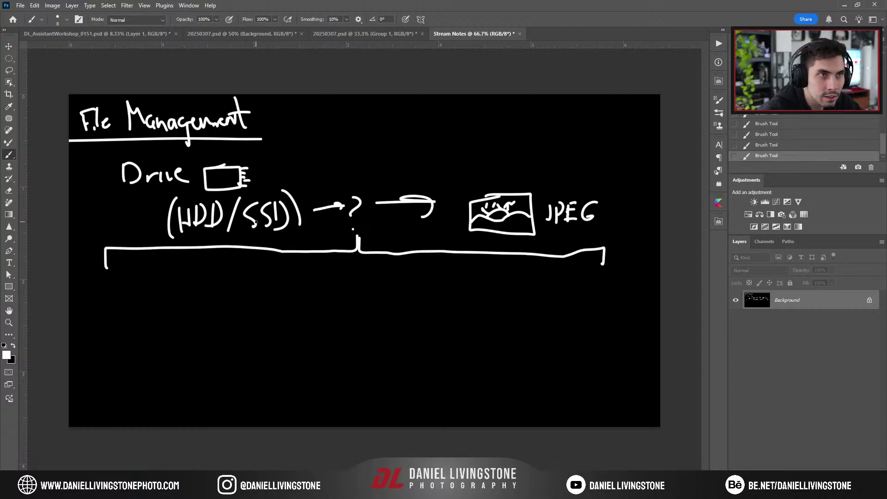
Write Drive > Type below the bracket's left end as the start of the folder path
mouse_move(86, 296)
mouse_down()
mouse_move(87, 313)
mouse_move(140, 307)
mouse_up()
click(119, 290)
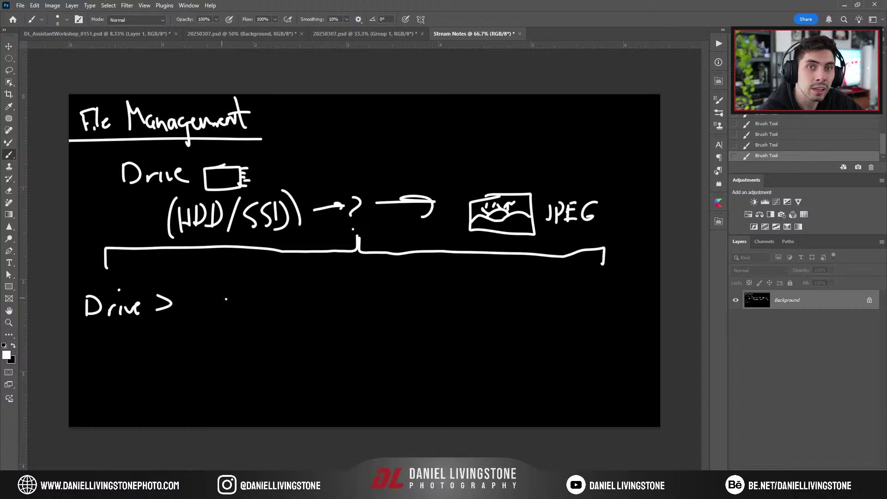
mouse_move(185, 290)
mouse_down()
mouse_move(190, 317)
mouse_move(216, 301)
mouse_up()
Write (Photo/Video) in parentheses beneath Type and add another > after Type
drag(170, 333, 170, 359)
drag(172, 334, 192, 351)
mouse_move(200, 331)
mouse_down()
mouse_move(201, 353)
mouse_move(206, 348)
mouse_up()
drag(232, 335, 244, 336)
mouse_move(247, 342)
mouse_down()
mouse_move(250, 353)
mouse_move(257, 328)
mouse_move(275, 346)
mouse_up()
click(245, 337)
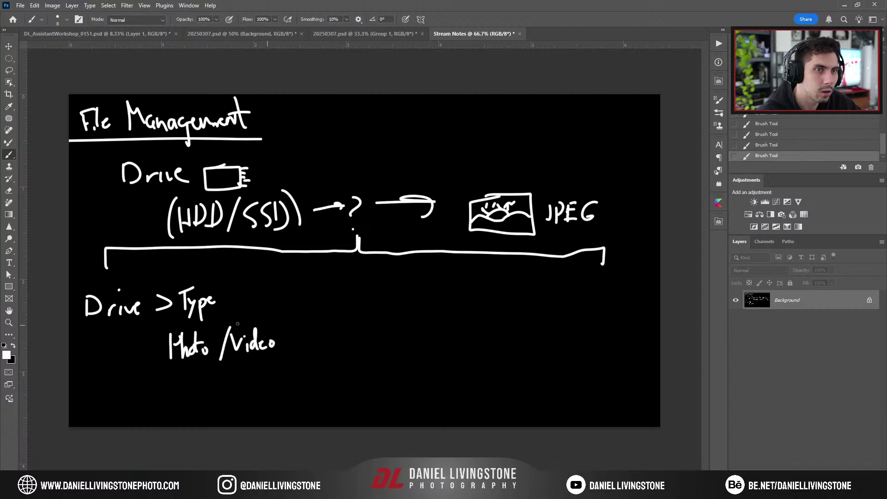
drag(164, 335, 180, 336)
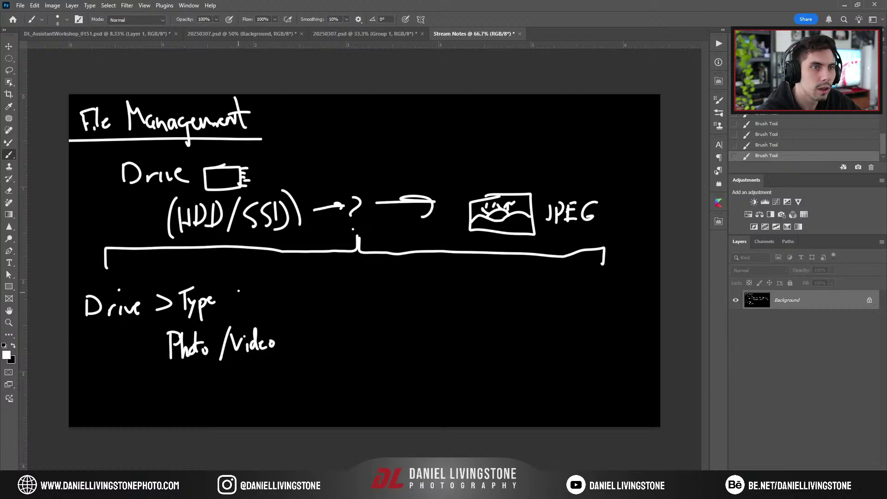
drag(240, 291, 276, 344)
drag(164, 329, 162, 361)
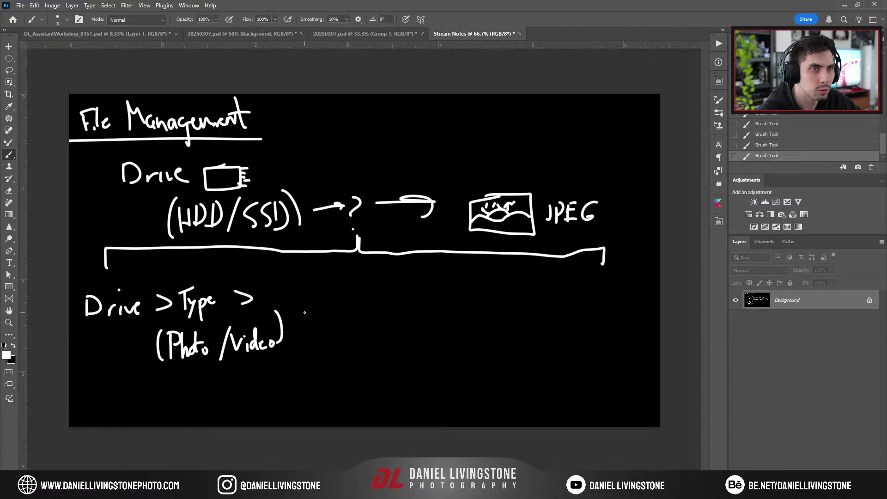
Paint over the > after Type in black with a larger brush to remove it
key(x)
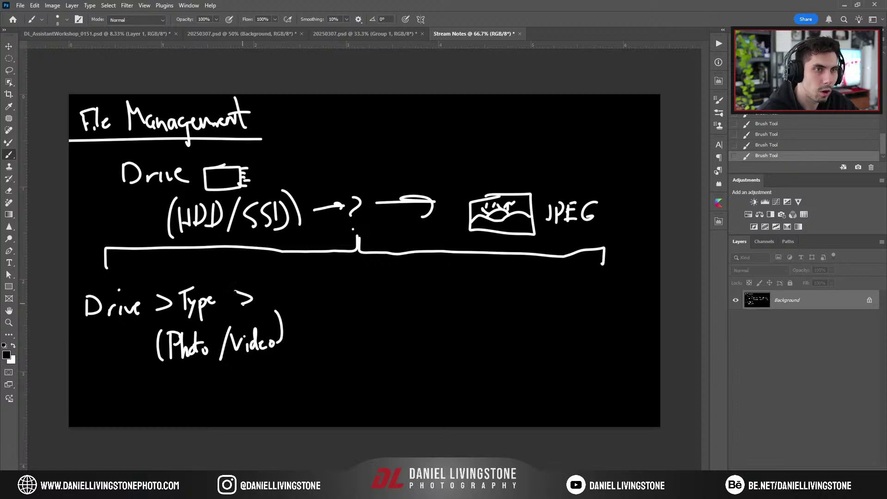
drag(242, 303, 246, 301)
key(bracketright)
key(bracketright)
key(bracketright)
key(bracketright)
key(bracketright)
key(bracketright)
key(x)
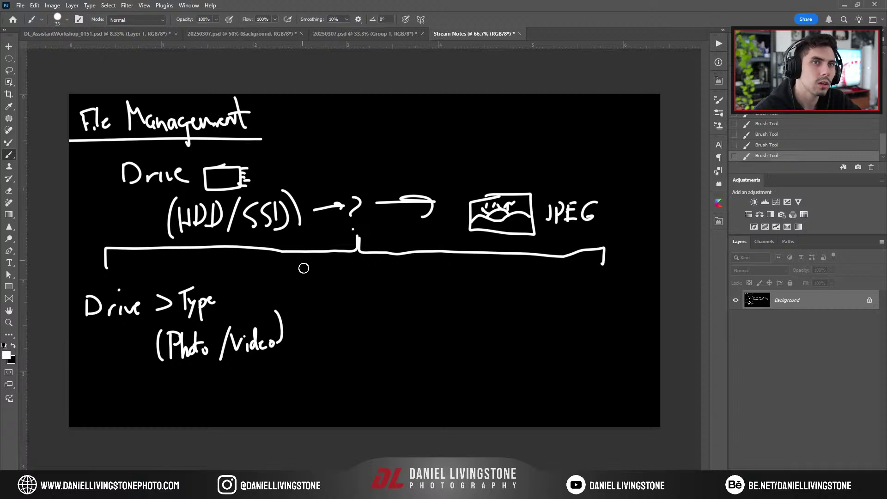
key(e)
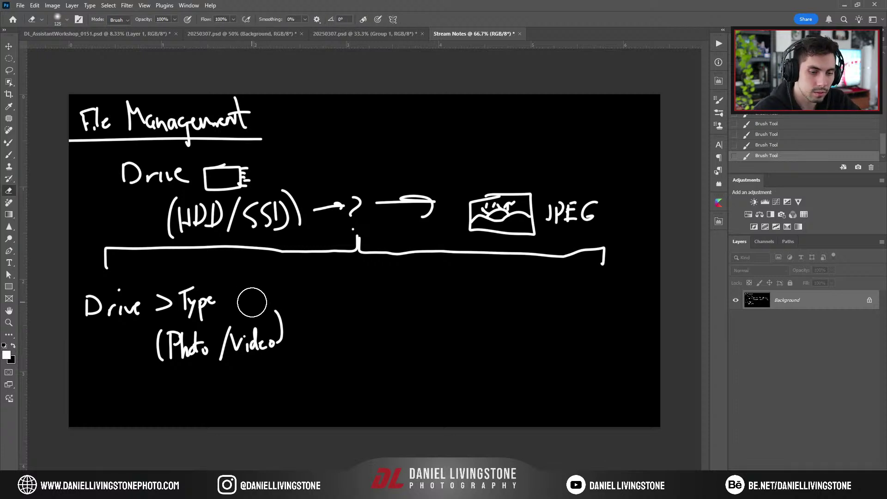
Redraw the > in white with a smaller brush, farther right of Type, above the end of (Photo/Video)
key(b)
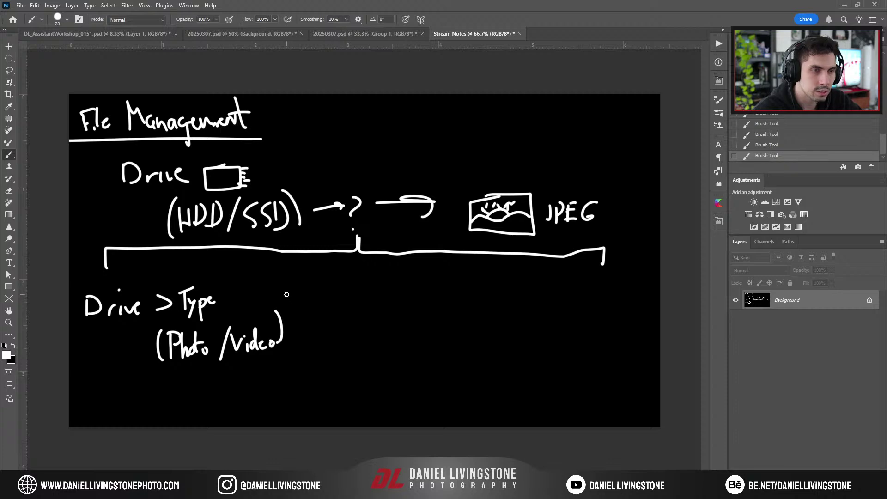
key(bracketleft)
key(bracketleft)
key(bracketleft)
key(bracketleft)
drag(280, 286, 287, 305)
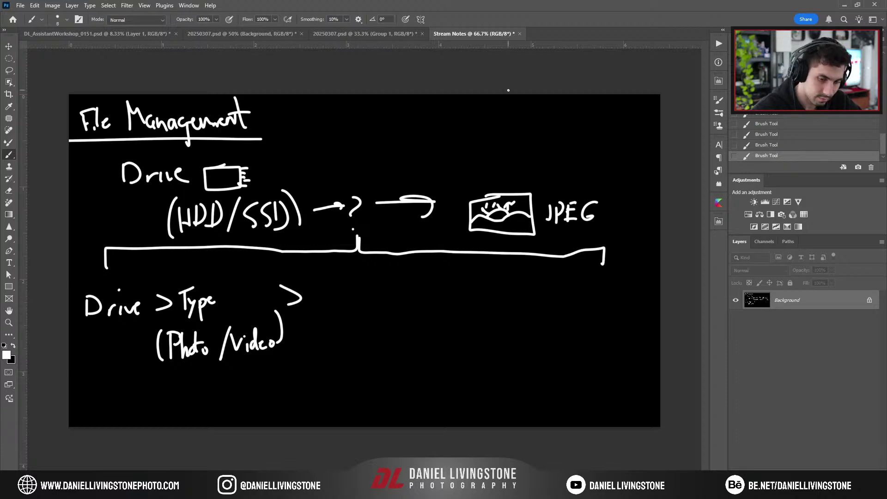
Check the directory setup in the Google Docs outline, then write Season after the > in Photoshop, with 01_Spring beneath it
key(alt+Tab)
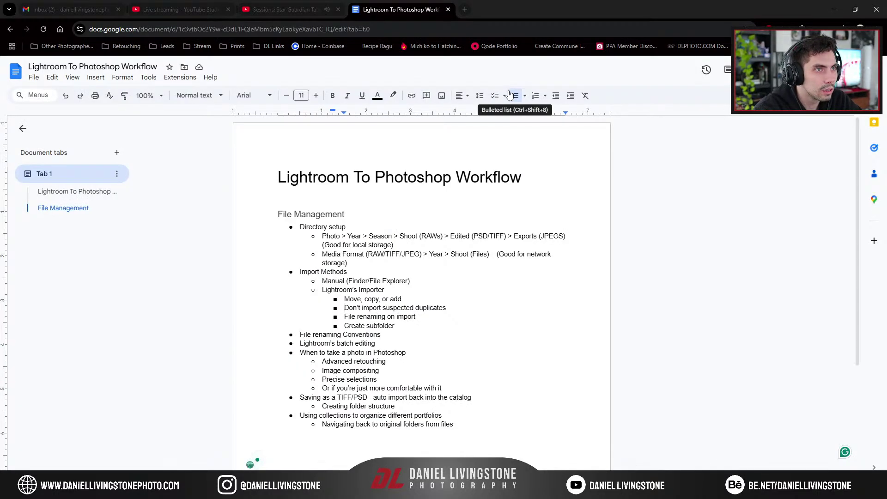
key(alt+Tab)
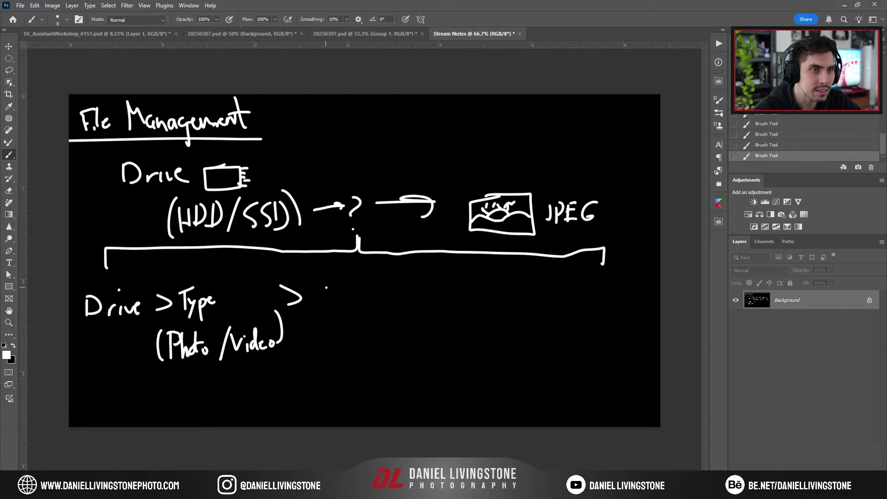
mouse_move(327, 283)
mouse_down()
mouse_move(322, 301)
mouse_move(374, 300)
mouse_up()
mouse_move(313, 332)
mouse_down()
mouse_move(328, 342)
mouse_move(352, 334)
mouse_move(350, 342)
mouse_up()
click(327, 341)
drag(359, 333, 366, 334)
mouse_move(370, 337)
mouse_down()
mouse_move(394, 334)
mouse_move(388, 349)
mouse_up()
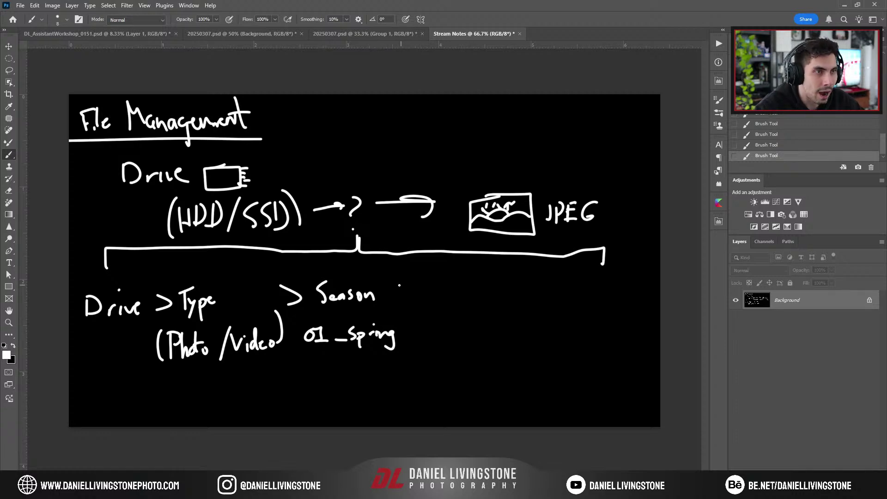
Continue the folder path with > Shoot/Job after checking the outline, and write (RAWS) beneath it
mouse_move(399, 285)
mouse_down()
mouse_move(414, 292)
mouse_move(397, 301)
mouse_up()
key(alt+Tab)
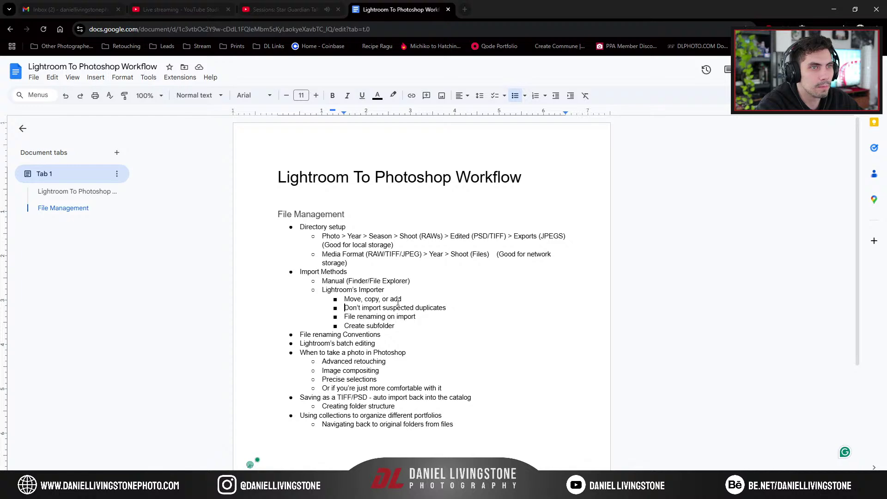
key(alt+Tab)
mouse_move(430, 287)
mouse_down()
mouse_move(453, 295)
mouse_move(456, 277)
mouse_move(459, 293)
mouse_move(474, 282)
mouse_move(469, 296)
mouse_move(484, 292)
mouse_move(489, 269)
mouse_move(499, 289)
mouse_up()
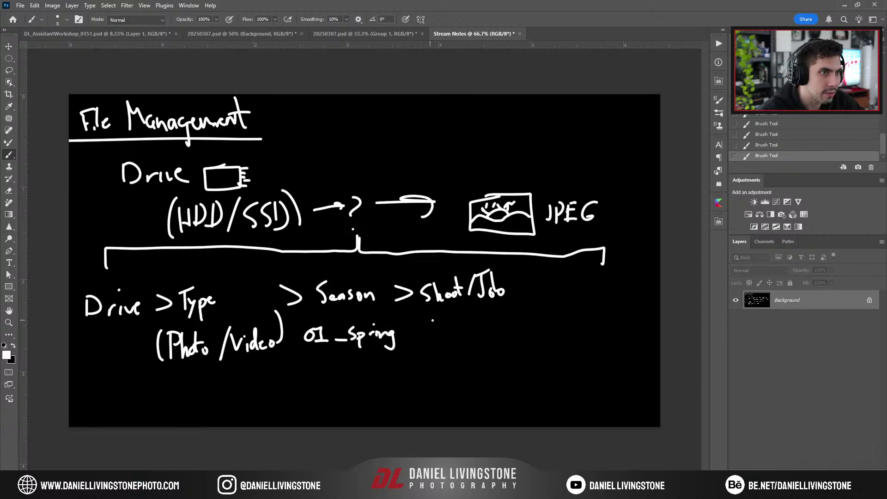
mouse_move(433, 320)
mouse_down()
mouse_move(442, 330)
mouse_move(455, 319)
mouse_move(464, 332)
mouse_move(477, 315)
mouse_move(492, 331)
mouse_move(423, 340)
mouse_up()
Add > Edited after Shoot/Job and write PSDs and Tiffs beneath it
key(alt+Tab)
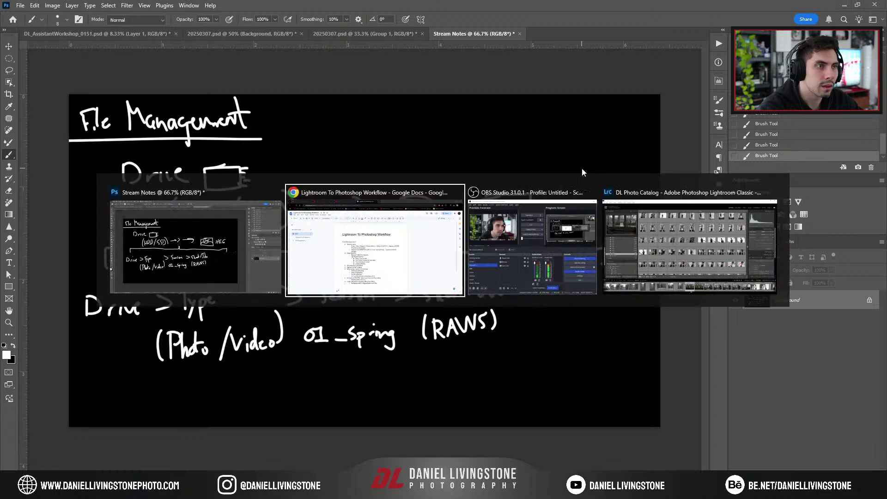
mouse_move(510, 273)
mouse_down()
mouse_move(526, 280)
mouse_move(513, 289)
mouse_move(540, 287)
mouse_move(549, 274)
mouse_move(562, 289)
mouse_move(569, 278)
mouse_move(586, 286)
mouse_up()
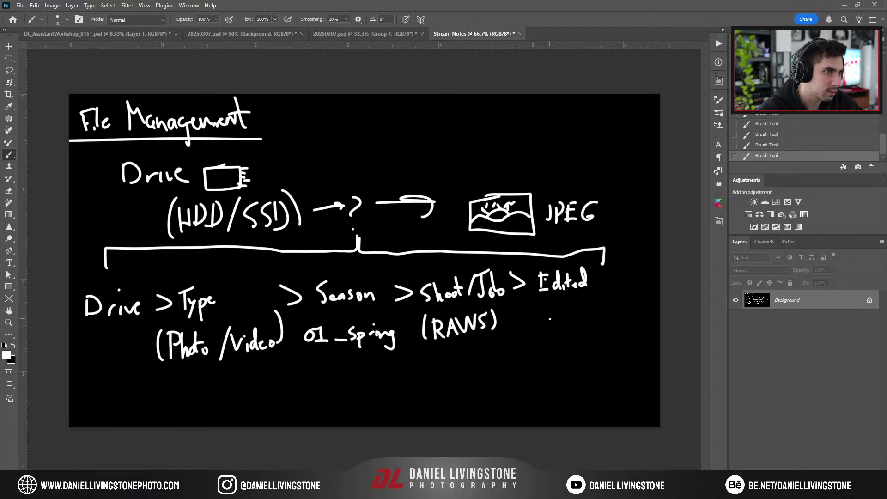
mouse_move(541, 308)
mouse_down()
mouse_move(541, 327)
mouse_move(543, 318)
mouse_move(565, 321)
mouse_up()
mouse_move(574, 315)
mouse_down()
mouse_move(536, 346)
mouse_move(546, 329)
mouse_up()
mouse_move(545, 339)
mouse_down()
mouse_move(545, 346)
mouse_move(552, 329)
mouse_up()
drag(555, 329, 559, 344)
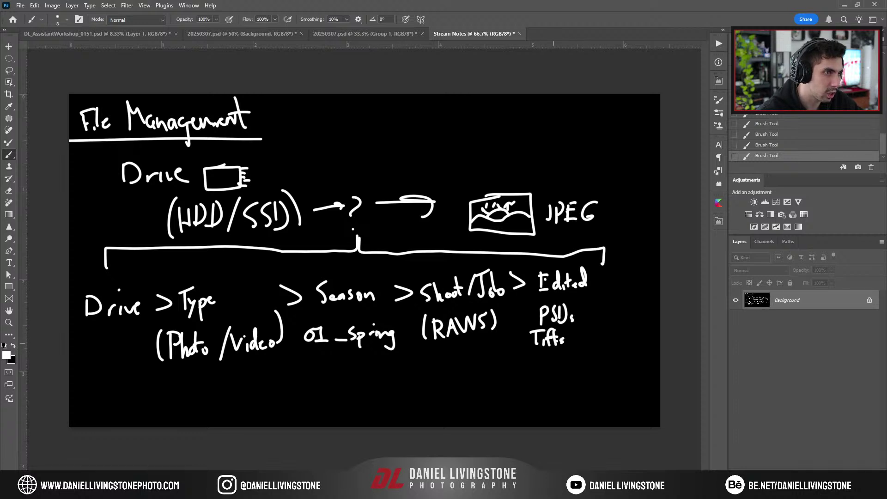
End the folder path with > Exp and write (JPEG) beneath it
mouse_move(603, 276)
mouse_down()
mouse_move(615, 283)
mouse_move(605, 290)
mouse_move(627, 266)
mouse_up()
drag(619, 278, 627, 284)
mouse_move(629, 278)
mouse_down()
mouse_move(639, 287)
mouse_move(631, 289)
mouse_up()
mouse_move(640, 283)
mouse_down()
mouse_move(643, 300)
mouse_move(600, 326)
mouse_move(617, 306)
mouse_up()
mouse_move(612, 309)
mouse_down()
mouse_move(607, 325)
mouse_move(616, 328)
mouse_up()
mouse_move(617, 309)
mouse_down()
mouse_move(630, 321)
mouse_move(647, 306)
mouse_move(642, 319)
mouse_move(649, 296)
mouse_move(651, 322)
mouse_up()
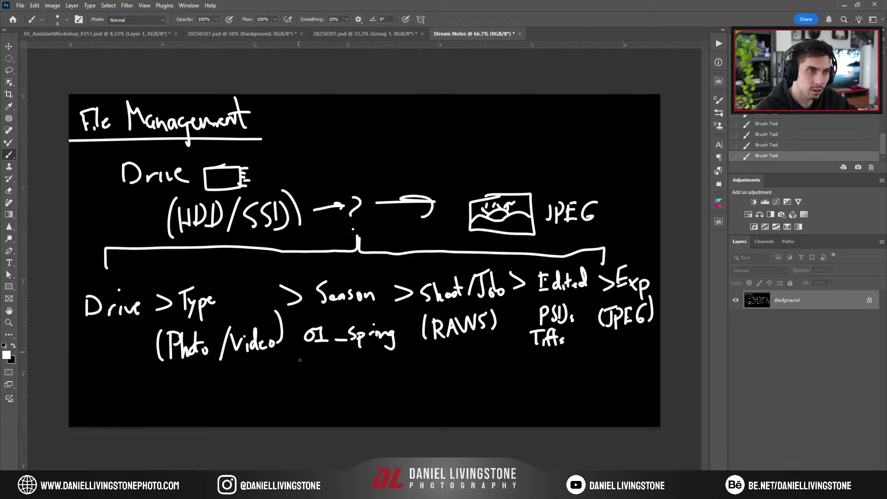
Write 02 Summ beneath 01_Spring as the second season folder
drag(300, 360, 305, 352)
mouse_move(318, 350)
mouse_down()
mouse_move(334, 365)
mouse_move(380, 366)
mouse_up()
drag(380, 366, 387, 366)
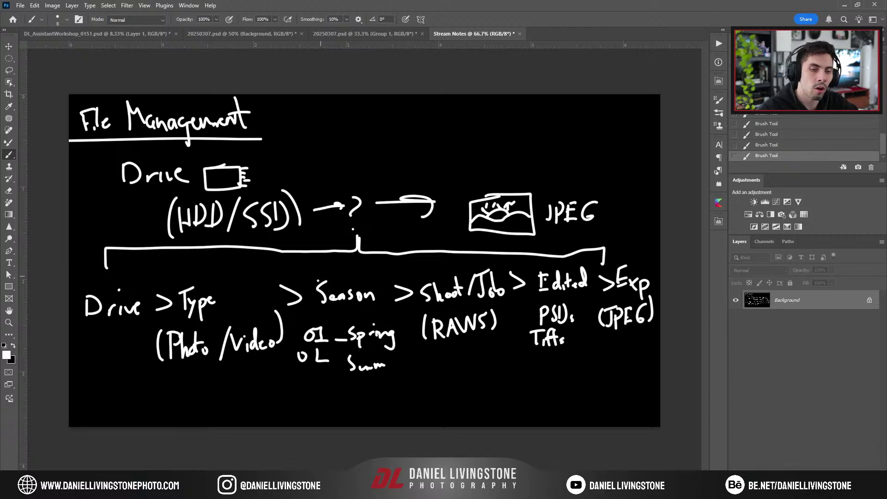
key(e)
key(bracketright)
mouse_move(156, 304)
mouse_down()
mouse_move(140, 336)
mouse_move(396, 380)
mouse_move(423, 334)
mouse_move(650, 347)
mouse_move(654, 320)
mouse_move(608, 331)
mouse_move(640, 298)
mouse_move(583, 296)
mouse_move(587, 286)
mouse_move(622, 286)
mouse_move(380, 278)
mouse_move(360, 292)
mouse_move(190, 286)
mouse_move(68, 305)
mouse_move(224, 323)
mouse_up()
key(bracketleft)
key(bracketleft)
key(bracketleft)
key(bracketleft)
key(ctrl+z)
key(ctrl+z)
key(ctrl+z)
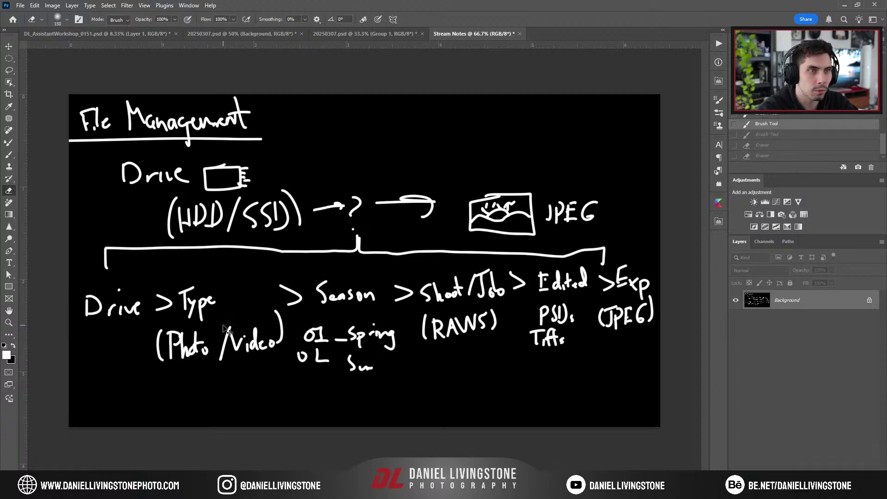
Clear the Shoot/Job, Edited and Exp entries and their leftover marks by filling those areas with the background color
key(m)
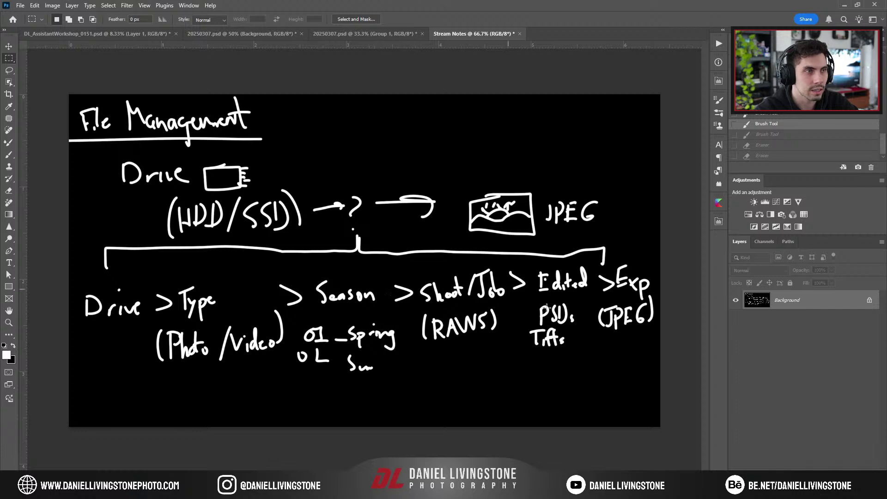
drag(413, 271, 710, 443)
key(shift+F5)
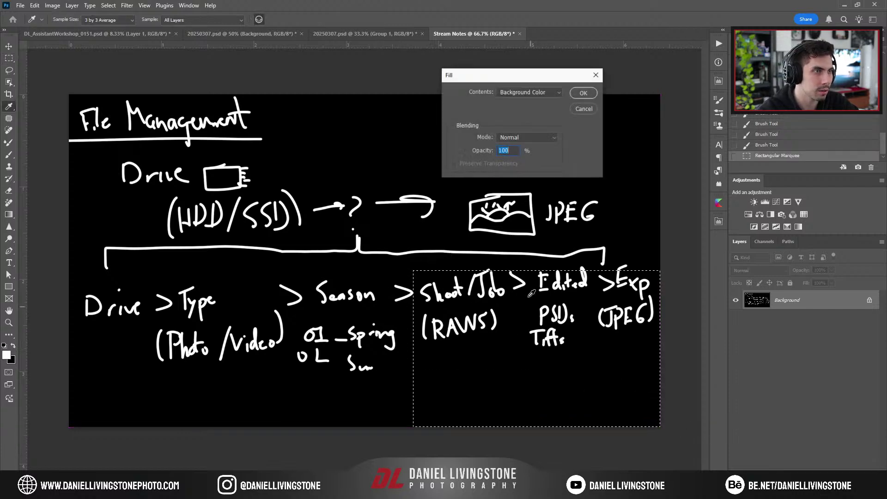
click(580, 91)
key(ctrl+d)
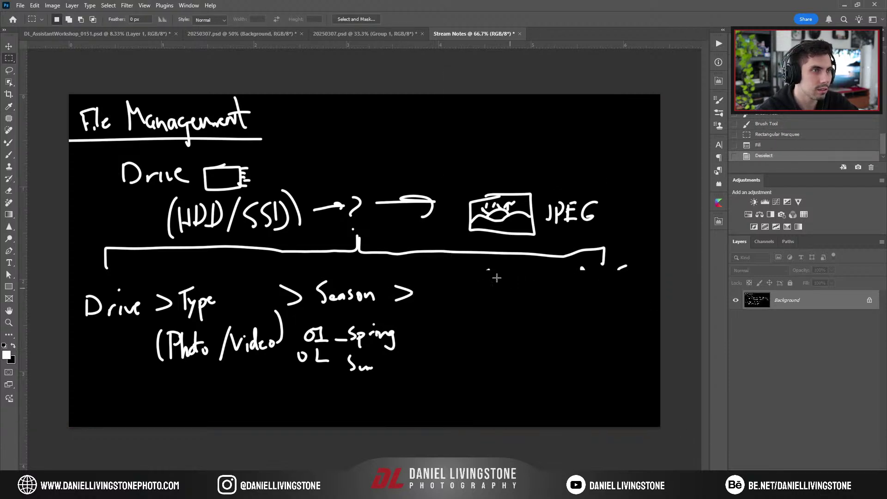
drag(472, 262, 634, 292)
key(shift+F5)
key(Return)
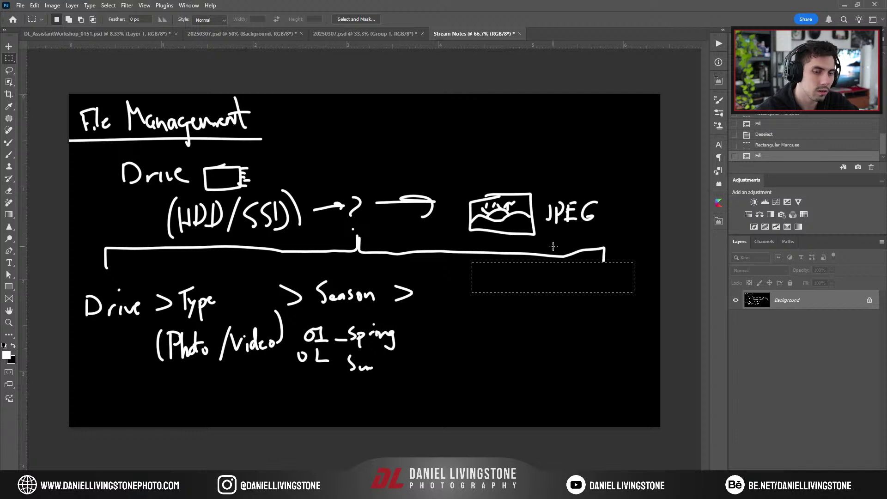
key(ctrl+d)
Write Capture - RAWs with the brush after the > that follows Season
key(b)
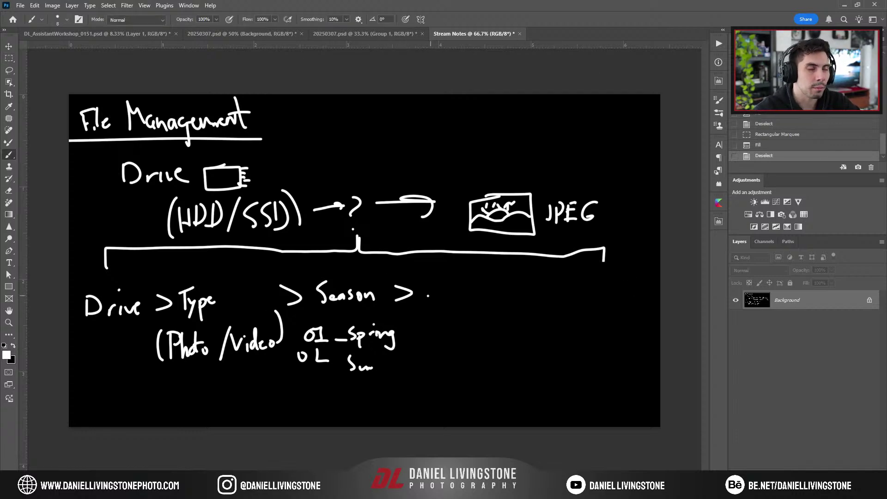
scroll(428, 295, up, 1)
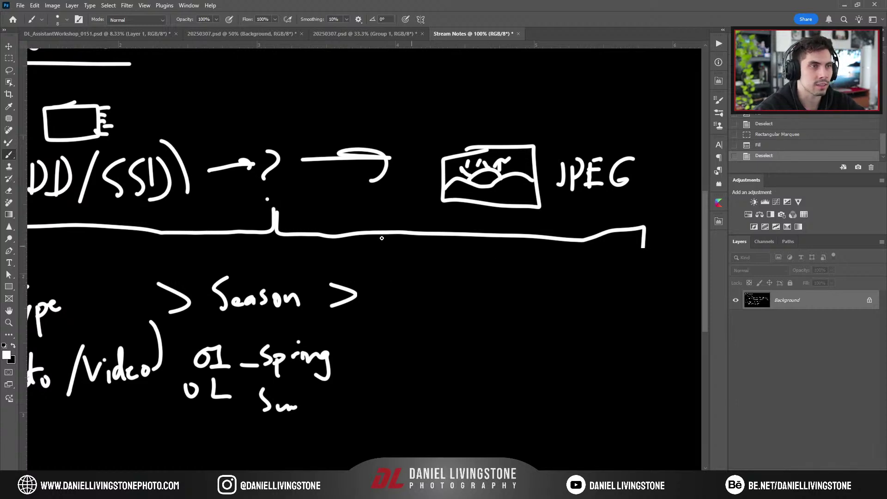
mouse_move(416, 276)
mouse_down()
mouse_move(418, 298)
mouse_move(437, 298)
mouse_move(436, 318)
mouse_up()
drag(436, 289, 437, 296)
drag(448, 262, 451, 298)
drag(441, 277, 471, 284)
mouse_move(468, 291)
mouse_down()
mouse_move(486, 294)
mouse_move(449, 286)
mouse_move(524, 292)
mouse_up()
key(ctrl+minus)
mouse_move(525, 274)
mouse_down()
mouse_move(535, 291)
mouse_move(547, 271)
mouse_up()
mouse_move(546, 271)
mouse_down()
mouse_move(551, 283)
mouse_move(565, 276)
mouse_move(567, 290)
mouse_up()
drag(508, 284, 518, 283)
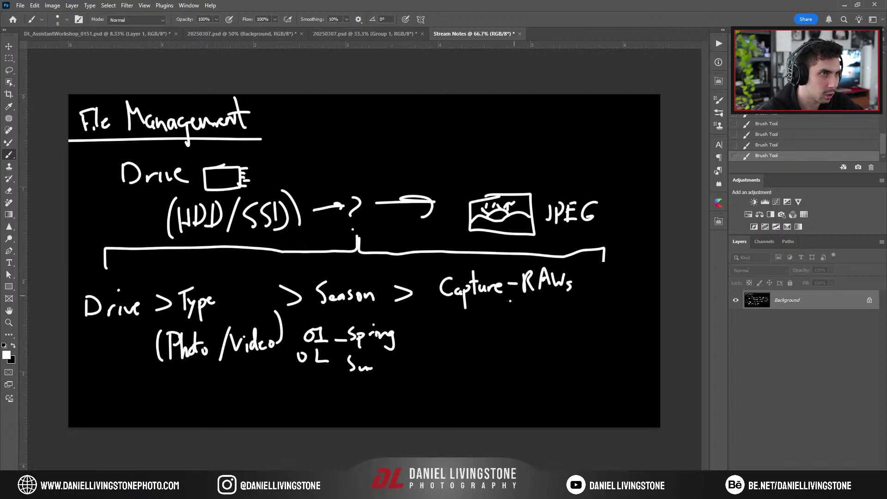
Write Selects - PSDs on the line beneath Capture - RAWs
drag(447, 307, 436, 323)
drag(450, 319, 476, 321)
drag(485, 315, 490, 322)
click(502, 318)
mouse_move(484, 312)
mouse_down()
mouse_move(496, 310)
mouse_move(499, 322)
mouse_move(522, 305)
mouse_up()
mouse_move(531, 300)
mouse_down()
mouse_move(530, 317)
mouse_move(536, 311)
mouse_up()
mouse_move(541, 309)
mouse_down()
mouse_move(565, 315)
mouse_move(539, 314)
mouse_up()
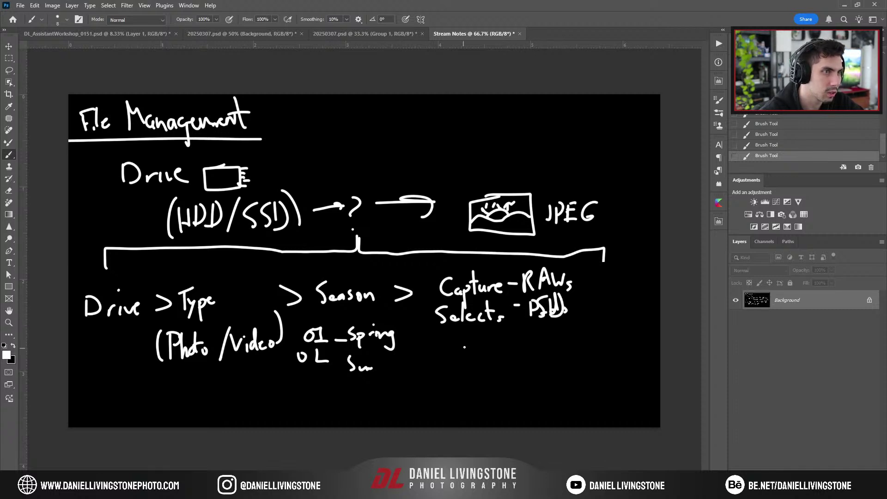
Write Output - JPEG on the line beneath Selects - PSDs
drag(438, 331, 462, 350)
mouse_move(458, 341)
mouse_down()
mouse_move(470, 341)
mouse_move(470, 367)
mouse_up()
mouse_move(470, 344)
mouse_down()
mouse_move(470, 366)
mouse_move(497, 347)
mouse_up()
mouse_move(485, 339)
mouse_down()
mouse_move(519, 335)
mouse_move(530, 347)
mouse_up()
mouse_move(530, 333)
mouse_down()
mouse_move(549, 329)
mouse_move(544, 351)
mouse_up()
drag(543, 329, 555, 343)
mouse_move(559, 331)
mouse_down()
mouse_move(567, 344)
mouse_move(565, 335)
mouse_up()
drag(584, 328, 576, 340)
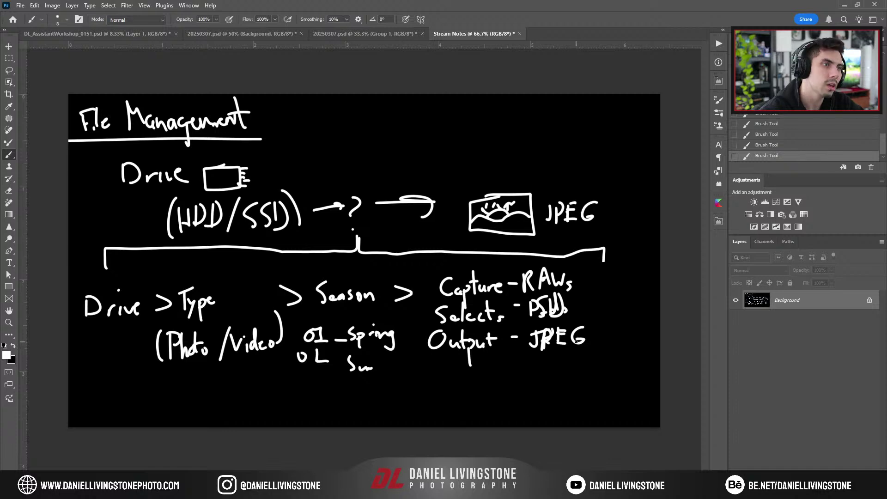
Draw a curly brace before the Capture, Selects and Output list, and curved arrows linking RAWs to PSDs to JPEG
mouse_move(412, 318)
mouse_down()
mouse_move(433, 283)
mouse_move(417, 333)
mouse_move(422, 365)
mouse_up()
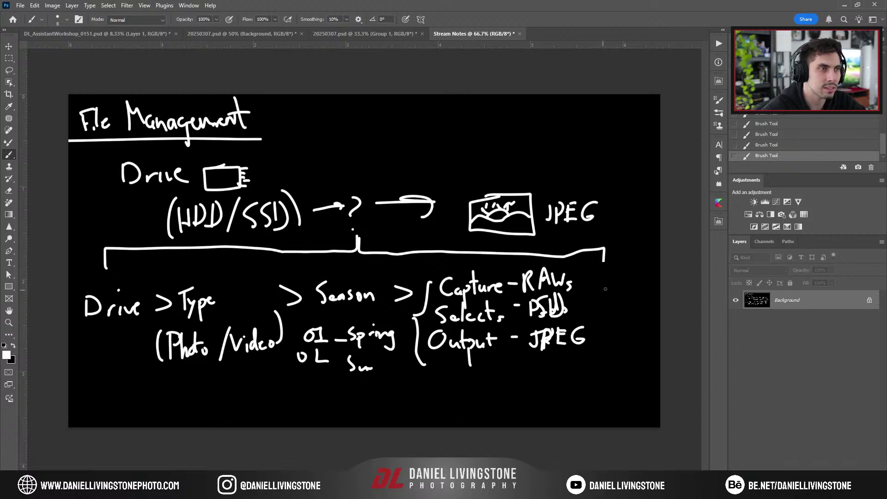
mouse_move(586, 279)
mouse_down()
mouse_move(599, 336)
mouse_move(608, 337)
mouse_up()
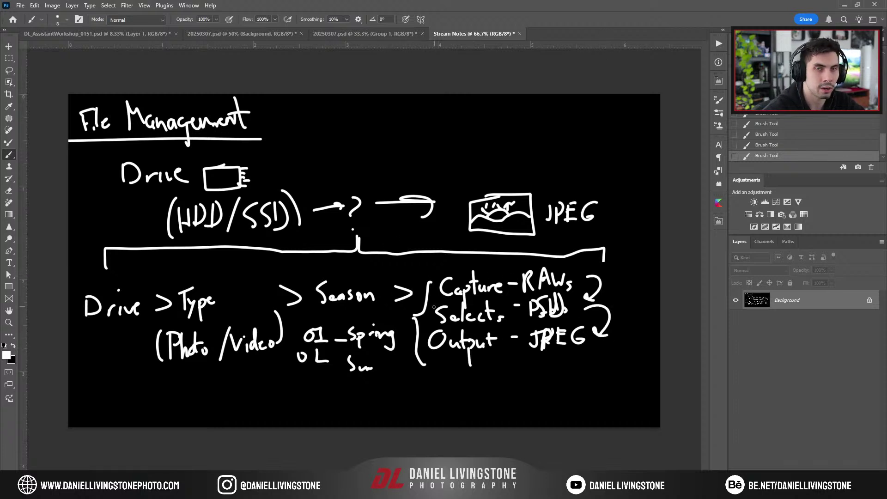
Select the whole folder path area with a rectangular marquee and write > Year in the gap between Type and Season
key(m)
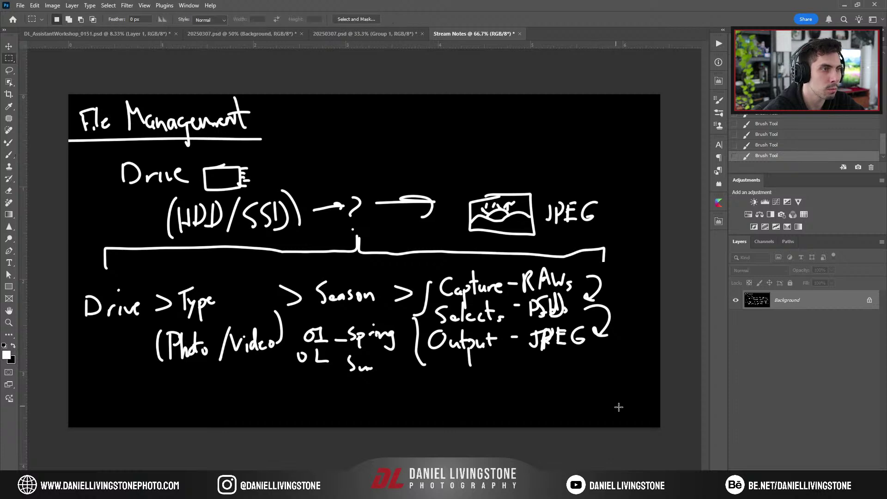
mouse_move(626, 407)
mouse_down()
mouse_move(410, 337)
mouse_move(73, 248)
mouse_move(59, 266)
mouse_up()
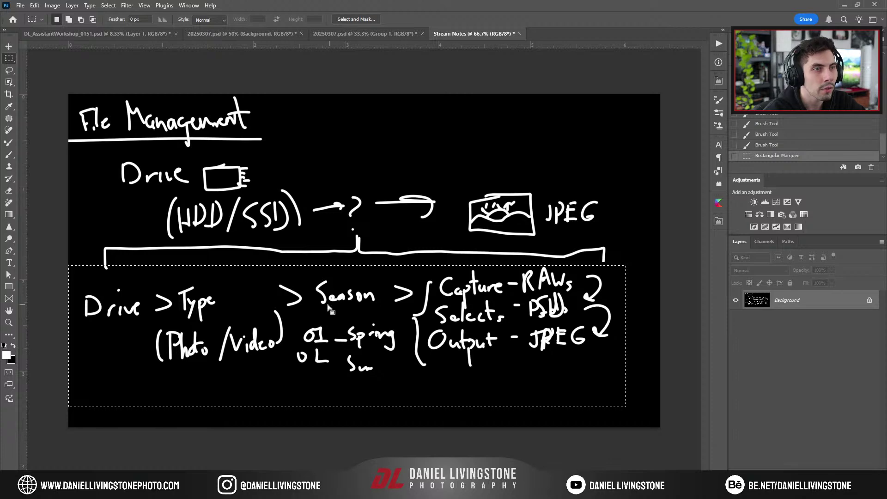
key(b)
key(ctrl+plus)
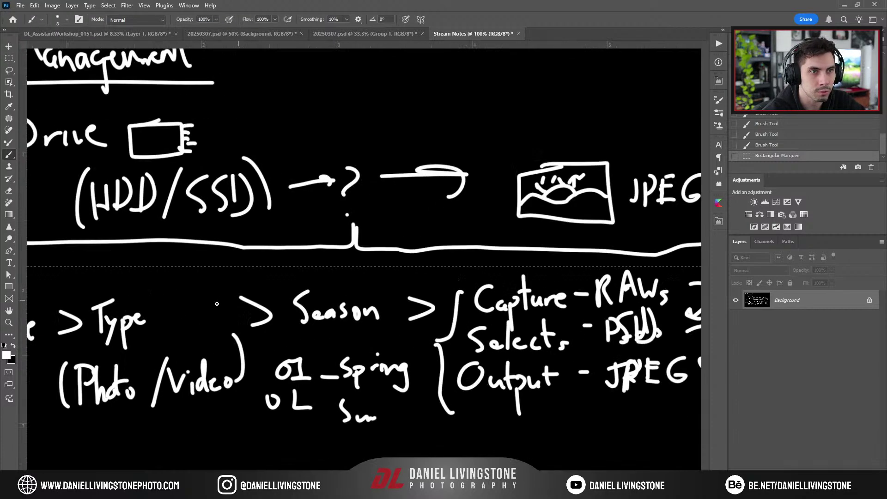
mouse_move(158, 306)
mouse_down()
mouse_move(160, 326)
mouse_move(188, 308)
mouse_move(188, 329)
mouse_up()
mouse_move(203, 317)
mouse_down()
mouse_move(204, 327)
mouse_move(216, 326)
mouse_up()
drag(217, 319, 221, 313)
key(ctrl+minus)
key(ctrl+minus)
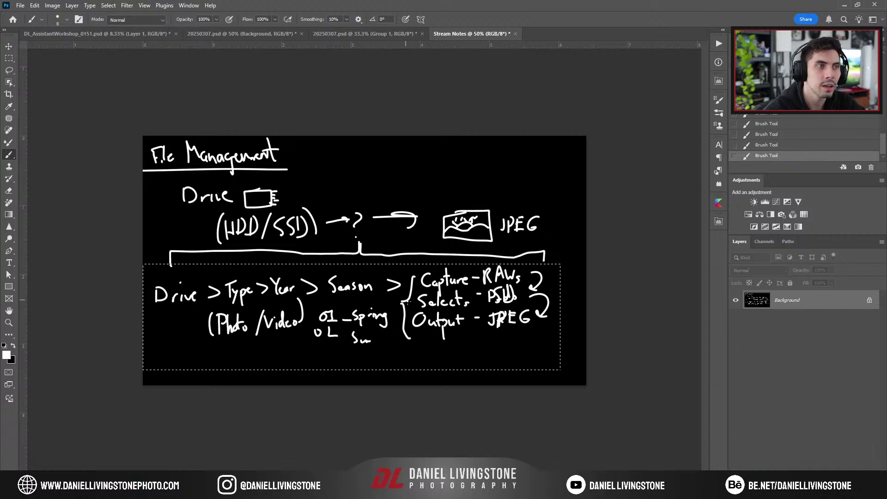
Clear the folder path by filling the selected area with the background color, check the outline in Google Docs, and deselect
key(shift+BackSpace)
key(Return)
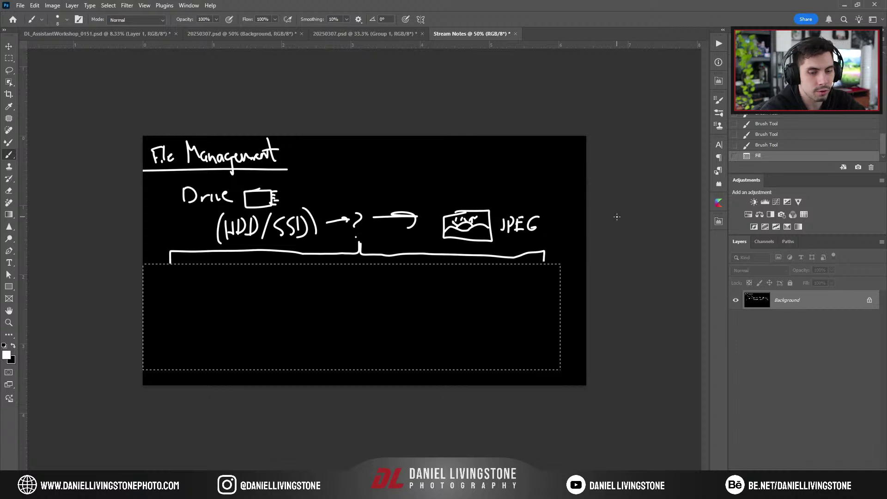
key(alt+Tab)
key(alt+Tab)
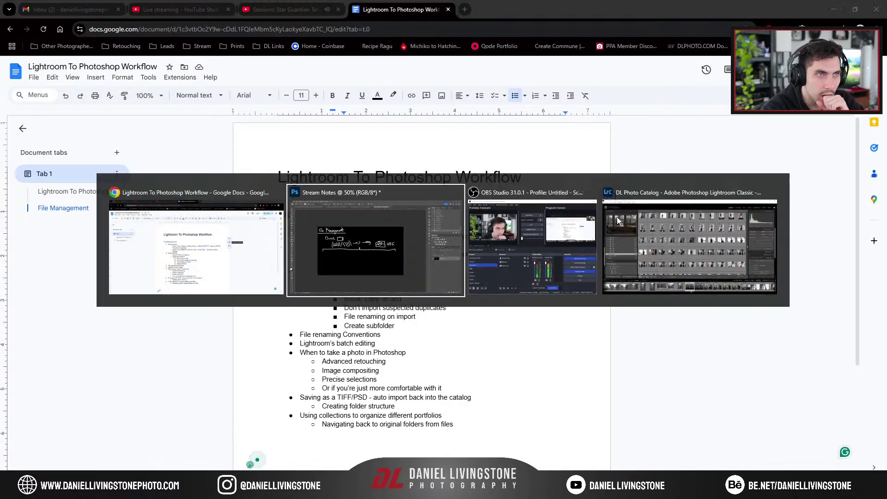
key(ctrl+d)
key(ctrl+plus)
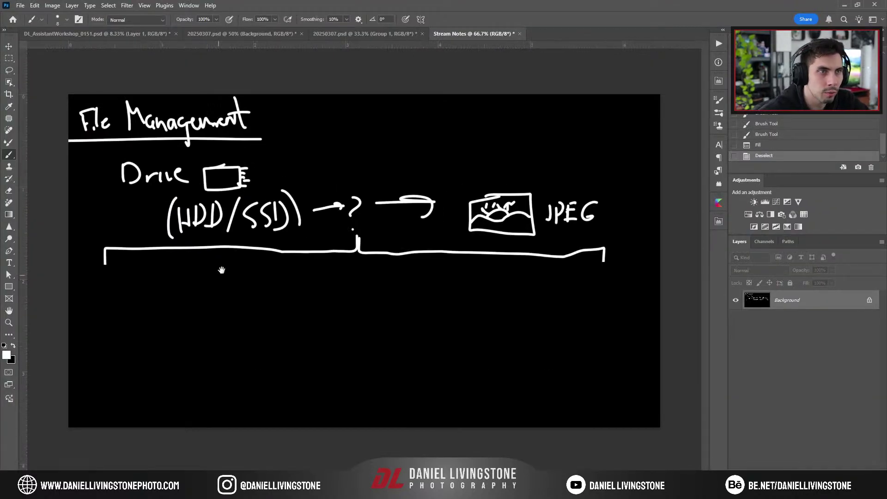
key(ctrl+plus)
scroll(361, 300, left, 2)
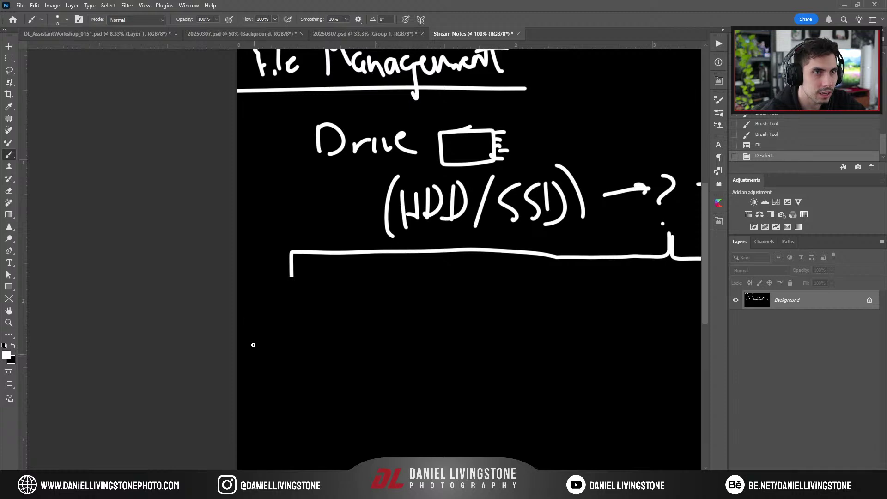
Write Drive > below the start of the wide horizontal bracket to begin a new folder path
drag(253, 347, 283, 333)
drag(286, 335, 316, 343)
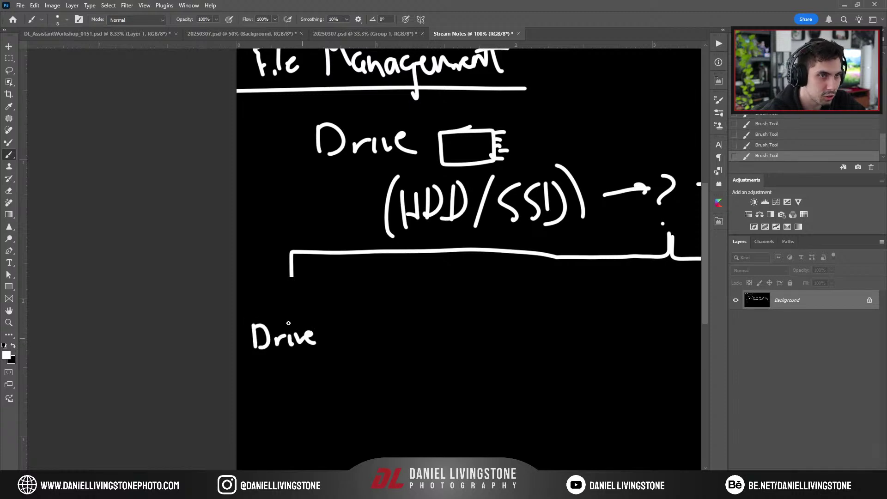
click(283, 319)
key(ctrl+minus)
key(ctrl+minus)
drag(126, 294, 127, 309)
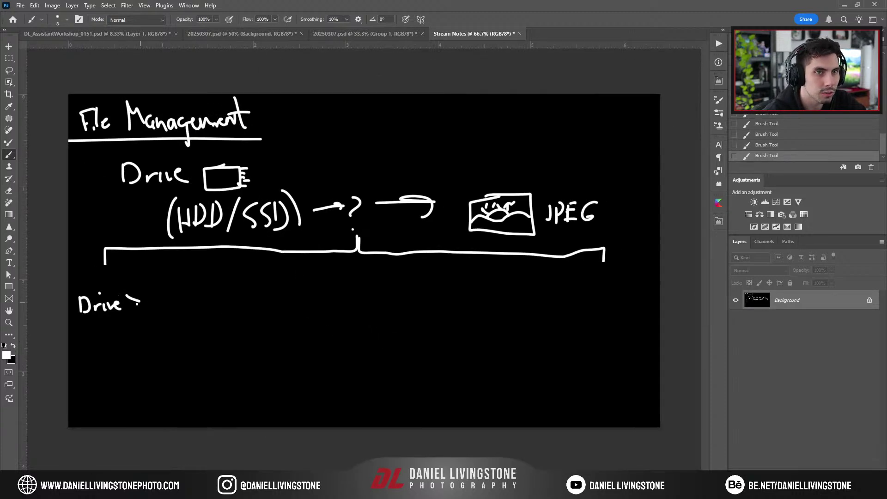
Write Photography after Drive > in the folder path
key(ctrl+plus)
key(ctrl+plus)
key(ctrl+plus)
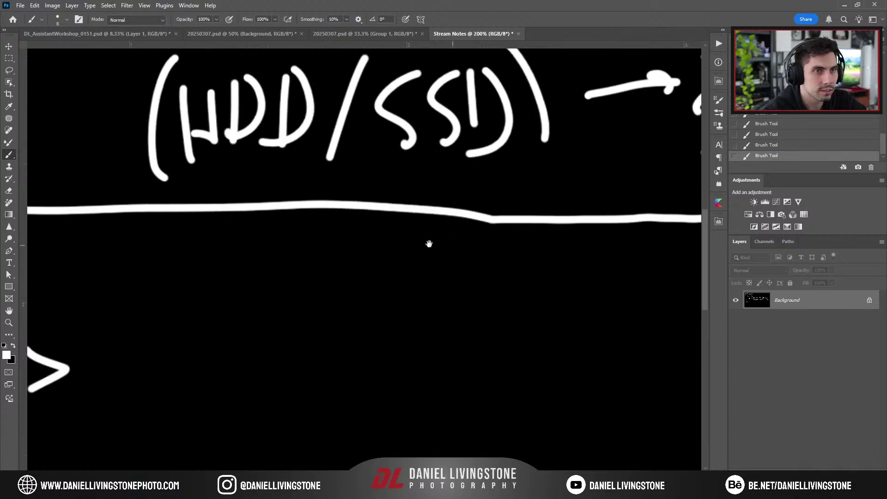
mouse_move(361, 306)
mouse_down()
mouse_move(364, 347)
mouse_move(370, 331)
mouse_up()
mouse_move(390, 289)
mouse_down()
mouse_move(389, 355)
mouse_move(405, 355)
mouse_up()
drag(423, 326, 419, 327)
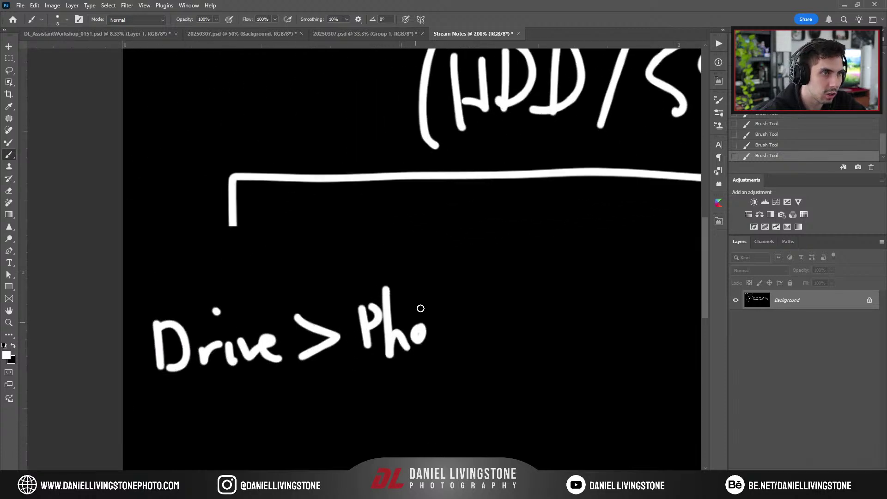
drag(429, 281, 440, 350)
drag(414, 320, 470, 323)
drag(484, 321, 476, 372)
mouse_move(495, 342)
mouse_down()
mouse_move(509, 324)
mouse_move(529, 341)
mouse_move(538, 373)
mouse_up()
drag(535, 325, 555, 334)
mouse_move(556, 278)
mouse_down()
mouse_move(568, 316)
mouse_move(592, 342)
mouse_up()
drag(605, 324, 596, 384)
Continue the folder path with > Format after Photography, checking the outline in Google Docs
key(ctrl+minus)
key(ctrl+minus)
key(ctrl+minus)
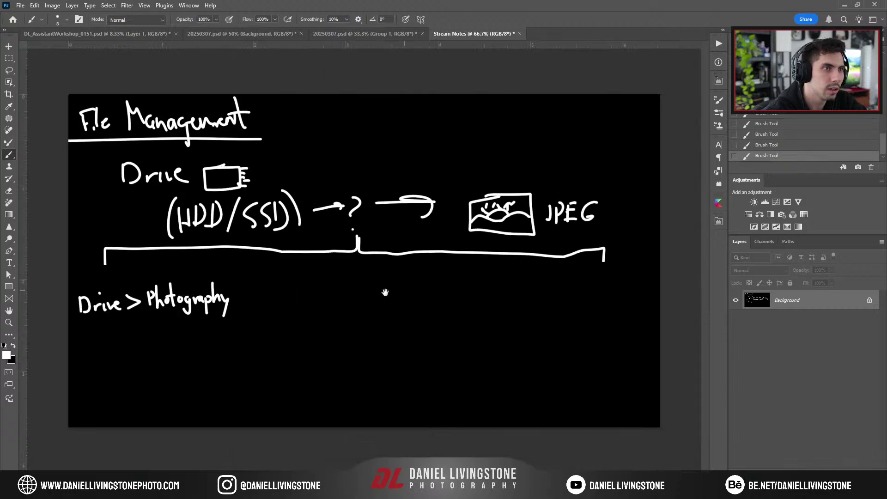
key(ctrl+plus)
drag(364, 267, 406, 269)
drag(313, 318, 314, 341)
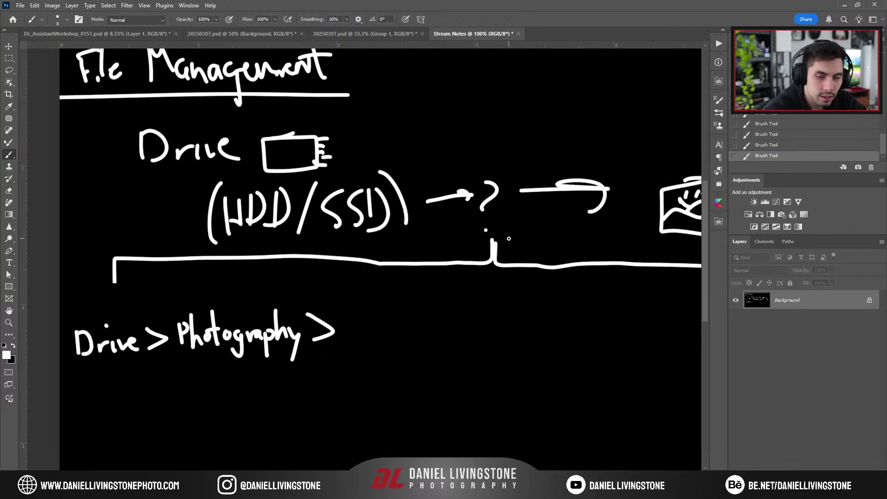
key(alt+Tab)
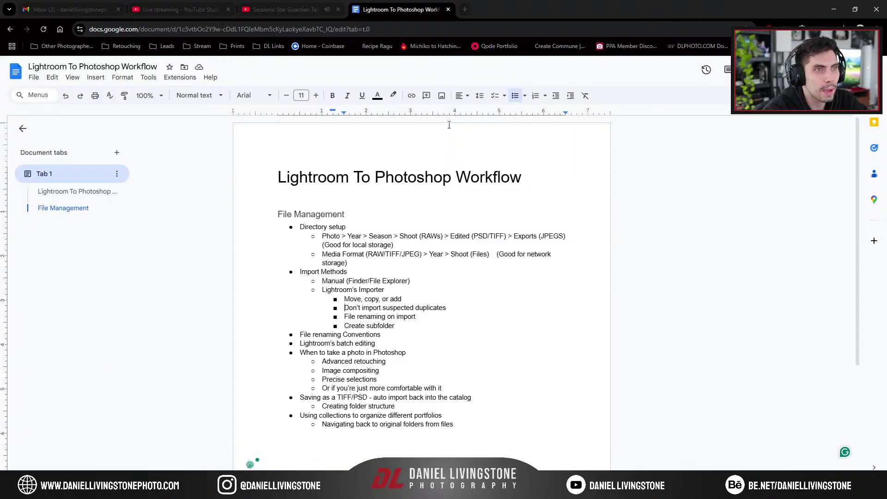
key(alt+Tab)
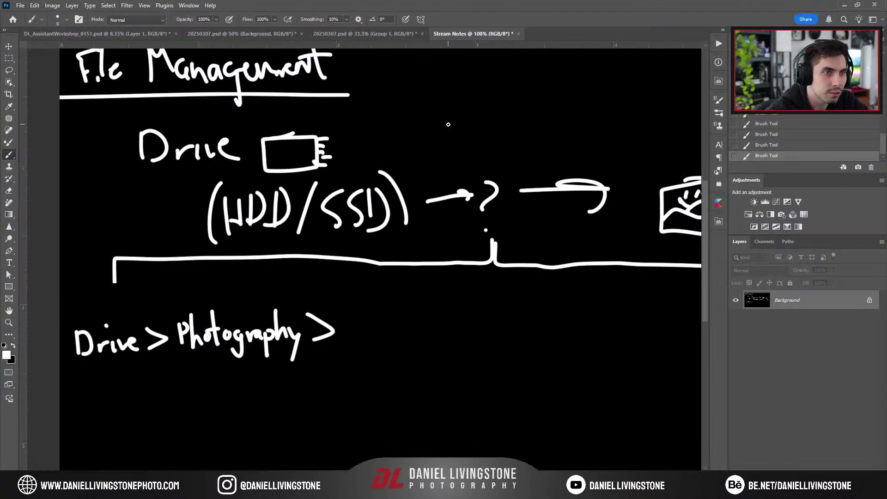
drag(353, 306, 352, 342)
drag(353, 306, 369, 304)
mouse_move(355, 322)
mouse_down()
mouse_move(378, 338)
mouse_move(388, 326)
mouse_move(422, 340)
mouse_up()
Draw an opening curly brace after Format and write RAW as its first entry
mouse_move(410, 325)
mouse_down()
mouse_move(446, 325)
mouse_move(470, 296)
mouse_up()
mouse_move(441, 325)
mouse_down()
mouse_move(464, 326)
mouse_move(463, 351)
mouse_move(478, 372)
mouse_up()
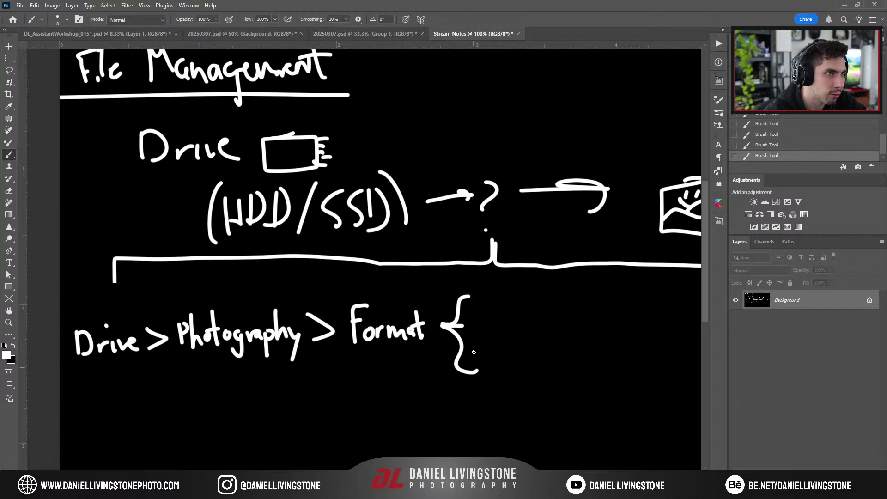
drag(467, 329, 357, 310)
mouse_move(378, 265)
mouse_down()
mouse_move(379, 283)
mouse_move(391, 284)
mouse_move(401, 262)
mouse_up()
drag(401, 263, 408, 280)
drag(397, 275, 431, 257)
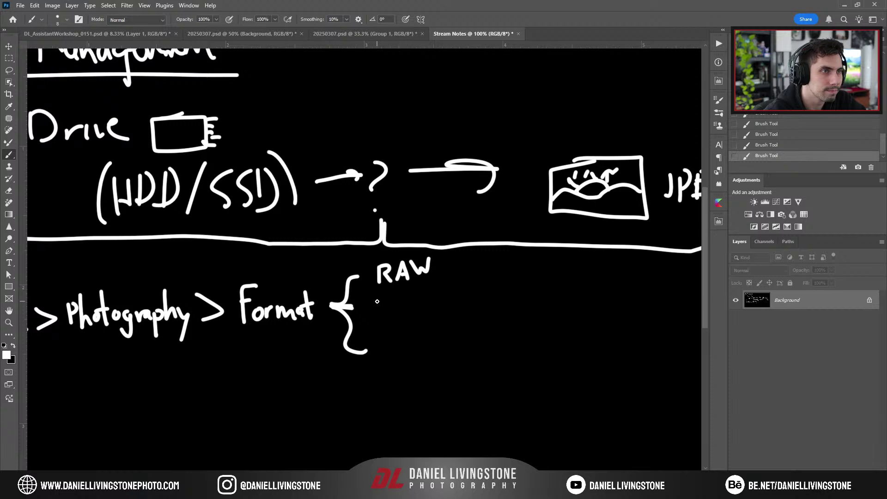
Write Tiff and JPEG beneath RAW inside the Format brace
mouse_move(379, 296)
mouse_down()
mouse_move(378, 309)
mouse_move(388, 292)
mouse_up()
drag(390, 302, 394, 312)
mouse_move(408, 296)
mouse_down()
mouse_move(407, 312)
mouse_move(411, 298)
mouse_up()
mouse_move(385, 337)
mouse_down()
mouse_move(376, 353)
mouse_move(397, 363)
mouse_move(400, 348)
mouse_up()
mouse_move(411, 333)
mouse_down()
mouse_move(412, 359)
mouse_move(424, 330)
mouse_up()
drag(411, 344, 422, 351)
drag(438, 329, 436, 344)
key(ctrl+minus)
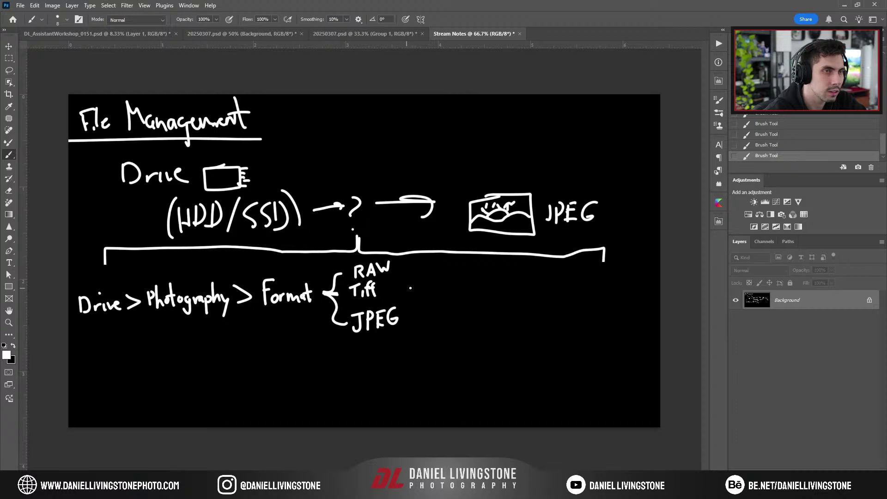
Draw a curved arrow from the format list to the line below, add a closing brace, and check the outline
mouse_move(404, 289)
mouse_down()
mouse_move(330, 353)
mouse_move(163, 351)
mouse_move(124, 389)
mouse_move(176, 385)
mouse_up()
mouse_move(398, 267)
mouse_down()
mouse_move(407, 277)
mouse_move(404, 308)
mouse_up()
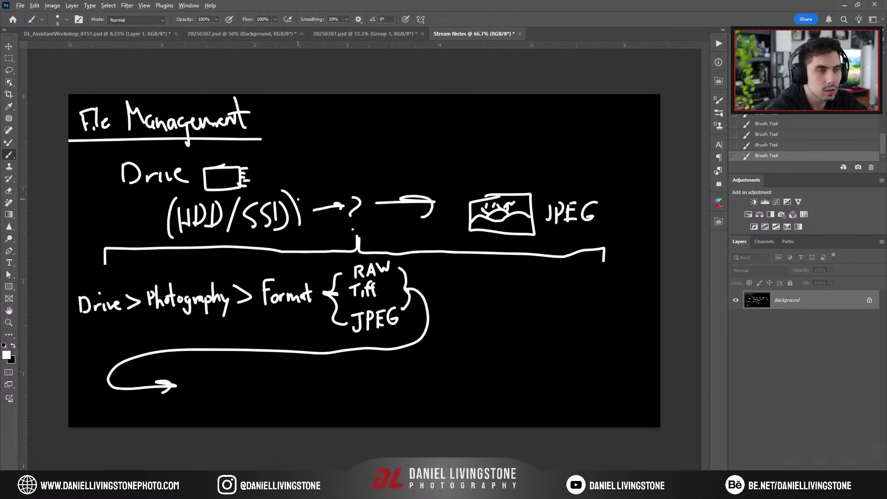
key(alt+Tab)
key(alt+Tab)
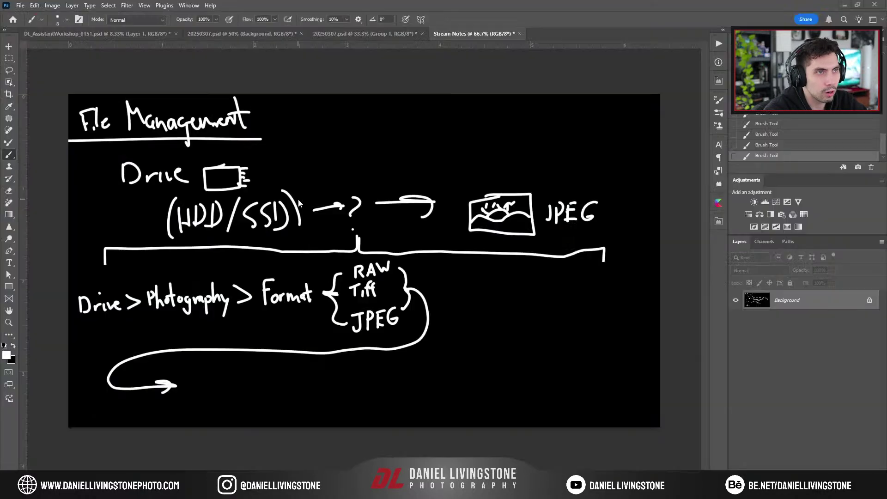
Write Year - Shoot - after the curved arrow on the lower line
mouse_move(198, 371)
mouse_down()
mouse_move(223, 373)
mouse_move(208, 404)
mouse_up()
drag(216, 391, 241, 400)
mouse_move(243, 394)
mouse_down()
mouse_move(284, 389)
mouse_move(300, 398)
mouse_up()
mouse_move(324, 374)
mouse_down()
mouse_move(326, 403)
mouse_move(336, 400)
mouse_up()
drag(346, 390, 350, 394)
mouse_move(362, 373)
mouse_down()
mouse_move(363, 401)
mouse_move(366, 385)
mouse_up()
drag(381, 387, 393, 386)
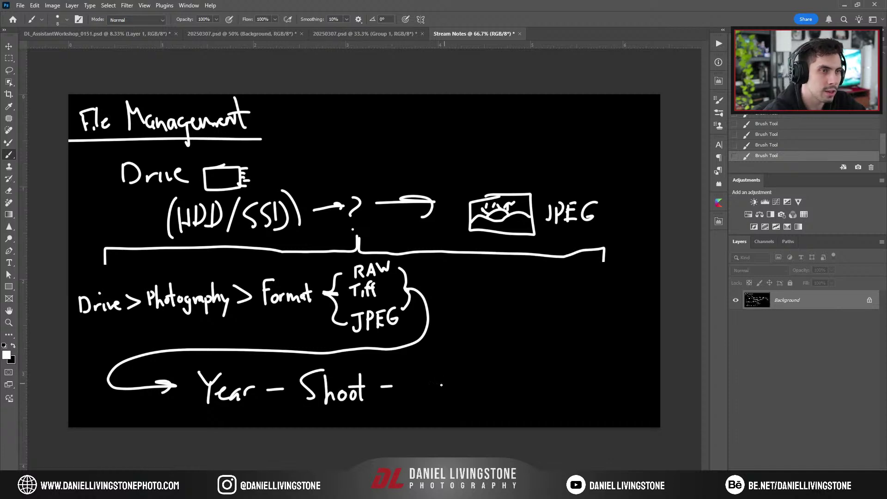
Check the outline in Google Docs and erase the trailing dash after Shoot
key(alt+Tab)
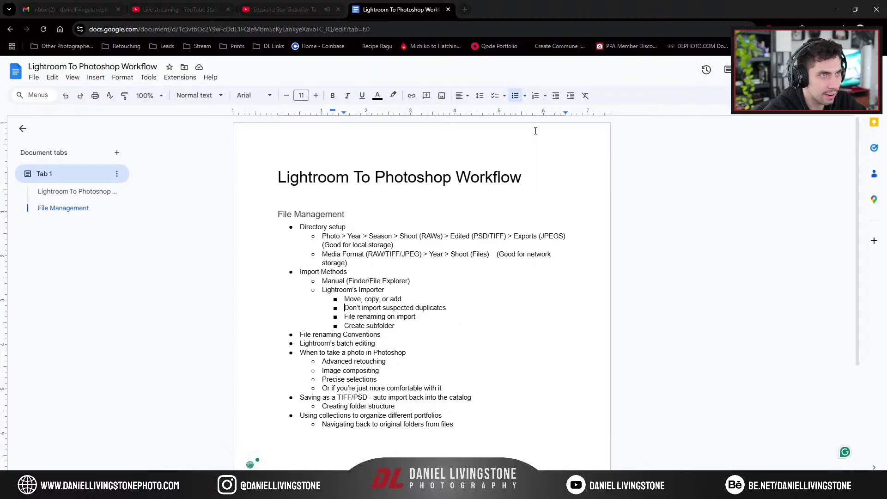
key(alt+Tab)
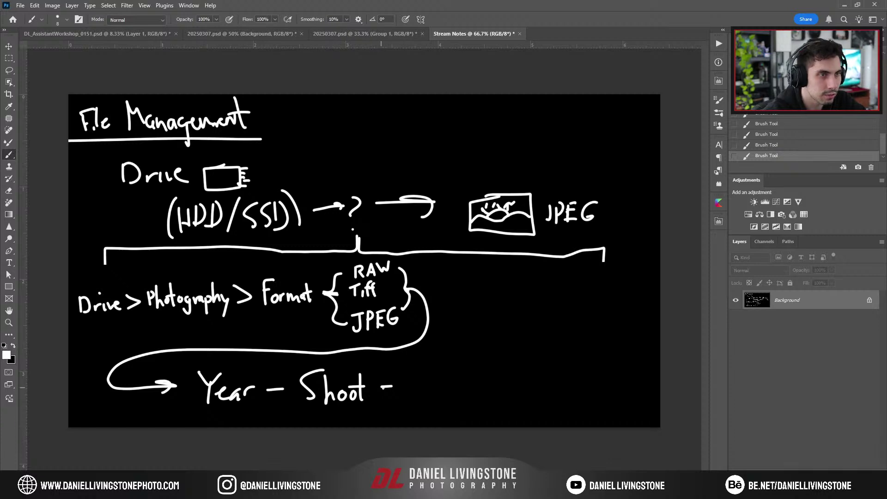
key(e)
drag(380, 386, 393, 386)
key(b)
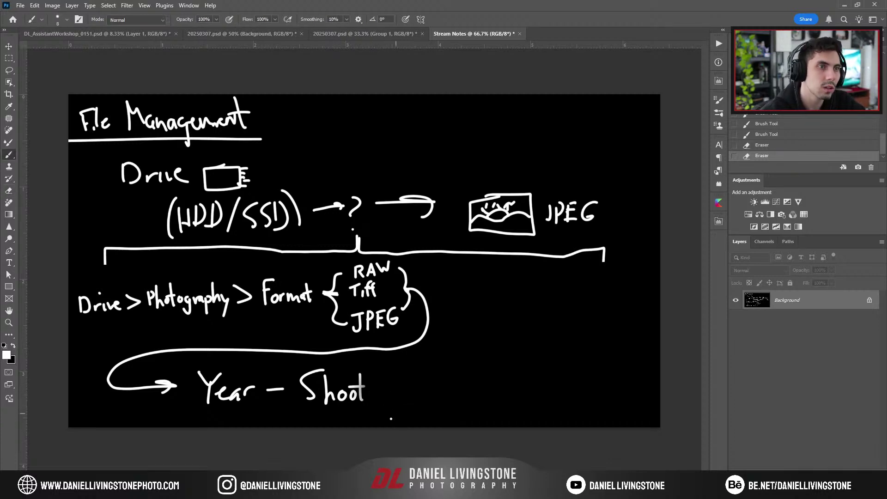
scroll(340, 323, down, 1)
key(ctrl+minus)
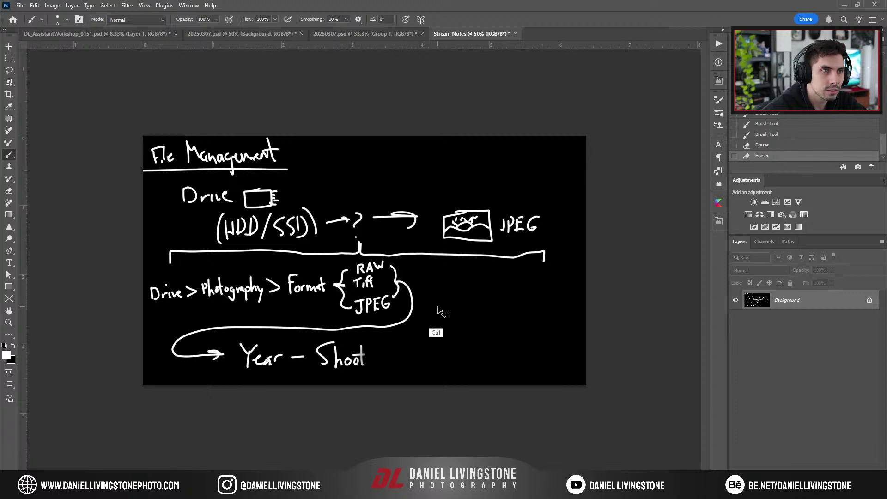
Undo the Year - Shoot writing, the curved arrow and the closing brace, keeping the format list
key(ctrl+plus)
key(ctrl+z)
key(ctrl+z)
key(ctrl+z)
key(ctrl+z)
key(ctrl+z)
key(ctrl+z)
key(ctrl+z)
key(ctrl+z)
key(ctrl+z)
key(ctrl+z)
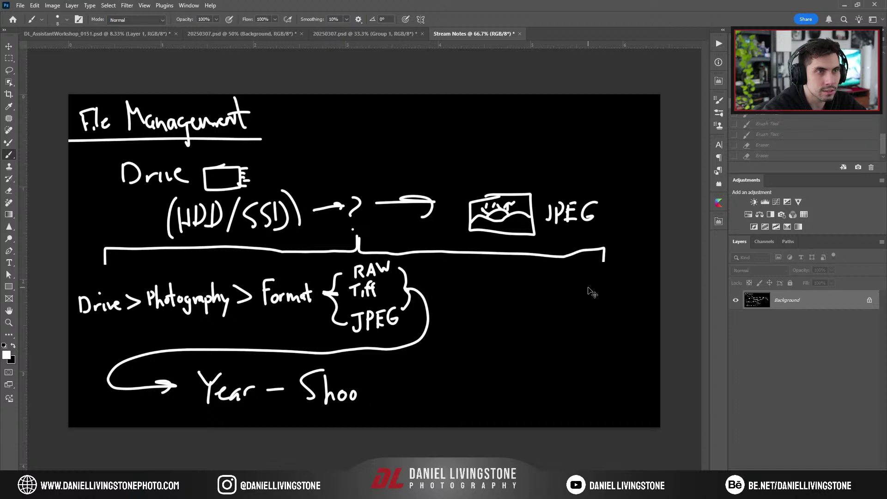
key(ctrl+z)
key(ctrl+z)
key(ctrl+z)
key(ctrl+z)
key(ctrl+z)
key(ctrl+z)
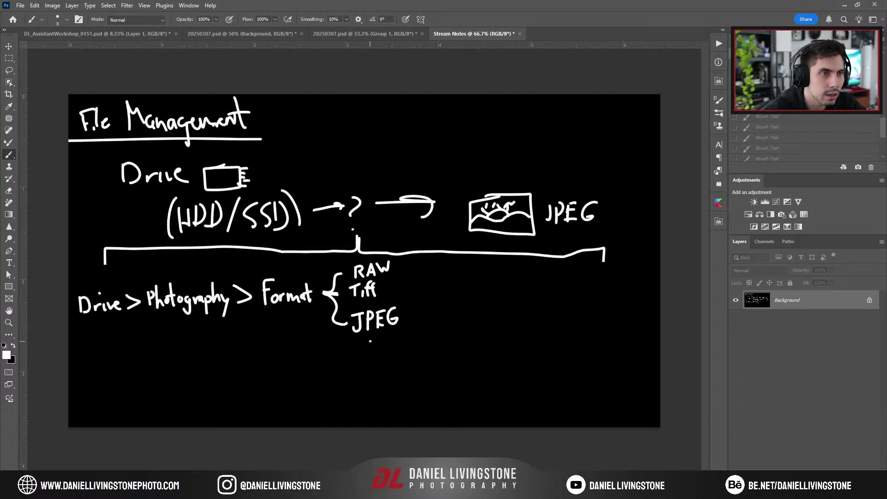
Write a dash and Year → Shoot beside RAW
mouse_move(411, 267)
mouse_down()
mouse_move(450, 280)
mouse_move(511, 273)
mouse_move(503, 278)
mouse_move(541, 285)
mouse_up()
drag(544, 277, 555, 273)
mouse_move(563, 258)
mouse_down()
mouse_move(565, 282)
mouse_move(563, 267)
mouse_up()
Write a dash and Year → Shoot beside Tiff
drag(411, 301, 456, 291)
mouse_move(451, 290)
mouse_down()
mouse_move(452, 307)
mouse_move(488, 295)
mouse_move(514, 300)
mouse_move(527, 313)
mouse_up()
mouse_move(544, 292)
mouse_down()
mouse_move(544, 314)
mouse_move(553, 314)
mouse_up()
drag(559, 301, 566, 311)
mouse_move(573, 290)
mouse_down()
mouse_move(572, 311)
mouse_move(572, 298)
mouse_up()
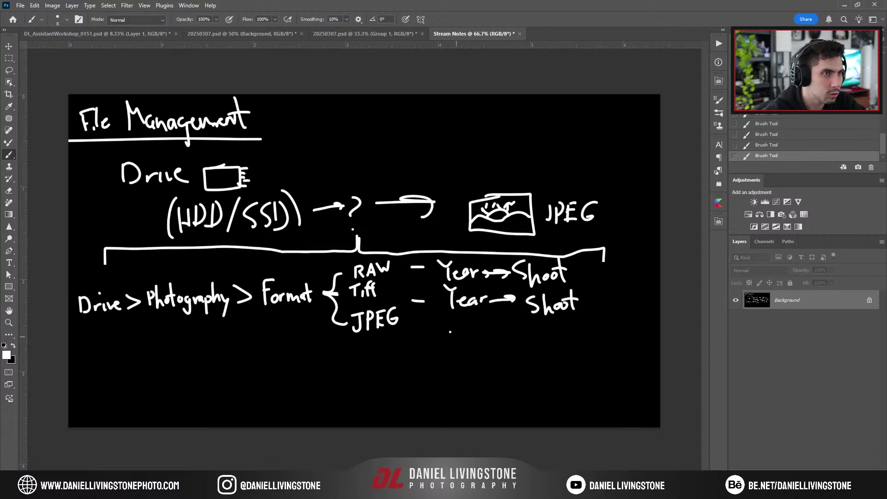
Write a dash and Year → Shoot beside JPEG
drag(417, 330, 447, 328)
drag(457, 315, 445, 340)
mouse_move(452, 333)
mouse_down()
mouse_move(472, 338)
mouse_move(482, 327)
mouse_move(517, 335)
mouse_move(510, 342)
mouse_move(544, 341)
mouse_up()
mouse_move(547, 334)
mouse_down()
mouse_move(565, 341)
mouse_move(567, 330)
mouse_up()
mouse_move(577, 316)
mouse_down()
mouse_move(576, 332)
mouse_move(577, 323)
mouse_up()
drag(577, 329, 584, 337)
key(ctrl+minus)
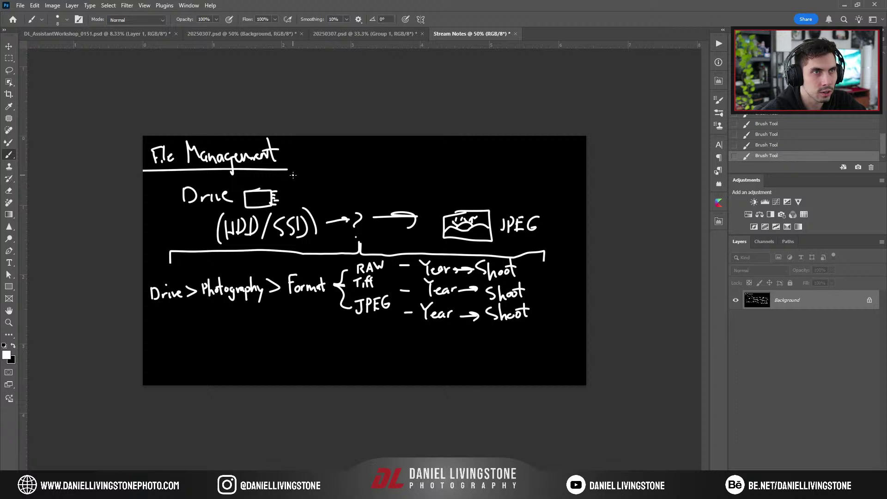
Write (DAS) beside the drive sketch under the File Management heading
drag(294, 175, 292, 195)
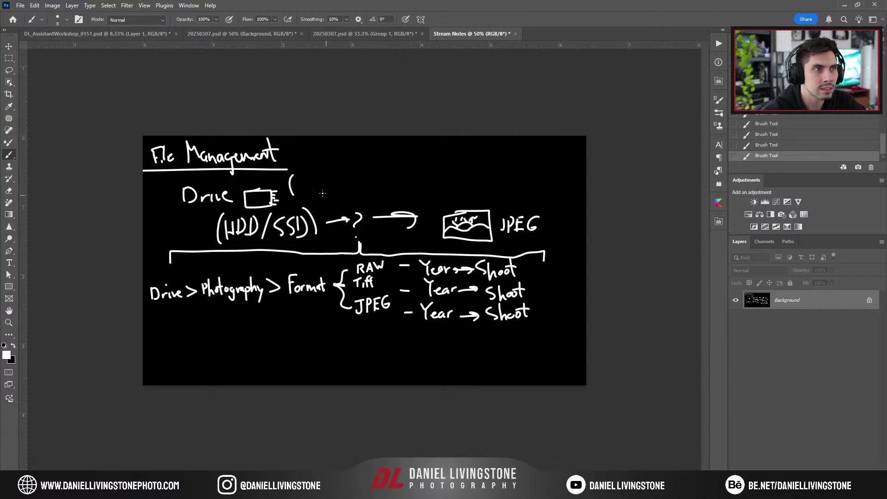
drag(297, 178, 298, 195)
drag(299, 177, 301, 195)
mouse_move(311, 194)
mouse_down()
mouse_move(318, 174)
mouse_move(326, 189)
mouse_up()
drag(315, 185, 343, 193)
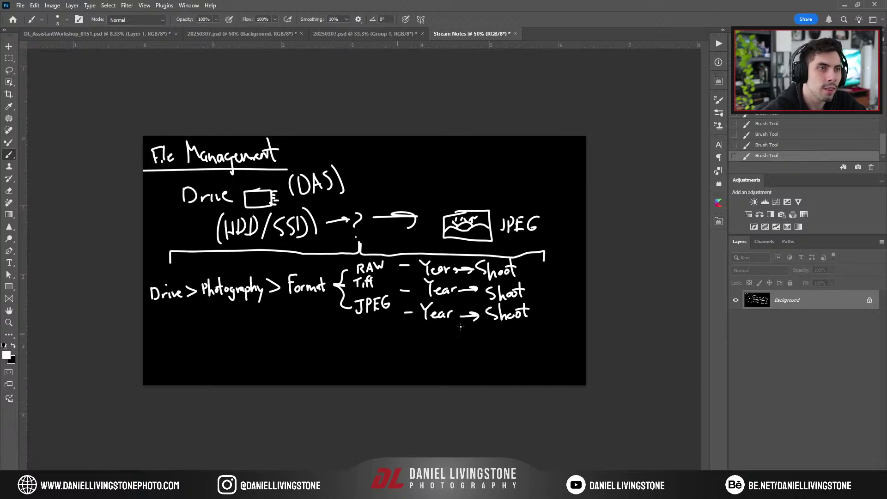
Draw a long curved bracket with a center tick beneath the whole folder structure
drag(528, 315, 509, 329)
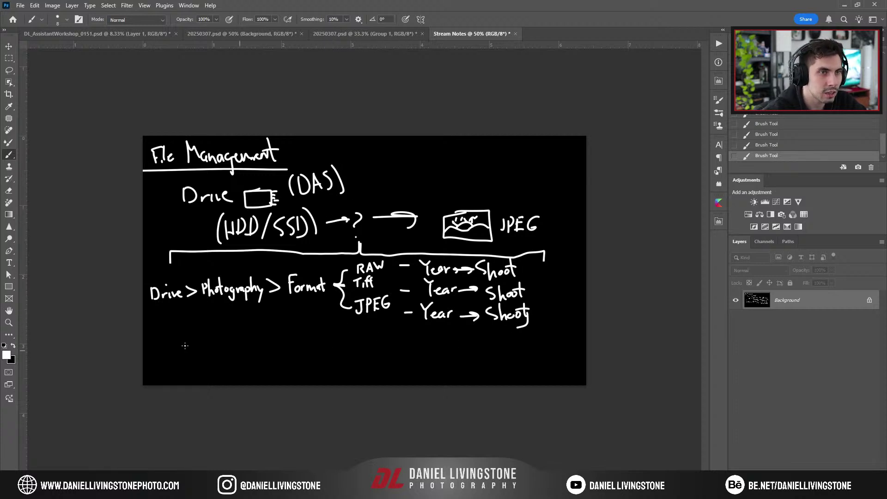
mouse_move(158, 308)
mouse_down()
mouse_move(227, 333)
mouse_move(528, 324)
mouse_up()
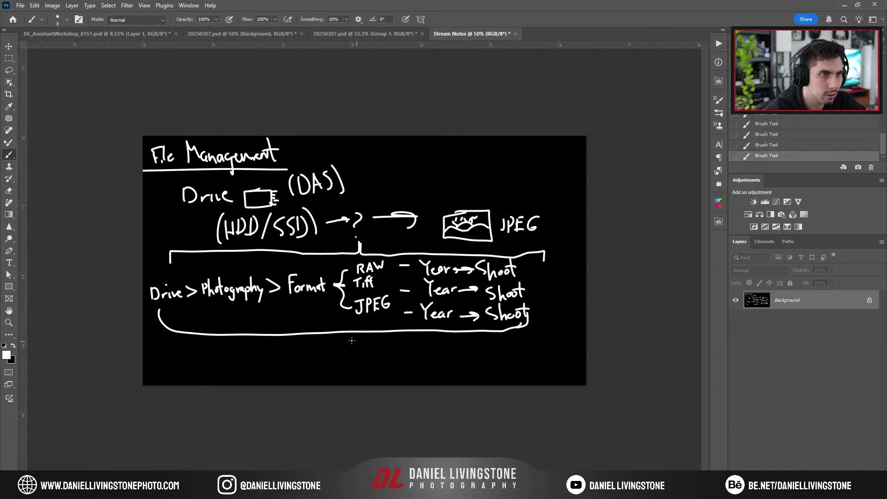
drag(343, 335, 344, 340)
Write NAS (Network) below the curved bracket and underline Network
mouse_move(179, 382)
mouse_down()
mouse_move(180, 357)
mouse_move(207, 358)
mouse_move(215, 380)
mouse_up()
drag(223, 361, 214, 379)
mouse_move(255, 356)
mouse_down()
mouse_move(253, 376)
mouse_move(271, 357)
mouse_up()
mouse_move(270, 357)
mouse_down()
mouse_move(286, 371)
mouse_move(348, 369)
mouse_move(261, 380)
mouse_move(284, 402)
mouse_up()
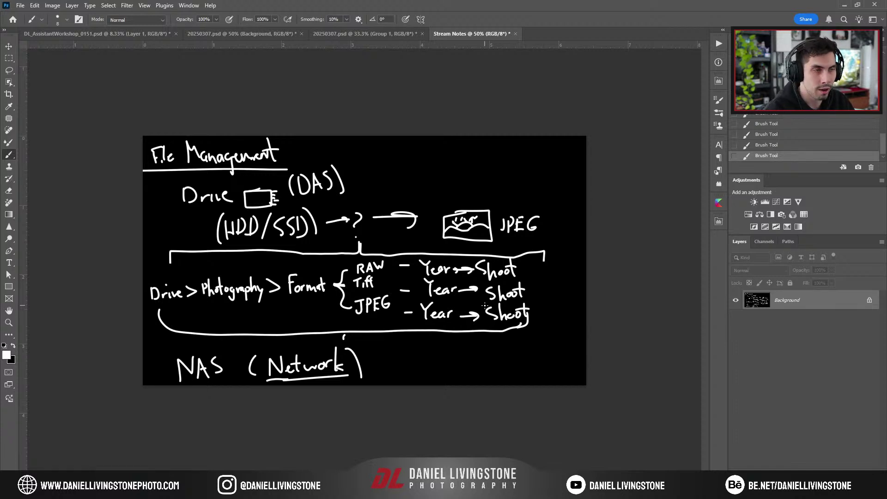
Check the outline in Google Docs, return to the Stream Notes, and select the whole canvas
key(alt+Tab)
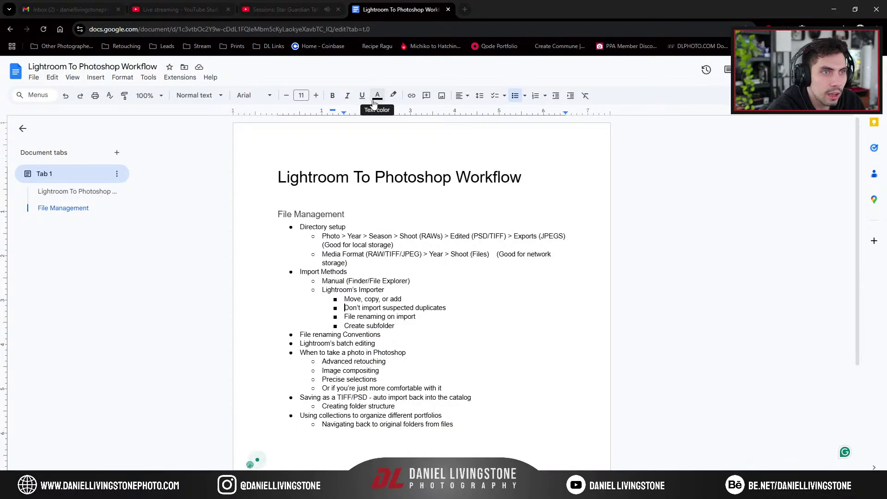
key(alt+Tab)
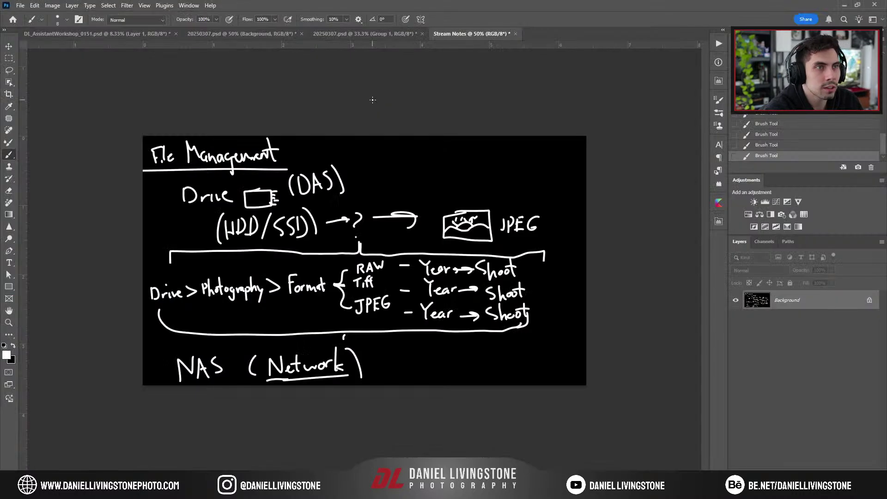
key(ctrl+a)
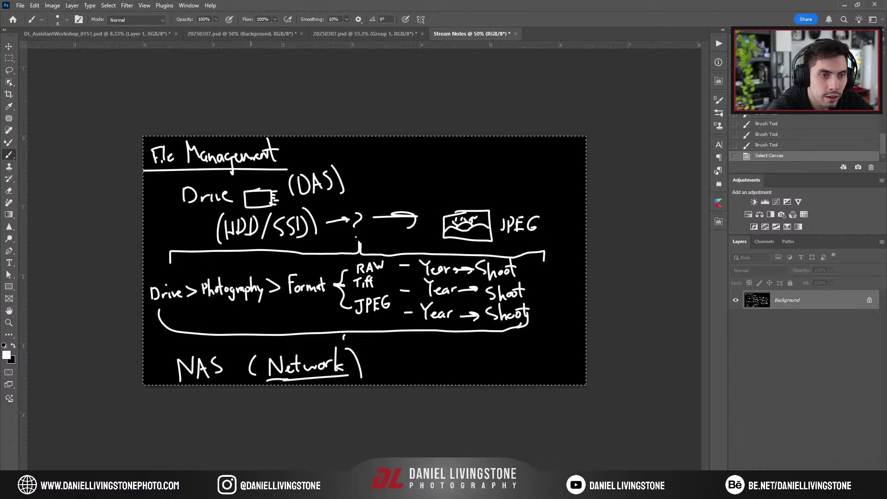
Switch to Lightroom Classic and start a new catalog with the Downloads folder as its location
click(250, 439)
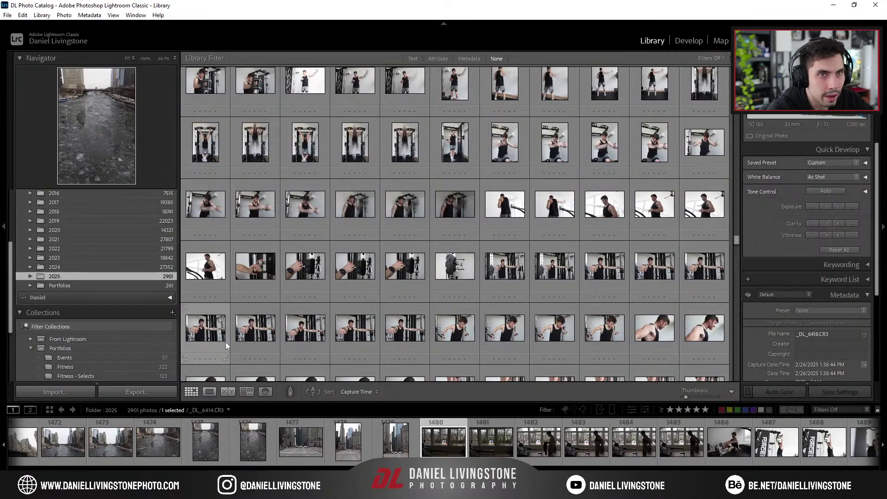
click(8, 15)
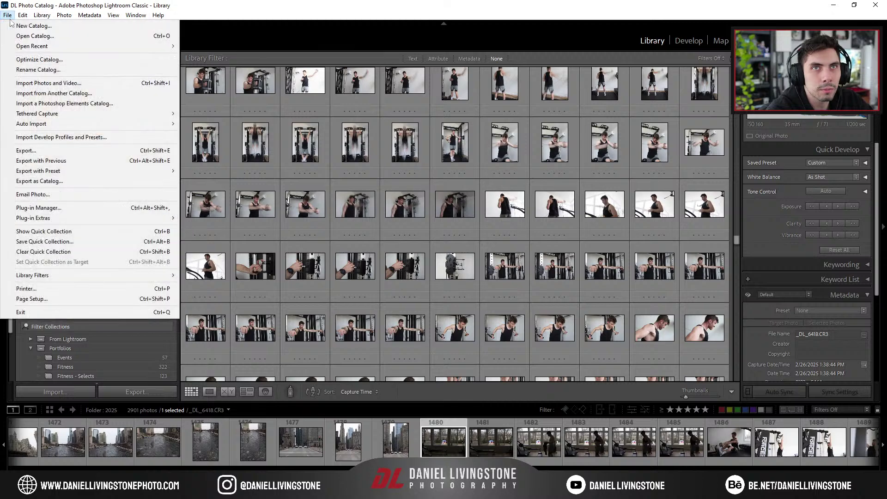
click(18, 26)
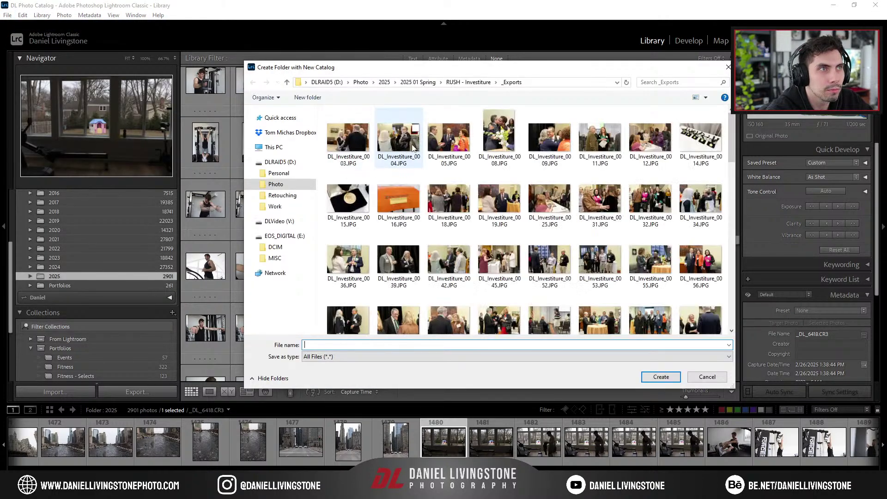
click(274, 147)
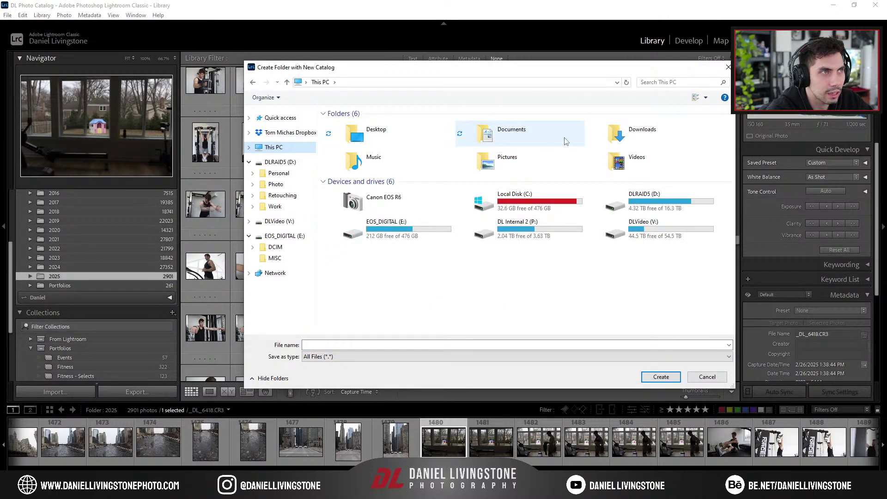
double_click(618, 134)
Name the new catalog Lightroom New Catalog
click(392, 343)
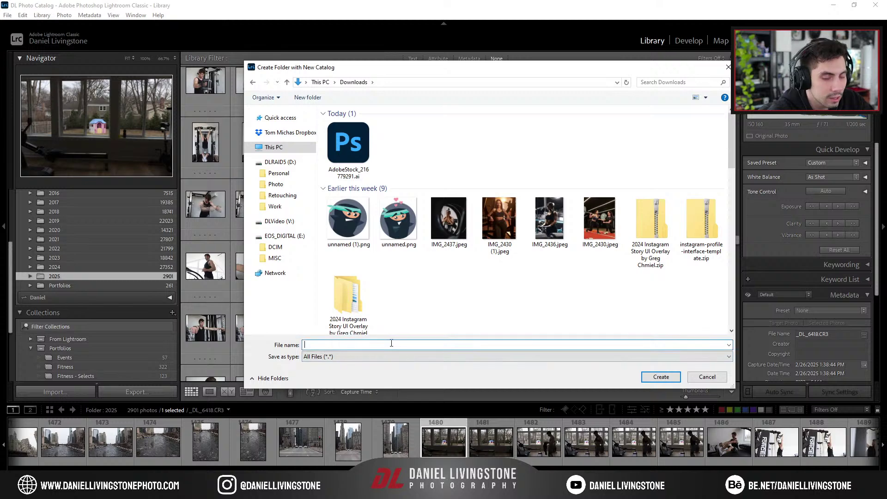
text(Adobe)
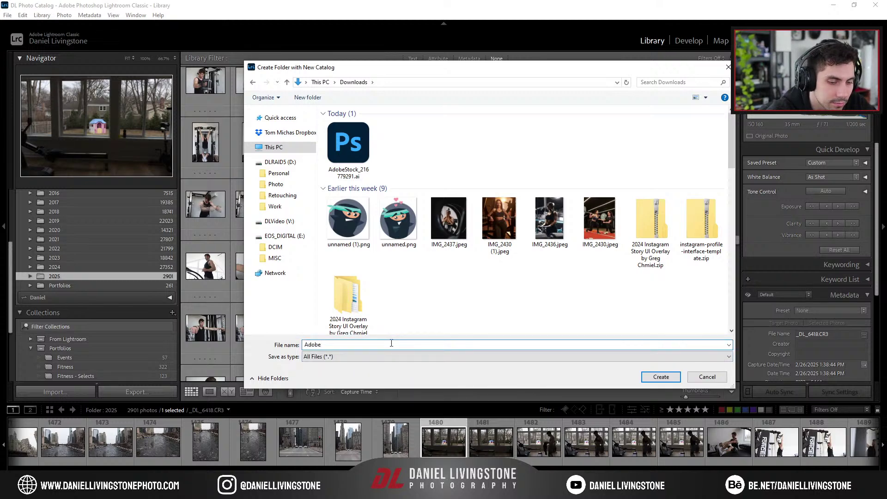
key(ctrl+a)
text(Light)
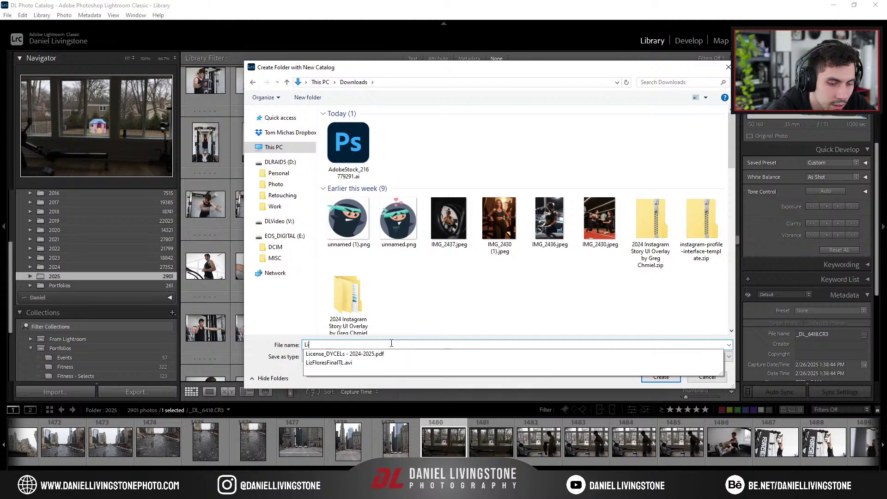
text(room New Catalog)
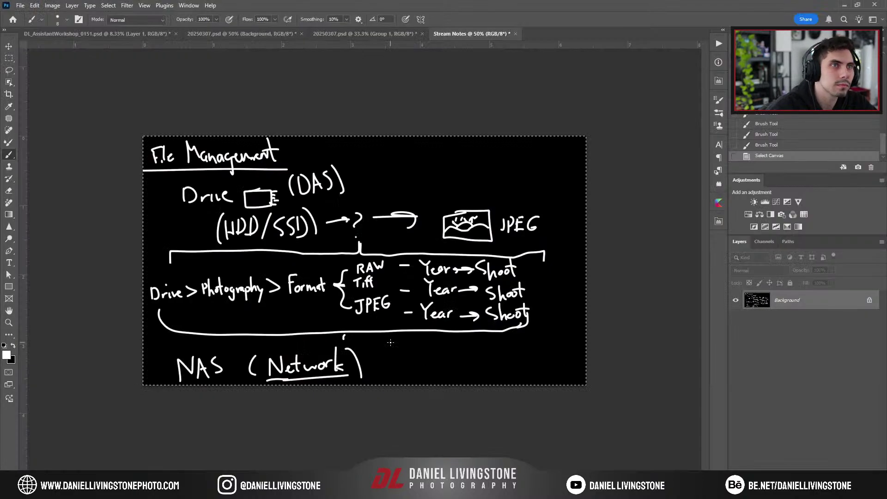
Close both 20250307.psd documents and DL_AssistantWorkshop_0151.psd without saving, keeping only Stream Notes open
click(378, 35)
click(422, 34)
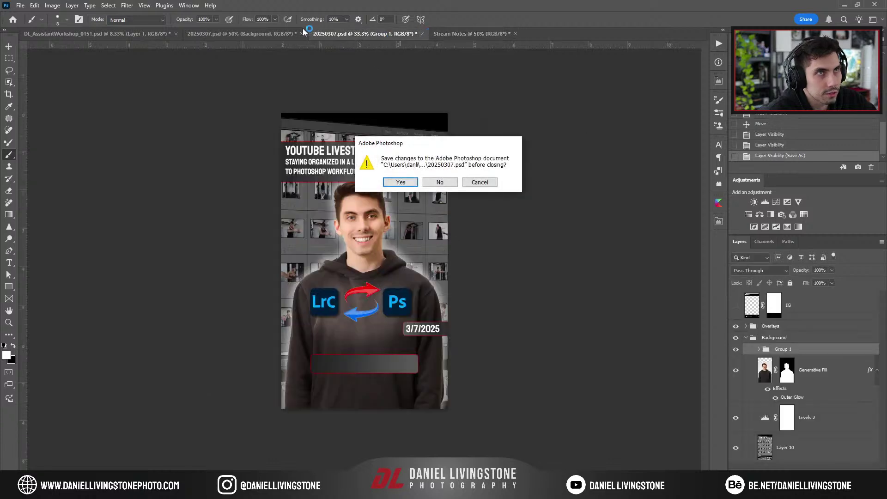
click(440, 182)
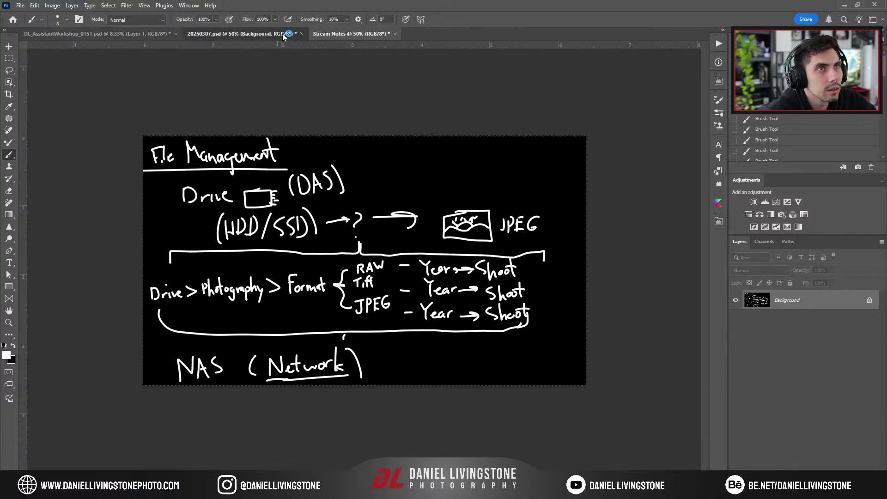
click(302, 33)
click(440, 181)
click(136, 33)
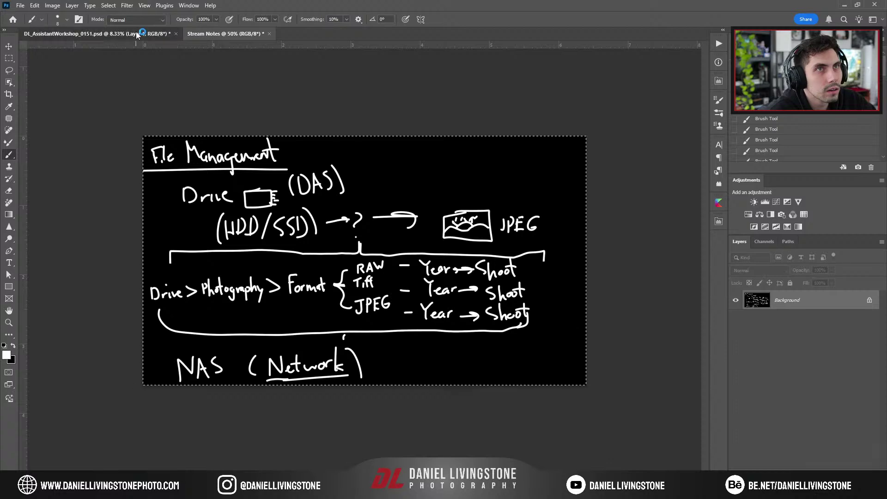
click(176, 34)
click(437, 183)
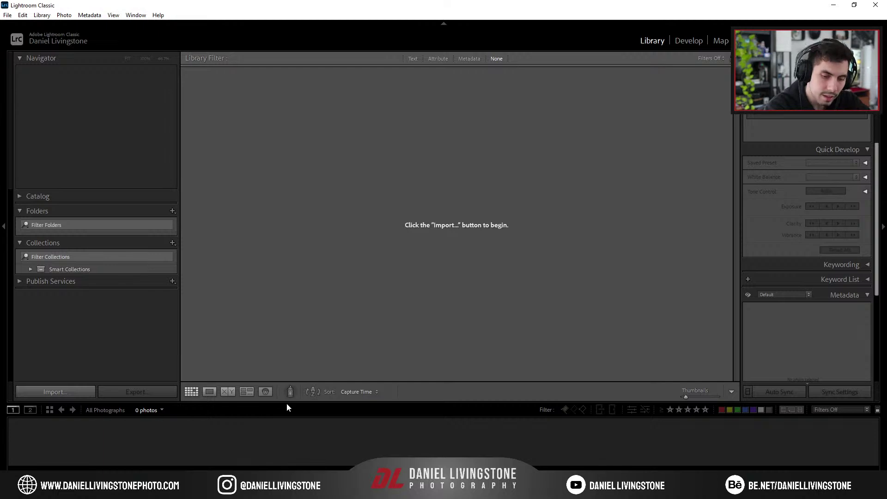
Switch back to Photoshop and fill the notes area below the underlined "File Management" heading with the background color to clear it
key(alt+Tab)
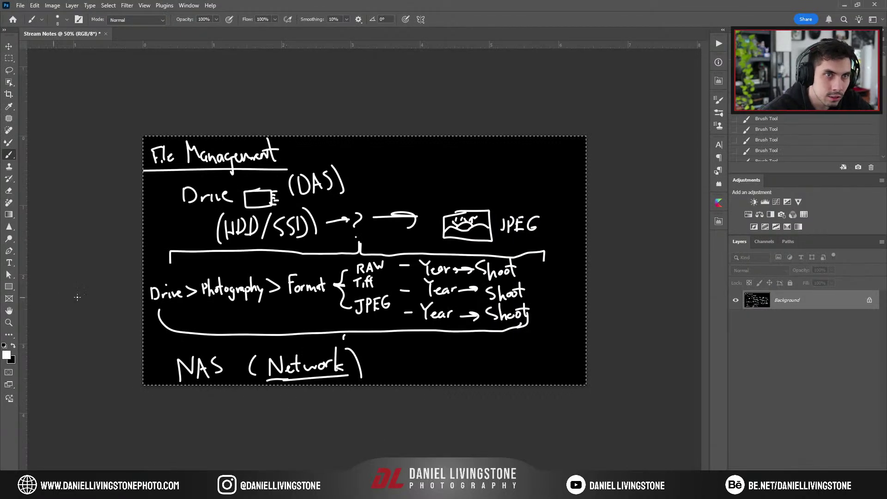
key(ctrl+d)
key(m)
drag(564, 422, 113, 182)
key(shift+BackSpace)
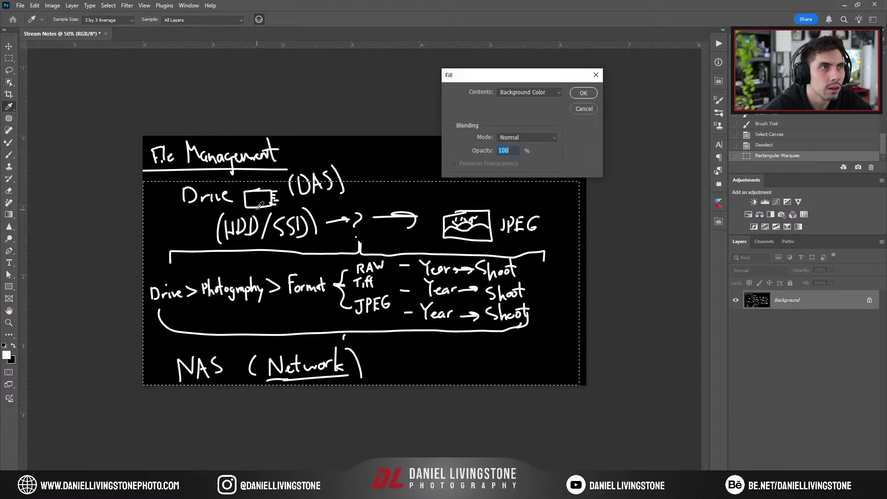
key(Return)
key(ctrl+d)
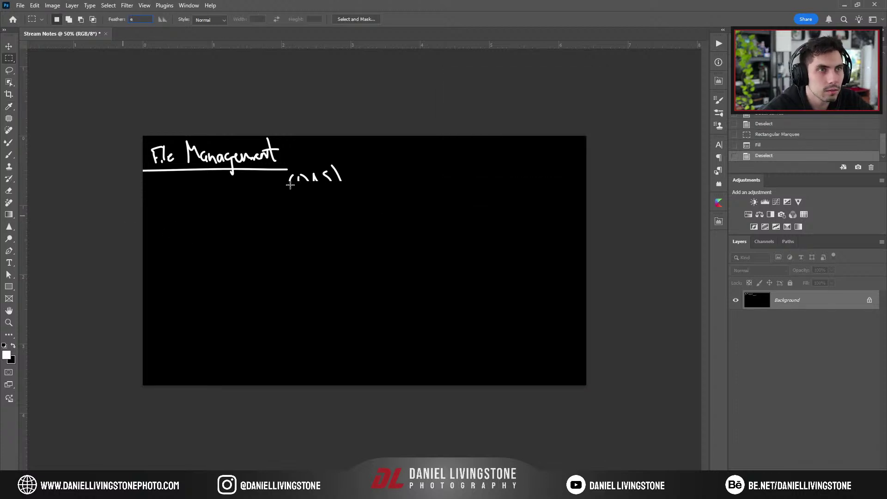
Erase the leftover strokes below the heading's underline and raise the eraser's hardness to its maximum
key(Return)
key(Return)
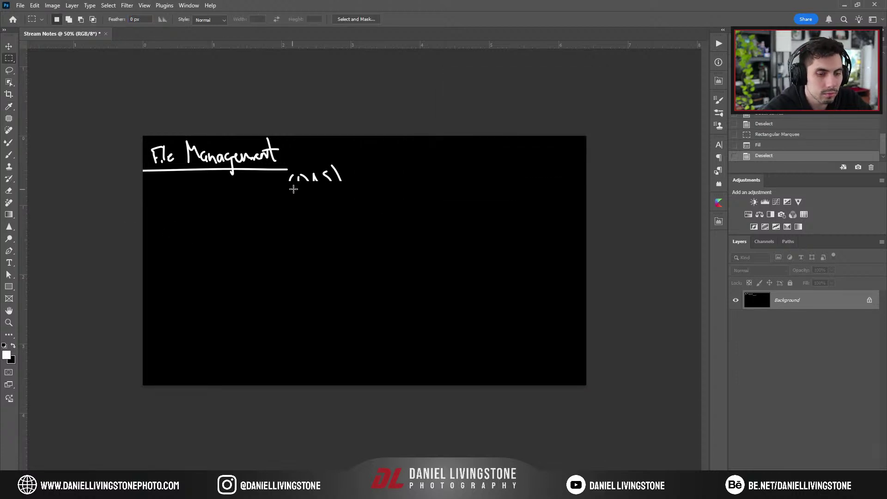
key(e)
mouse_move(295, 190)
mouse_down()
mouse_move(309, 179)
mouse_move(290, 183)
mouse_move(339, 182)
mouse_up()
click(67, 19)
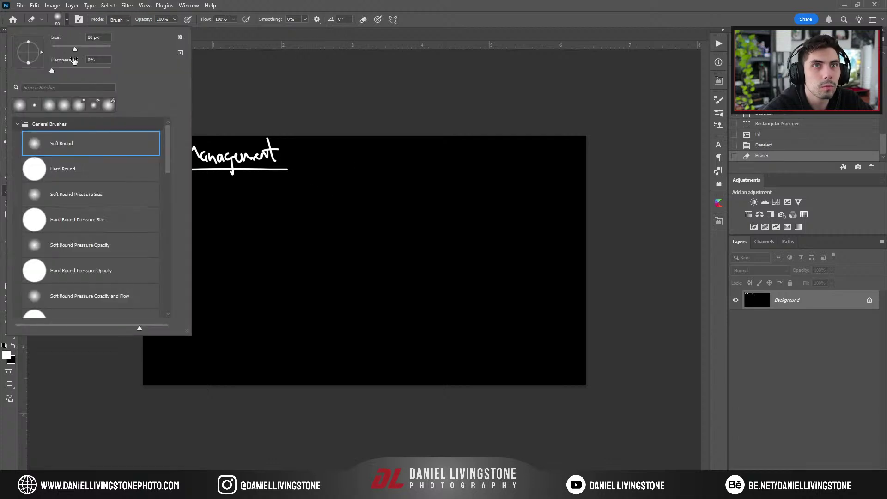
drag(58, 70, 110, 70)
click(69, 20)
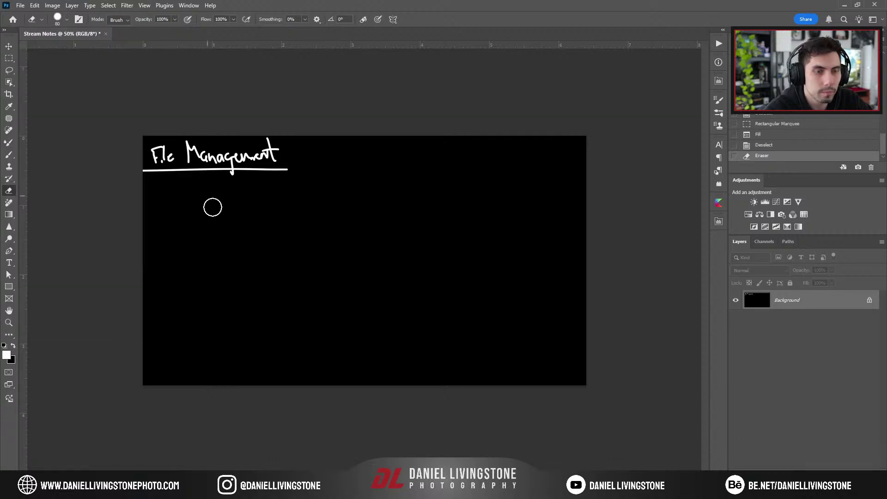
Handwrite "LR Catalog" with the white brush beneath the "File Management" heading
key(b)
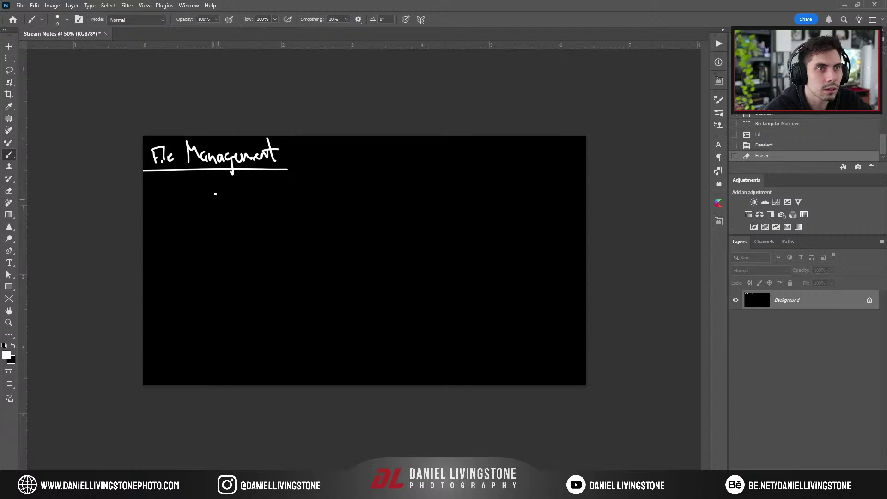
mouse_move(168, 189)
mouse_down()
mouse_move(168, 207)
mouse_move(179, 206)
mouse_up()
mouse_move(180, 190)
mouse_down()
mouse_move(189, 208)
mouse_move(217, 203)
mouse_up()
drag(227, 198, 236, 203)
drag(228, 192, 249, 203)
mouse_move(255, 197)
mouse_down()
mouse_move(253, 214)
mouse_move(244, 203)
mouse_move(253, 201)
mouse_up()
mouse_move(266, 192)
mouse_down()
mouse_move(258, 199)
mouse_move(267, 216)
mouse_up()
Erase the last letters of the handwritten "Catalog" and rewrite them with the brush
key(e)
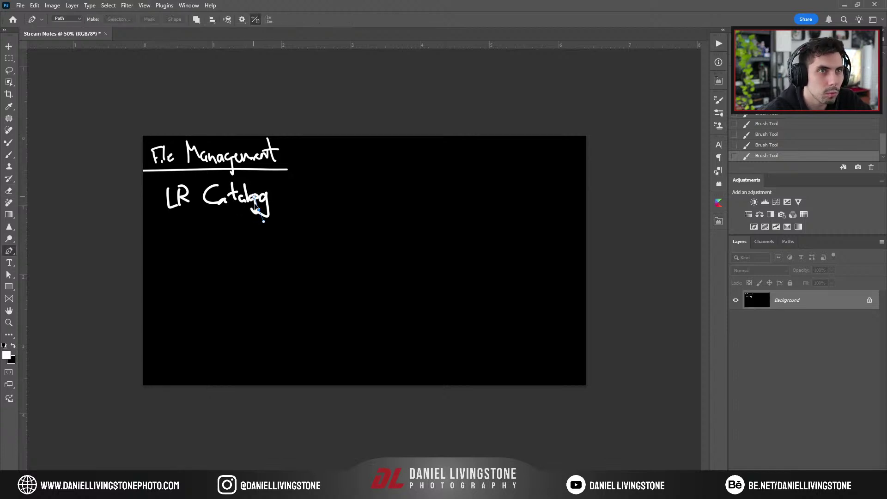
key(ctrl+z)
key(bracketleft)
key(bracketleft)
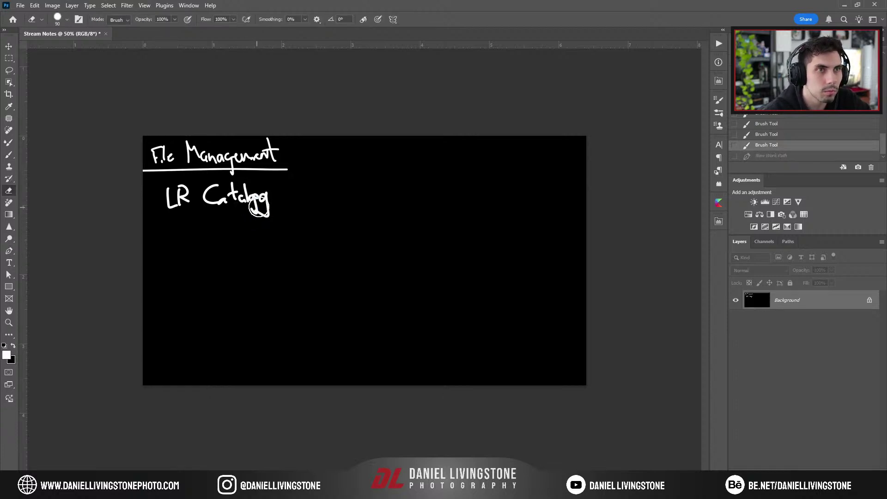
drag(269, 205, 252, 188)
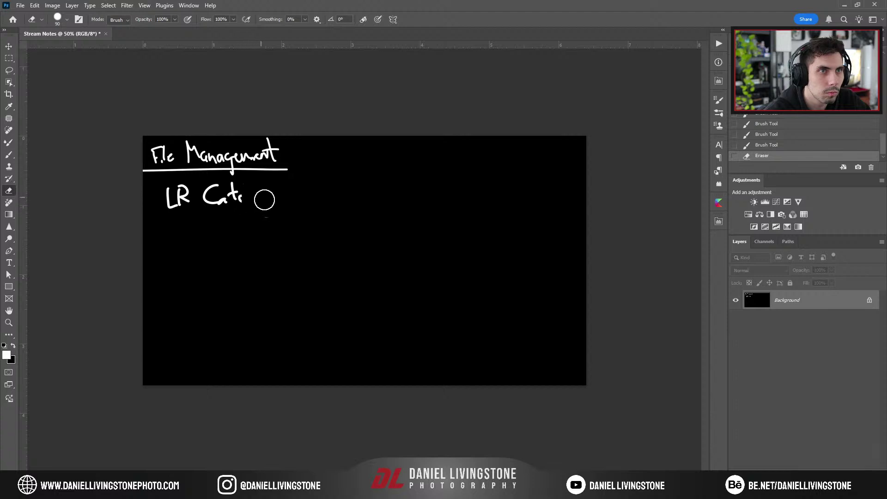
key(b)
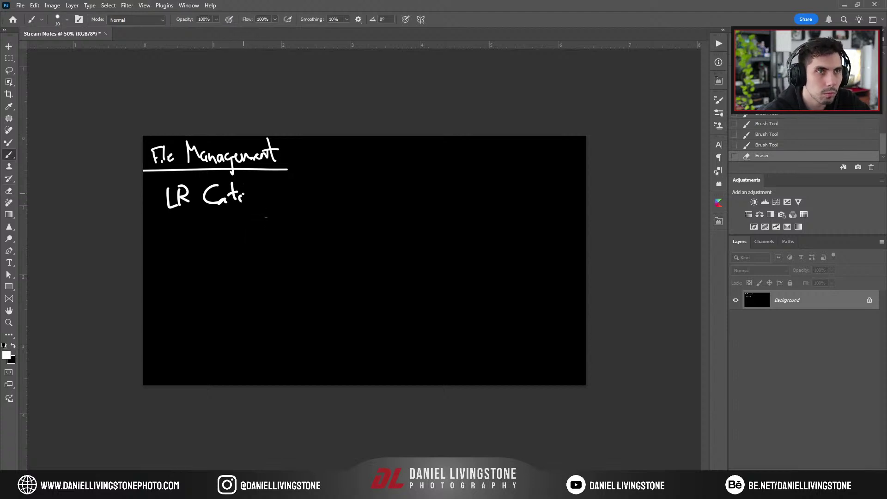
drag(244, 194, 253, 202)
mouse_move(258, 197)
mouse_down()
mouse_move(269, 197)
mouse_move(259, 213)
mouse_up()
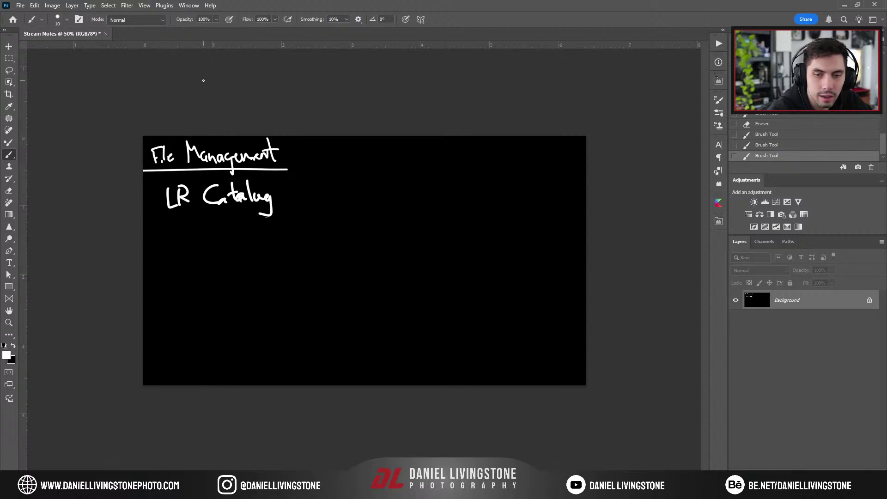
Draw an arrow from "LR Catalog" and handwrite "Directory" at its end
mouse_move(279, 194)
mouse_down()
mouse_move(327, 194)
mouse_move(335, 205)
mouse_up()
mouse_move(334, 184)
mouse_down()
mouse_move(338, 205)
mouse_move(375, 191)
mouse_move(380, 198)
mouse_up()
drag(382, 193, 386, 198)
mouse_move(383, 176)
mouse_down()
mouse_move(385, 199)
mouse_move(389, 185)
mouse_move(410, 200)
mouse_up()
drag(415, 190, 405, 220)
click(355, 181)
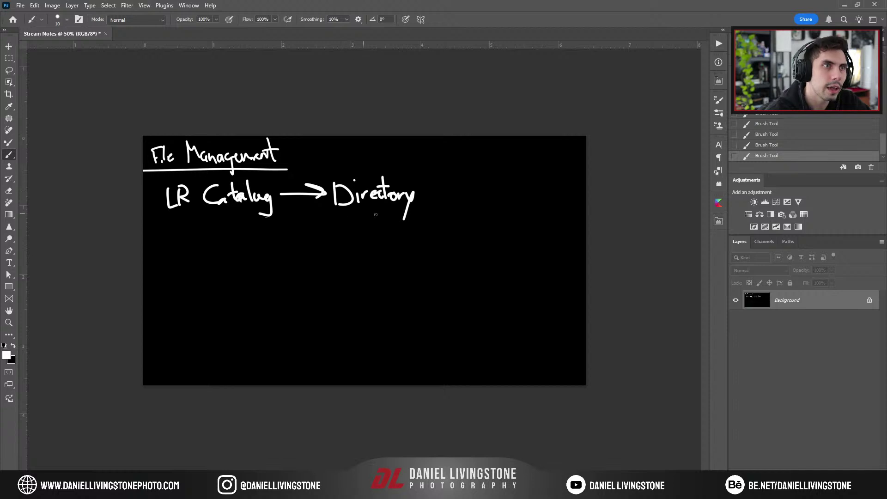
Draw a short downward arrow beneath "Directory" and handwrite "Pointing" below it
drag(351, 210, 350, 229)
drag(342, 222, 357, 224)
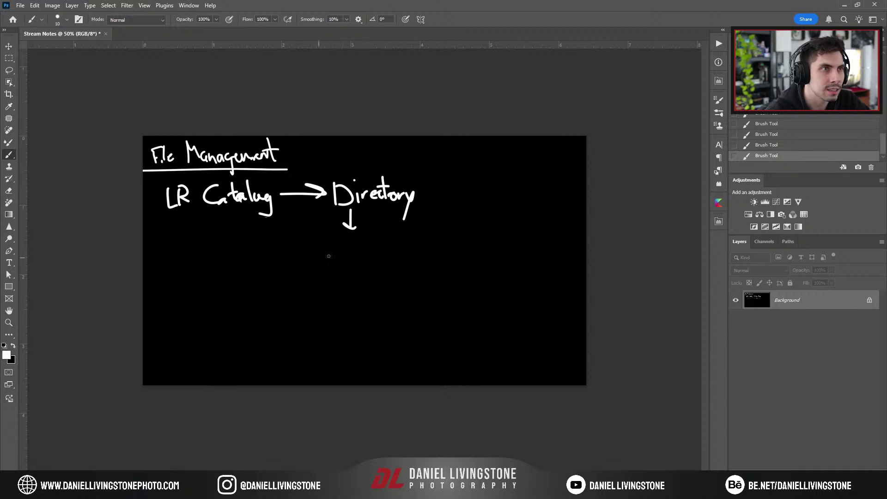
mouse_move(279, 248)
mouse_down()
mouse_move(278, 268)
mouse_move(279, 259)
mouse_up()
mouse_move(295, 267)
mouse_down()
mouse_move(315, 264)
mouse_move(281, 248)
mouse_move(270, 272)
mouse_move(272, 262)
mouse_move(293, 271)
mouse_up()
click(305, 266)
key(e)
key(b)
drag(294, 272, 306, 268)
mouse_move(307, 260)
mouse_down()
mouse_move(314, 258)
mouse_move(315, 271)
mouse_up()
mouse_move(317, 272)
mouse_down()
mouse_move(338, 260)
mouse_move(331, 279)
mouse_up()
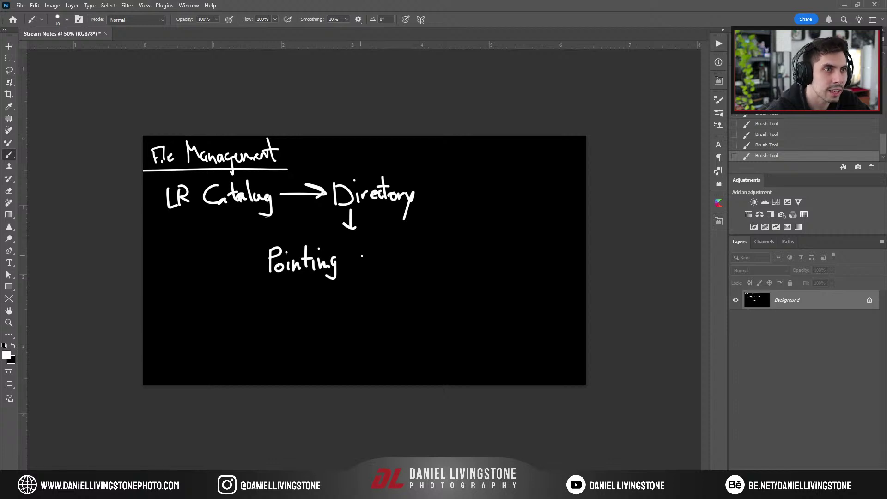
Sketch a pointing hand beside "Pointing" and handwrite "Files" where the finger points
mouse_move(365, 252)
mouse_down()
mouse_move(381, 268)
mouse_move(408, 249)
mouse_move(384, 241)
mouse_move(379, 250)
mouse_up()
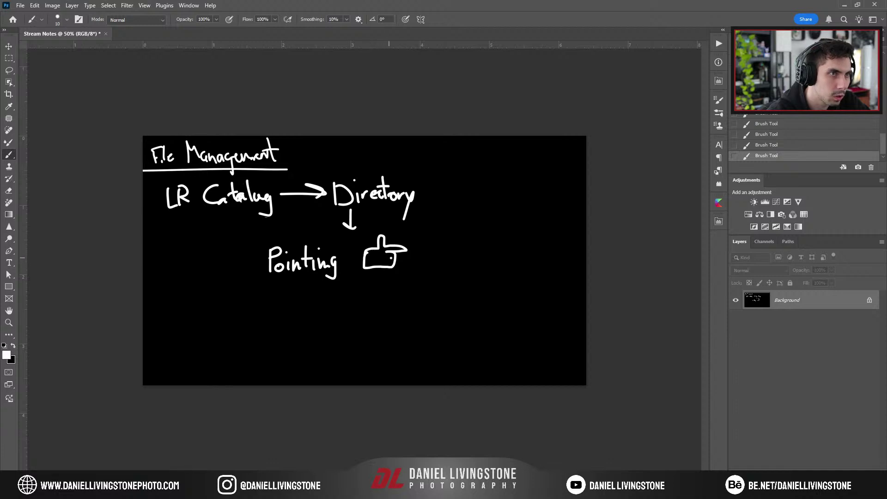
mouse_move(391, 257)
mouse_down()
mouse_move(380, 258)
mouse_move(389, 266)
mouse_move(365, 259)
mouse_up()
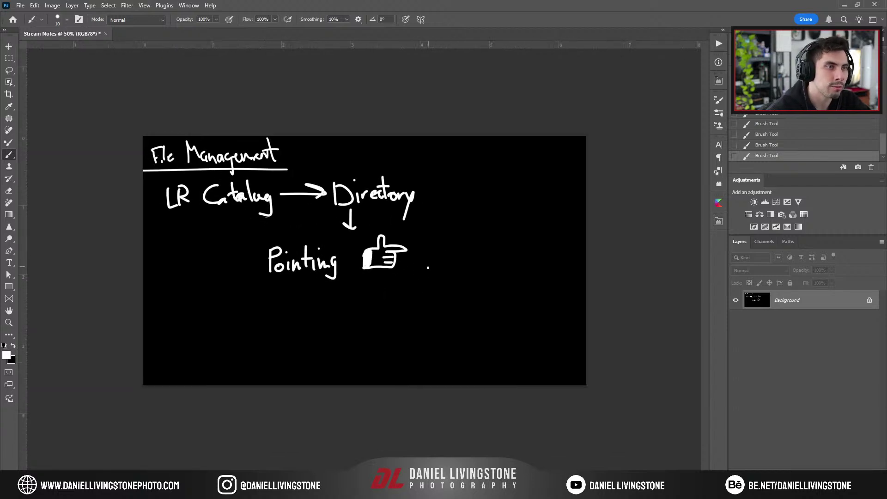
drag(426, 243, 425, 270)
mouse_move(424, 243)
mouse_down()
mouse_move(439, 241)
mouse_move(435, 268)
mouse_up()
mouse_move(445, 235)
mouse_down()
mouse_move(442, 264)
mouse_move(459, 265)
mouse_up()
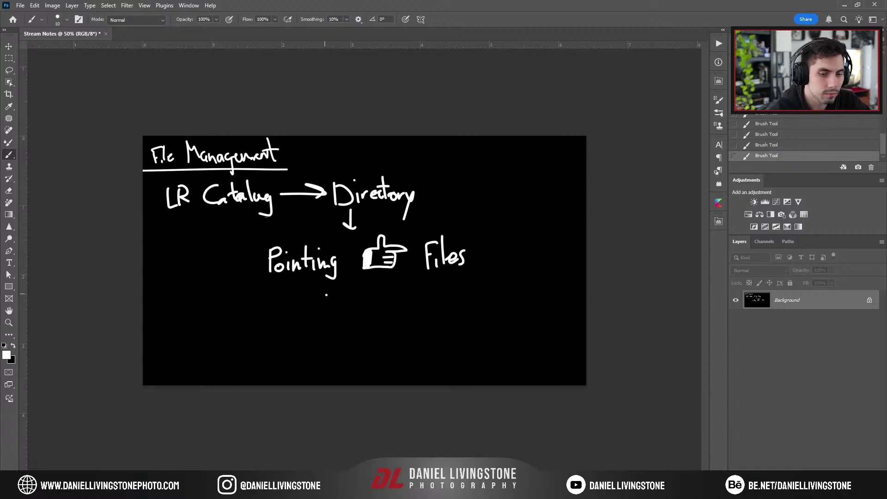
Erase the word "Pointing" and handwrite "Drive" in its place
key(e)
mouse_move(326, 268)
mouse_down()
mouse_move(309, 259)
mouse_move(267, 263)
mouse_move(310, 255)
mouse_move(288, 275)
mouse_move(296, 274)
mouse_move(312, 257)
mouse_move(286, 273)
mouse_up()
key(b)
mouse_move(286, 252)
mouse_down()
mouse_move(287, 274)
mouse_move(310, 258)
mouse_move(331, 253)
mouse_move(334, 263)
mouse_up()
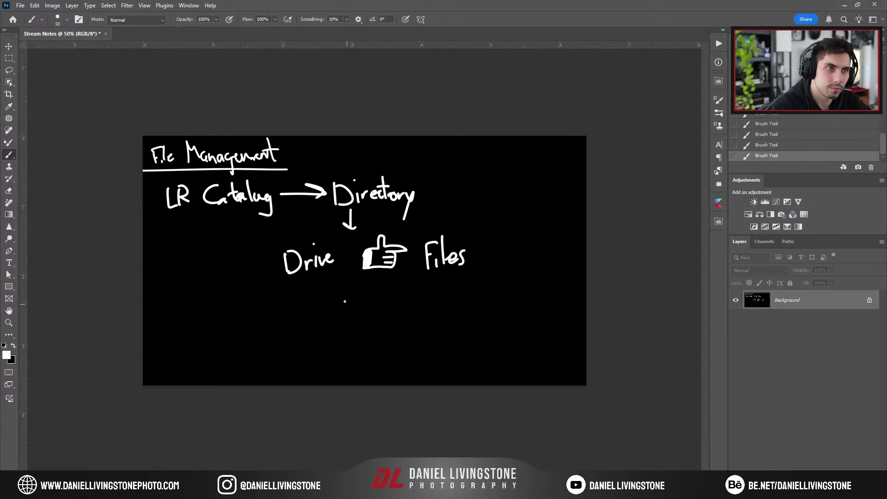
Handwrite "LR" below the pointing hand, redoing the R, and draw a small arrow up to the hand
drag(345, 285, 358, 302)
drag(358, 283, 371, 301)
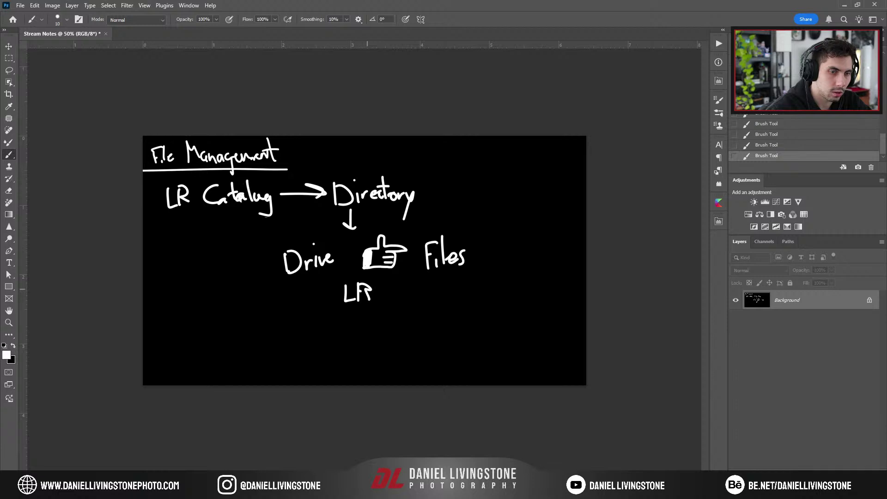
key(ctrl+z)
key(ctrl+z)
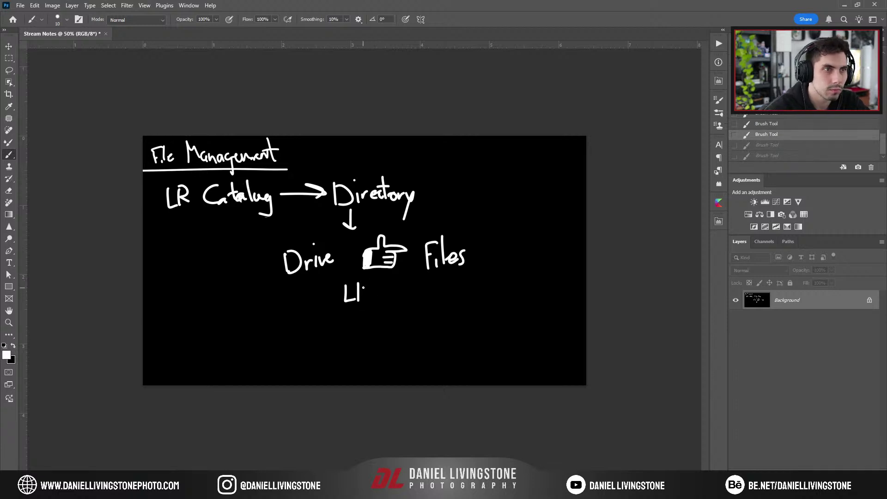
drag(360, 283, 370, 289)
mouse_move(370, 289)
mouse_down()
mouse_move(368, 301)
mouse_move(382, 281)
mouse_up()
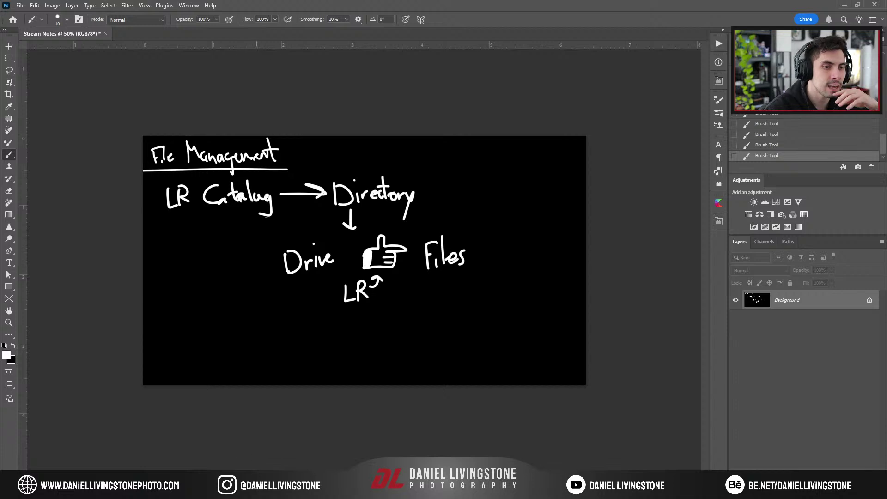
key(alt+Tab)
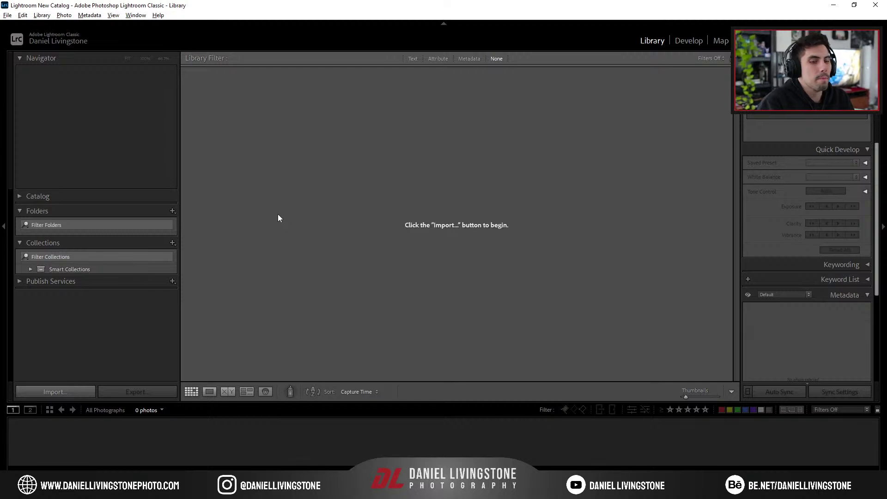
key(alt+Tab)
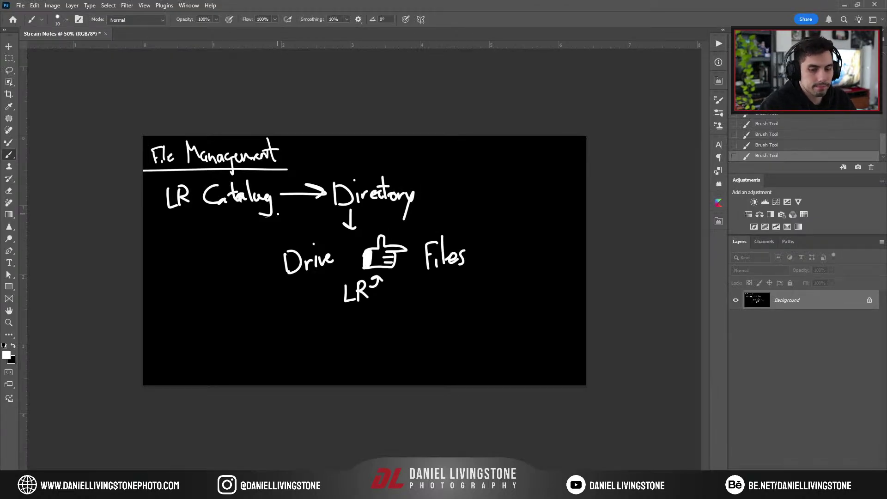
Erase the drawing below "Directory" with an enlarged eraser and redraw the arrowhead between "LR Catalog" and "Directory"
key(e)
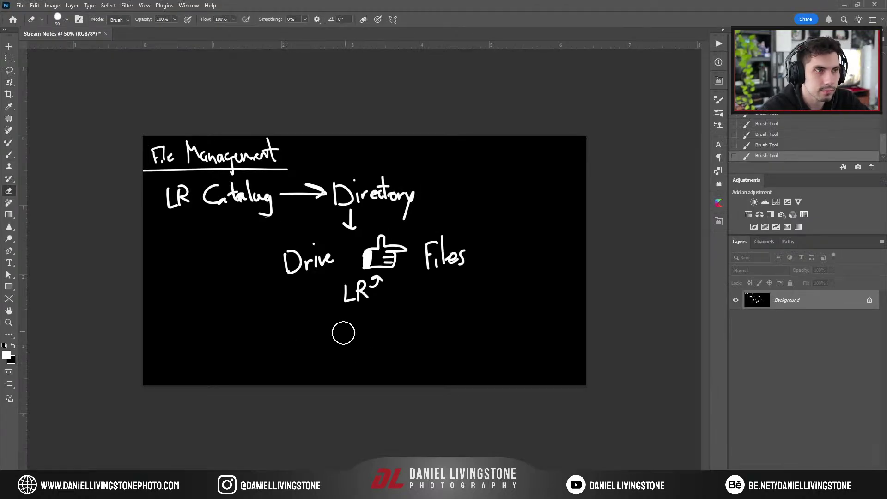
key(bracketright)
key(bracketright)
key(bracketright)
mouse_move(381, 295)
mouse_down()
mouse_move(346, 273)
mouse_move(508, 264)
mouse_move(370, 252)
mouse_move(347, 224)
mouse_up()
key(b)
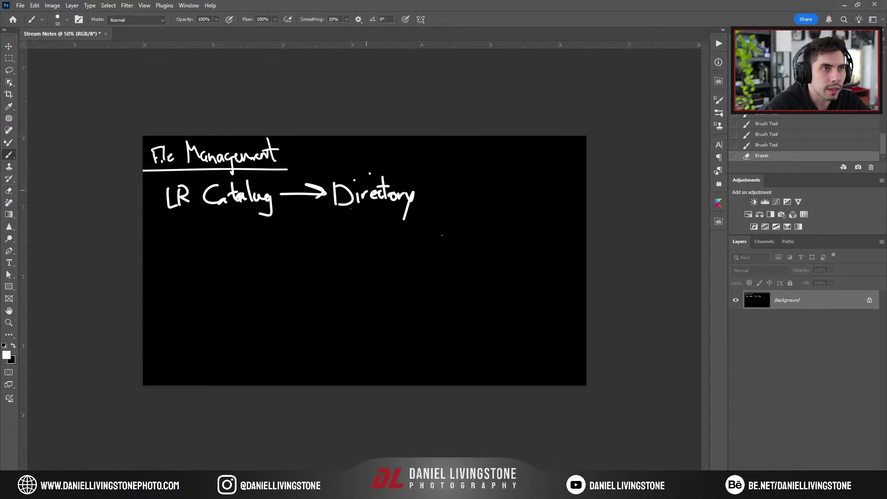
drag(323, 201, 312, 209)
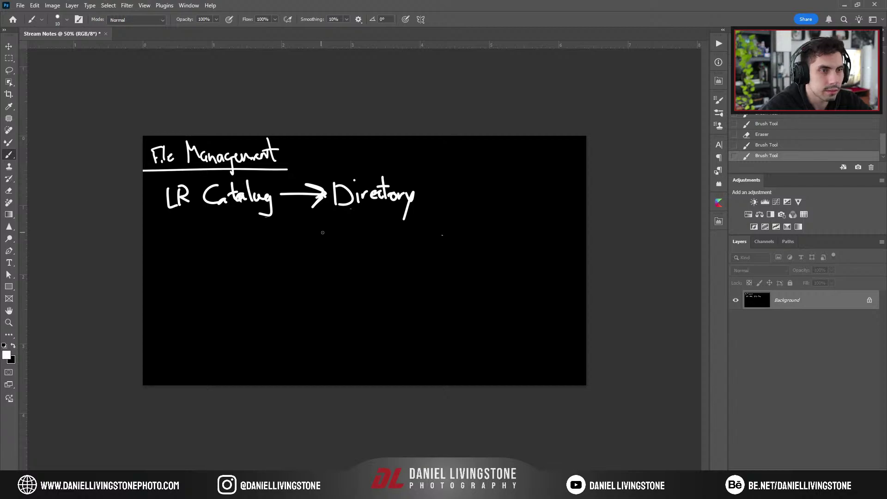
key(alt+Tab)
click(277, 9)
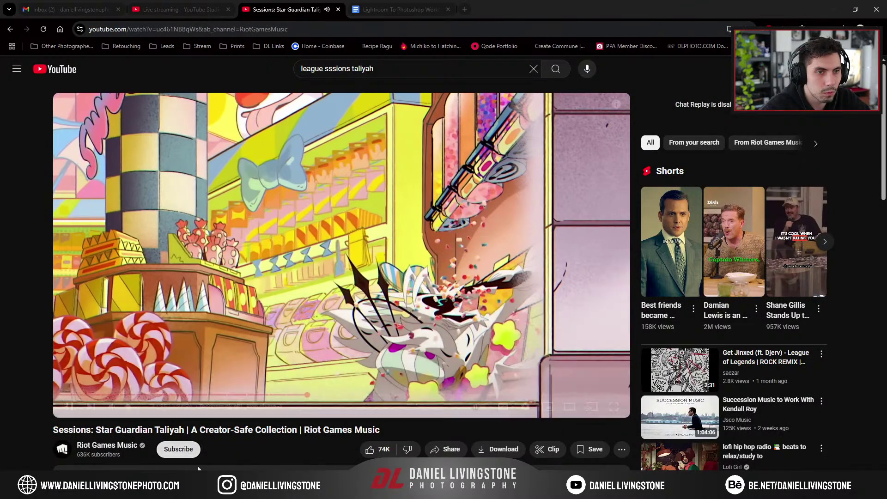
key(alt+Tab)
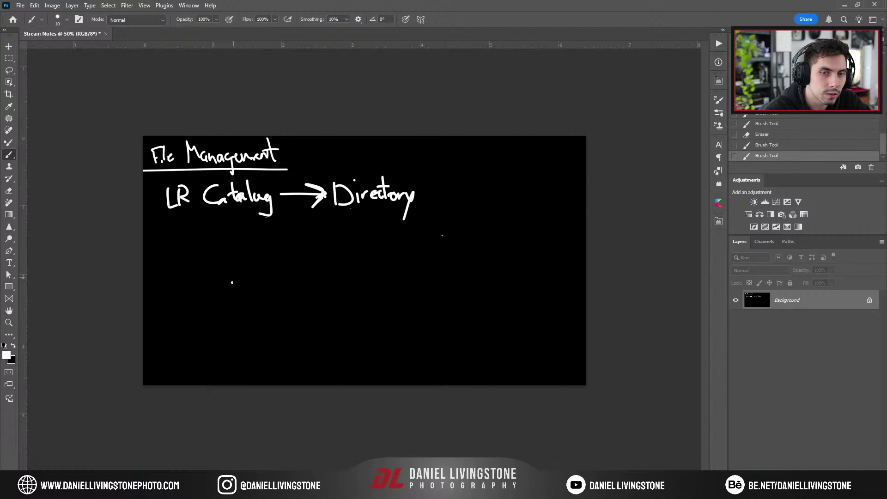
Handwrite "Catalog" in the empty area below "LR Catalog" and "Drive" lower down near the canvas's left edge
mouse_move(236, 270)
mouse_down()
mouse_move(234, 293)
mouse_move(248, 292)
mouse_up()
mouse_move(248, 267)
mouse_down()
mouse_move(251, 290)
mouse_move(275, 279)
mouse_move(280, 294)
mouse_up()
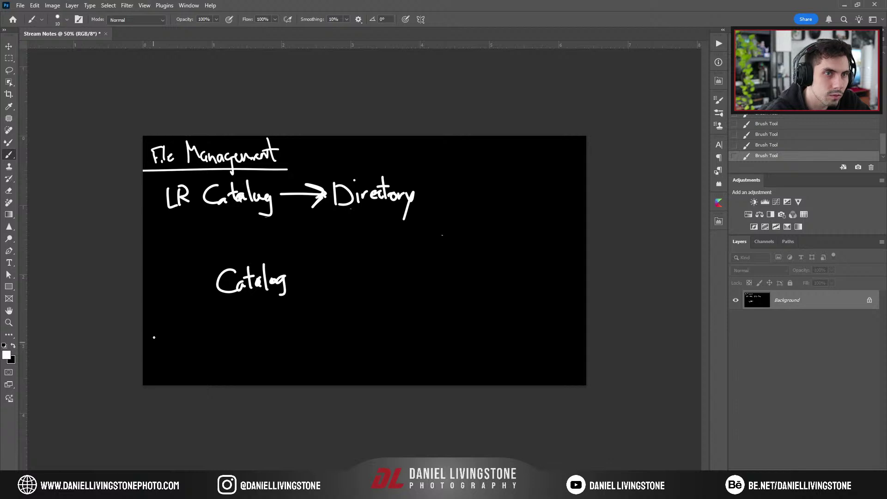
mouse_move(149, 328)
mouse_down()
mouse_move(157, 337)
mouse_move(192, 327)
mouse_up()
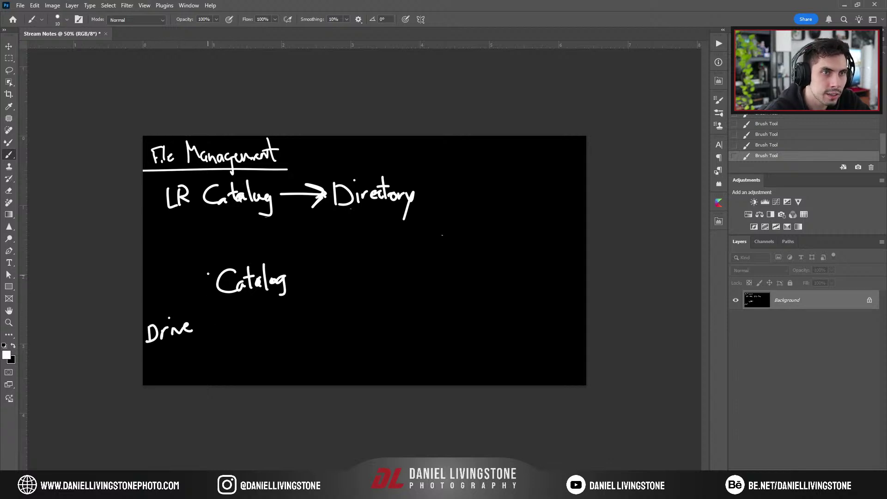
Draw large parentheses around the lower "Catalog" and sketch a hand pointing right beneath the word
drag(212, 267, 200, 338)
drag(294, 254, 304, 326)
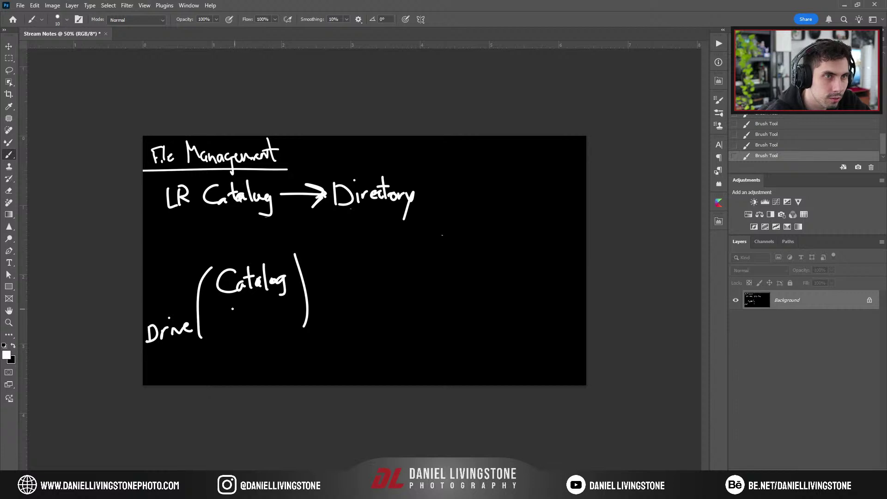
mouse_move(237, 306)
mouse_down()
mouse_move(243, 324)
mouse_move(262, 324)
mouse_move(272, 312)
mouse_move(256, 305)
mouse_move(282, 306)
mouse_move(255, 294)
mouse_move(238, 305)
mouse_move(257, 311)
mouse_up()
drag(269, 315, 254, 314)
drag(271, 319, 257, 320)
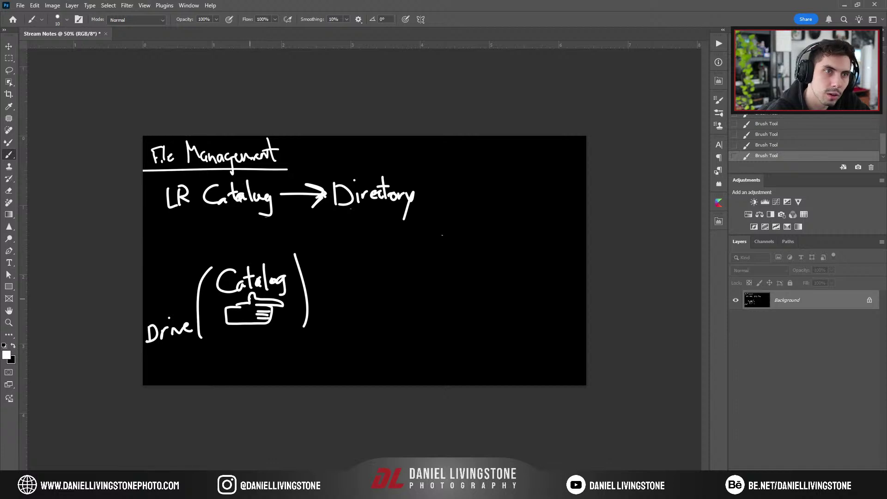
mouse_move(254, 289)
mouse_down()
mouse_move(245, 310)
mouse_move(231, 310)
mouse_up()
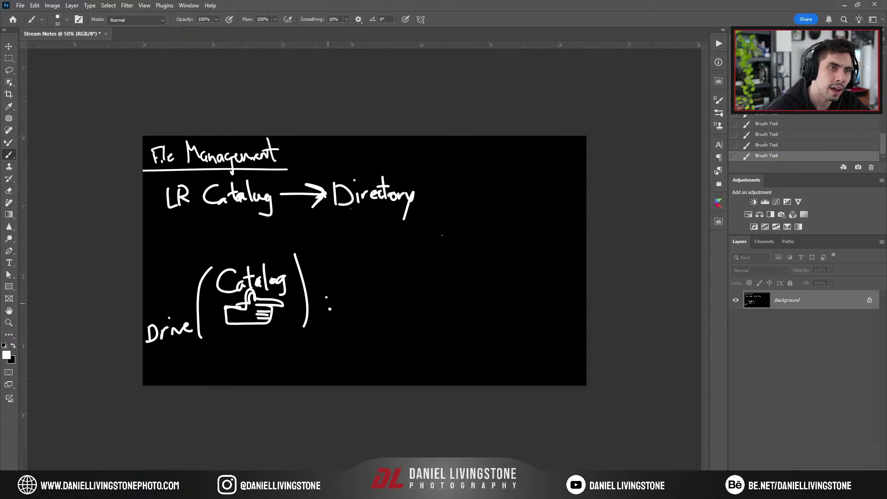
Handwrite "Photo Files" to the right of the parentheses and draw a curved arrow from "Drive" over "Catalog" to it
drag(324, 284, 326, 309)
drag(325, 285, 352, 308)
drag(358, 297, 359, 304)
mouse_move(363, 280)
mouse_down()
mouse_move(365, 307)
mouse_move(370, 290)
mouse_up()
drag(372, 294, 369, 301)
drag(330, 323, 333, 344)
mouse_move(329, 323)
mouse_down()
mouse_move(343, 319)
mouse_move(347, 342)
mouse_move(359, 332)
mouse_move(368, 338)
mouse_up()
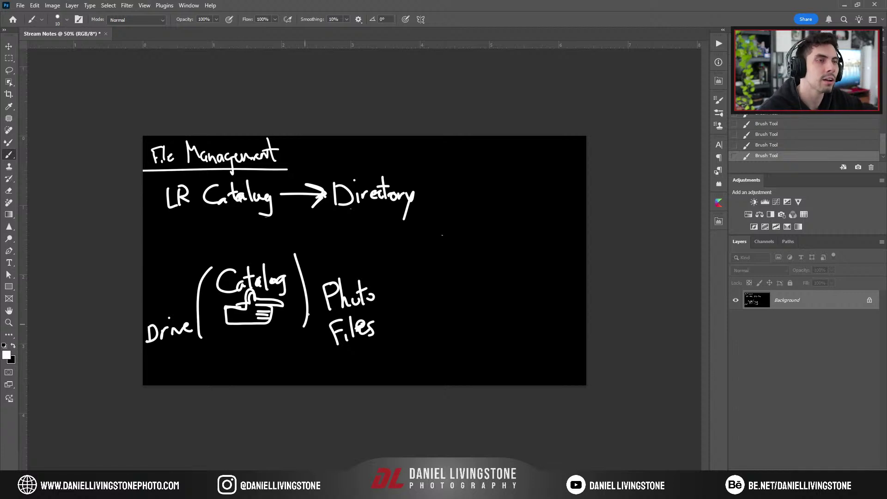
mouse_move(174, 297)
mouse_down()
mouse_move(287, 243)
mouse_move(318, 259)
mouse_move(308, 278)
mouse_up()
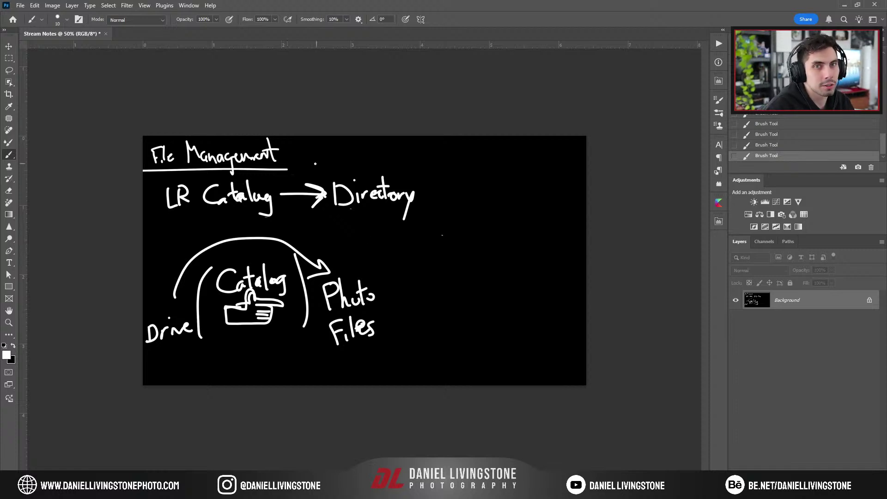
Draw an arrow from "Directory" to a handwritten "Post-Process" and add a long arrow beneath them pointing back left
mouse_move(425, 195)
mouse_down()
mouse_move(447, 192)
mouse_move(458, 211)
mouse_move(490, 185)
mouse_up()
mouse_move(474, 207)
mouse_down()
mouse_move(488, 198)
mouse_move(492, 206)
mouse_move(479, 206)
mouse_move(481, 190)
mouse_up()
key(e)
key(b)
drag(489, 199, 489, 200)
drag(502, 194, 495, 204)
drag(507, 175, 509, 197)
drag(501, 186, 522, 190)
mouse_move(524, 175)
mouse_down()
mouse_move(525, 204)
mouse_move(532, 187)
mouse_up()
drag(530, 190, 539, 198)
mouse_move(548, 189)
mouse_down()
mouse_move(545, 199)
mouse_move(559, 197)
mouse_up()
drag(564, 184, 565, 196)
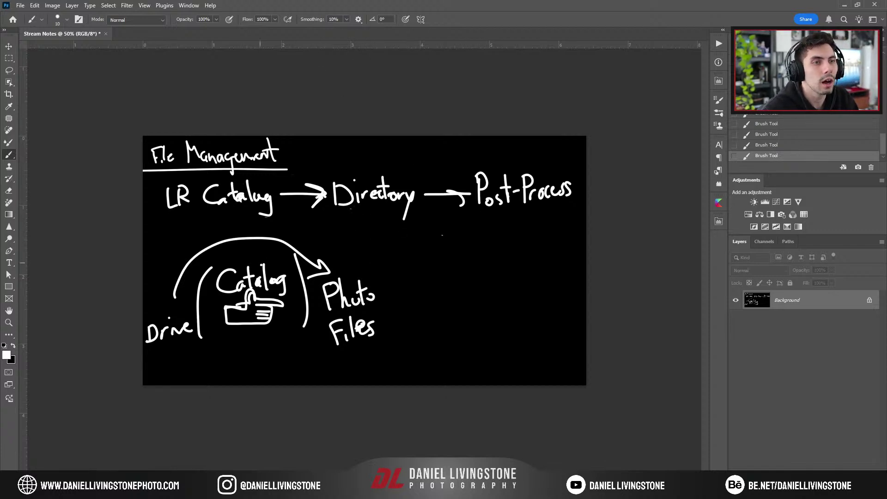
drag(341, 243, 466, 221)
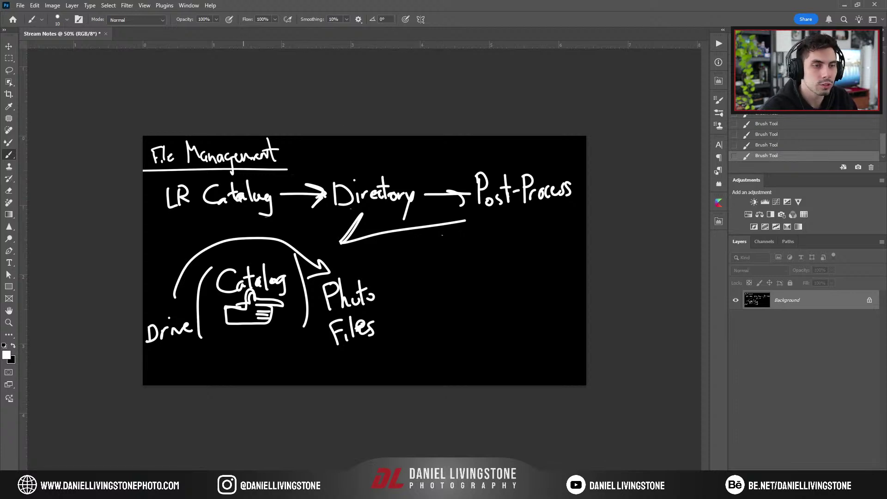
Switch to Lightroom Classic and open the import window for photos and video
key(alt+Tab)
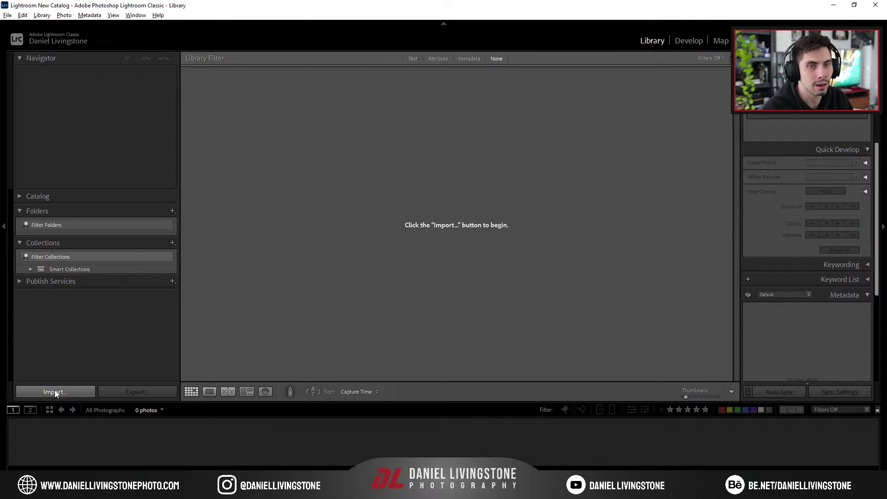
click(7, 15)
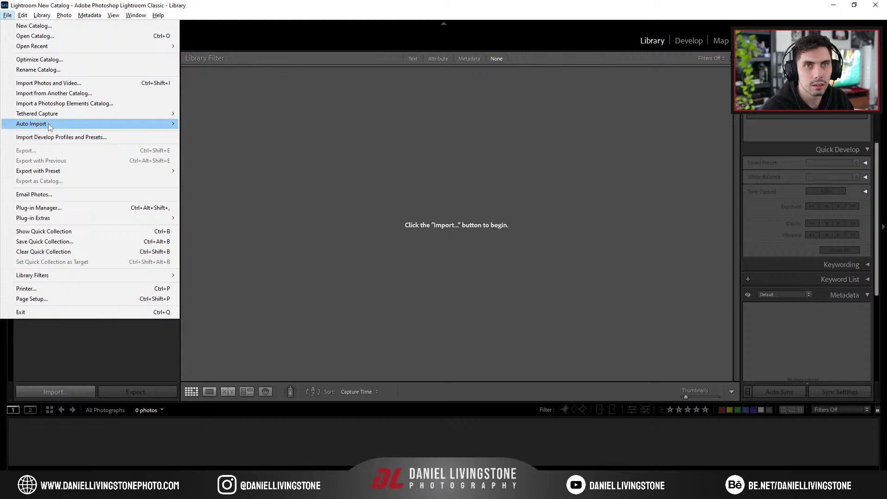
click(79, 85)
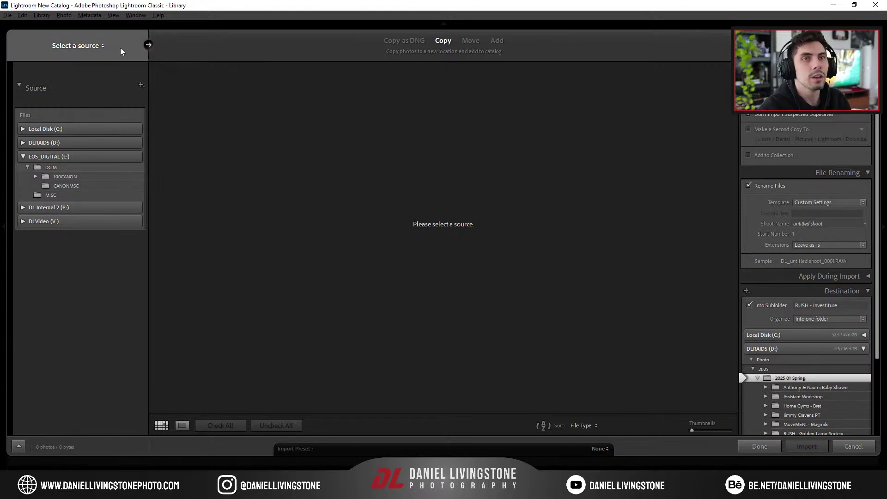
Examine the source choices and the drives available for the import
click(92, 46)
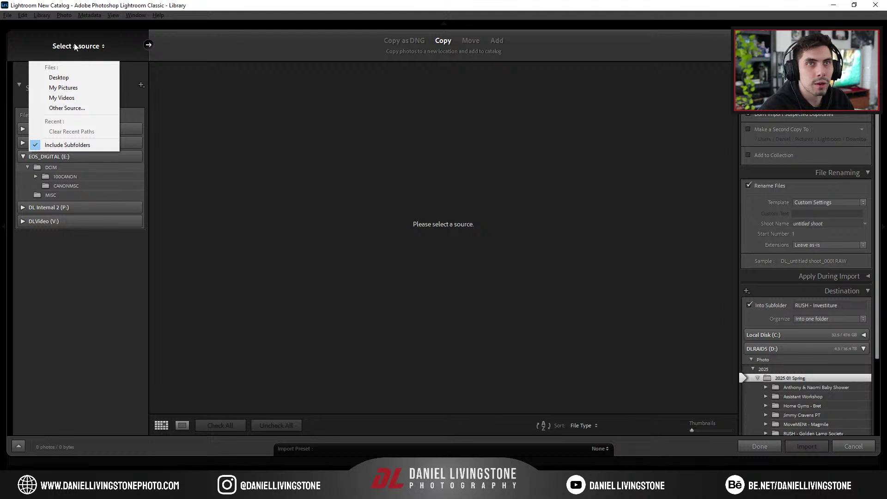
click(99, 269)
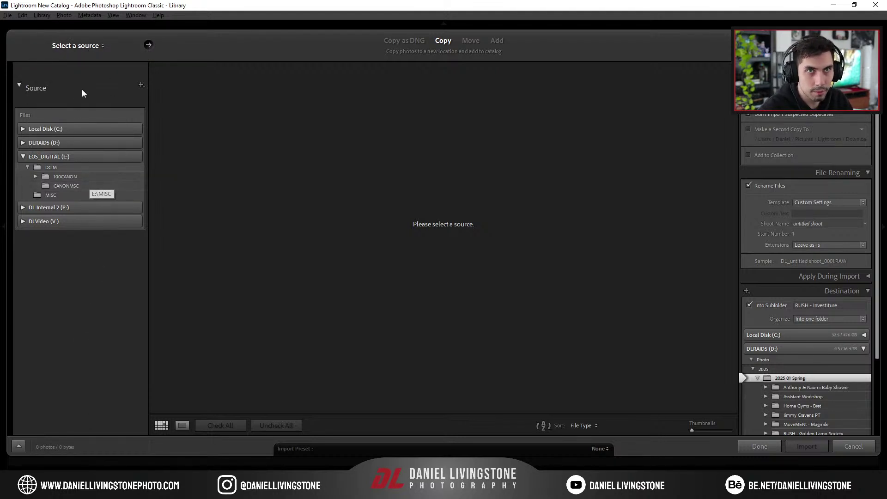
click(93, 46)
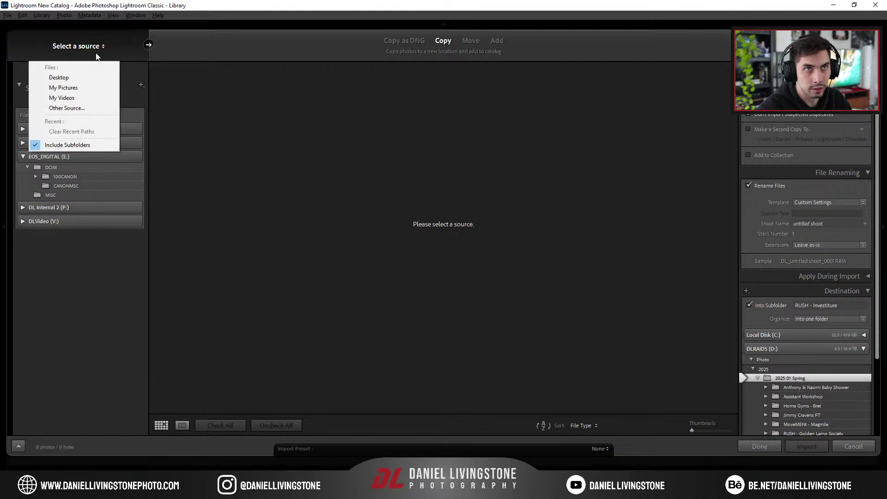
click(90, 298)
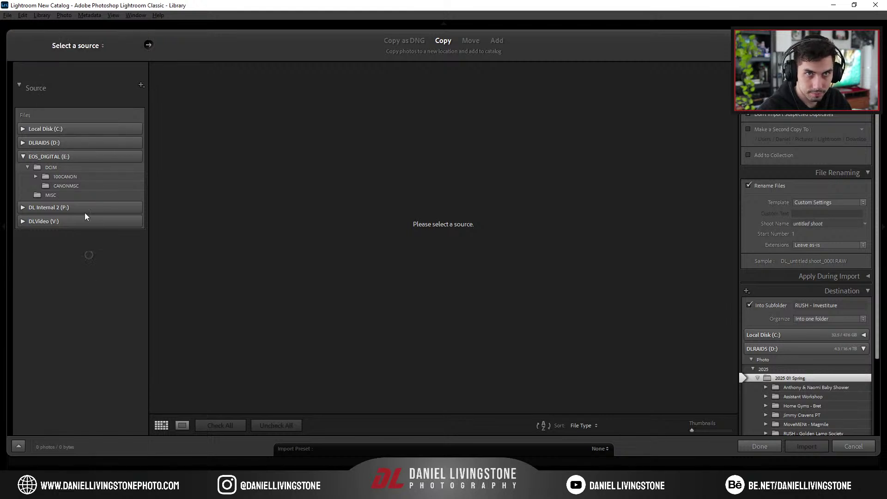
click(19, 86)
click(19, 86)
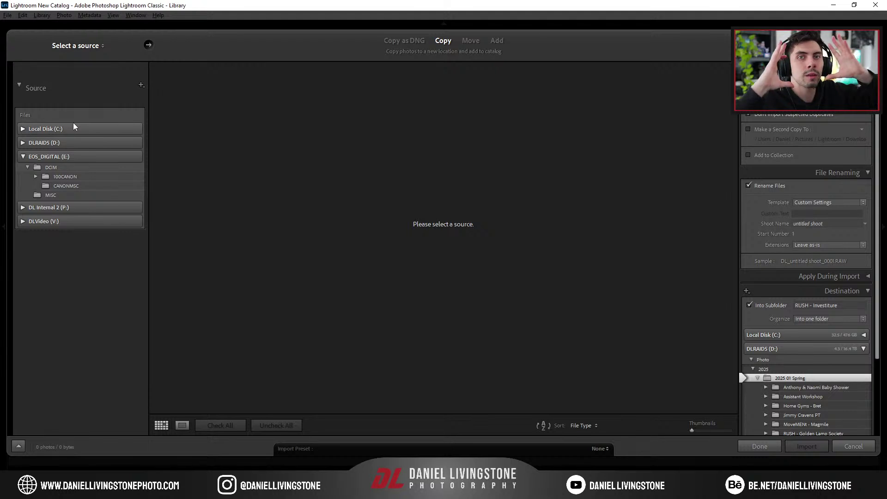
click(77, 46)
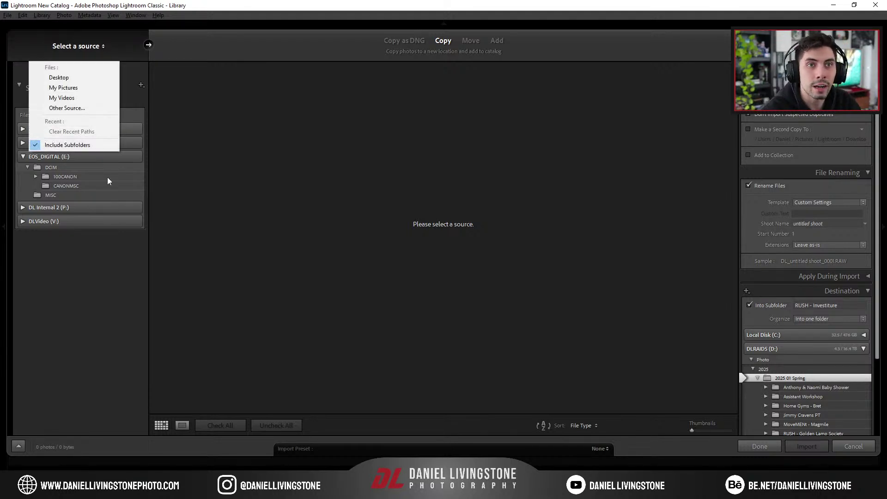
click(81, 257)
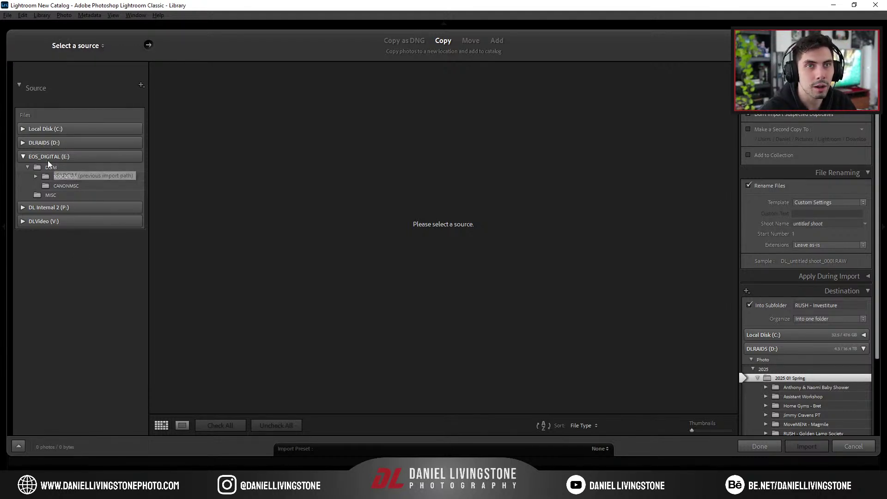
Set the 100CANON folder on EOS_DIGITAL (E:) as the import source and uncheck all its photos
click(64, 177)
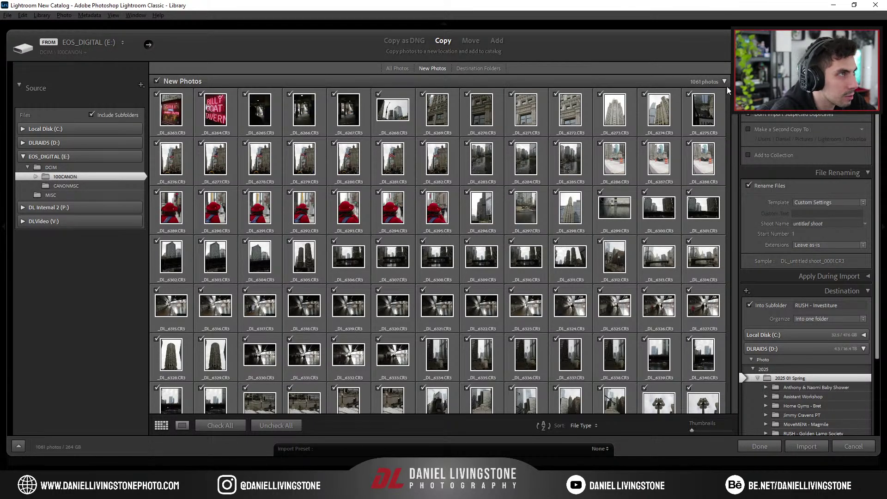
scroll(369, 392, down, 5)
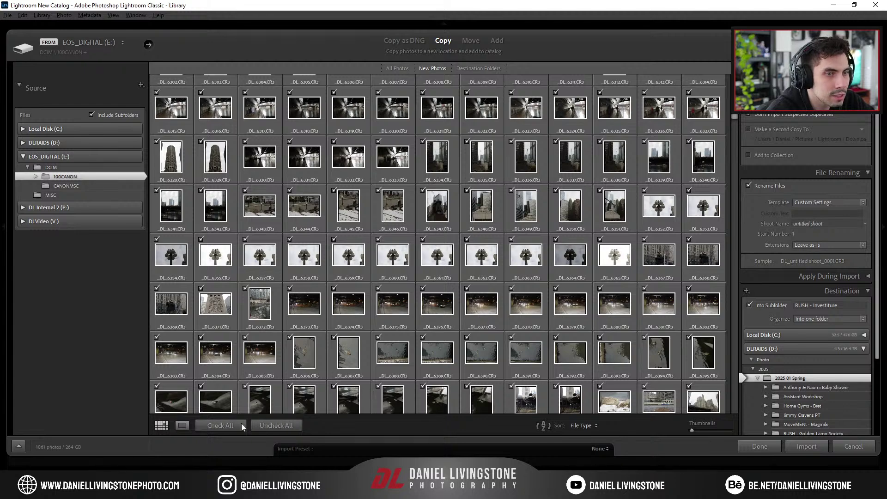
click(268, 426)
Select the gym photos from _DL_6455.CR3 through _DL_6851.CR3 and check them for import
scroll(410, 292, down, 15)
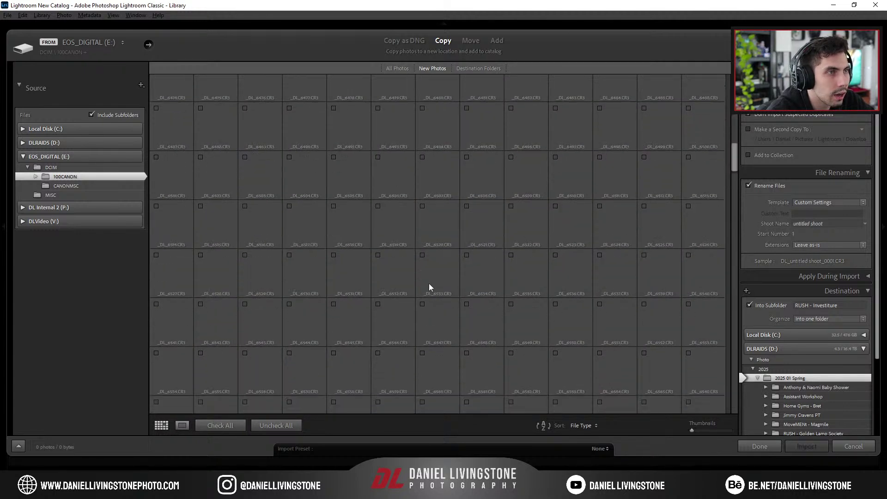
scroll(428, 277, up, 5)
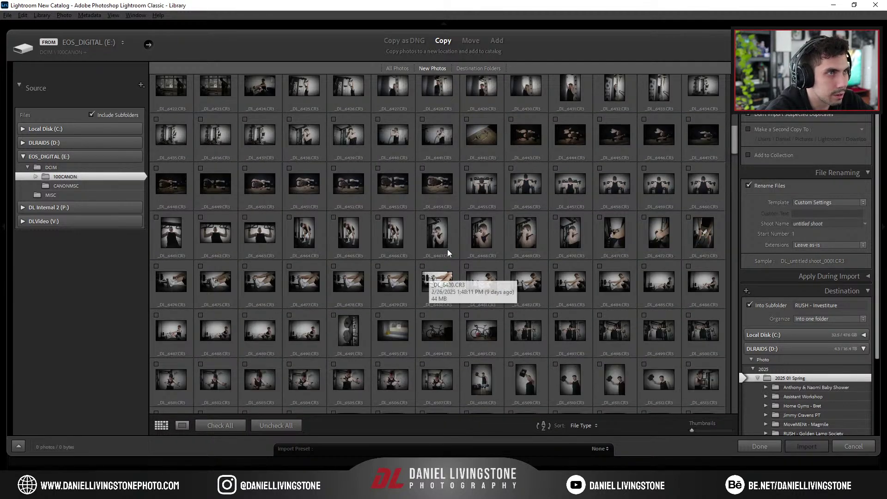
scroll(481, 198, down, 20)
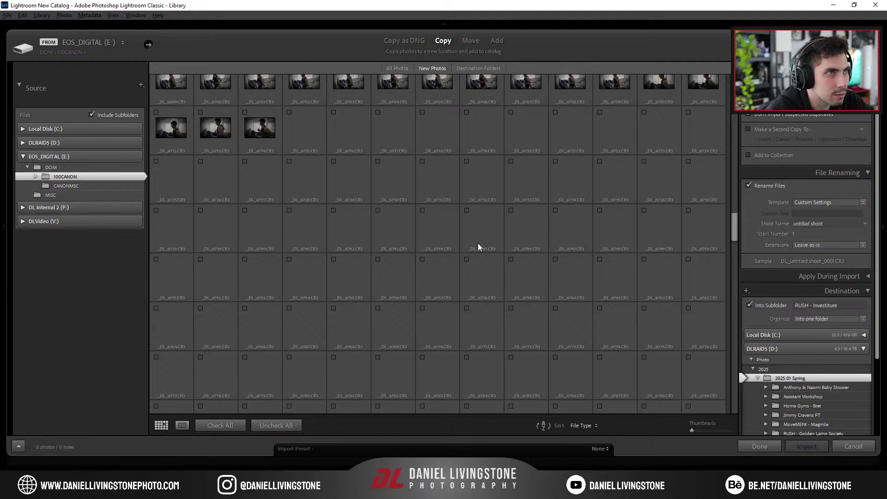
scroll(478, 243, down, 12)
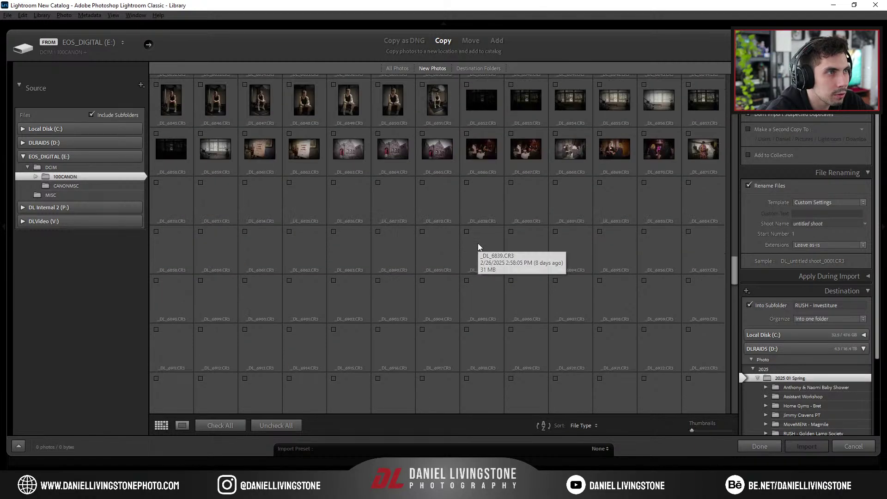
scroll(478, 243, up, 5)
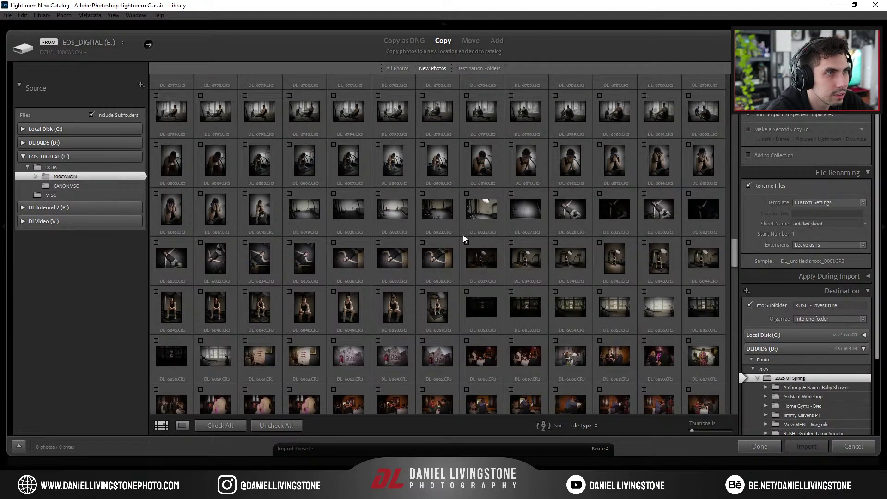
shift+click(428, 308)
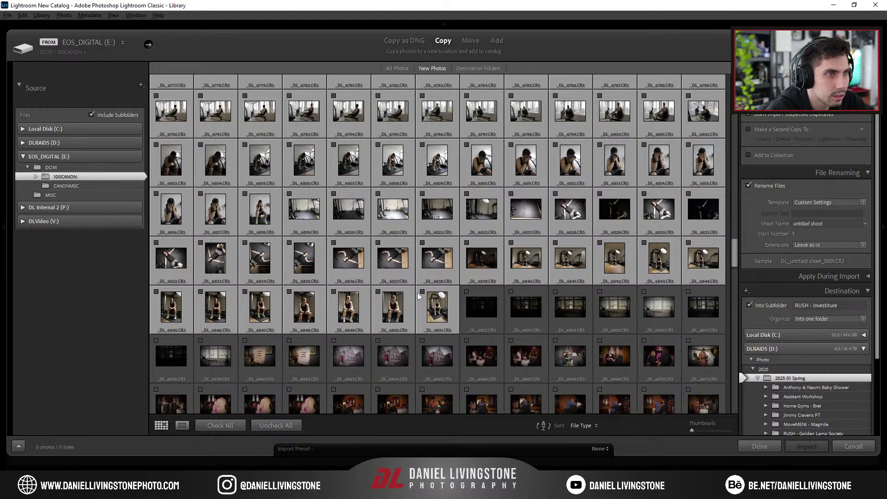
click(421, 292)
Review the checked range of photos and sort the import grid by Capture Time
scroll(529, 223, up, 20)
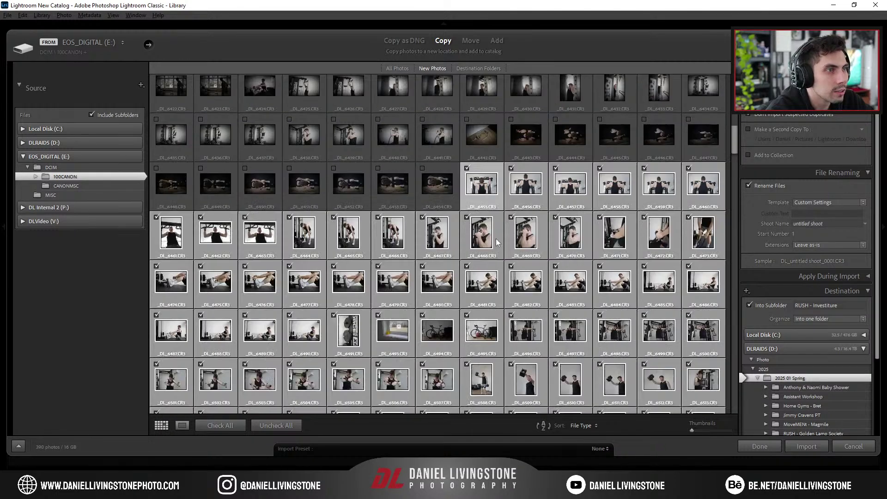
scroll(496, 239, down, 4)
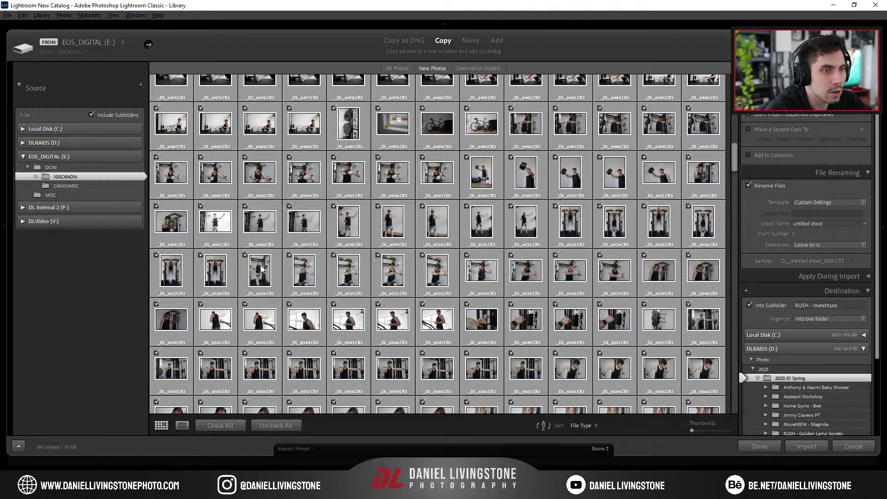
scroll(397, 300, down, 20)
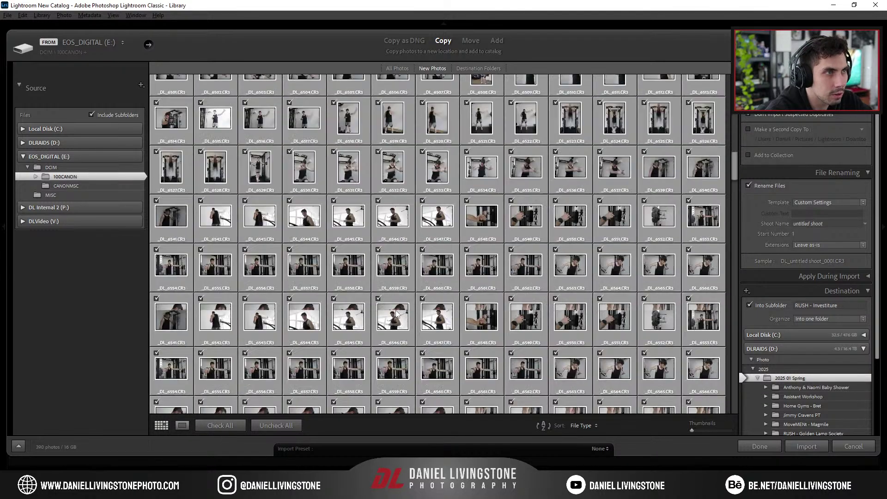
scroll(401, 284, up, 20)
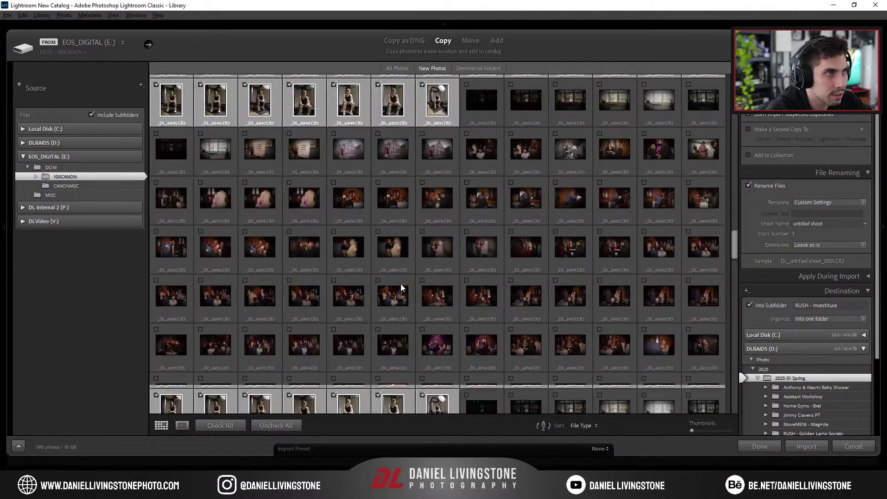
scroll(402, 287, up, 10)
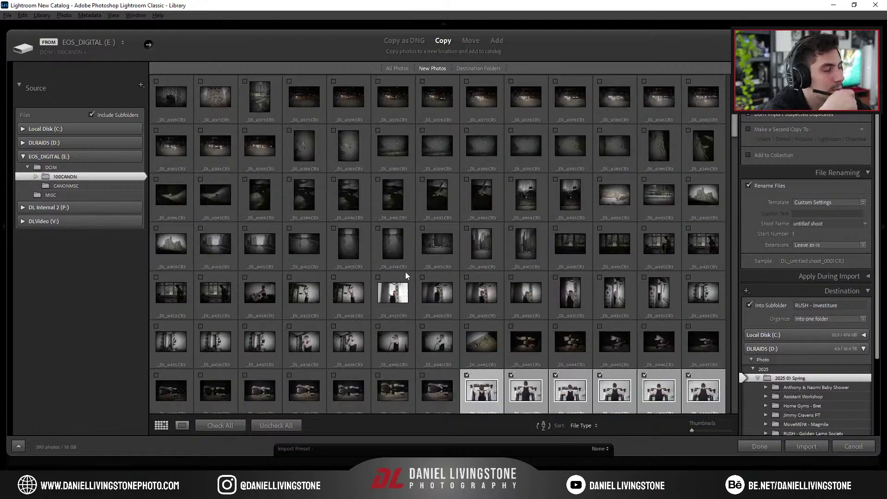
scroll(419, 281, up, 6)
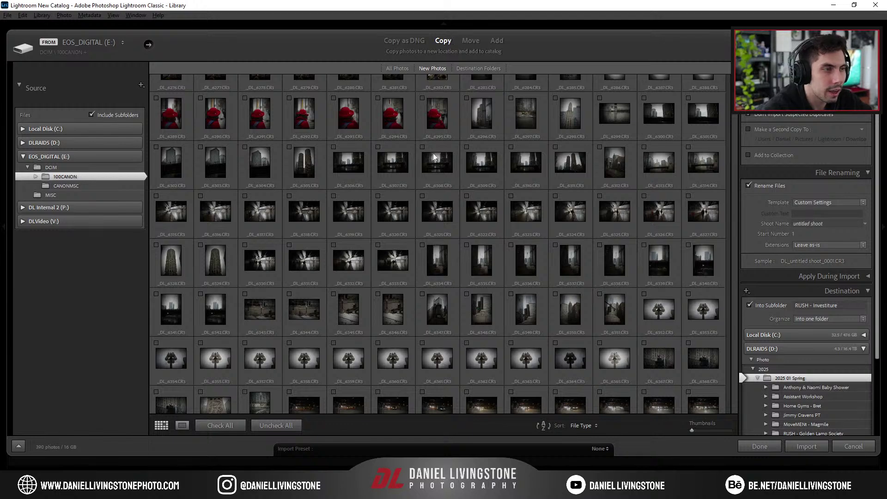
click(583, 425)
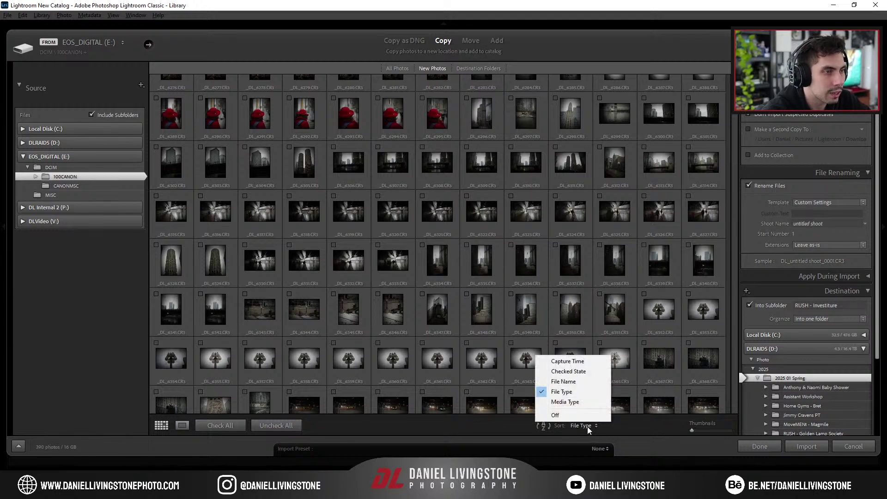
click(581, 362)
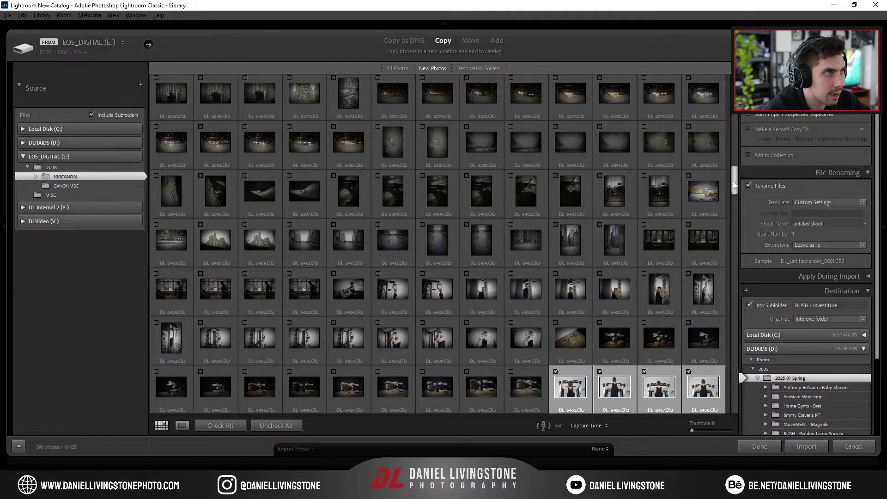
Look through the sorted photos and bring the full list of Destination folders into view
drag(733, 181, 710, 428)
scroll(713, 403, up, 15)
drag(735, 243, 732, 207)
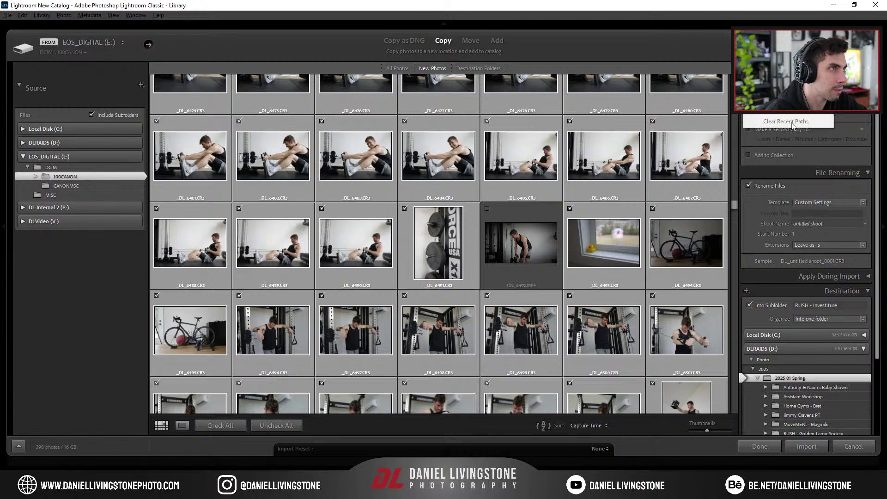
scroll(813, 185, down, 5)
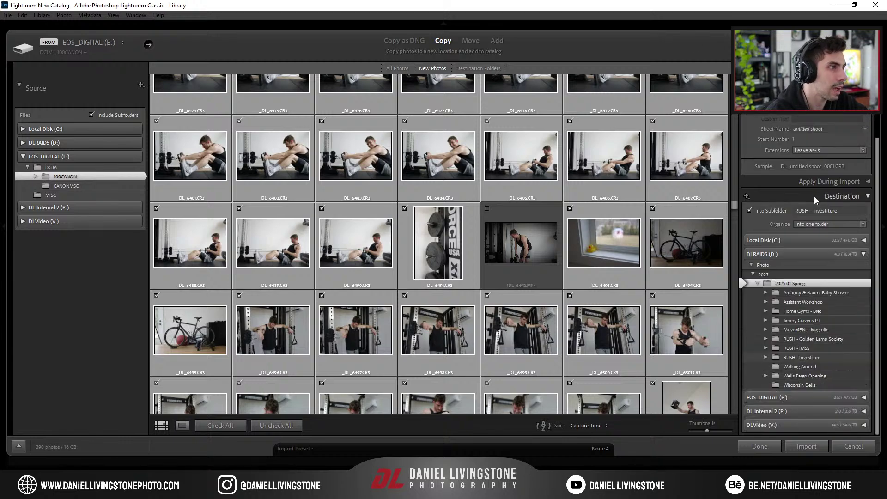
scroll(814, 196, up, 5)
scroll(813, 194, down, 5)
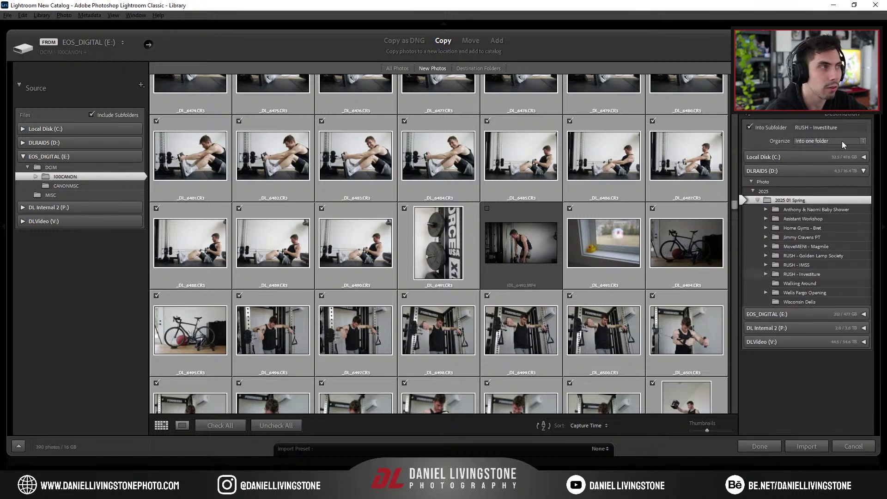
click(837, 113)
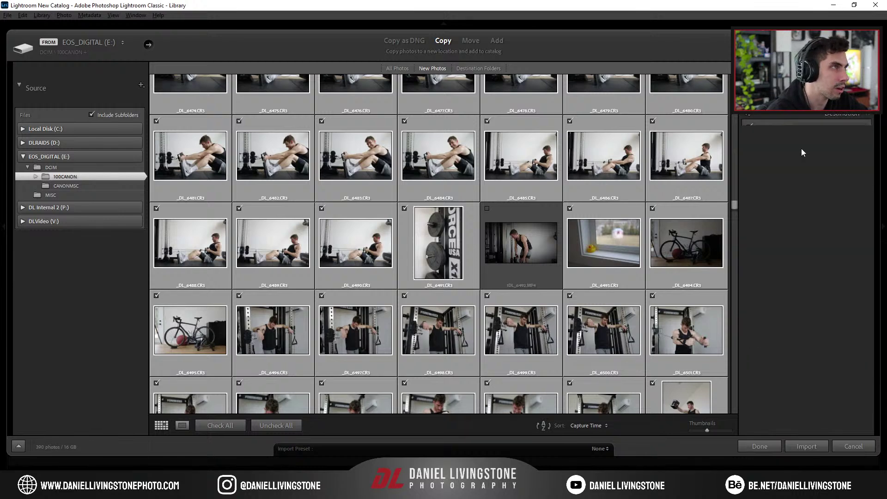
click(799, 114)
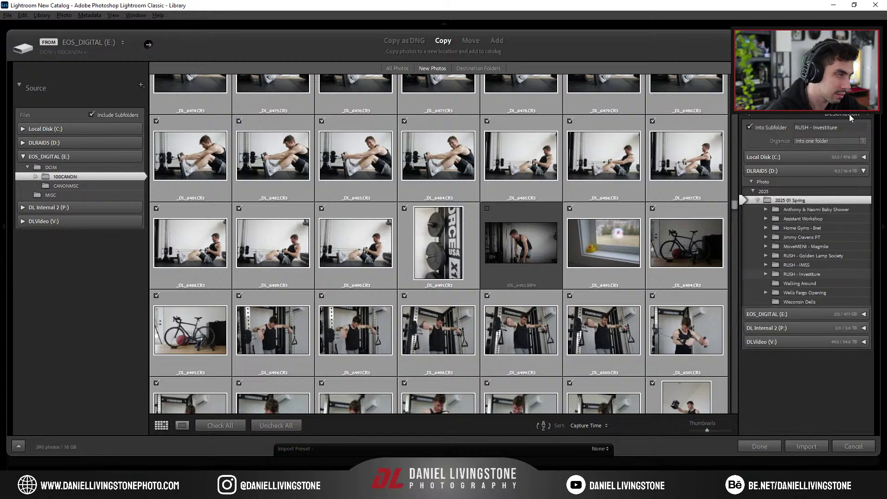
click(857, 156)
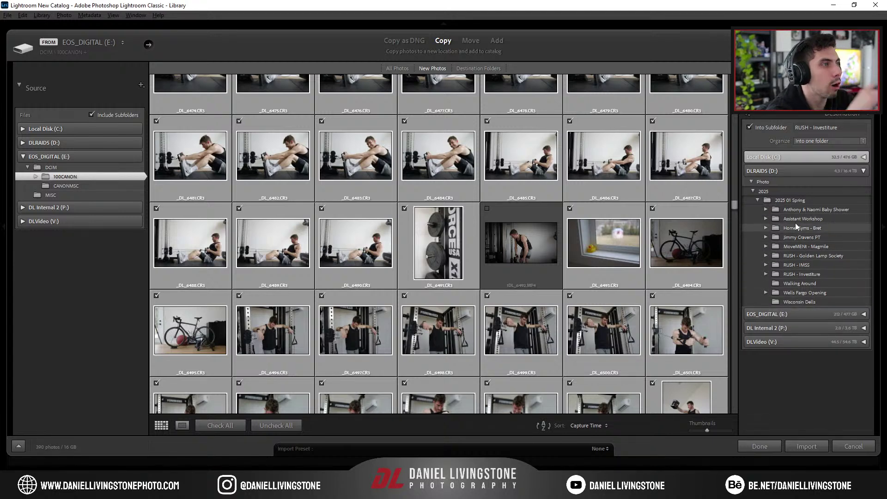
Expand the Photo folder on DLRAIDS (D:) through 2024 and 2025, and choose 2025 01 Spring as the import destination
click(753, 183)
click(754, 191)
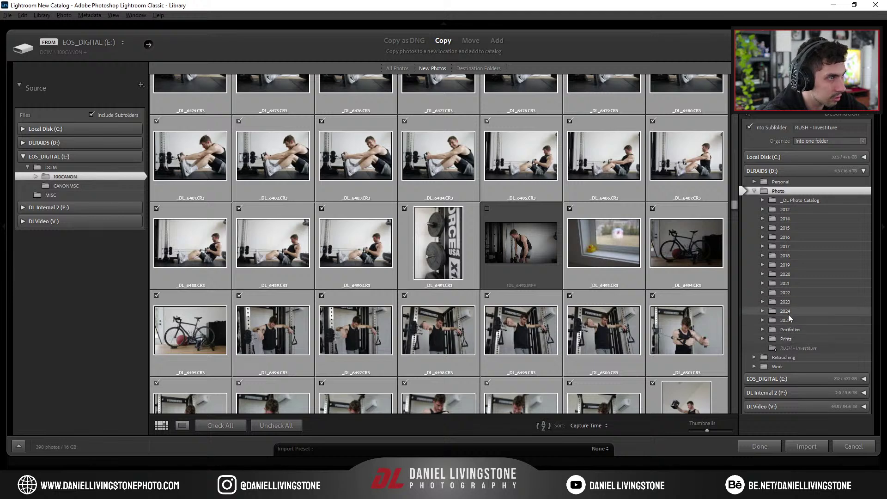
click(762, 320)
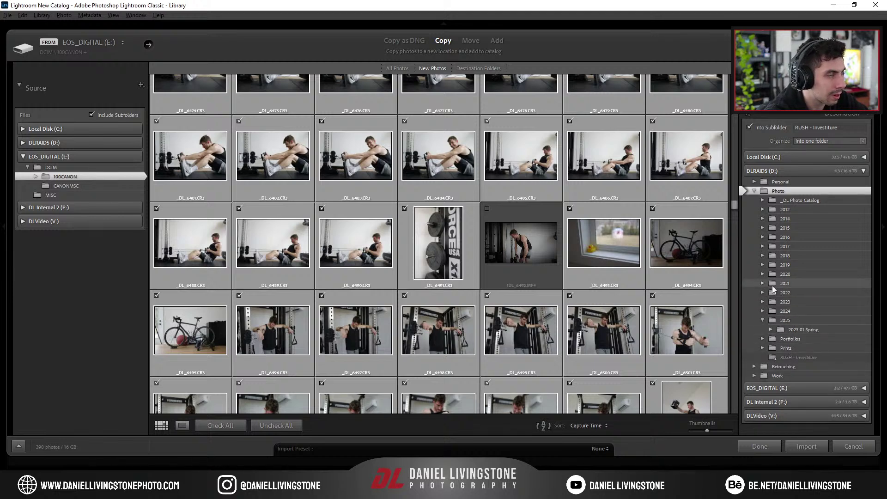
click(763, 311)
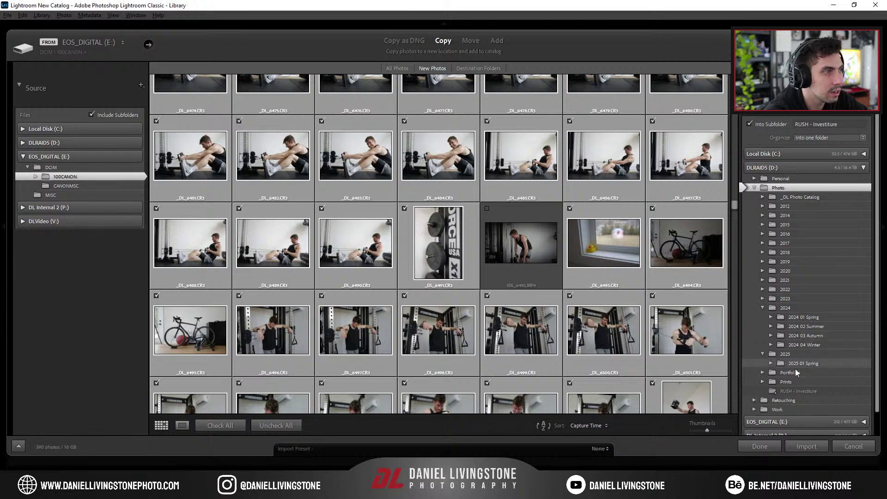
click(770, 363)
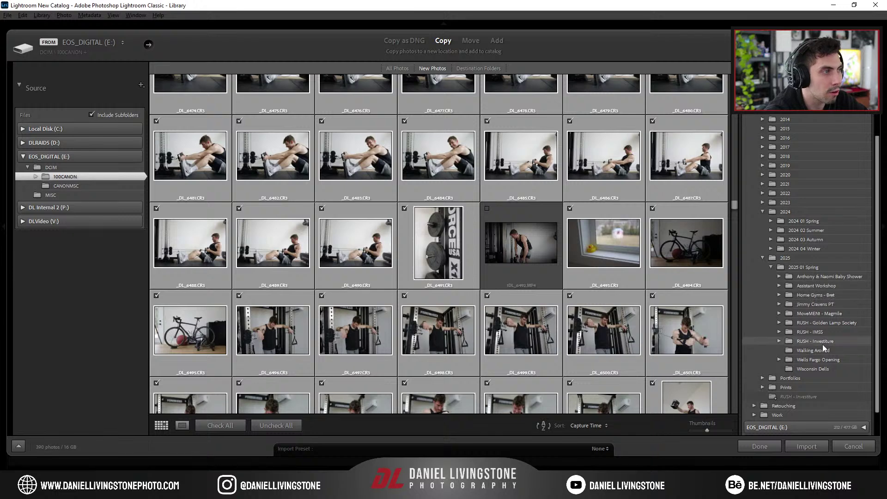
click(802, 267)
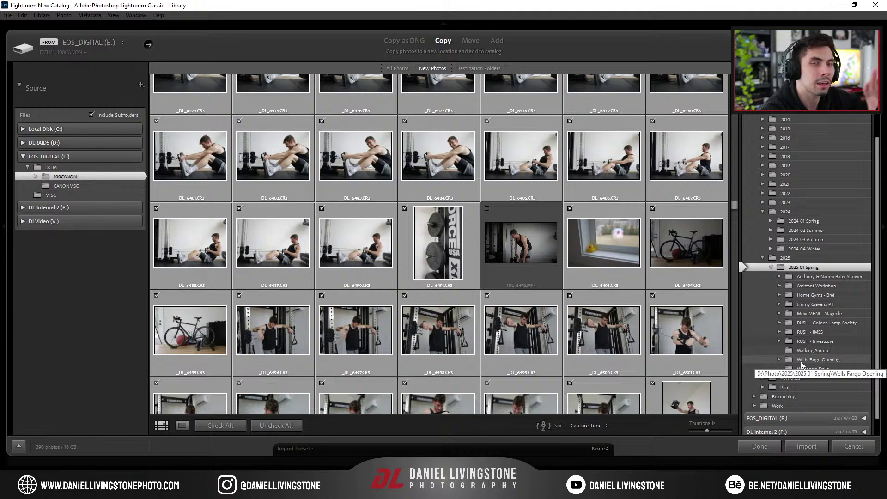
Name the import subfolder "Adobe Test" inside the 2025 01 Spring destination
scroll(801, 365, up, 3)
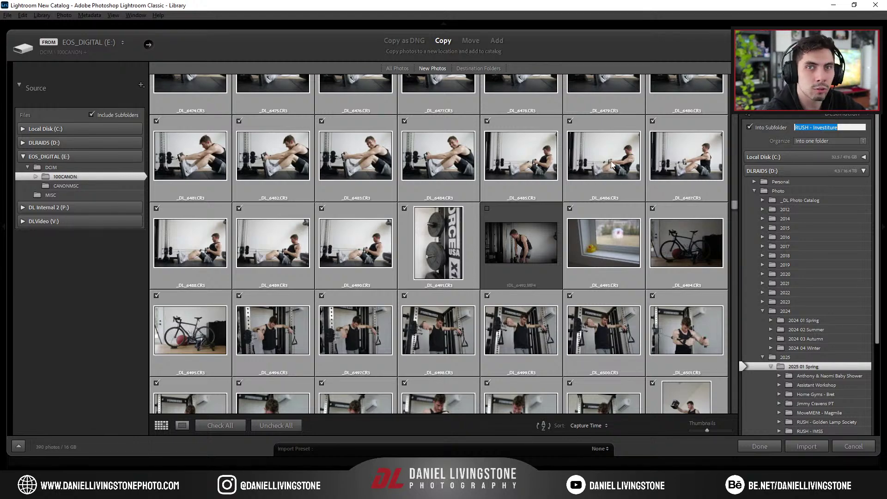
scroll(665, 233, up, 10)
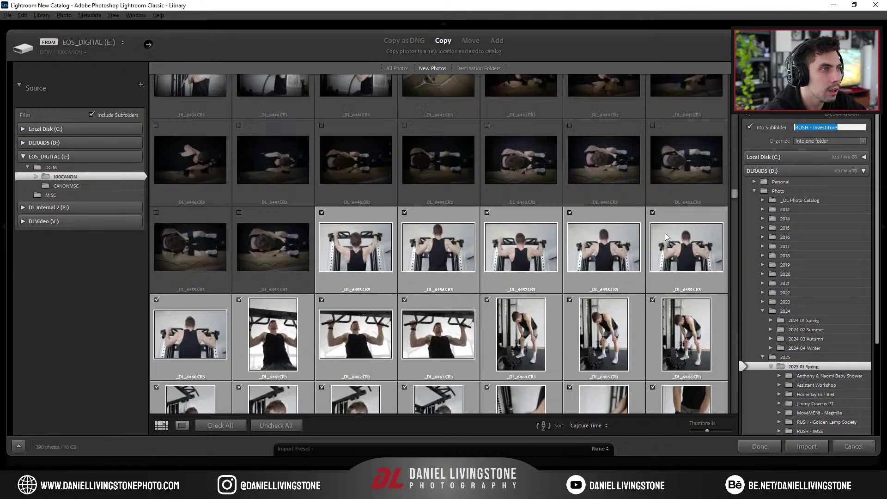
scroll(665, 233, down, 5)
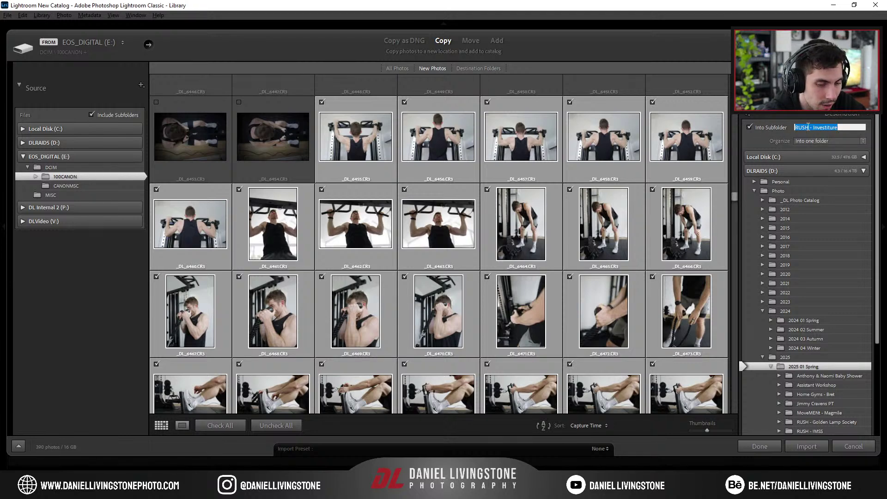
key(Return)
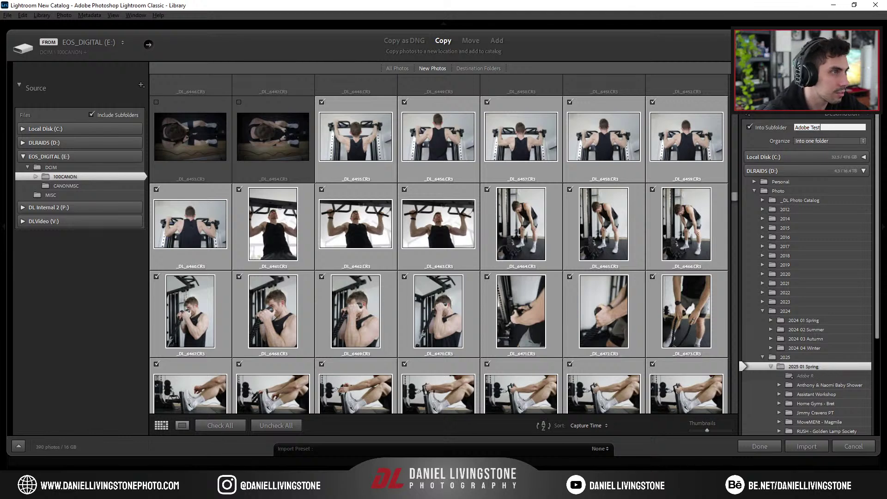
key(Return)
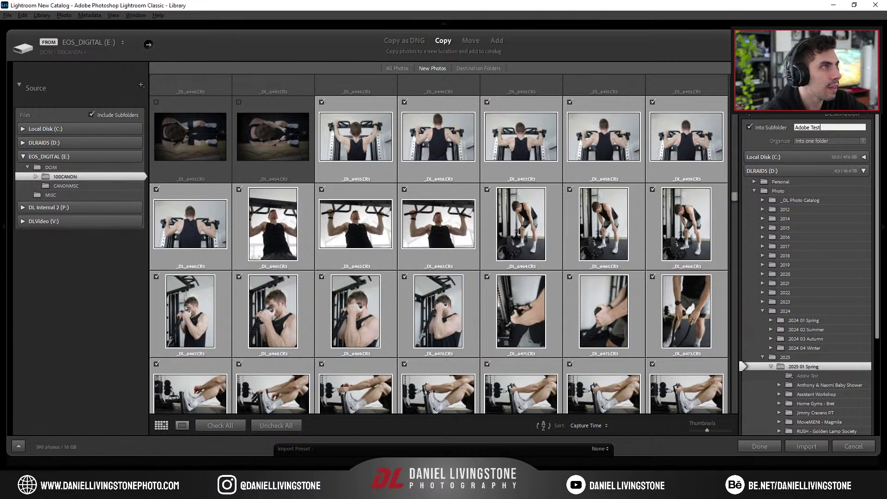
scroll(806, 277, up, 3)
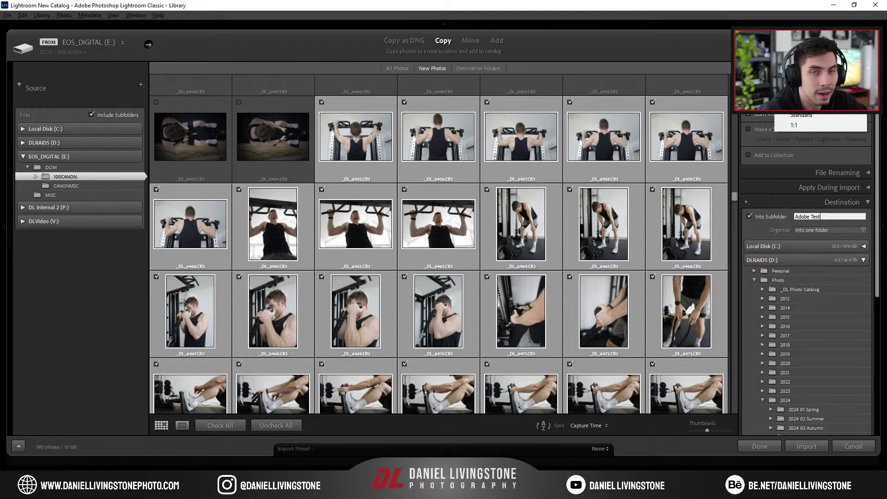
key(Return)
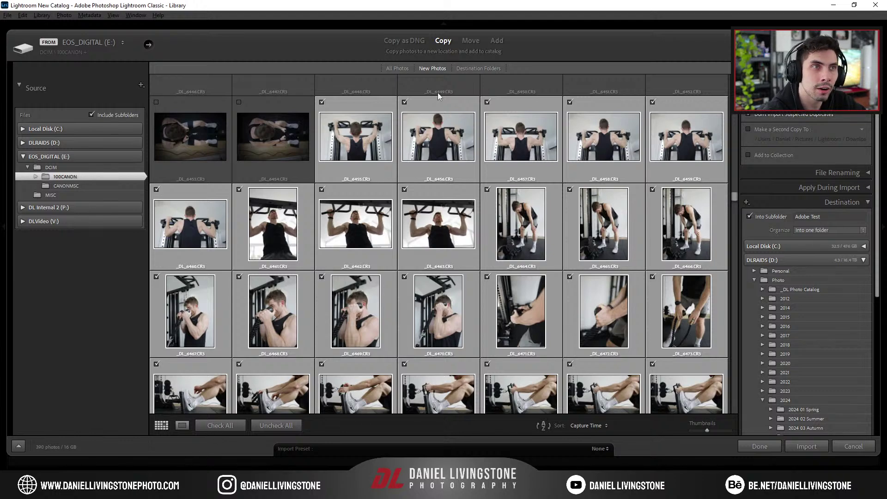
Open the File Renaming settings and look over the original file names of the photos in the import grid
scroll(412, 168, up, 5)
scroll(422, 199, down, 4)
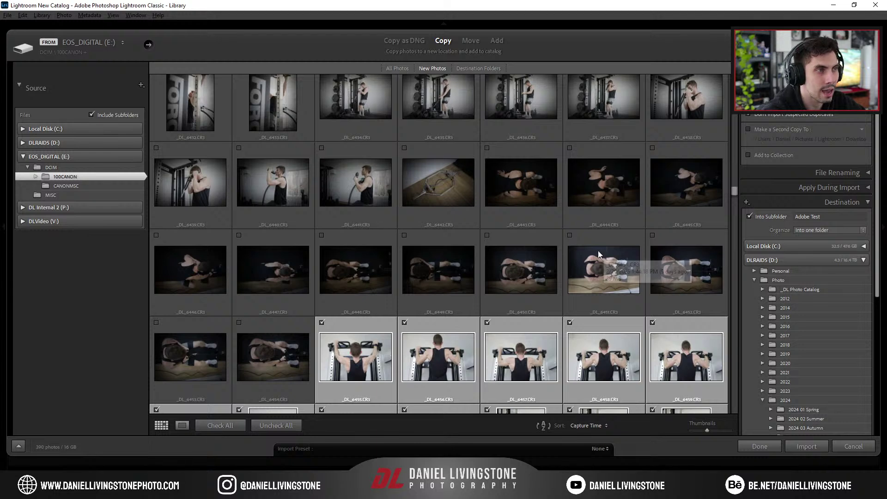
click(797, 217)
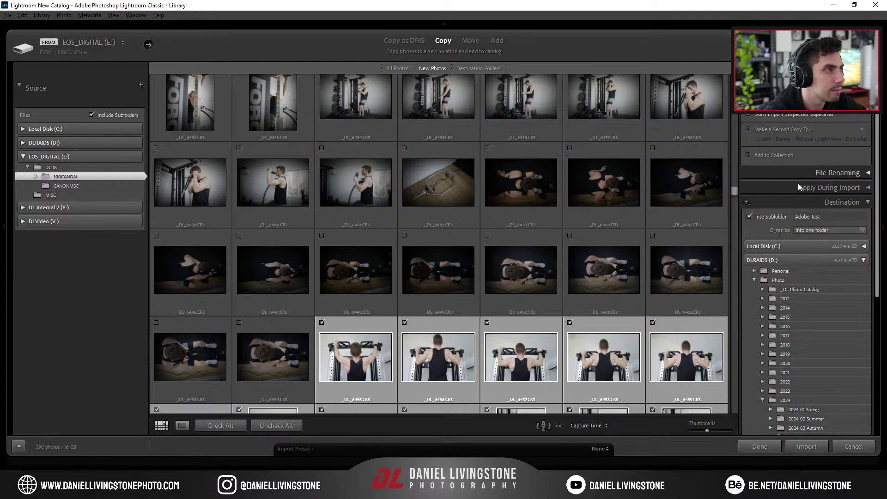
click(794, 253)
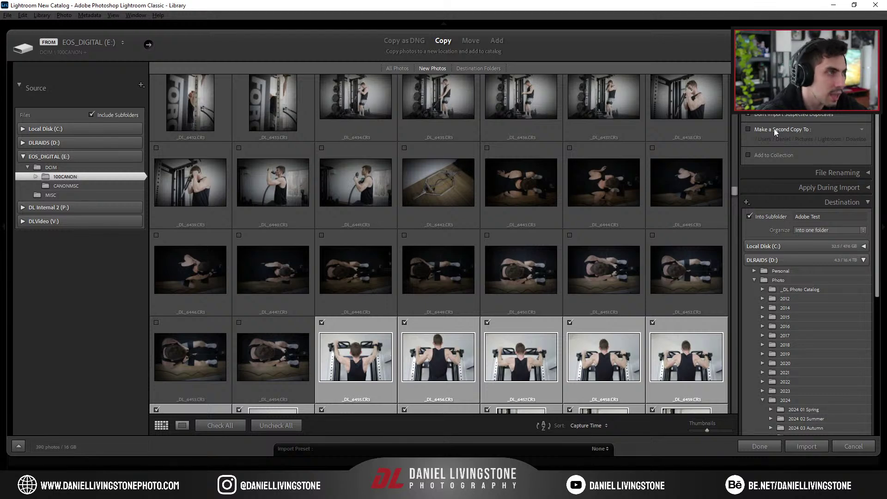
click(781, 178)
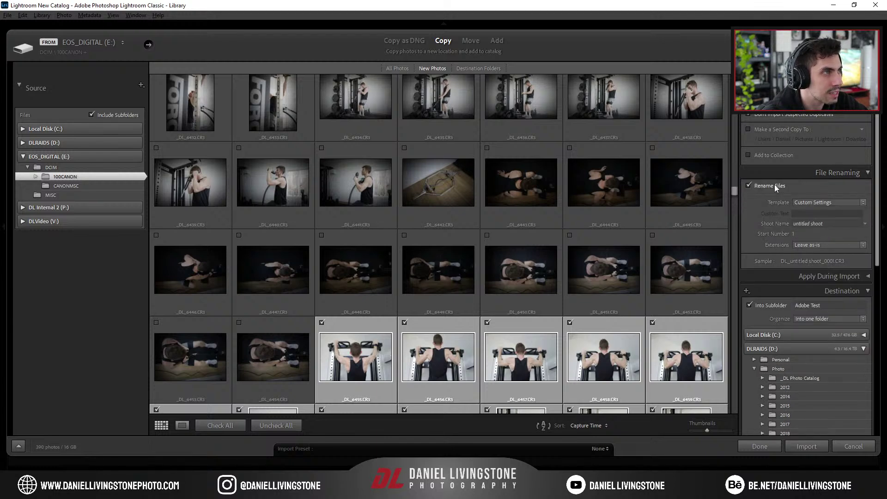
scroll(593, 357, down, 5)
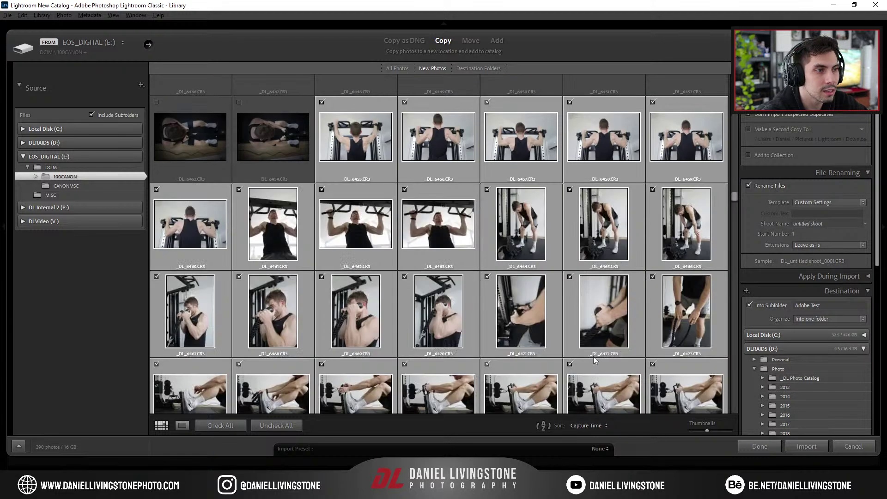
scroll(570, 328, up, 3)
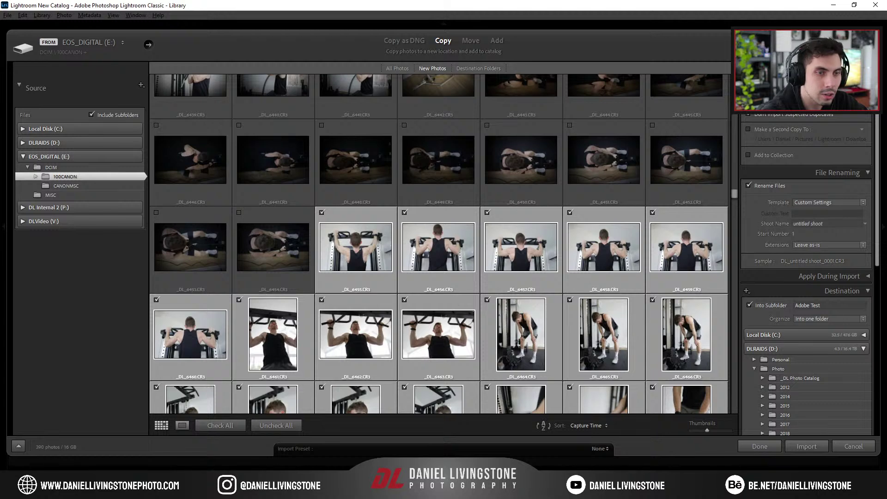
Switch to the Stream Notes document in Photoshop and fill everything below and beside the File Management heading with black
key(alt+Tab)
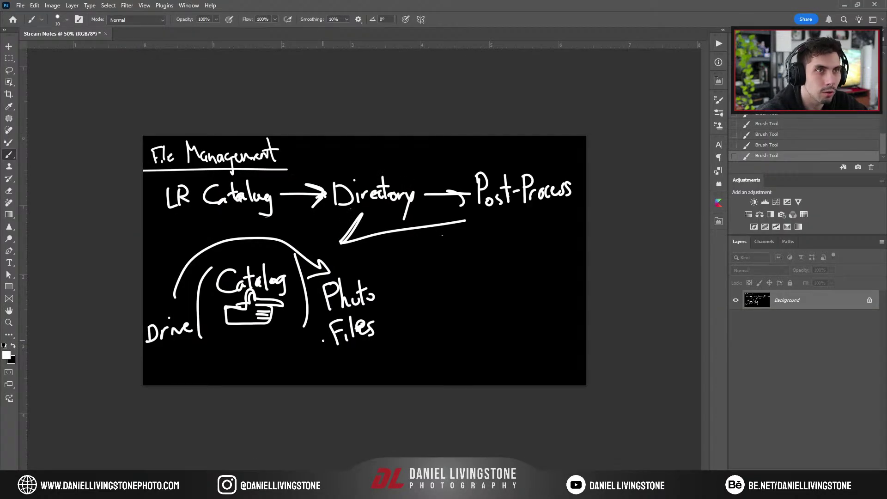
key(m)
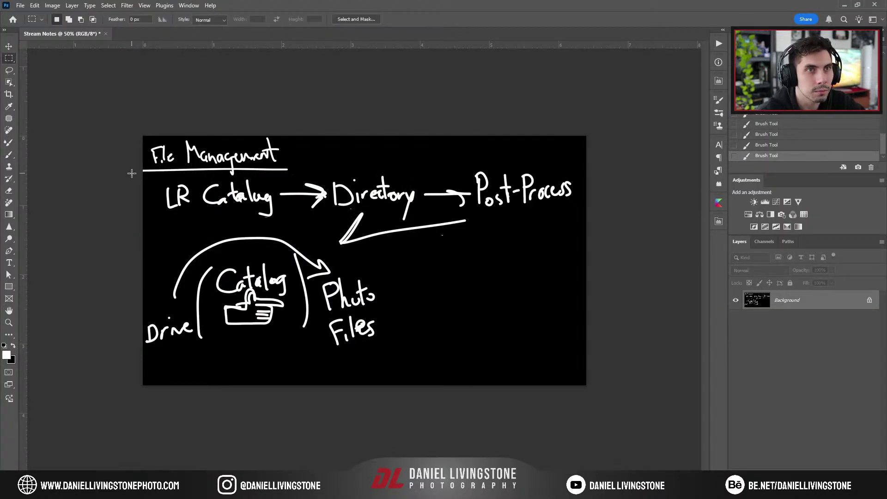
drag(131, 174, 601, 397)
key(shift+F5)
key(Return)
click(437, 160)
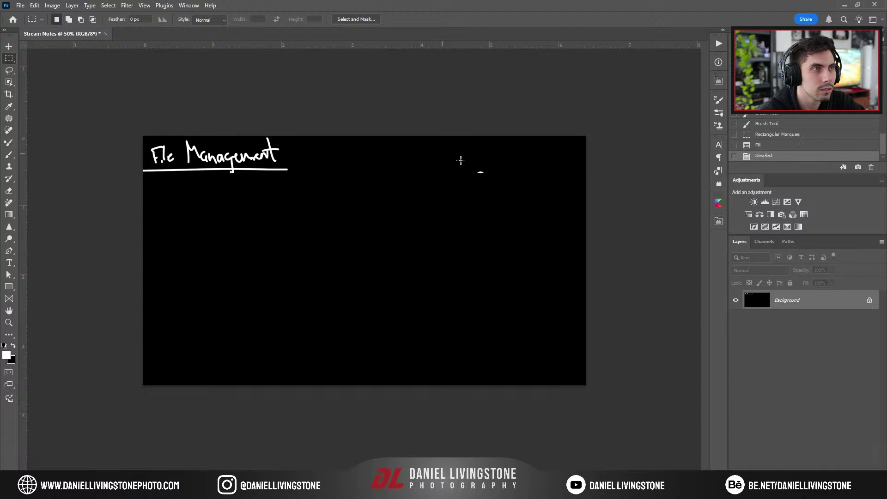
drag(445, 153, 560, 228)
key(shift+F5)
key(Return)
key(ctrl+d)
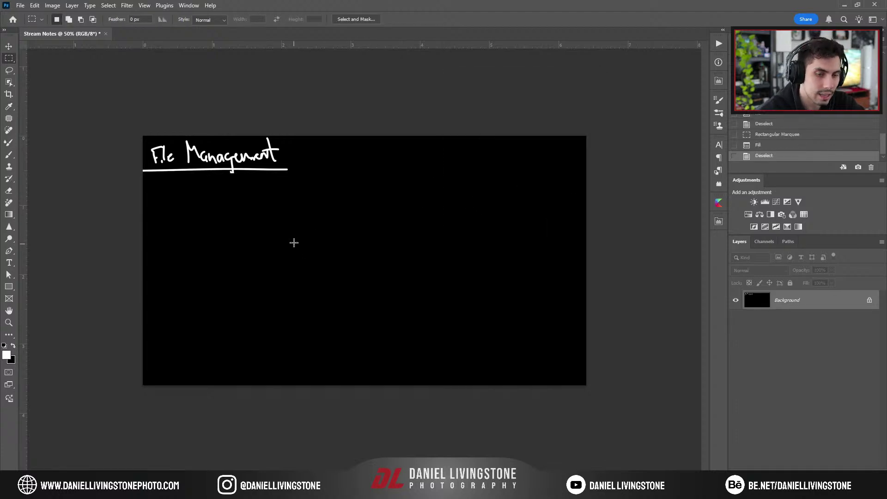
Handwrite "Filenames" in white below the File Management heading with the Brush tool
key(b)
mouse_move(230, 218)
mouse_down()
mouse_move(239, 189)
mouse_move(236, 216)
mouse_move(248, 217)
mouse_up()
mouse_move(253, 211)
mouse_down()
mouse_move(277, 207)
mouse_move(293, 215)
mouse_move(309, 204)
mouse_move(331, 213)
mouse_up()
click(263, 208)
click(263, 214)
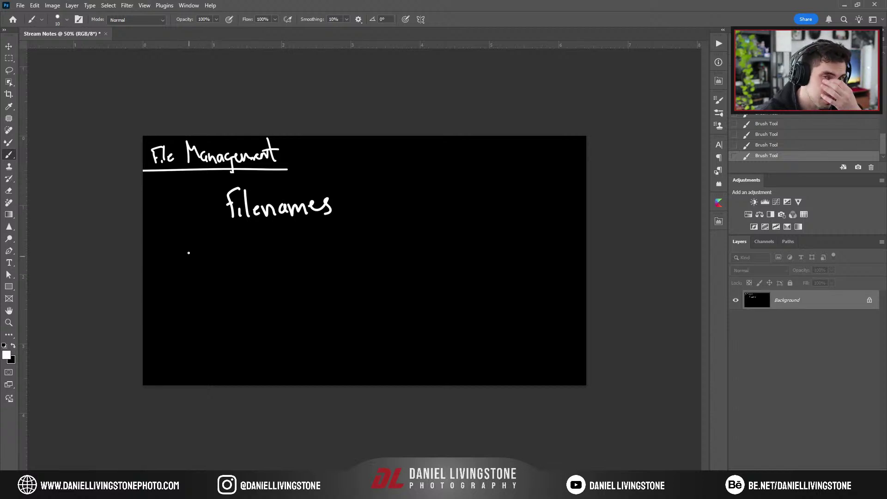
Handwrite "Initials _" below the Filenames title as the first part of the naming pattern
drag(191, 246, 186, 263)
drag(182, 241, 198, 238)
drag(181, 267, 216, 260)
mouse_move(224, 236)
mouse_down()
mouse_move(219, 259)
mouse_move(233, 245)
mouse_up()
drag(229, 252, 244, 259)
drag(248, 233, 249, 261)
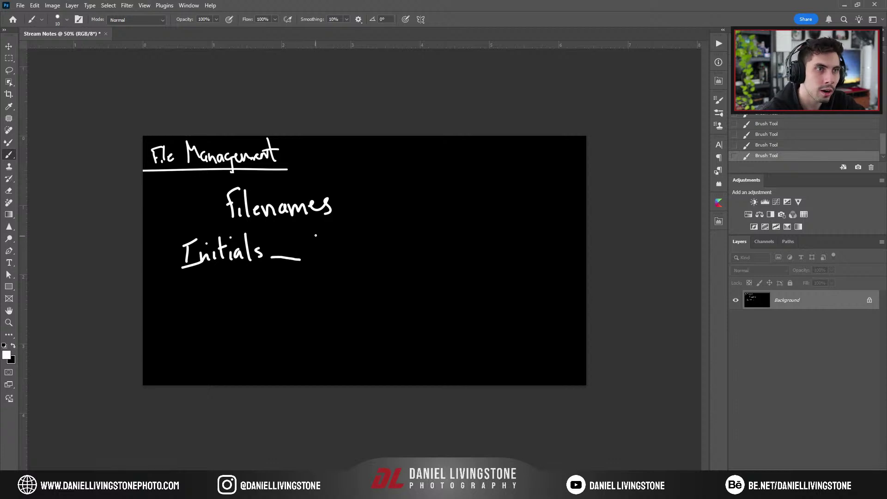
Handwrite "Job/Client_" after "Initials _", erasing the misspelled letters along the way
mouse_move(315, 235)
mouse_down()
mouse_move(309, 260)
mouse_move(344, 251)
mouse_move(370, 257)
mouse_up()
drag(376, 257, 381, 249)
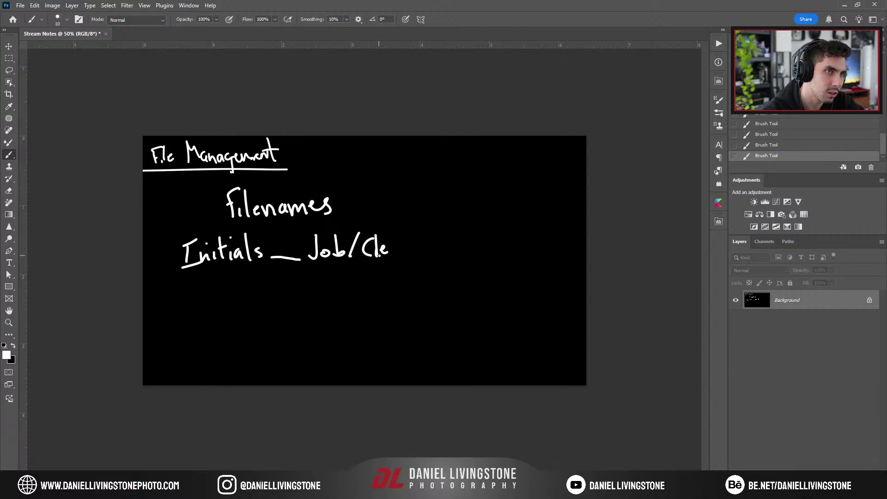
key(e)
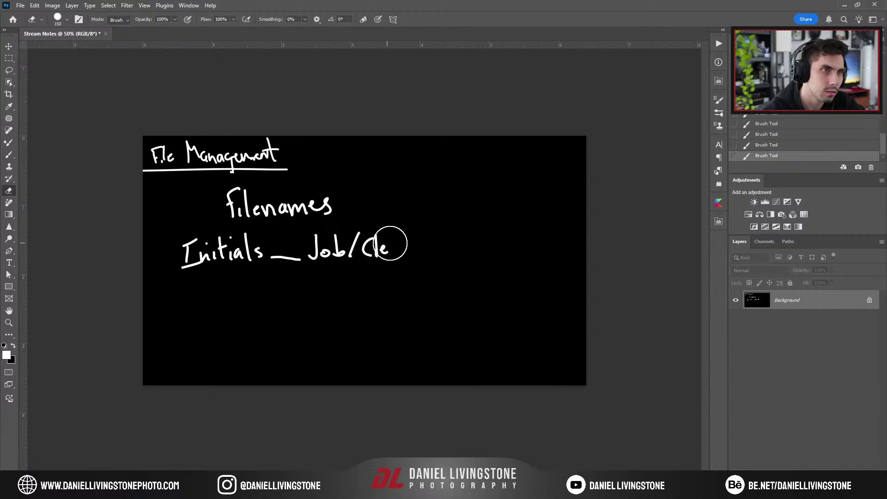
mouse_move(390, 248)
mouse_down()
mouse_move(363, 246)
mouse_move(380, 234)
mouse_move(380, 254)
mouse_move(405, 251)
mouse_move(415, 236)
mouse_up()
key(b)
mouse_move(415, 246)
mouse_down()
mouse_move(438, 259)
mouse_move(449, 235)
mouse_up()
key(ctrl+z)
Undo the zeros drawn after "Job/Client_" and handwrite "4Digits" in their place
mouse_move(465, 229)
mouse_down()
mouse_move(461, 245)
mouse_move(465, 229)
mouse_move(476, 246)
mouse_up()
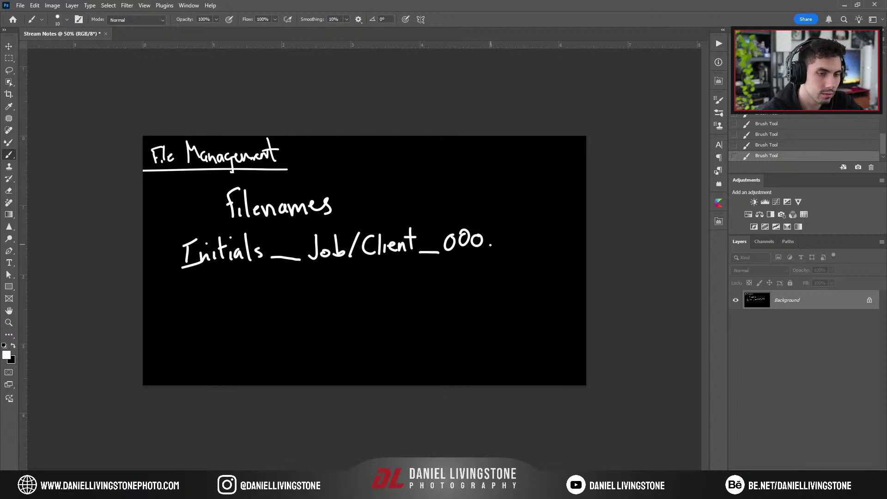
key(ctrl+z)
key(ctrl+z)
key(ctrl+z)
key(ctrl+z)
mouse_move(451, 231)
mouse_down()
mouse_move(445, 250)
mouse_move(457, 248)
mouse_up()
drag(461, 231, 461, 250)
mouse_move(472, 240)
mouse_down()
mouse_move(479, 255)
mouse_move(486, 250)
mouse_up()
drag(493, 225, 492, 249)
drag(488, 236, 499, 234)
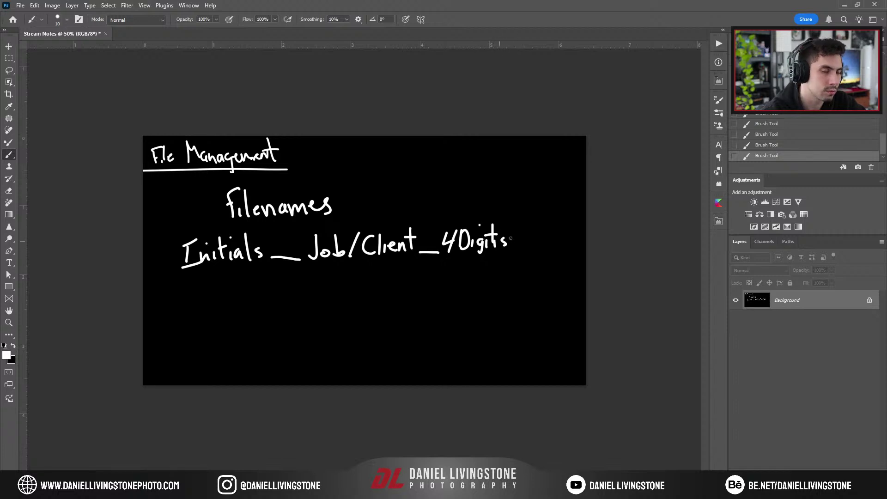
Handwrite the example file name "DL _ AdobeLive _ 0001" below the naming pattern
mouse_move(211, 324)
mouse_down()
mouse_move(211, 347)
mouse_move(251, 345)
mouse_move(288, 341)
mouse_move(306, 318)
mouse_up()
mouse_move(324, 330)
mouse_down()
mouse_move(325, 338)
mouse_move(358, 337)
mouse_up()
mouse_move(360, 318)
mouse_down()
mouse_move(363, 337)
mouse_move(371, 337)
mouse_up()
drag(374, 329, 386, 336)
mouse_move(387, 332)
mouse_down()
mouse_move(435, 335)
mouse_move(442, 315)
mouse_move(473, 313)
mouse_up()
mouse_move(485, 315)
mouse_down()
mouse_move(492, 308)
mouse_move(493, 330)
mouse_up()
mouse_move(490, 330)
mouse_down()
mouse_move(507, 330)
mouse_move(473, 311)
mouse_up()
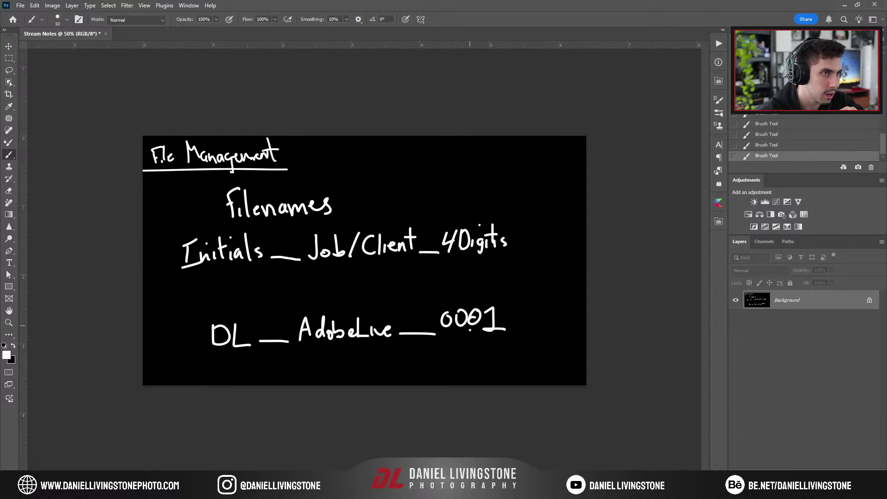
Add opening and closing quotation marks around the example file name
drag(519, 295, 518, 299)
drag(513, 295, 512, 300)
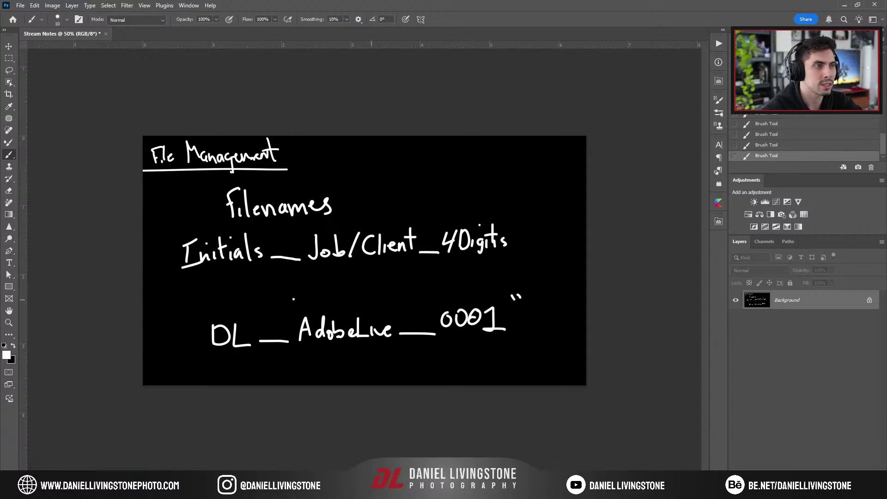
drag(198, 313, 195, 317)
drag(209, 316, 203, 322)
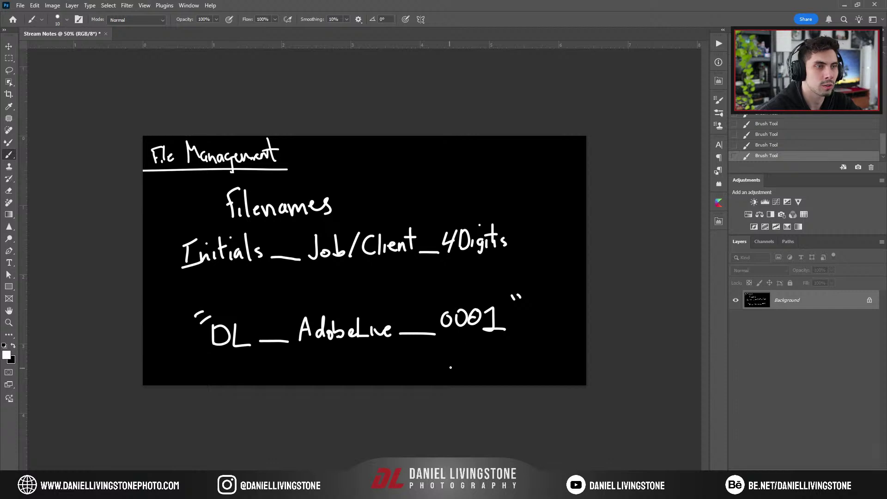
Handwrite the continuing sequence numbers "+0002" and "+0003" below the "0001" of the example file name
drag(440, 361, 448, 361)
mouse_move(444, 358)
mouse_down()
mouse_move(443, 365)
mouse_move(462, 352)
mouse_up()
drag(475, 349, 509, 365)
drag(445, 375, 455, 375)
mouse_move(450, 370)
mouse_down()
mouse_move(450, 379)
mouse_move(467, 370)
mouse_up()
drag(481, 366, 510, 381)
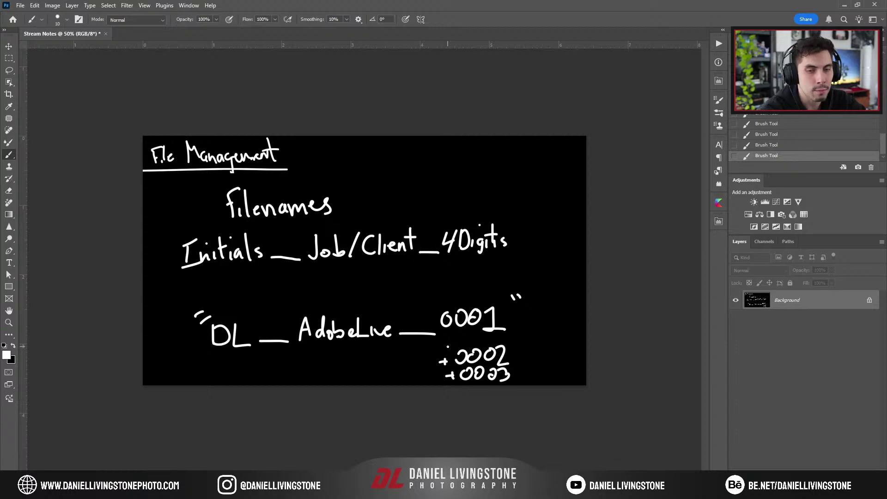
Switch to Lightroom Classic and review the custom file renaming template in the Filename Template Editor
key(alt+Tab)
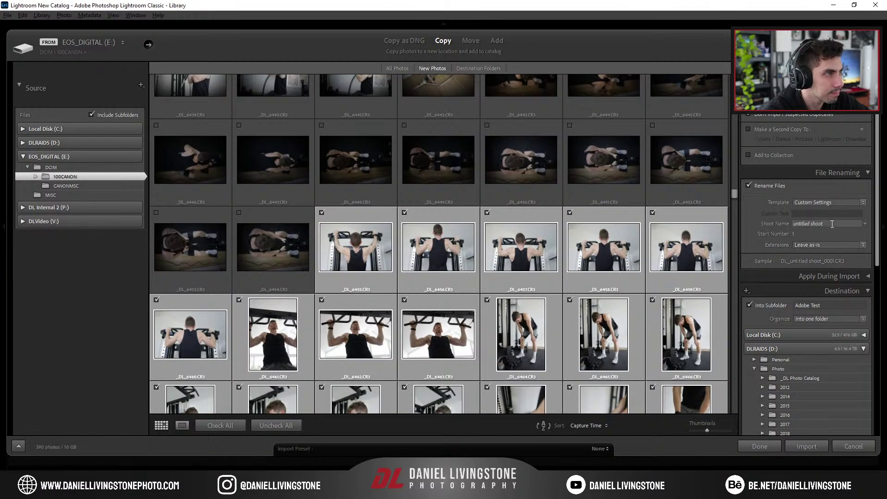
click(825, 203)
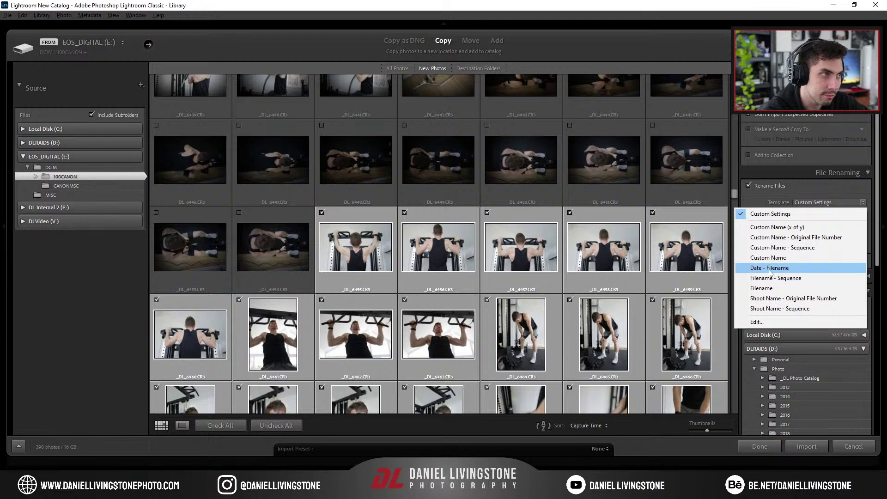
click(760, 322)
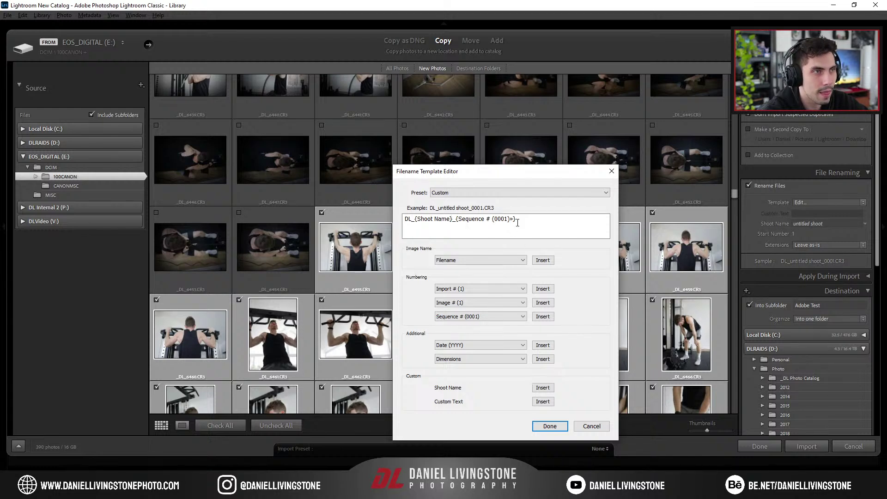
click(550, 426)
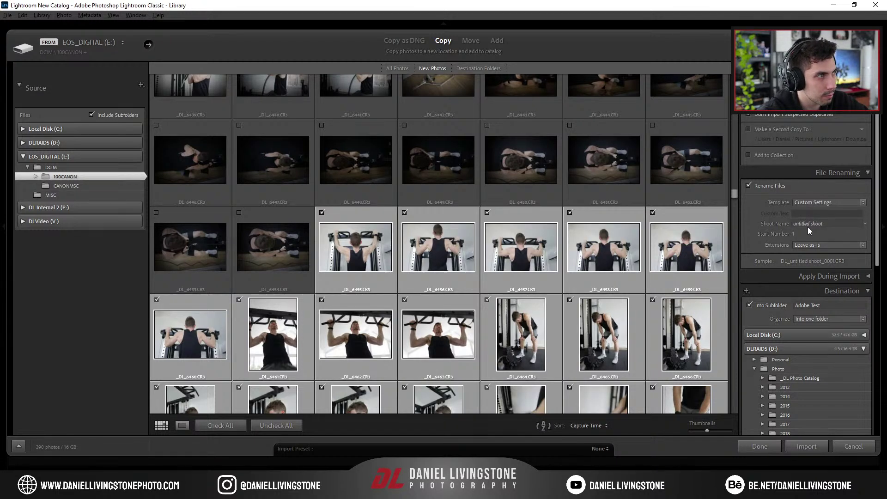
key(e)
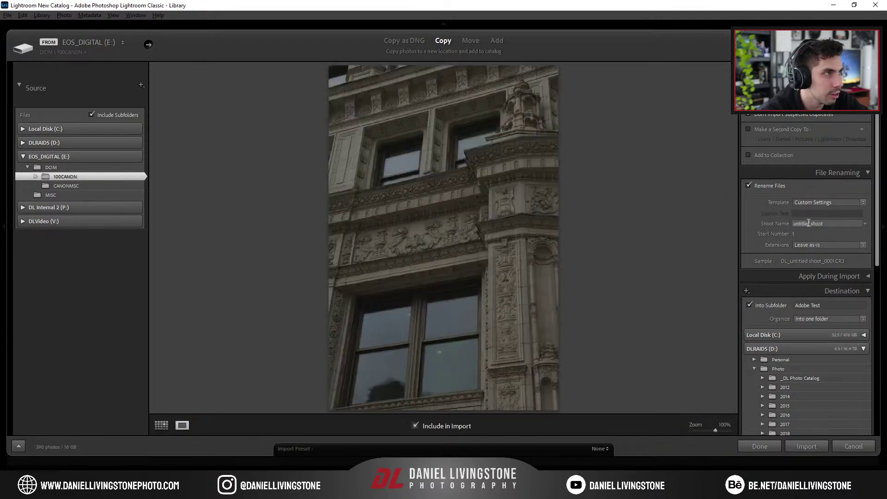
key(z)
key(g)
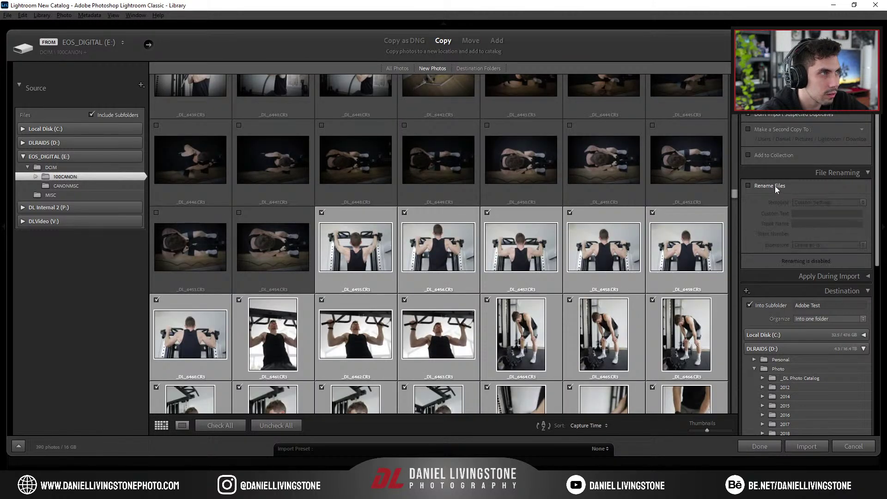
Set the shoot name for file renaming to AdobeLive
click(815, 222)
text(Adobe)
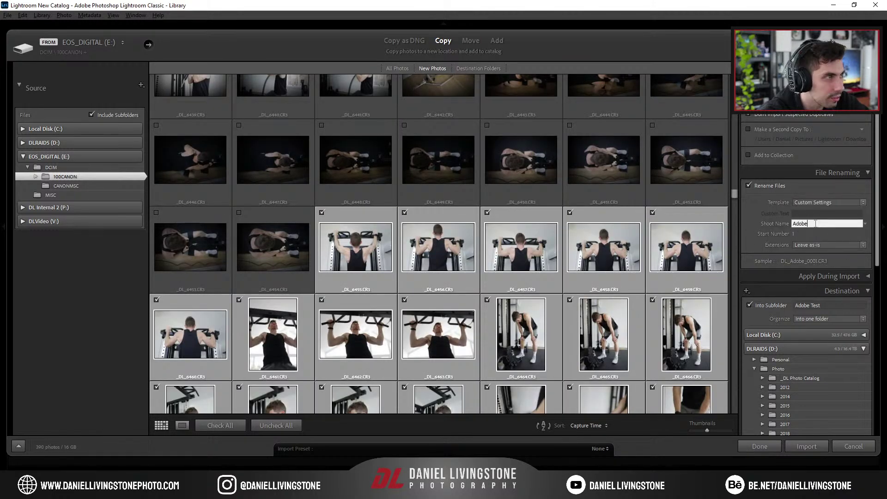
text(Live)
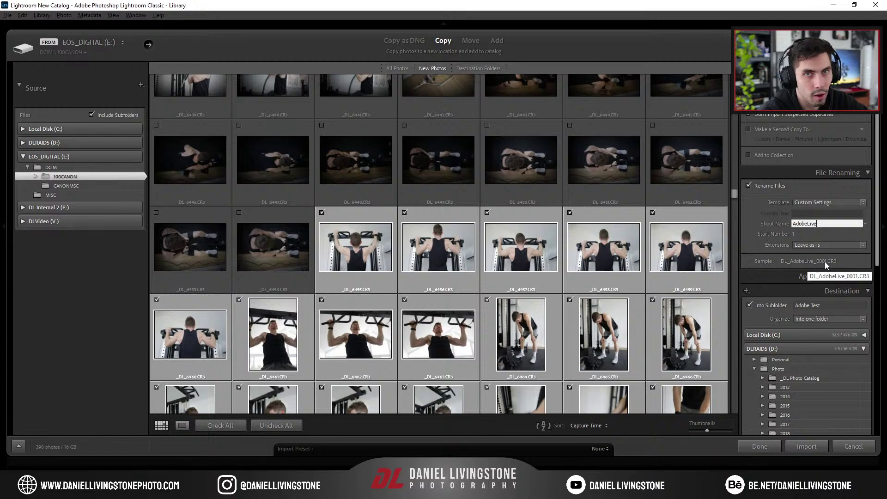
Shrink the import thumbnails slightly, import the checked photos from the memory card, and show the import progress details
scroll(534, 295, down, 10)
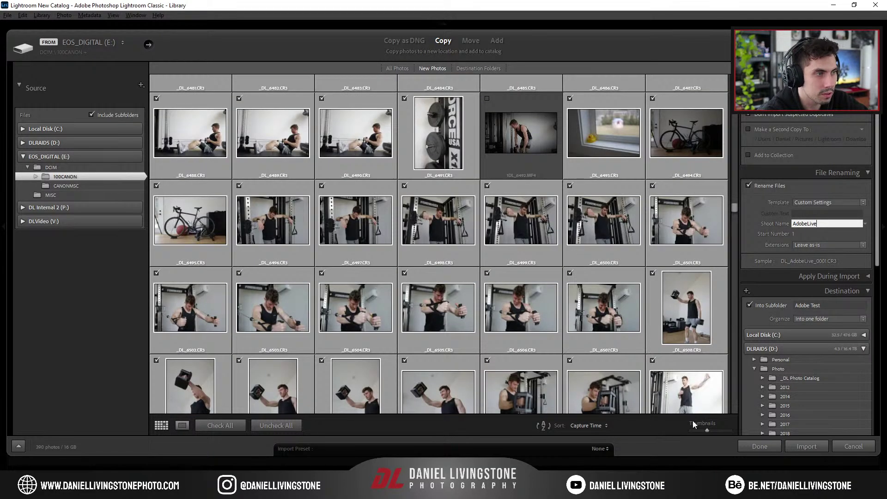
drag(706, 430, 698, 432)
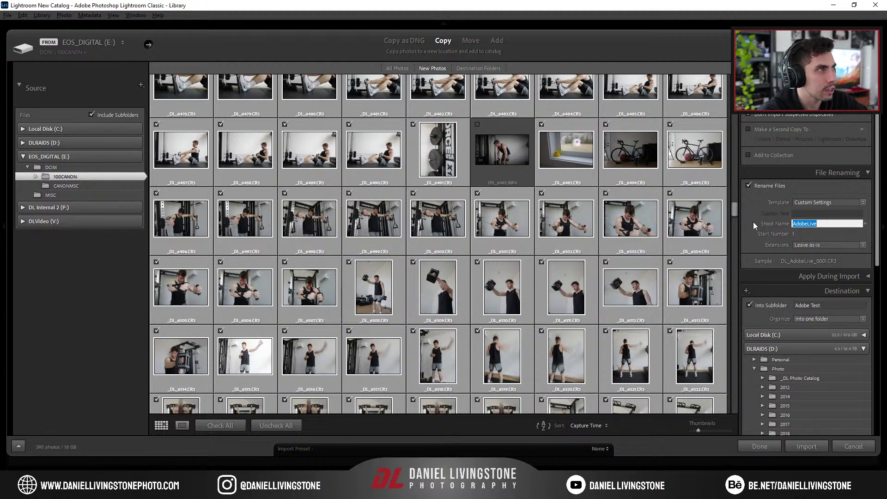
click(820, 445)
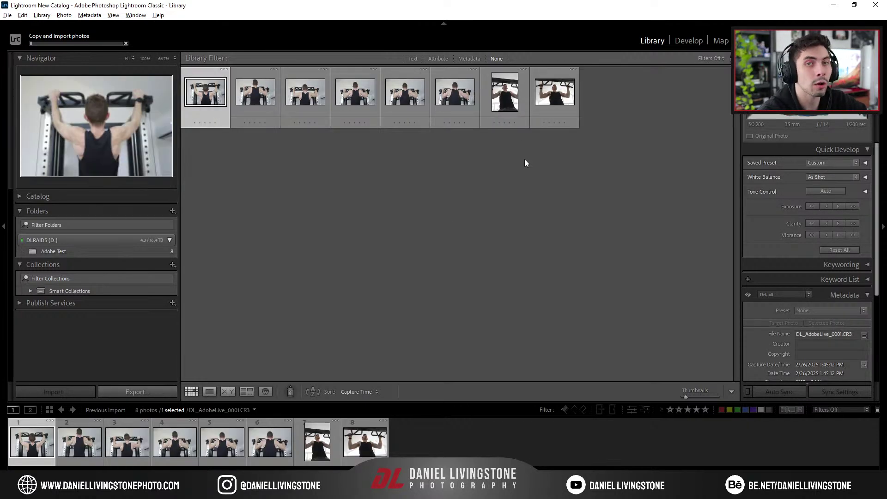
click(80, 44)
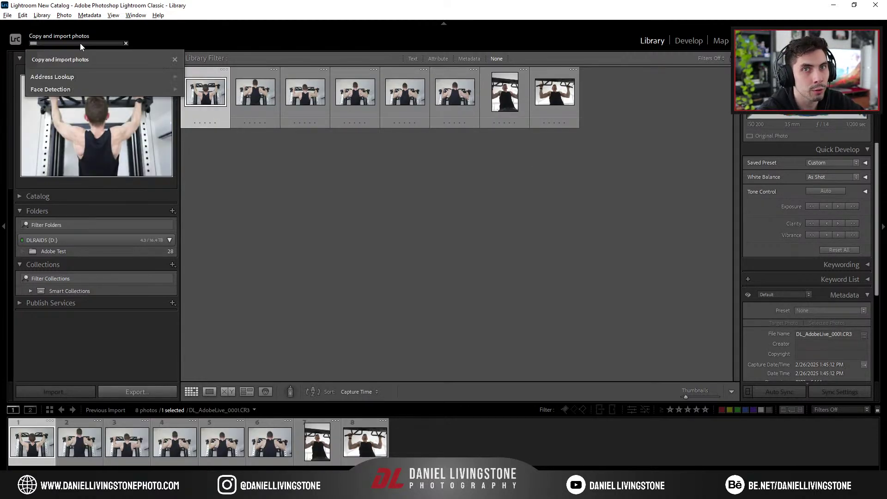
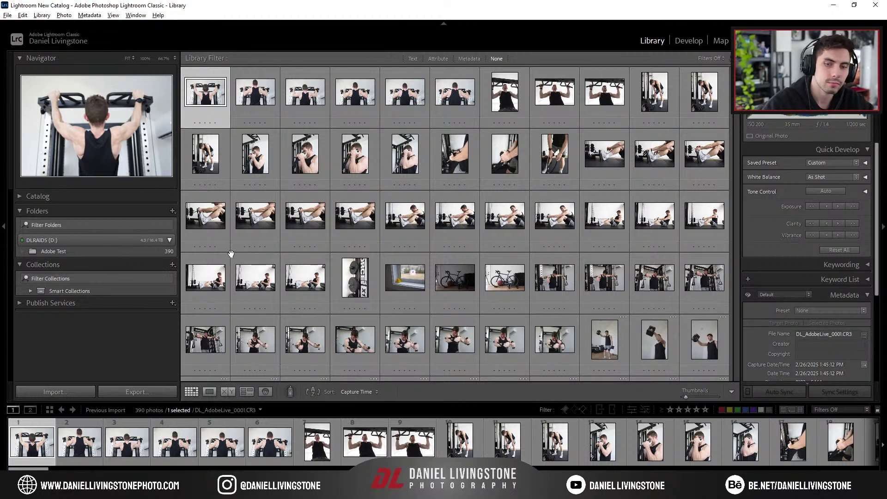
Look through the imported photos and collapse the Navigator and Collections sections
scroll(408, 184, down, 2)
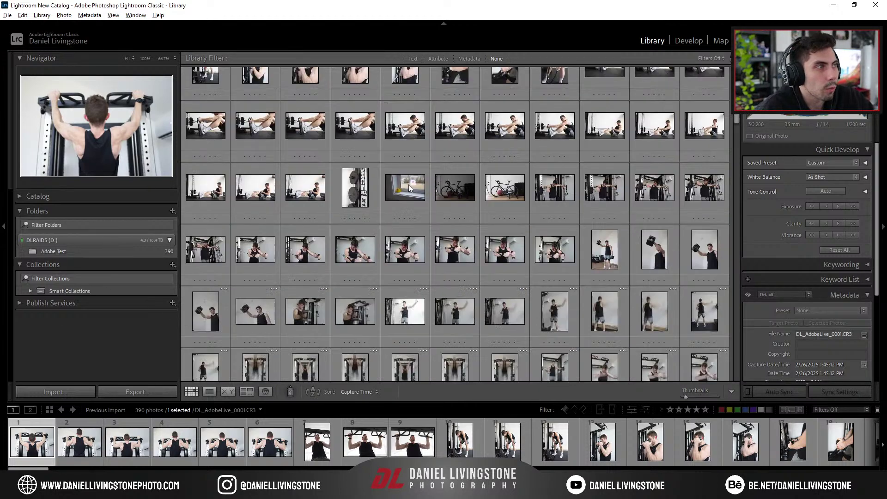
scroll(409, 185, down, 3)
drag(731, 205, 734, 85)
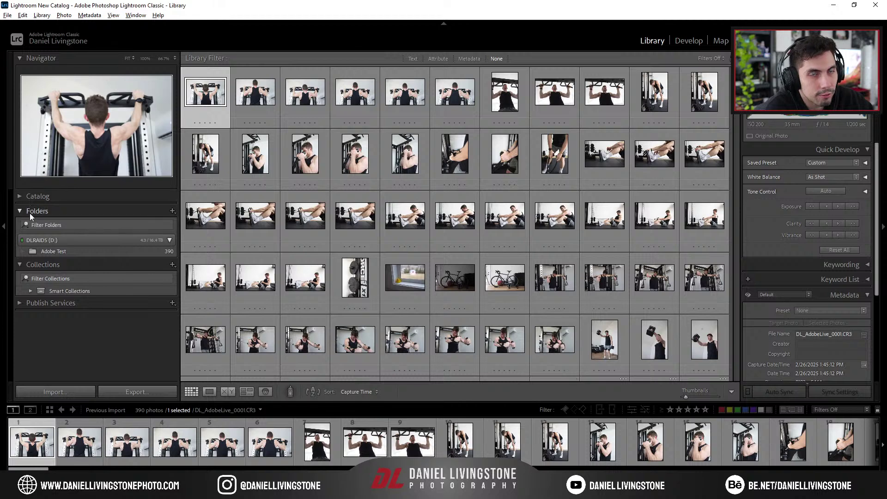
click(20, 59)
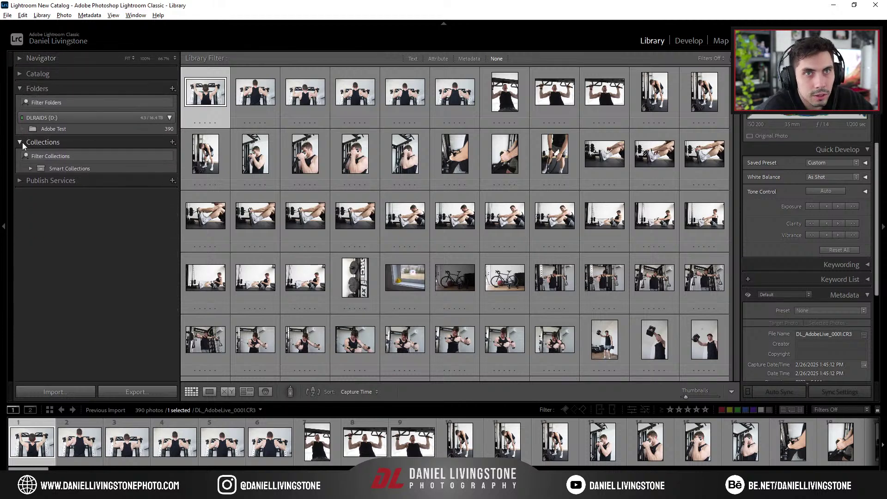
click(20, 141)
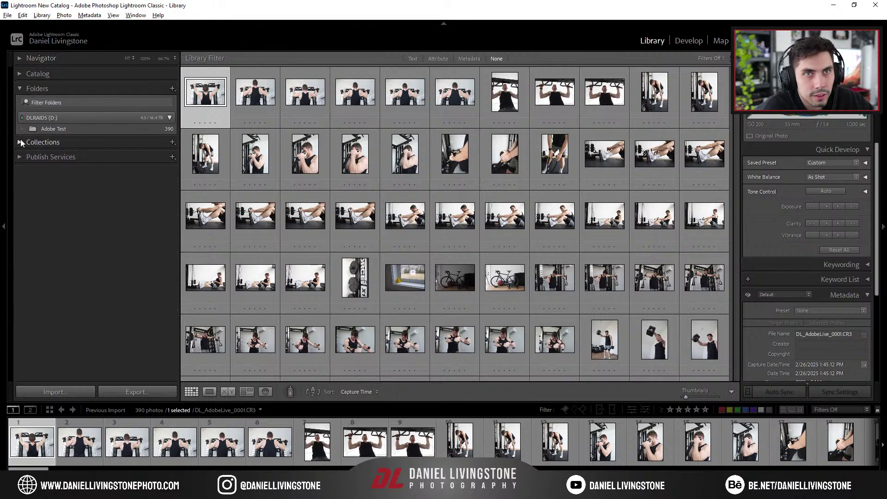
Show the parent folders of Adobe Test one level at a time, up to the Photo folder
click(50, 129)
right_click(80, 129)
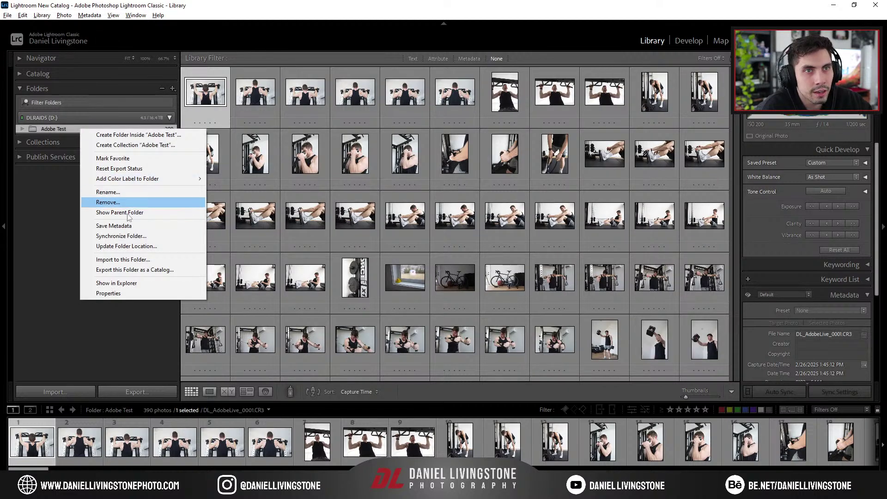
click(129, 215)
right_click(73, 130)
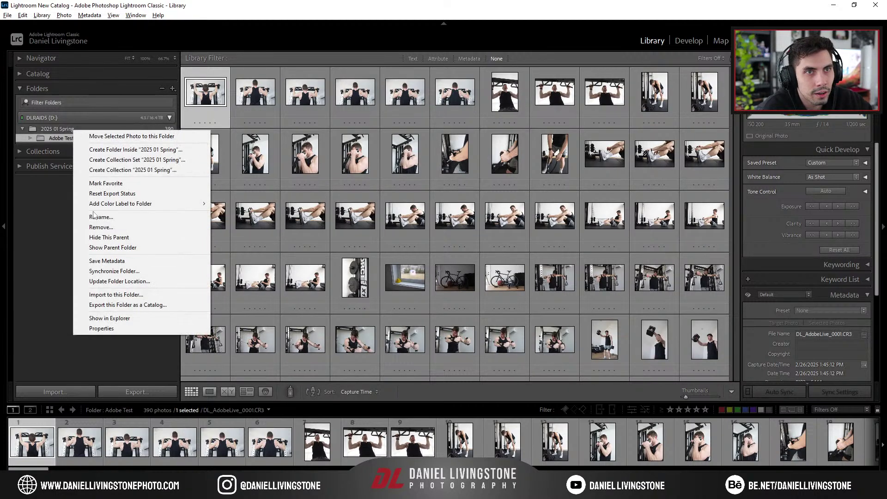
click(113, 248)
right_click(72, 129)
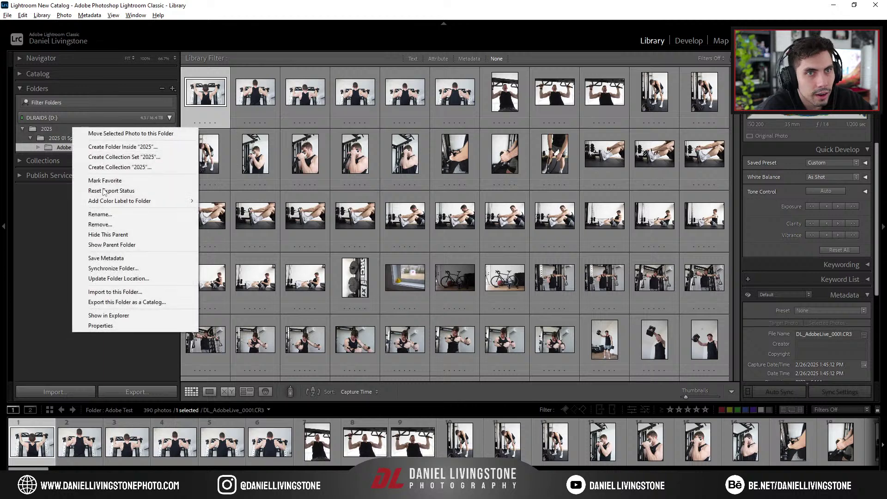
click(111, 245)
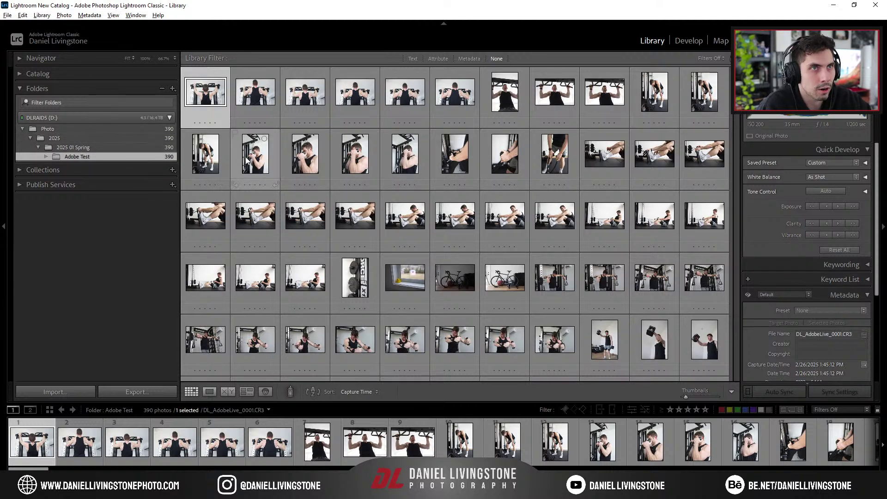
Give the rowing machine photo DL_AdobeLive_0314.CR3 a five-star rating and return to the grid
scroll(414, 183, down, 10)
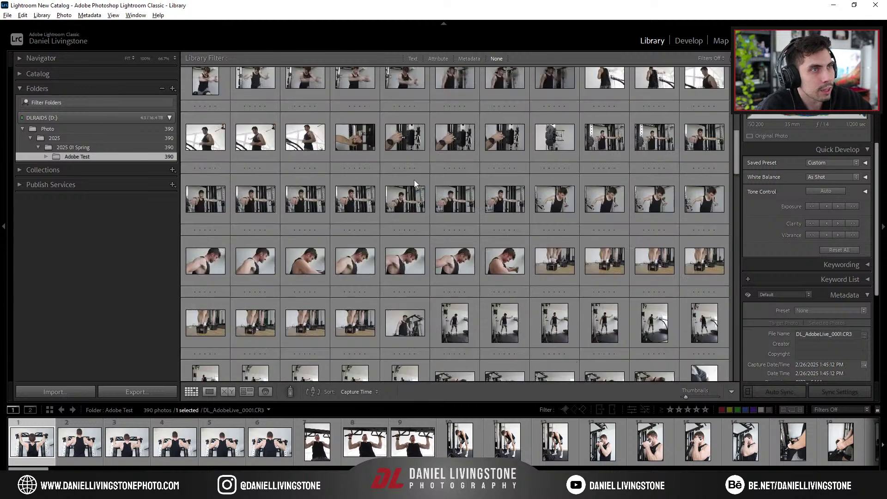
scroll(414, 184, down, 5)
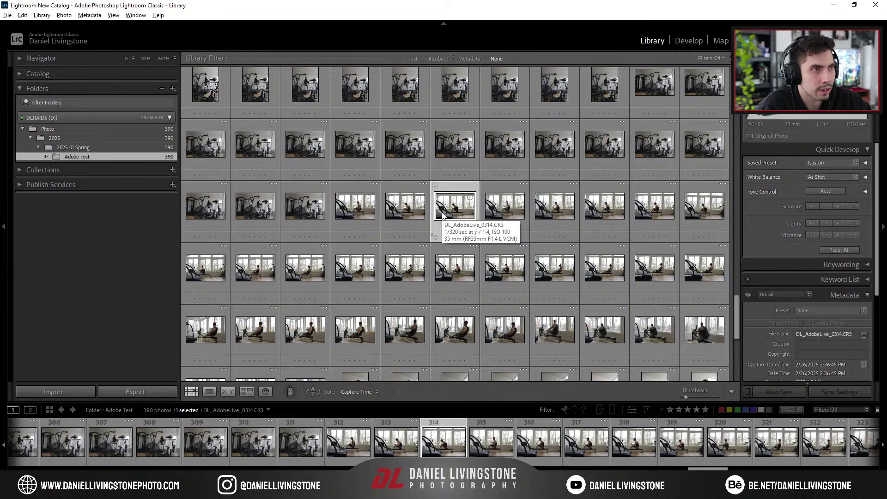
double_click(442, 216)
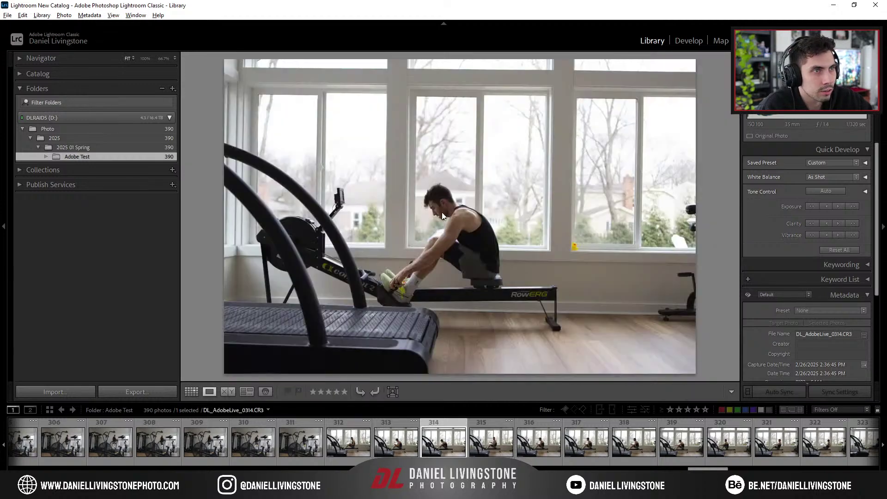
key(5)
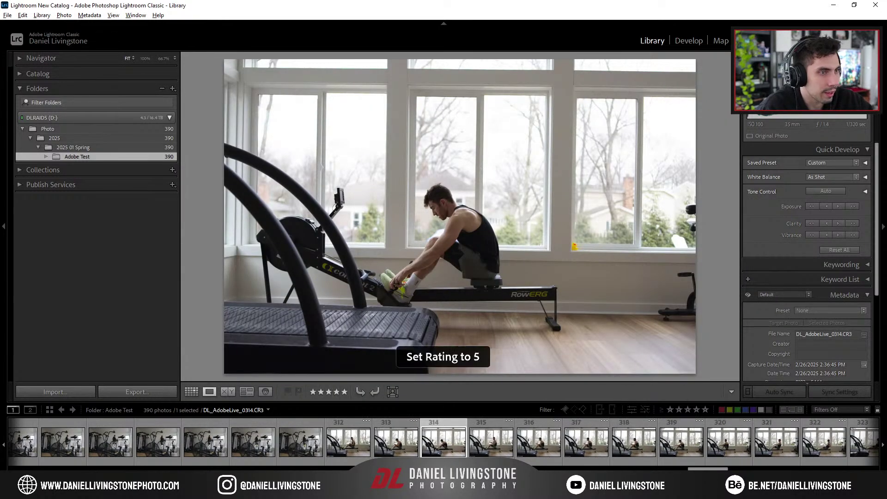
key(g)
Try a five-star rating on the smiling seated portrait DL_AdobeLive_0384.CR3 and clear it again
scroll(425, 215, down, 5)
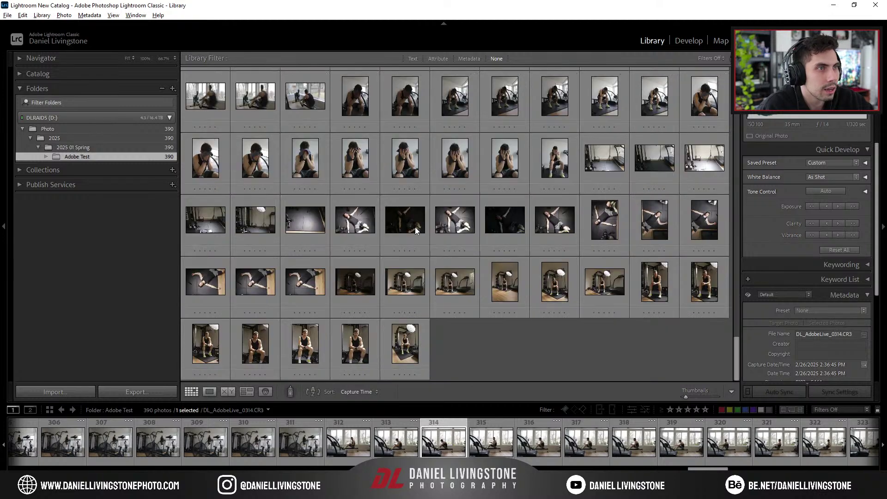
double_click(646, 288)
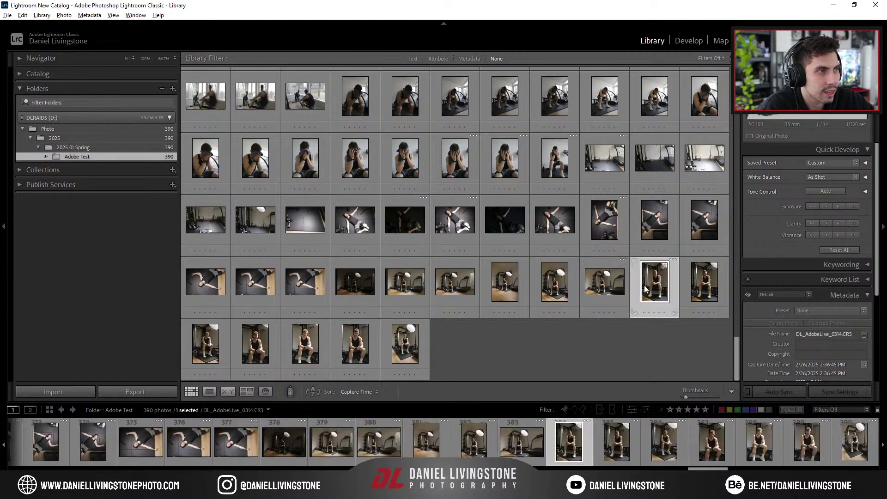
key(5)
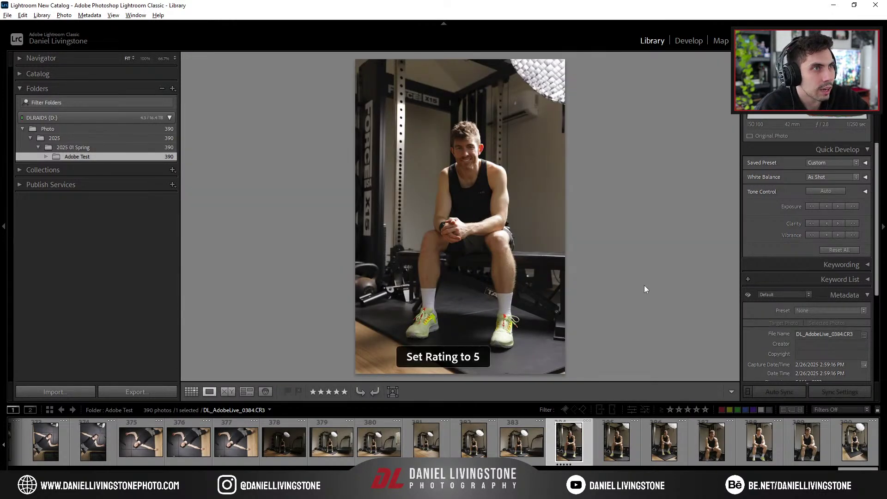
key(0)
Give the seated portrait DL_AdobeLive_0388.CR3 a five-star rating and return to the grid
key(Right)
key(Right)
key(Right)
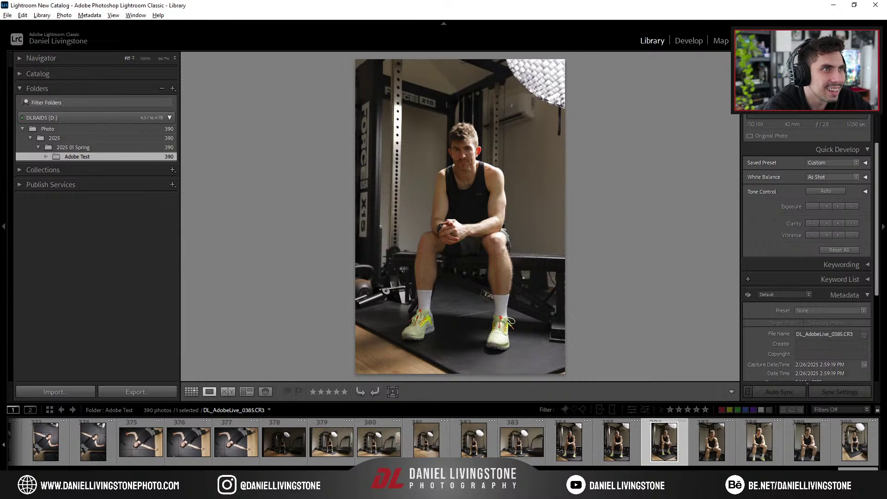
key(Right)
key(Right)
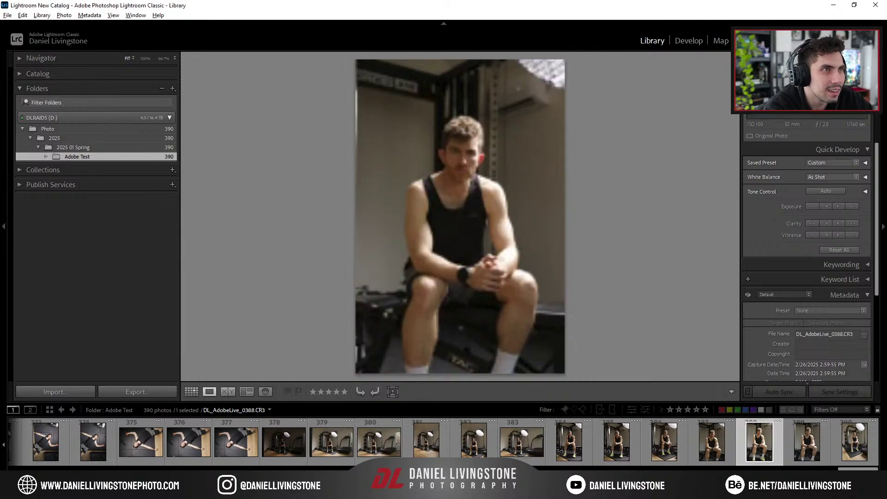
key(5)
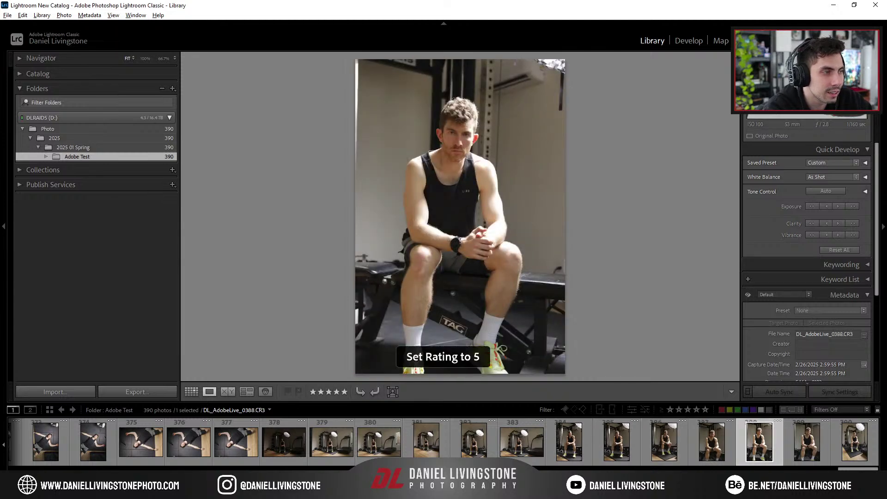
key(g)
View the seated cable row photo DL_AdobeLive_0027.CR3 enlarged, and return to the grid
scroll(481, 254, up, 10)
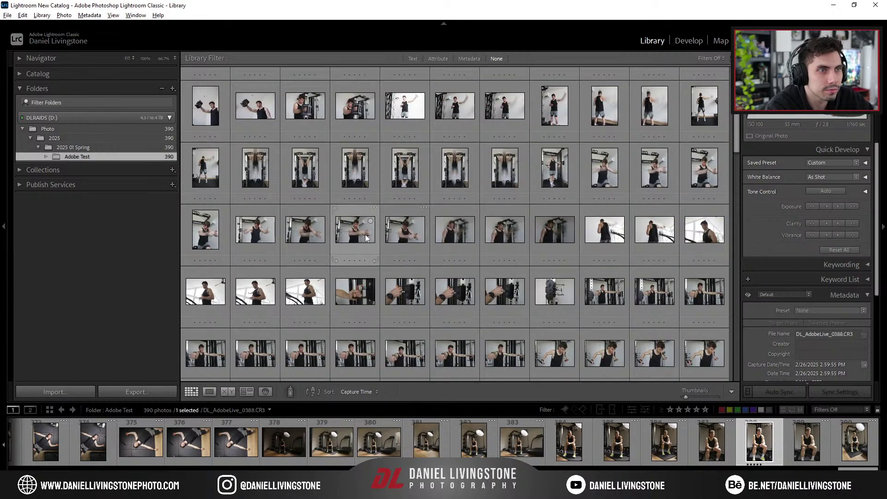
scroll(365, 220, up, 5)
double_click(405, 190)
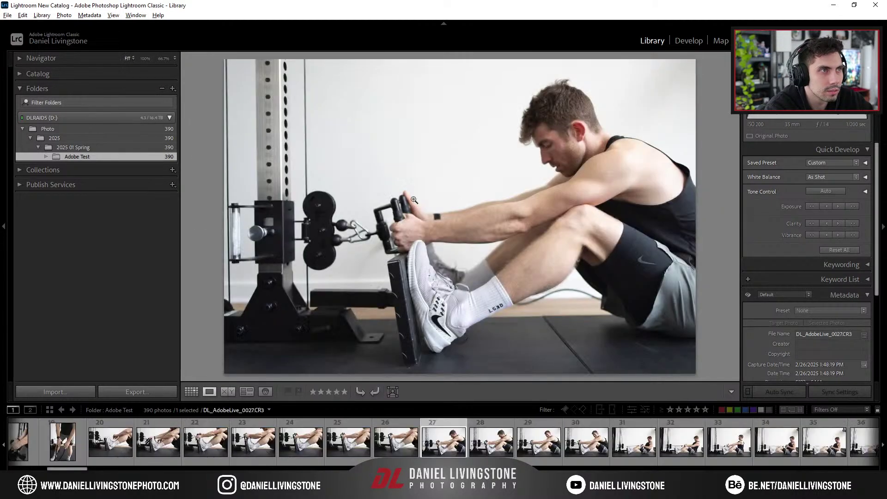
key(g)
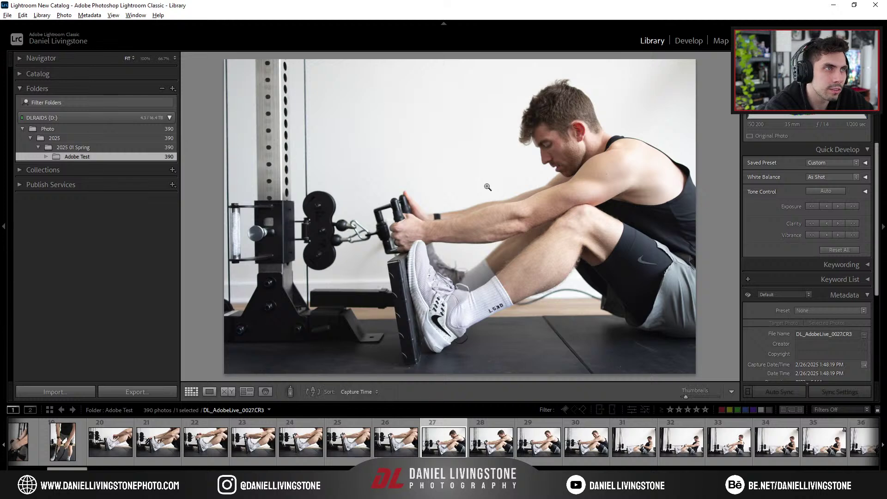
Give the seated cable row photo DL_AdobeLive_0027.CR3 a five-star rating and filter the folder to five-star photos
key(5)
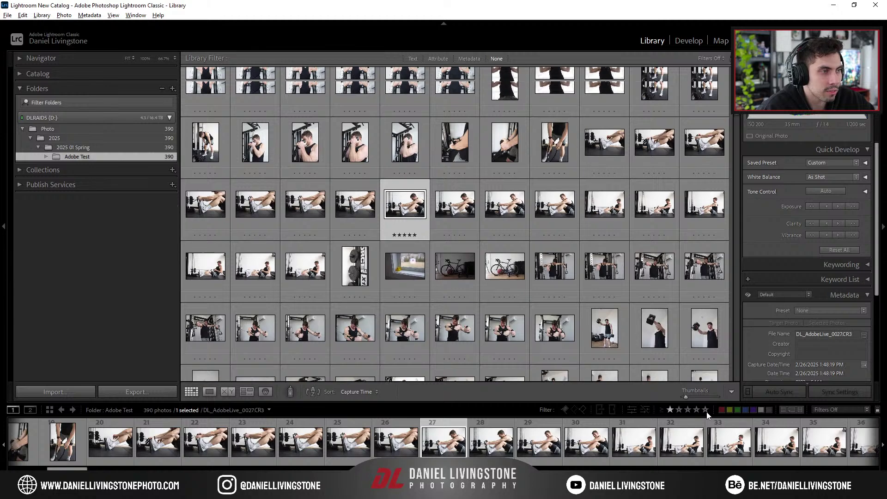
click(705, 410)
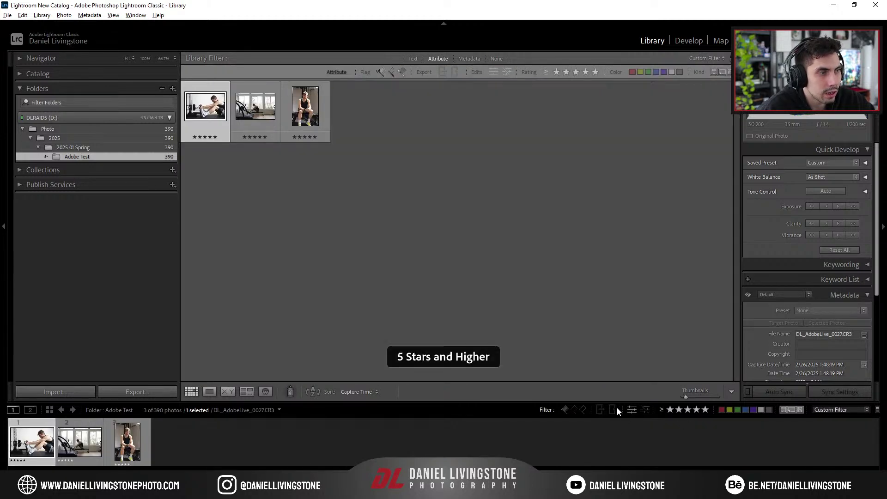
View the five-star photos enlarged and open the rowing machine photo DL_AdobeLive_0314.CR3 in the Develop module
double_click(200, 117)
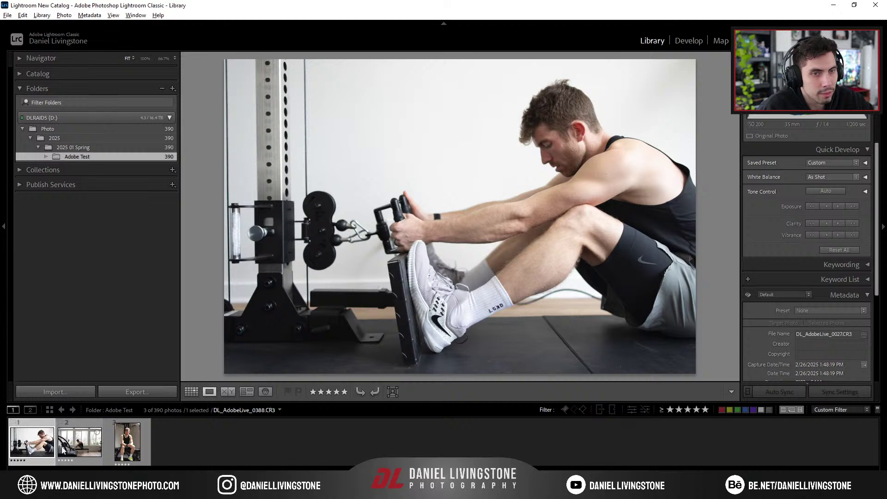
click(81, 443)
click(123, 448)
click(76, 441)
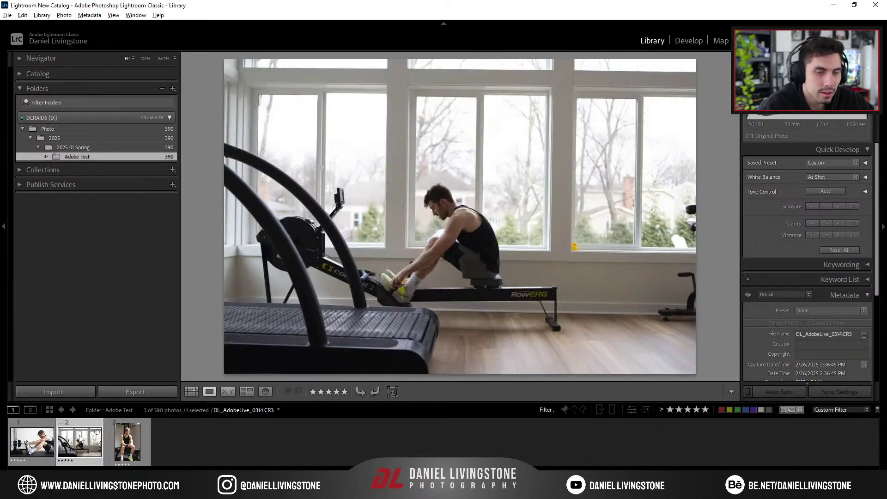
key(d)
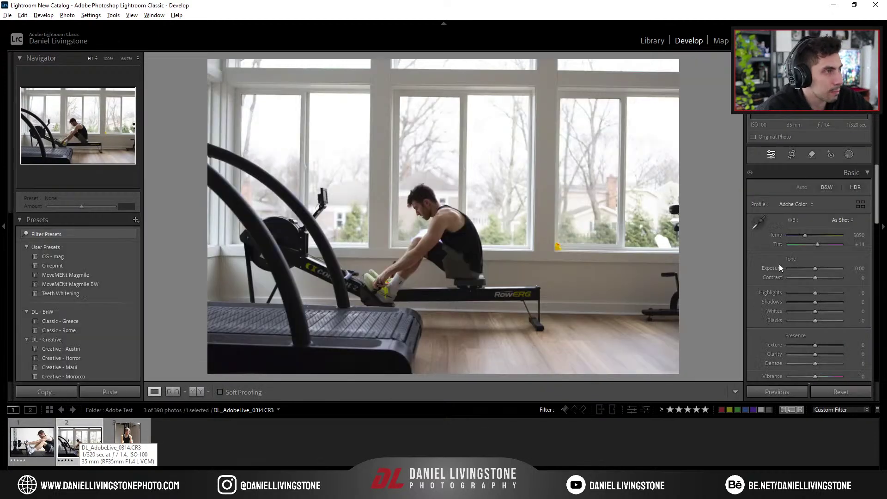
Set the rowing machine photo's Highlights to −100, Shadows +42, Contrast +28, Whites −14, Blacks −33, Temp 5421 and Vibrance +39
drag(816, 296, 745, 292)
drag(815, 302, 821, 279)
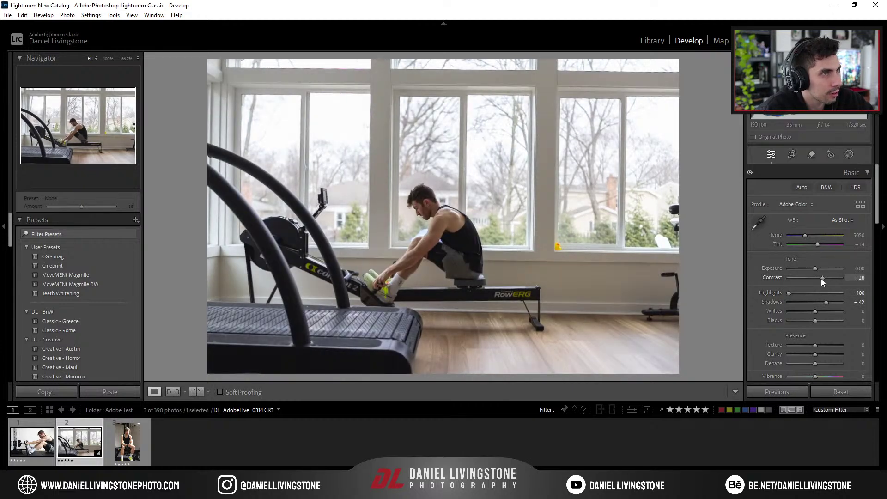
drag(813, 321, 812, 313)
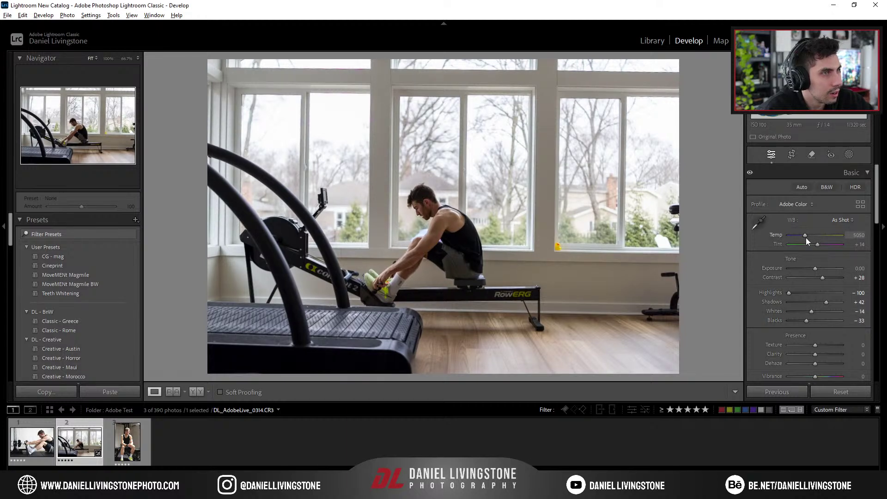
drag(806, 238, 808, 238)
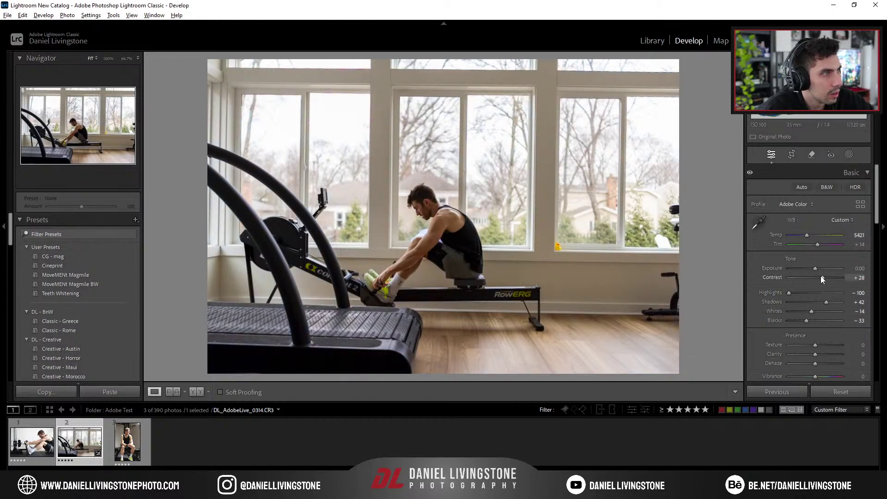
drag(827, 376, 825, 376)
Straighten the rowing machine photo to about −0.63°, crop away the upper window frames, and raise Exposure to +0.44
drag(407, 217, 488, 154)
key(r)
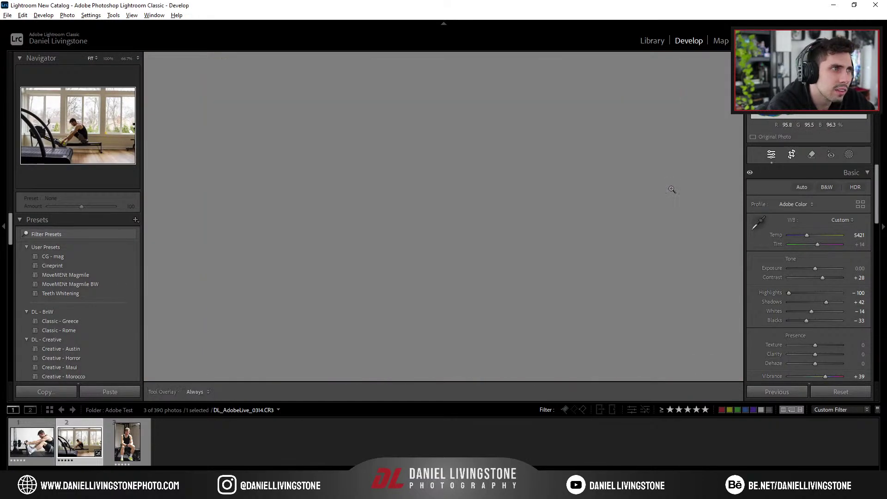
drag(693, 224, 649, 176)
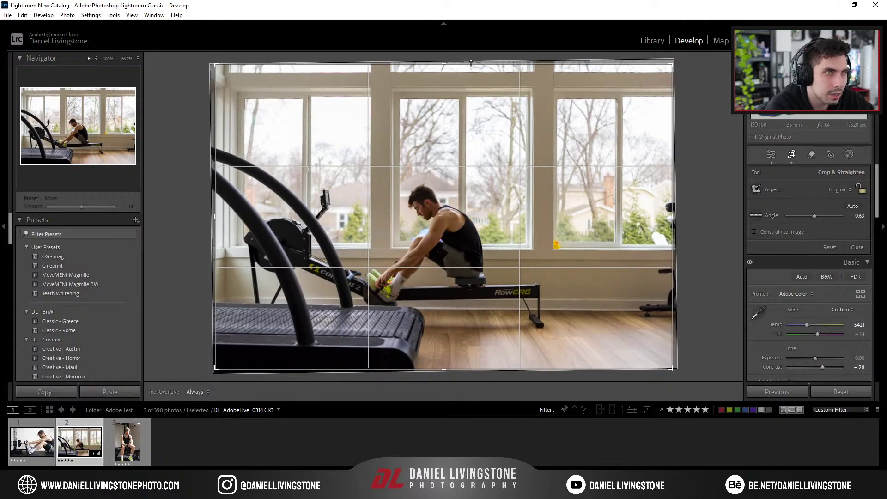
drag(471, 64, 481, 110)
key(r)
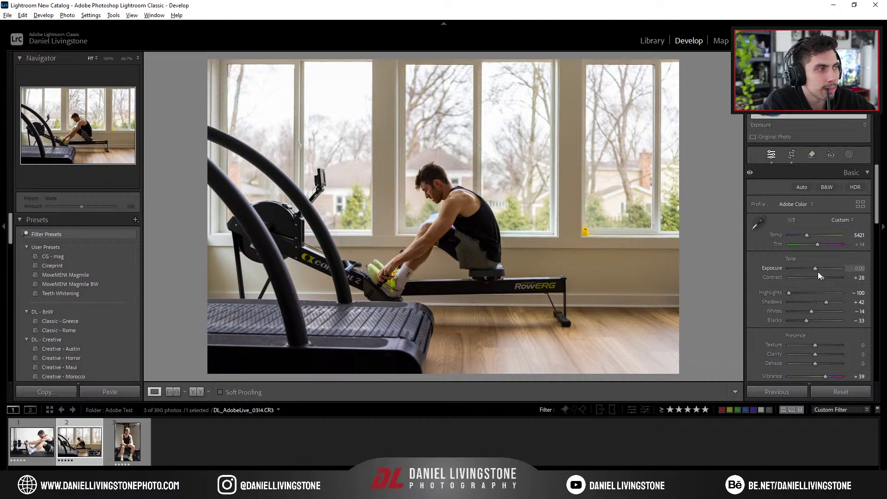
drag(818, 271, 819, 272)
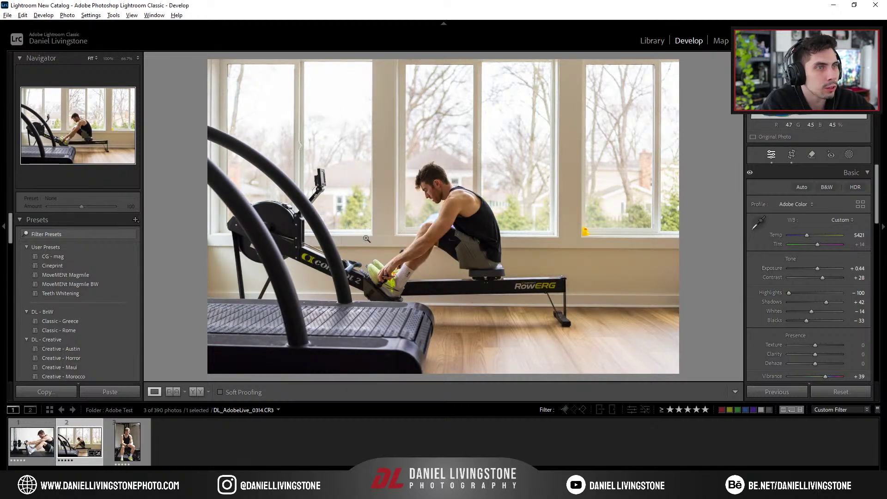
Set the seated portrait DL_AdobeLive_0388.CR3 to Exposure +0.35, Contrast +32, Highlights −72, Shadows −51, Whites −35 and Blacks −21, and compare it with the original
click(127, 447)
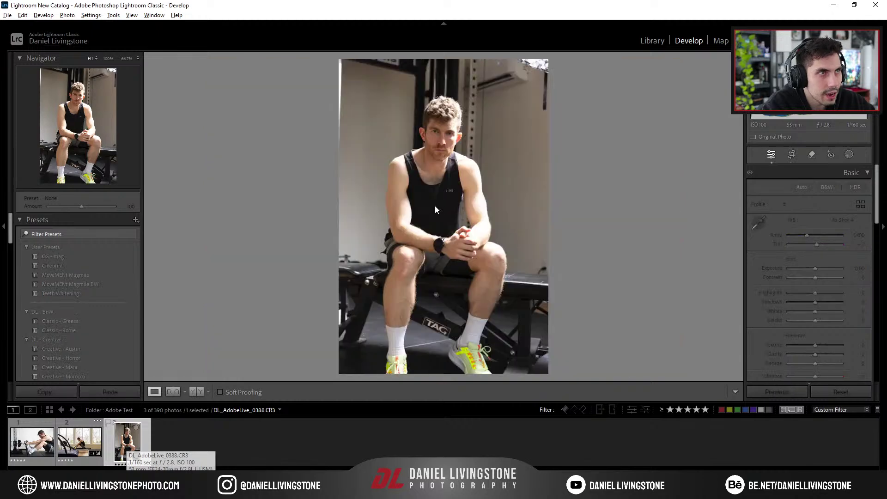
click(443, 134)
drag(454, 98, 455, 193)
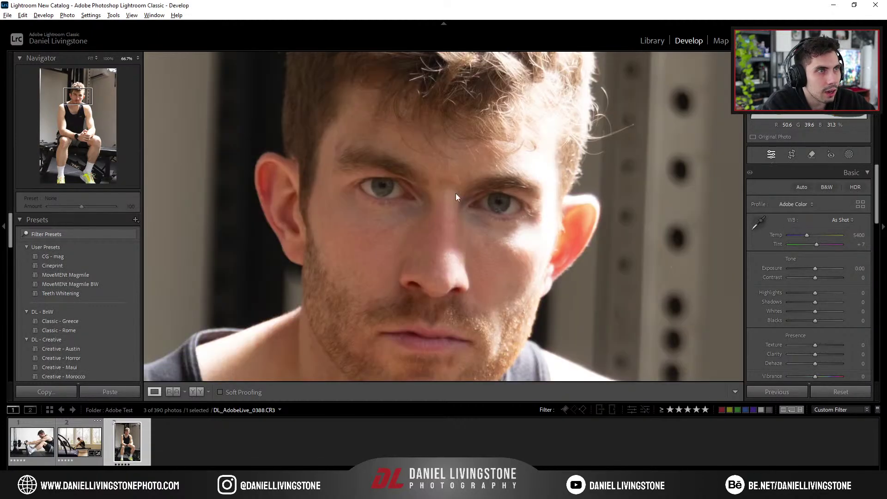
click(455, 193)
drag(815, 292, 809, 320)
key(backslash)
key(backslash)
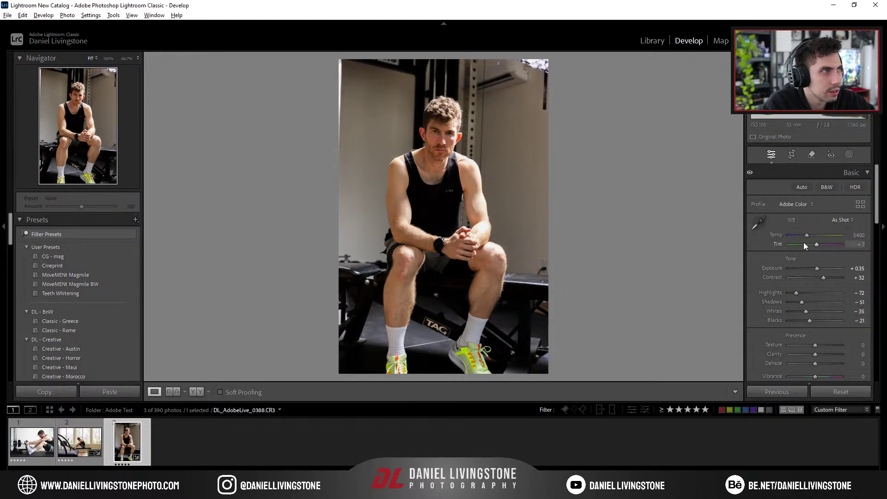
Refine the seated portrait to Temp 4895, Contrast +9 and Exposure +0.70, and check the face at close zoom
drag(807, 236, 804, 237)
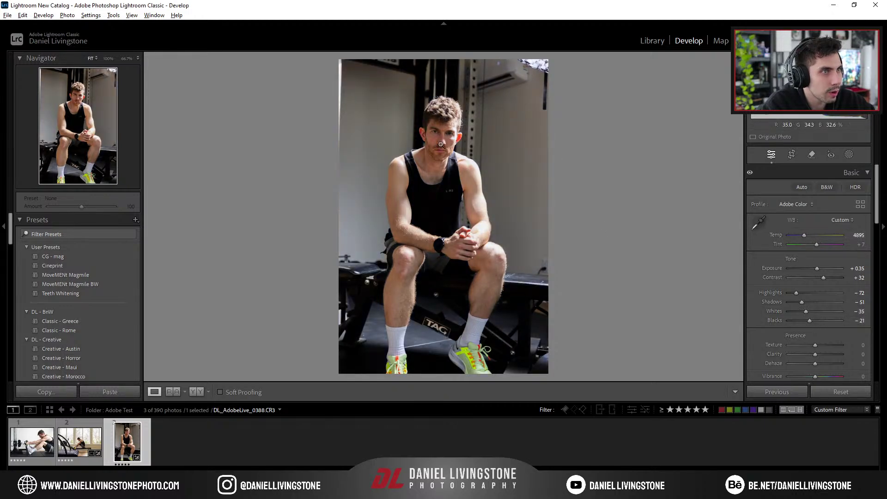
click(442, 145)
click(463, 191)
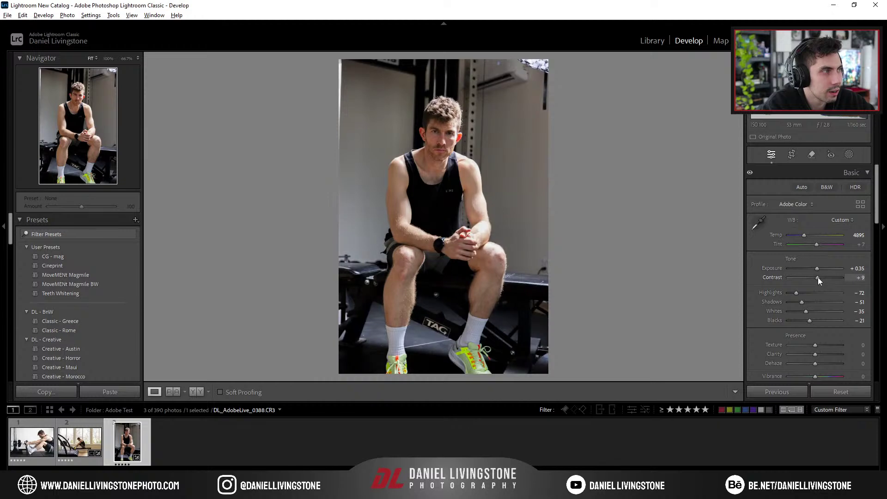
drag(817, 270, 819, 268)
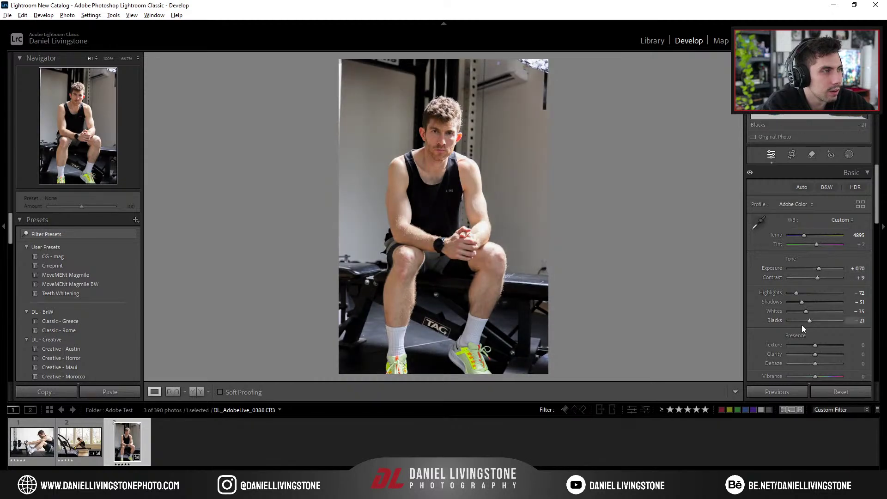
click(460, 124)
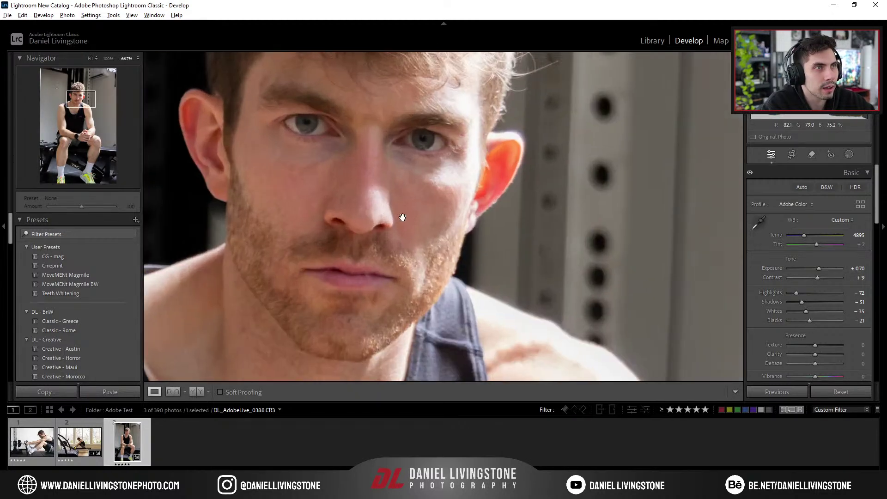
drag(396, 214, 425, 289)
click(425, 287)
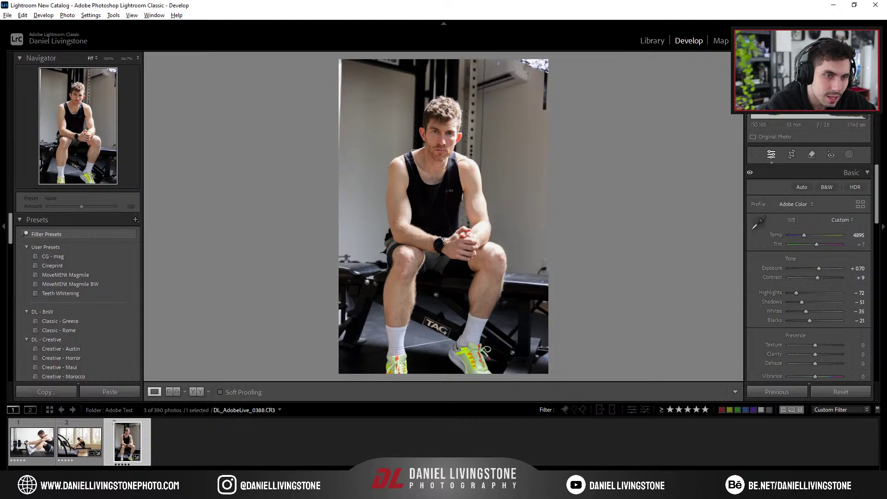
Switch to Chrome and review the Lightroom To Photoshop Workflow outline in Google Docs
mouse_move(190, 490)
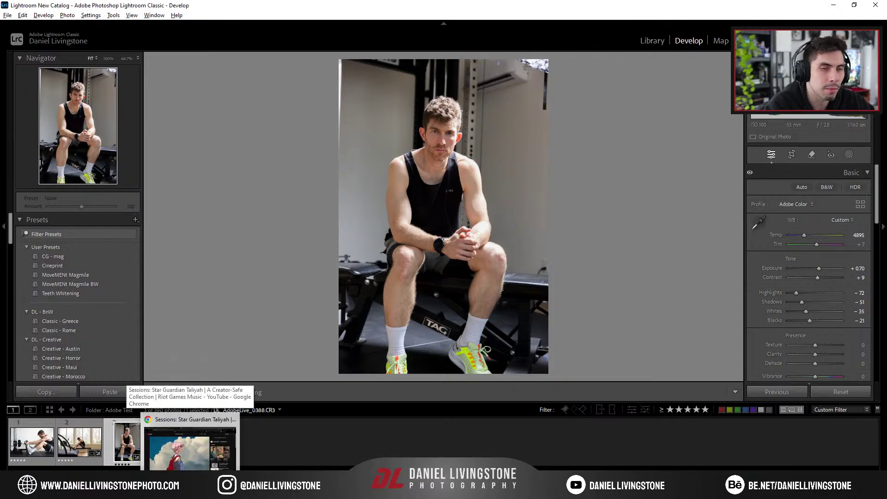
click(190, 446)
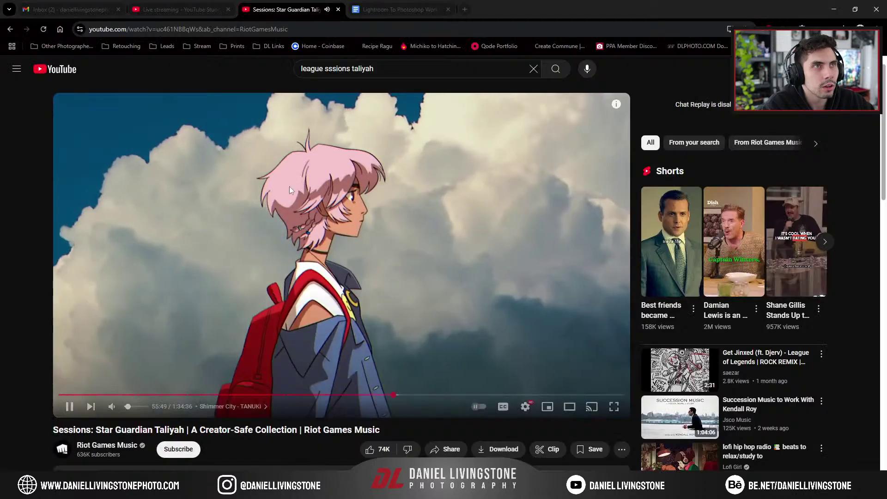
click(356, 10)
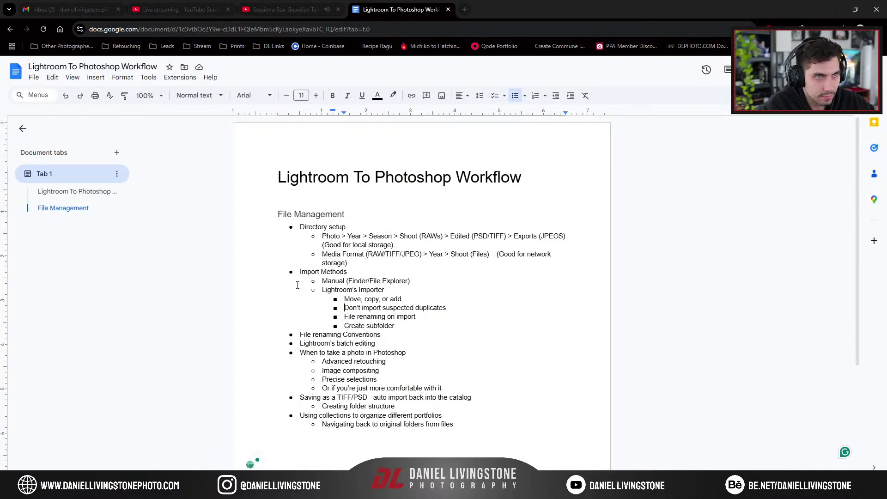
scroll(298, 285, down, 1)
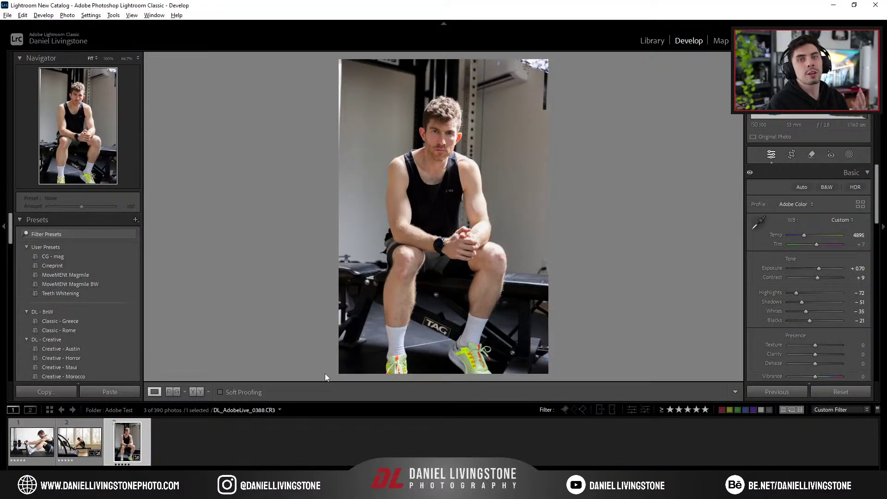
Switch to Photoshop and clear the handwritten filename notes below the File Management heading in Stream Notes
key(alt+Tab)
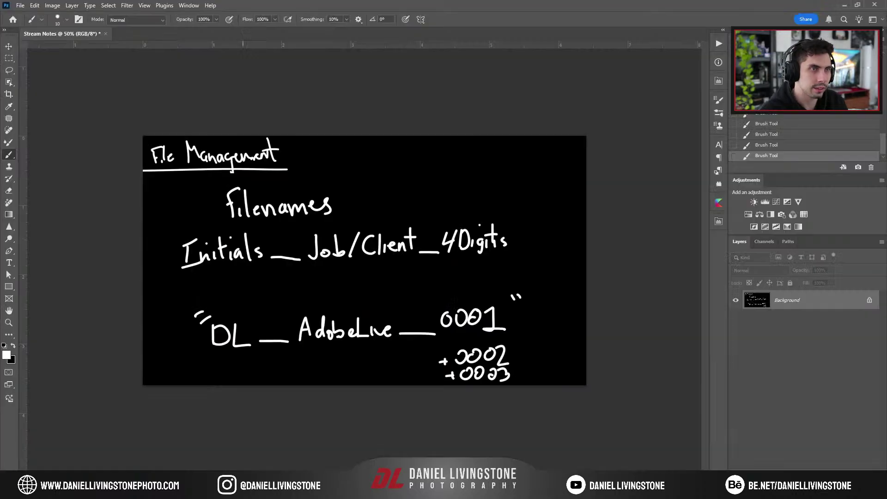
key(m)
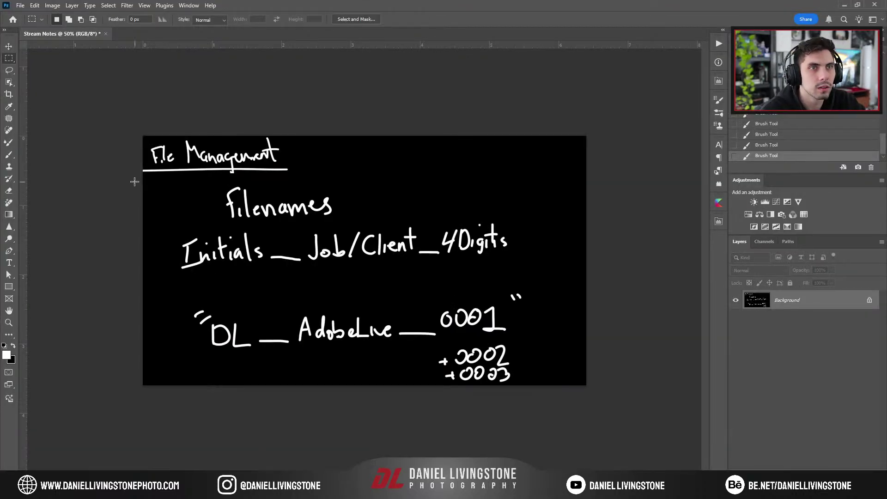
mouse_move(134, 181)
mouse_down()
mouse_move(368, 390)
mouse_move(601, 393)
mouse_up()
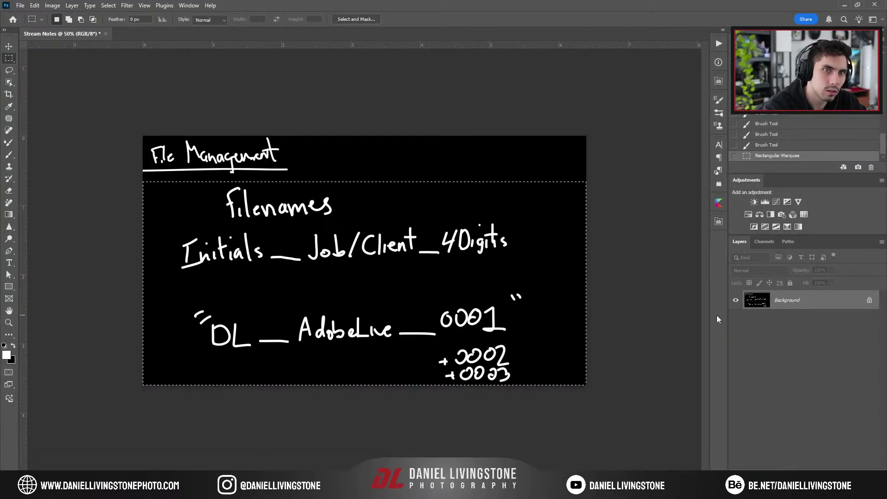
key(BackSpace)
key(ctrl+d)
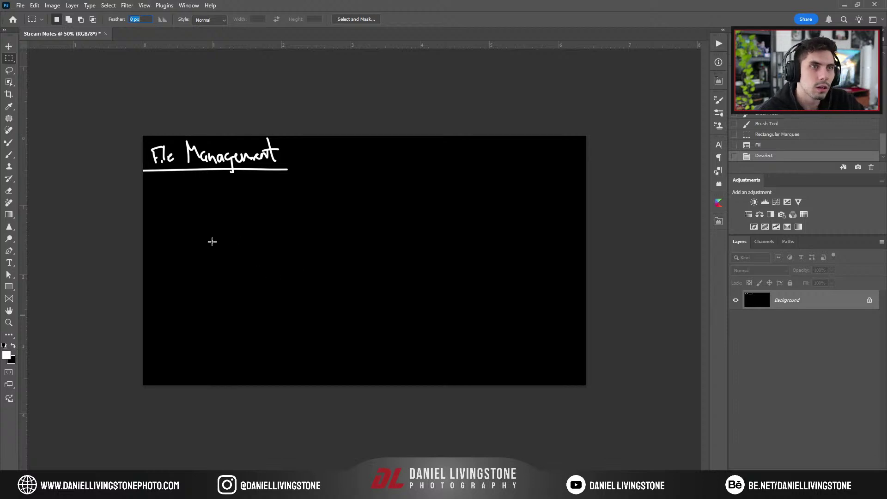
Handwrite the subheading "Lightroom" in white brush below the File Management heading and underline it
key(b)
drag(187, 186, 212, 220)
drag(216, 181, 226, 206)
mouse_move(231, 183)
mouse_down()
mouse_move(233, 206)
mouse_move(243, 193)
mouse_up()
drag(250, 194, 283, 203)
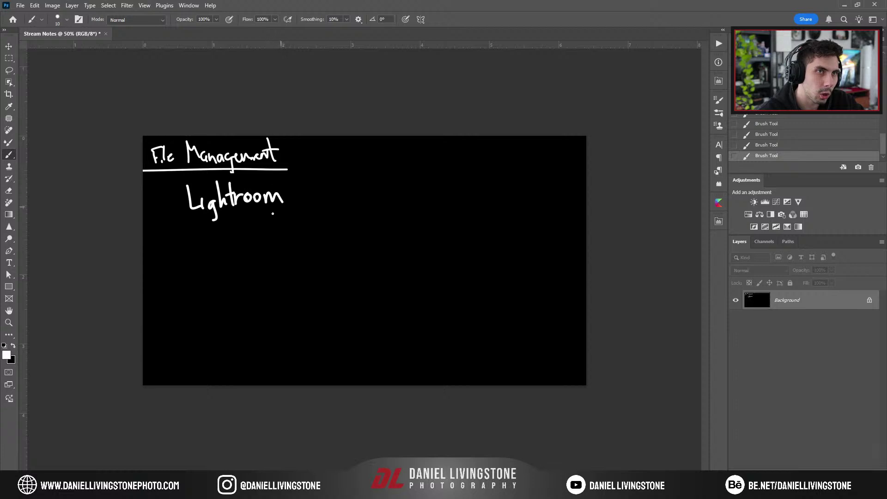
drag(206, 216, 289, 215)
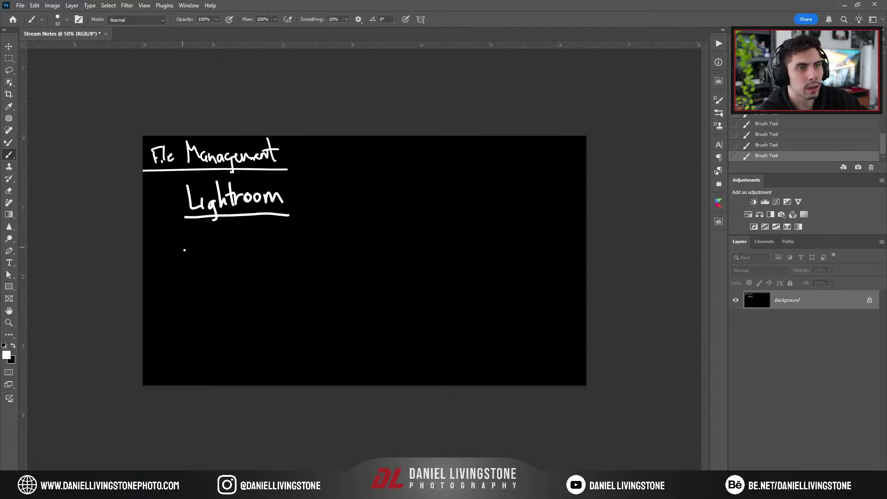
Handwrite the bullet "- Directory" below the Lightroom subheading
drag(180, 252, 194, 258)
mouse_move(193, 242)
mouse_down()
mouse_move(192, 258)
mouse_move(222, 247)
mouse_up()
drag(222, 252, 237, 254)
drag(240, 233, 242, 257)
drag(237, 241, 259, 246)
drag(263, 246, 264, 274)
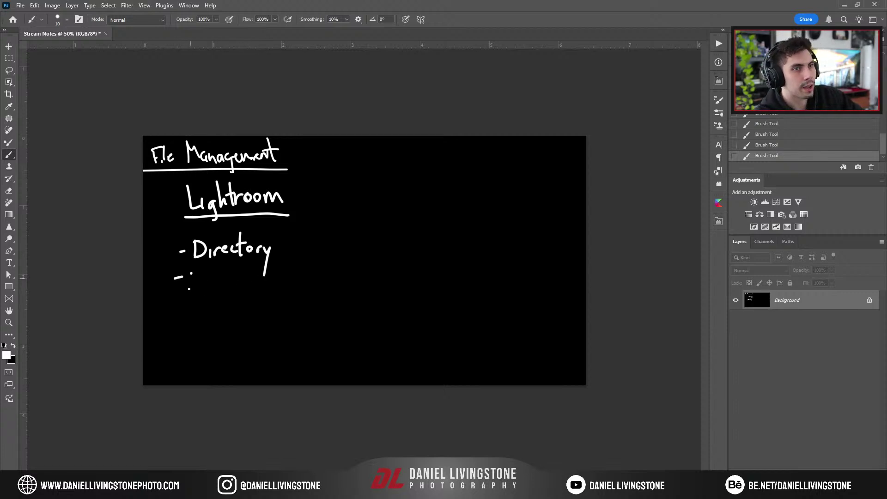
Handwrite the bullet "- Batch Editing" below the Directory bullet
drag(191, 273, 189, 291)
mouse_move(189, 272)
mouse_down()
mouse_move(206, 290)
mouse_move(215, 270)
mouse_move(228, 289)
mouse_up()
mouse_move(232, 262)
mouse_down()
mouse_move(240, 285)
mouse_move(249, 275)
mouse_move(247, 288)
mouse_move(255, 267)
mouse_up()
drag(248, 279, 257, 286)
drag(265, 279, 274, 286)
mouse_move(280, 264)
mouse_down()
mouse_move(281, 287)
mouse_move(284, 277)
mouse_up()
drag(287, 280, 305, 296)
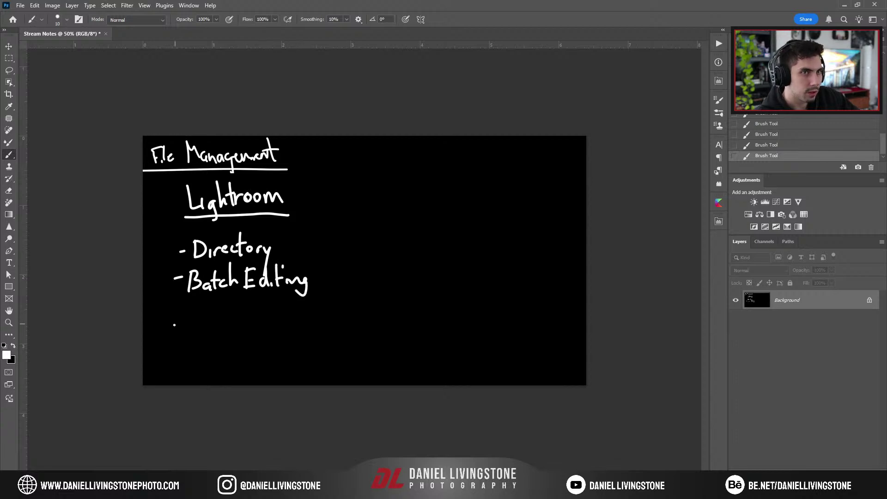
Switch to the Google Docs workflow outline in Chrome to check the next topics, and return to Lightroom Classic
key(alt+Tab)
key(alt+Tab)
key(Tab)
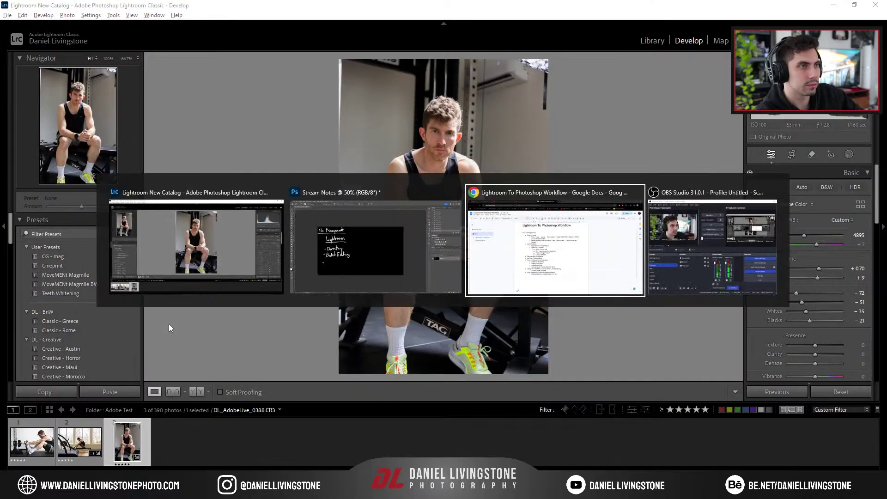
key(alt+Tab)
key(Tab)
key(alt+Tab)
key(Tab)
key(Tab)
key(Tab)
key(Tab)
key(Tab)
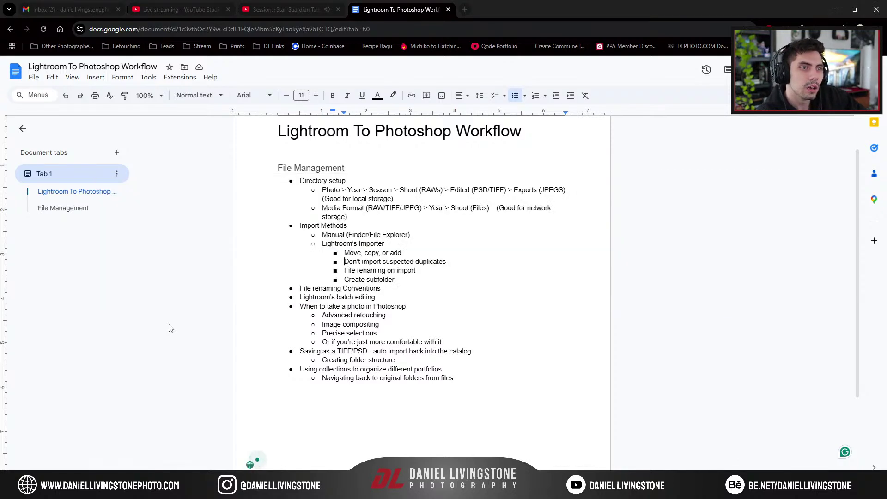
key(alt+Tab)
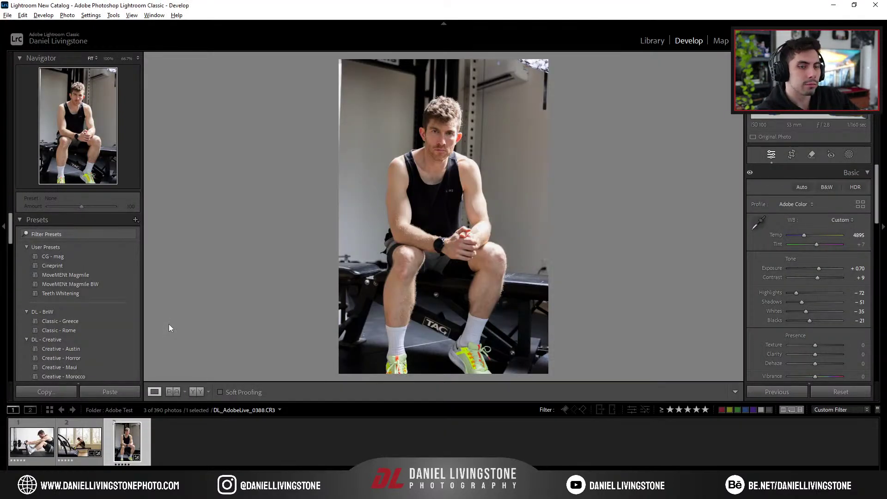
Switch to the Stream Notes document in Photoshop and start a new handwritten bullet with a dash below the Batch Editing bullet
key(alt+Tab)
key(Tab)
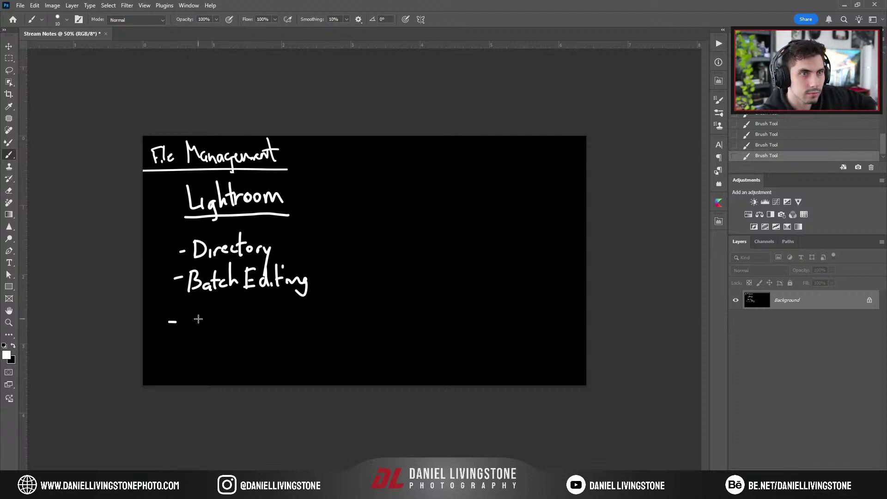
key(Return)
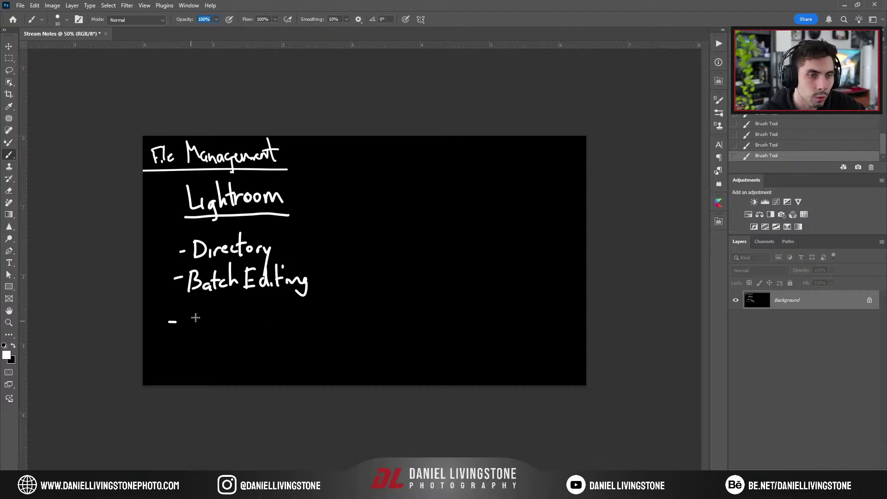
drag(195, 318, 190, 322)
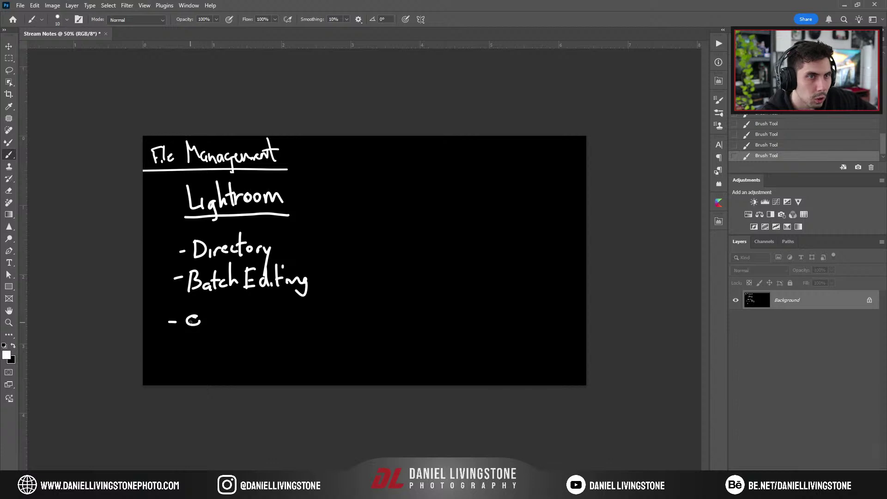
key(ctrl+z)
key(ctrl+z)
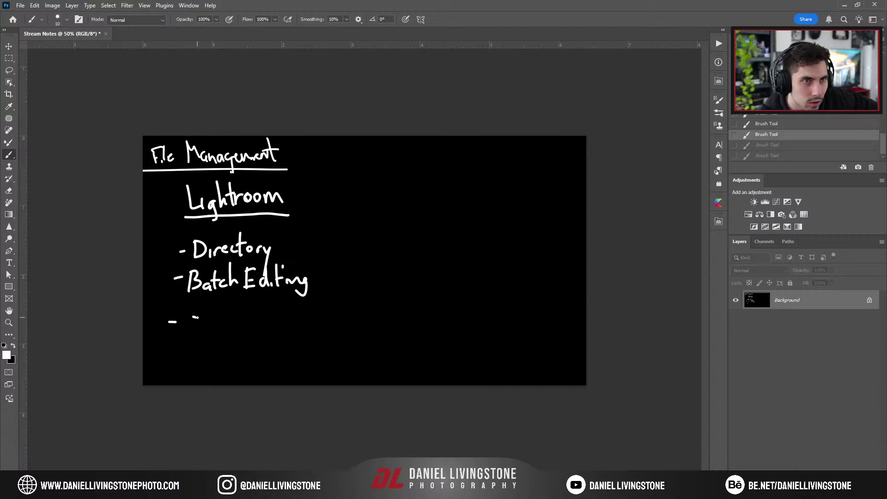
key(ctrl+shift+z)
key(ctrl+shift+z)
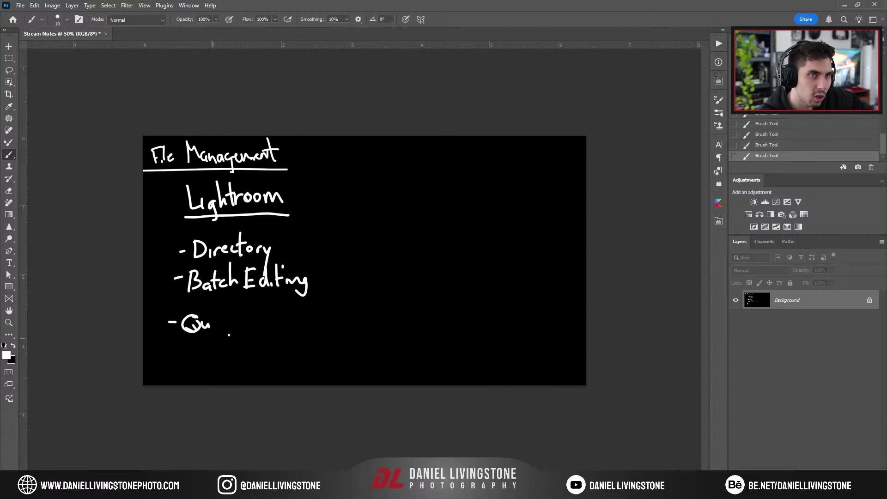
Erase the badly drawn first letters and handwrite "Quick Masking" beside the dash with the white brush
key(e)
mouse_move(217, 311)
mouse_down()
mouse_move(190, 323)
mouse_move(202, 333)
mouse_up()
key(q)
key(b)
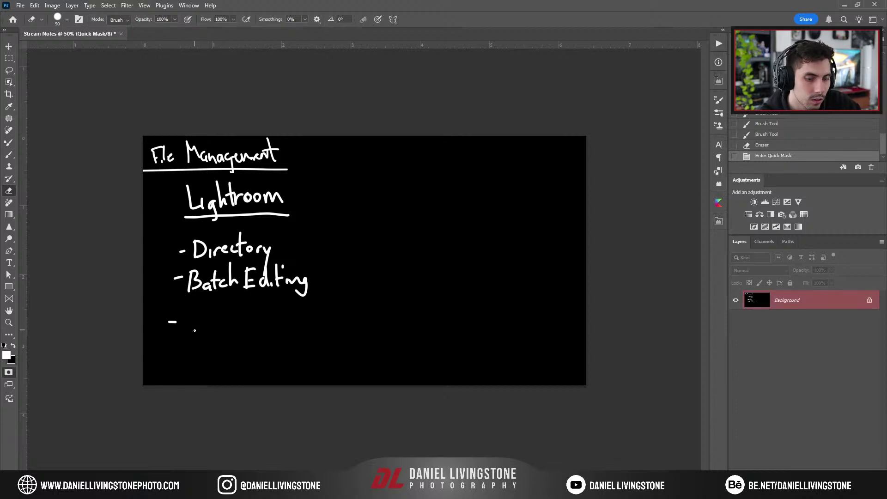
key(q)
mouse_move(179, 325)
mouse_down()
mouse_move(215, 327)
mouse_move(231, 333)
mouse_move(256, 319)
mouse_move(277, 330)
mouse_up()
mouse_move(282, 308)
mouse_down()
mouse_move(280, 331)
mouse_move(289, 331)
mouse_up()
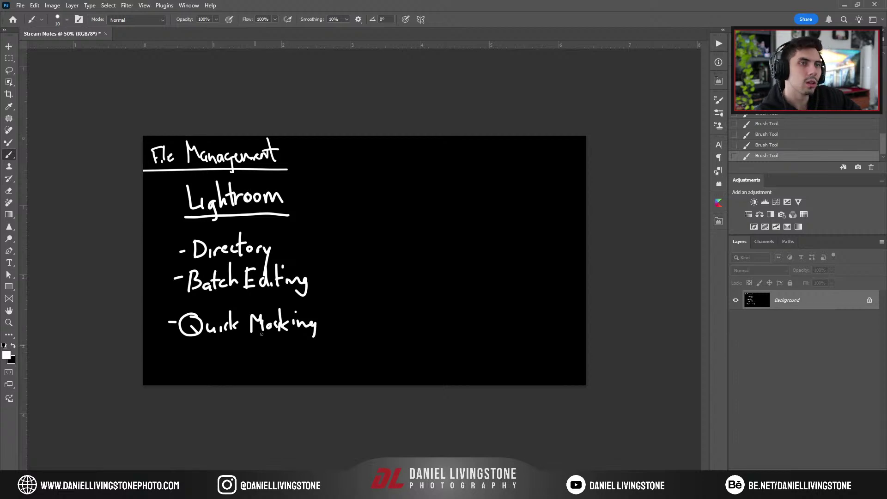
Switch to Lightroom Classic and view the portrait in the Library loupe, returning to Develop
key(alt+Tab)
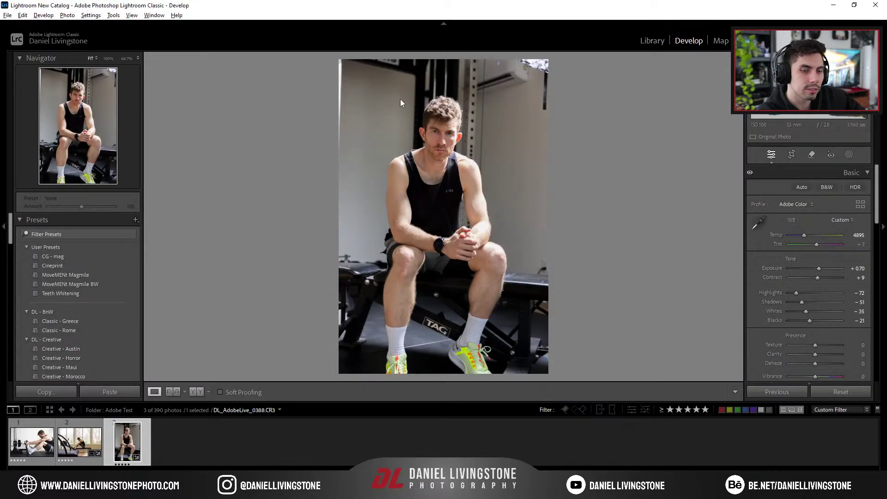
key(e)
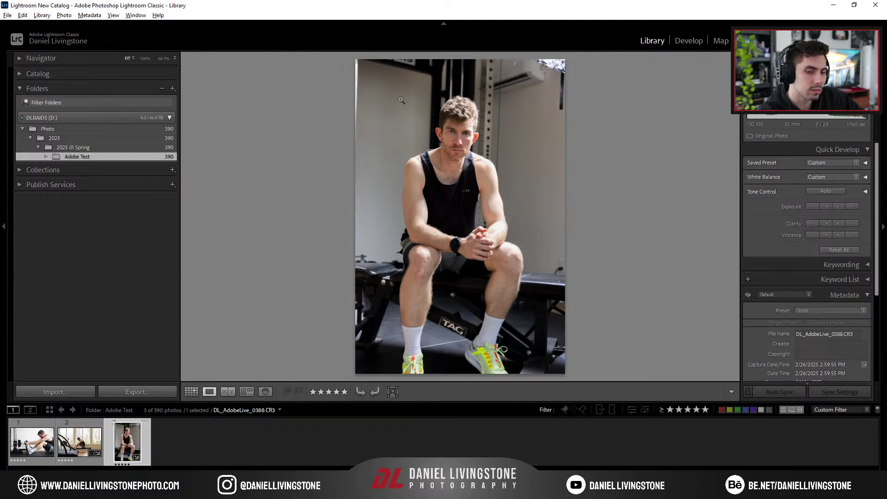
key(d)
Return to the Photoshop notes and handwrite the bullet "- Adobe Camera RAWs" below the Quick Masking bullet
key(alt+Tab)
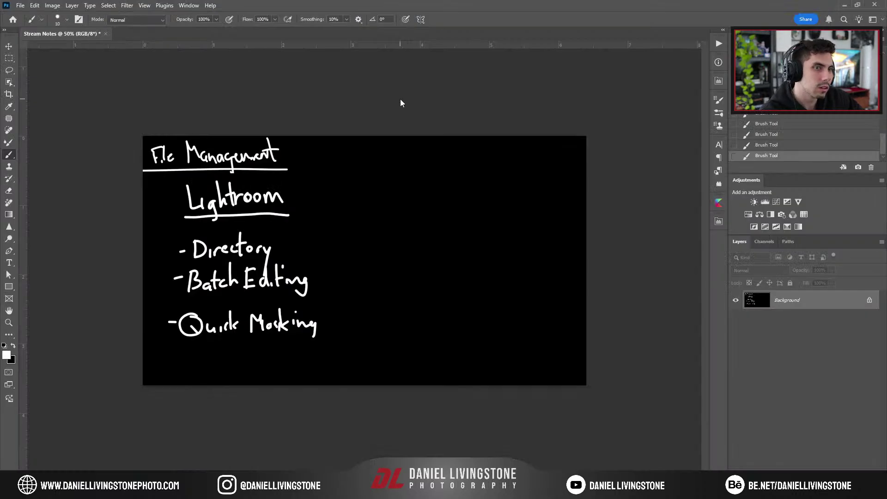
drag(159, 364, 205, 374)
mouse_move(211, 365)
mouse_down()
mouse_move(259, 353)
mouse_move(258, 368)
mouse_move(307, 369)
mouse_move(313, 355)
mouse_move(313, 372)
mouse_move(324, 352)
mouse_move(340, 374)
mouse_up()
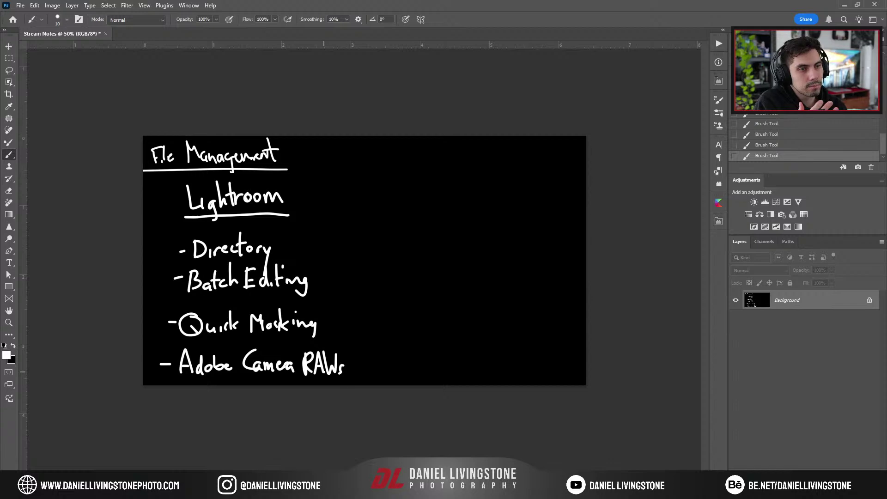
Check Lightroom Classic briefly, return to the Photoshop notes, and handwrite an underlined "Photoshop" subheading beside the Lightroom subheading
key(alt+Tab)
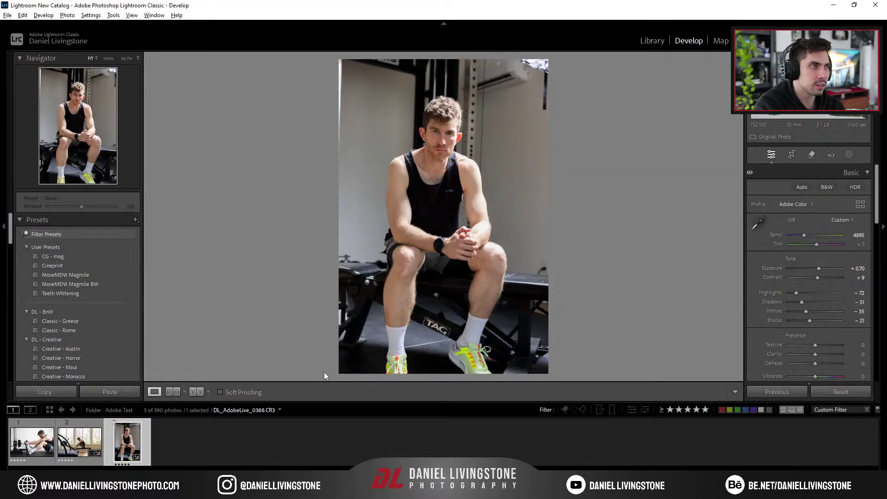
drag(878, 208, 855, 185)
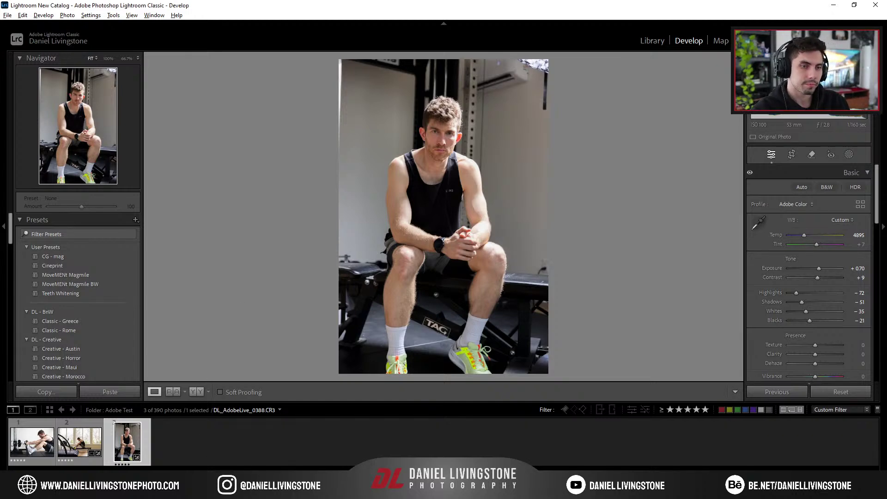
click(236, 444)
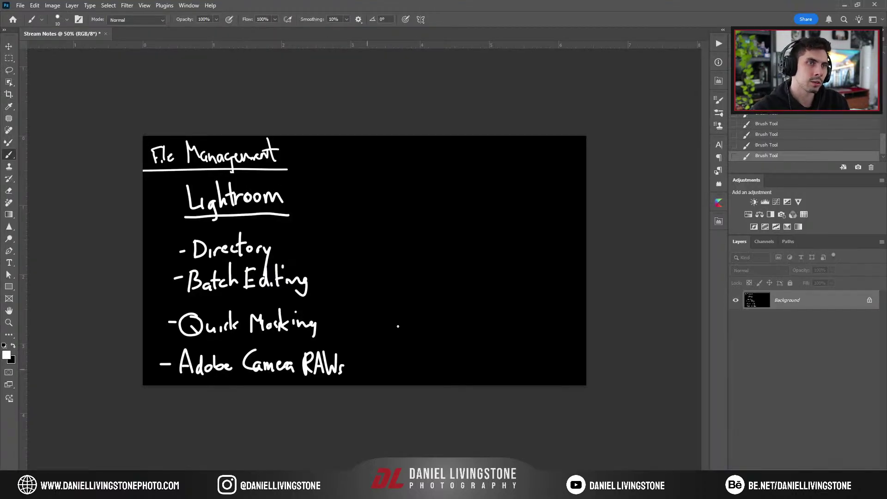
mouse_move(380, 192)
mouse_down()
mouse_move(383, 216)
mouse_move(387, 189)
mouse_move(396, 217)
mouse_move(407, 201)
mouse_move(433, 207)
mouse_move(437, 195)
mouse_move(452, 211)
mouse_move(452, 202)
mouse_move(459, 225)
mouse_move(462, 203)
mouse_up()
drag(377, 222, 465, 221)
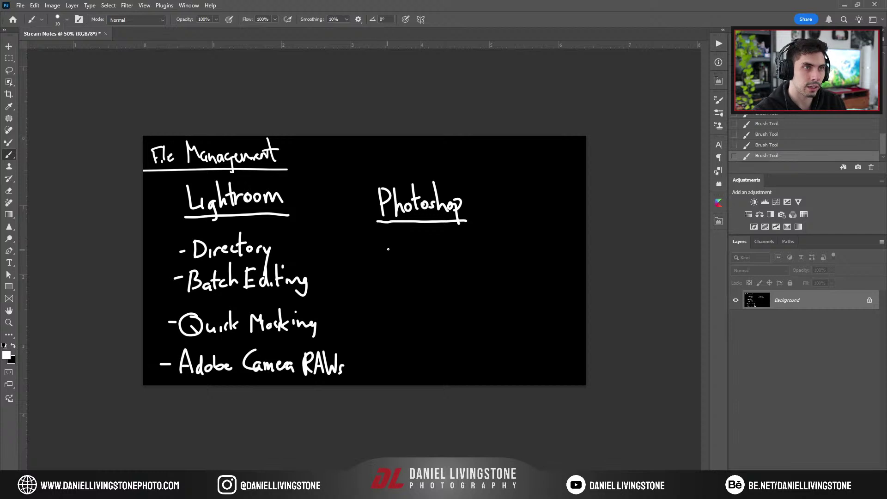
Handwrite the bullet "- Specific Masks" below the Photoshop subheading
drag(381, 248, 392, 246)
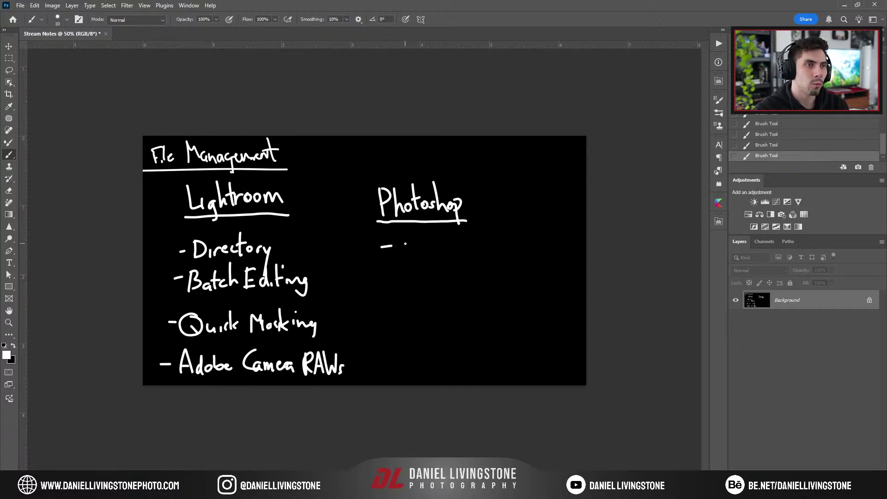
mouse_move(411, 240)
mouse_down()
mouse_move(401, 255)
mouse_move(439, 256)
mouse_up()
mouse_move(434, 246)
mouse_down()
mouse_move(451, 245)
mouse_move(447, 255)
mouse_up()
mouse_move(458, 246)
mouse_down()
mouse_move(456, 254)
mouse_move(482, 232)
mouse_up()
drag(481, 243, 512, 254)
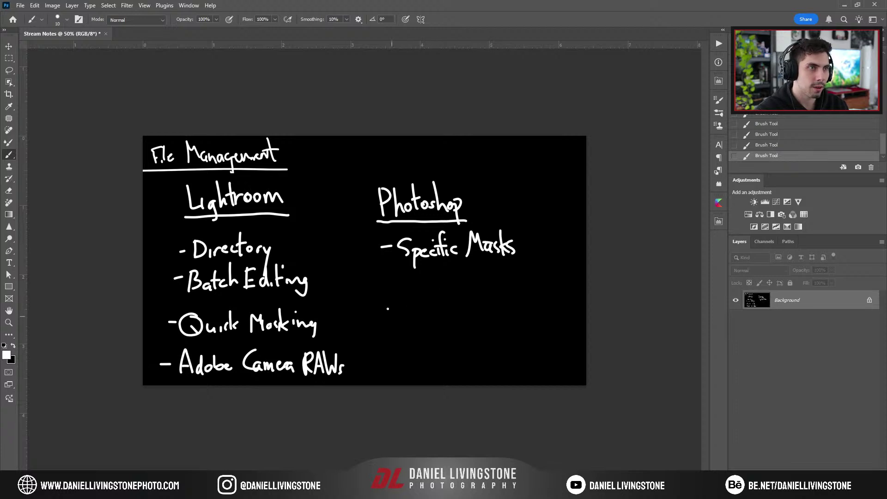
Handwrite the bullet "- Fine Retouching" below Specific Masks and add the dash for another bullet beneath it
drag(383, 287, 398, 294)
mouse_move(400, 274)
mouse_down()
mouse_move(409, 272)
mouse_move(411, 292)
mouse_move(430, 283)
mouse_move(456, 291)
mouse_move(489, 286)
mouse_move(504, 266)
mouse_move(507, 287)
mouse_move(534, 278)
mouse_move(521, 296)
mouse_up()
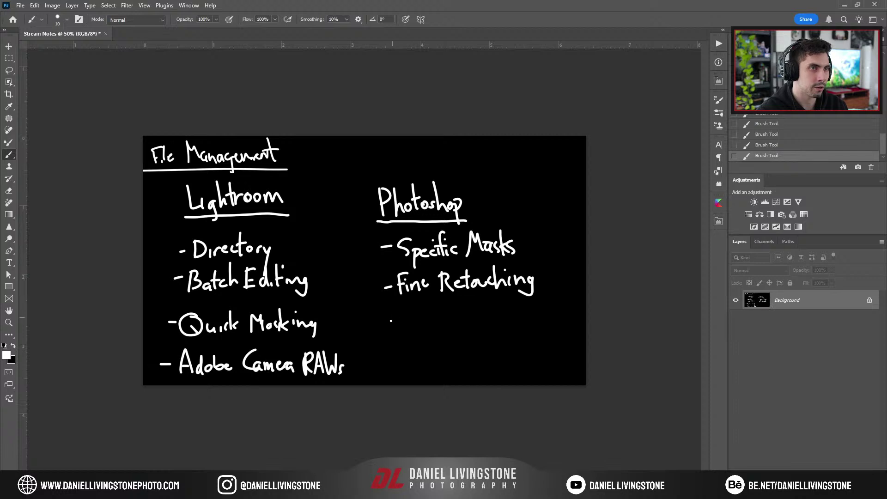
drag(387, 313, 396, 313)
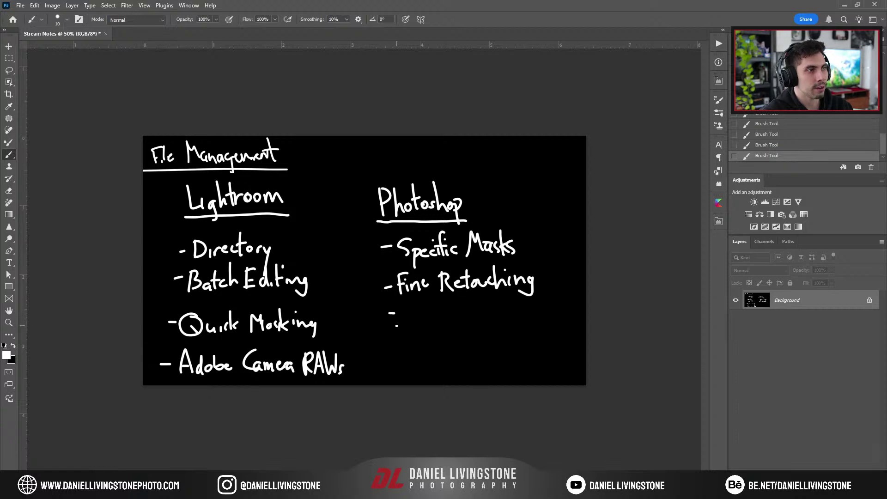
mouse_move(416, 307)
mouse_down()
mouse_move(415, 324)
mouse_move(434, 319)
mouse_up()
key(ctrl+z)
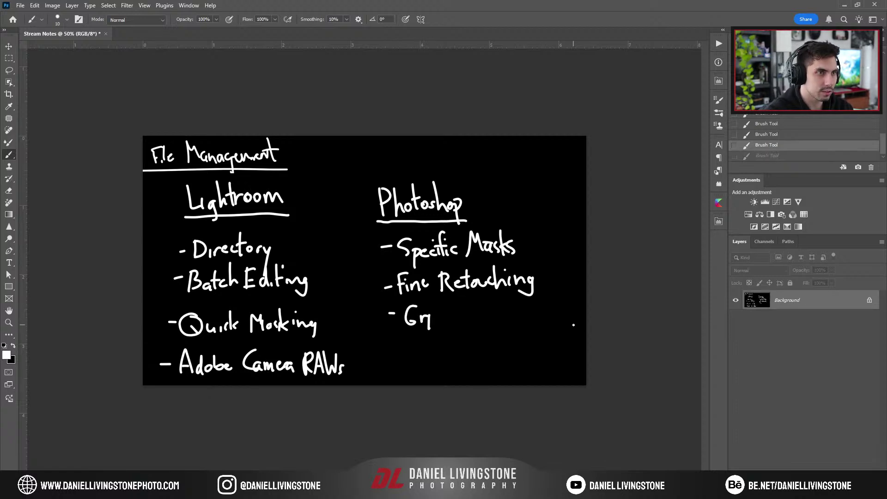
key(ctrl+z)
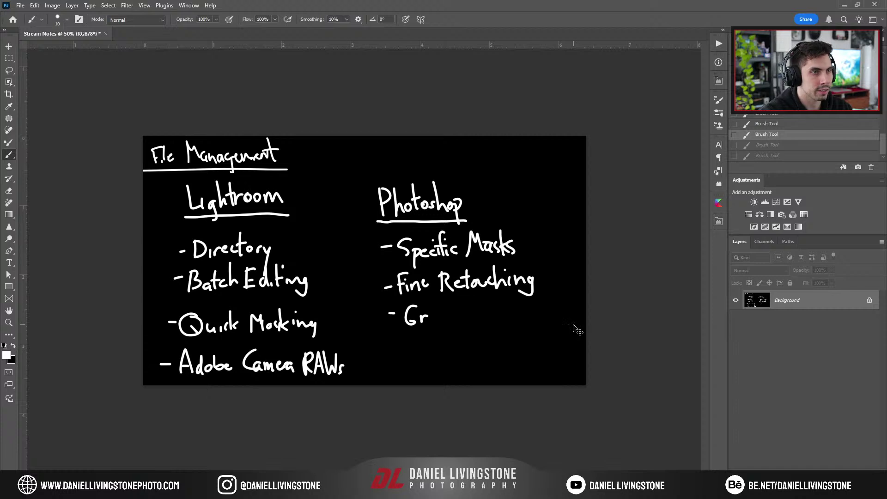
key(ctrl+z)
key(ctrl+z)
Handwrite "Compositing" beside the dash below the Fine Retouching bullet
mouse_move(414, 307)
mouse_down()
mouse_move(439, 332)
mouse_move(462, 324)
mouse_up()
mouse_move(472, 303)
mouse_down()
mouse_move(473, 323)
mouse_move(477, 316)
mouse_up()
mouse_move(475, 316)
mouse_down()
mouse_move(500, 323)
mouse_move(494, 334)
mouse_up()
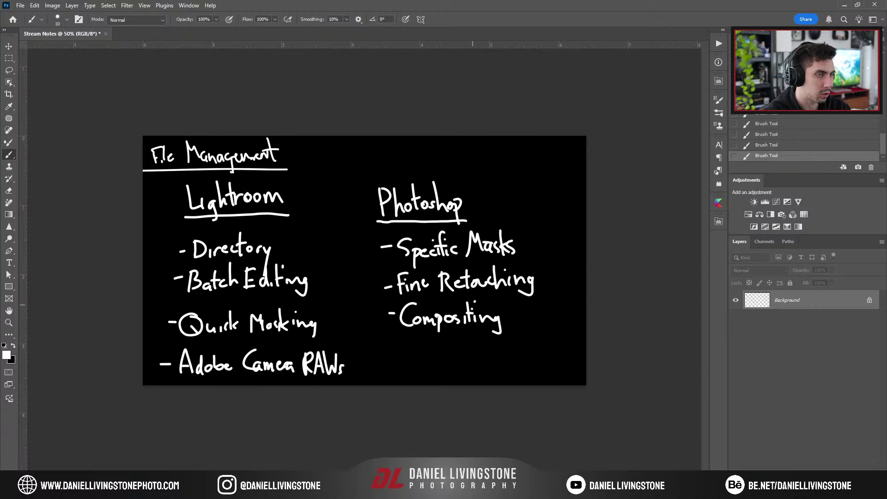
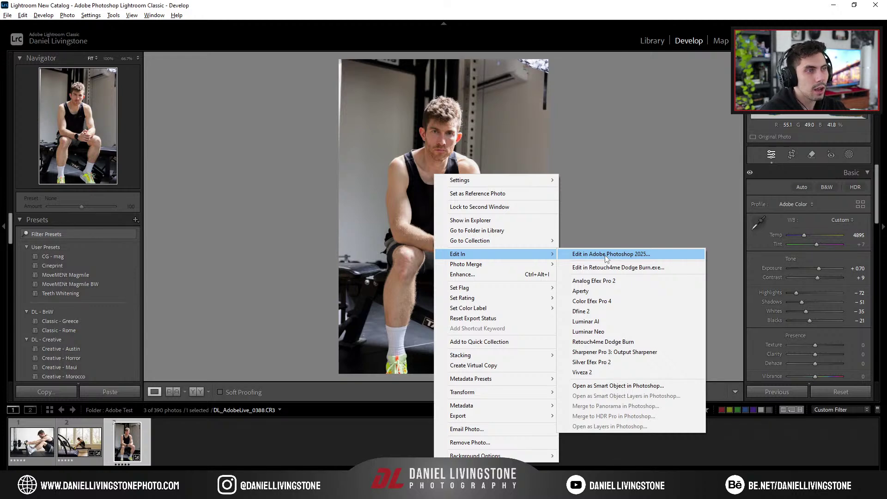
Open the seated gym portrait from Lightroom in Adobe Photoshop 2025 and add a new layer named Cleanup
click(607, 255)
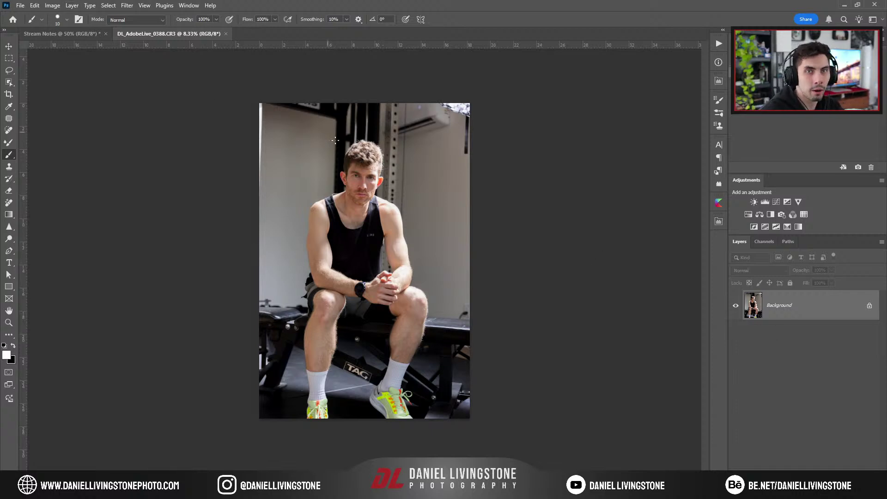
scroll(370, 222, up, 3)
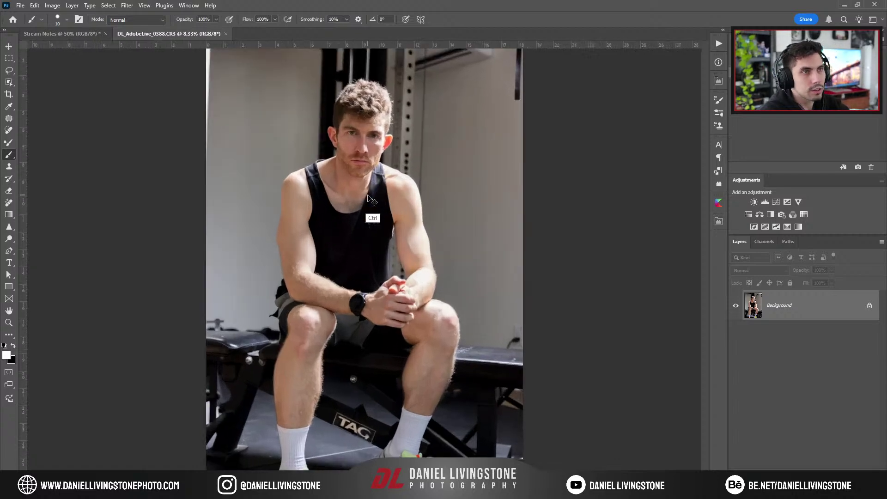
key(ctrl+shift+n)
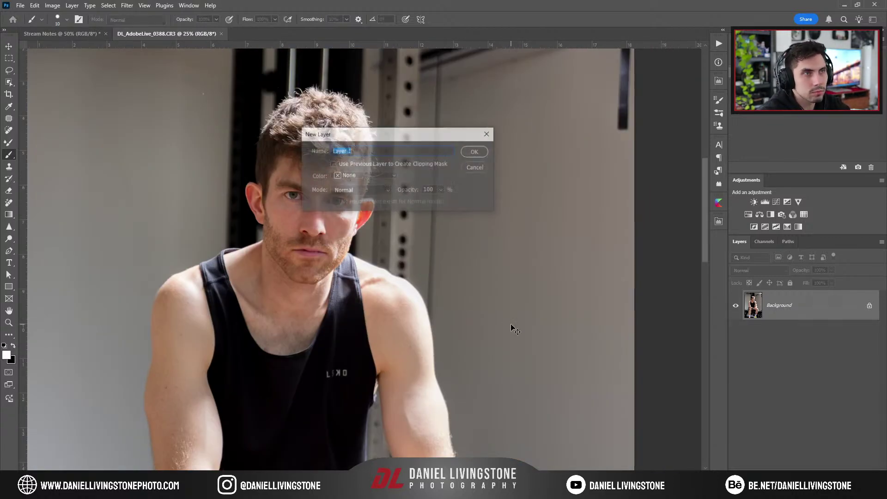
text(Cleanup)
key(Return)
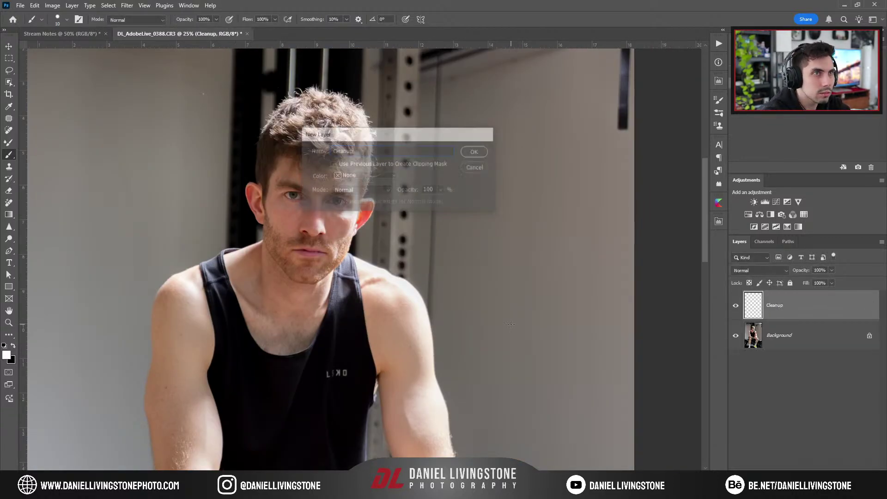
Remove the stray hairs along the ear side of the man's hair against the metal rack with the Spot Healing Brush
key(j)
scroll(343, 201, up, 1)
scroll(344, 201, up, 2)
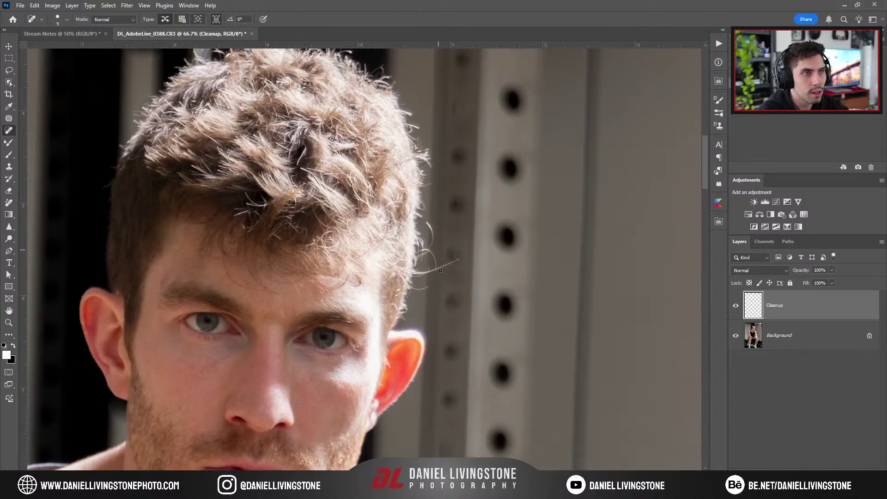
mouse_move(424, 273)
mouse_down()
mouse_move(462, 258)
mouse_move(460, 281)
mouse_move(457, 201)
mouse_up()
key(ctrl+plus)
drag(459, 273, 444, 305)
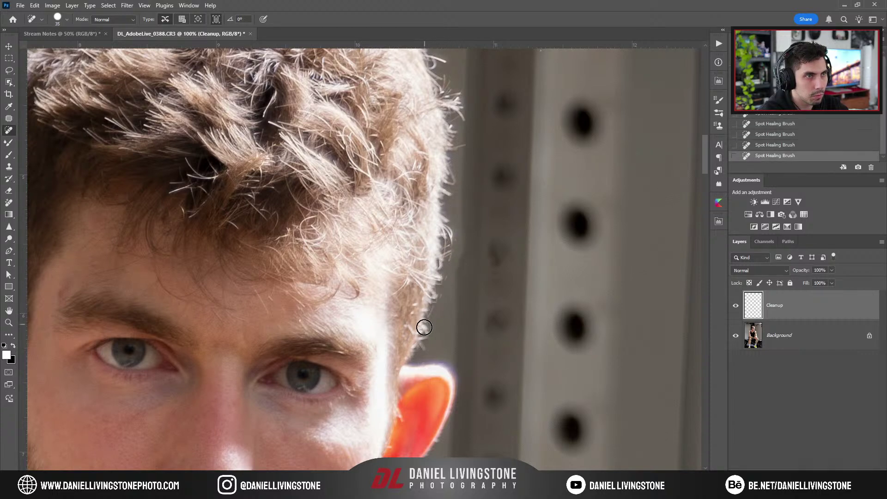
Heal the small speck on the wall panel and the purple spot near the air conditioner with an enlarged Spot Healing Brush
key(ctrl+minus)
scroll(307, 286, up, 3)
scroll(306, 286, left, 3)
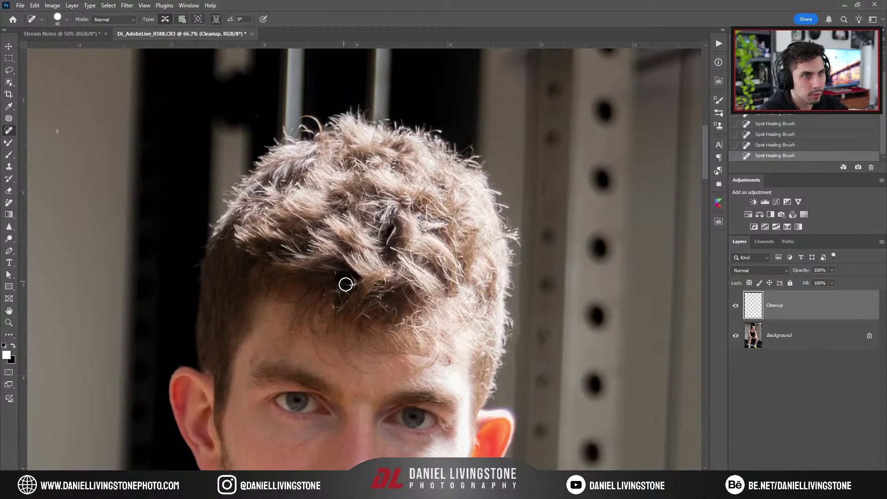
drag(355, 314, 416, 344)
key(ctrl+minus)
key(ctrl+minus)
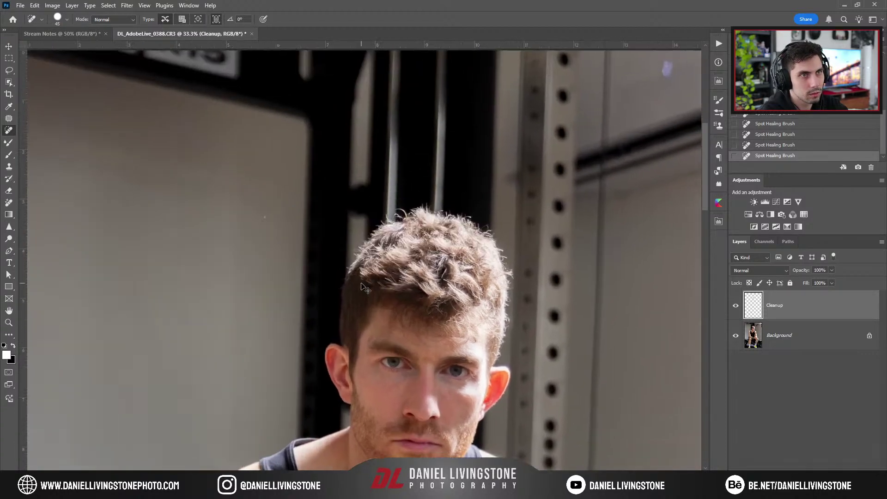
key(ctrl+plus)
key(bracketright)
key(bracketright)
key(bracketright)
click(228, 200)
key(ctrl+minus)
drag(504, 177, 386, 290)
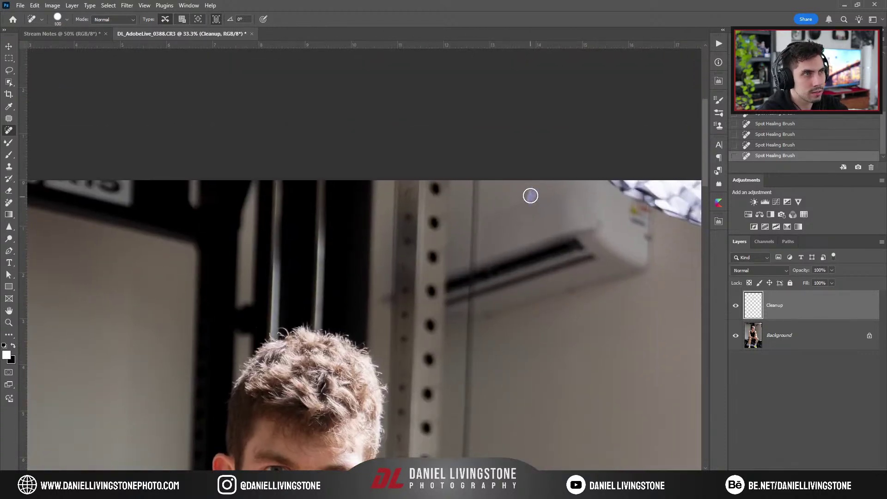
mouse_move(530, 196)
mouse_down()
mouse_move(521, 210)
mouse_move(345, 228)
mouse_up()
Lasso the white reflector and dark vertical bar in the photo's corner and remove them using Generative Fill with an empty prompt
key(l)
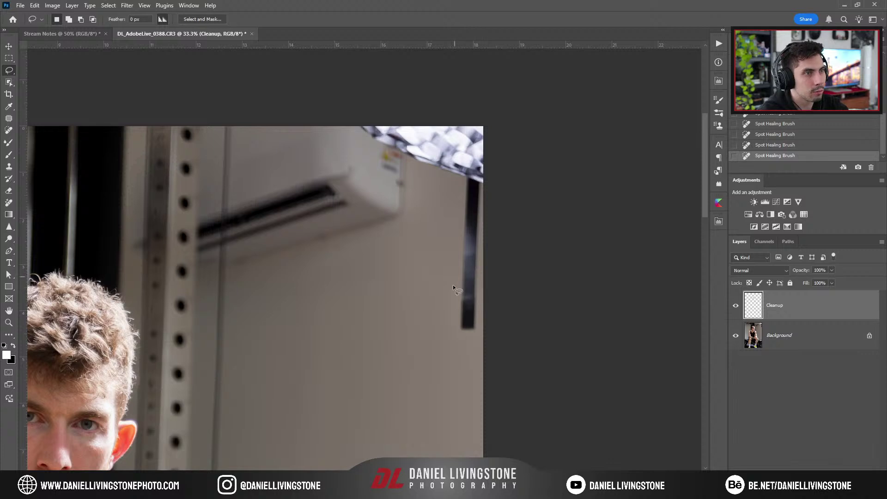
drag(453, 287, 489, 210)
mouse_move(453, 98)
mouse_down()
mouse_move(386, 160)
mouse_move(450, 217)
mouse_up()
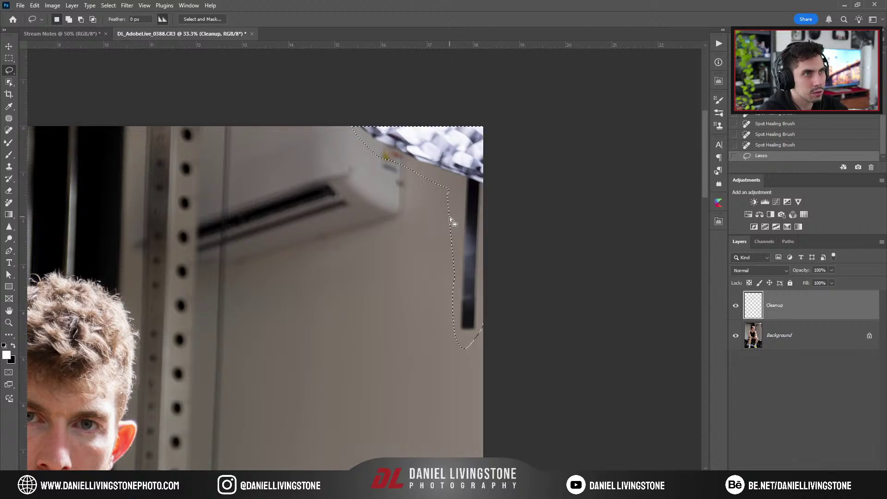
right_click(445, 157)
click(466, 289)
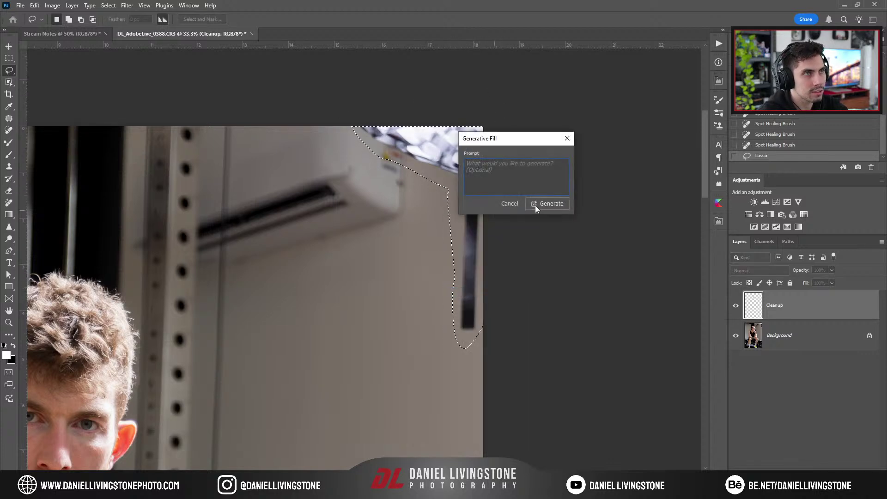
click(549, 204)
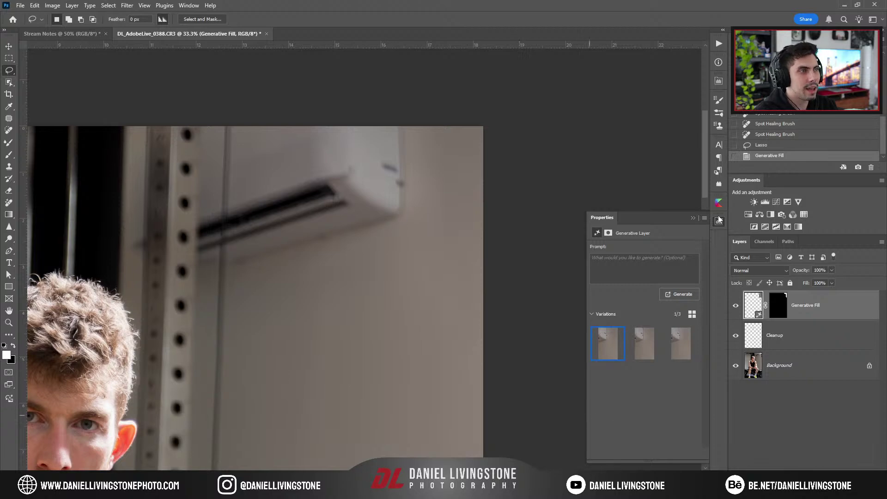
click(693, 219)
key(ctrl+0)
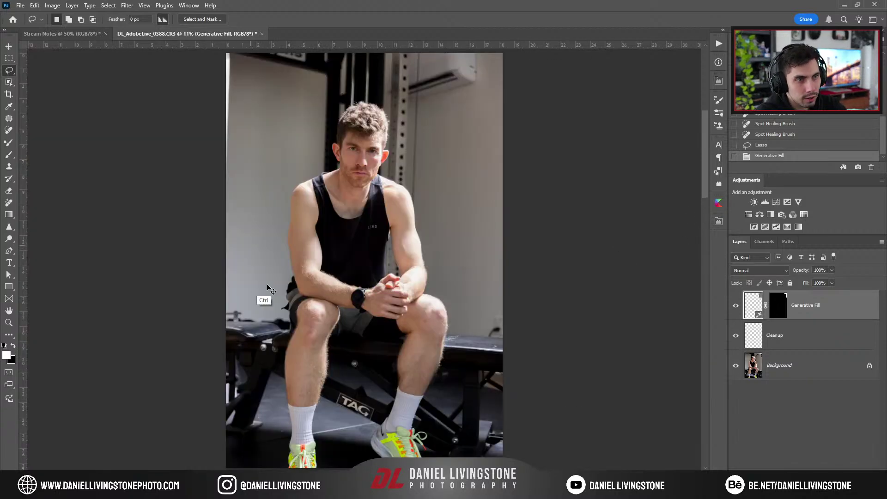
scroll(260, 306, up, 2)
scroll(287, 328, down, 5)
scroll(305, 342, up, 5)
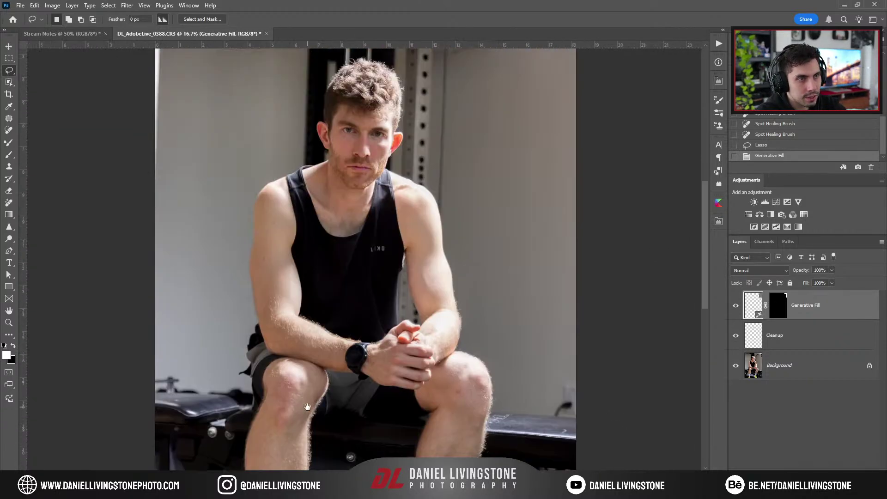
key(ctrl+0)
Switch to Lightroom Classic, turn off the photo filter, look through the neighbouring seated-portrait shots, and return to Photoshop
key(alt+Tab)
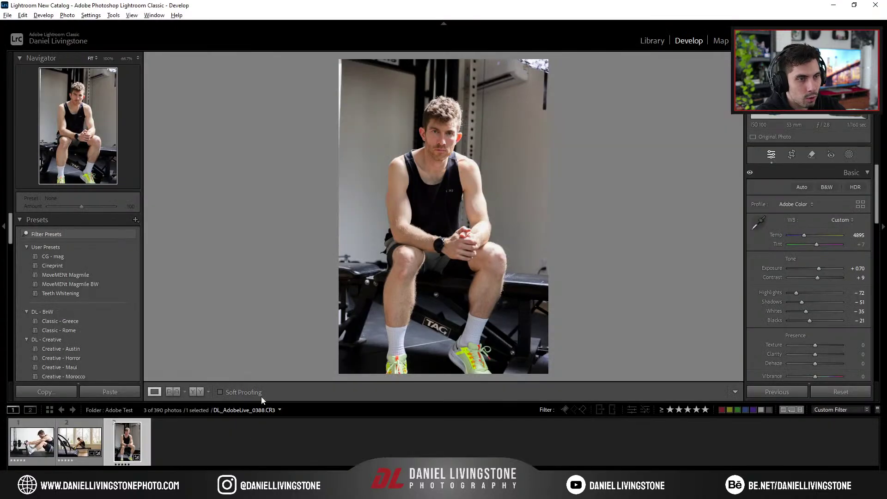
click(877, 410)
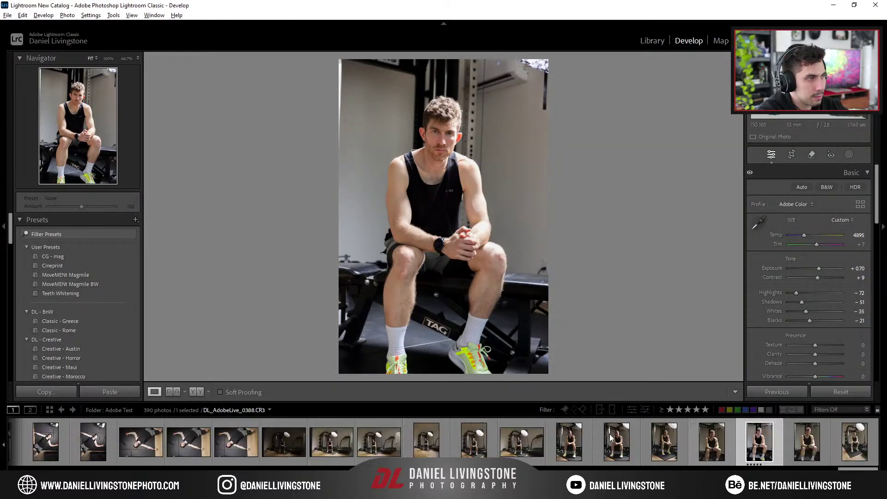
click(802, 447)
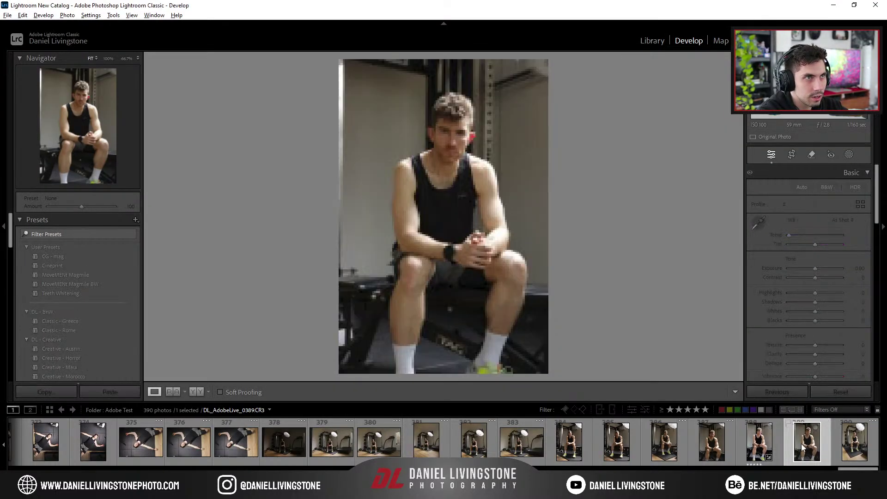
click(755, 449)
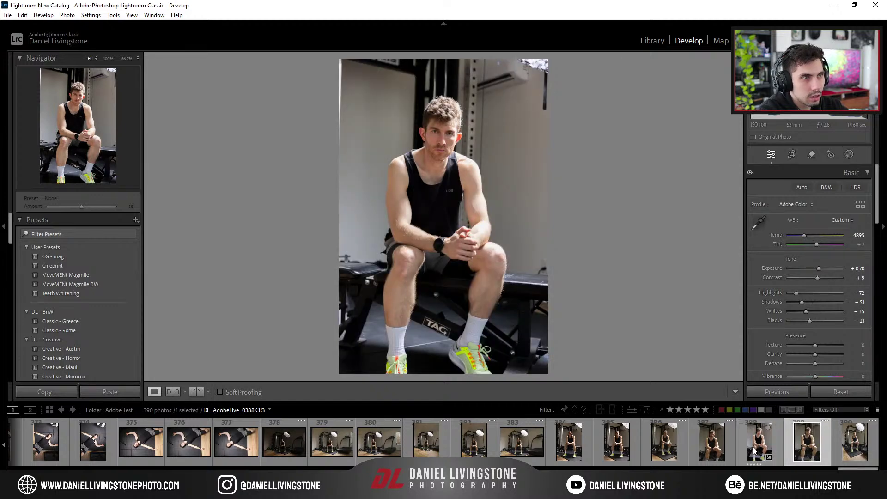
key(Left)
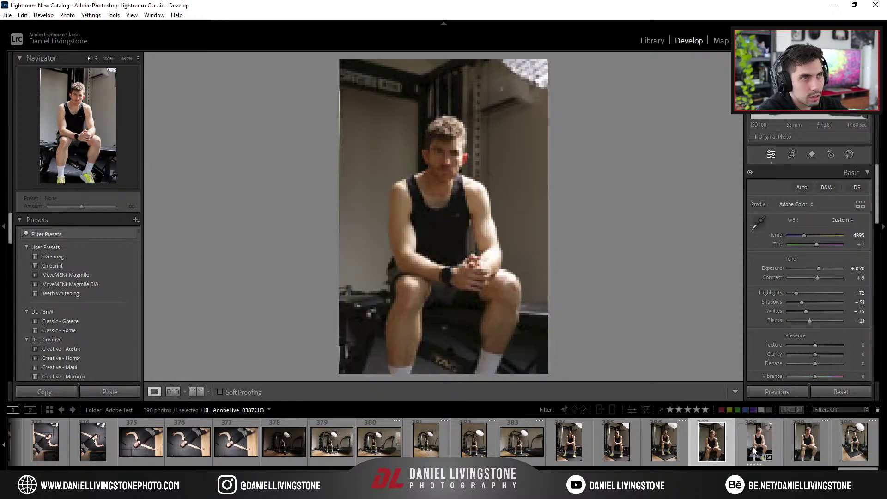
key(Left)
key(Left)
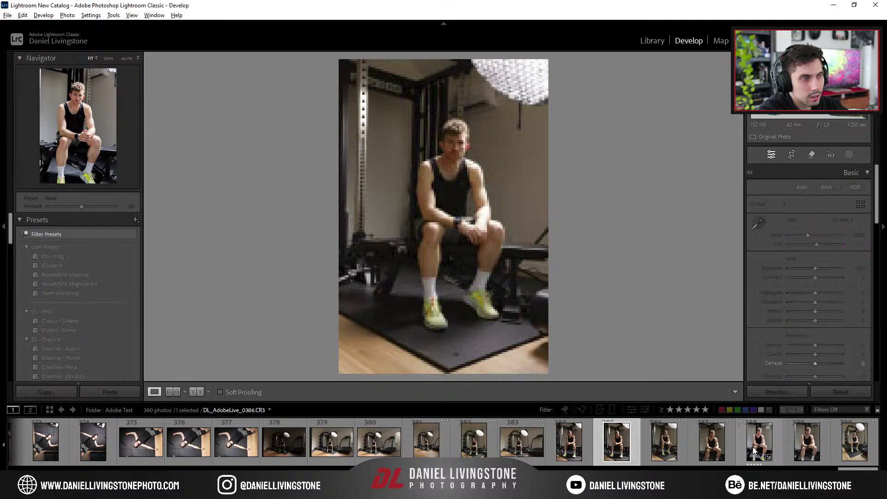
key(alt+Tab)
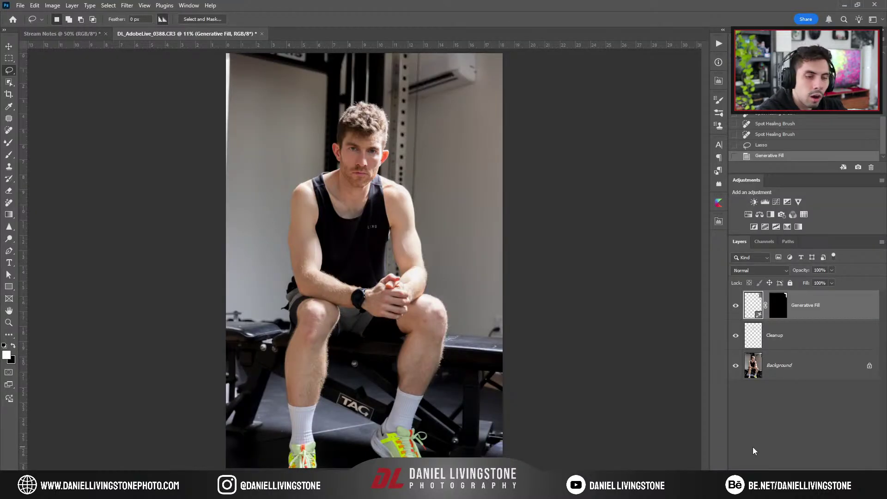
Set the crop to Original Ratio and extend its frame above the portrait and past the air-conditioner side
key(ctrl+minus)
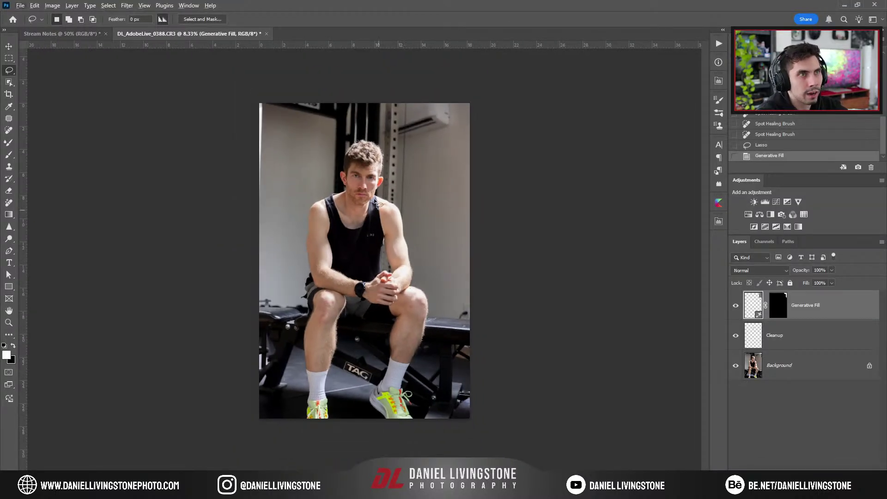
key(c)
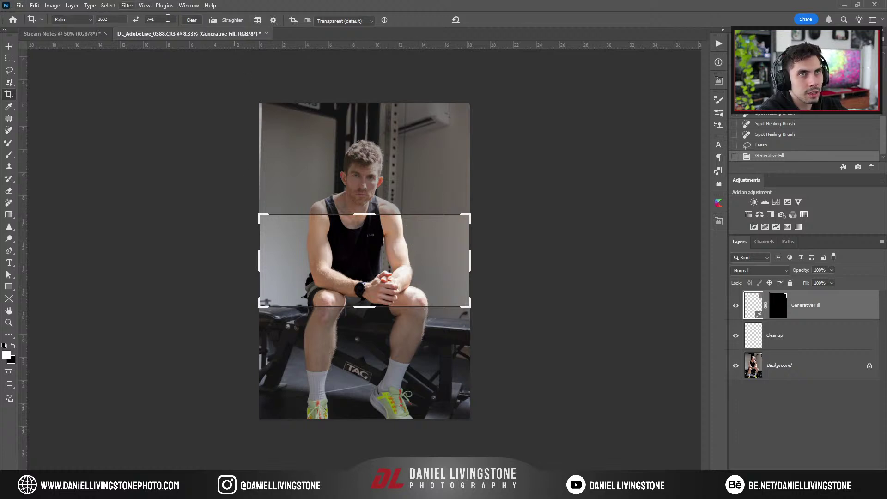
click(72, 19)
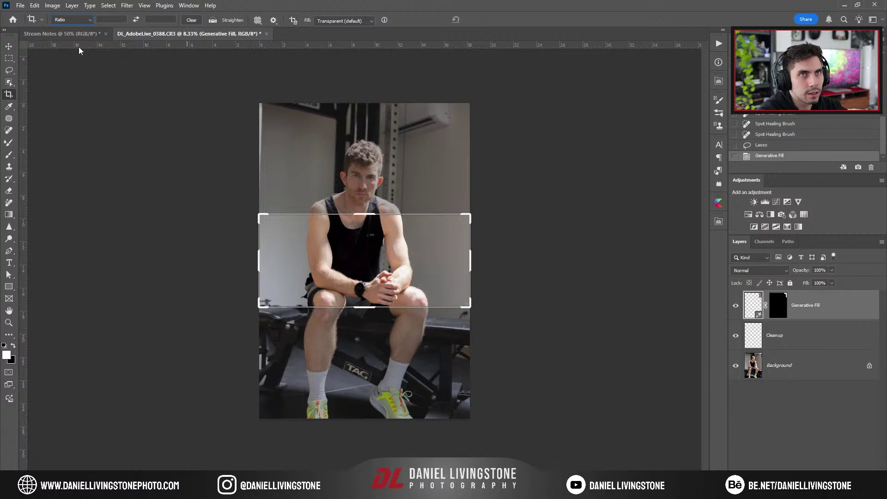
click(69, 21)
click(82, 44)
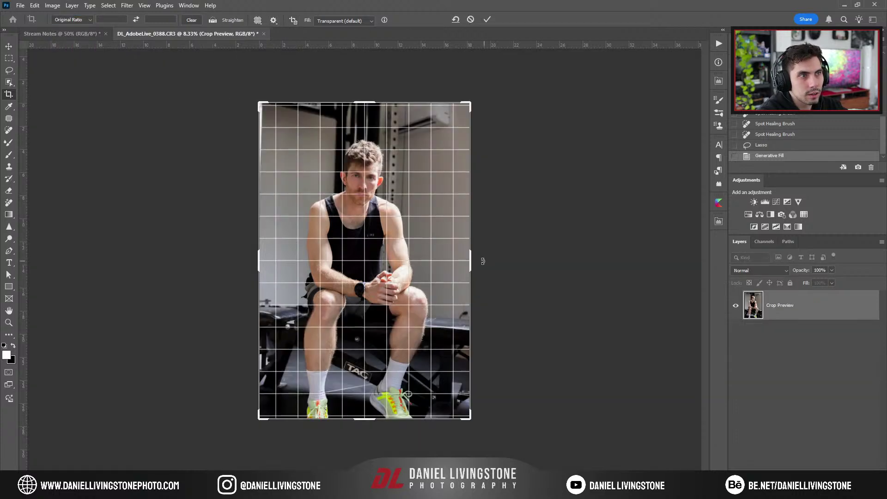
mouse_move(474, 261)
mouse_down()
mouse_move(492, 259)
mouse_move(467, 258)
mouse_move(454, 272)
mouse_move(481, 263)
mouse_up()
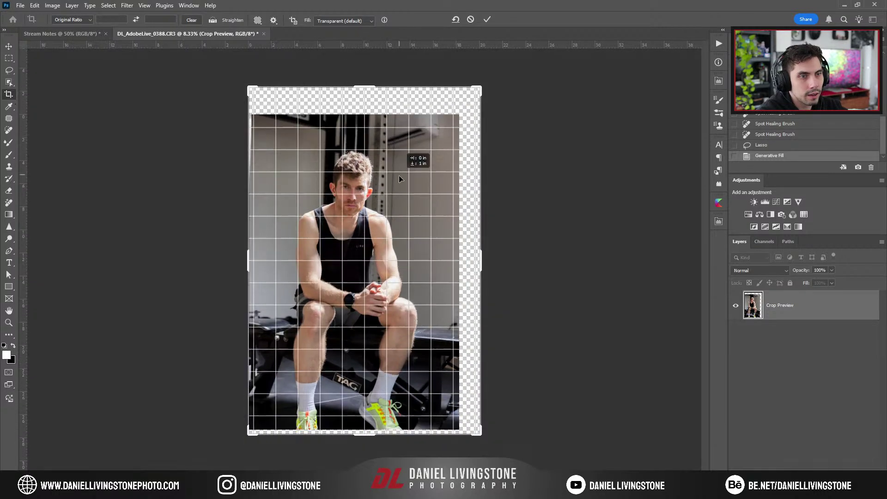
Set the crop fill to Generative Expand, apply the crop, and generate the added canvas area with an empty prompt
click(344, 21)
click(338, 29)
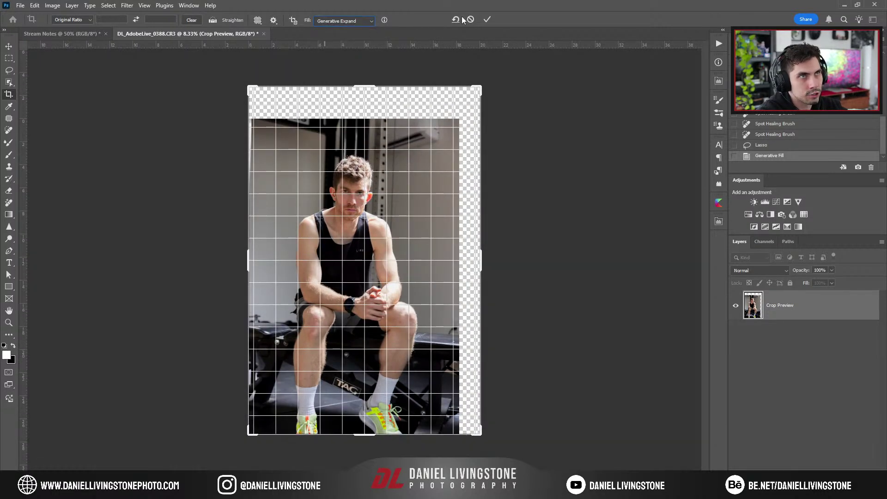
click(487, 20)
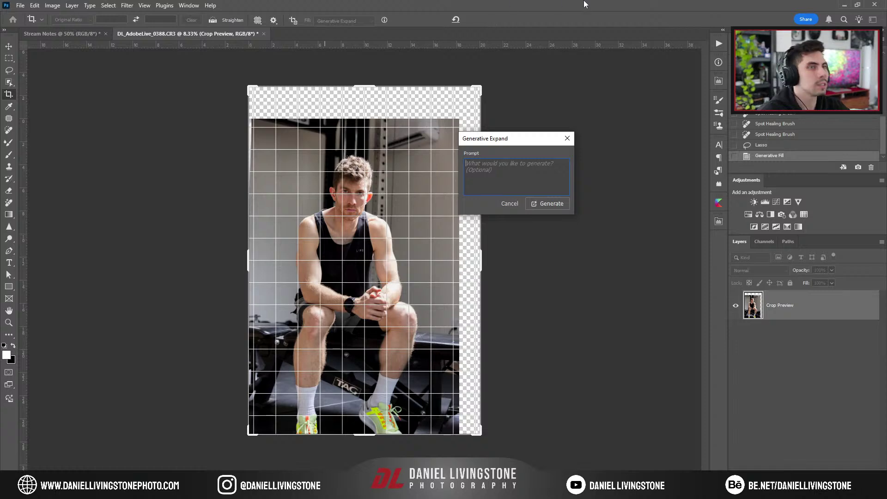
click(552, 200)
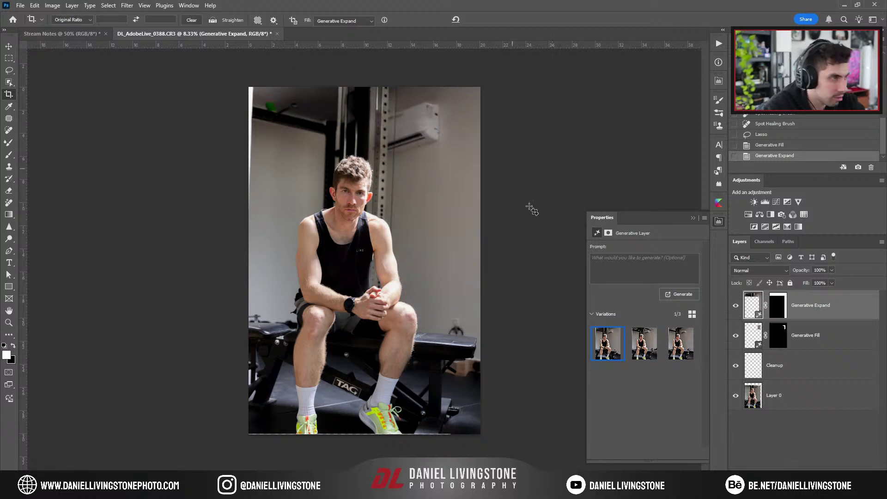
Compare the three Generative Expand variations and keep the first one
click(644, 343)
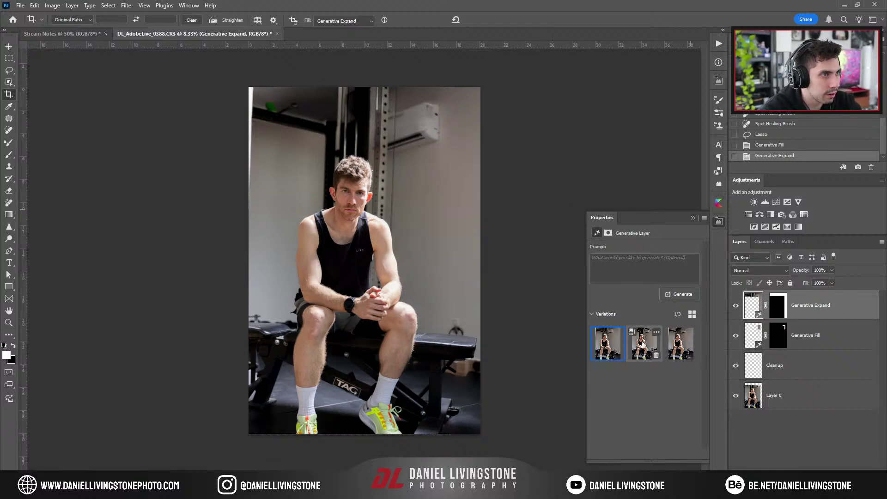
click(680, 344)
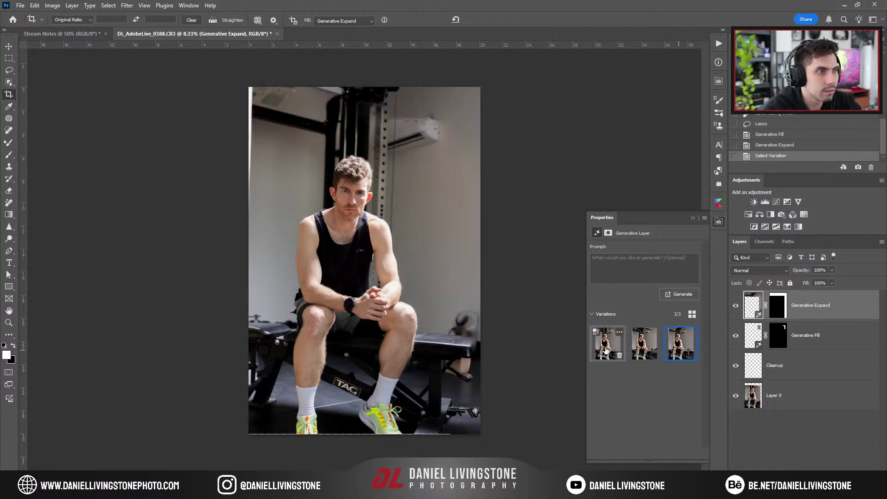
click(605, 350)
click(685, 216)
key(ctrl+minus)
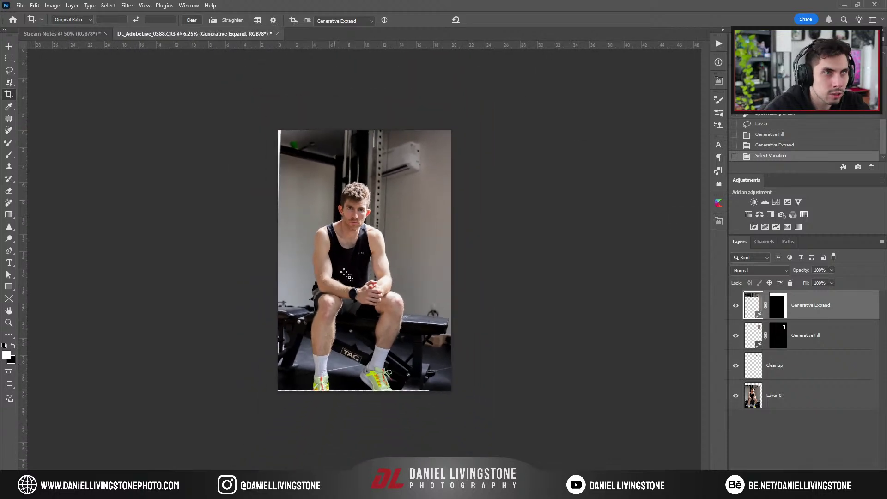
key(alt+Tab)
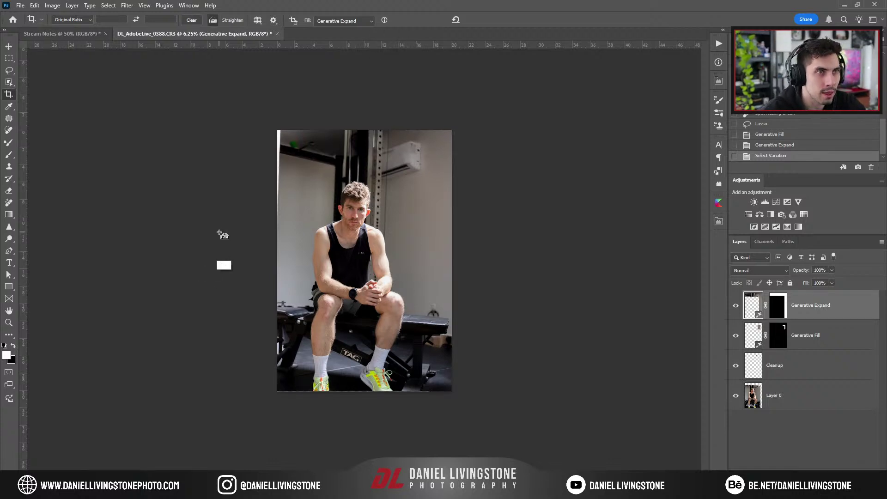
Select Layer 0 and examine the man's face, ears, hair and upper body up close
key(ctrl+plus)
key(ctrl+plus)
key(ctrl+plus)
key(ctrl+plus)
key(ctrl+plus)
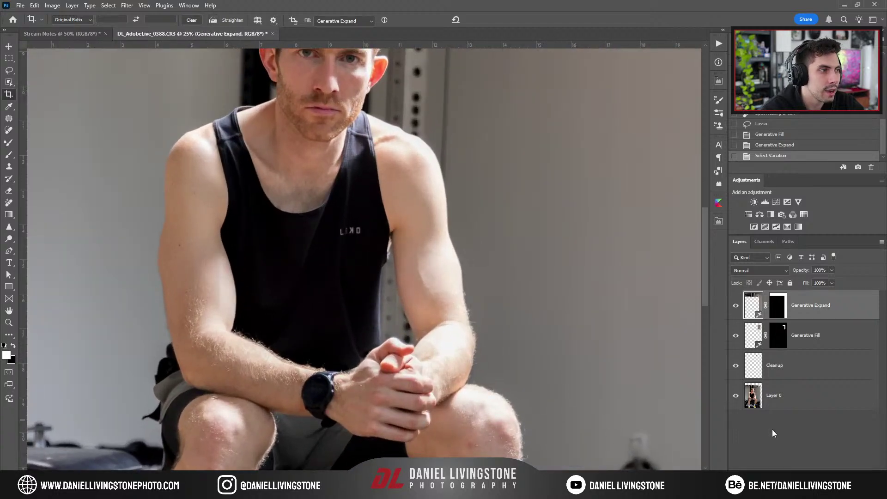
click(765, 409)
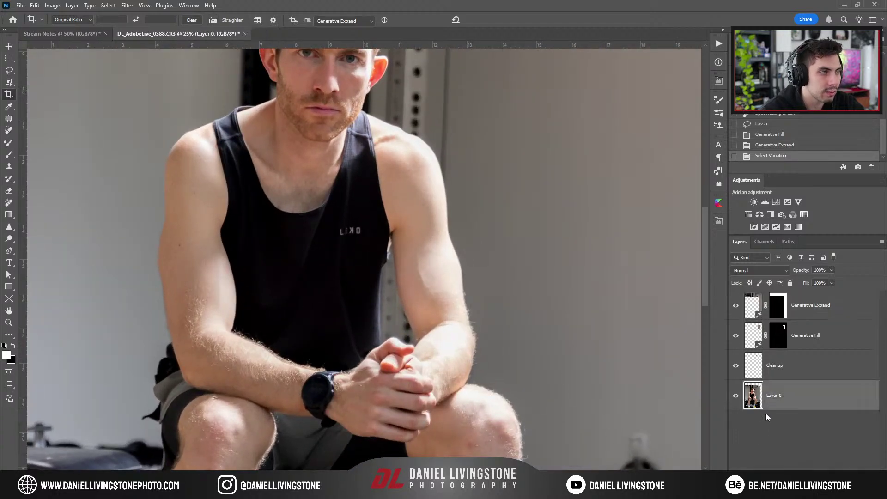
key(ctrl+plus)
scroll(531, 326, up, 5)
key(ctrl+plus)
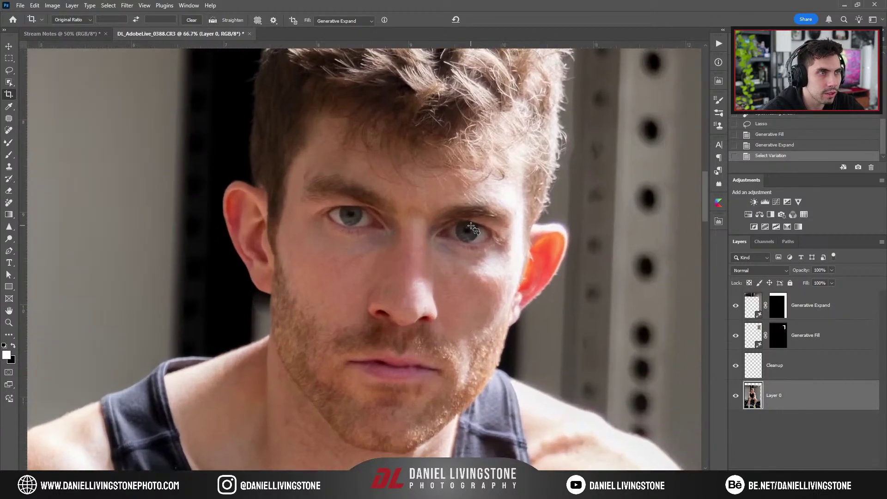
key(ctrl+minus)
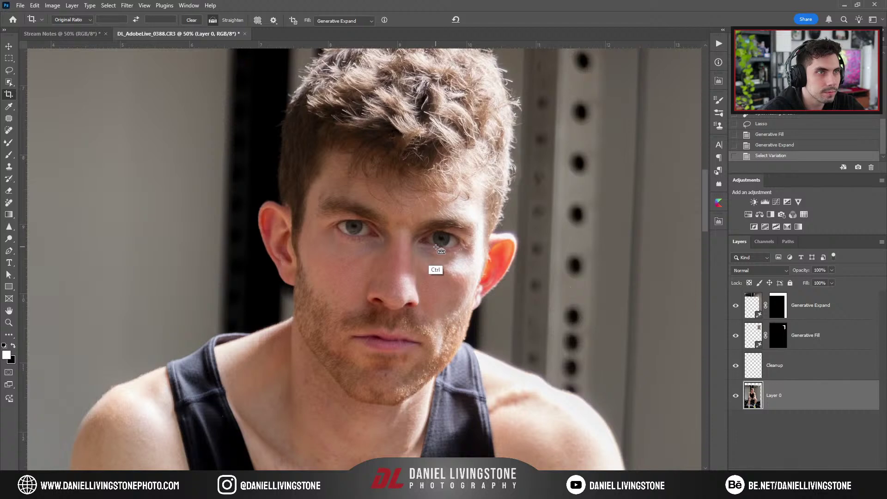
key(ctrl+minus)
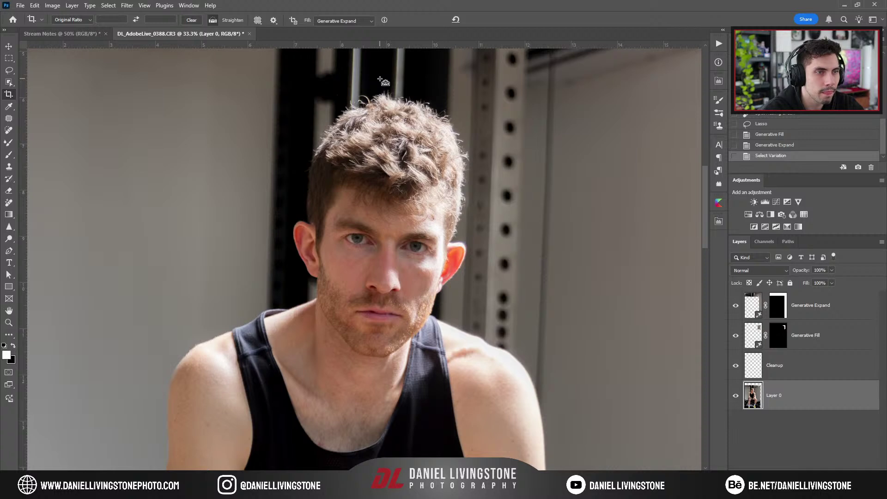
key(ctrl+minus)
scroll(502, 235, down, 5)
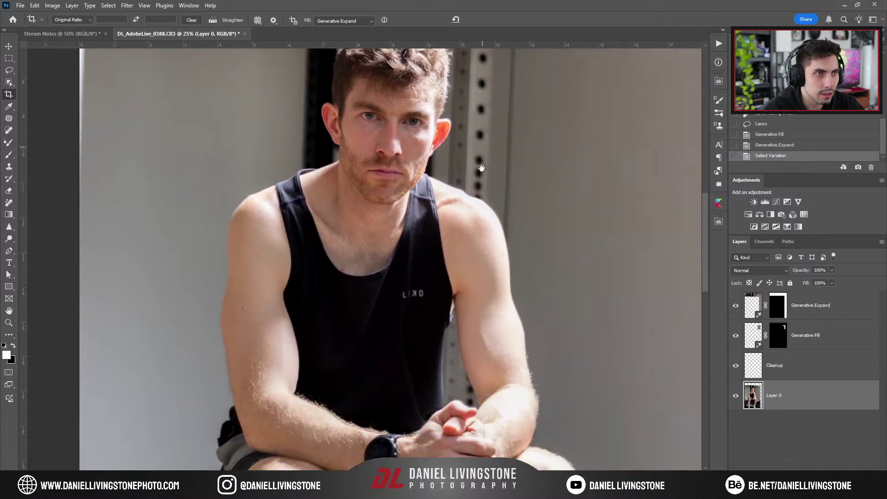
scroll(470, 158, up, 3)
key(ctrl+plus)
key(ctrl+plus)
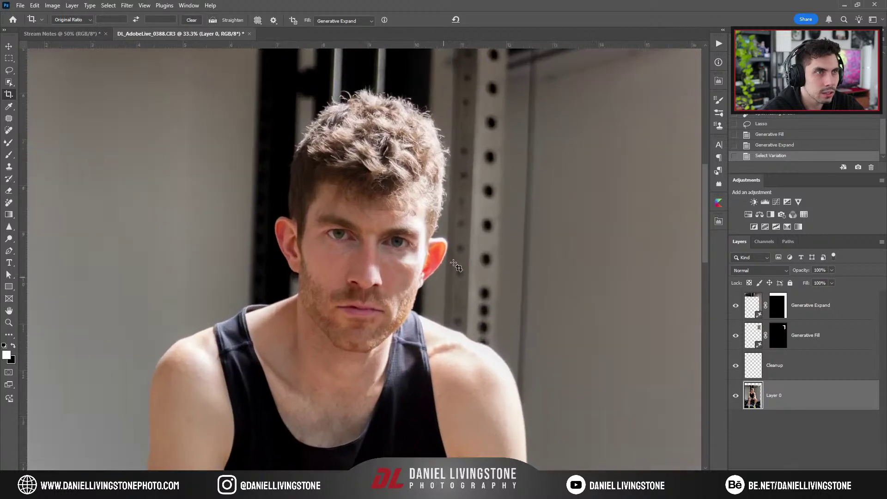
Add a new layer named Color in Color blend mode directly above Layer 0 and activate the Brush tool
key(ctrl+shift+n)
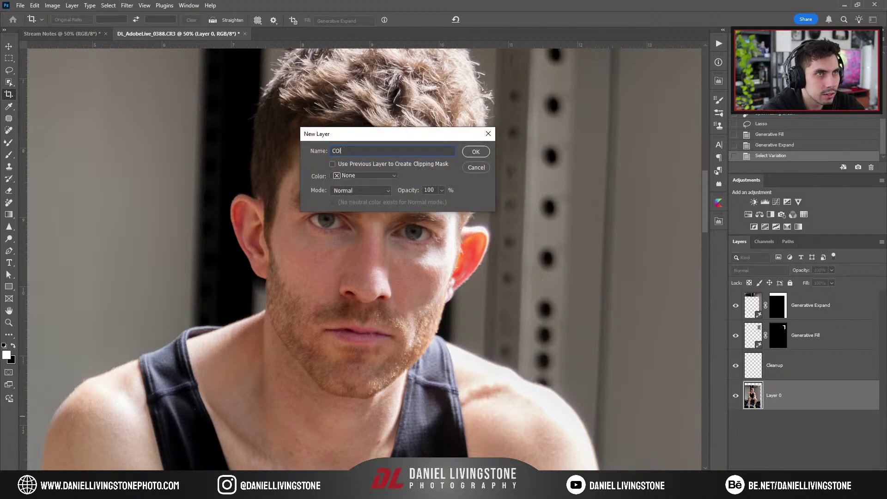
click(347, 190)
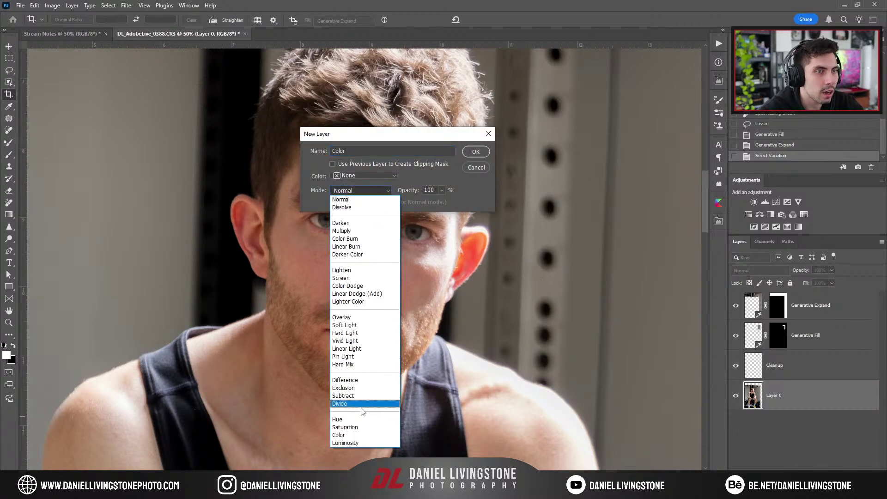
click(351, 438)
key(Return)
key(b)
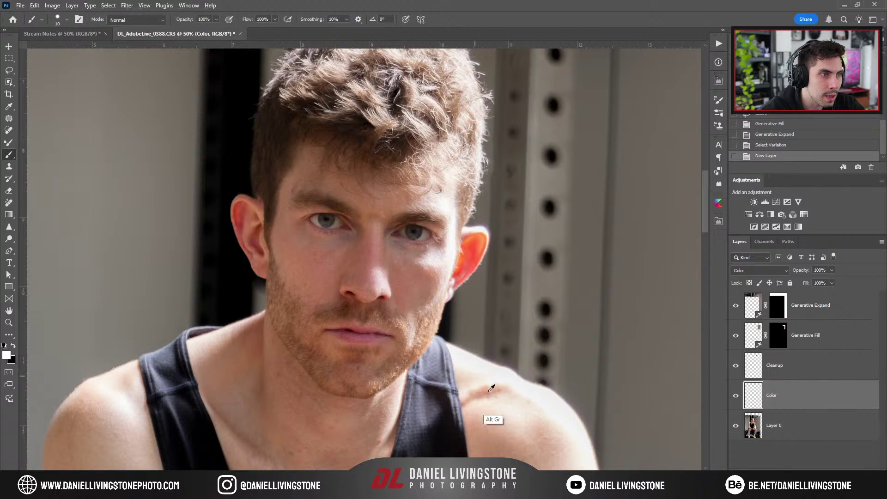
Sample the skin colour from the man's sunlit shoulder and enlarge the brush to 70 px
alt+click(505, 418)
key(bracketright)
key(bracketright)
key(bracketright)
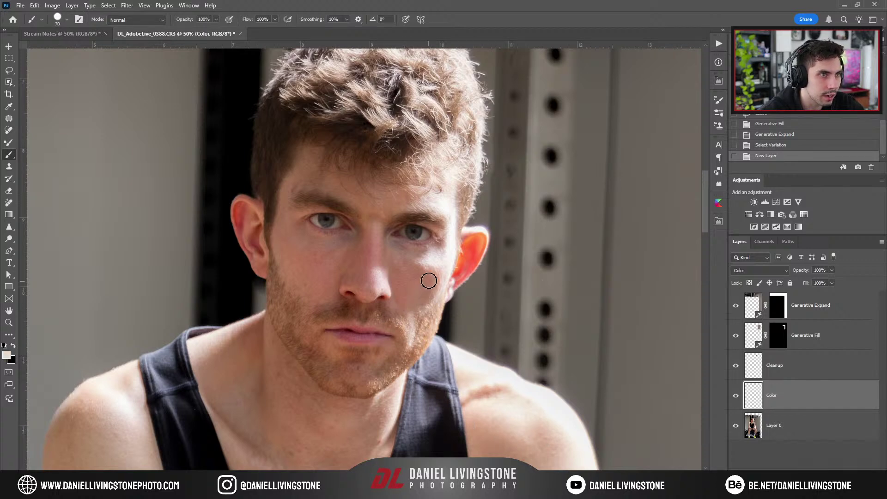
Try painting the sampled colour over the man's sunlit cheek at 100% opacity
drag(432, 270, 422, 279)
key(bracketright)
key(bracketright)
key(bracketright)
key(bracketright)
key(ctrl+z)
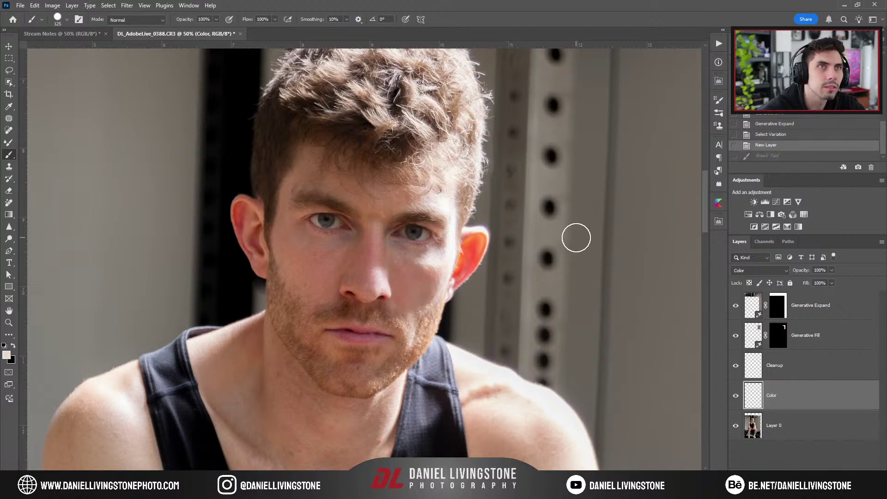
Soften the brush to 0% hardness and lower its opacity to 20%
click(68, 20)
drag(85, 71, 52, 51)
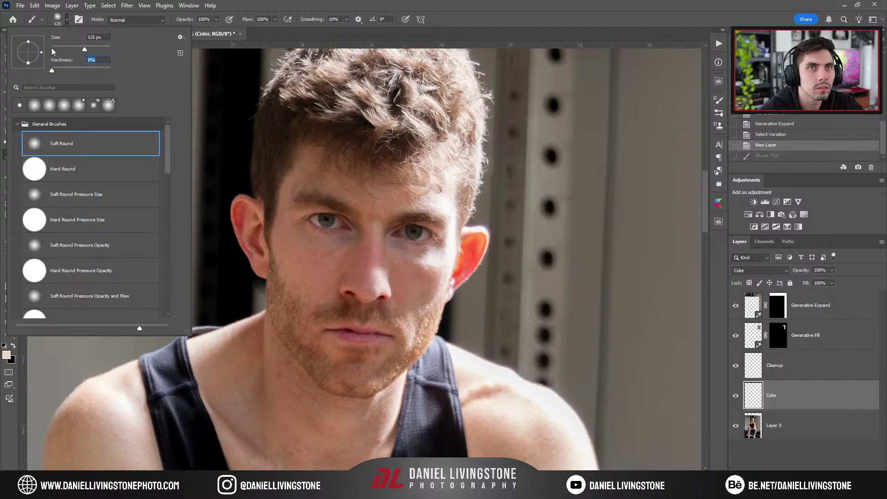
key(Return)
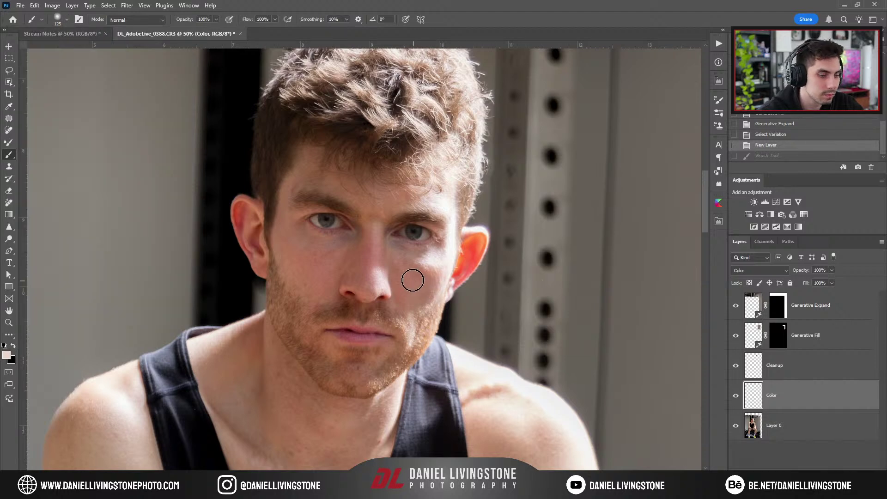
key(2)
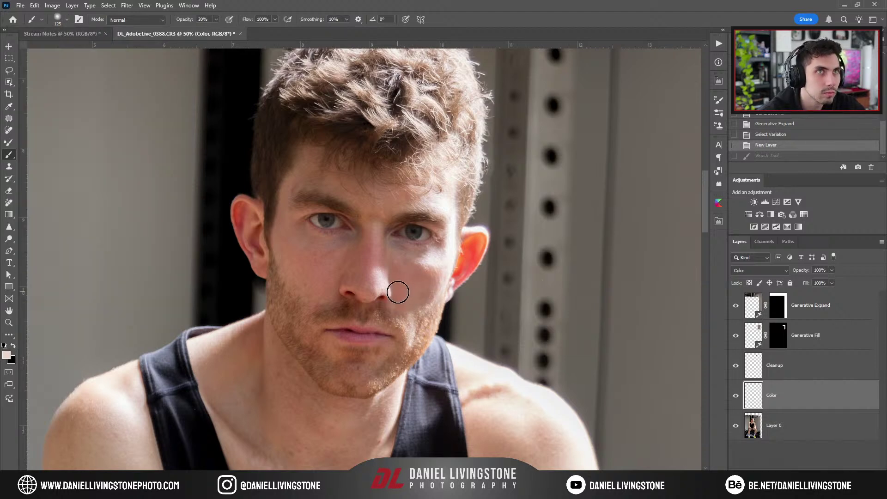
Paint the sampled skin colour over the reddish cheeks, nose and forehead on the Color layer with a brush of 200 to 300 px
key(bracketright)
key(bracketright)
key(bracketright)
key(bracketright)
mouse_move(424, 285)
mouse_down()
mouse_move(403, 269)
mouse_move(388, 288)
mouse_move(376, 278)
mouse_move(372, 239)
mouse_move(323, 296)
mouse_move(309, 246)
mouse_move(334, 263)
mouse_move(338, 244)
mouse_up()
key(bracketleft)
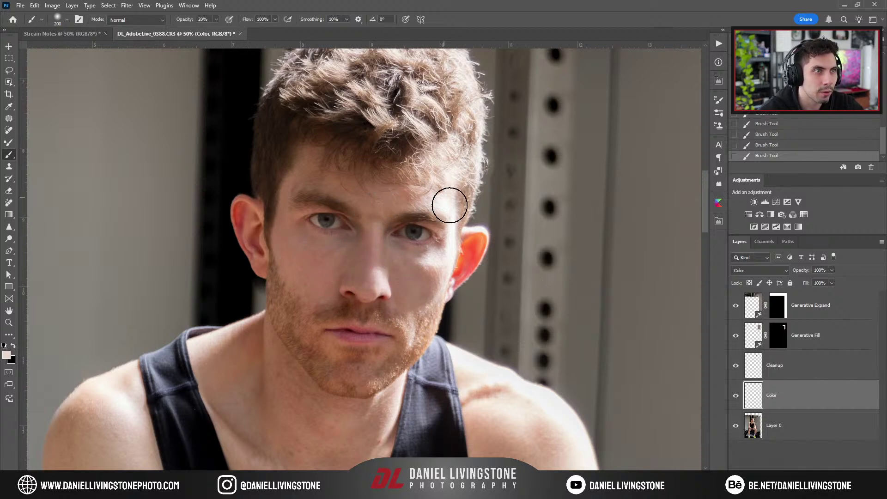
key(bracketright)
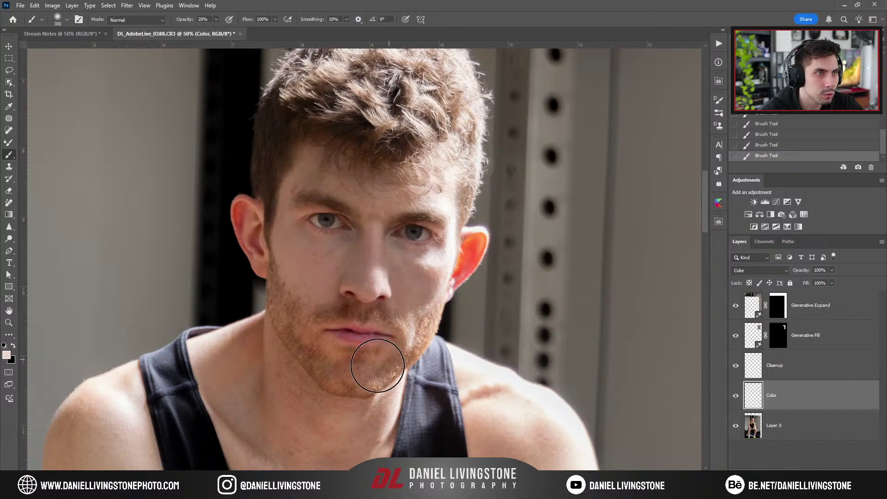
Even out the skin colour on the neck, chest, shoulders and arms with a soft brush of 500 to 700 px
key(bracketright)
key(ctrl+minus)
key(bracketright)
key(bracketright)
key(bracketright)
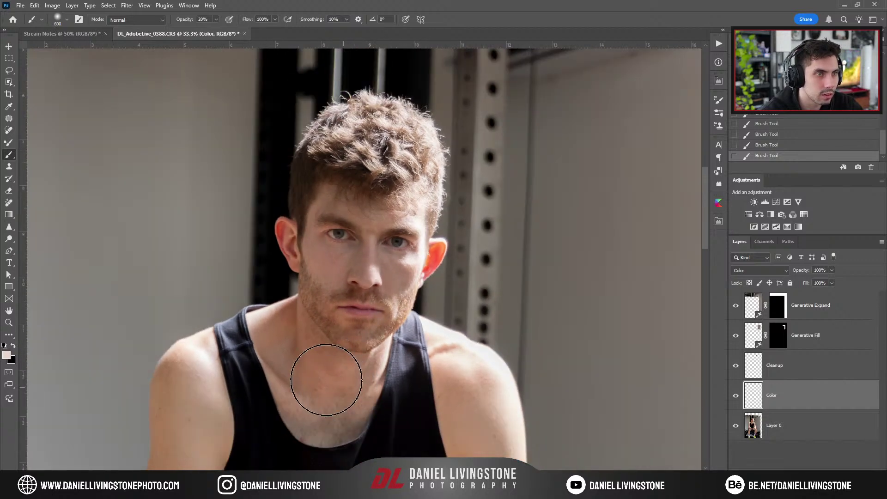
key(ctrl+minus)
key(bracketright)
scroll(469, 347, down, 2)
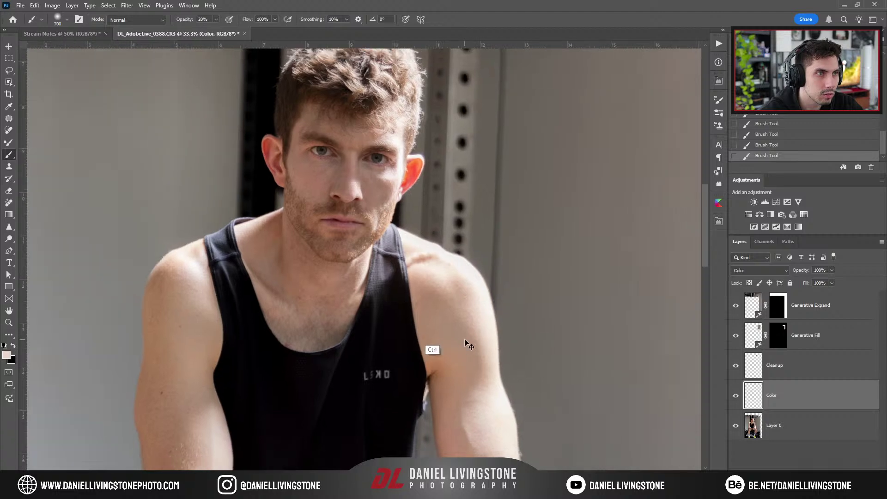
scroll(416, 392, left, 2)
scroll(268, 302, down, 3)
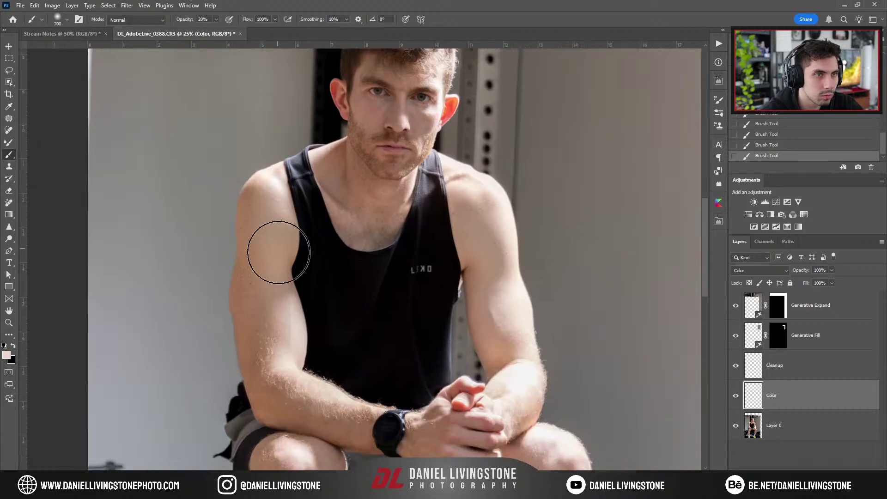
key(bracketleft)
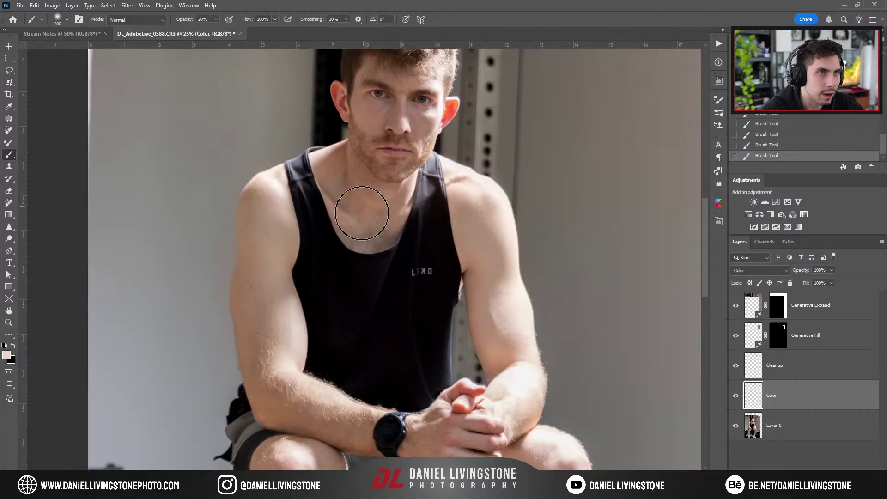
scroll(365, 185, up, 3)
key(bracketleft)
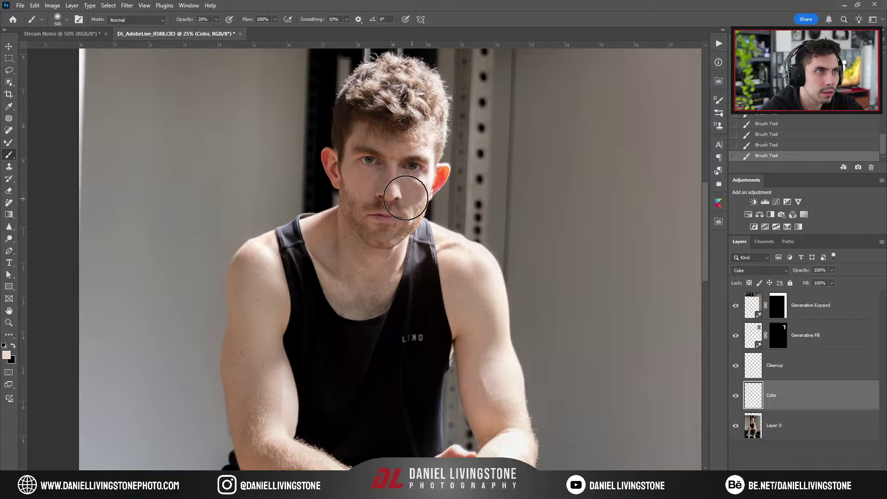
Paint the skin colour over the knees and lower legs, enlarging the brush to 1100 px
key(ctrl)
scroll(398, 317, up, 1)
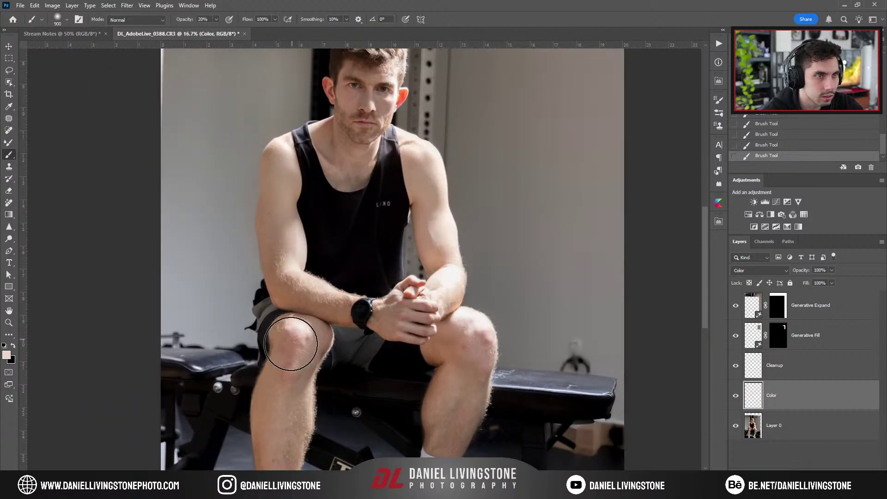
scroll(293, 342, down, 1)
key(bracketright)
key(bracketright)
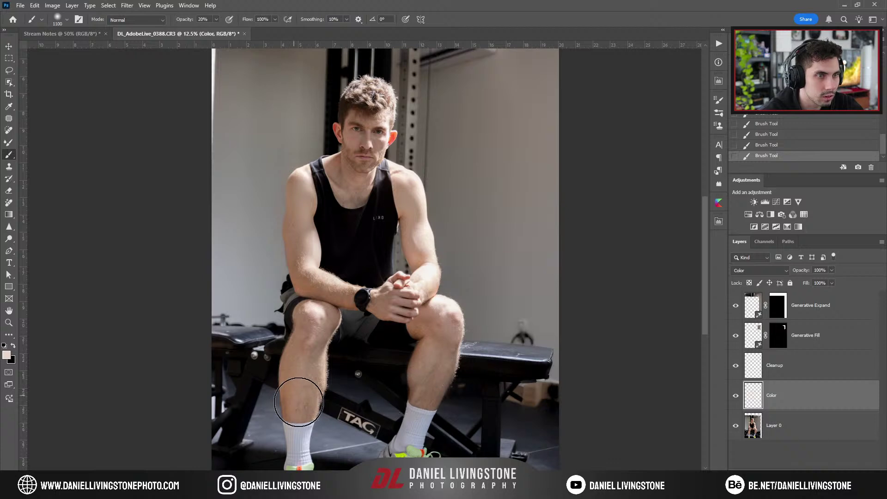
scroll(476, 307, down, 1)
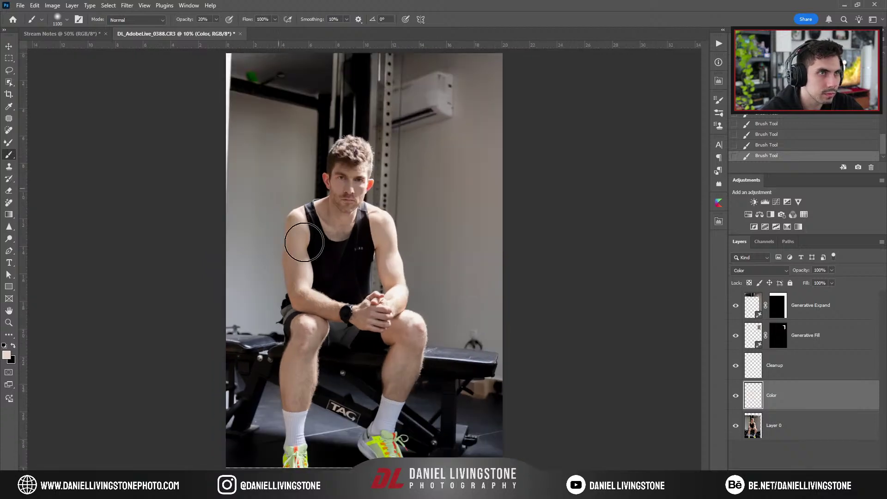
scroll(375, 261, up, 2)
scroll(638, 361, down, 2)
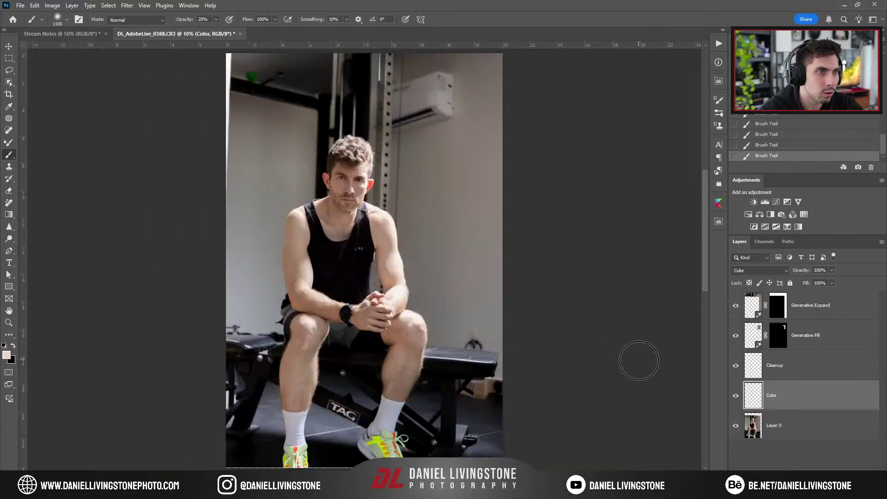
scroll(632, 370, down, 1)
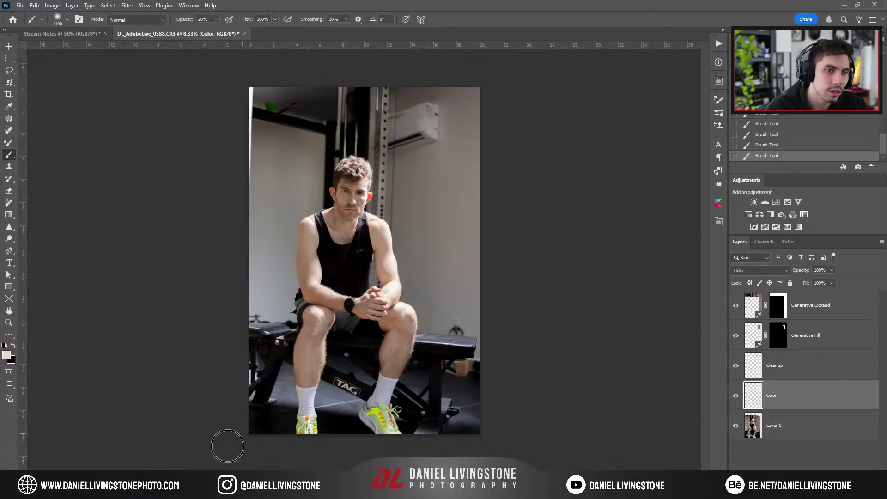
Switch to Lightroom Classic and browse the Adobe Test photos for the rowing machine series
key(alt+Tab)
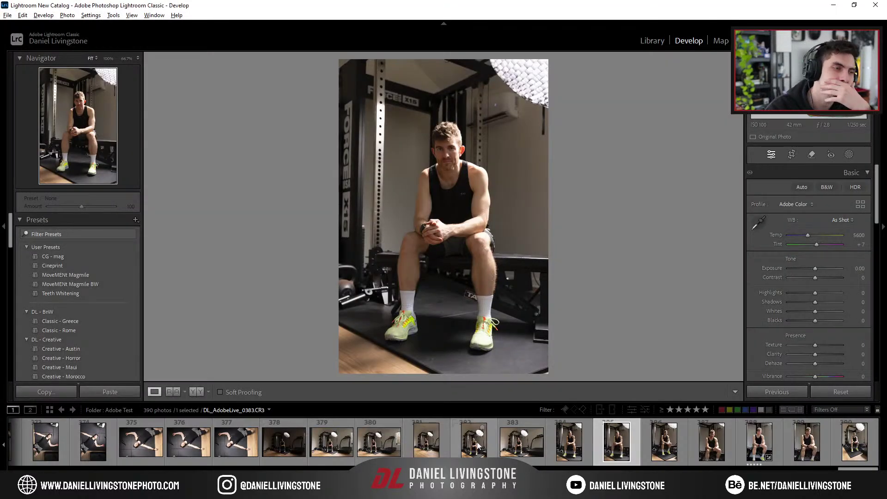
scroll(351, 444, up, 10)
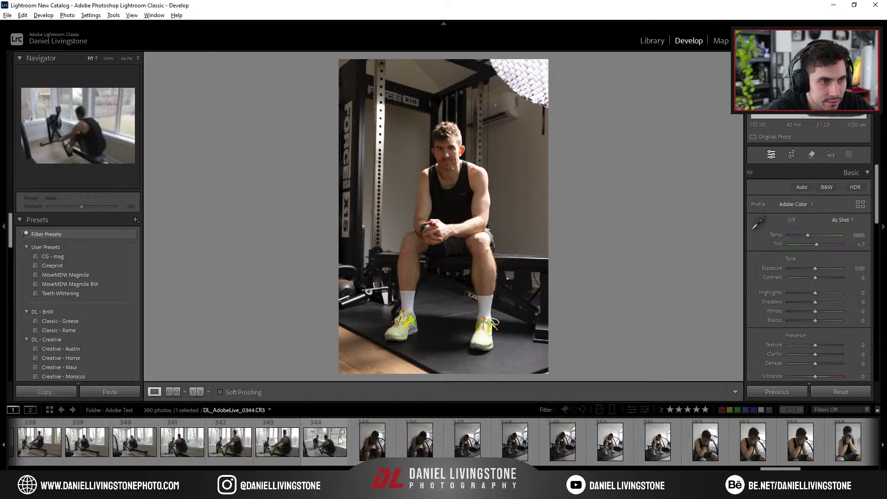
scroll(344, 444, up, 3)
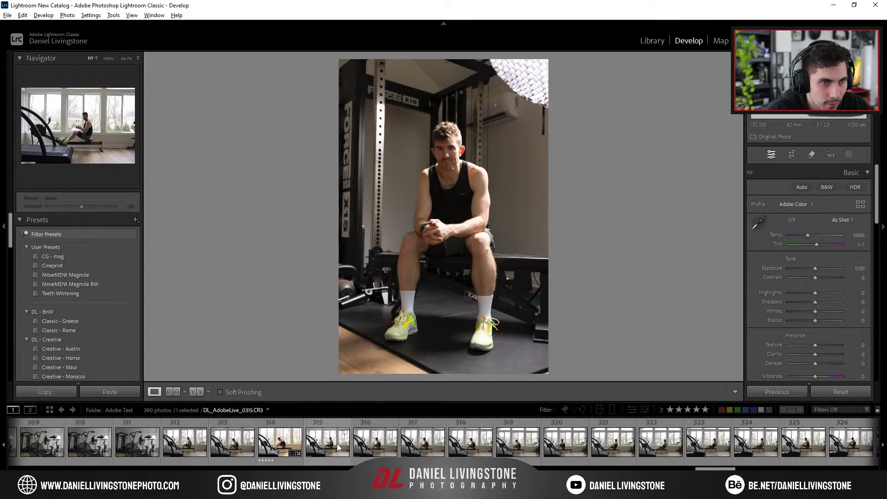
scroll(326, 450, down, 5)
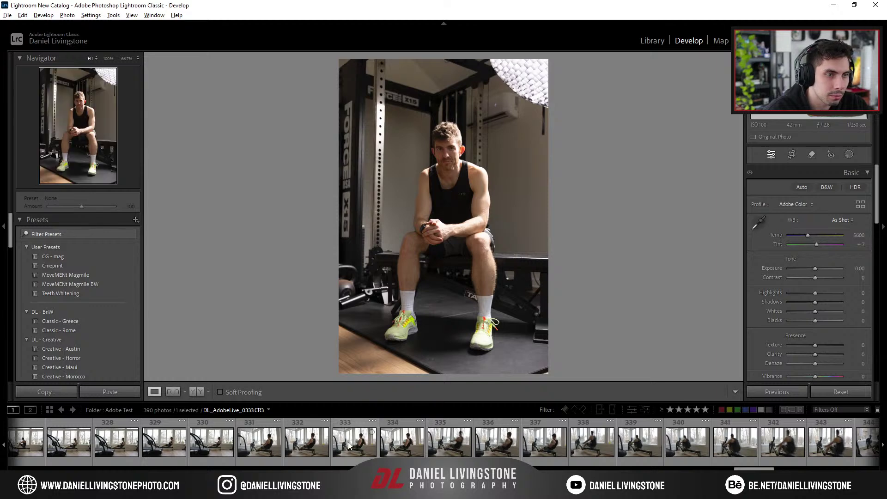
scroll(323, 446, up, 3)
Rate DL_AdobeLive_0320, 0321 and 0322 five stars and filter the library to five-star photos
click(321, 448)
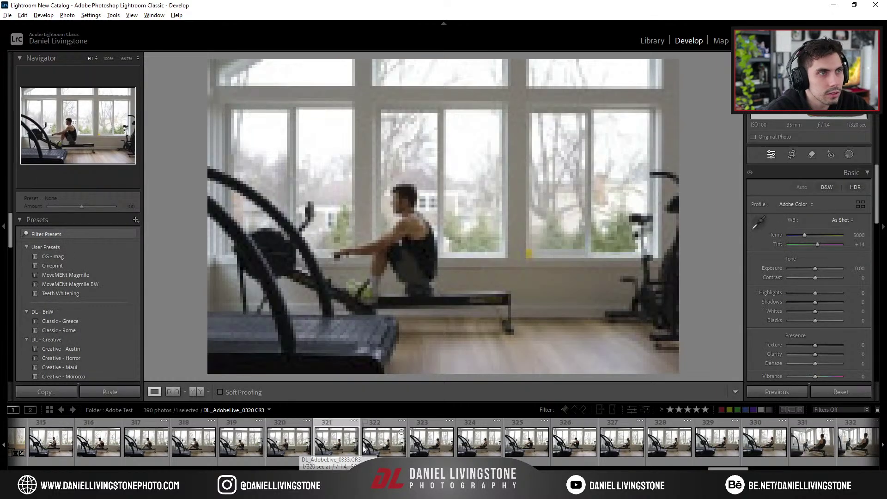
key(Right)
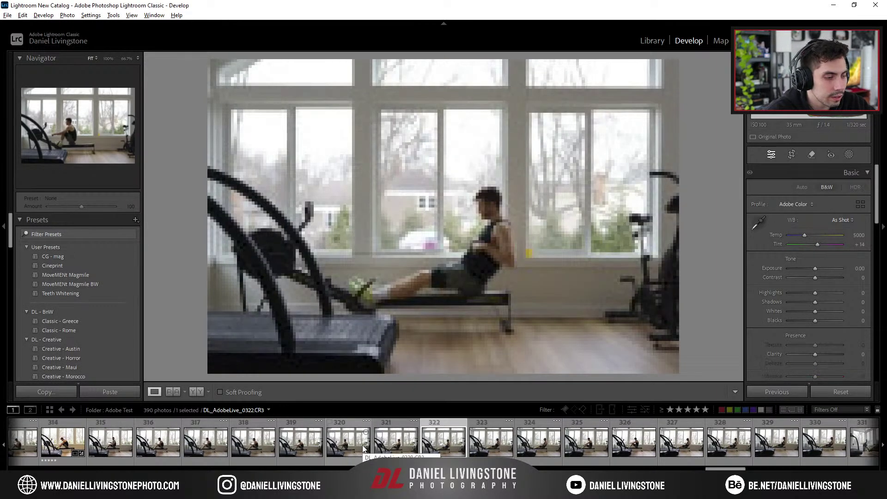
key(5)
click(362, 447)
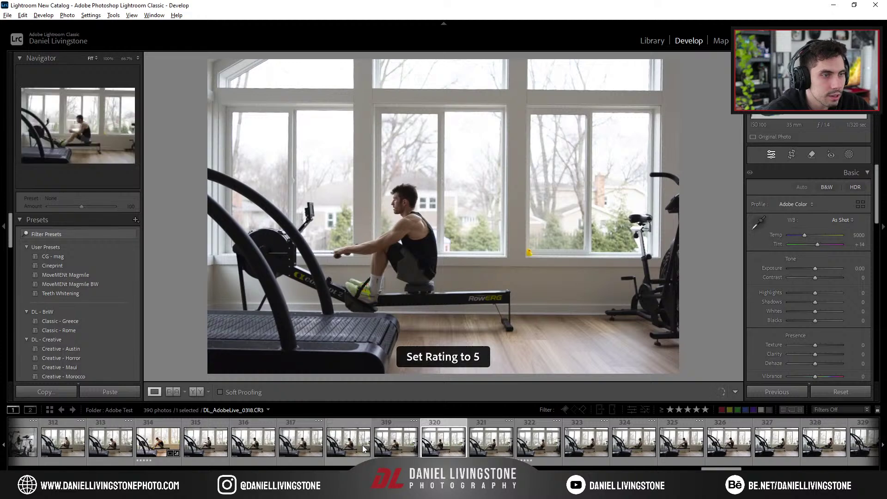
key(e)
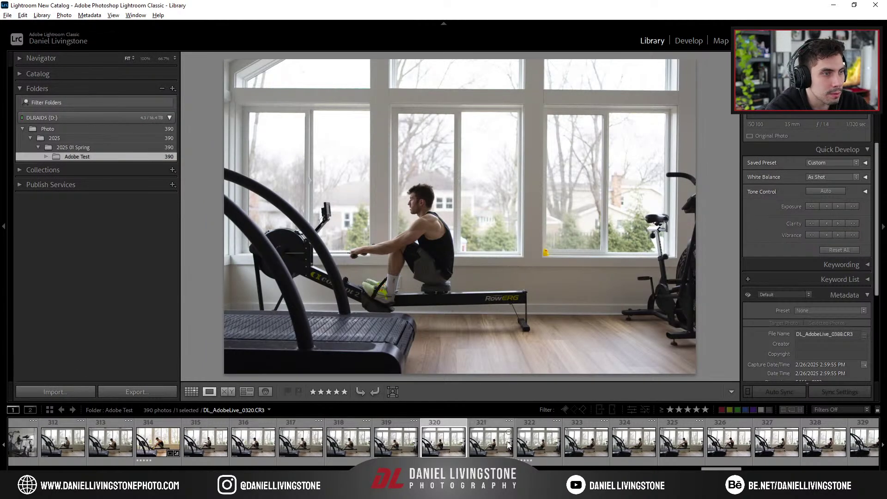
click(706, 410)
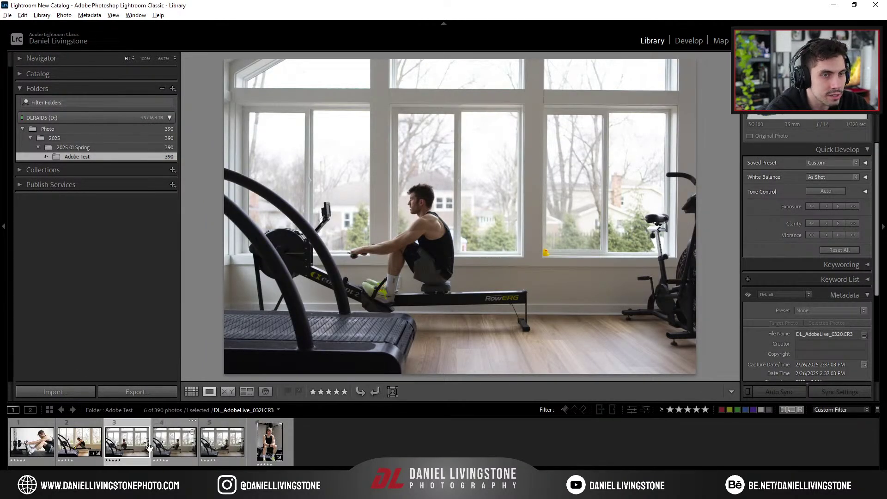
Select the three five-star rowing photos 0320 to 0322 and open them as layers in one Photoshop document
shift+click(216, 448)
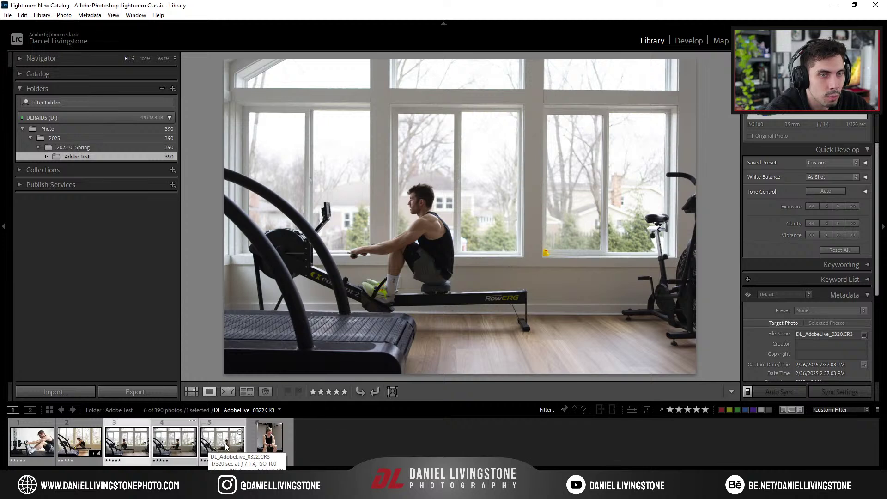
right_click(218, 455)
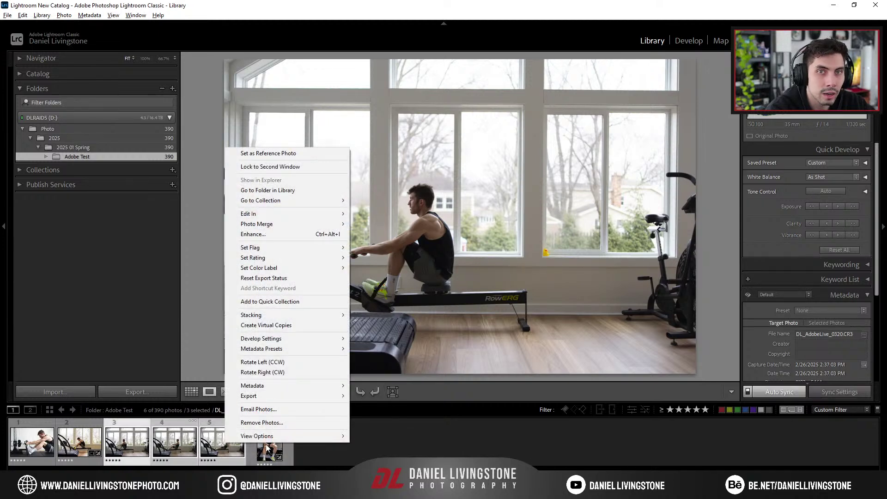
mouse_move(300, 214)
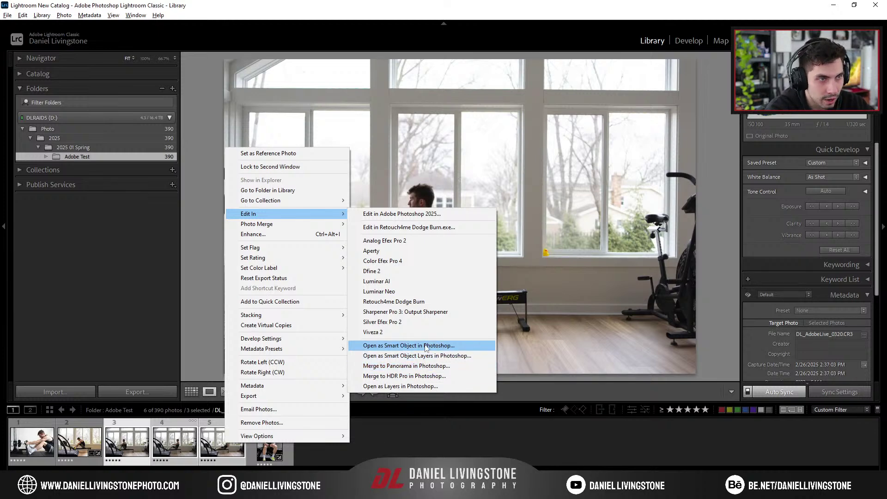
click(411, 387)
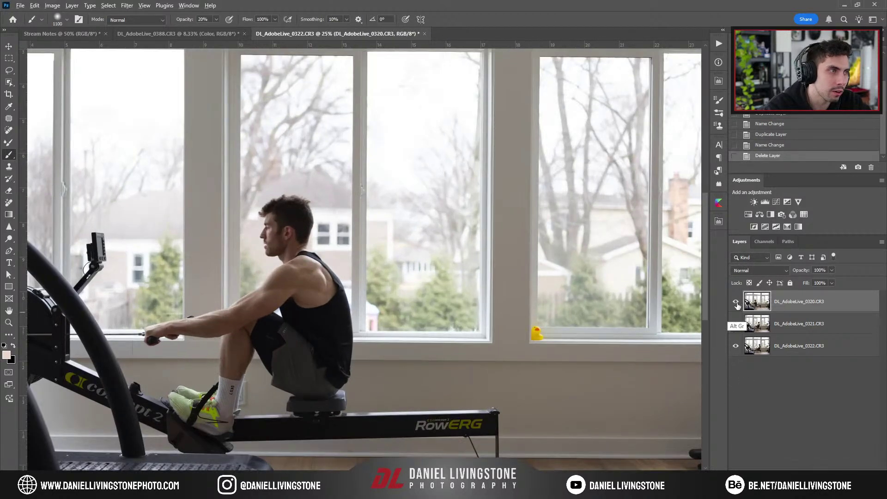
Check the rowing layers individually, then stack them with 0322 on top, 0321 in the middle and 0320 at the base
alt+click(736, 302)
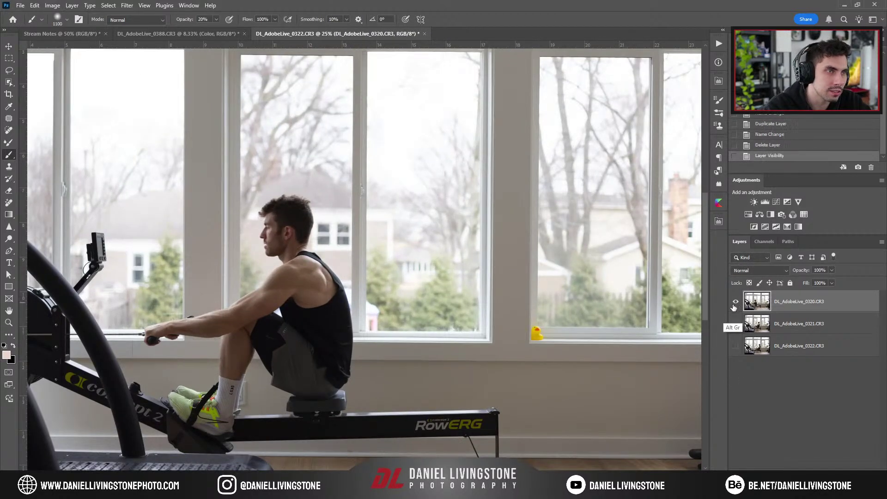
click(735, 323)
click(736, 347)
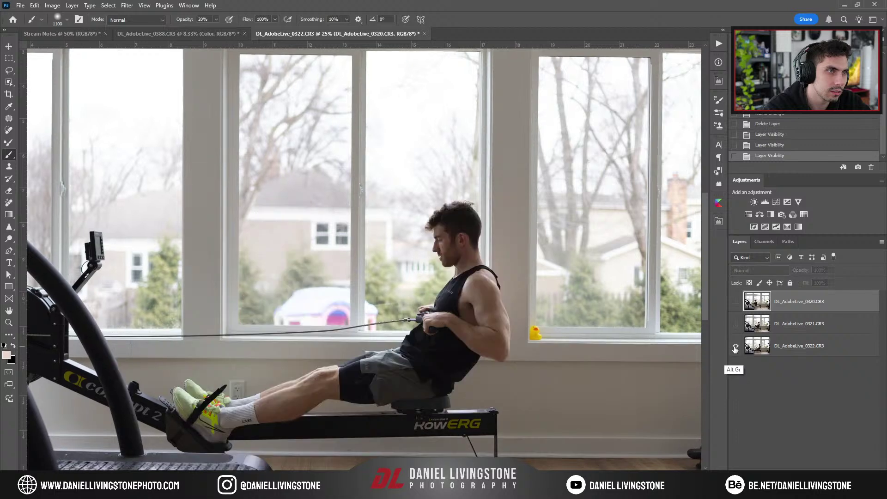
drag(777, 349, 771, 319)
click(742, 311)
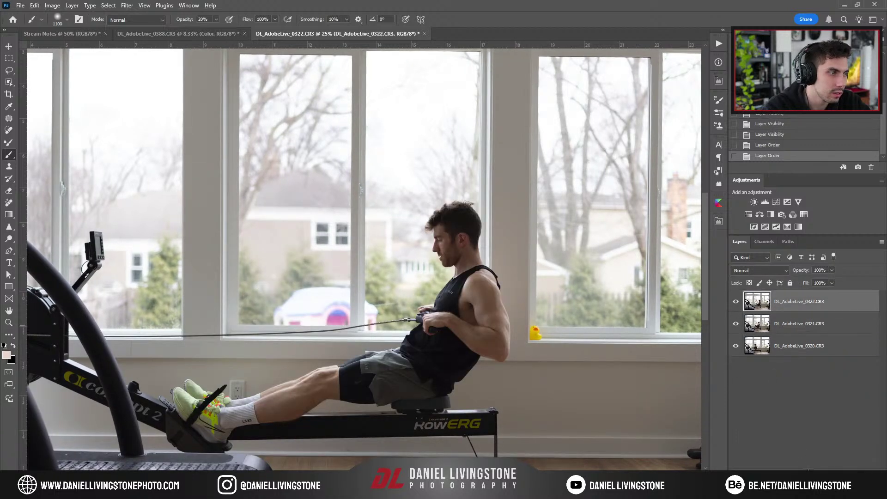
Add black layer masks to DL_AdobeLive_0322 and DL_AdobeLive_0321 to hide both layers
key(ctrl+alt+m)
key(alt+bracketleft)
key(ctrl+alt+m)
key(ctrl+0)
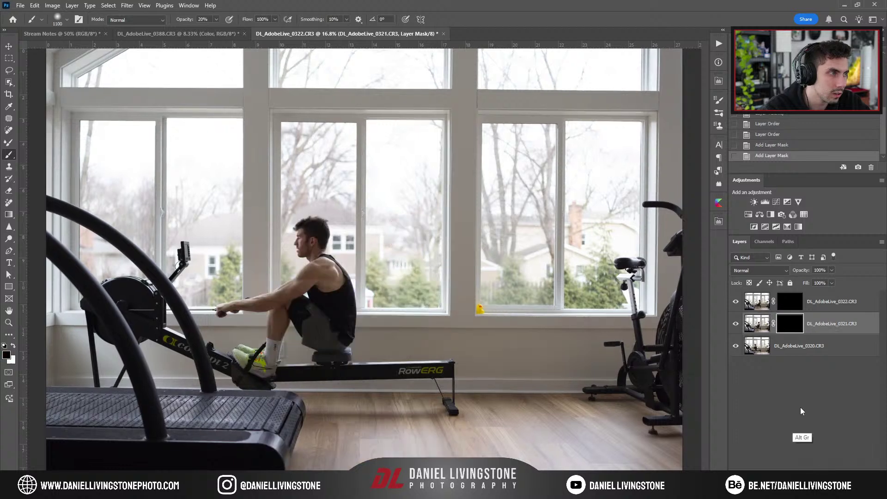
Start revealing the second rower on the 0321 mask with a white 400 px brush at 50% opacity, undoing the last stroke
scroll(340, 265, up, 2)
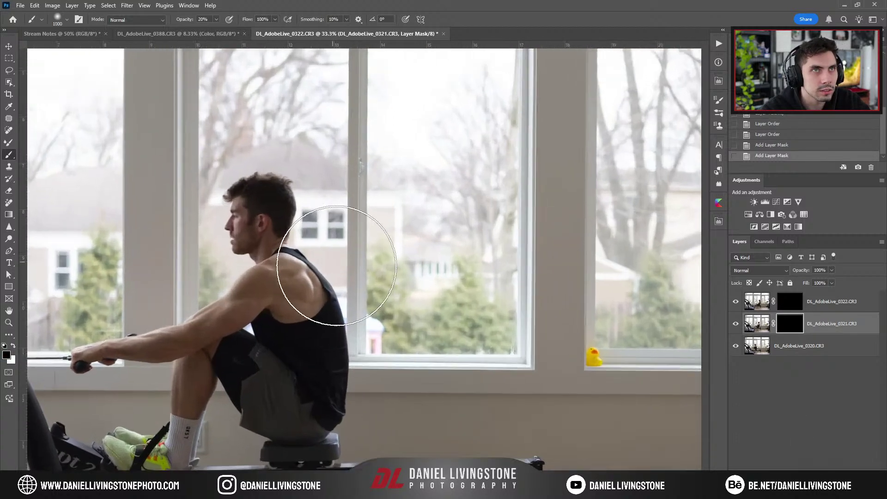
key(bracketleft)
key(bracketleft)
key(bracketleft)
key(bracketleft)
key(bracketleft)
key(bracketleft)
key(5)
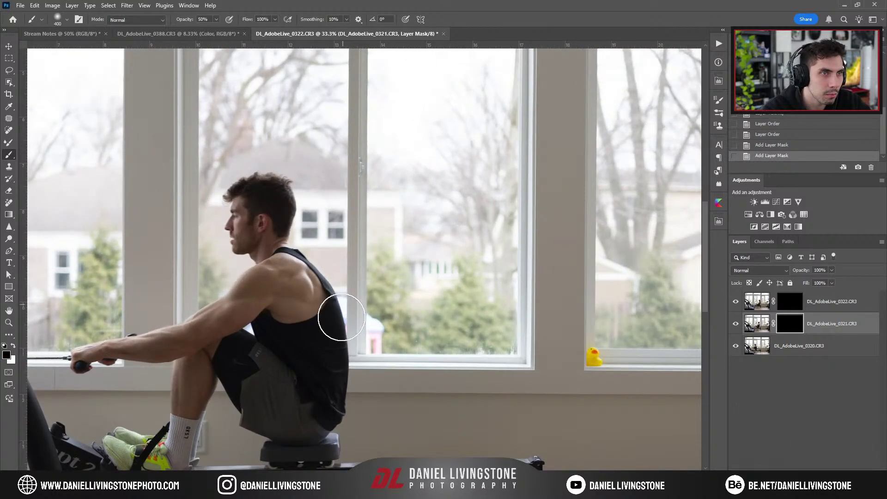
key(x)
drag(342, 317, 303, 293)
drag(345, 316, 393, 316)
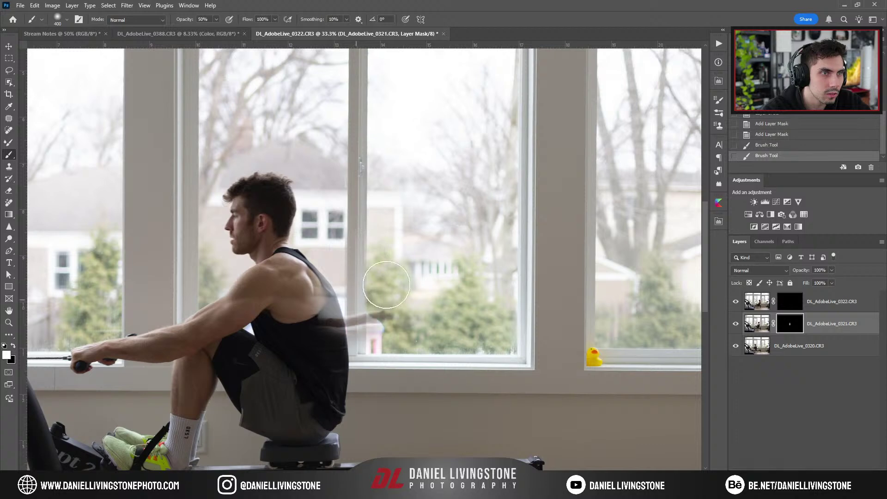
key(ctrl+z)
Reveal the second rower's body and seat on the 0321 mask with white strokes, raising the brush opacity to 90%
key(bracketright)
key(bracketright)
mouse_move(456, 337)
mouse_down()
mouse_move(421, 305)
mouse_move(433, 271)
mouse_move(393, 389)
mouse_move(382, 338)
mouse_move(376, 352)
mouse_move(389, 334)
mouse_move(395, 366)
mouse_move(444, 202)
mouse_move(459, 312)
mouse_move(426, 297)
mouse_move(432, 261)
mouse_move(413, 262)
mouse_move(426, 279)
mouse_move(460, 206)
mouse_move(431, 381)
mouse_move(415, 390)
mouse_move(399, 327)
mouse_move(373, 434)
mouse_move(365, 384)
mouse_move(366, 407)
mouse_move(346, 397)
mouse_move(357, 335)
mouse_move(364, 339)
mouse_move(357, 447)
mouse_move(364, 351)
mouse_move(386, 364)
mouse_move(400, 357)
mouse_move(406, 369)
mouse_move(379, 369)
mouse_up()
key(bracketleft)
key(9)
key(bracketleft)
key(bracketleft)
key(ctrl+minus)
key(ctrl+minus)
key(bracketright)
key(bracketright)
key(bracketright)
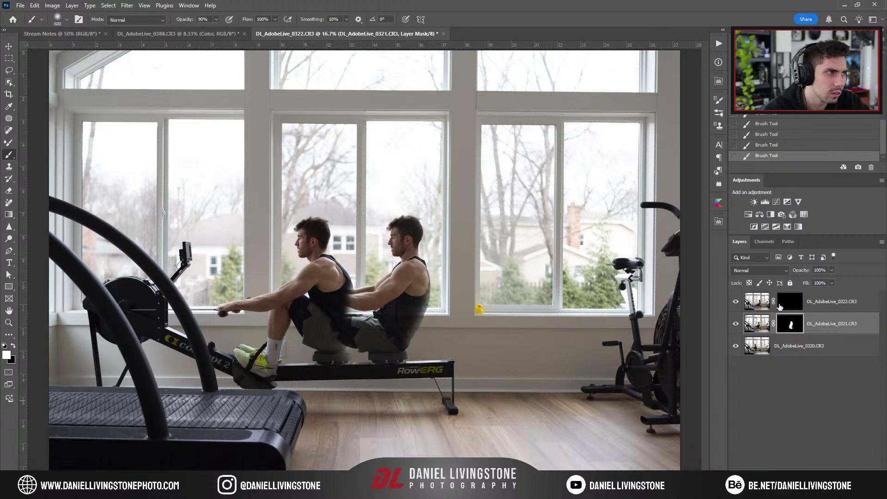
Reveal the third rower's upper body by painting white on the DL_AdobeLive_0322.CR3 layer mask with a 700 px brush
click(781, 305)
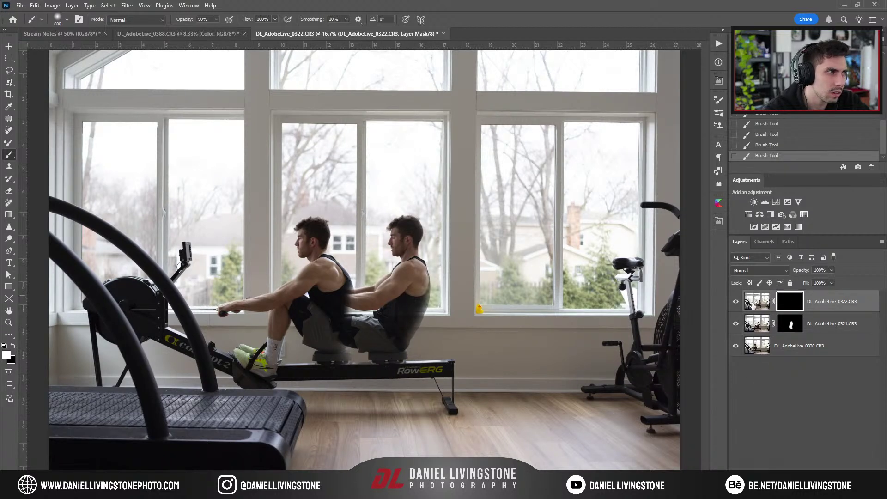
key(ctrl+plus)
key(bracketright)
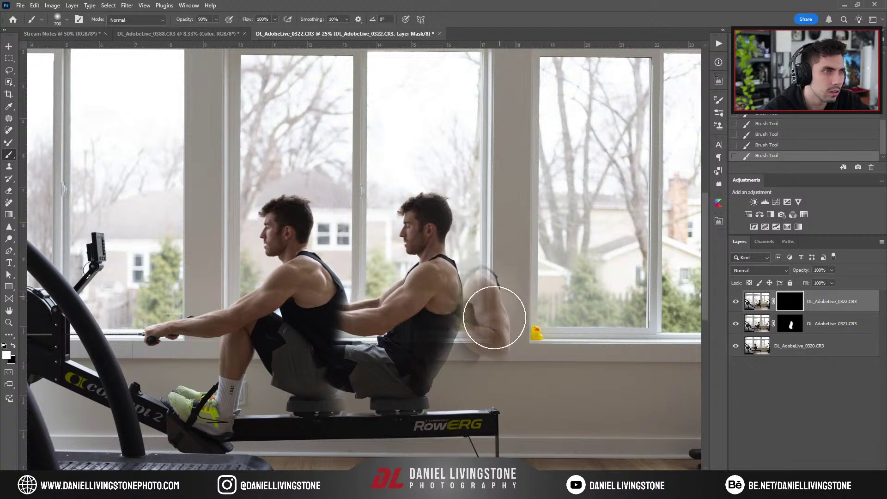
mouse_move(495, 317)
mouse_down()
mouse_move(486, 249)
mouse_move(474, 256)
mouse_move(458, 225)
mouse_move(440, 267)
mouse_up()
Reveal the third rower's head, neck and front shoulder on the same mask, painting white with a smaller 250 px brush
key(bracketleft)
key(bracketleft)
key(bracketleft)
key(ctrl+plus)
key(bracketleft)
key(bracketleft)
mouse_move(487, 240)
mouse_down()
mouse_move(485, 200)
mouse_move(520, 209)
mouse_up()
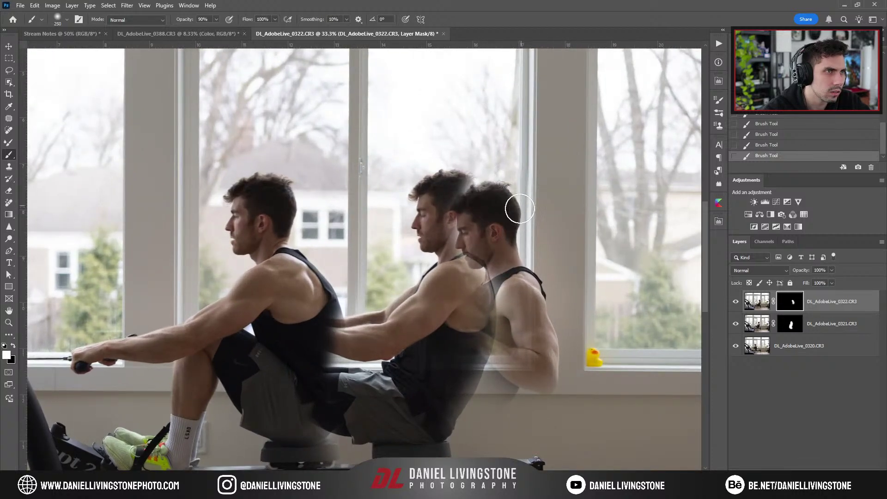
mouse_move(499, 295)
mouse_down()
mouse_move(474, 200)
mouse_move(501, 240)
mouse_move(499, 273)
mouse_move(468, 272)
mouse_move(479, 272)
mouse_move(431, 347)
mouse_move(445, 311)
mouse_move(440, 251)
mouse_move(451, 241)
mouse_up()
key(bracketright)
key(bracketright)
key(ctrl+minus)
key(ctrl+minus)
key(ctrl+minus)
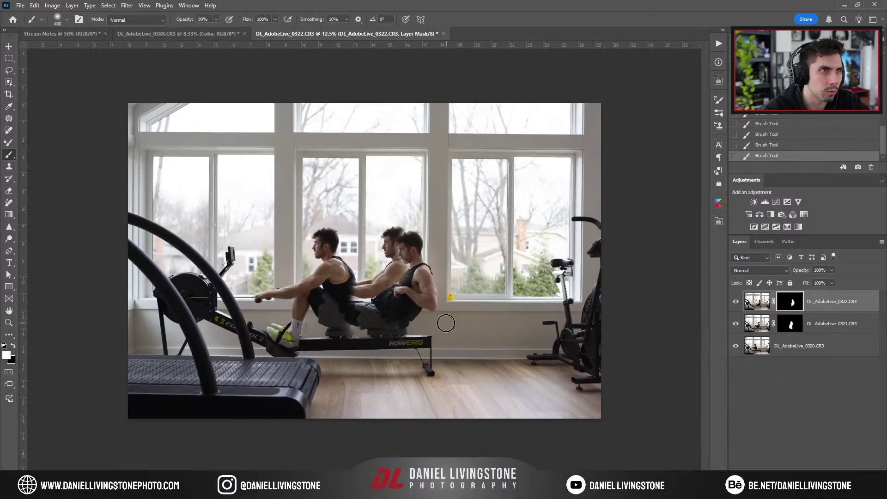
Paint black on the DL_AdobeLive_0322.CR3 mask at 300 px to restore the second rower's head and shoulder where the figures overlap
key(ctrl+plus)
key(ctrl+minus)
key(ctrl+minus)
key(ctrl+plus)
key(ctrl+plus)
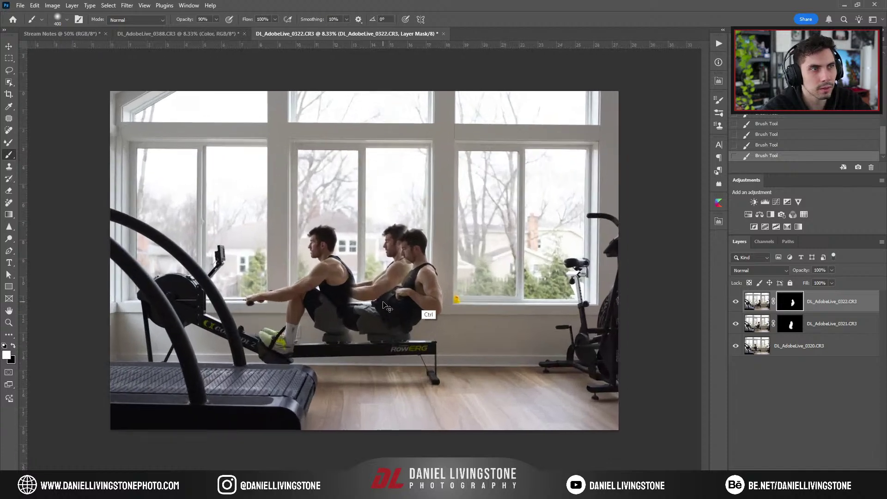
key(ctrl+plus)
key(bracketleft)
key(x)
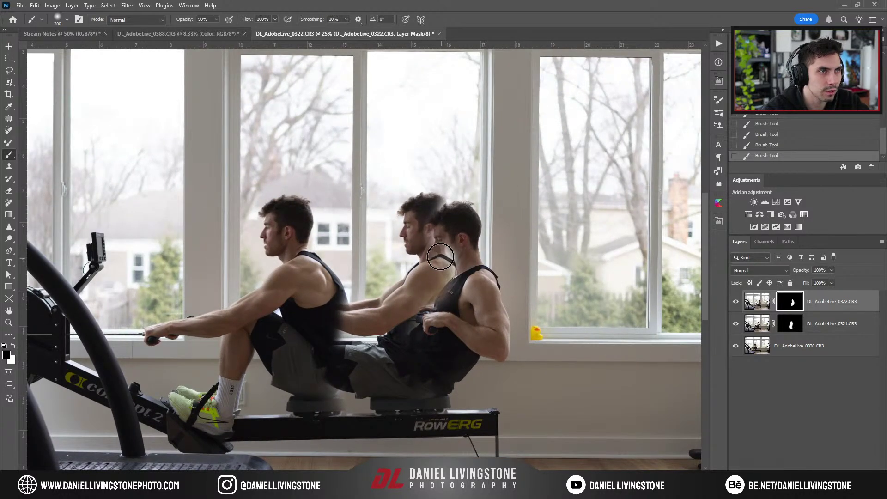
mouse_move(441, 256)
mouse_down()
mouse_move(435, 202)
mouse_move(445, 243)
mouse_move(458, 251)
mouse_move(455, 217)
mouse_move(447, 250)
mouse_move(459, 268)
mouse_move(427, 306)
mouse_up()
Refine the mask around the third rower's hand, using white at 175 px and black at 125 px
key(x)
key(bracketleft)
key(bracketleft)
key(bracketleft)
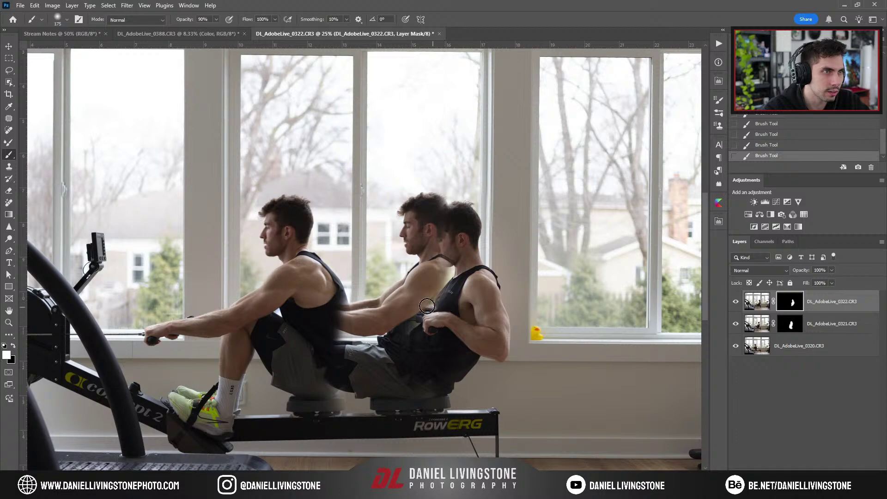
key(x)
key(bracketleft)
key(bracketleft)
key(ctrl+minus)
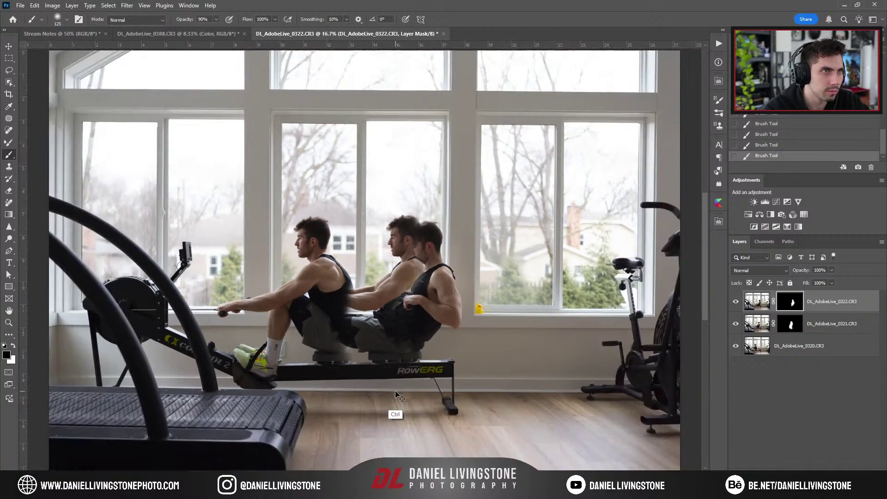
key(ctrl+minus)
key(ctrl+minus)
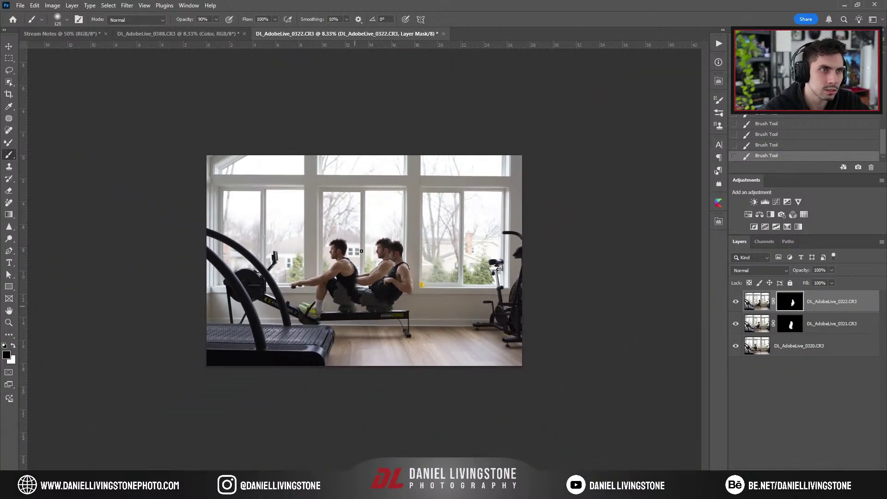
Inspect the DL_AdobeLive_0321.CR3 layer mask on its own, and return to the composite with the DL_AdobeLive_0322.CR3 mask active
scroll(362, 251, up, 3)
scroll(313, 196, down, 2)
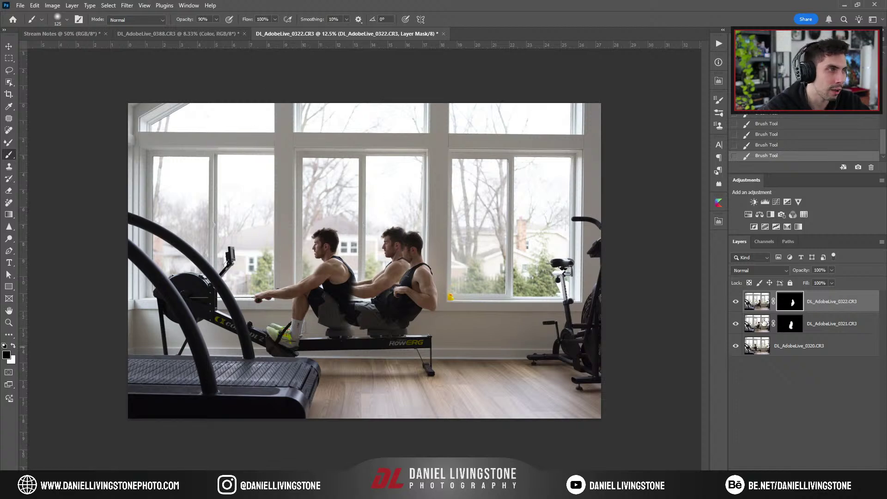
alt+click(791, 324)
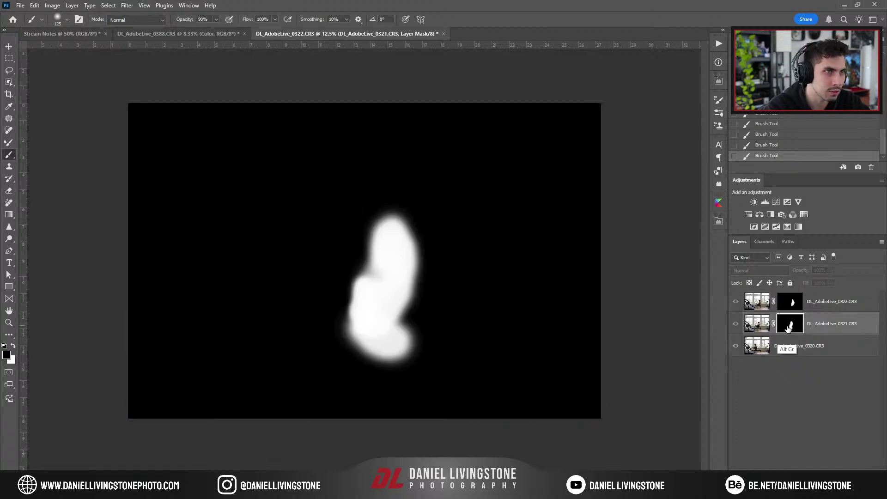
alt+click(789, 329)
drag(791, 304, 790, 325)
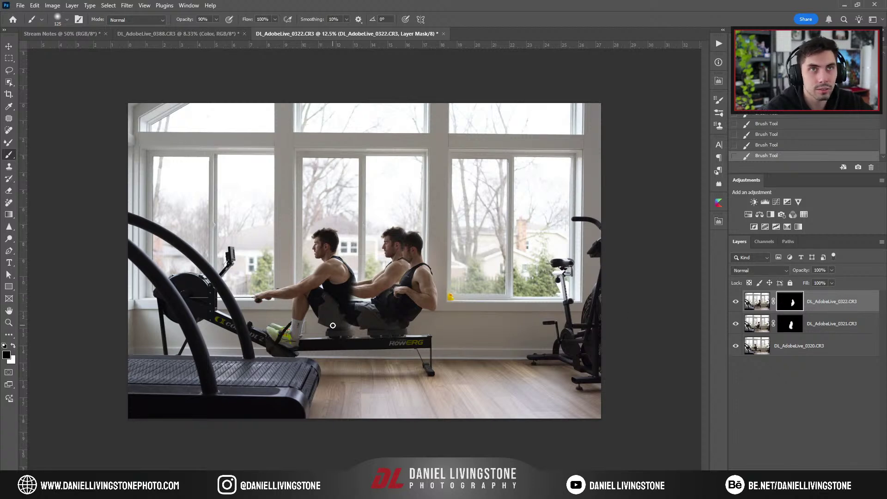
Save the layered composite as DL_AdobeLive_0320.psd and switch to Lightroom Classic
click(21, 5)
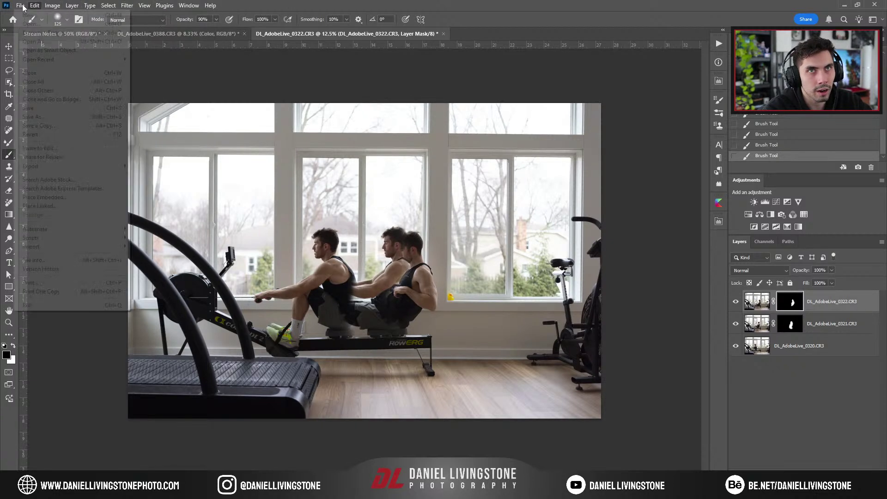
click(62, 113)
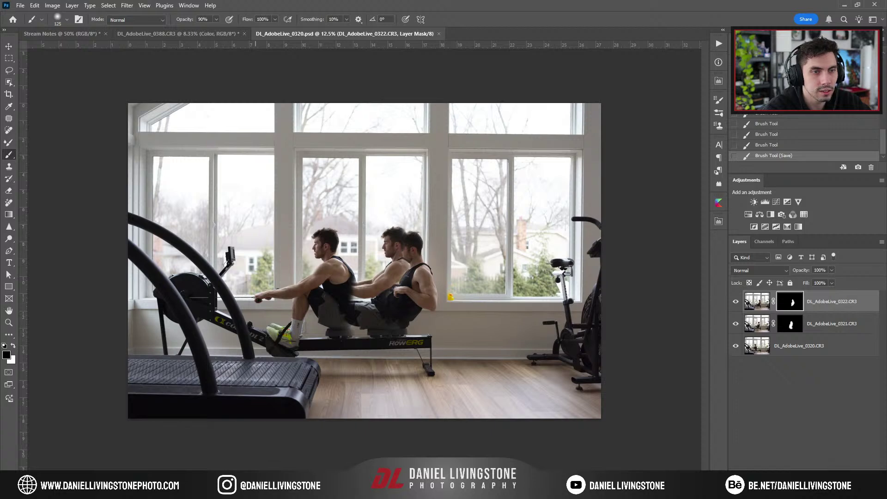
click(258, 490)
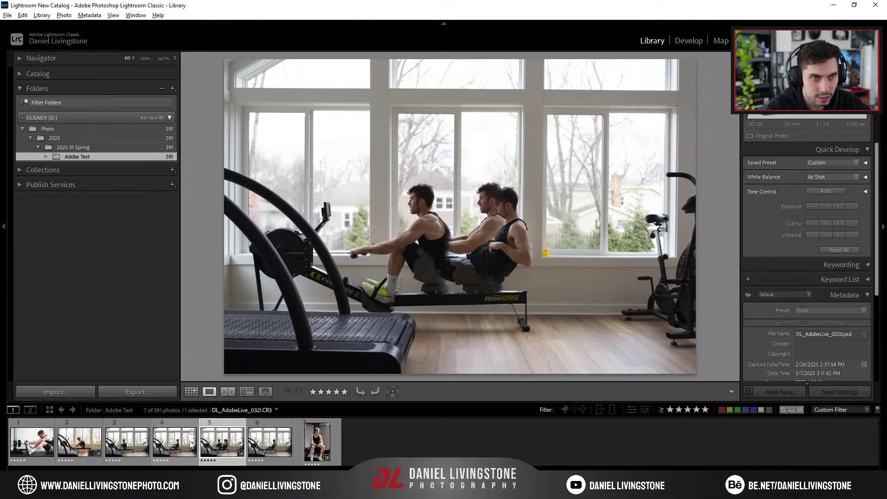
Compare the original DL_AdobeLive_0320.CR3 with the composite DL_AdobeLive_0320.psd, and open the composite for developing
click(130, 443)
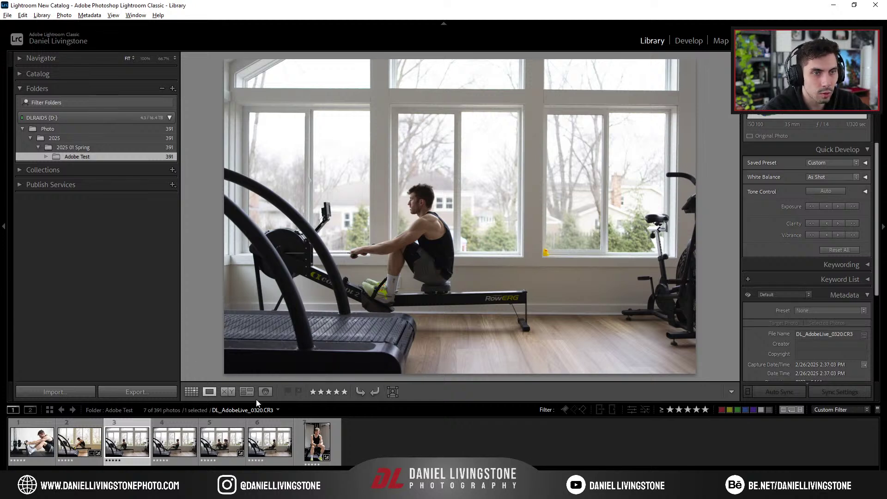
click(221, 444)
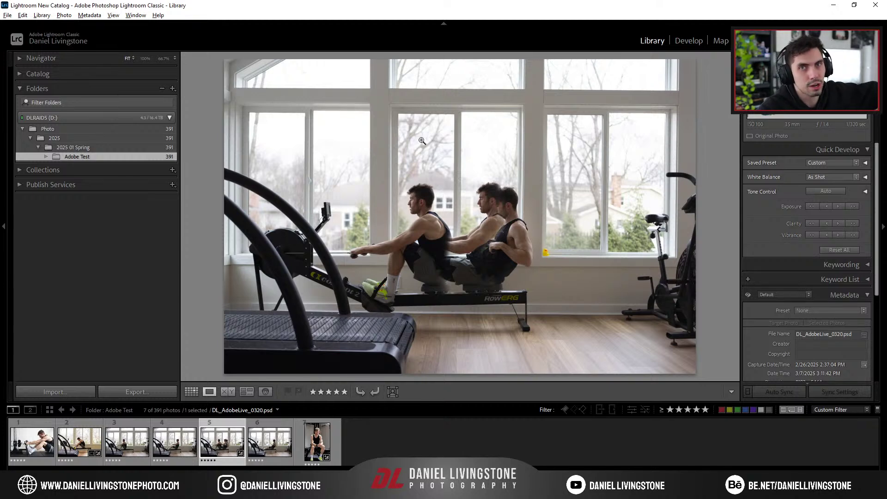
key(d)
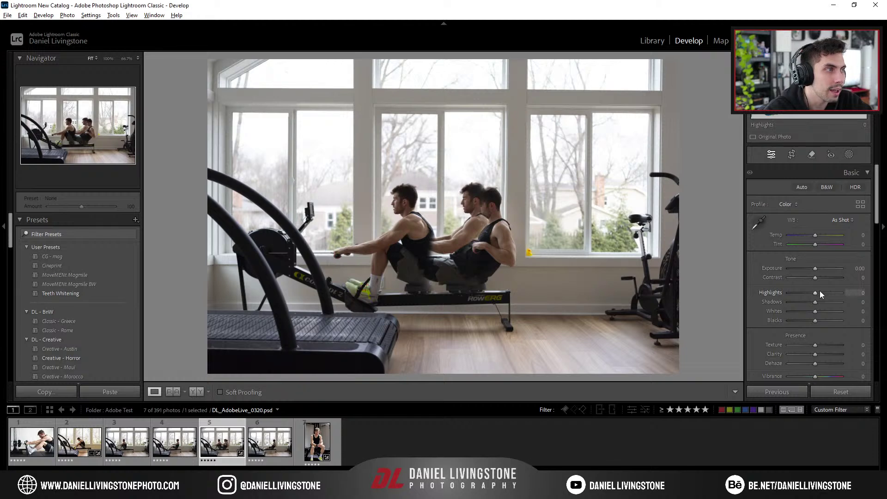
Set exposure +0.88, contrast +28, highlights −100, shadows +30, whites −16, blacks −25 and vibrance +63 on the composite
mouse_move(815, 236)
mouse_down()
mouse_move(837, 236)
mouse_move(818, 237)
mouse_up()
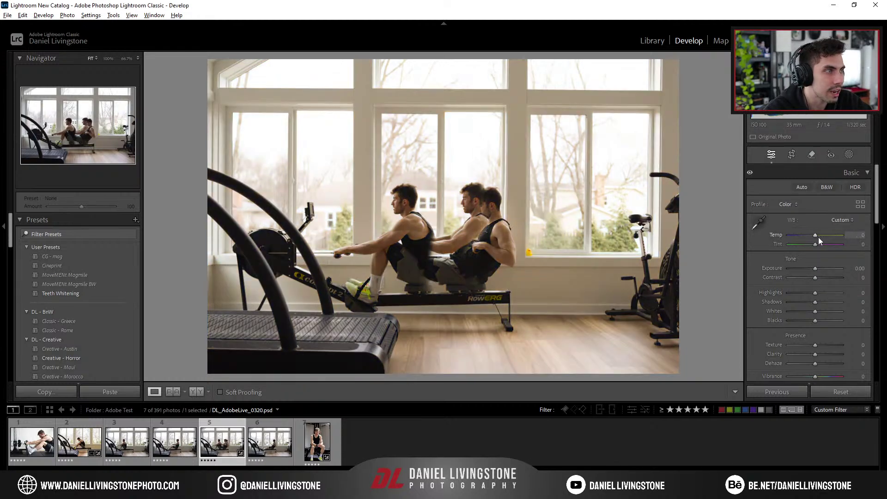
mouse_move(816, 293)
mouse_down()
mouse_move(792, 293)
mouse_move(819, 267)
mouse_move(820, 303)
mouse_move(809, 302)
mouse_move(808, 320)
mouse_move(811, 305)
mouse_move(832, 306)
mouse_move(822, 306)
mouse_up()
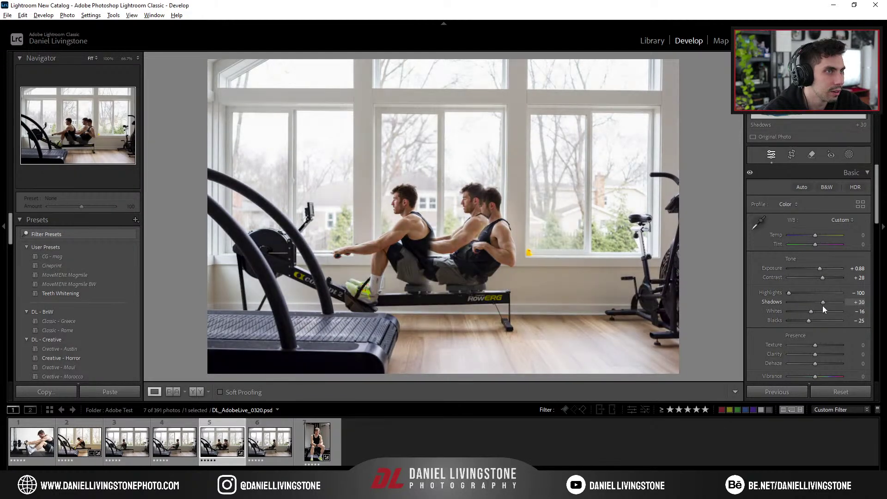
drag(815, 375, 816, 356)
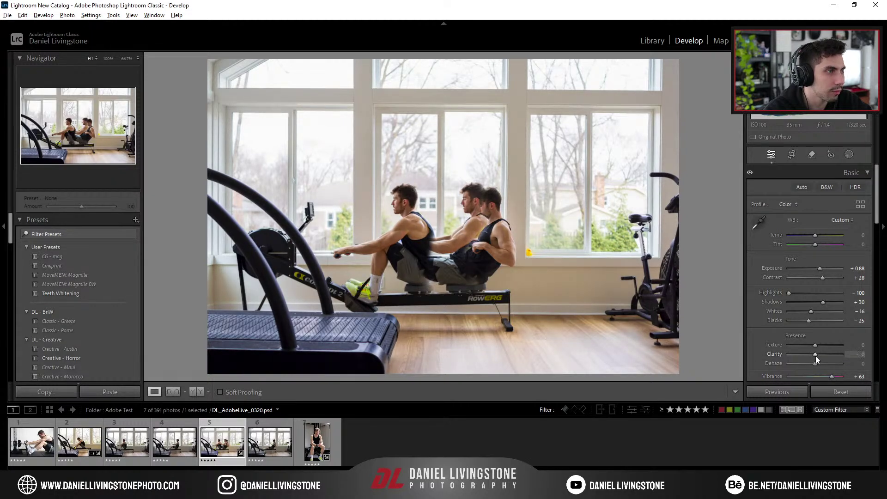
Set vibrance to +35 and temperature to −7, and compare the photo with its unedited version
click(397, 206)
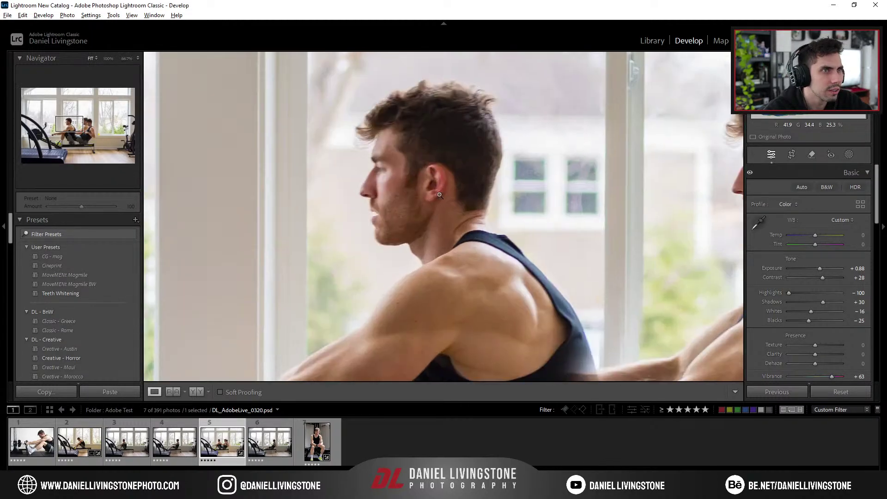
click(398, 205)
drag(839, 380, 829, 377)
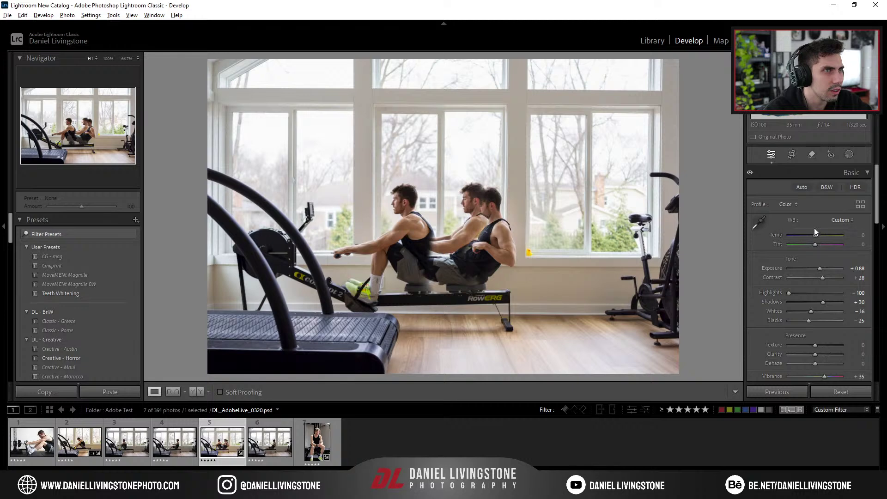
drag(815, 235, 813, 235)
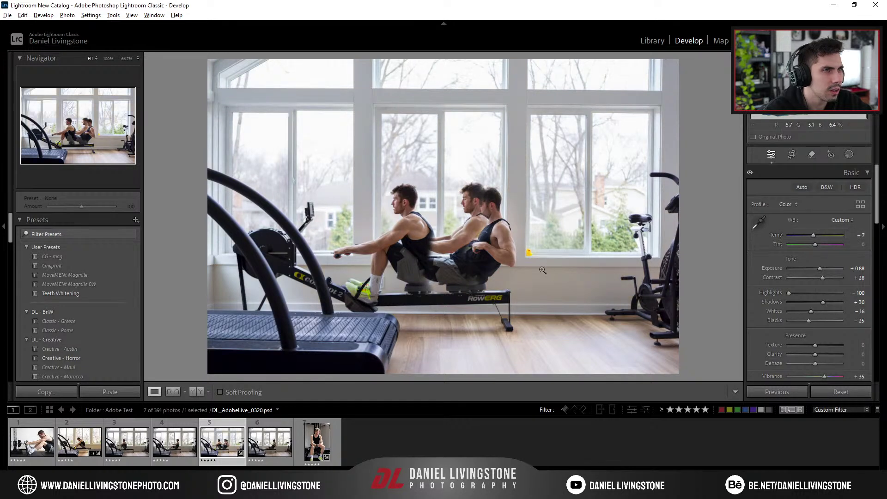
key(backslash)
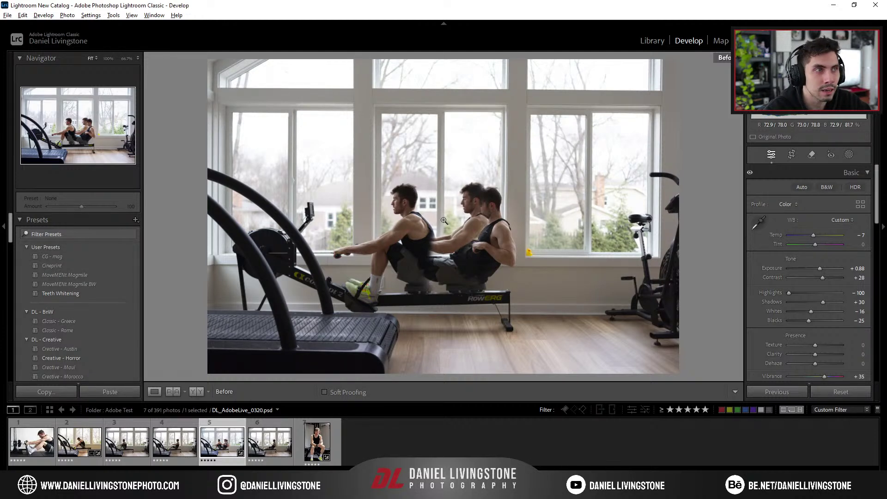
key(backslash)
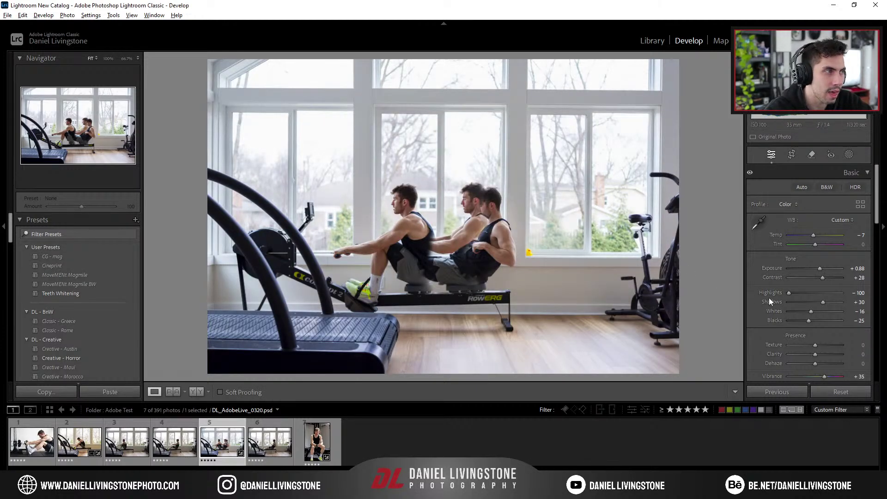
Preview the develop presets on the composite, apply Effect - Polaroid 2, and check the rowers up close
scroll(786, 312, down, 6)
scroll(787, 312, down, 5)
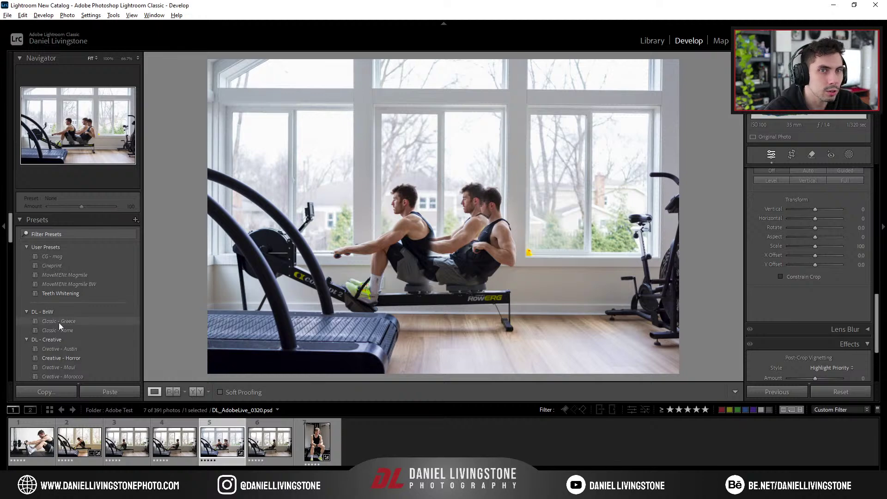
scroll(61, 321, down, 3)
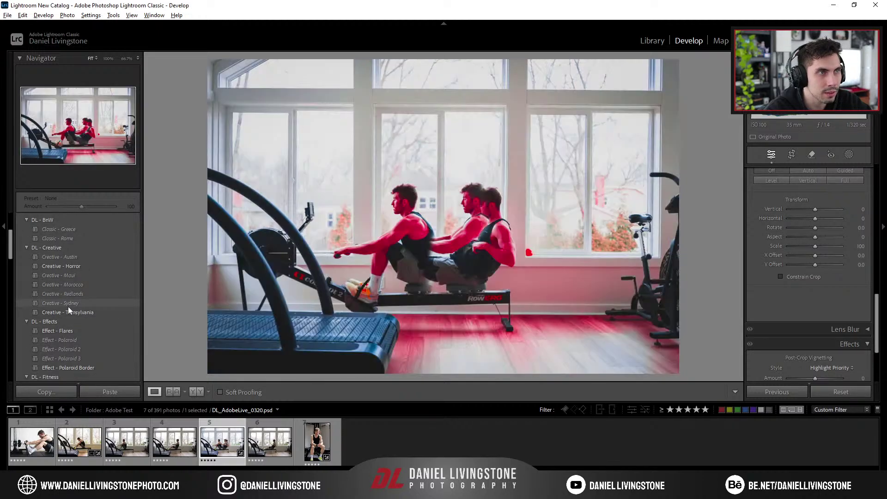
scroll(68, 324, down, 3)
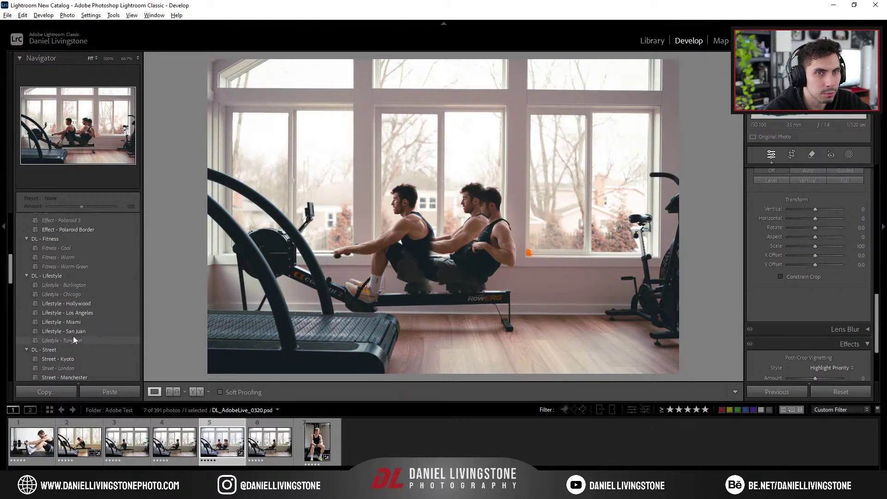
scroll(79, 323, up, 2)
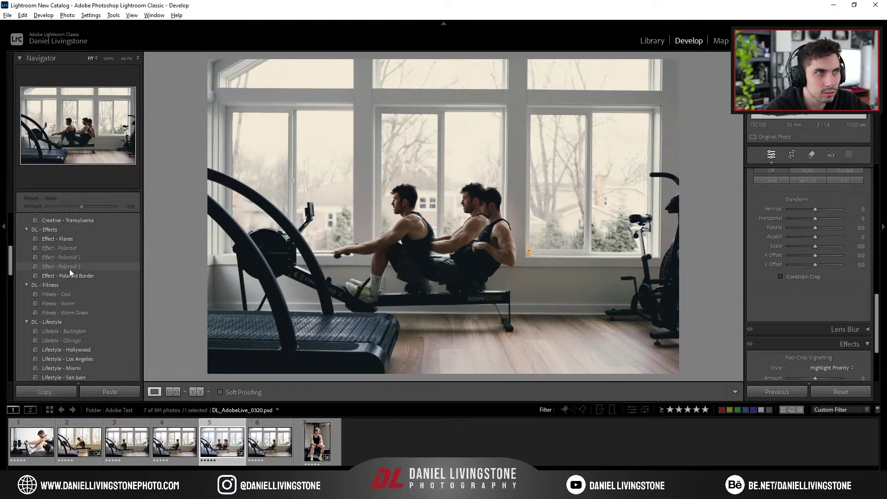
click(66, 258)
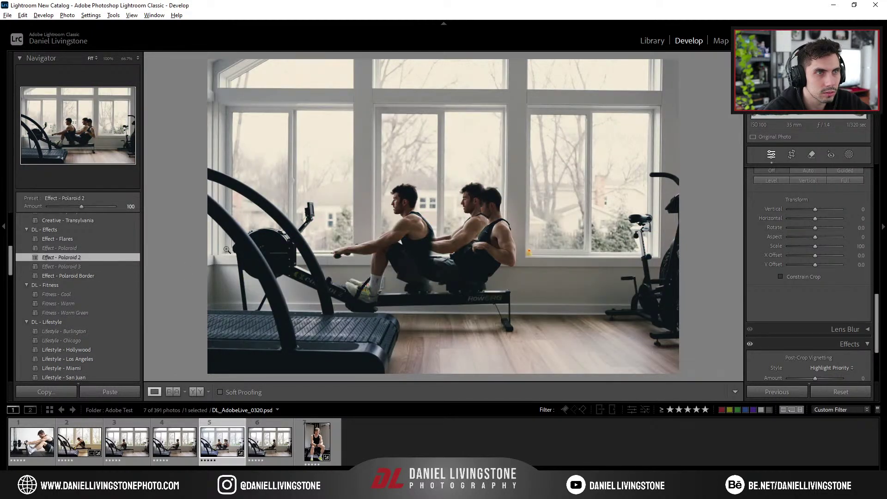
click(396, 195)
click(443, 207)
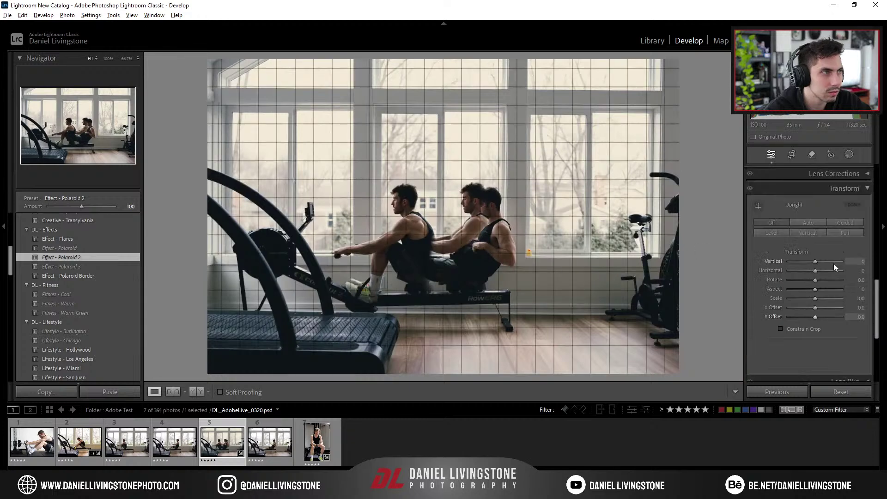
Set exposure to +0.18, shadows to +26 and highlights to +11, and check the rowers at closer zoom
scroll(834, 264, up, 10)
drag(815, 270, 817, 271)
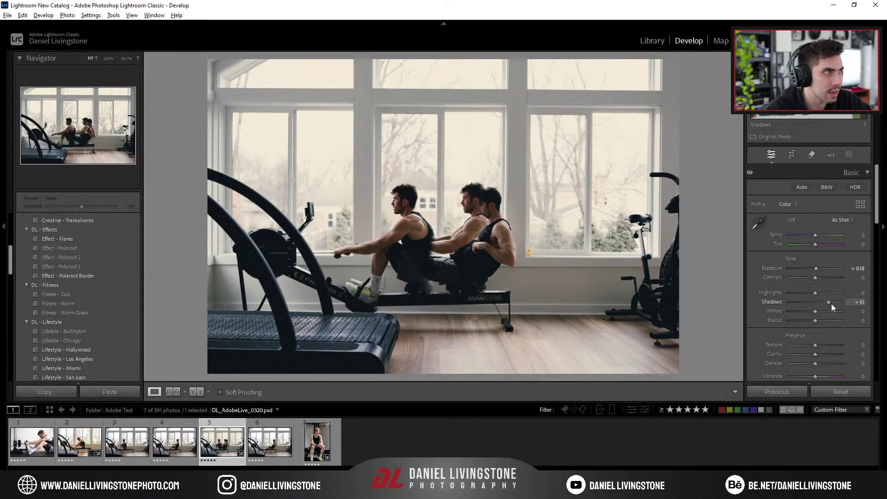
mouse_move(830, 304)
mouse_down()
mouse_move(796, 292)
mouse_move(825, 295)
mouse_move(817, 296)
mouse_up()
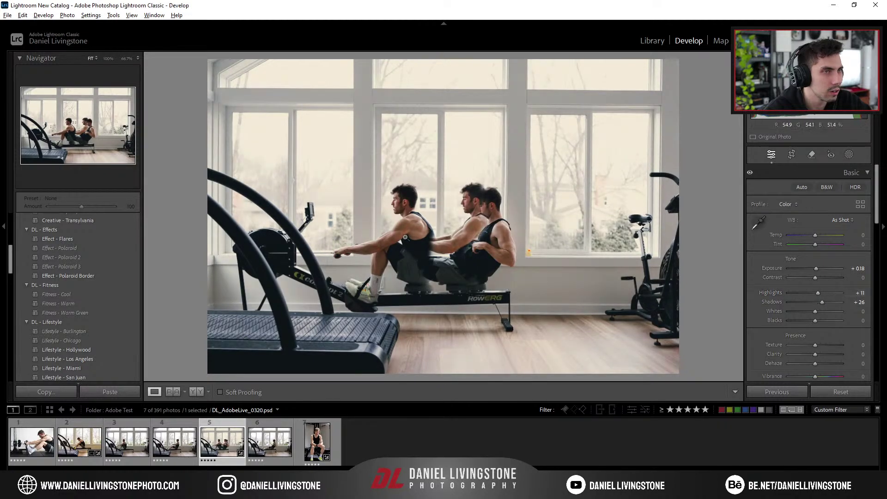
click(422, 216)
click(424, 216)
click(435, 222)
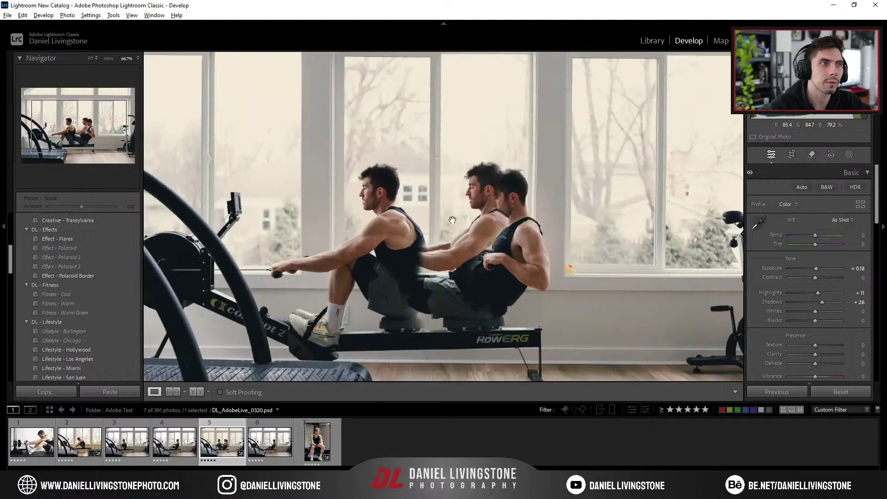
Switch to Photoshop, crop the composite around the rowers to about 19.2 × 12.8 in, save it, and return to Lightroom Classic
click(477, 243)
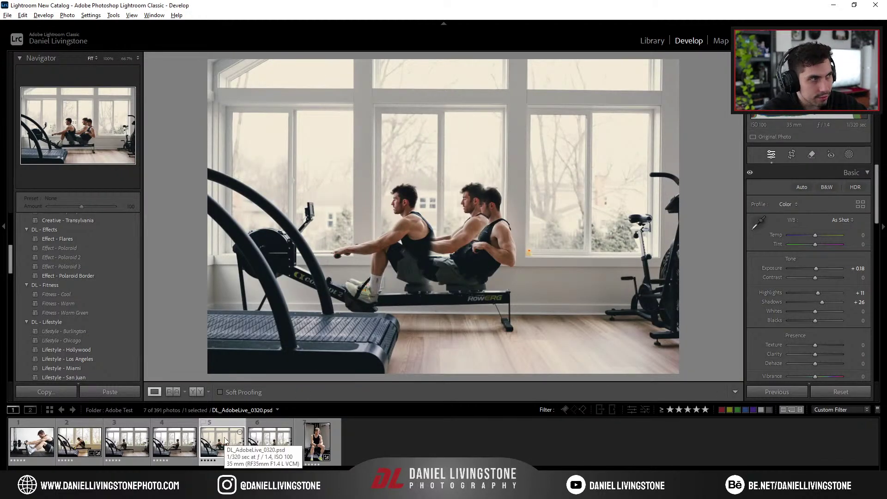
key(alt+Tab)
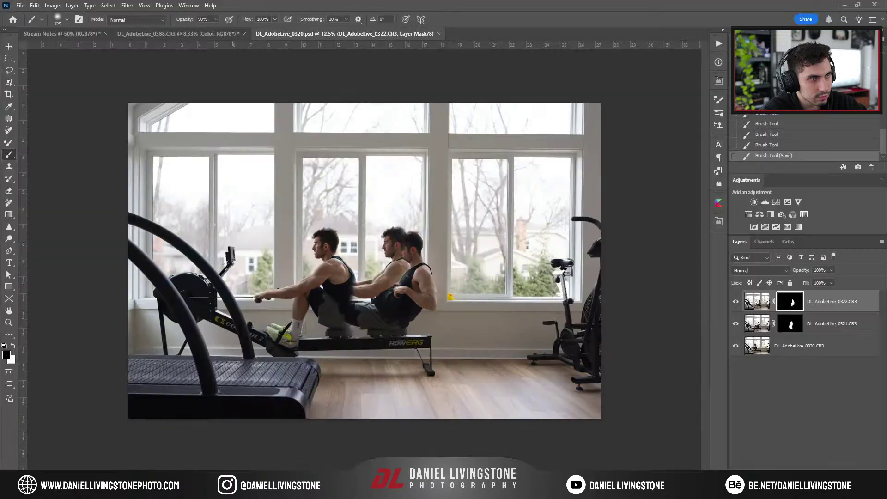
key(c)
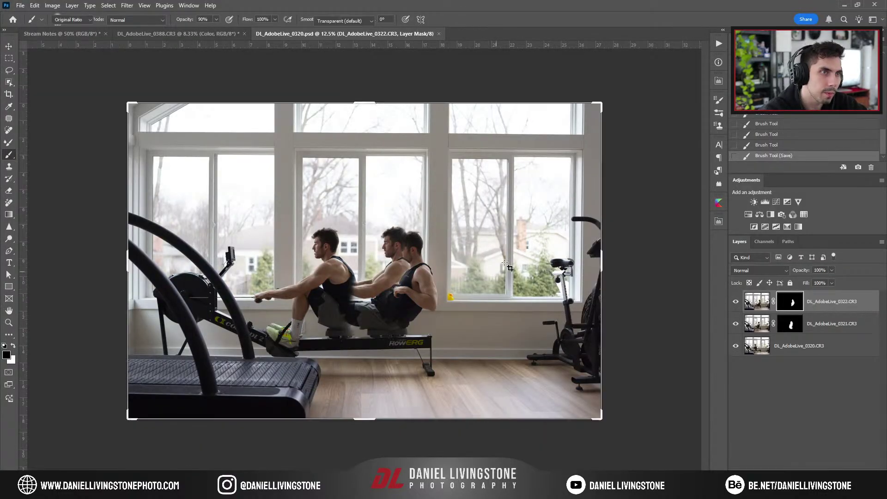
drag(600, 99, 530, 150)
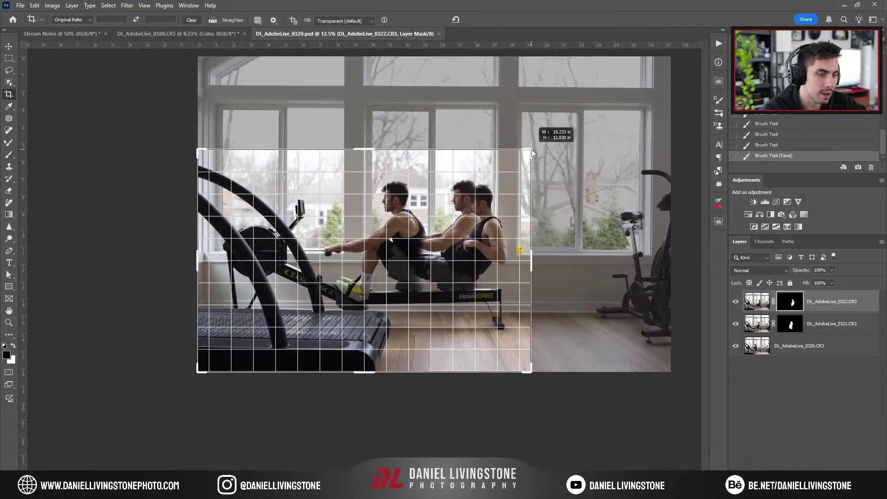
key(Return)
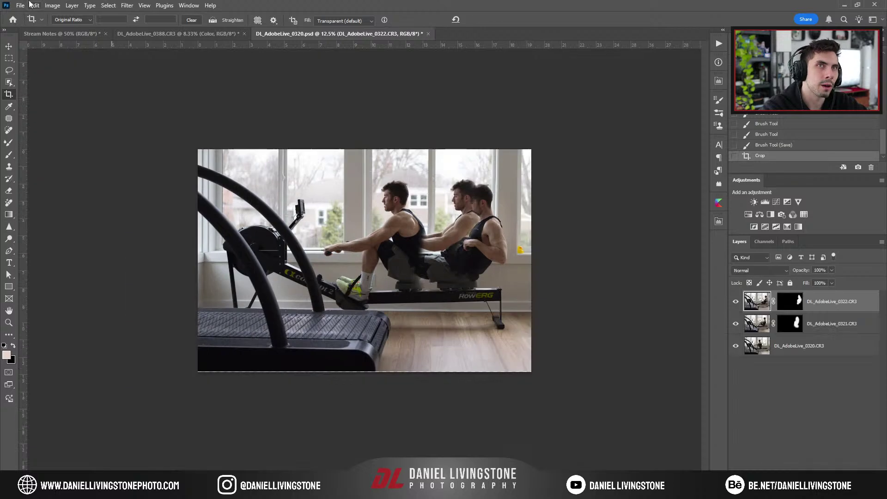
click(20, 6)
click(28, 107)
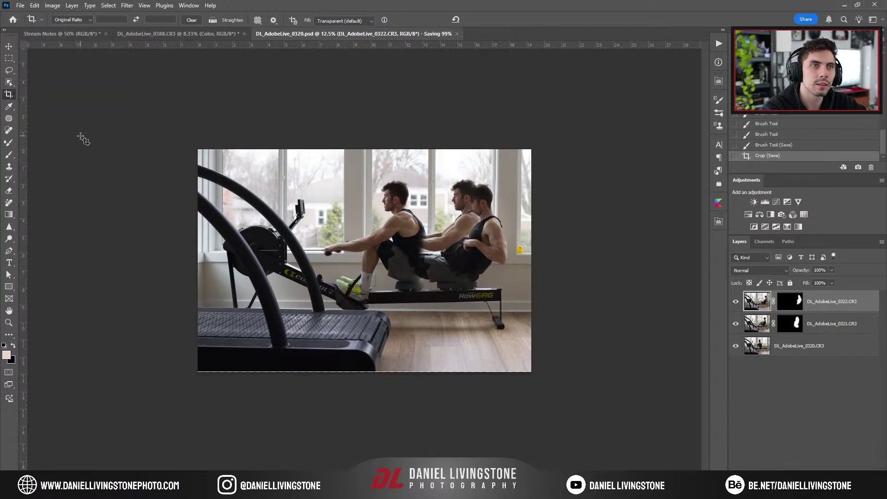
mouse_move(259, 486)
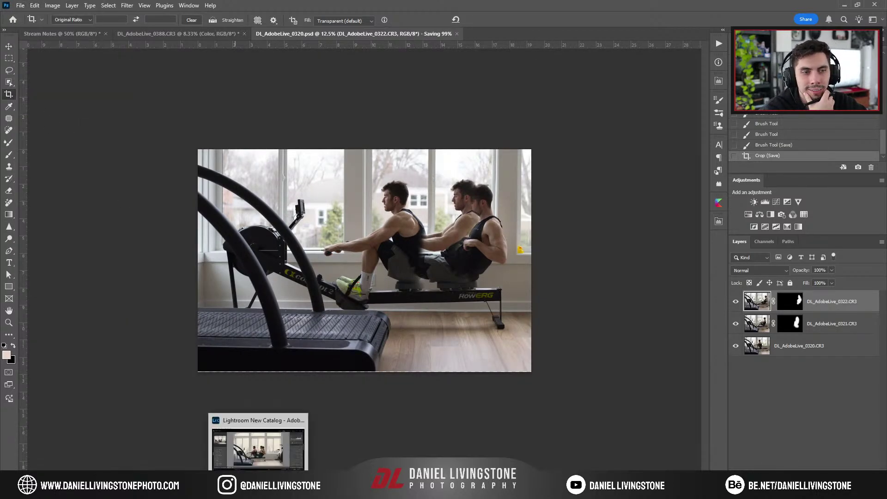
click(258, 444)
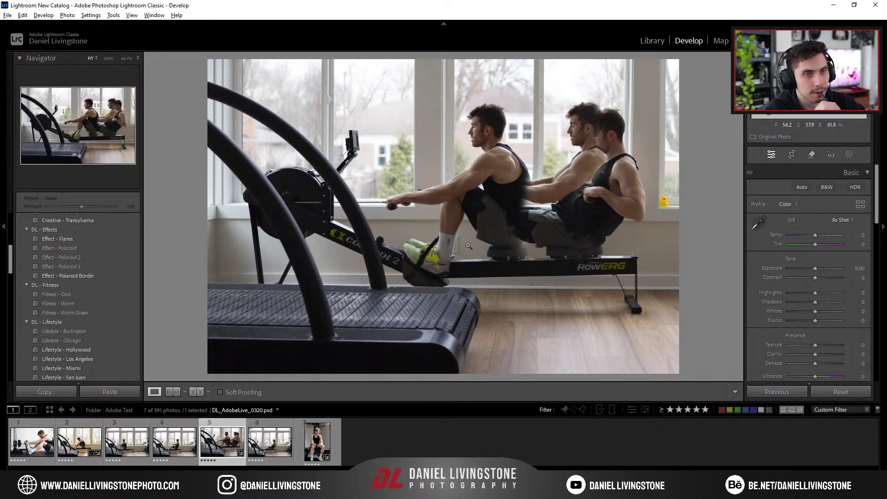
Review the composite's export options and JPEG file settings without exporting it
right_click(224, 438)
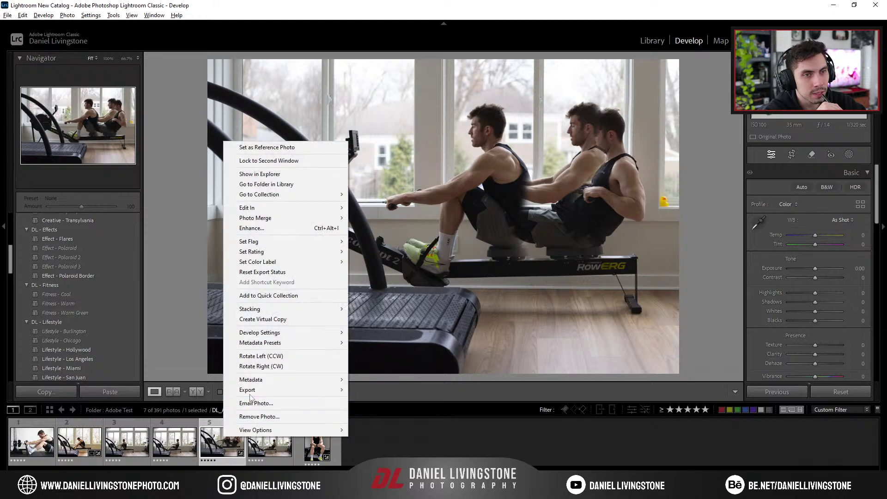
mouse_move(250, 396)
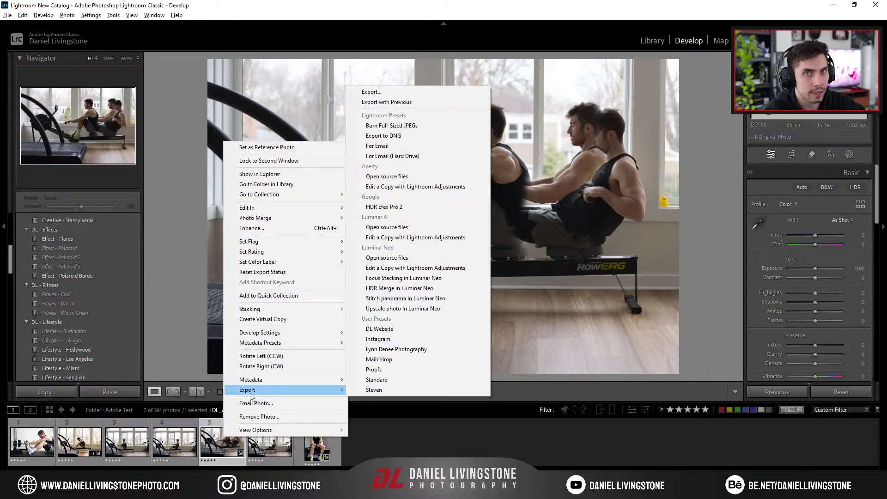
click(405, 91)
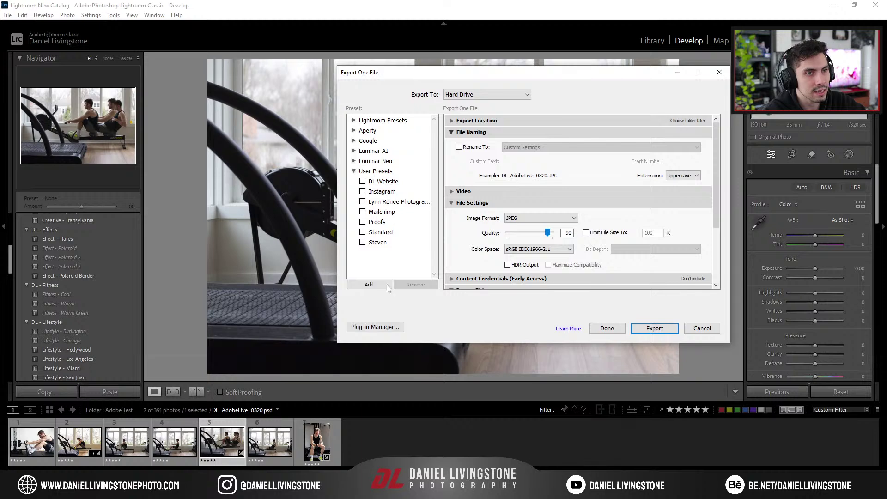
drag(525, 75, 486, 80)
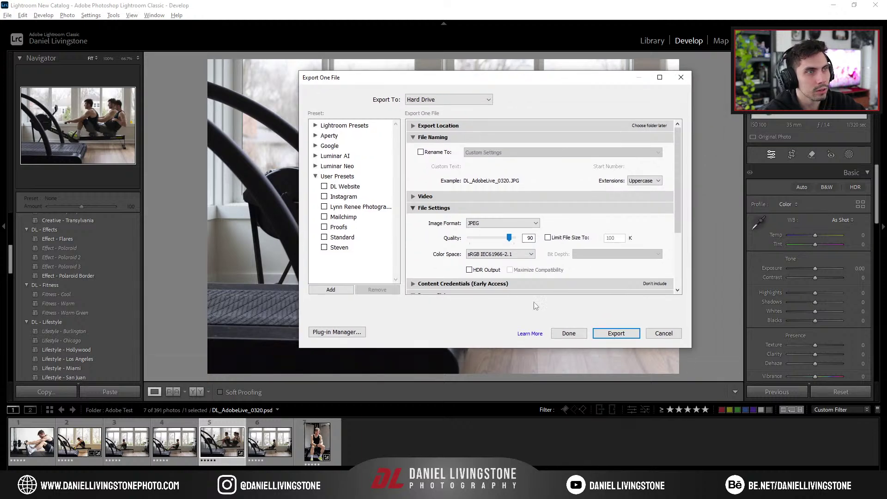
click(651, 335)
Apply the Effect - Polaroid 2 preset to the cropped composite
drag(815, 235, 812, 236)
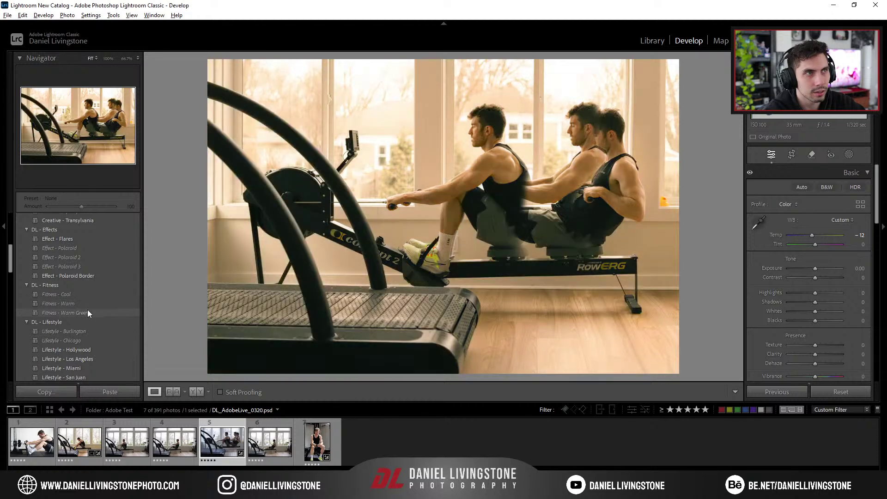
click(89, 257)
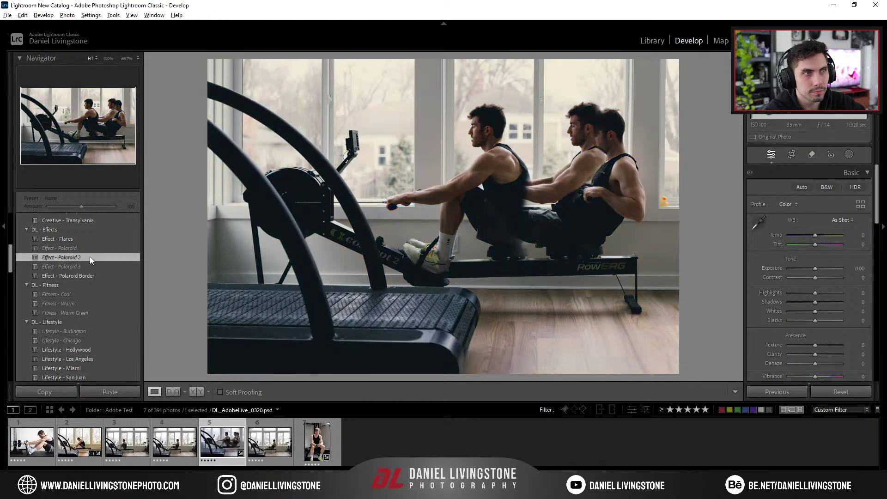
Switch to Photoshop to review the Export As settings for the composite, and return to Lightroom Classic
right_click(237, 430)
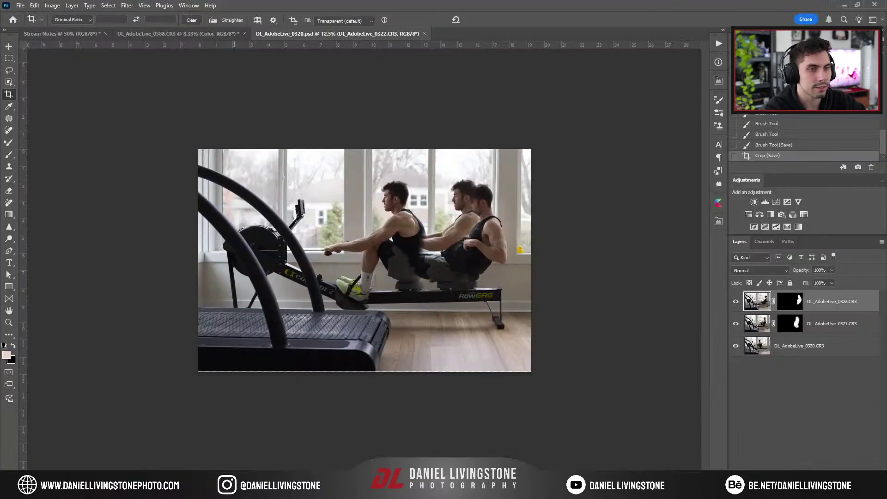
key(alt+shift+ctrl+w)
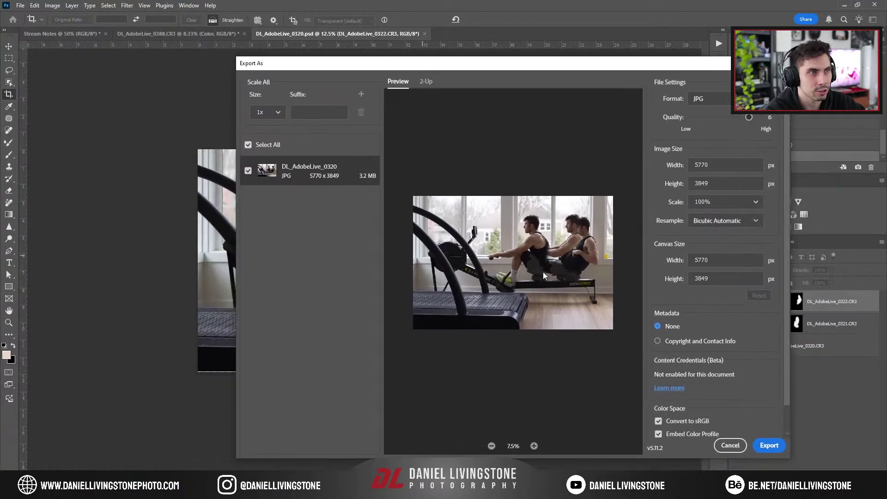
click(730, 445)
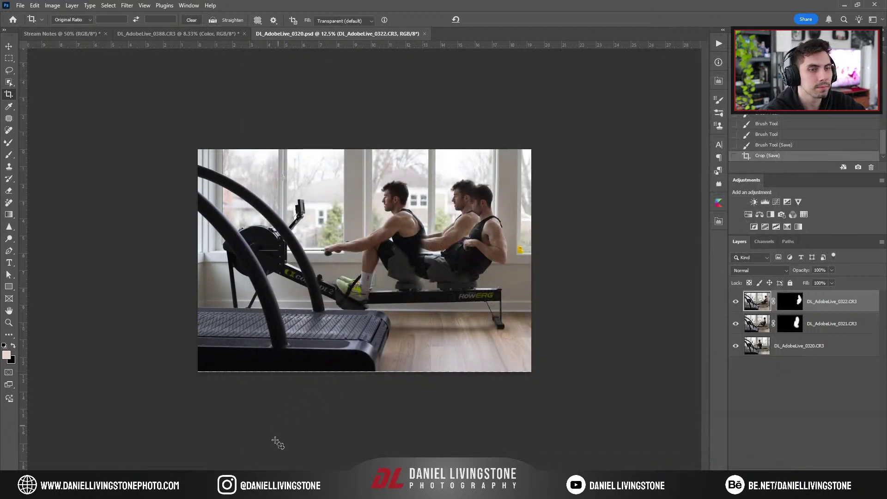
key(alt+Tab)
right_click(214, 444)
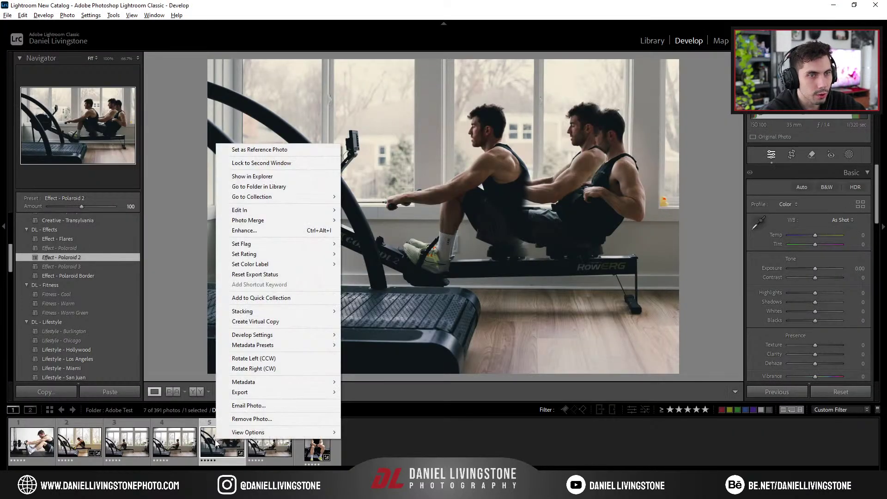
key(Escape)
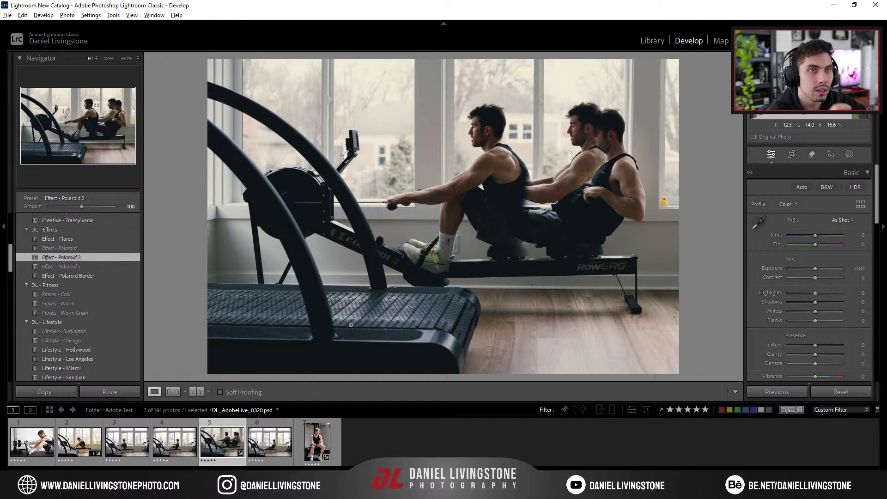
Try Effect - Polaroid 2 on DL_AdobeLive_0027.CR3 with exposure −0.97, contrast −32, highlights −7, shadows +56, whites +26 and blacks −35
click(273, 445)
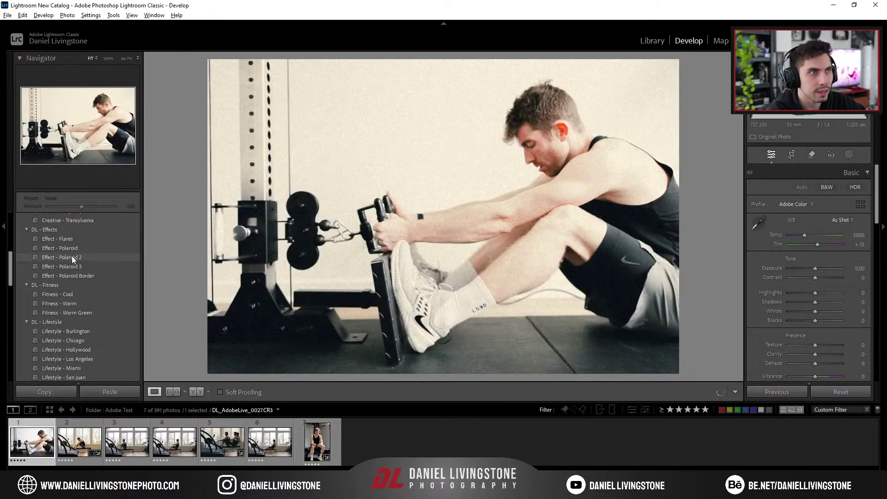
click(71, 256)
drag(815, 269, 806, 320)
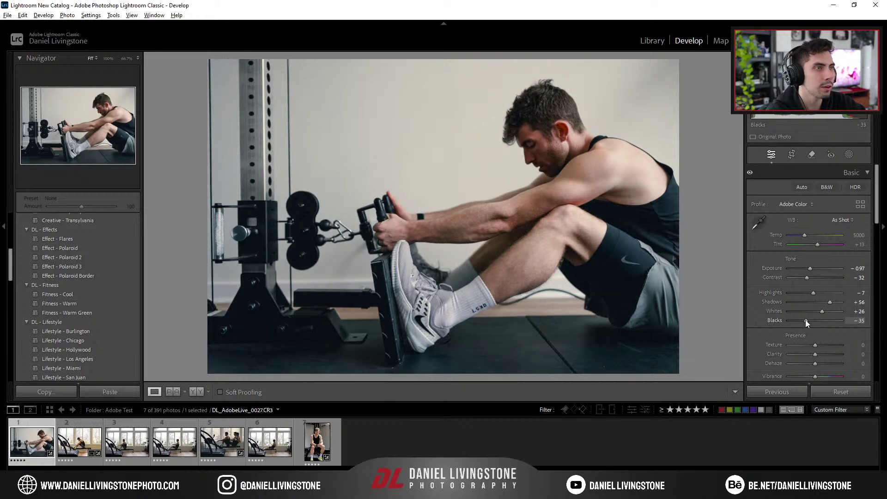
Apply the Effect - Polaroid preset to DL_AdobeLive_0027.CR3 and inspect the sock lettering up close
click(68, 250)
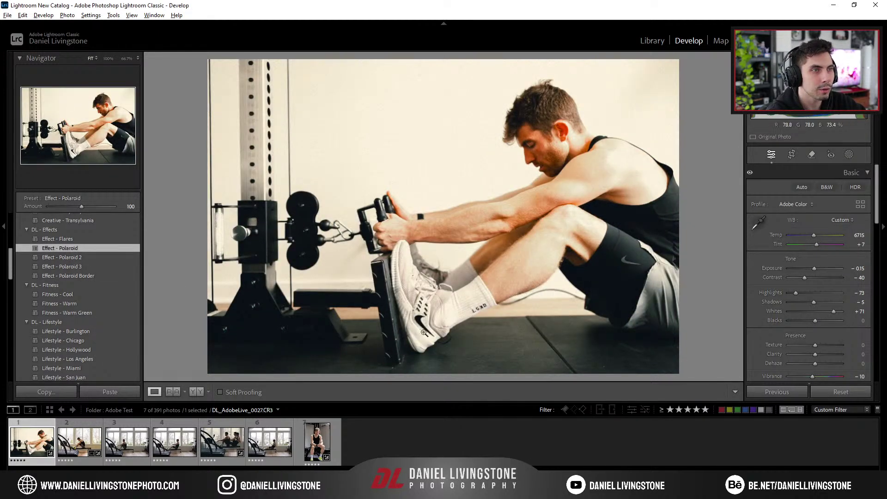
click(482, 308)
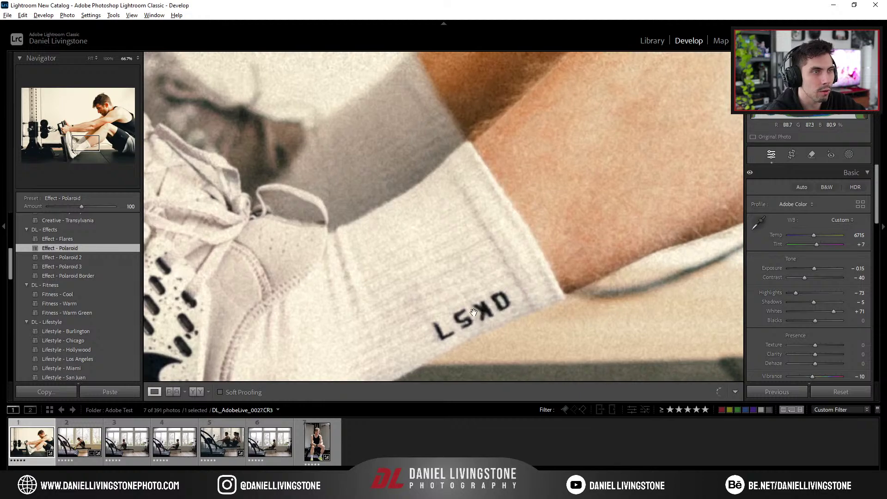
click(487, 314)
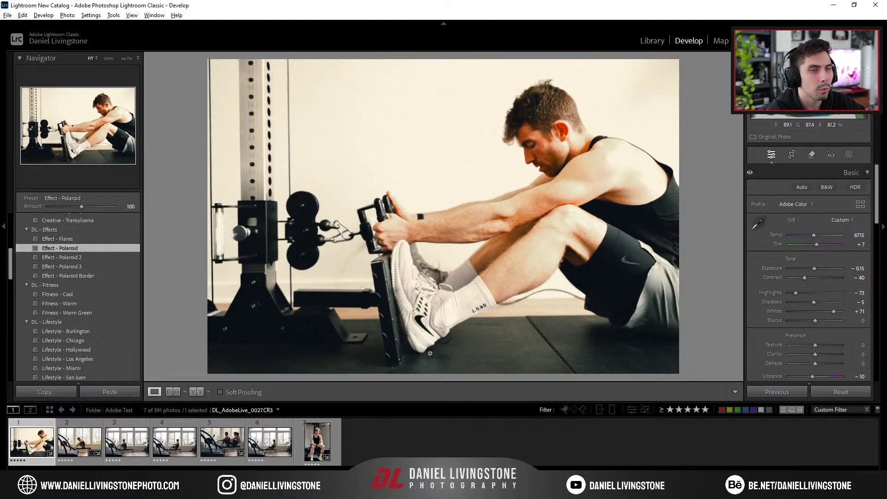
On the rowing composite, try erasing the front rower's sock lettering with the Remove tool at size 8, and undo the removal
click(242, 443)
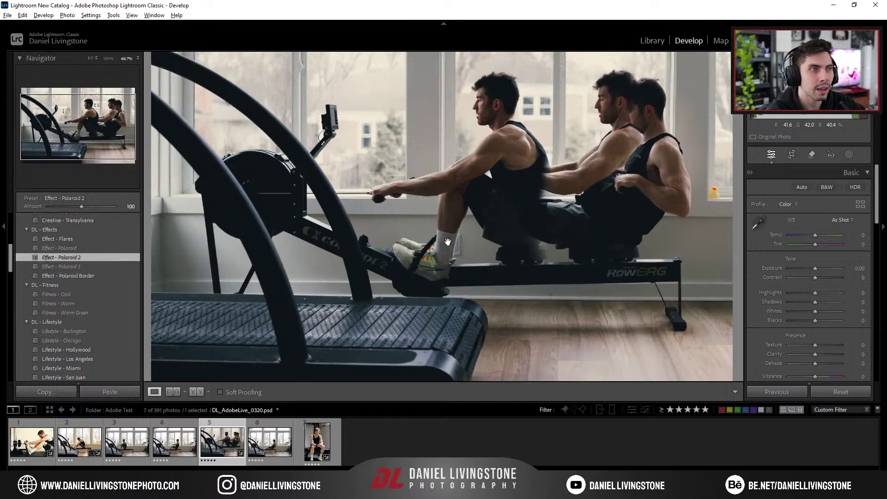
click(464, 267)
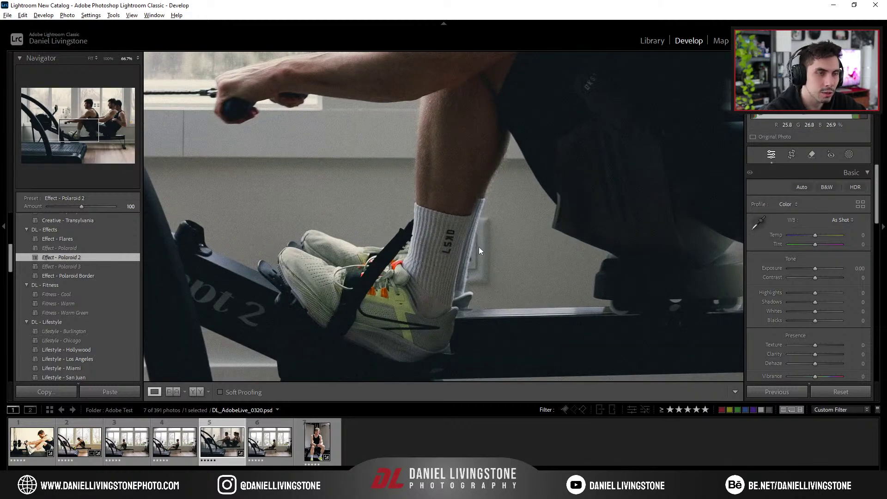
key(q)
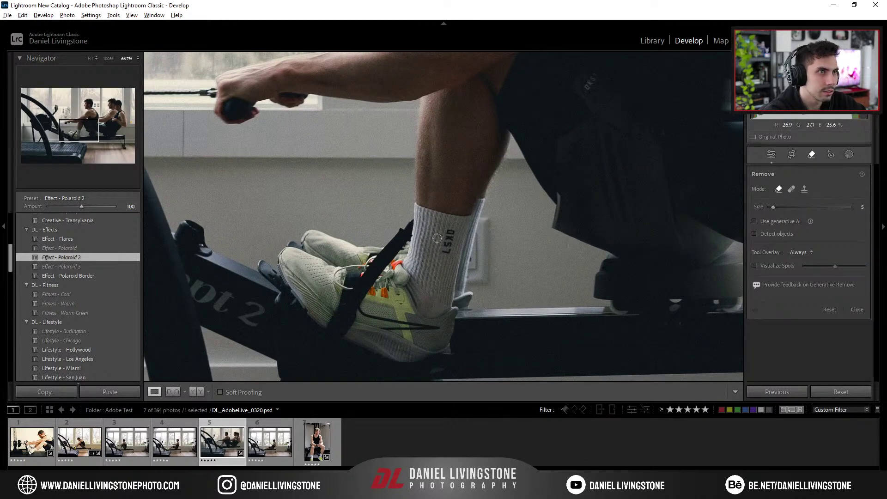
scroll(444, 253, up, 3)
drag(443, 253, 450, 231)
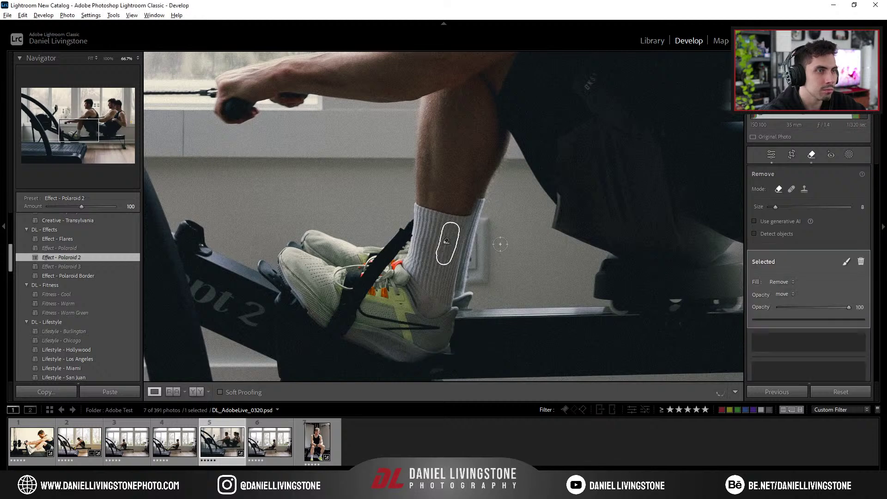
key(Escape)
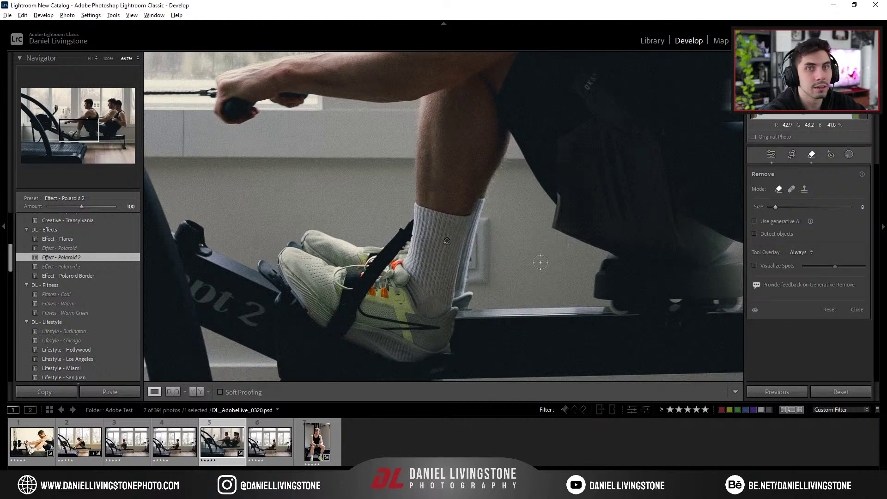
key(ctrl+z)
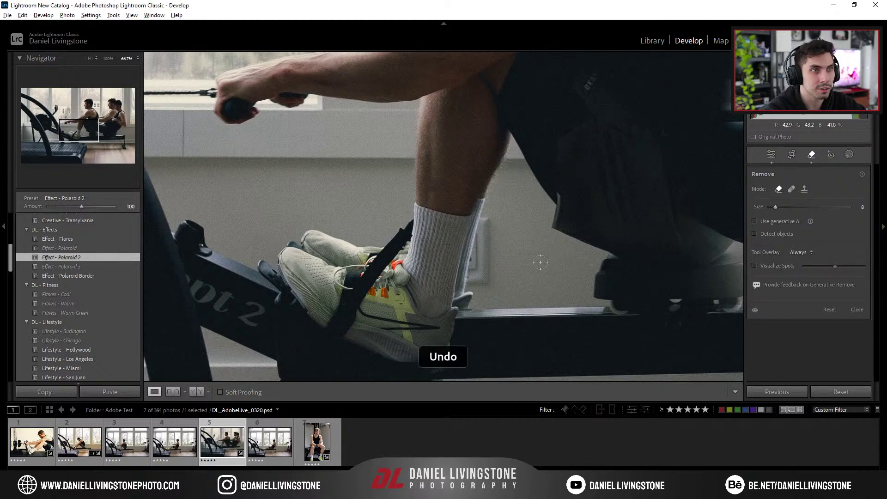
key(q)
click(541, 262)
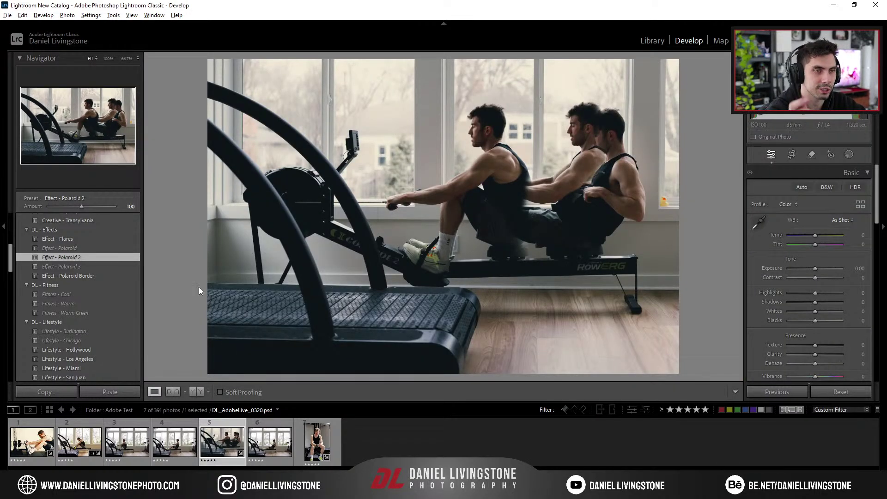
Send DL_AdobeLive_0320.psd from Lightroom Classic to Photoshop 2025 with the Edit Original option
right_click(216, 443)
mouse_move(250, 212)
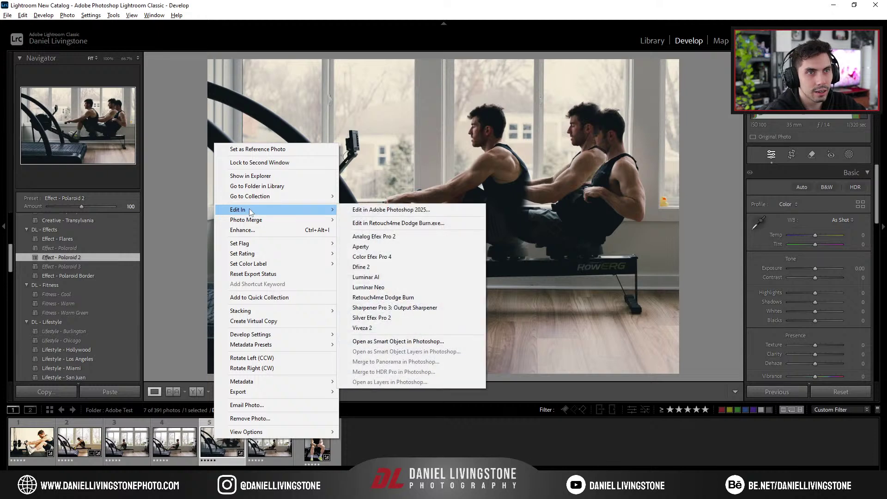
click(389, 211)
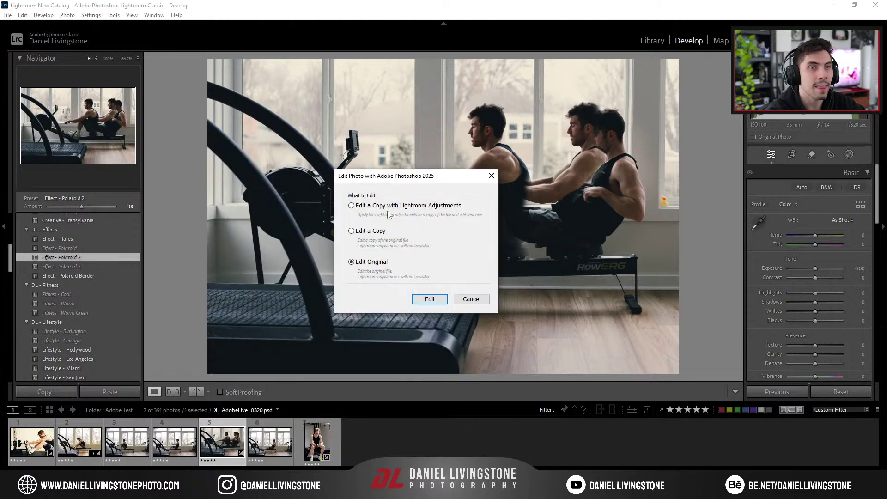
drag(392, 177, 419, 172)
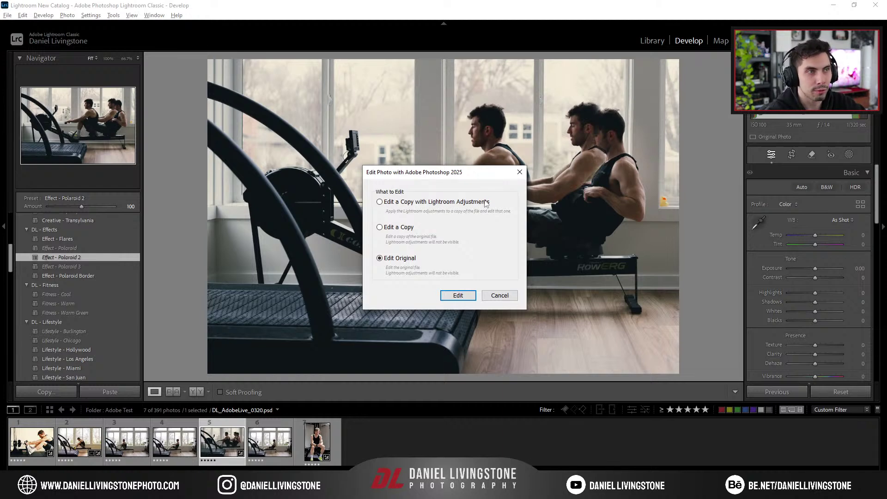
drag(466, 171, 297, 152)
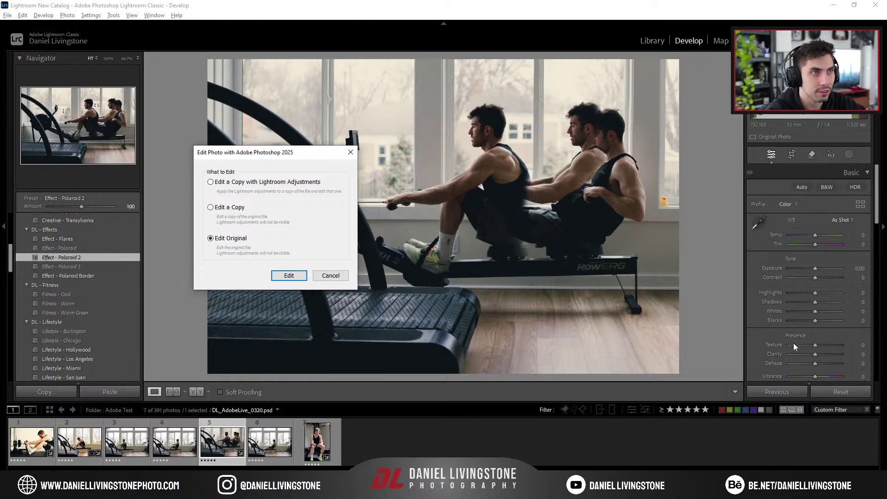
drag(290, 152, 334, 158)
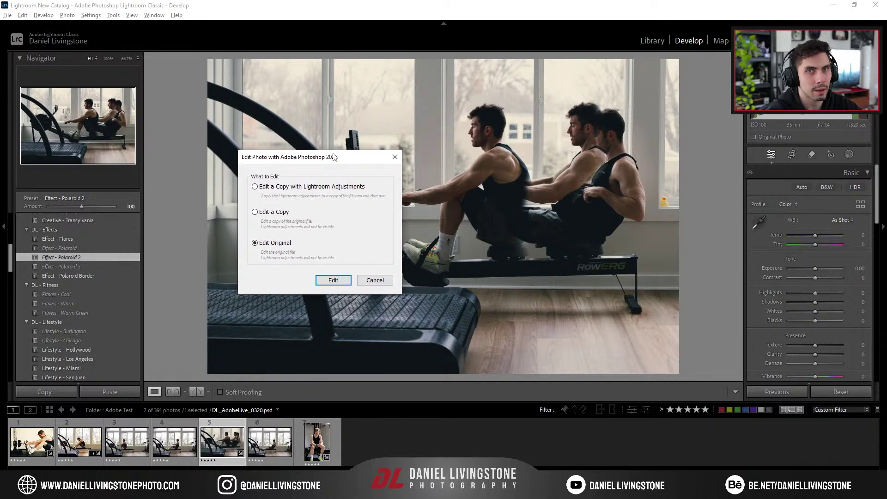
click(257, 213)
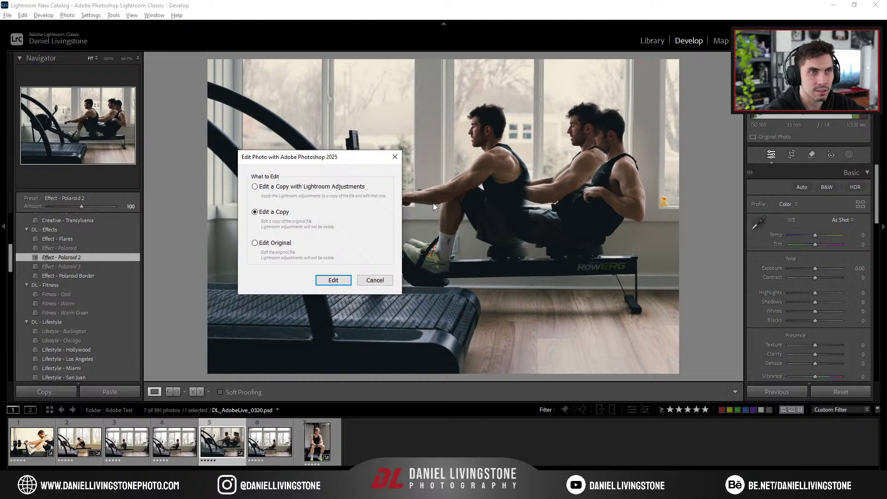
click(254, 243)
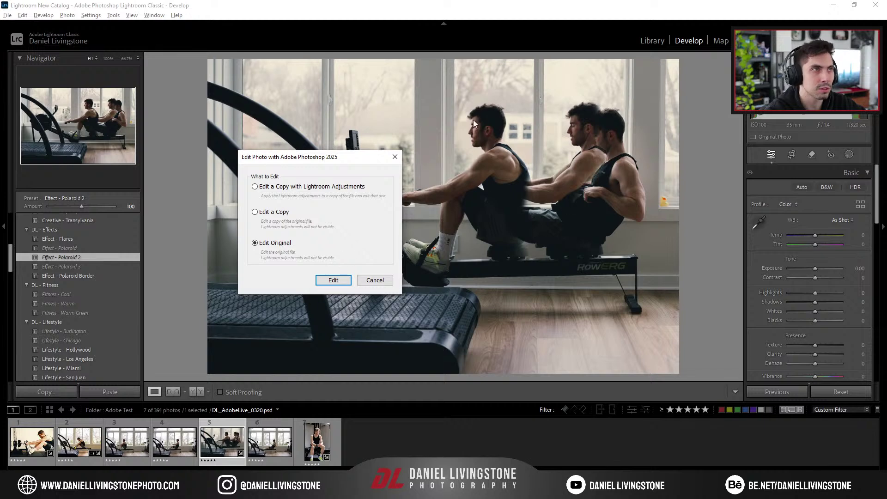
click(339, 281)
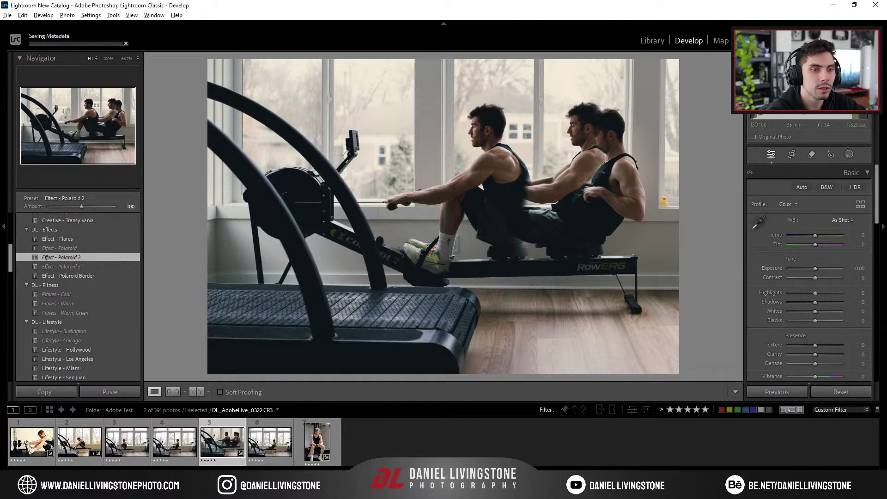
Switch to Photoshop, update DL_AdobeLive_0320.psd from its changed disk copy, and close the document
mouse_move(236, 489)
click(236, 444)
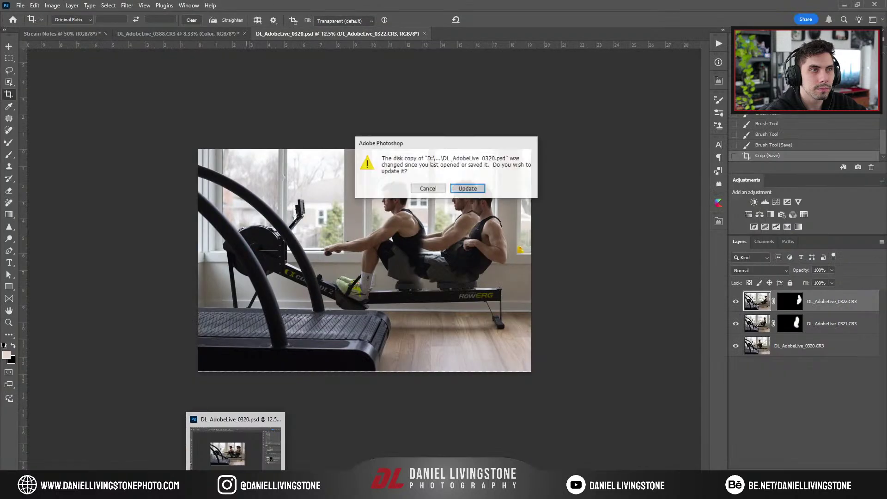
click(464, 188)
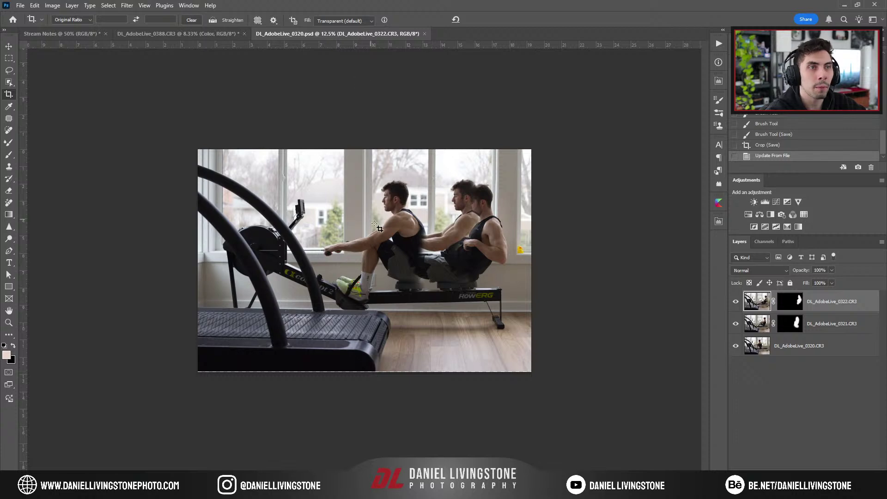
click(424, 33)
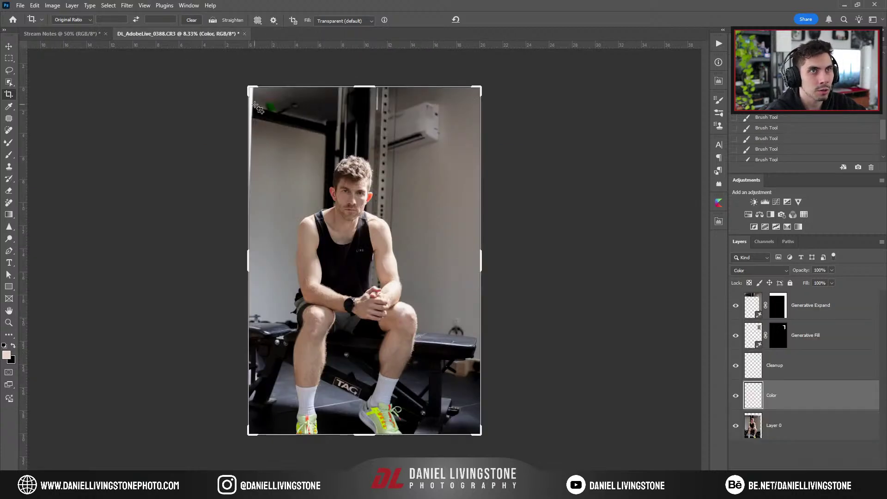
Return to Lightroom Classic and reopen the rowing composite in Photoshop 2025 as the original file
key(alt+Tab)
right_click(221, 450)
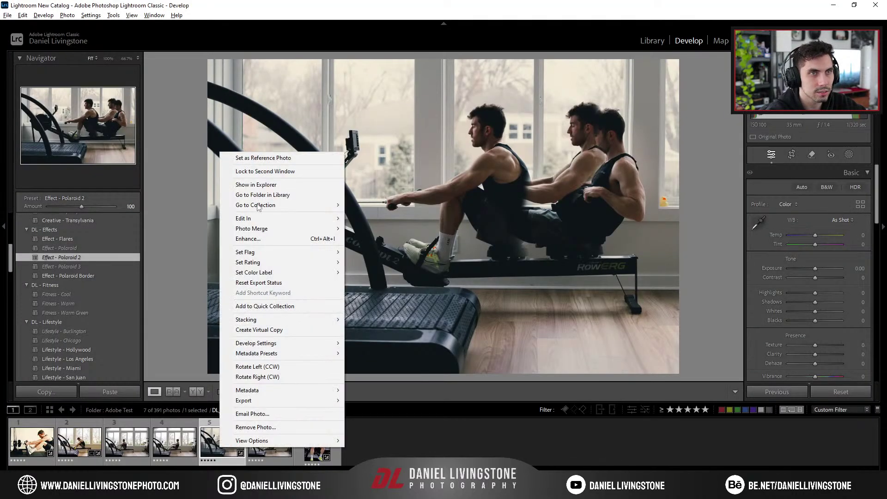
mouse_move(259, 219)
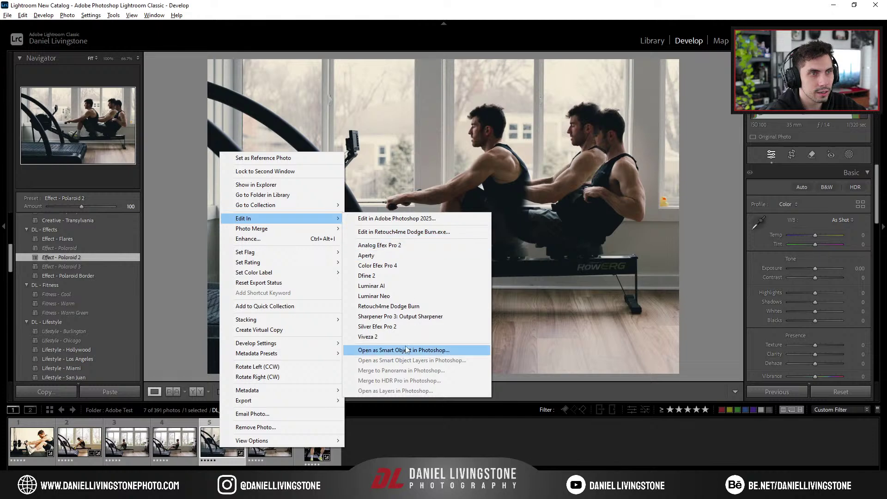
click(389, 218)
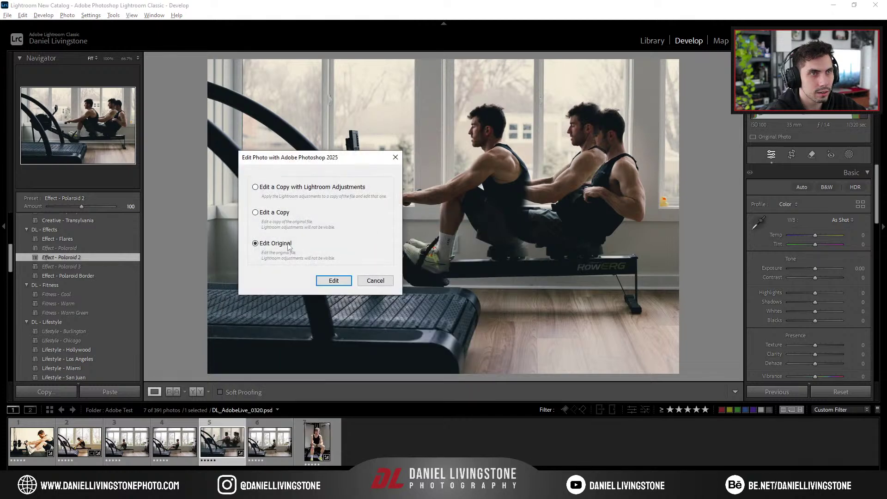
click(334, 290)
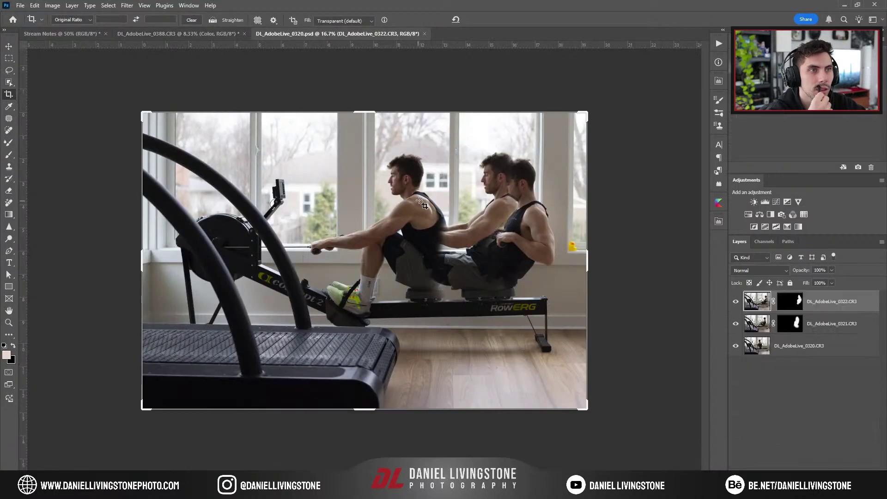
Expand the composite's crop to bring back the upper windows and the exercise bike
click(446, 200)
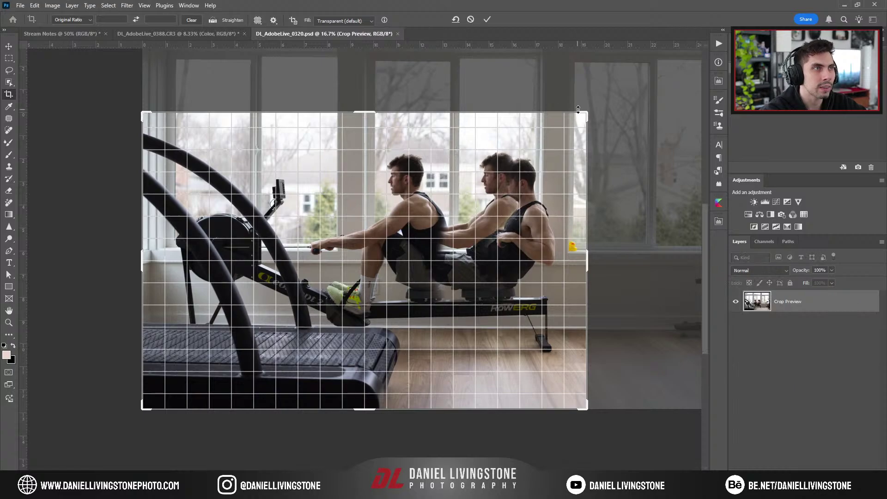
drag(583, 113, 689, 69)
key(Return)
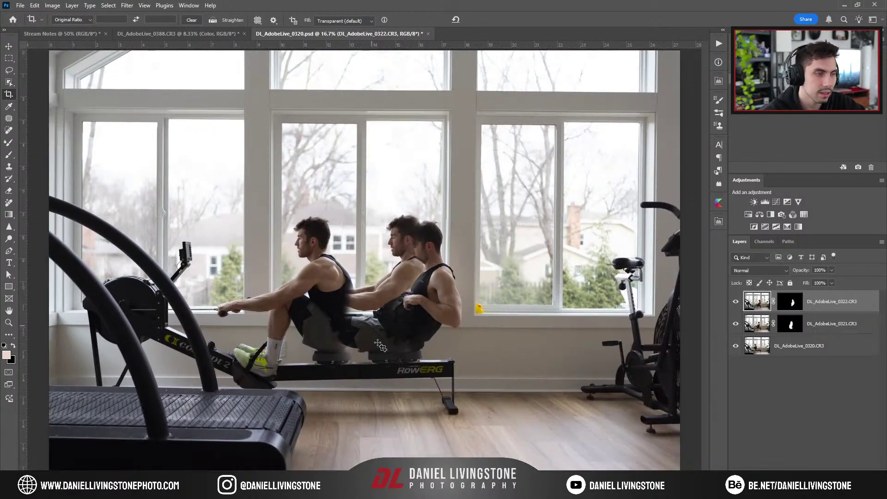
On the DL_AdobeLive_0320.CR3 layer, remove the front rower's sock lettering with the Spot Healing Brush at size 40
key(ctrl+plus)
key(ctrl+plus)
key(ctrl+plus)
key(ctrl+plus)
drag(397, 374, 684, 228)
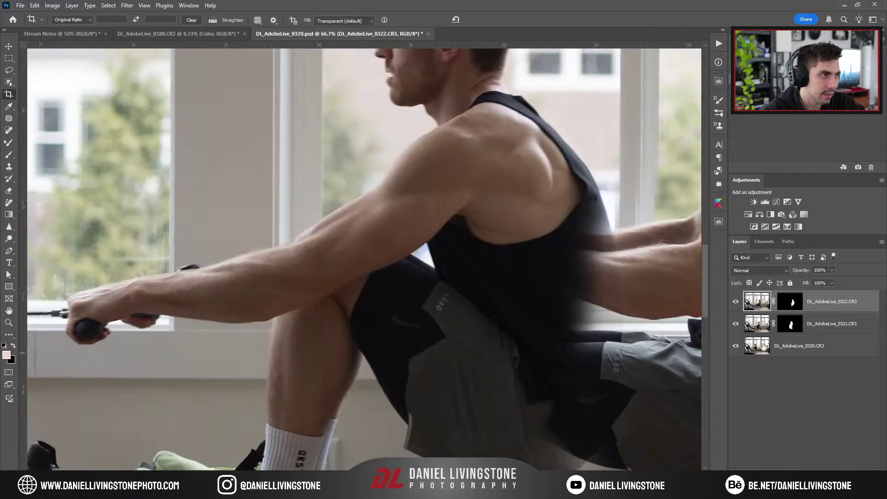
click(799, 346)
key(ctrl+plus)
drag(473, 348, 483, 120)
key(ctrl+plus)
key(j)
mouse_move(574, 217)
mouse_down()
mouse_move(475, 254)
mouse_move(492, 201)
mouse_move(467, 298)
mouse_up()
key(bracketleft)
key(bracketleft)
key(bracketleft)
key(bracketleft)
key(bracketleft)
key(ctrl+minus)
key(ctrl+minus)
key(ctrl+minus)
key(ctrl+minus)
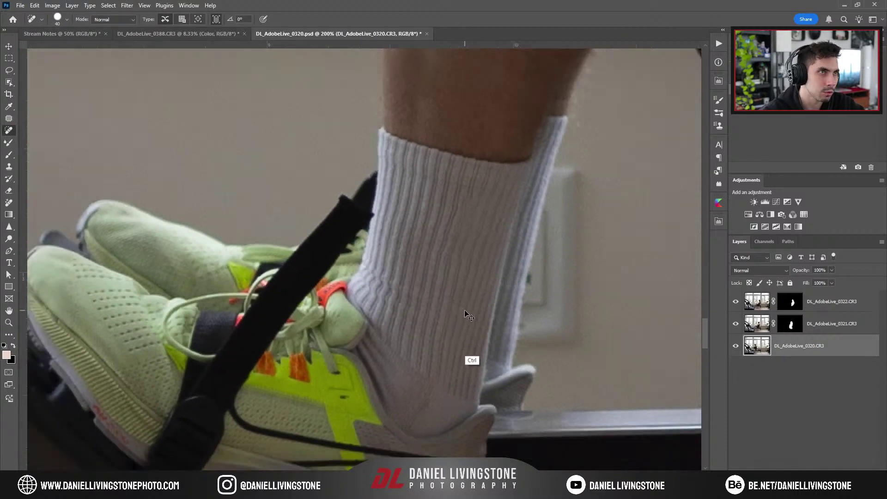
Fit the whole composite in view, save it, and return to Lightroom Classic
key(ctrl+0)
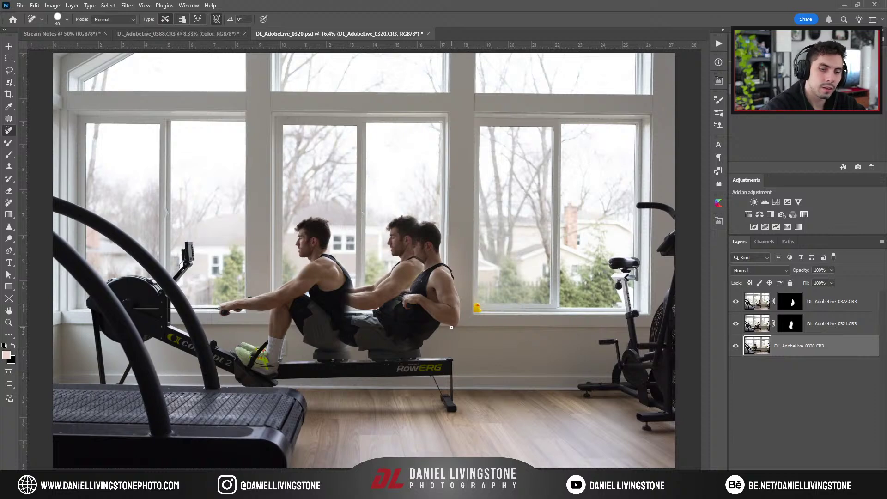
key(ctrl+s)
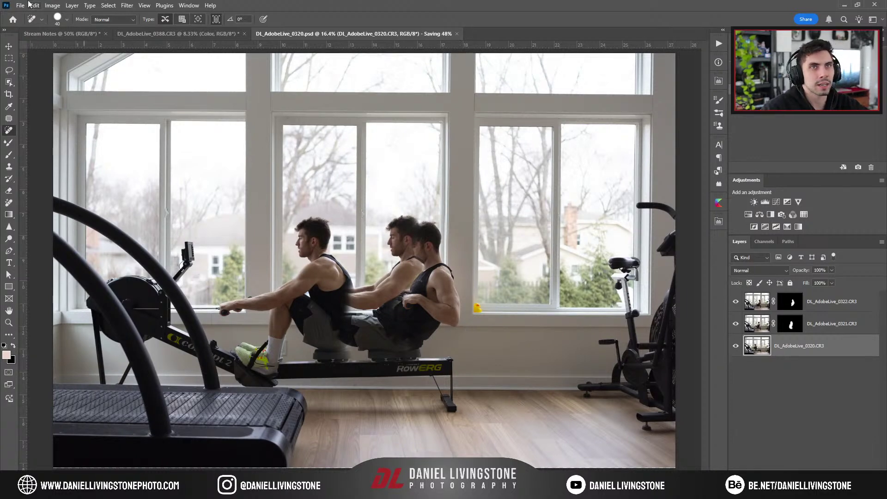
click(20, 5)
click(20, 6)
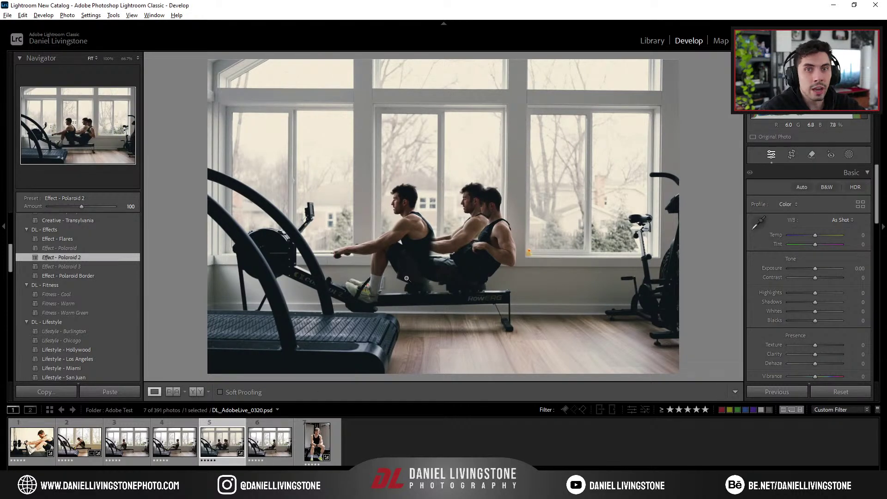
Compare the graded composite with its before version and look through the Develop adjustments
key(backslash)
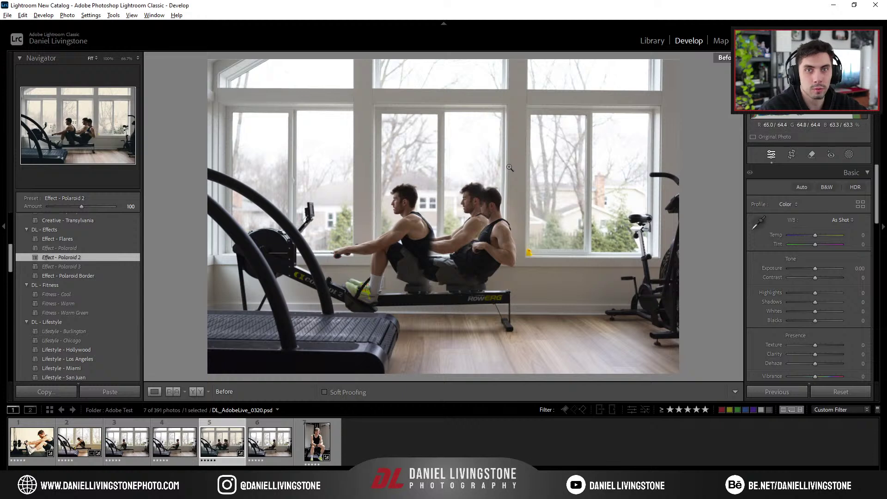
key(backslash)
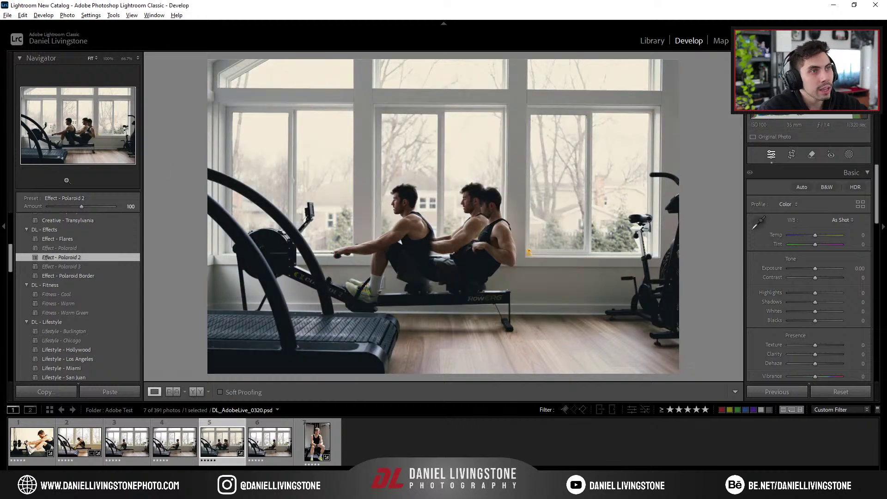
scroll(837, 287, down, 10)
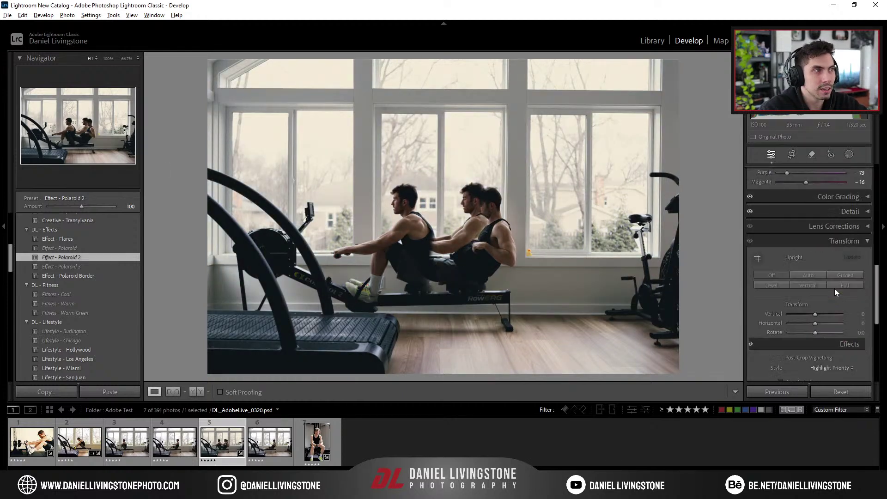
scroll(835, 289, up, 10)
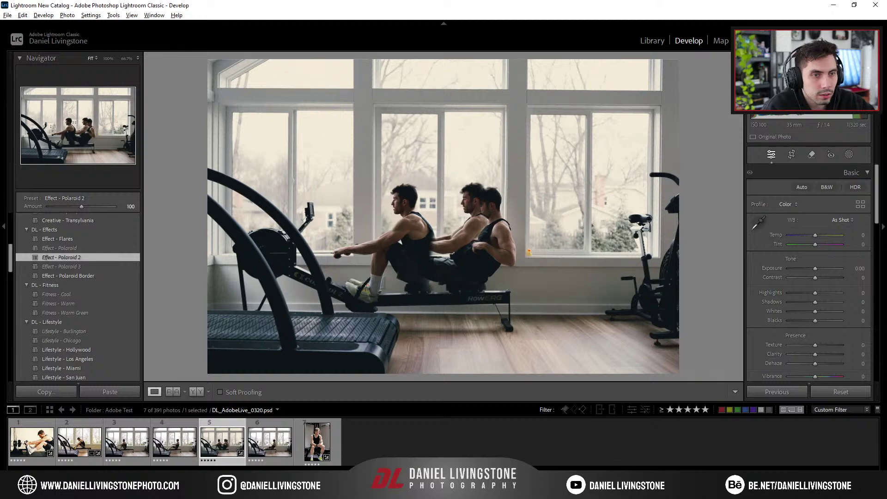
Check the Lightroom To Photoshop Workflow notes in Google Docs, and switch back to the composite in Photoshop
key(alt+Tab)
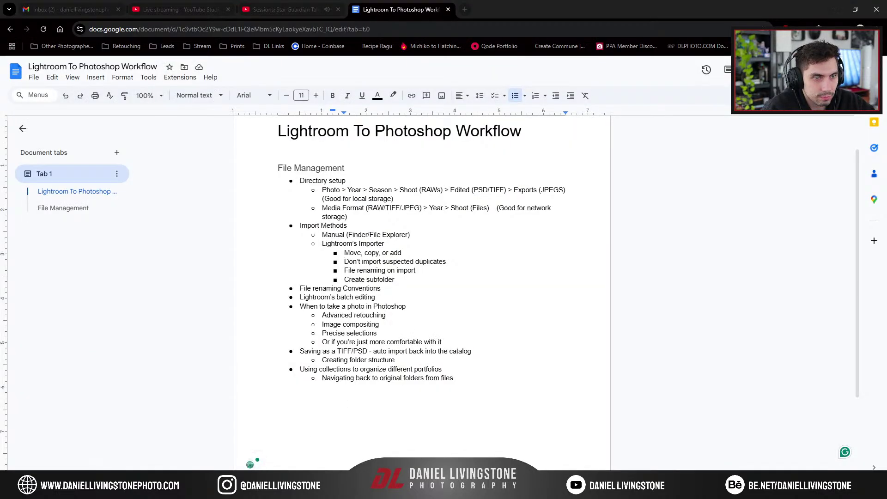
key(alt+Tab)
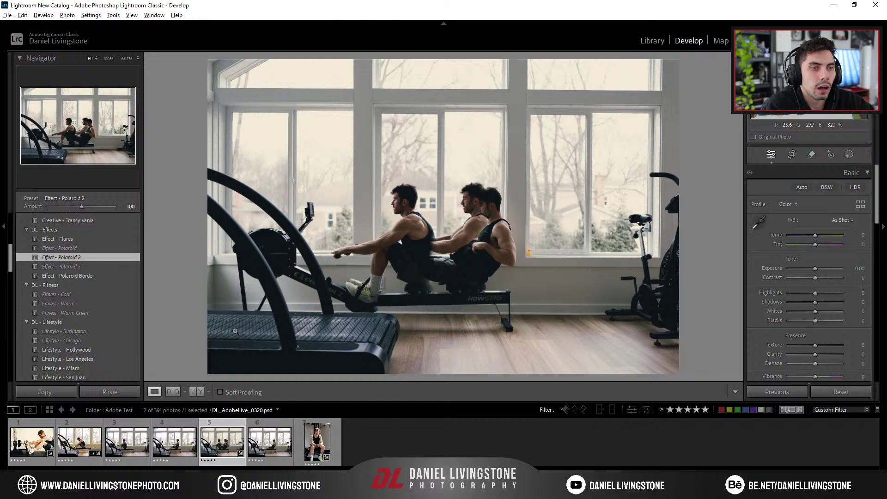
key(alt+Tab)
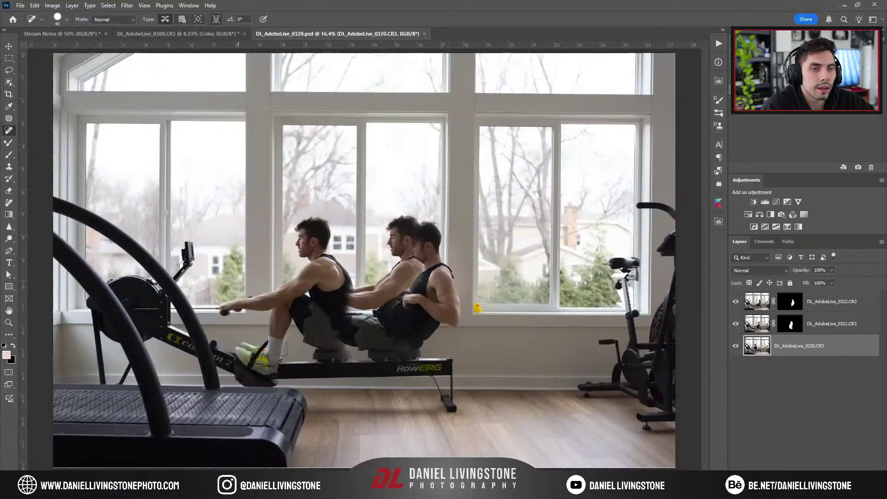
key(alt+Tab)
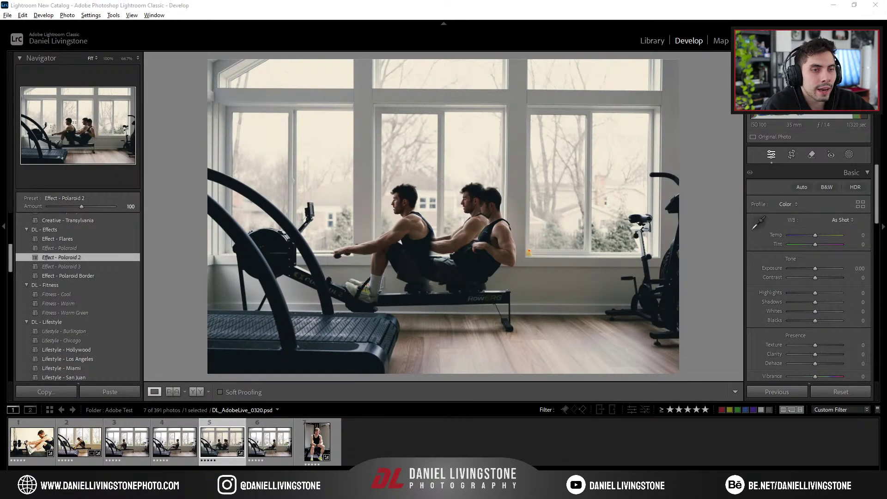
key(alt+Tab)
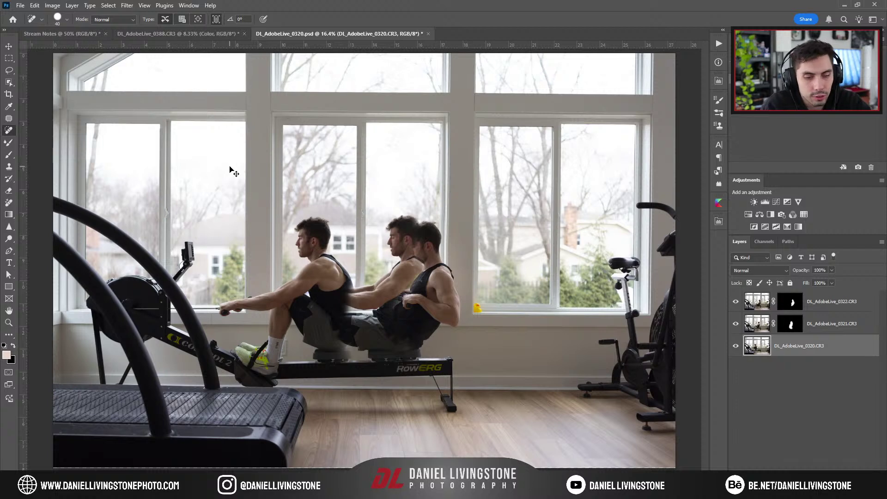
Save DL_AdobeLive_0320.psd into a new _Edited folder inside Adobe Test, and switch back to Lightroom Classic
key(ctrl+shift+s)
click(67, 37)
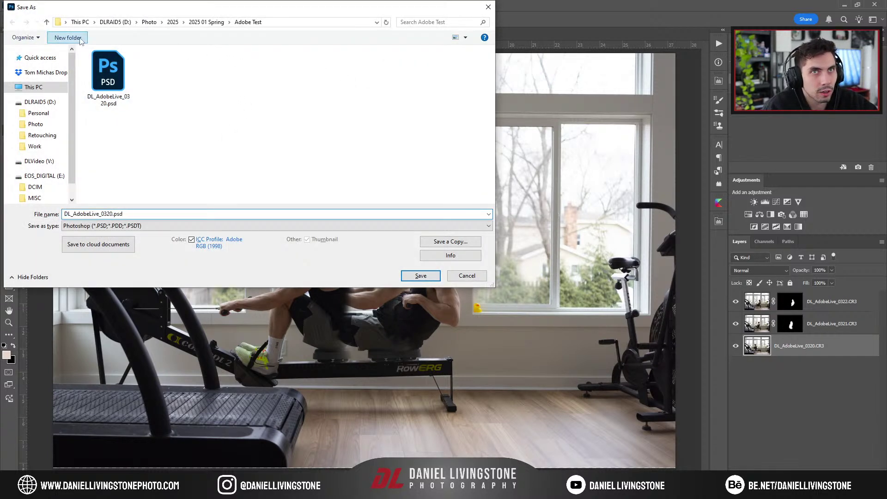
text(_Edited)
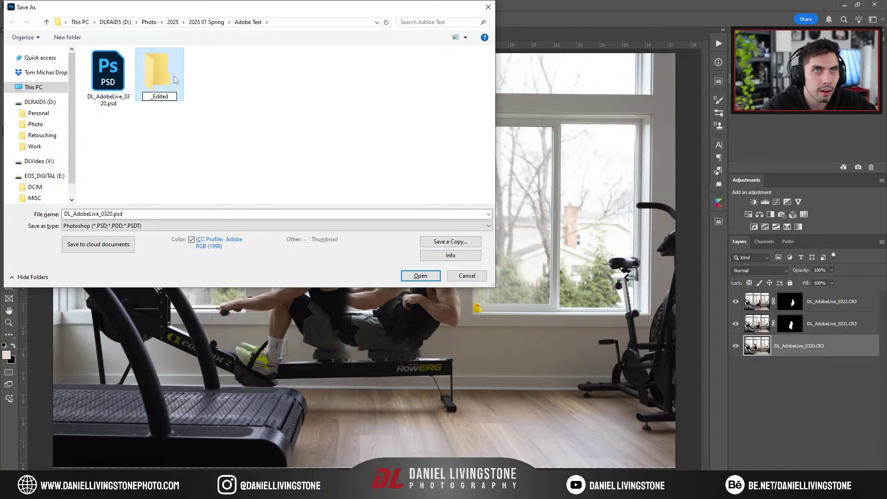
click(419, 275)
click(420, 276)
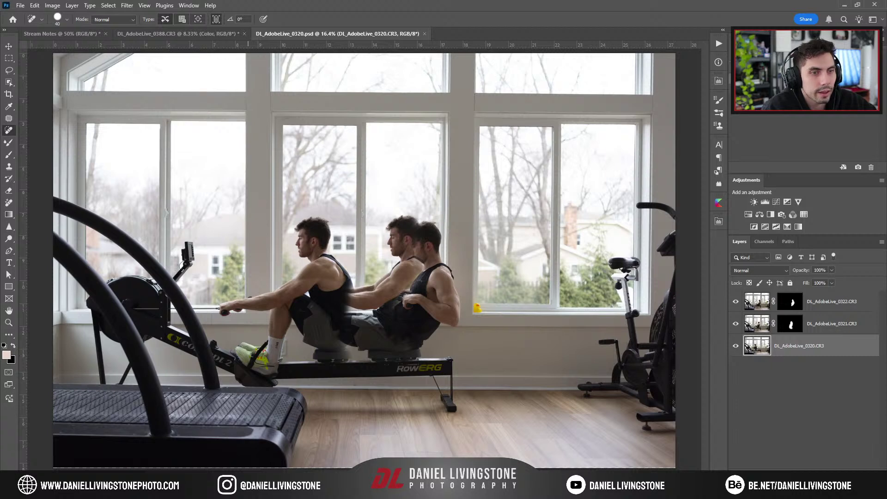
key(alt+Tab)
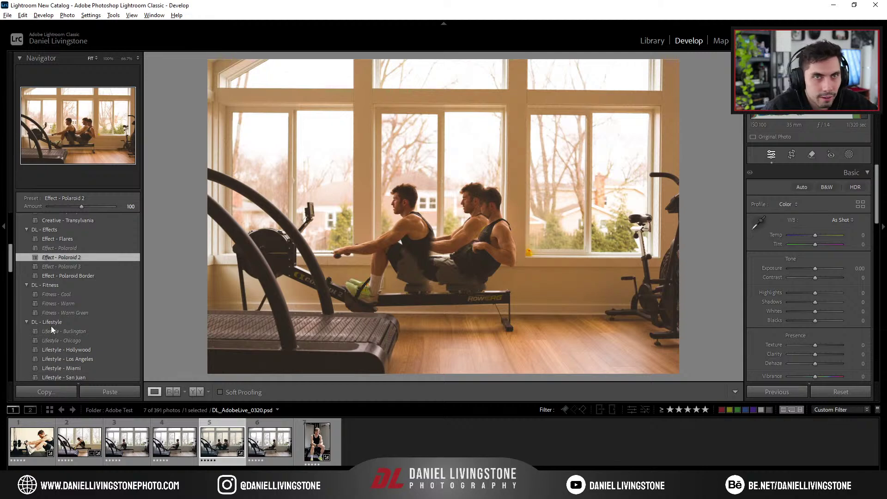
Remove DL_AdobeLive_0320.psd from the Lightroom catalog without deleting it from disk
key(e)
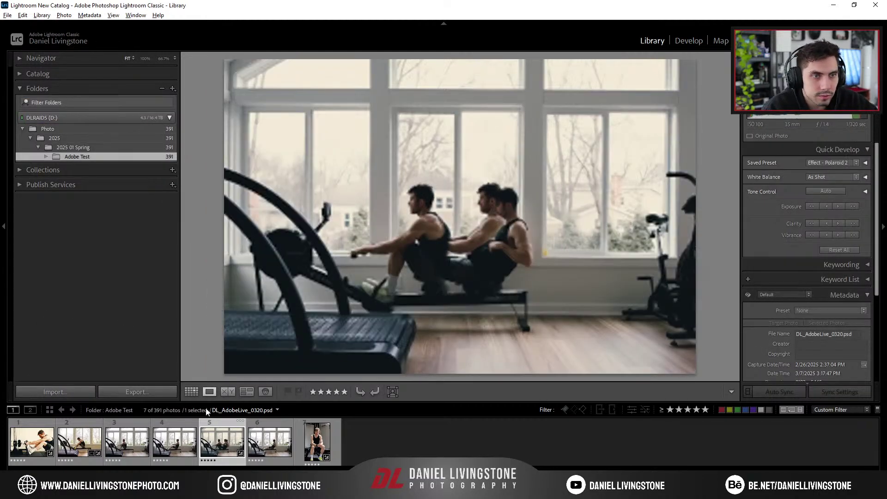
right_click(220, 451)
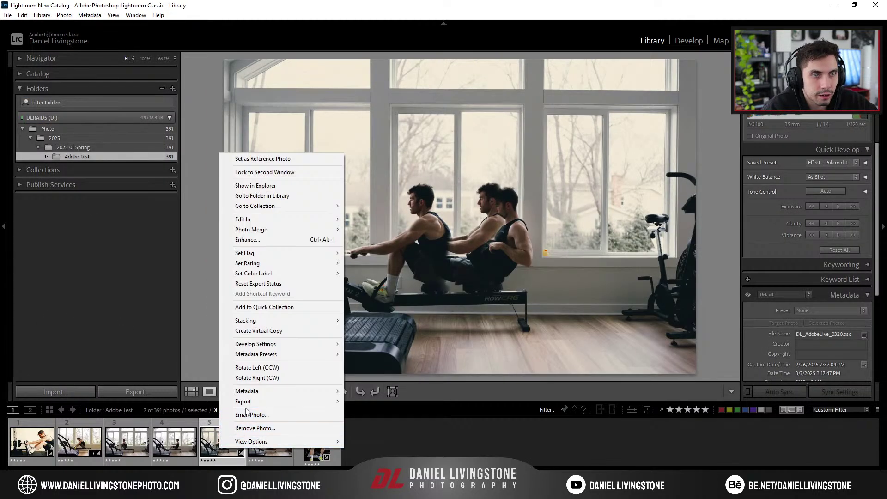
click(253, 430)
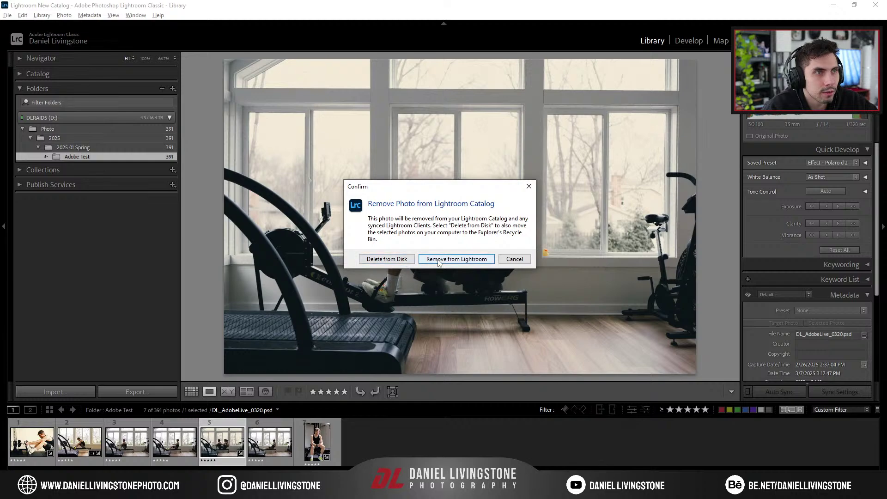
click(511, 257)
Start a photo import and choose the _Edited folder under DLRAID5 (D:), Photo, 2025, 2025 01 Spring, Adobe Test as the source
click(79, 387)
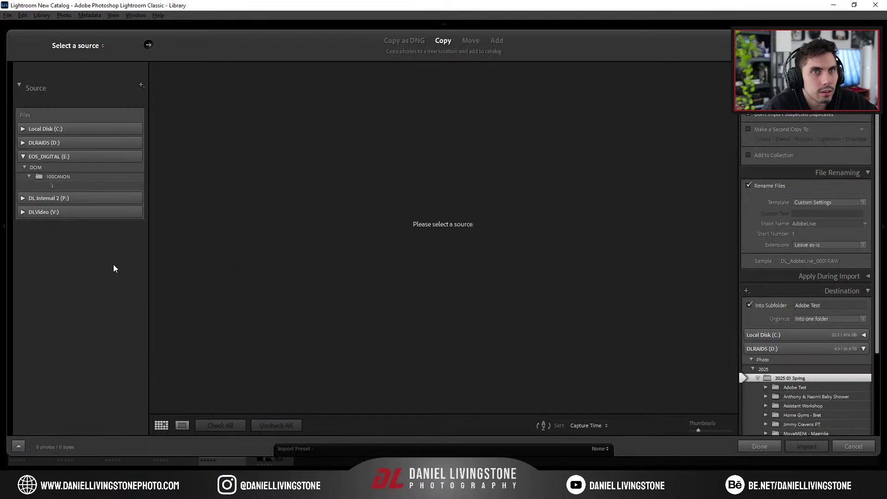
click(44, 177)
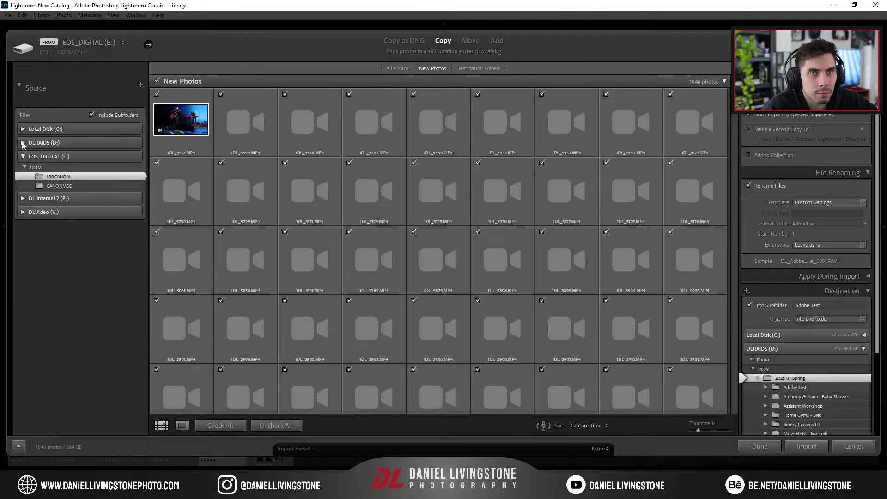
click(23, 143)
click(26, 164)
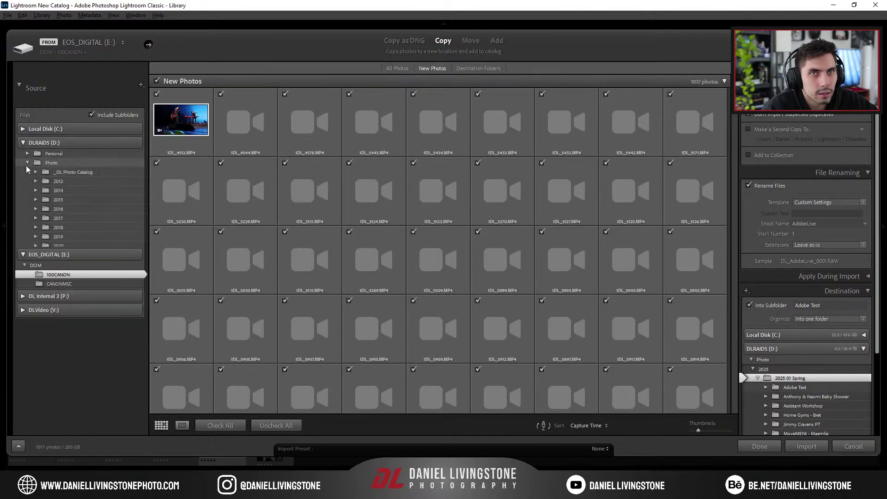
click(36, 292)
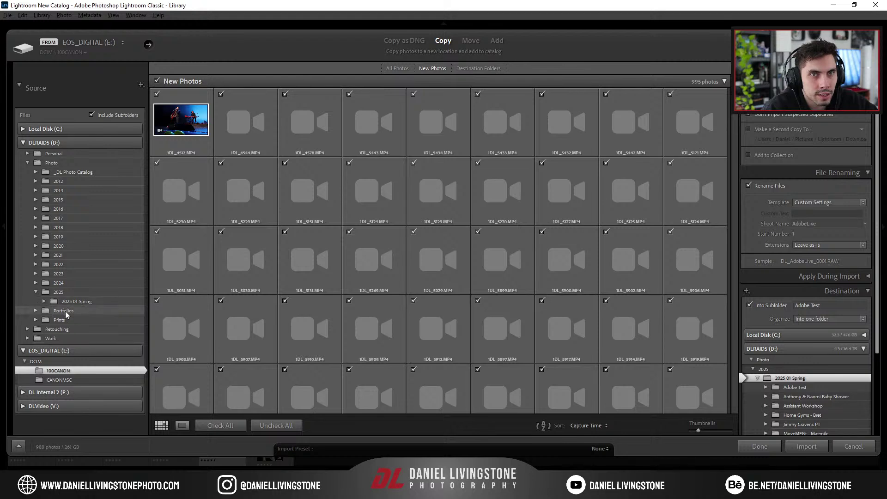
click(44, 302)
scroll(64, 318, down, 2)
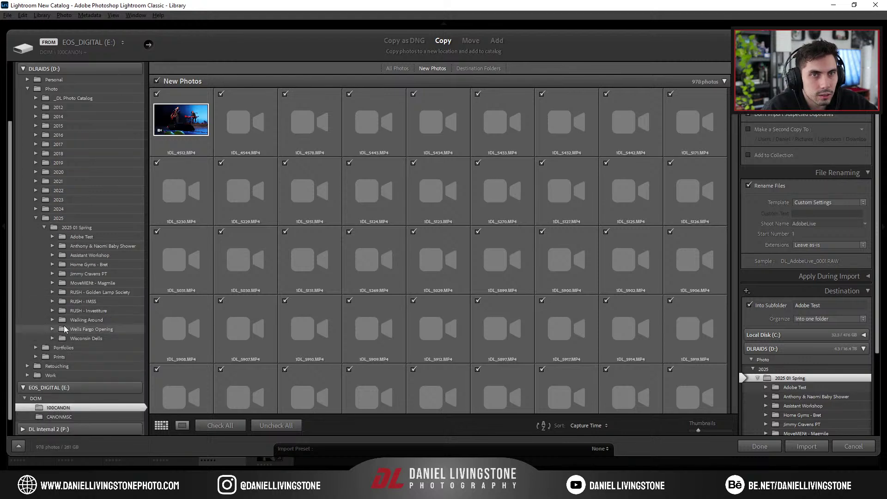
click(53, 237)
click(87, 245)
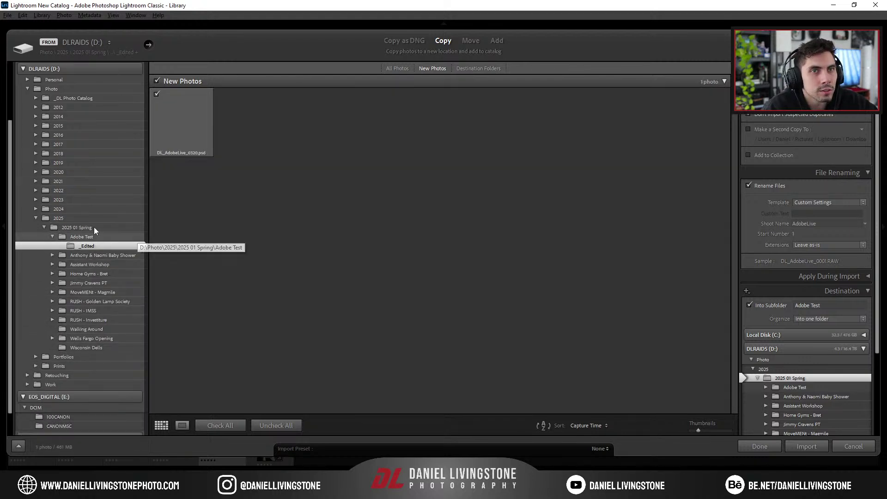
Import DL_AdobeLive_0320.psd by adding it to the catalog without moving it, and show the _Edited folder inside Adobe Test
click(493, 42)
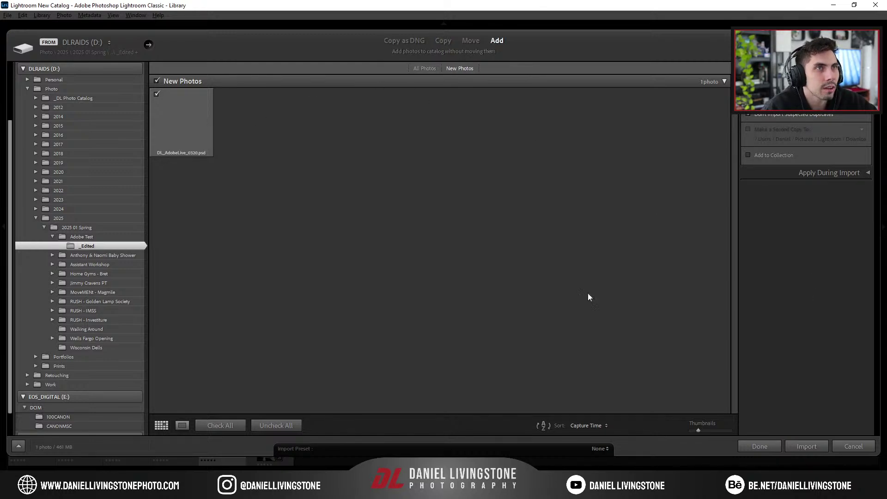
click(823, 445)
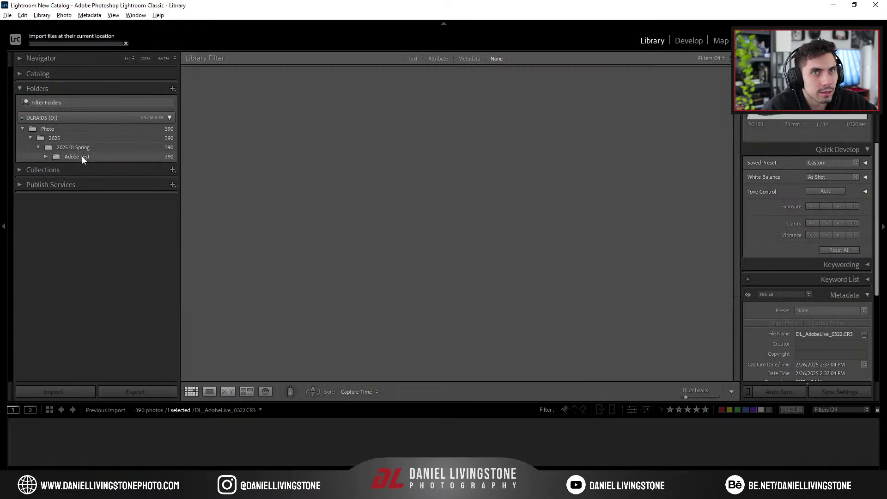
click(81, 157)
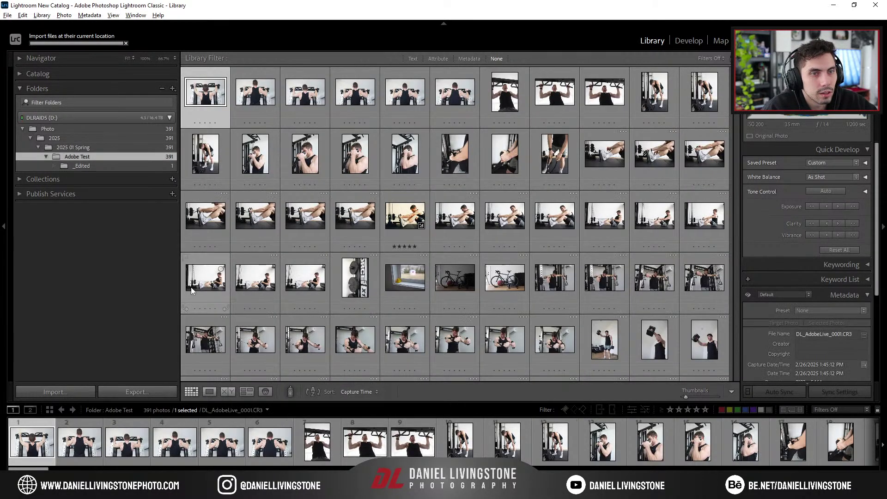
click(136, 164)
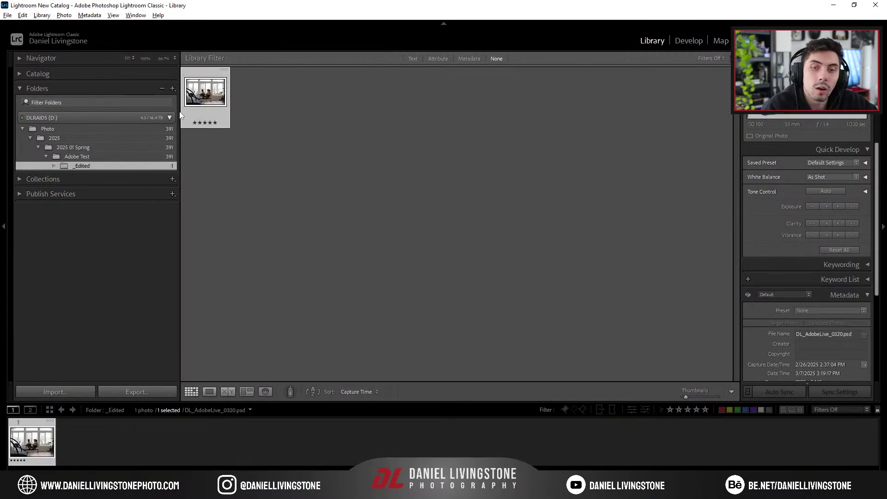
In the External Editing preferences, choose PSD as the file format and Adobe RGB (1998) as the color space for Photoshop
click(23, 15)
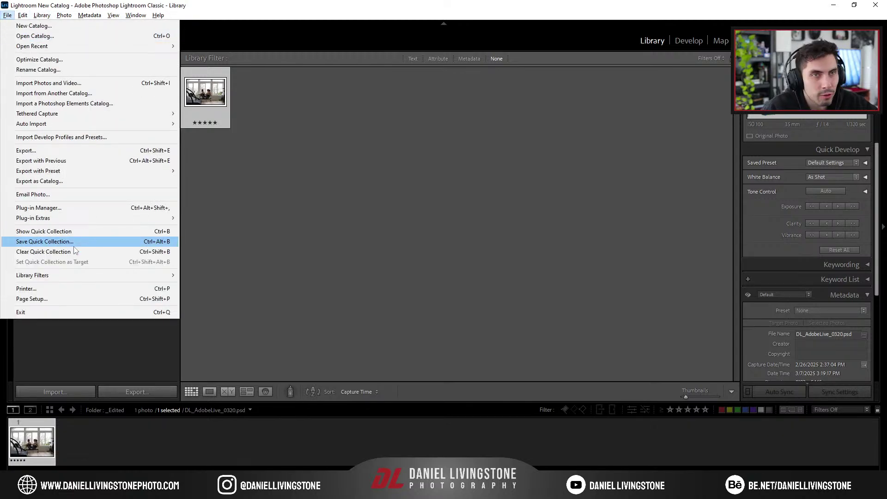
mouse_move(22, 15)
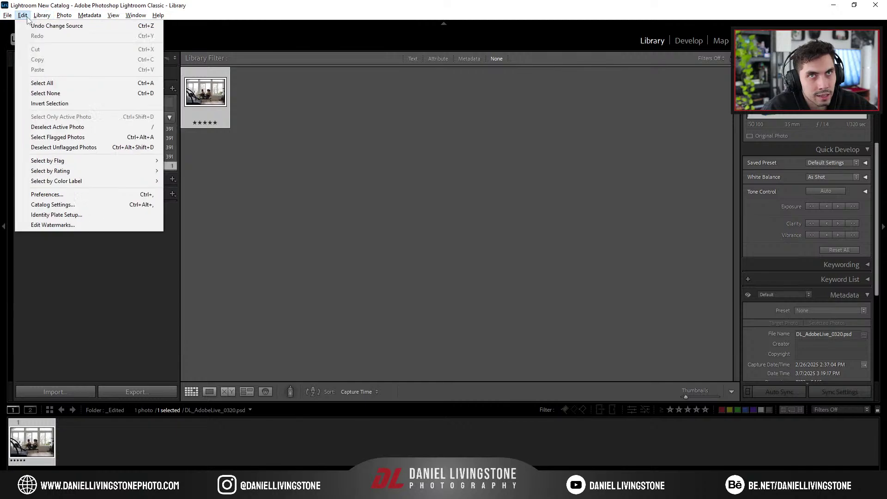
click(65, 194)
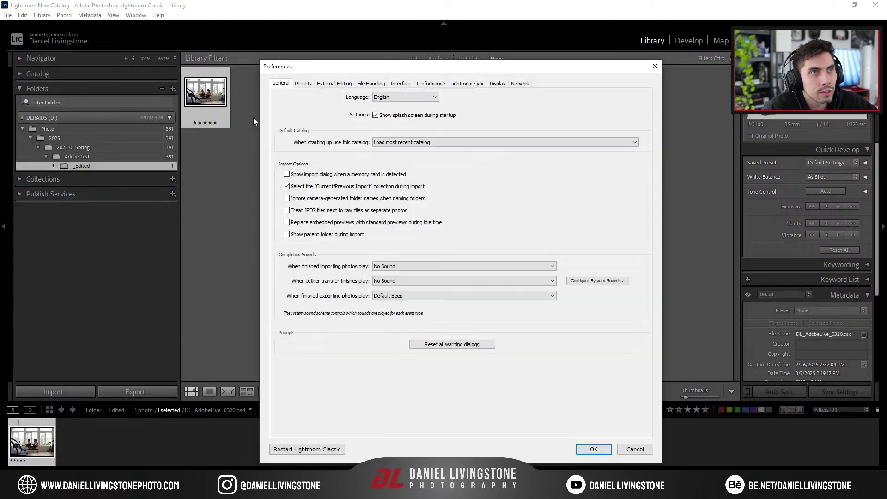
click(334, 83)
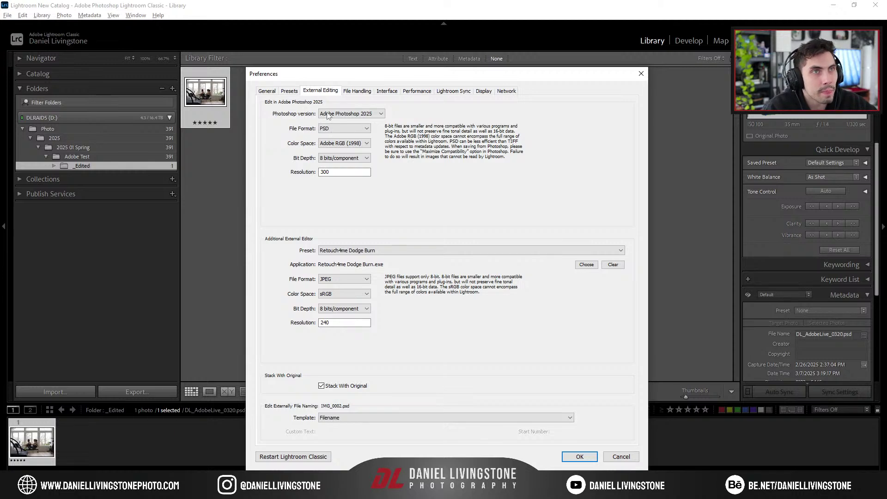
click(337, 128)
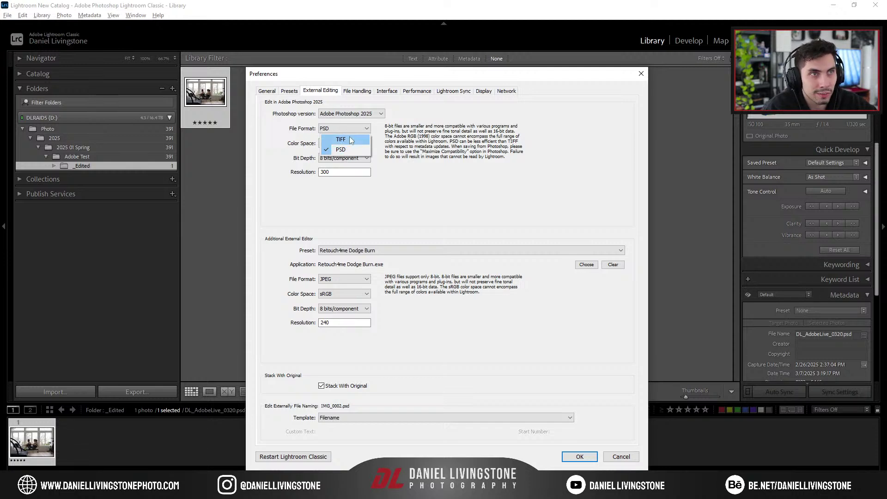
click(341, 149)
click(341, 146)
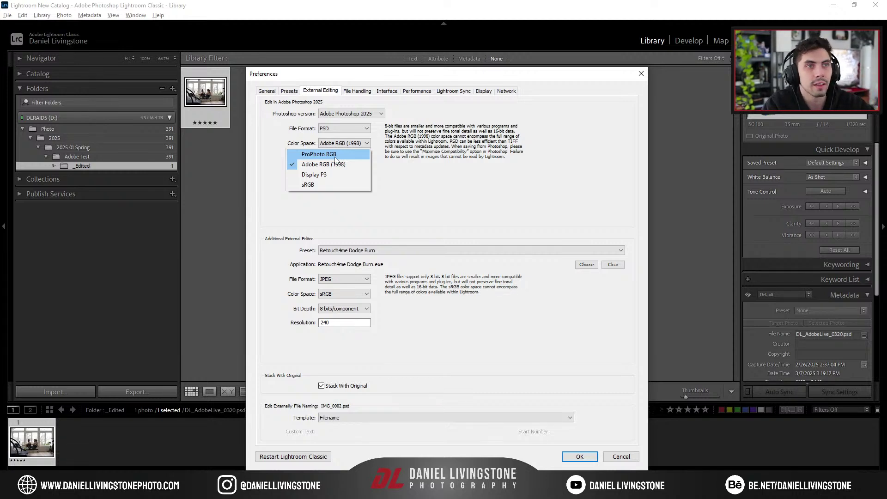
click(313, 170)
click(338, 145)
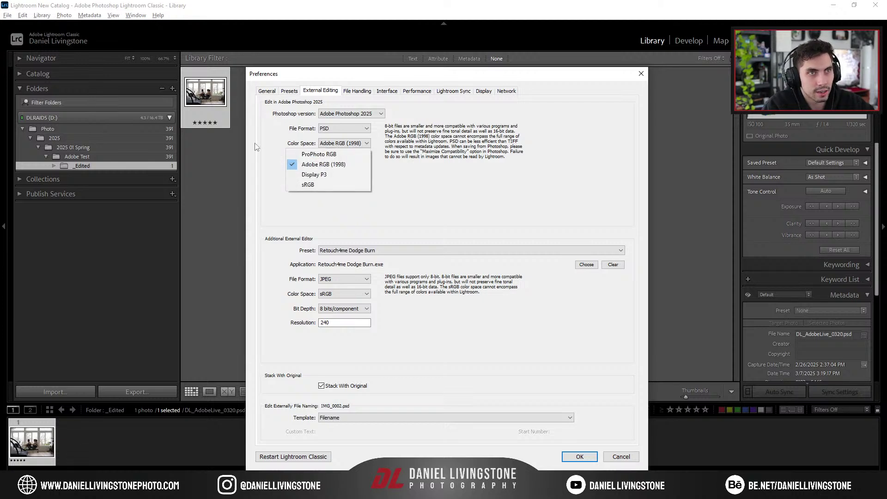
click(260, 148)
Choose a bit depth of 8 bits/component for files edited in Photoshop, staying in the External Editing preferences
click(337, 160)
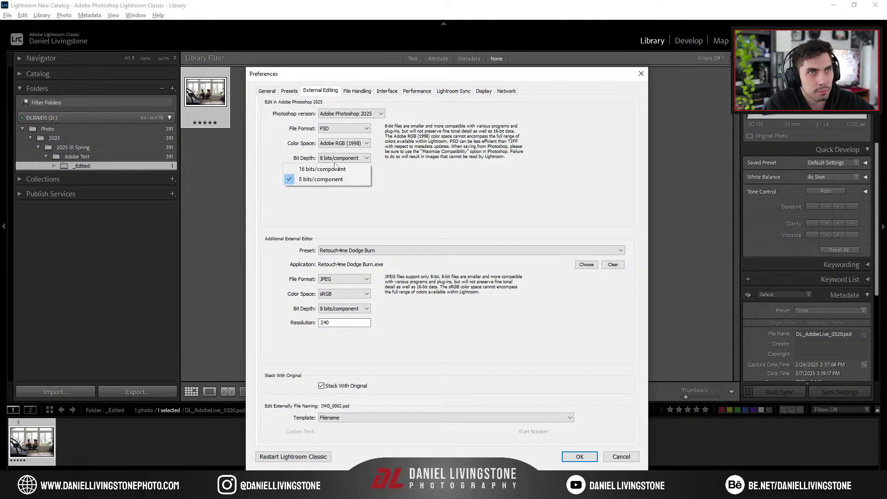
click(296, 180)
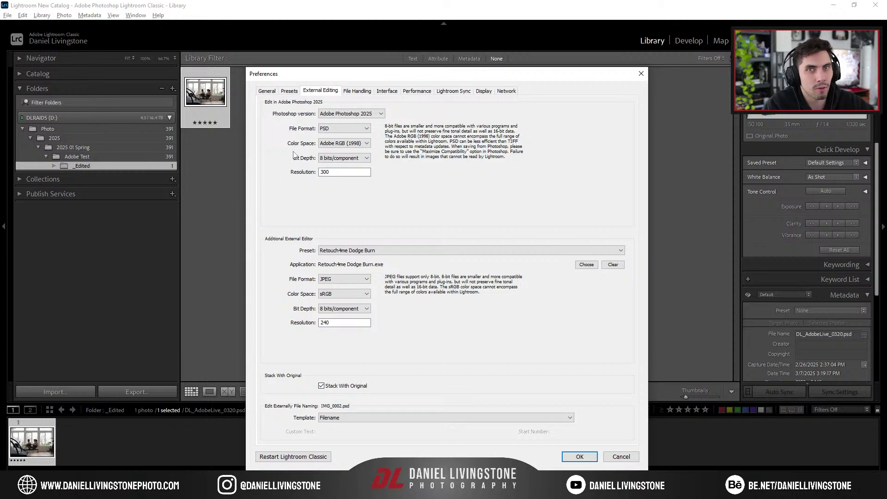
click(324, 160)
click(324, 159)
click(324, 159)
click(280, 164)
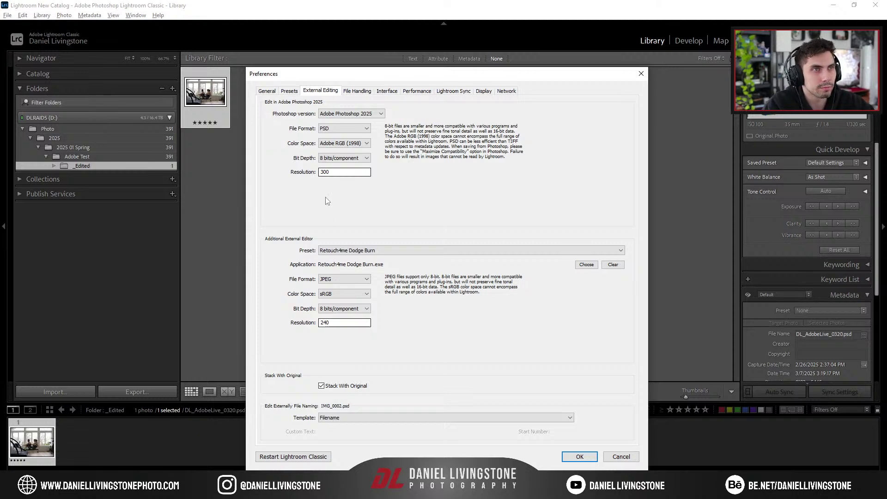
click(344, 90)
click(323, 92)
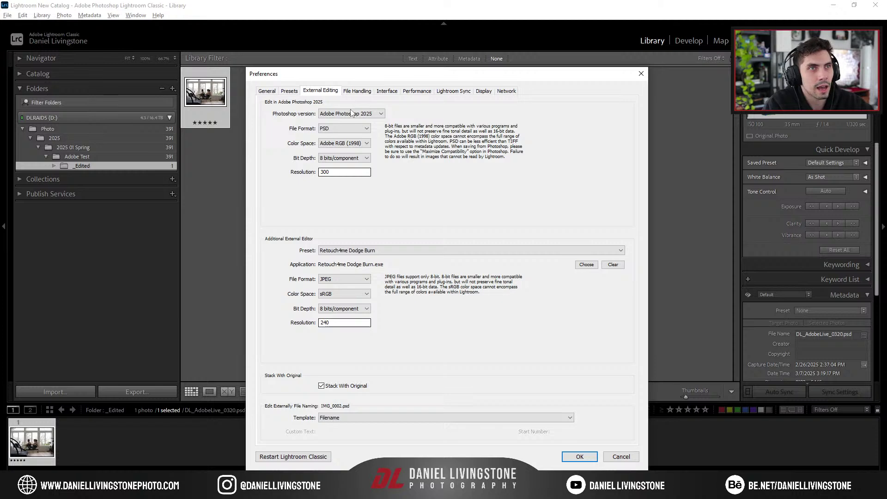
Select the Luminar Neo preset for the additional external editor, set its bit depth to 8 bits/component, and apply the preferences
click(378, 251)
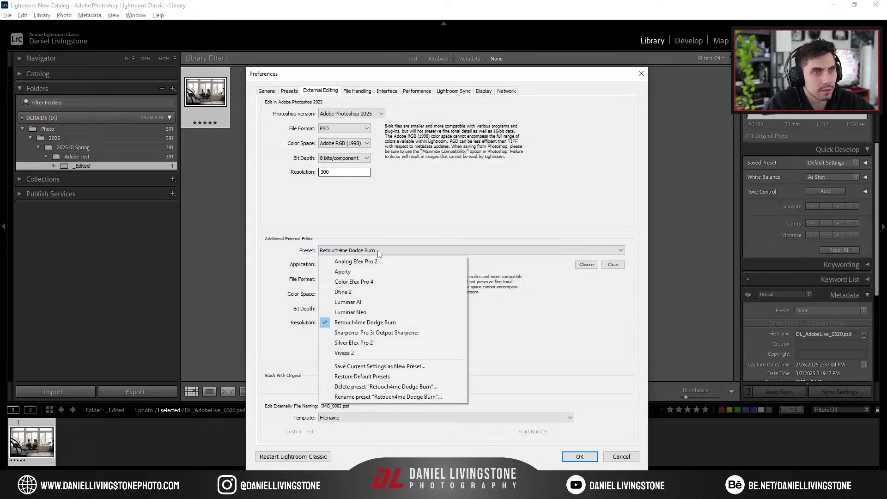
click(384, 313)
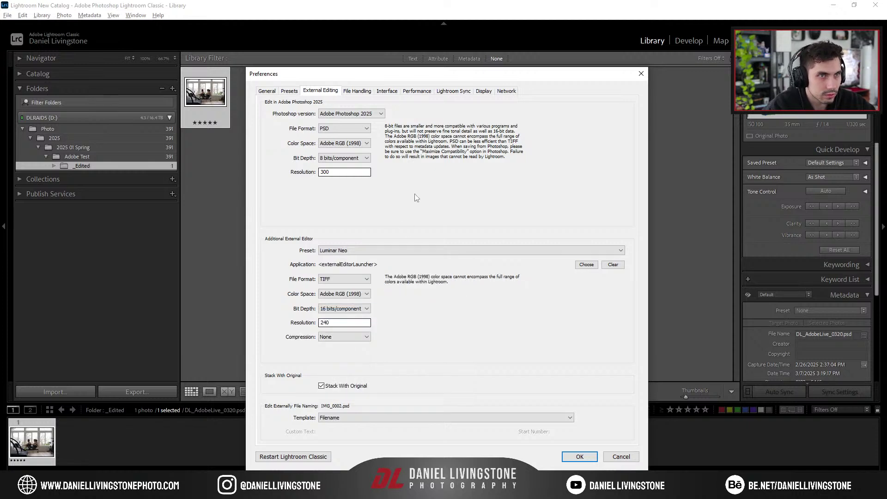
click(356, 308)
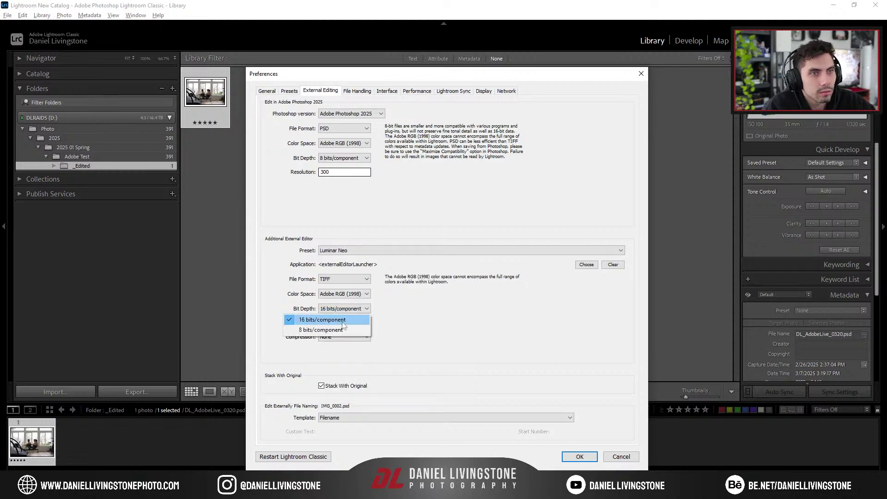
click(360, 317)
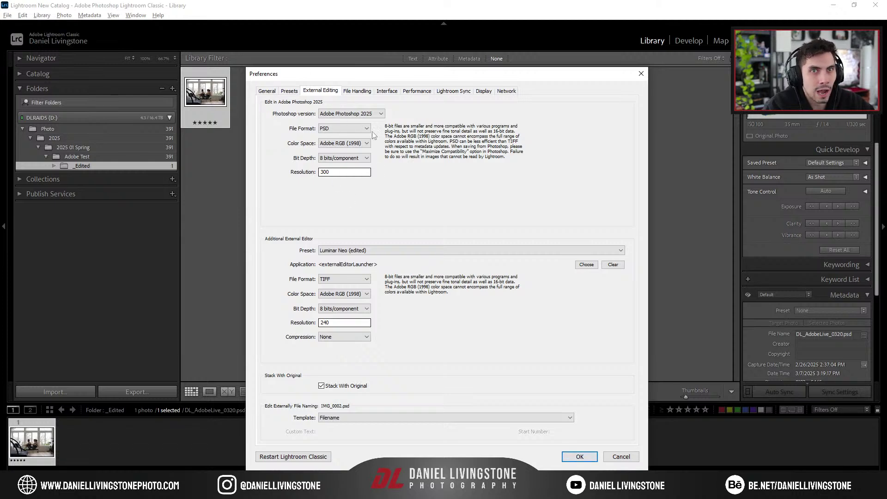
click(587, 456)
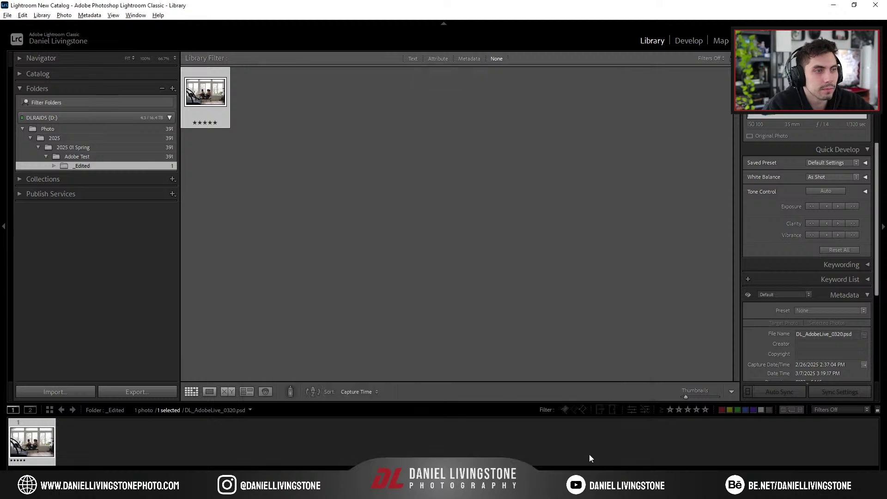
Show the Adobe Test folder and create a collection named Website Images without including the selected photos
click(82, 156)
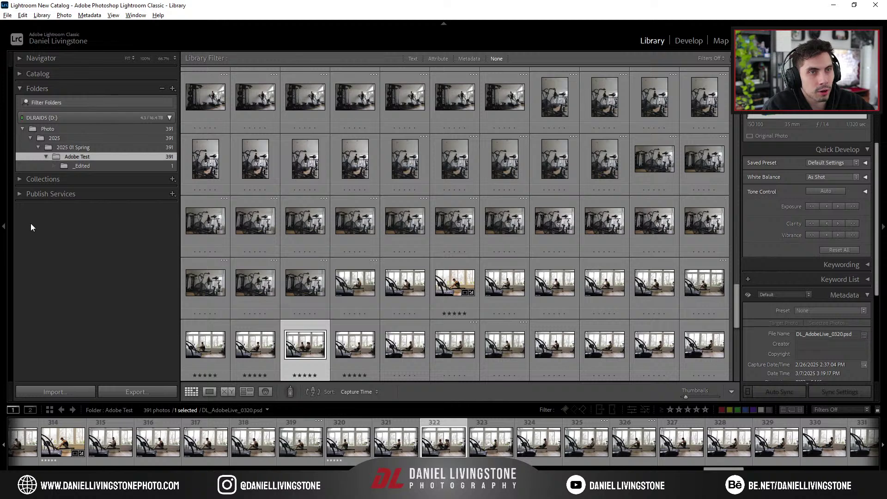
click(19, 180)
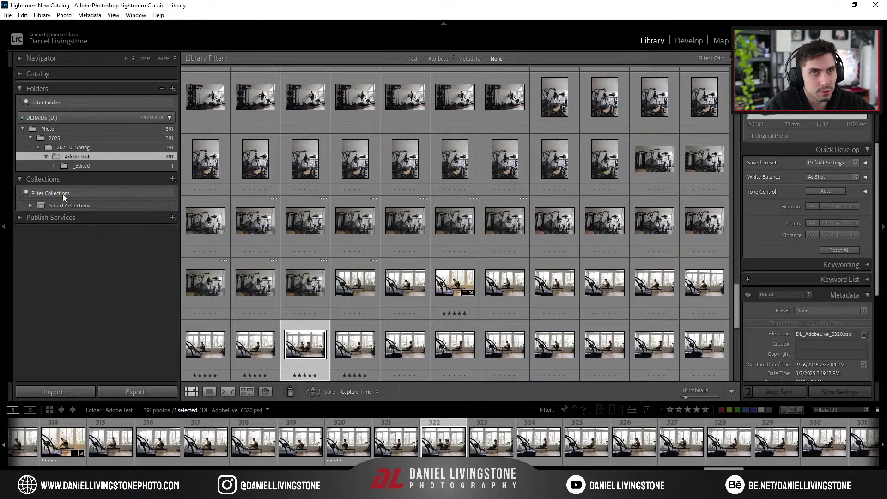
click(173, 178)
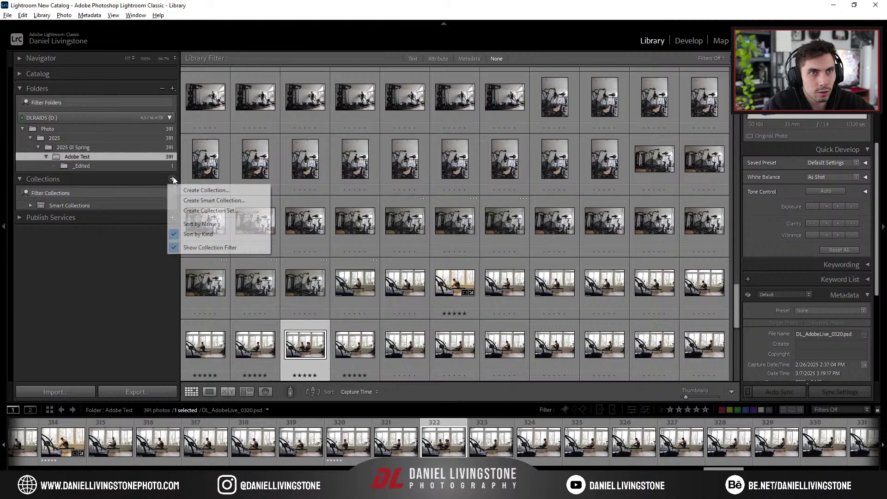
click(195, 190)
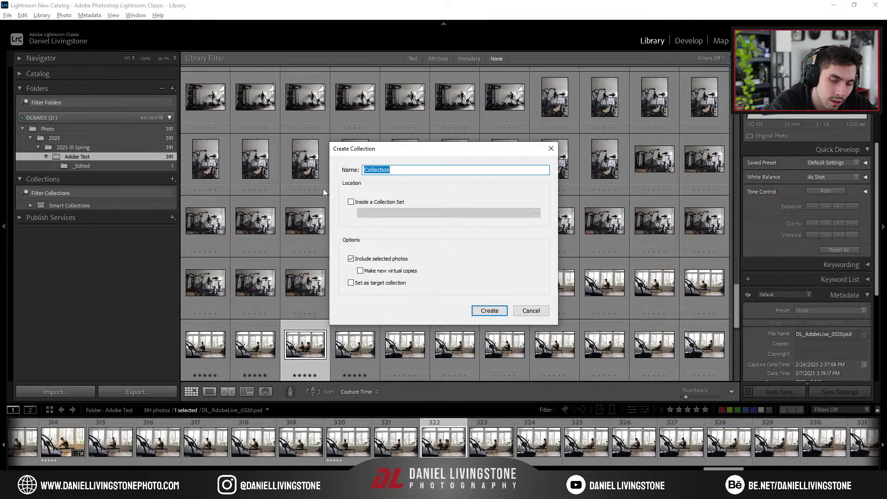
text(Fitnes)
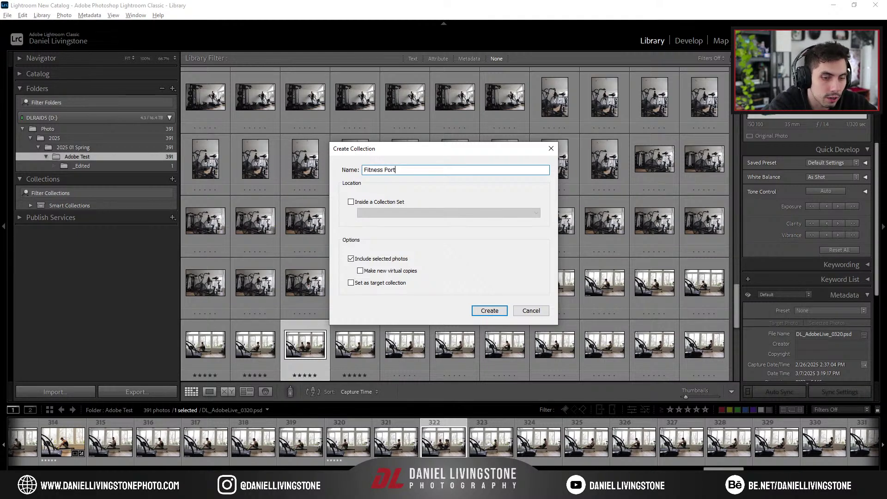
text(s Port)
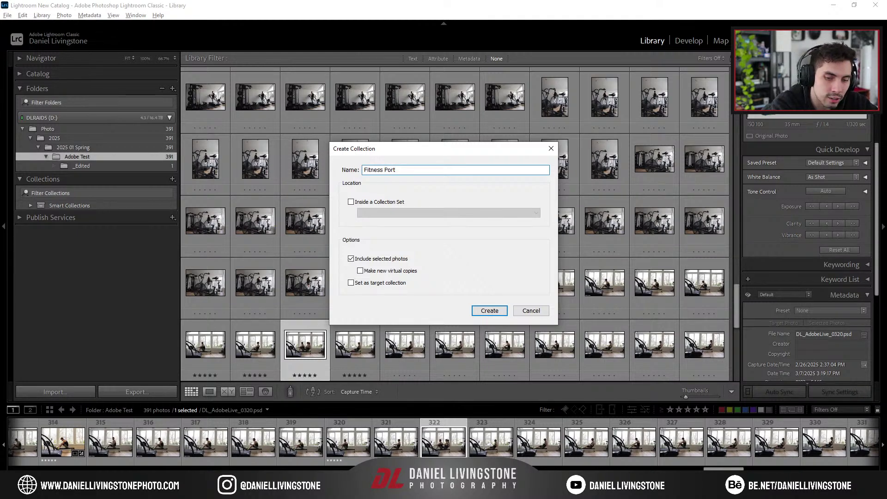
key(ctrl+a)
text(Wes)
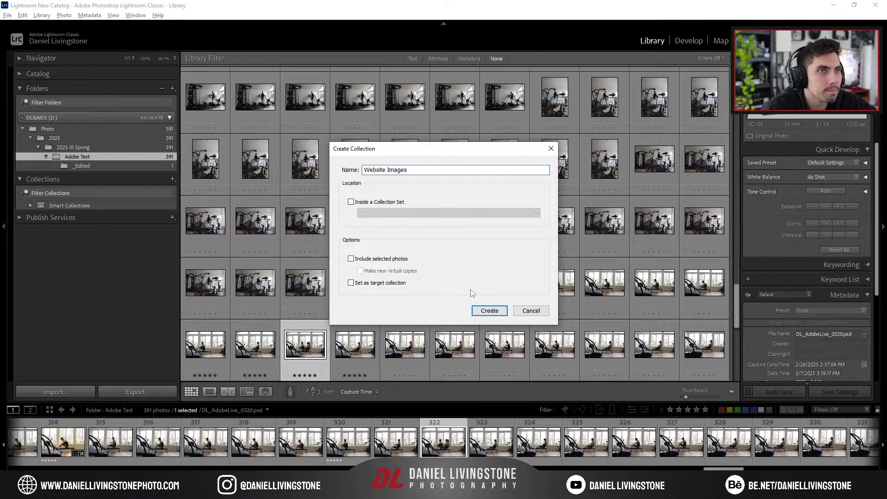
click(490, 310)
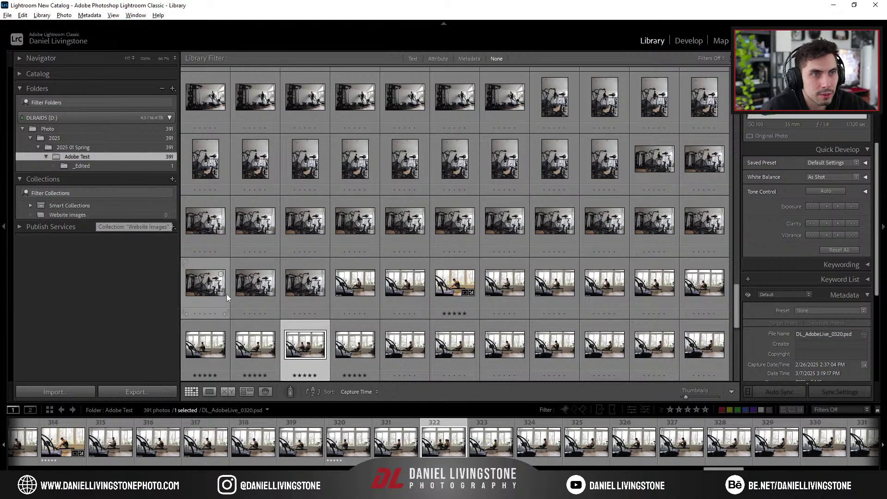
Filter the Adobe Test photos to five stars and higher, and enlarge the grid thumbnails
click(708, 408)
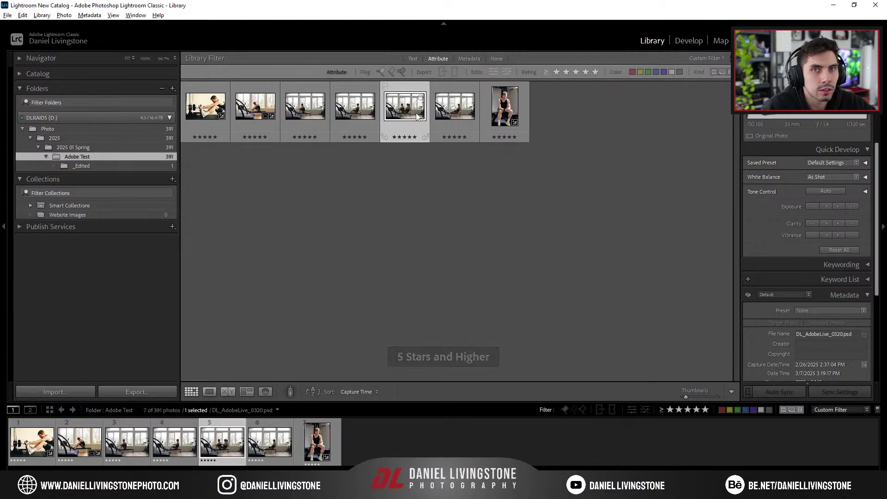
click(510, 106)
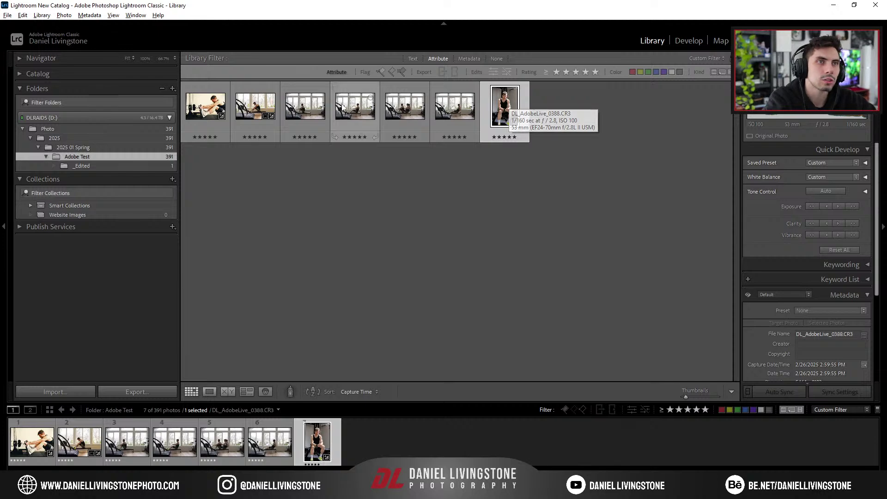
click(305, 106)
click(355, 107)
click(395, 116)
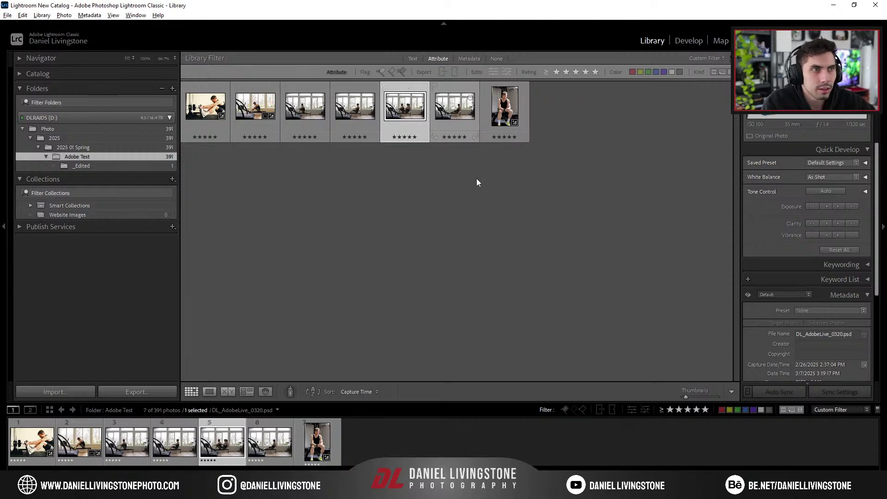
drag(686, 397, 701, 398)
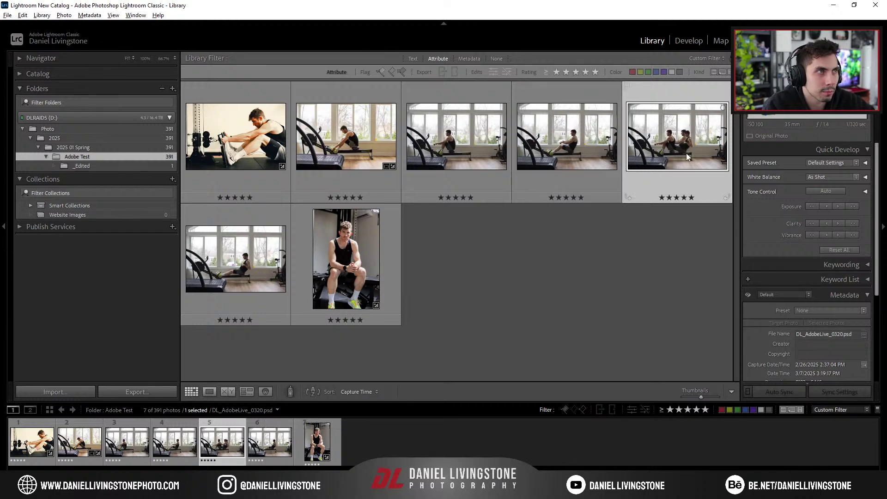
View DL_AdobeLive_0320.psd enlarged, compare it with the preceding rowing shot, and return to the grid
double_click(664, 146)
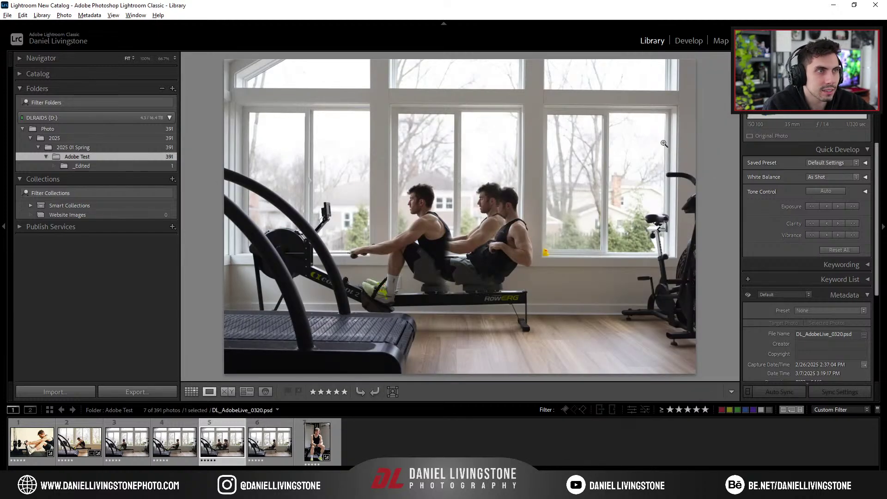
key(Left)
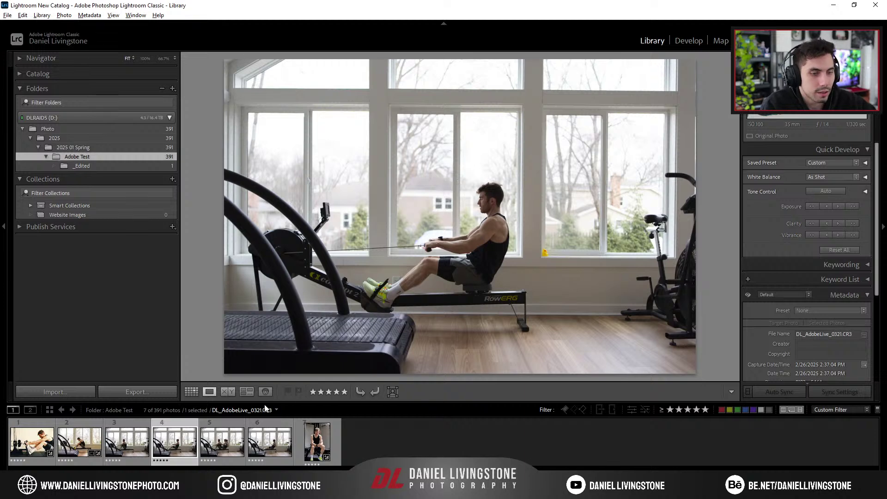
key(g)
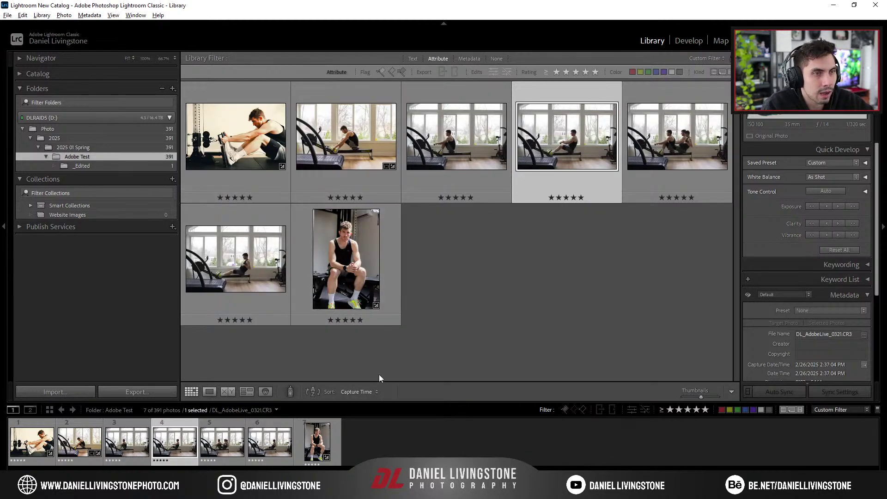
Sort the filtered photos by File Type and step through the reordered grid
click(370, 391)
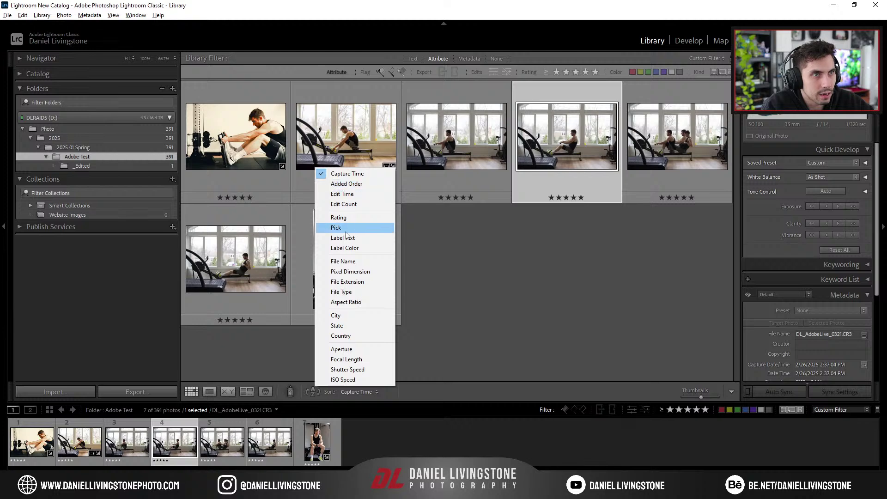
click(344, 292)
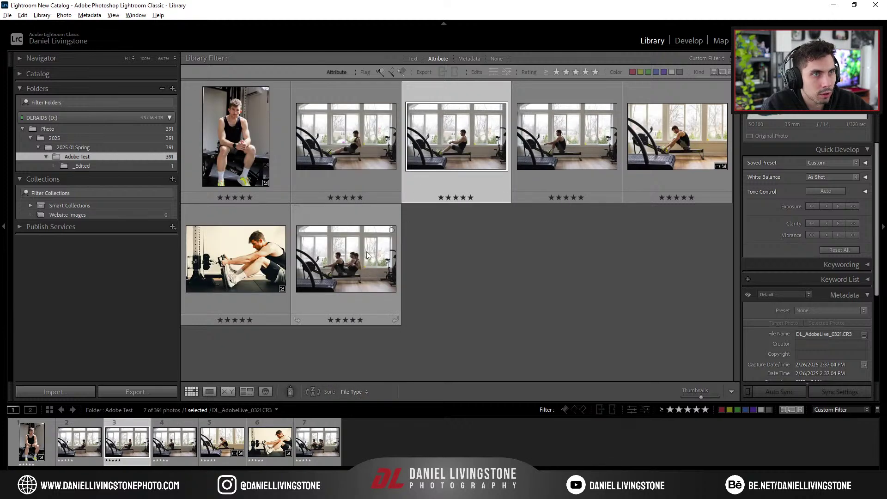
click(368, 255)
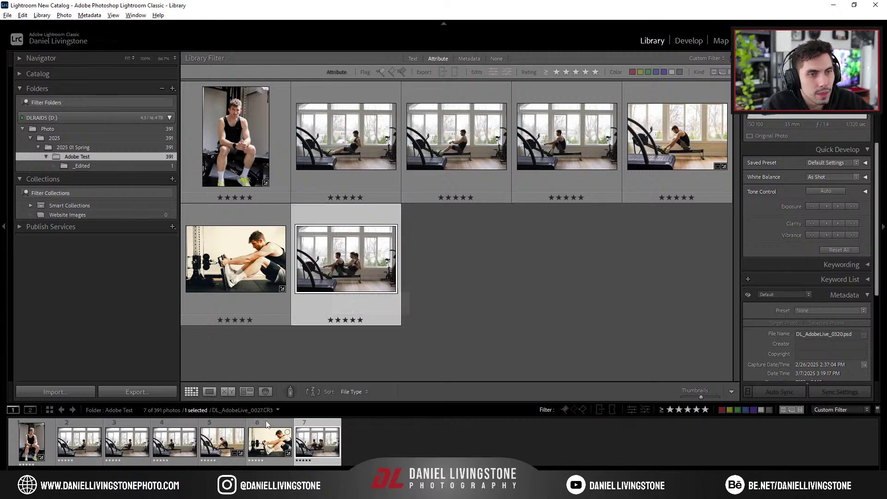
key(Home)
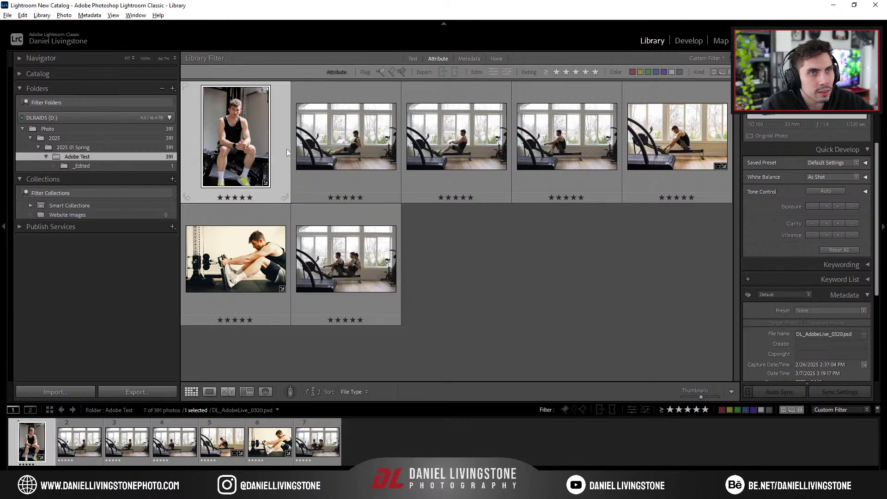
key(Right)
key(Right)
key(Right)
key(Right)
key(Right)
key(Right)
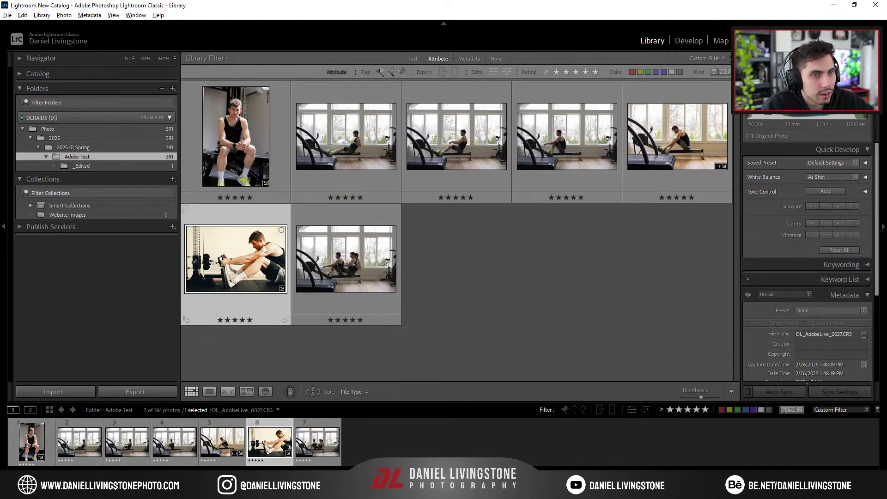
click(236, 138)
Switch to Photoshop and add a Curves layer to DL_AdobeLive_0388.CR3, with the Green curve lowered to output 126 at input 150
key(alt+Tab)
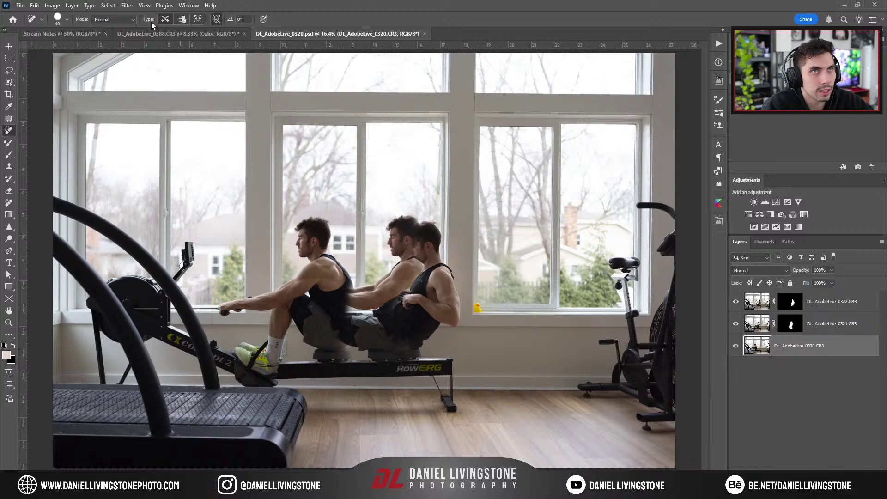
click(172, 34)
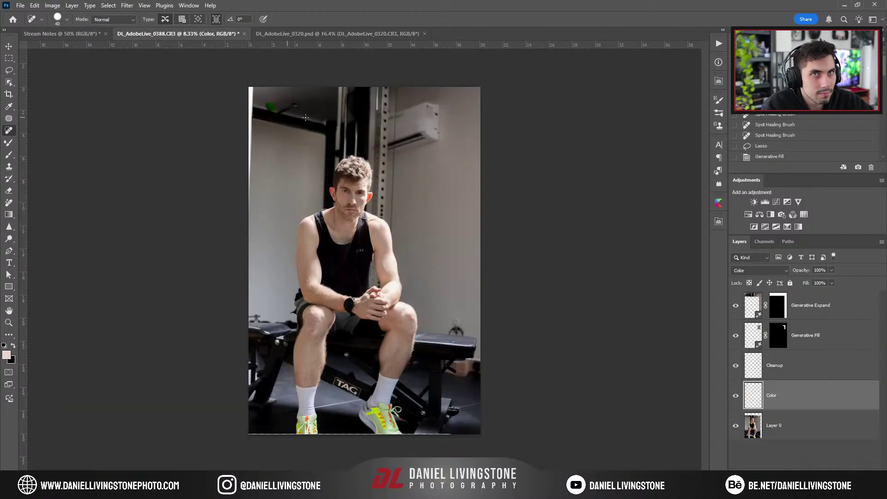
click(777, 202)
mouse_move(648, 318)
mouse_down()
mouse_move(651, 287)
mouse_move(660, 312)
mouse_up()
click(641, 261)
click(641, 288)
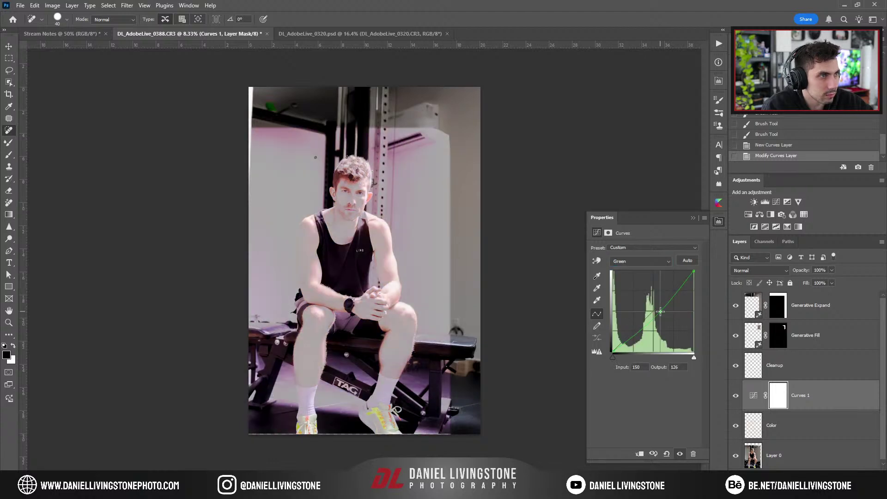
Reshape the Red channel of the Curves adjustment and return it to the RGB channel
click(642, 261)
click(642, 261)
click(641, 261)
click(637, 273)
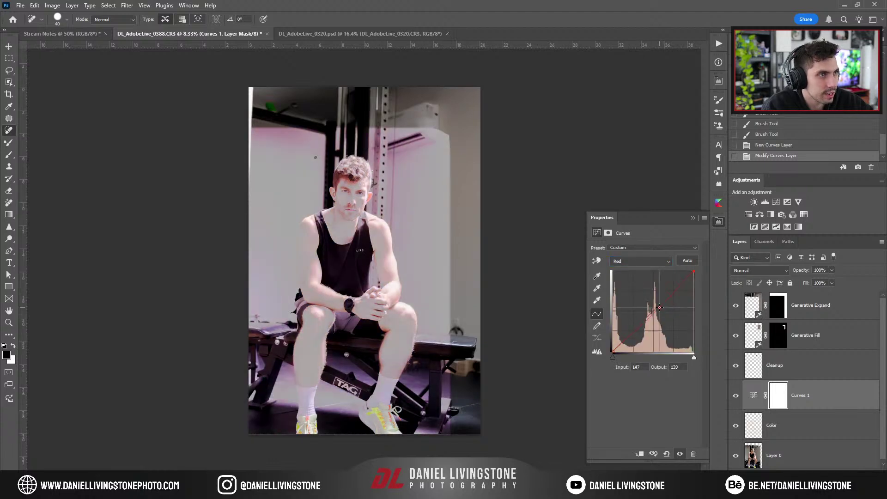
drag(659, 307, 560, 287)
click(647, 261)
click(637, 253)
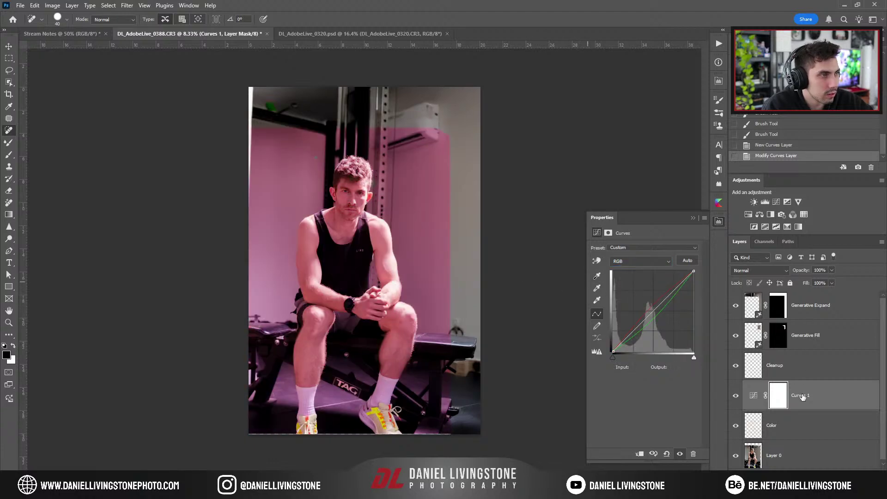
Move the Curves layer above the Generative Expand layer and lower its Blue curve to output 118 at input 156
click(736, 396)
click(736, 396)
drag(751, 397, 758, 293)
click(645, 261)
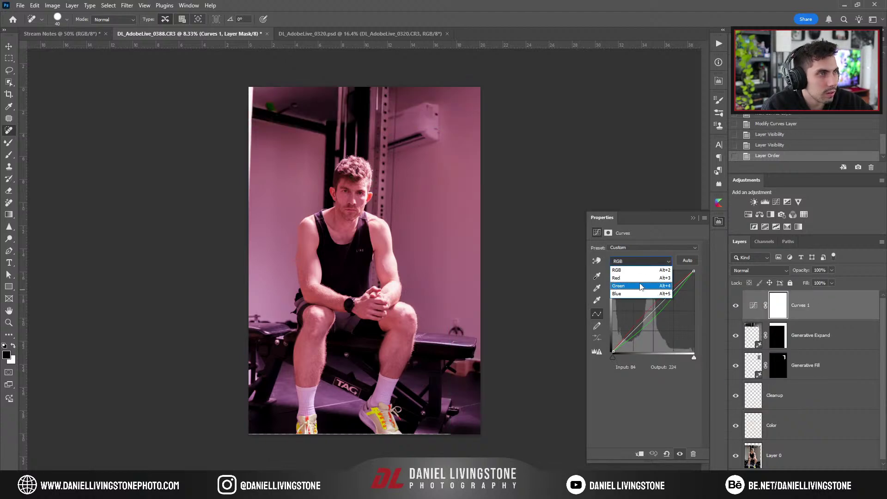
click(652, 291)
drag(656, 307, 662, 314)
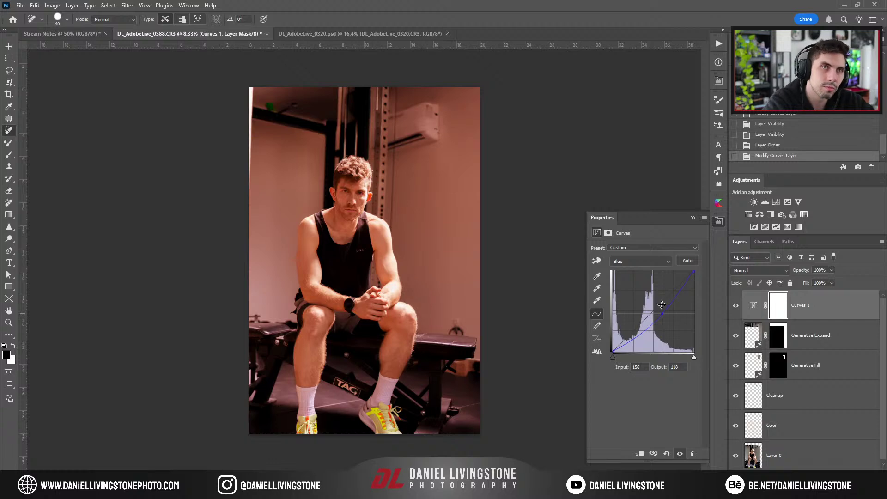
Save the portrait as DL_AdobeLive_0388.psd in the _Edited folder and switch back to Lightroom Classic
key(ctrl+shift+s)
double_click(108, 72)
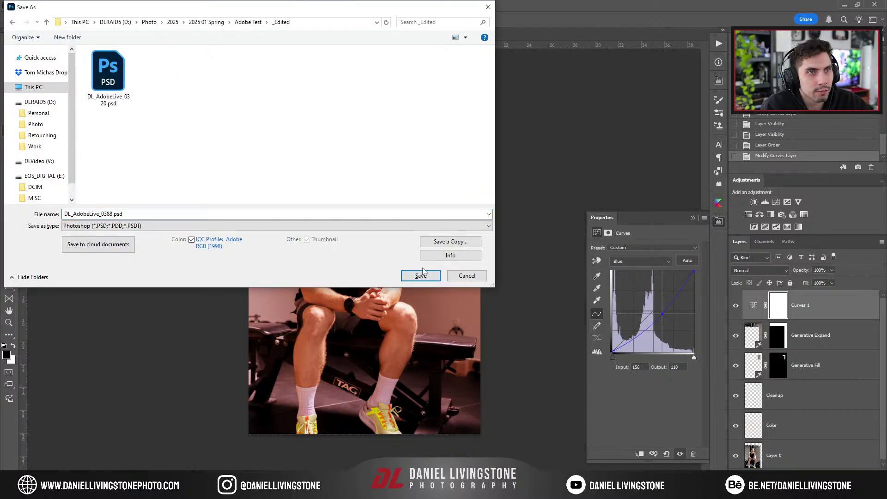
click(421, 276)
key(alt+Tab)
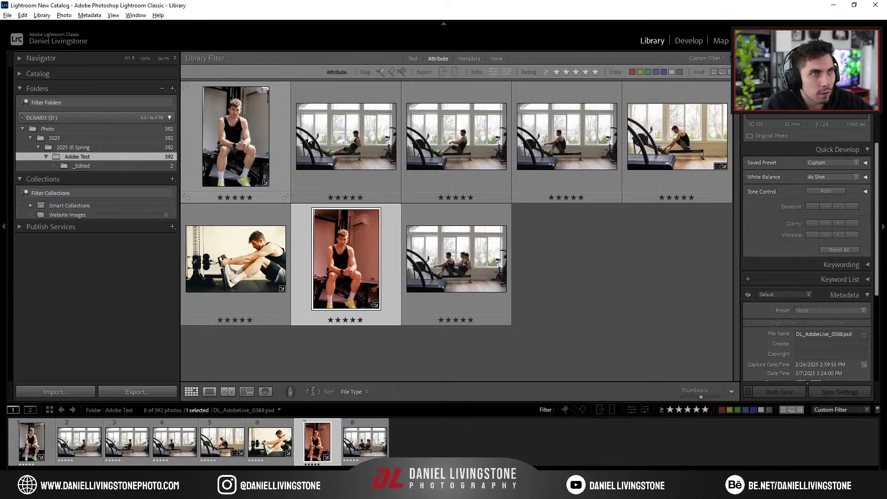
Add DL_AdobeLive_0388.psd and DL_AdobeLive_0320.psd to the Website Images collection and show the collection
click(458, 136)
key(Right)
key(Right)
key(Right)
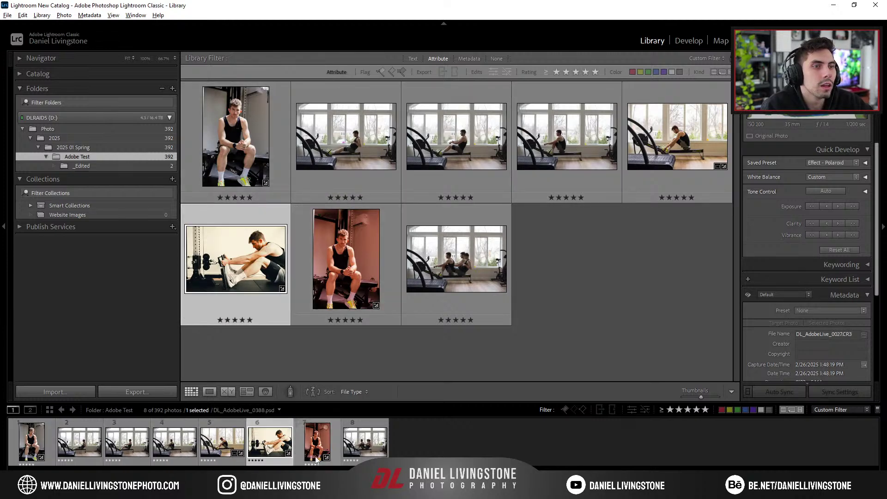
click(336, 456)
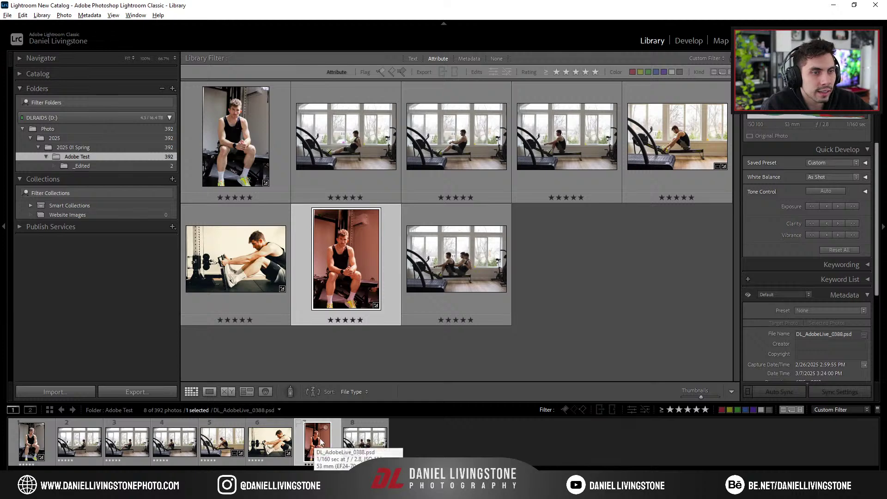
ctrl+click(364, 451)
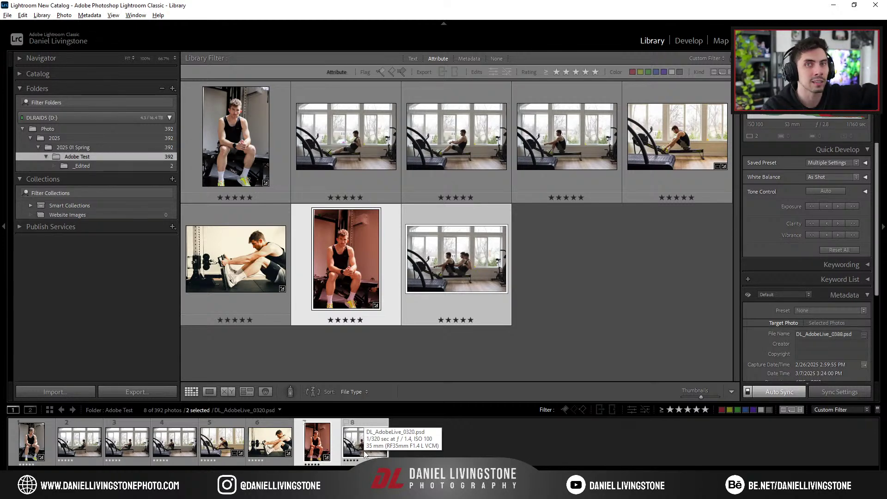
drag(348, 284, 73, 216)
click(93, 214)
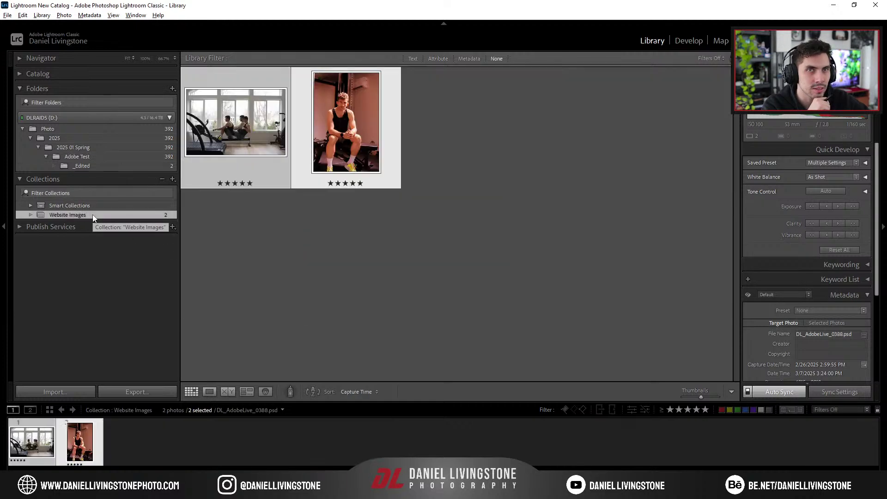
Select only the rowing-machine composite in the Website Images collection
ctrl+click(233, 142)
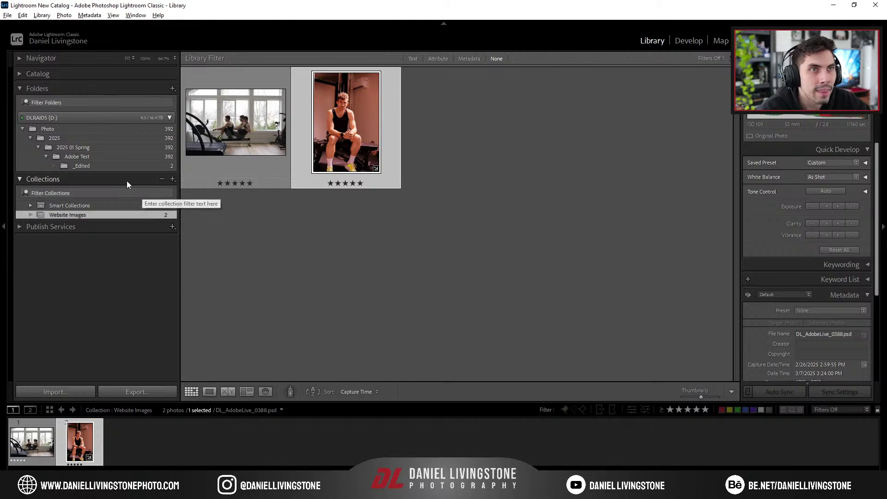
click(249, 131)
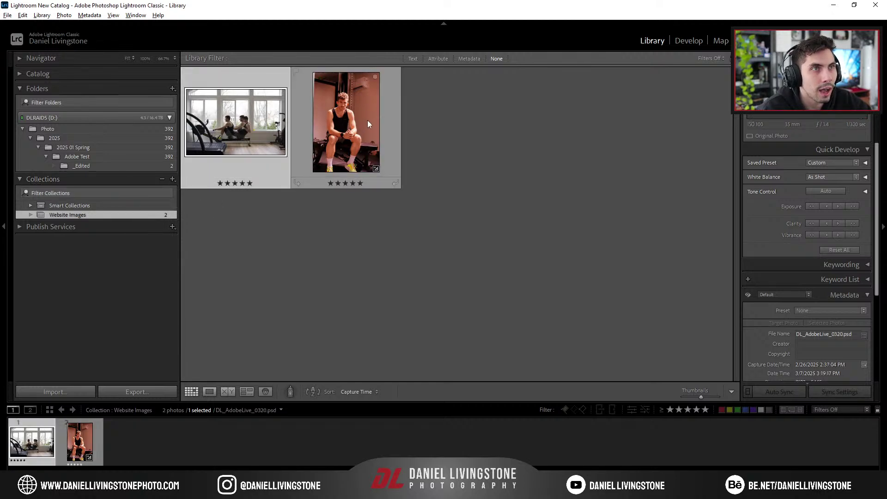
Select the seated portrait, close DL_AdobeLive_0388.psd and DL_AdobeLive_0320.psd in Photoshop, and switch back to Lightroom Classic
click(366, 123)
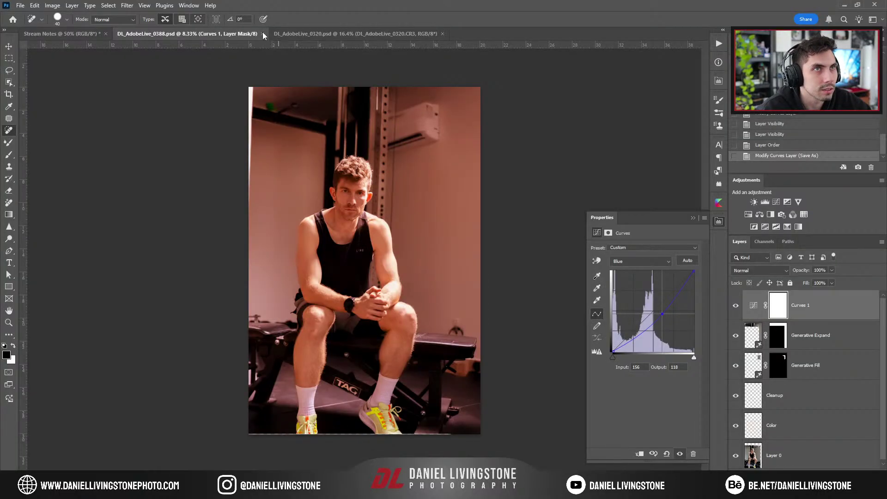
click(262, 33)
click(286, 33)
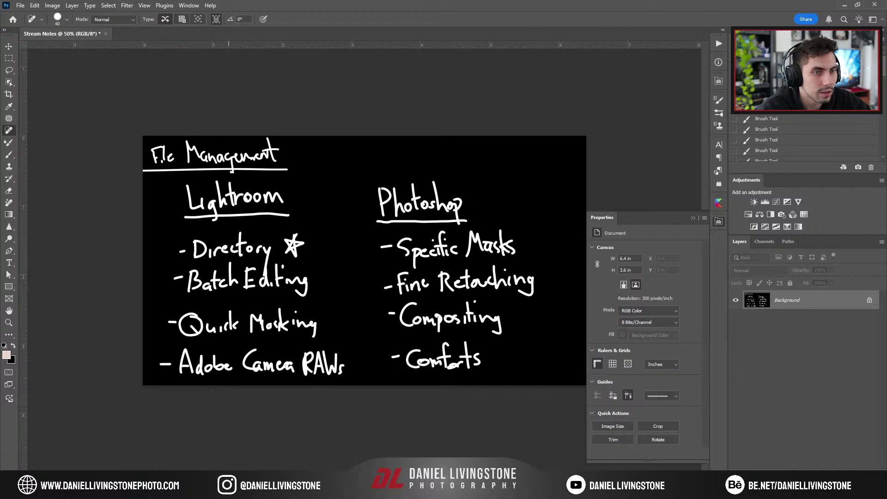
key(alt+Tab)
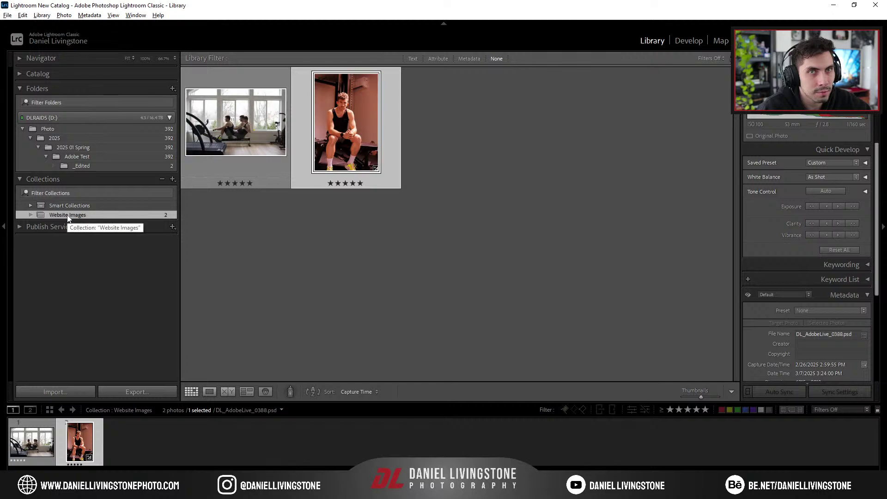
Go to the seated portrait's folder in the Library, reveal its file in Explorer, and return to Lightroom Classic
right_click(341, 119)
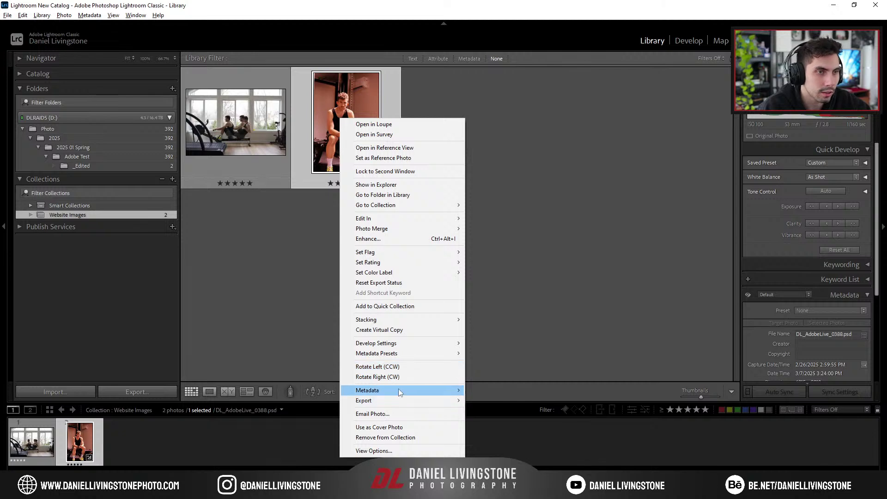
click(382, 195)
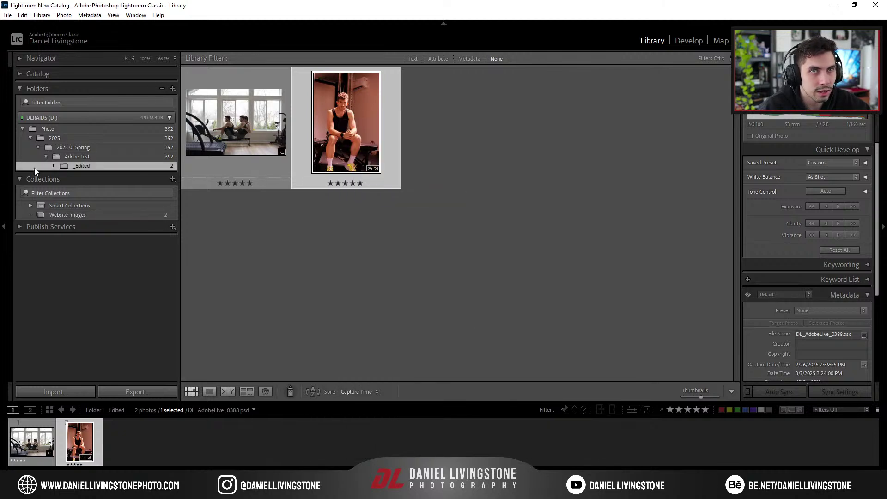
right_click(338, 116)
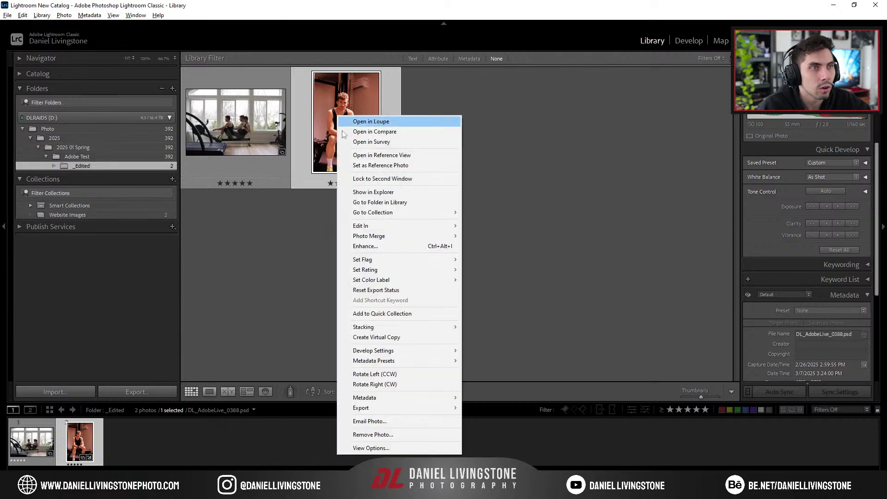
click(371, 192)
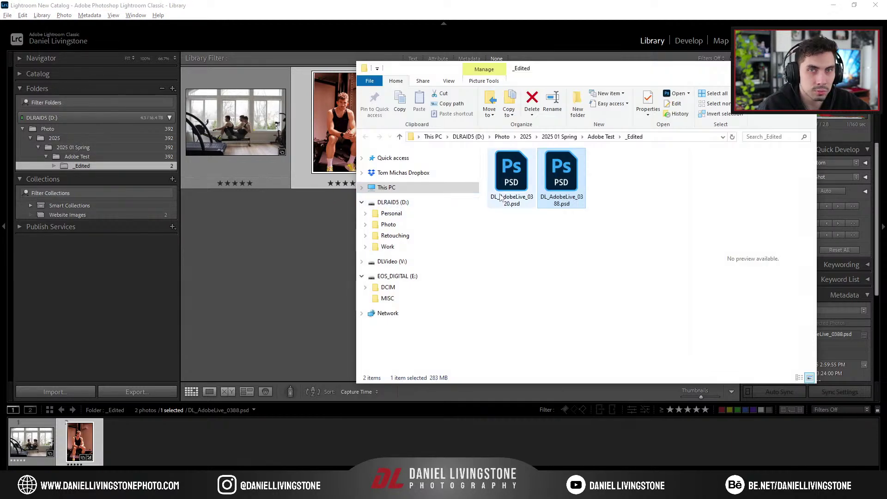
click(393, 89)
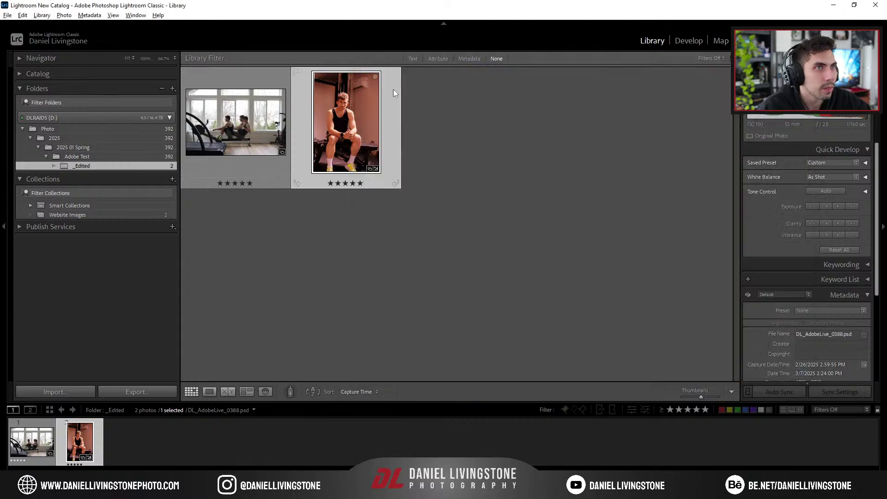
Open the seated portrait in Adobe Photoshop 2025 using Edit Original
right_click(335, 110)
mouse_move(381, 220)
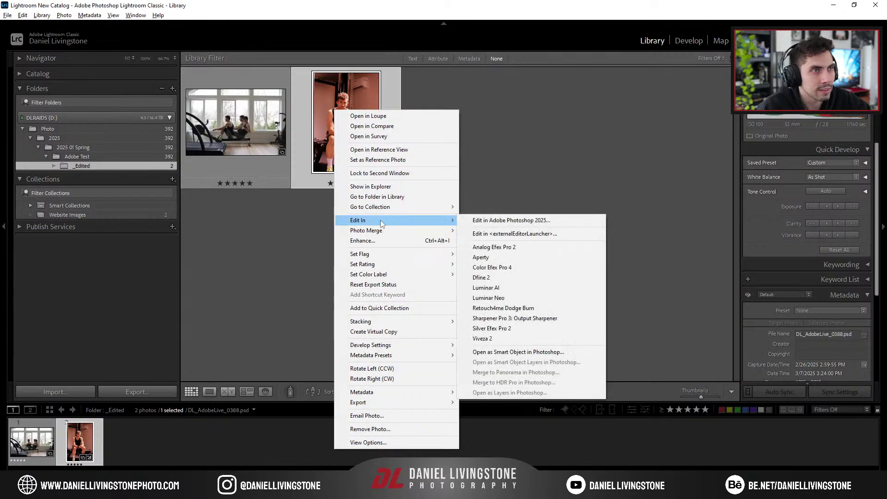
click(495, 220)
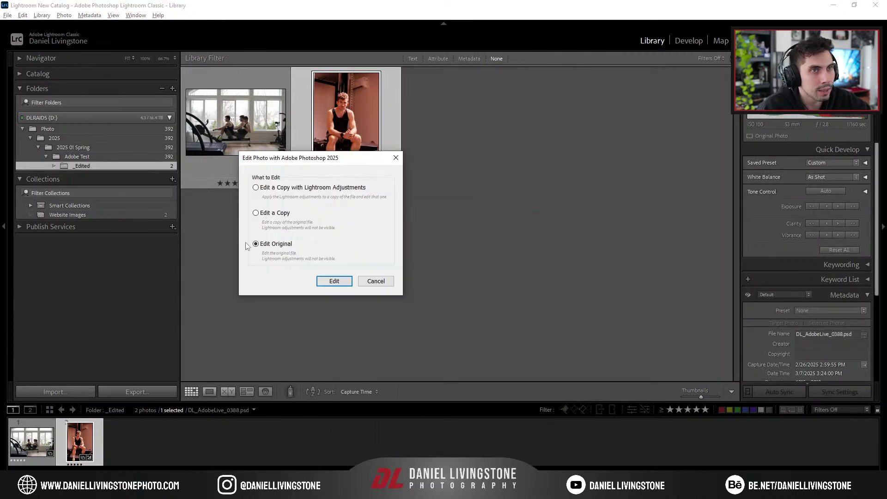
click(342, 281)
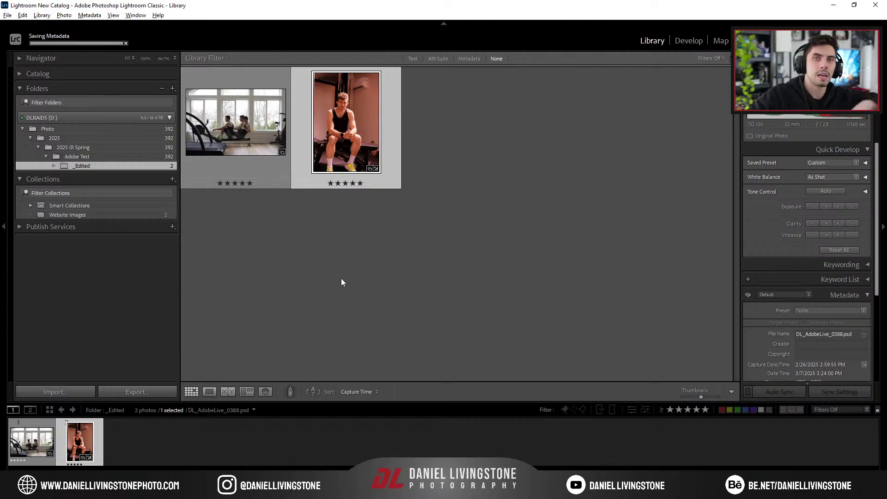
key(ctrl+e)
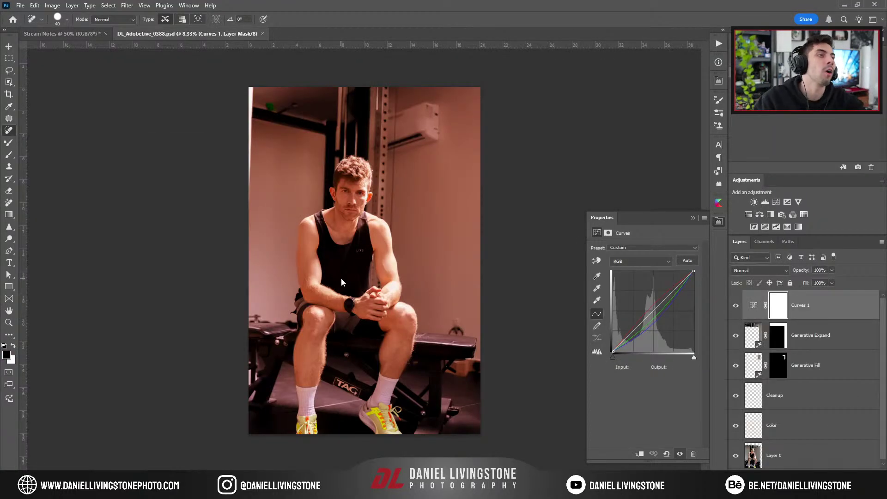
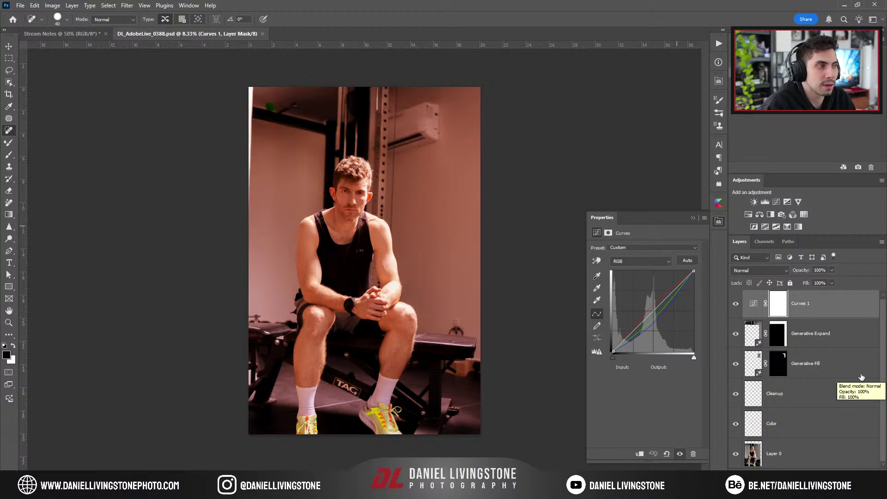
Check the Lightroom To Photoshop Workflow outline in Google Docs and return to Photoshop
scroll(862, 365, up, 1)
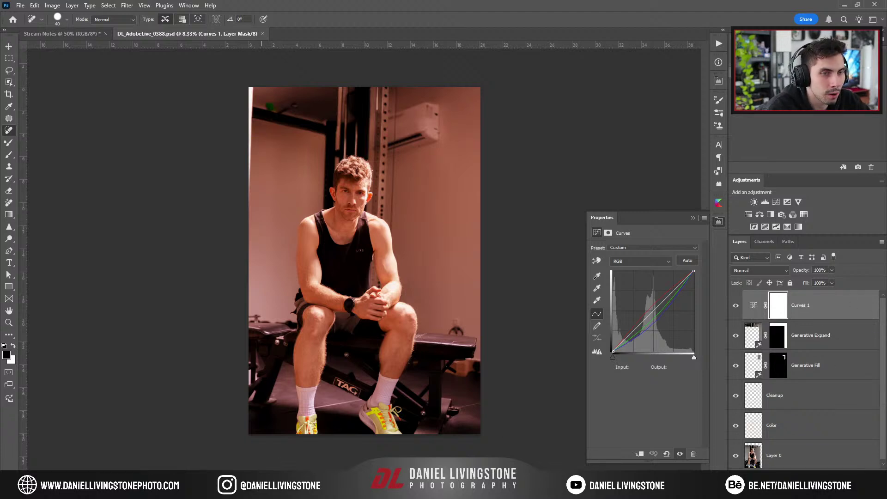
key(alt+Tab)
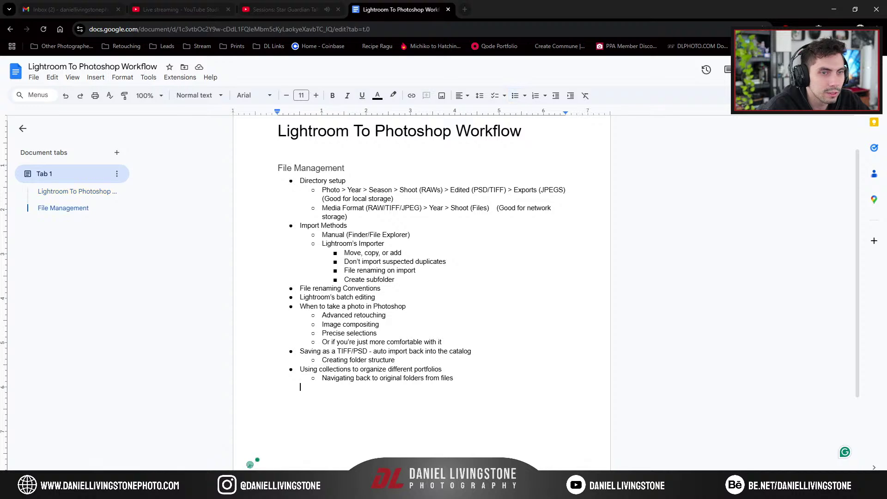
click(238, 489)
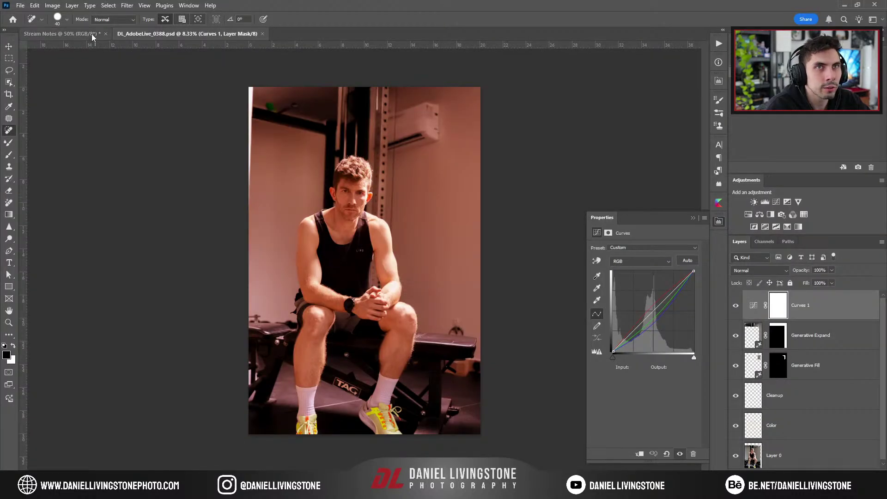
In Stream Notes, marquee-select the handwritten lists below the File Management heading, fill the area with black, and deselect
click(60, 34)
key(m)
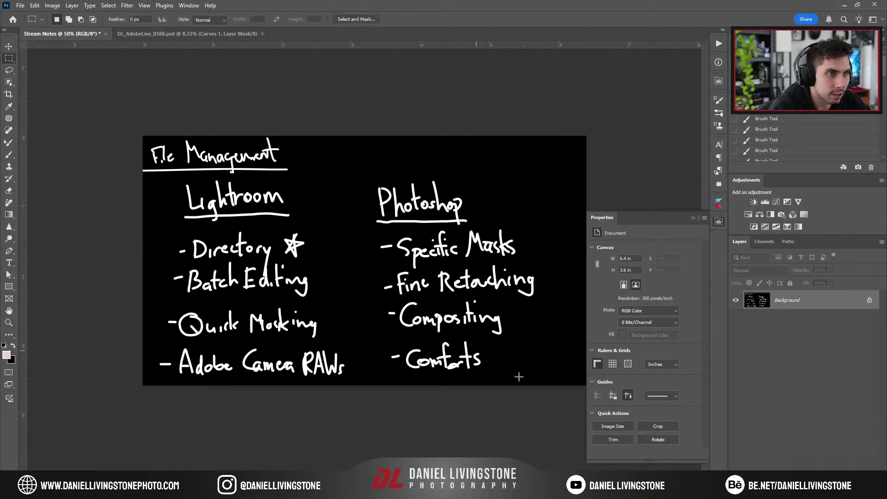
mouse_move(581, 385)
mouse_down()
mouse_move(375, 313)
mouse_move(69, 176)
mouse_up()
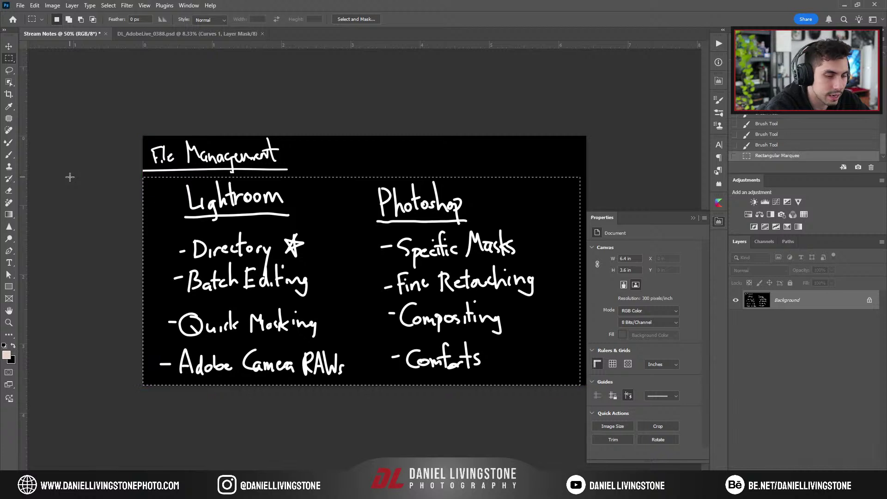
key(shift+F5)
click(577, 91)
key(ctrl+d)
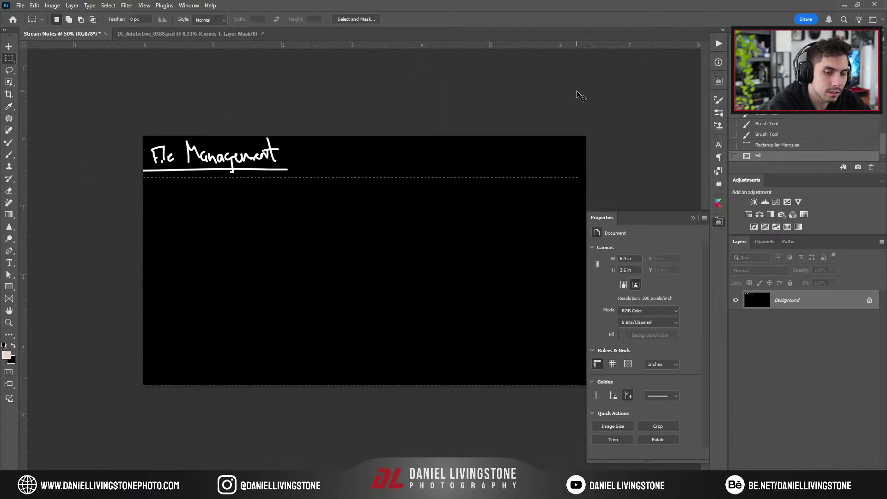
Create a large paragraph text box below the handwritten File Management heading and set its text color to white
key(ctrl+plus)
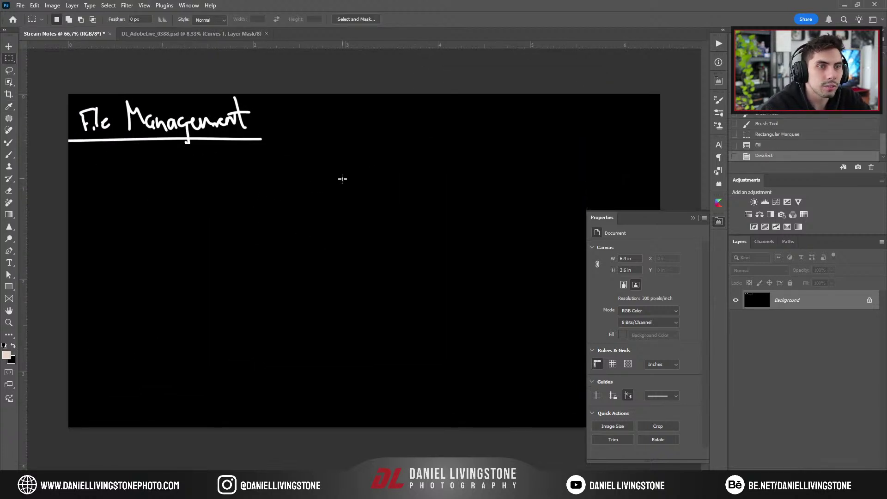
key(t)
drag(106, 163, 588, 406)
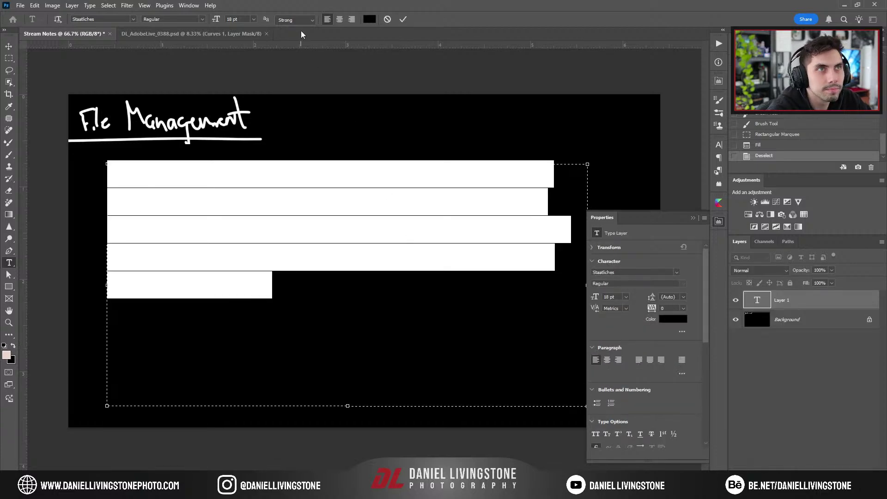
click(369, 19)
drag(555, 185, 516, 147)
click(744, 141)
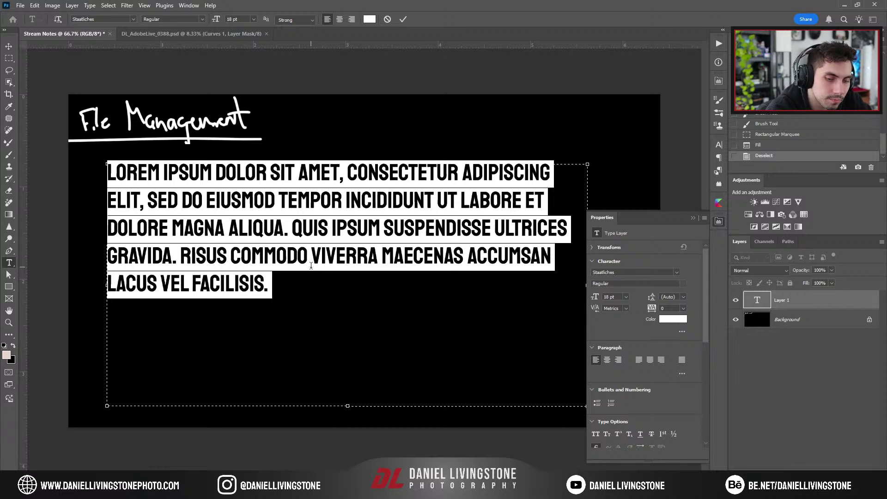
Enter the heading "FILE MANAGEMENT" in the text box and, after a blank line, begin a line with "FILE PATHS ("
text(FILE MANAGE)
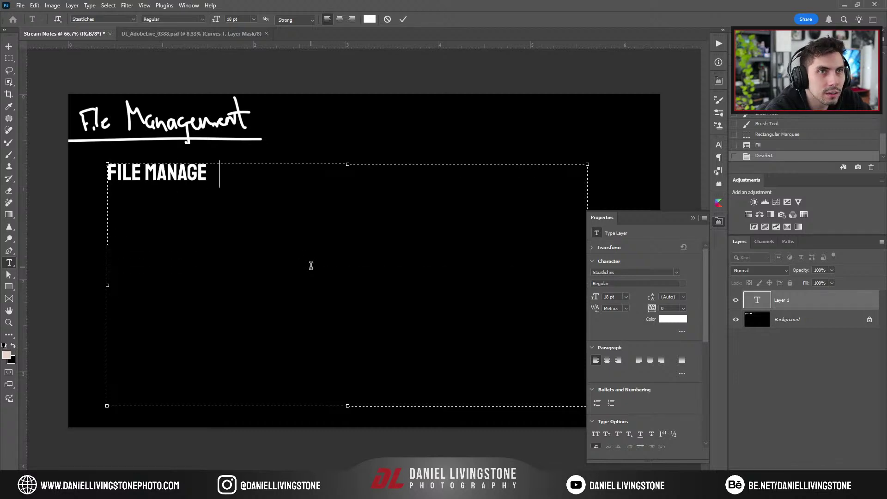
text(MENT)
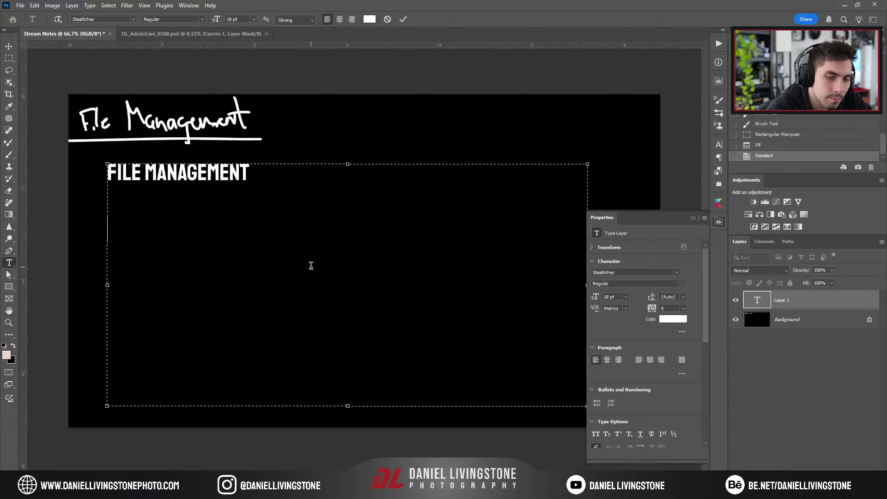
text(FILE PATHI)
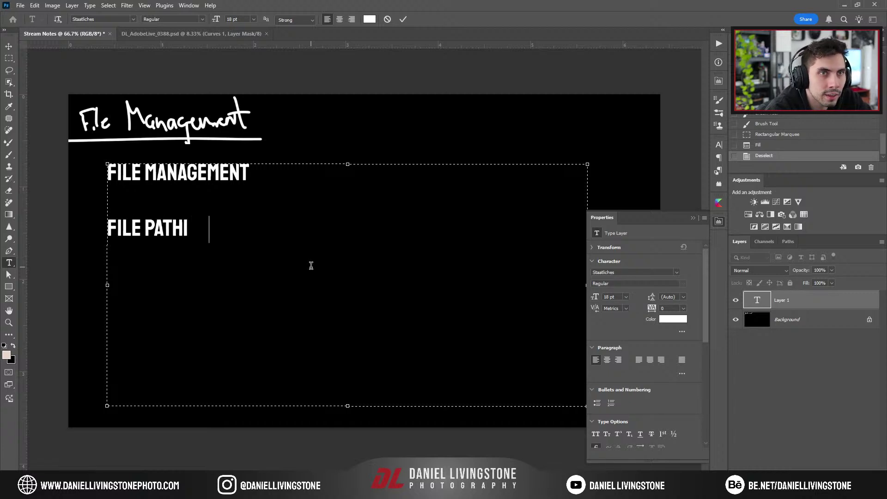
key(BackSpace)
text(WAYS)
key(BackSpace)
key(BackSpace)
key(BackSpace)
key(BackSpace)
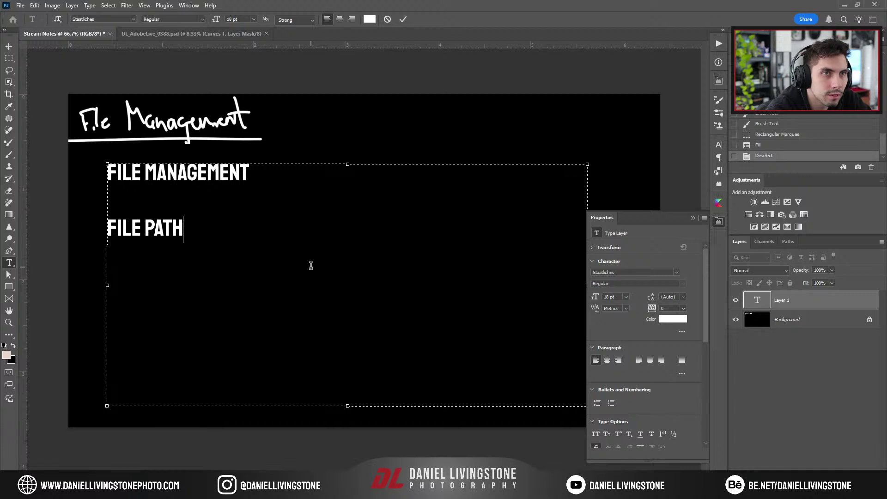
text(S ()
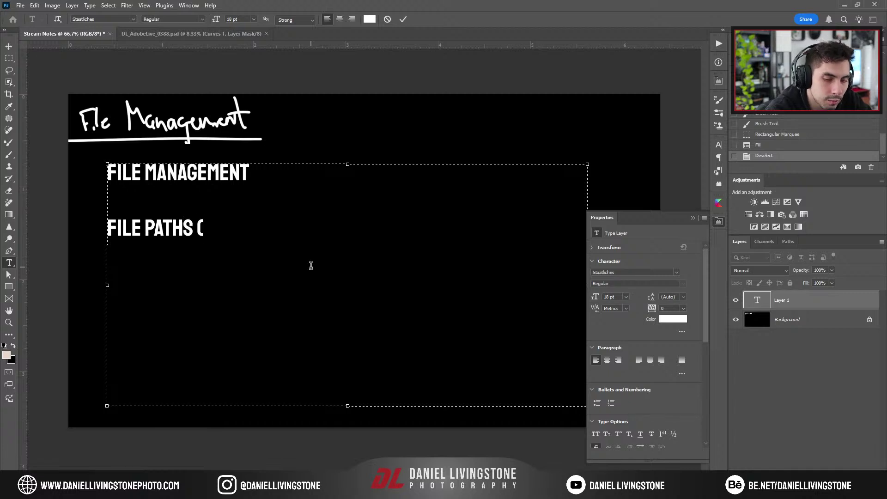
Continue the file paths line in the text box with "DRIVE > MEDIA > YEAR" after the opening parenthesis
text(DRIVE >)
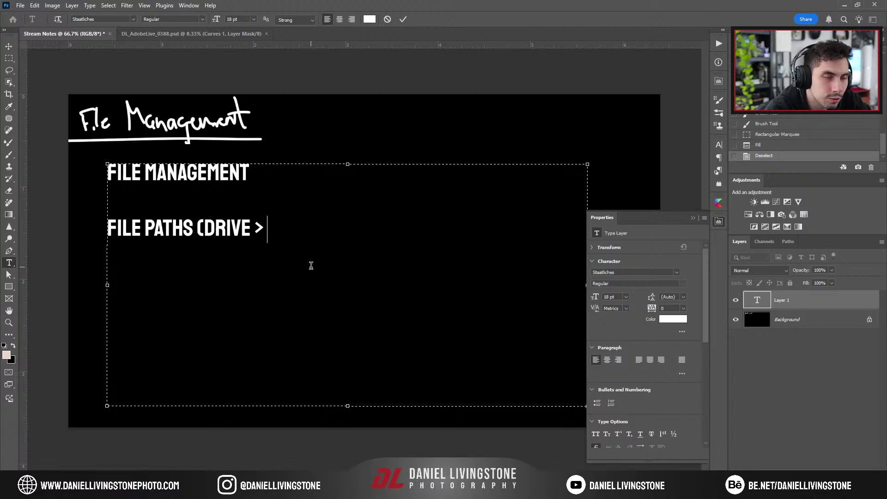
text(PHOTO)
key(BackSpace)
key(BackSpace)
key(BackSpace)
key(BackSpace)
key(BackSpace)
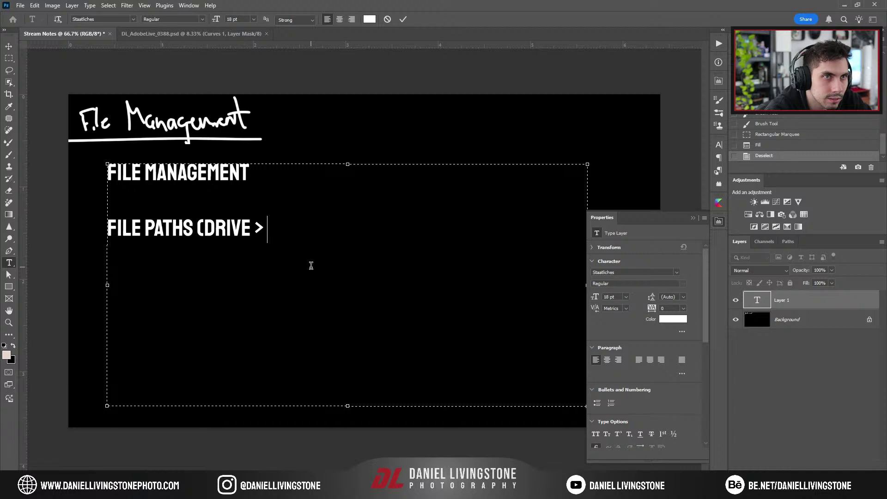
text(MEDIA > )
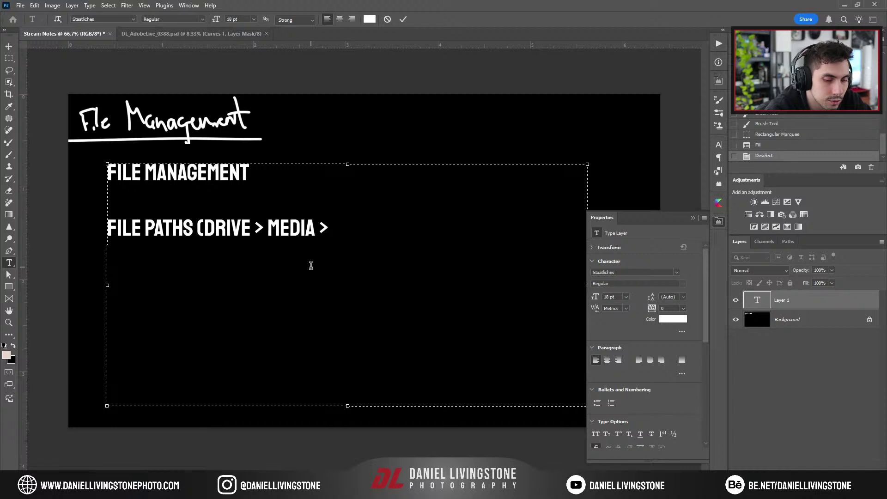
text(YEAR)
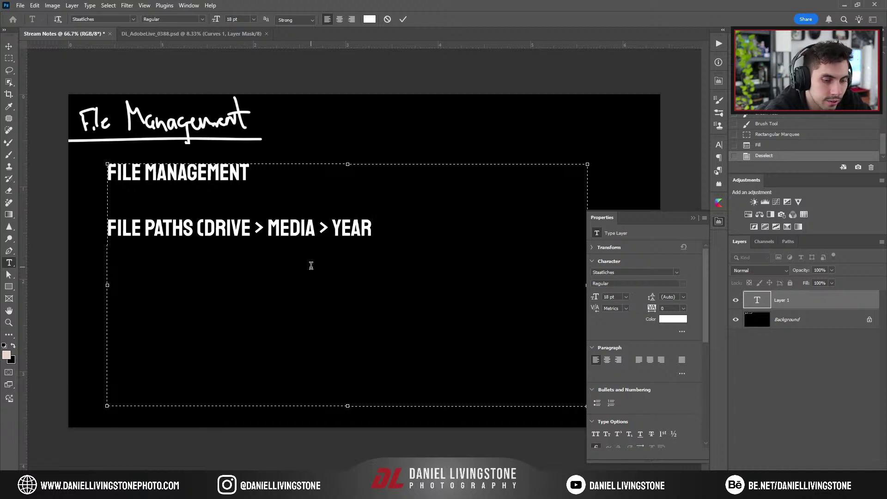
Extend the file path after YEAR with "> SEASON > JOB > EDITED >EXPORTS"
text( ? SEASON)
key(BackSpace)
key(BackSpace)
key(BackSpace)
key(BackSpace)
key(BackSpace)
key(BackSpace)
key(BackSpace)
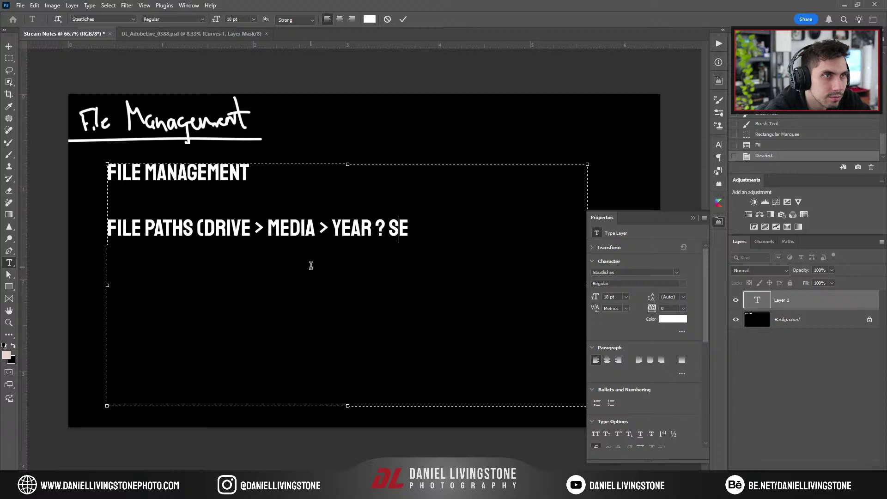
key(BackSpace)
text(>)
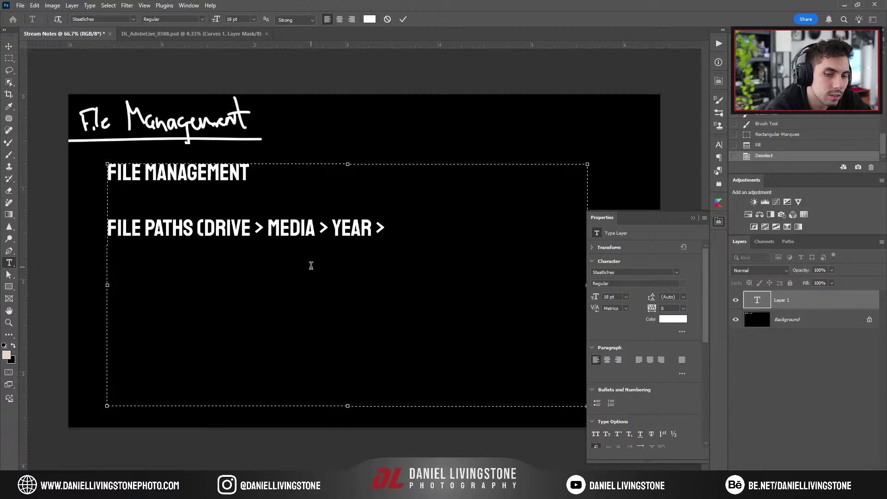
text( SEASON >)
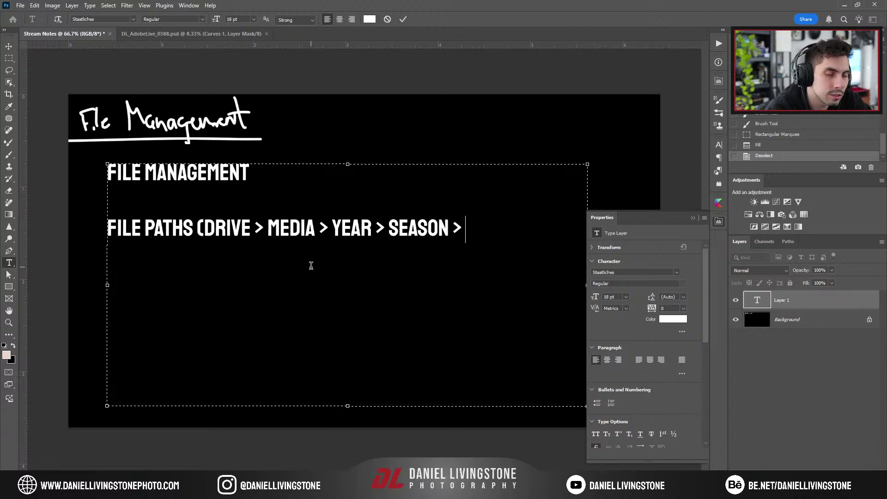
text( JOB)
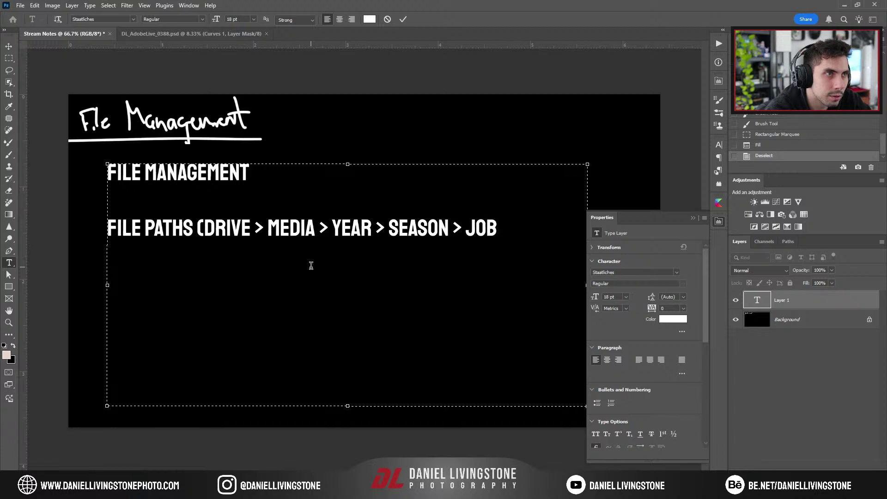
text( > EDITED >EXPORTS)
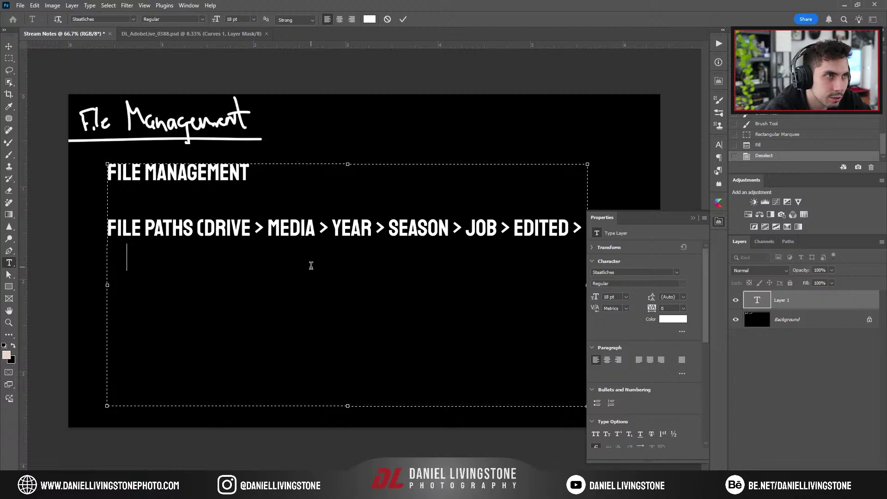
Select all the text in the box and reduce its font size to 12 pt
drag(311, 266, 107, 172)
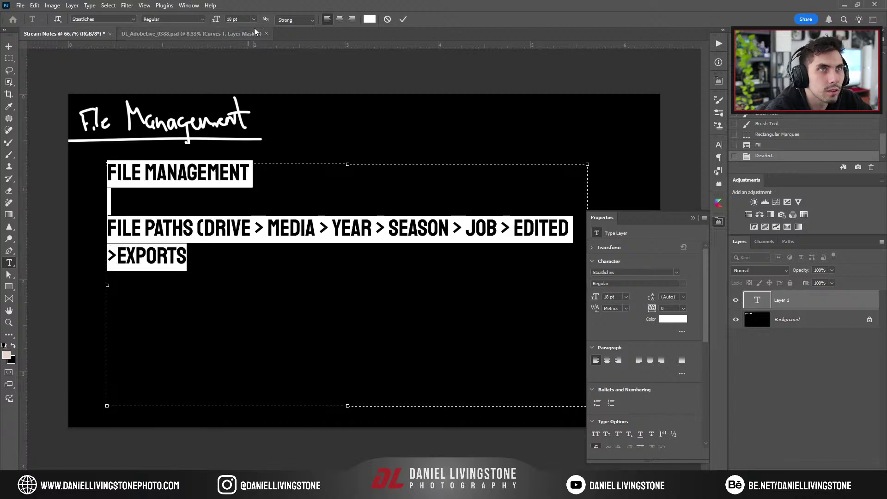
click(235, 19)
key(Down)
key(Down)
key(Down)
key(Down)
key(Down)
key(Down)
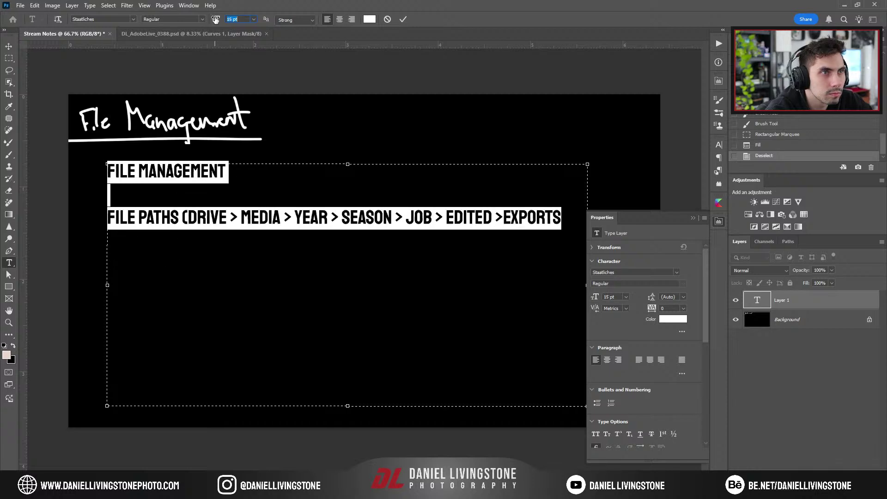
Below the file paths line, leave a blank line and add "IMPORTING METHODS (MANUAL VS LIGHTROOM)"
click(478, 208)
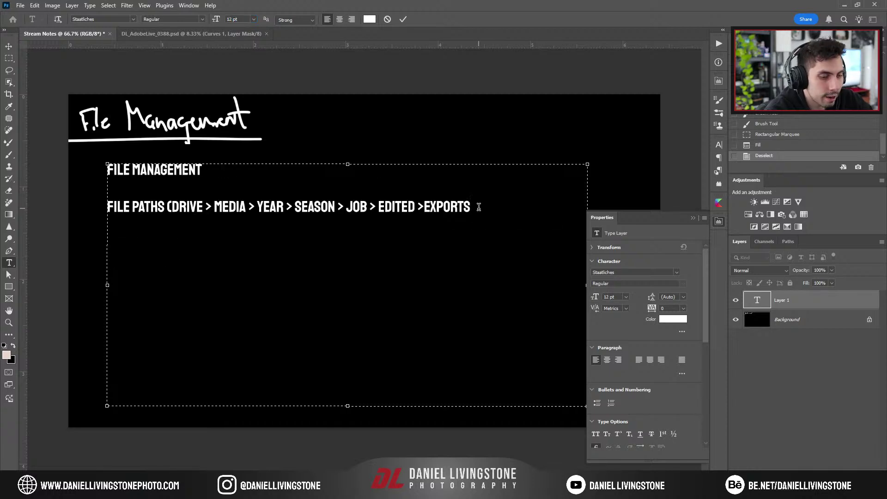
text(LIGHR)
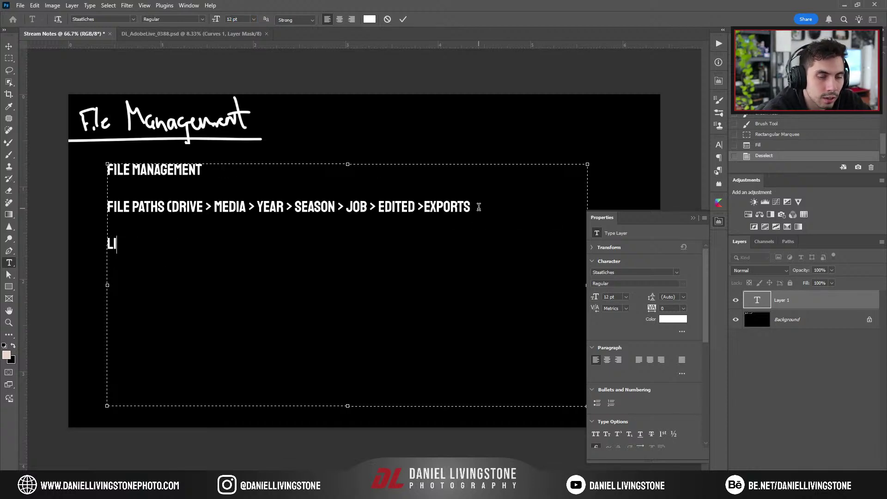
key(BackSpace)
key(BackSpace)
key(BackSpace)
key(BackSpace)
key(BackSpace)
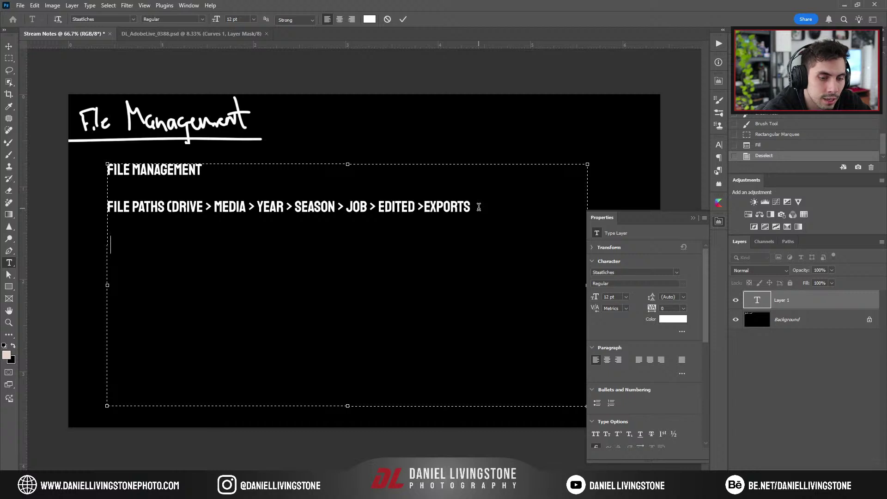
text(IMPORTIN )
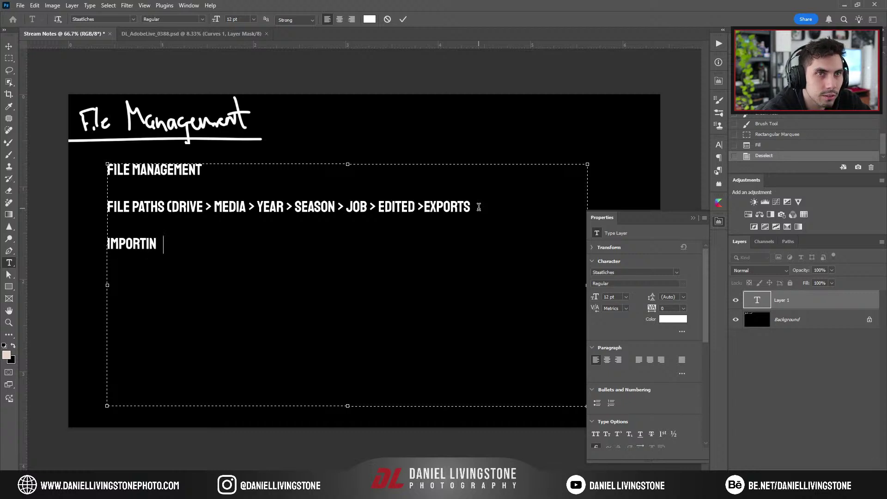
text(G METHODS()
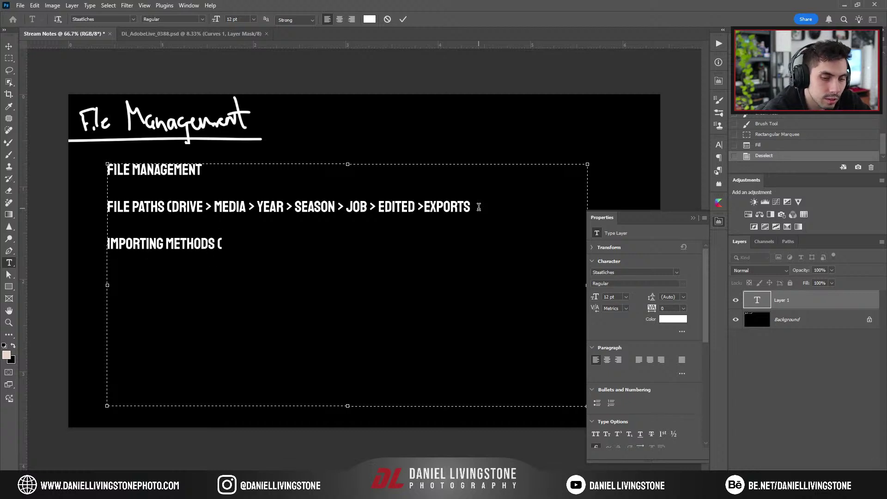
text(MANUAL VS )
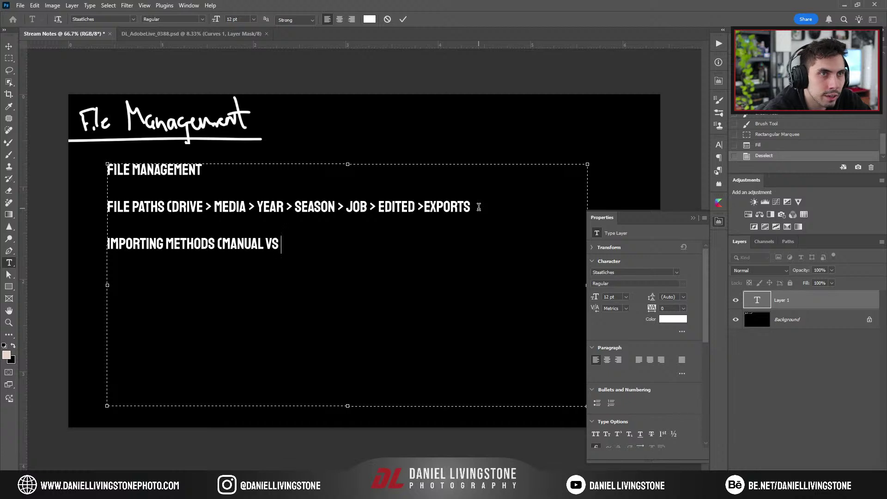
text(LIGHTROOM))
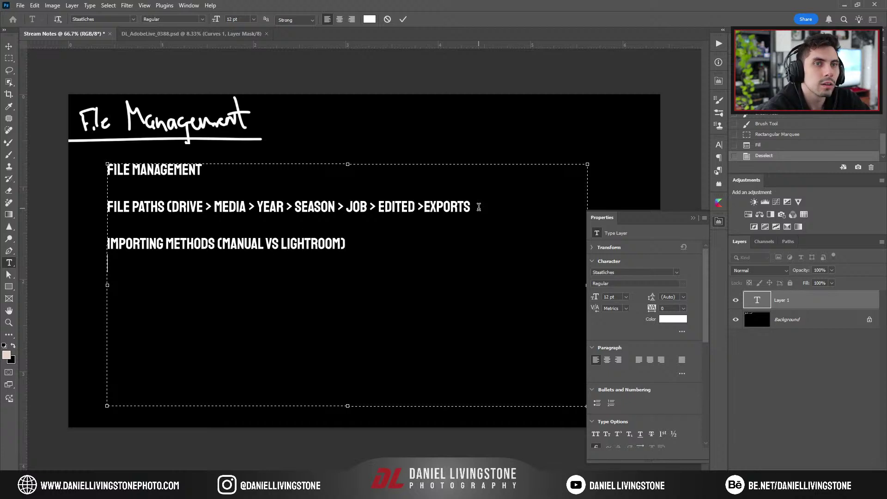
After a blank line below the importing methods, add "GENERAL LIGHTROOM (FILTERS, POST PROCESSING, ETC.)"
key(Return)
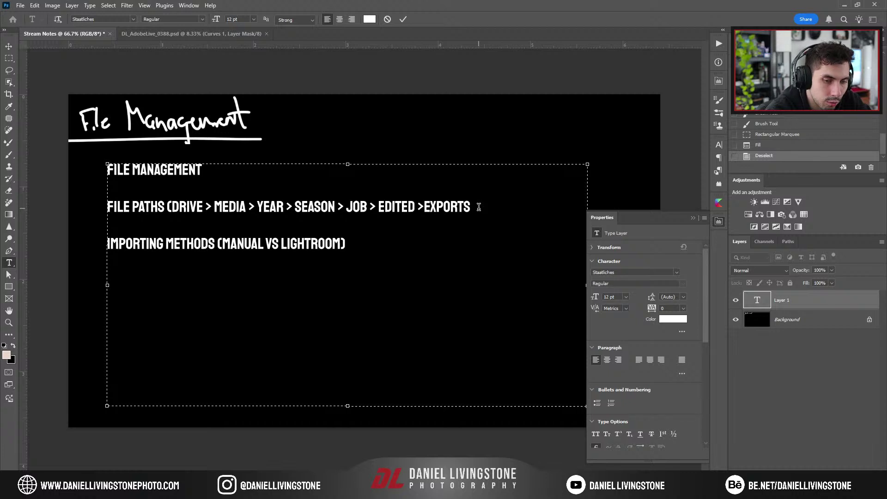
text(GENERA)
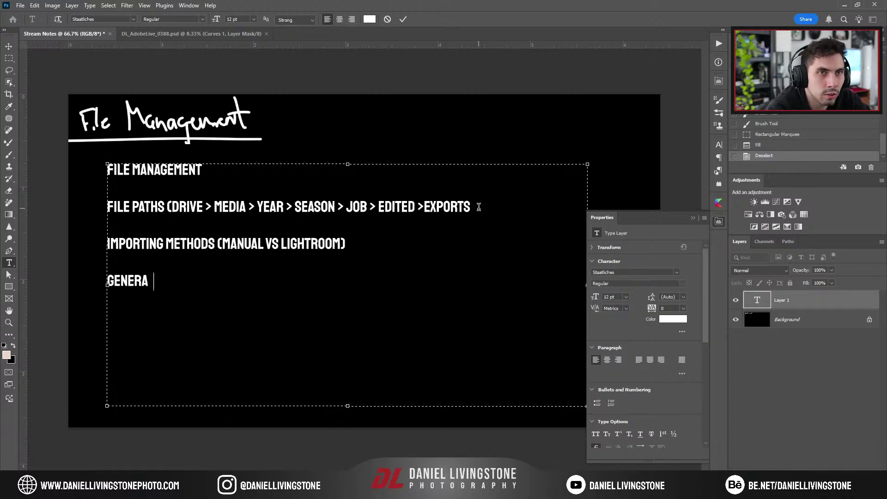
text(L LI GHTROOM)
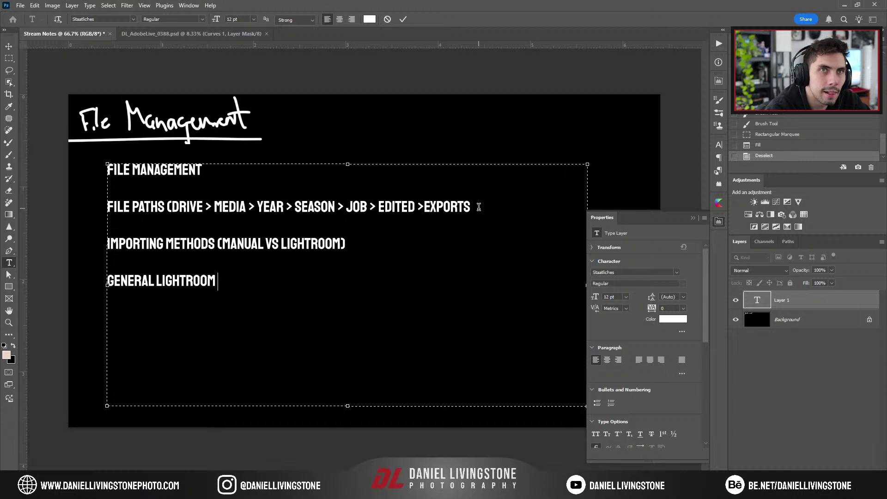
text( ()
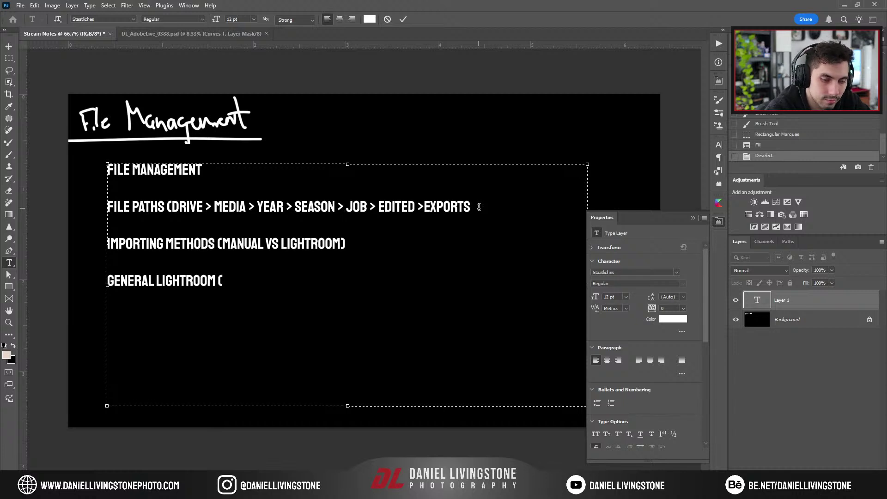
text(FILTERS, )
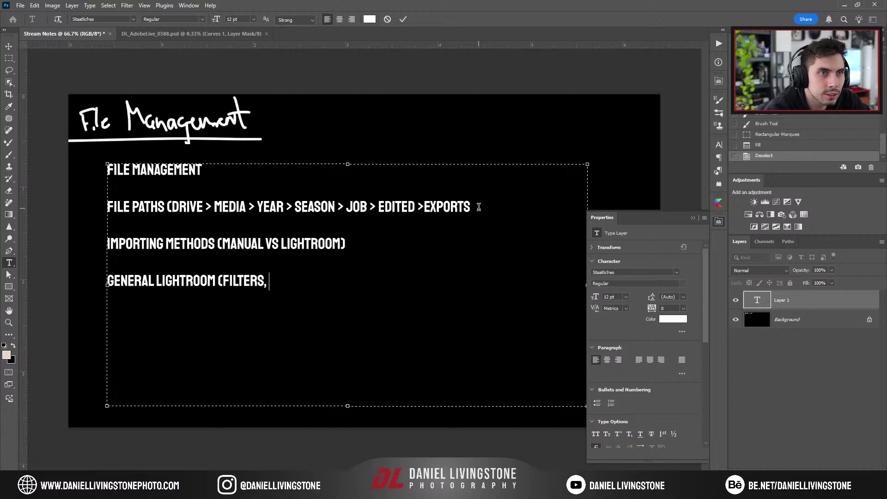
text(POST )
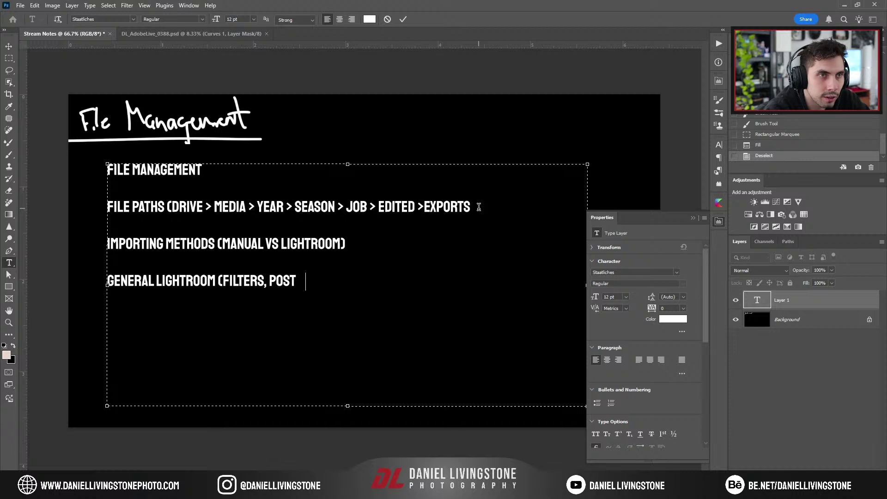
text(PROCESSING, BENEFI)
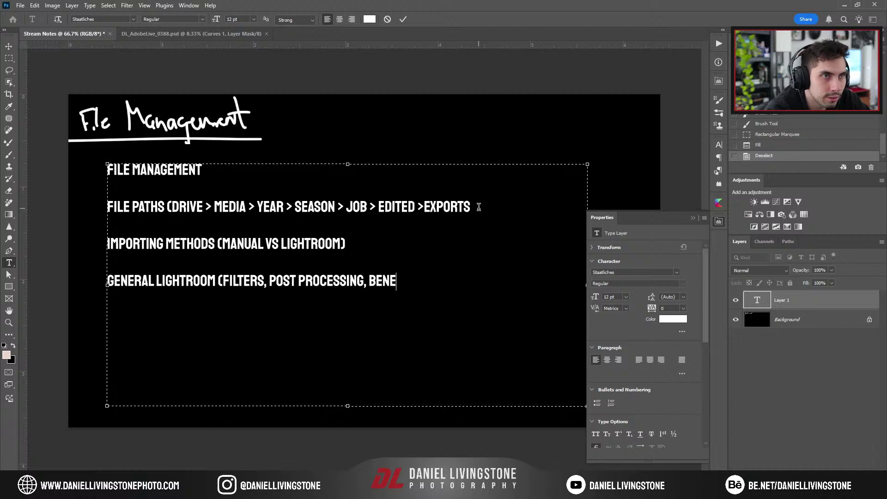
key(BackSpace)
key(BackSpace)
key(BackSpace)
key(BackSpace)
key(BackSpace)
key(BackSpace)
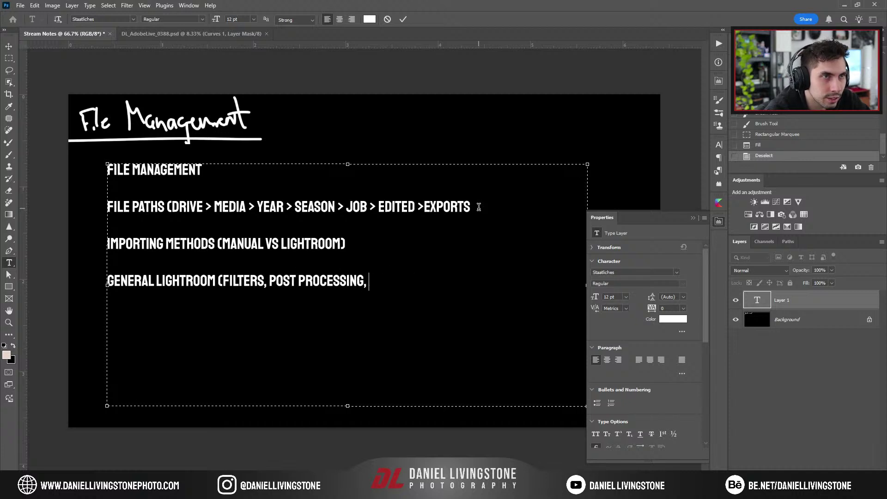
text(ETC.))
Add the line "PHOTOSHOP VS LIGHTROOM" after a blank line below the general Lightroom entry
key(Return)
key(Return)
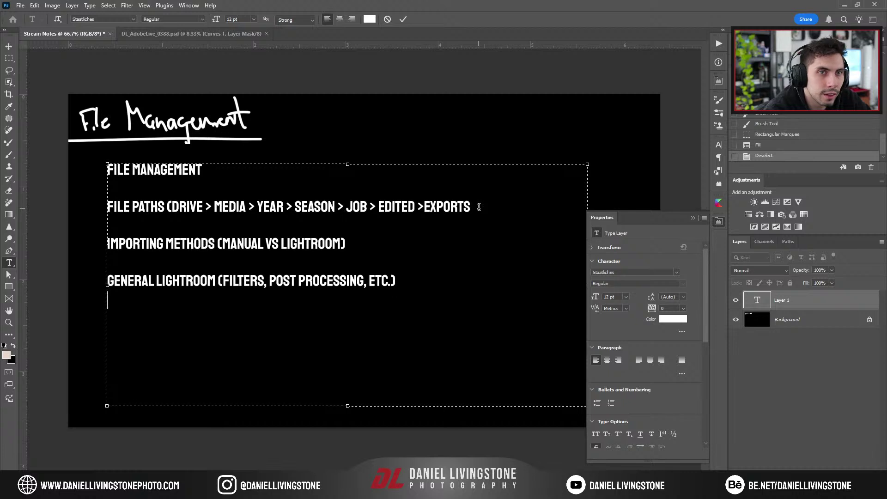
text(PHOTOSHOP VS LGIHT)
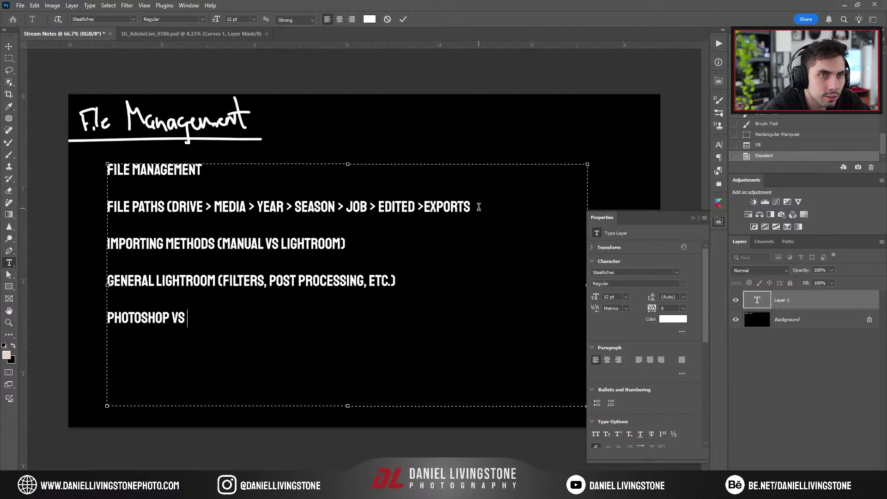
key(Left)
key(Left)
key(Delete)
key(Delete)
key(BackSpace)
key(BackSpace)
text(IGHTROOM)
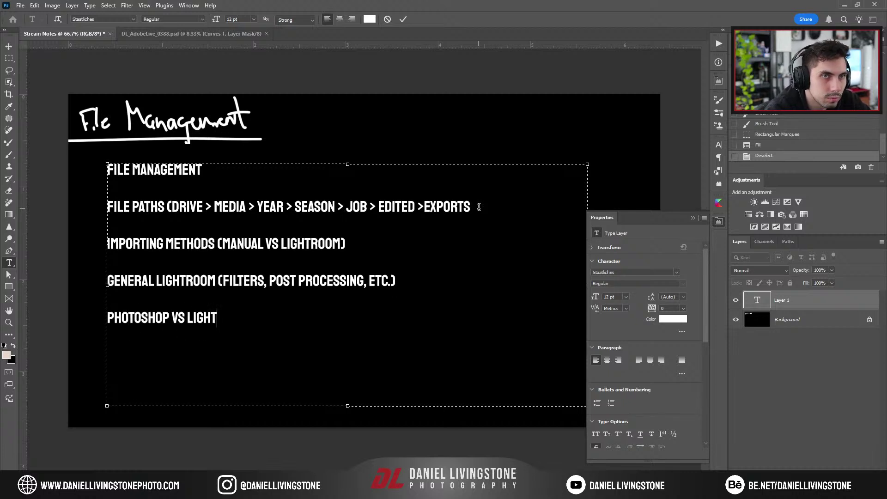
Add the quoted line "EDIT IN PHOTOSHOP" as the last list entry, separated by a blank line
key(Return)
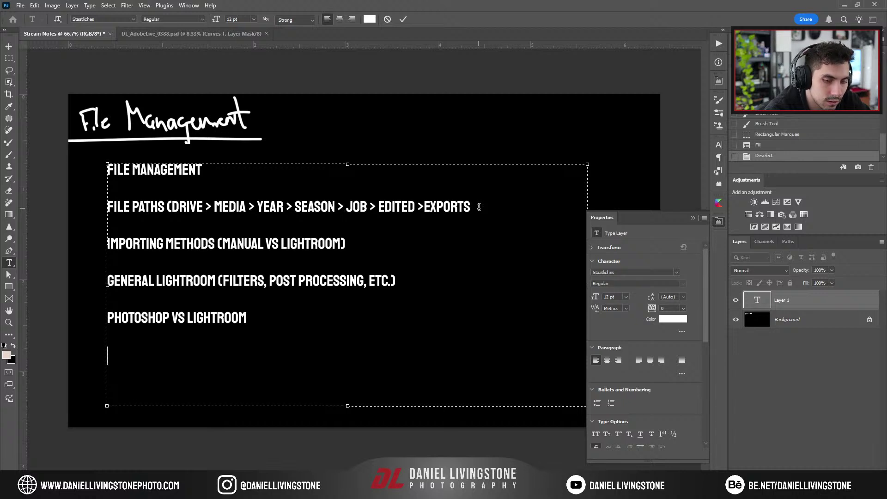
text("Edit in Photos)
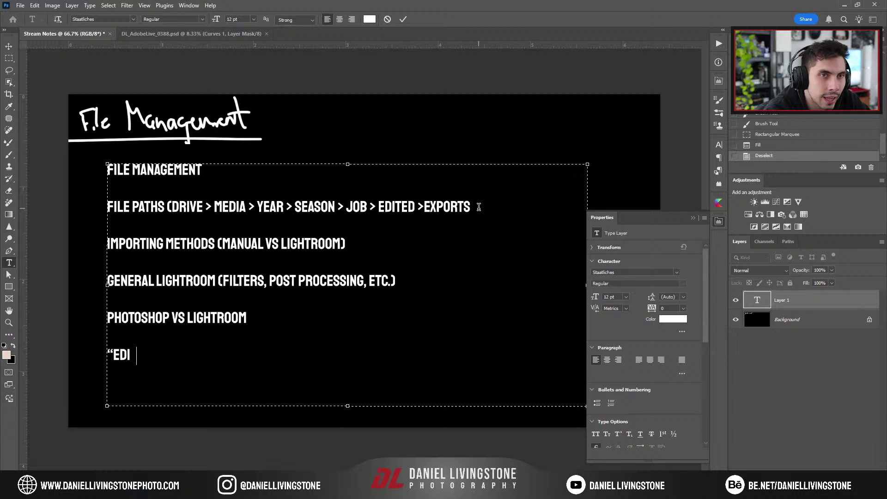
key(BackSpace)
text(hop)
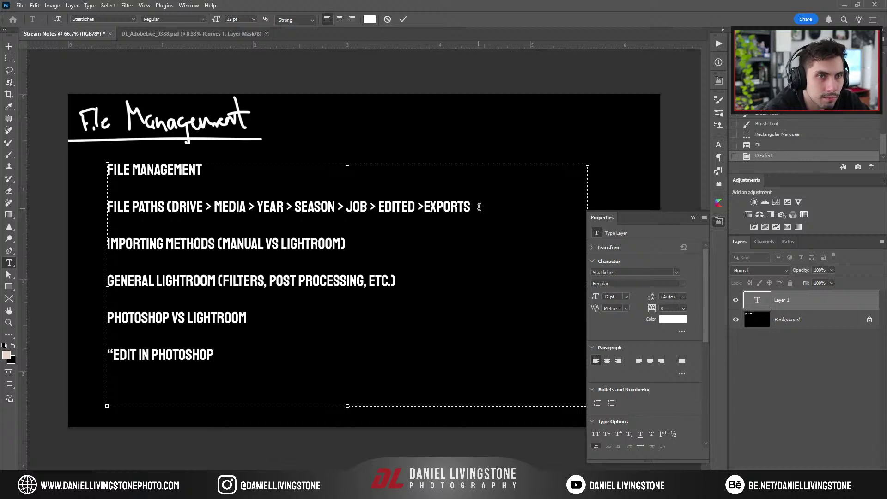
text(")
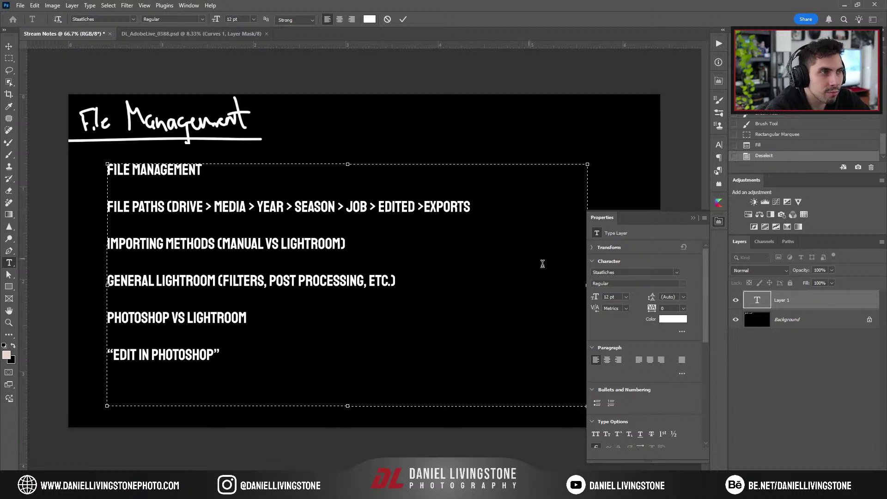
Narrow the notes text frame to roughly half its width and reposition it slightly further left beneath the handwritten heading
drag(586, 286, 338, 285)
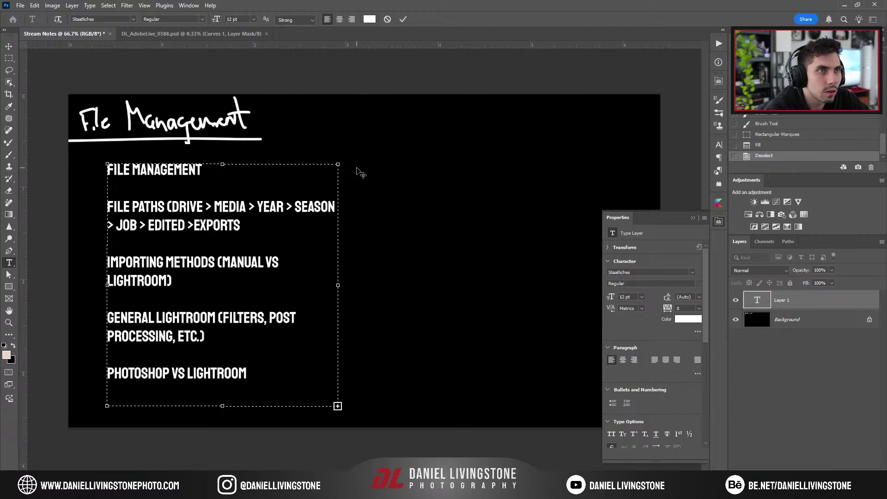
drag(358, 169, 432, 219)
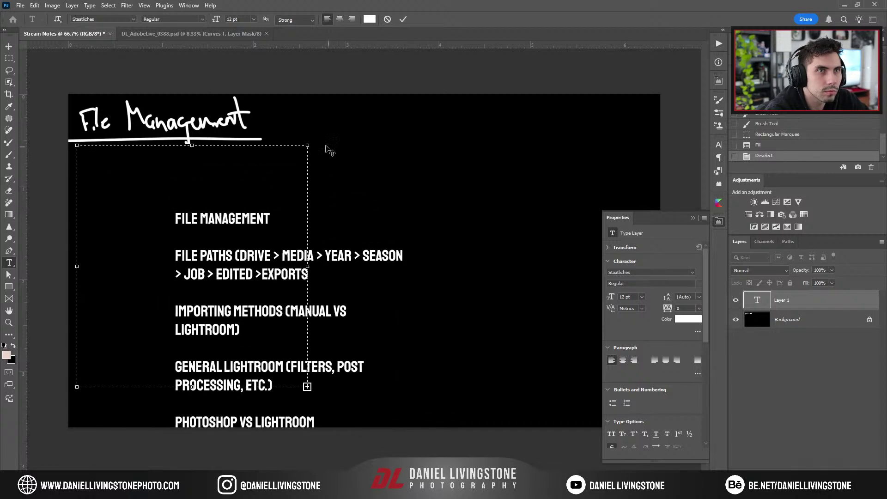
click(424, 153)
Create a second text box beside the existing notes and enter "AUTOMATIC IMPORTING BACK INTO LIGHTROOM"
drag(359, 165, 628, 401)
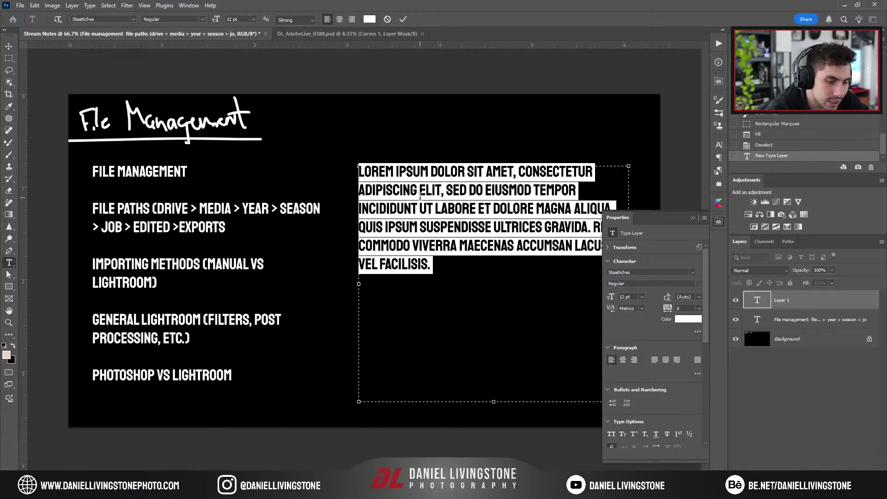
key(alt+Tab)
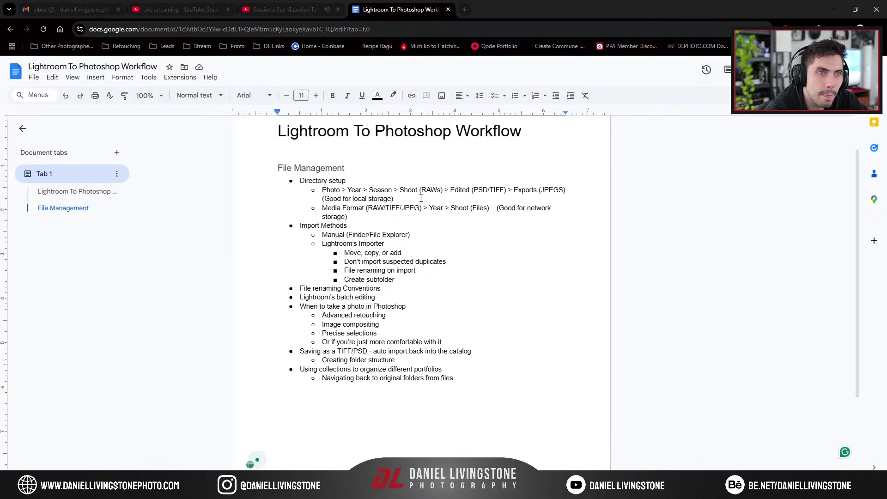
key(alt+Tab)
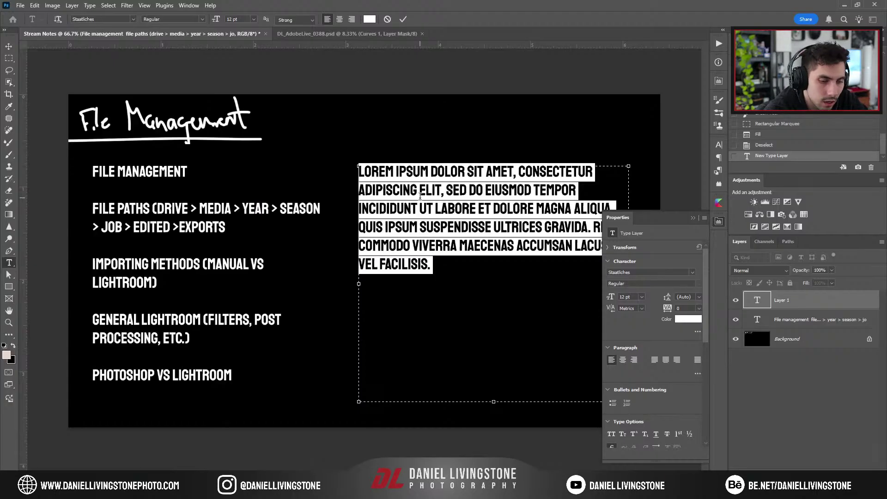
text(AUTOMATIC)
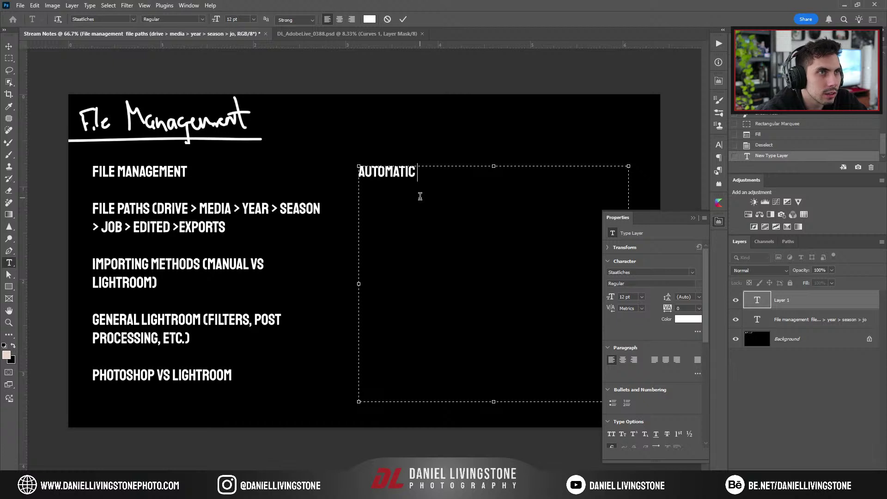
text( IMPORTING BA )
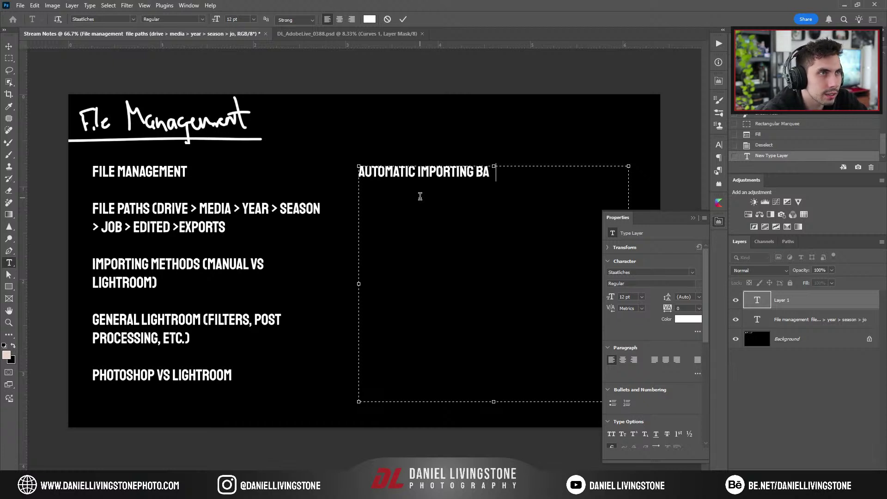
text(CK INTO LIGHTRO)
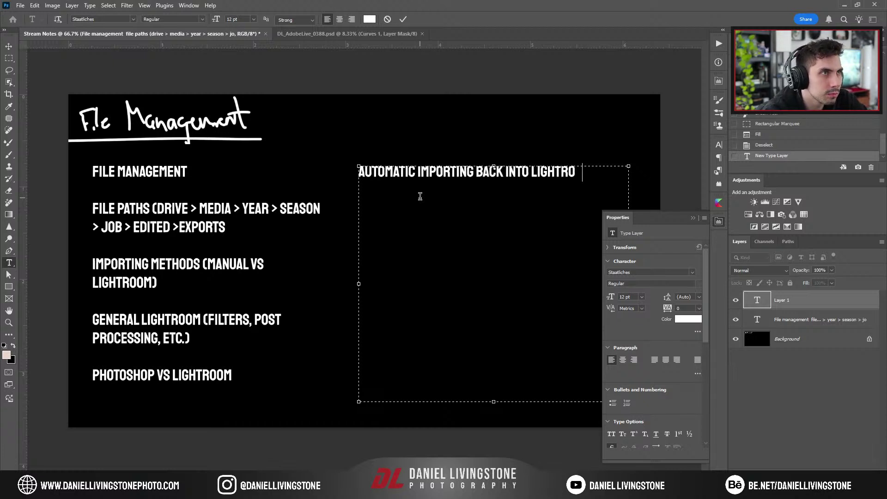
text(OM)
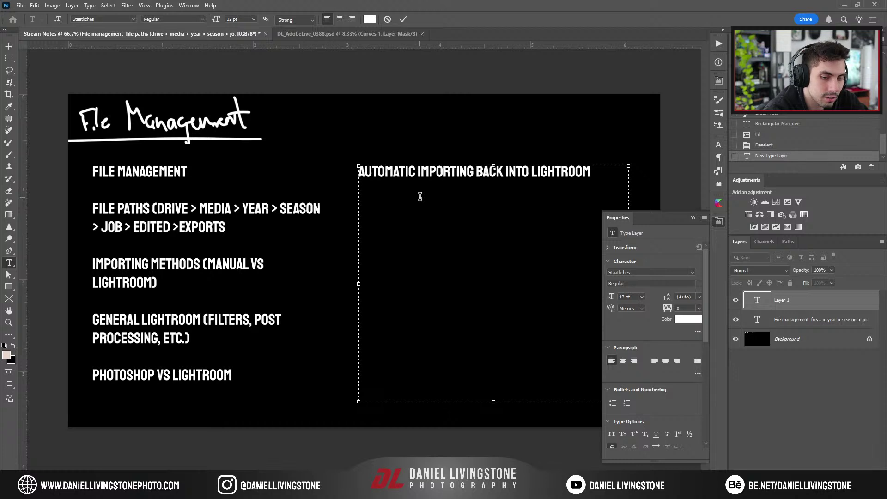
Add "COLLECTIONS FOR ARCHIVING" after a blank line in the second text box
text(COLL)
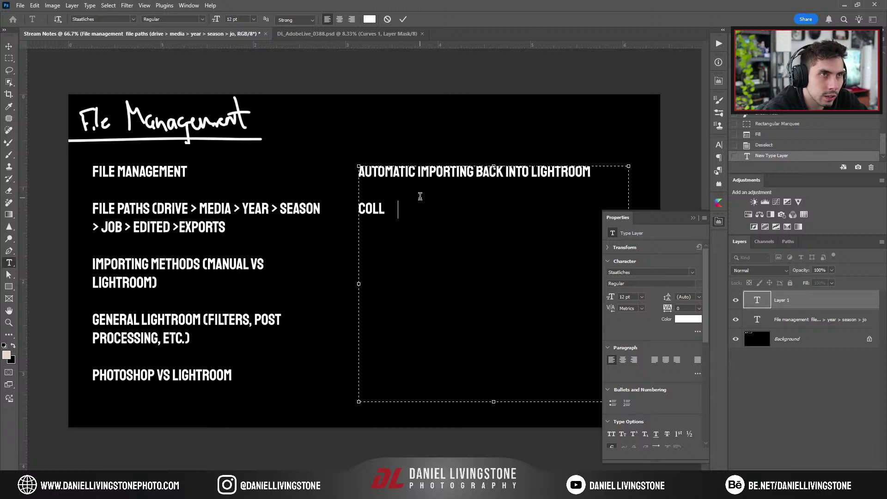
text(ECTIONS FOR A CH)
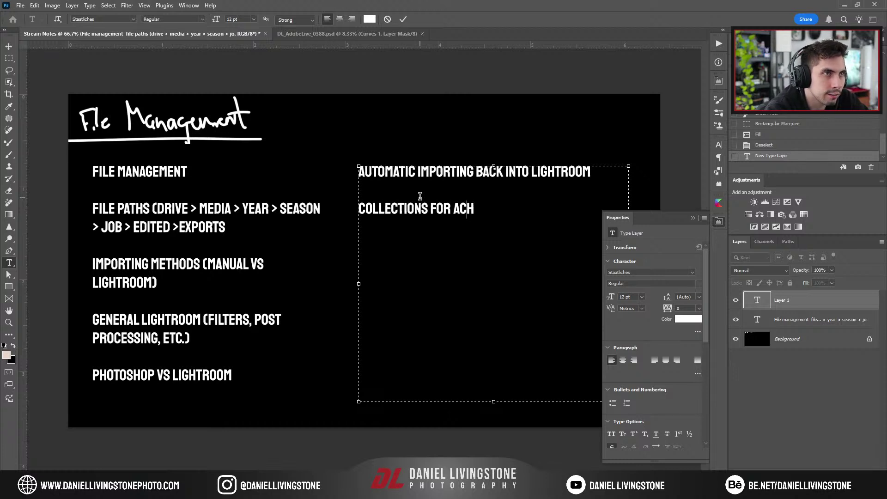
key(BackSpace)
key(BackSpace)
key(BackSpace)
text(RCHIVING)
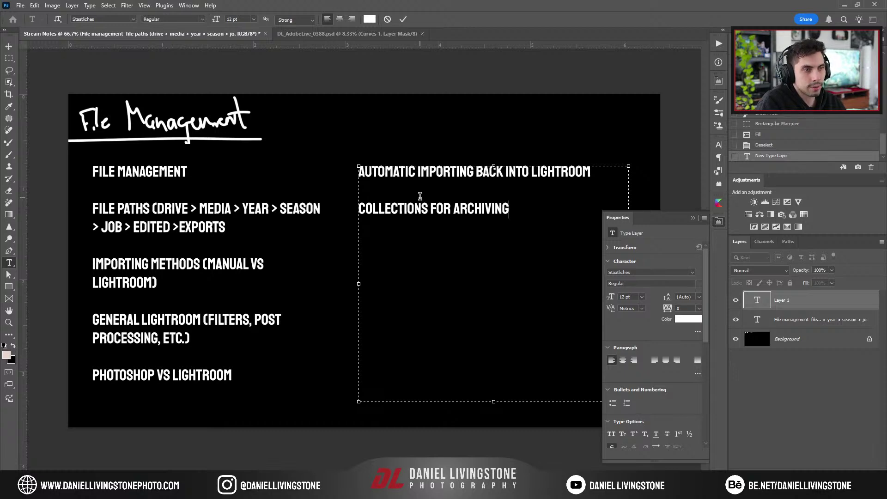
Switch to Lightroom Classic and view the rowing composite DL_AdobeLive_0320.psd enlarged
key(alt+Tab)
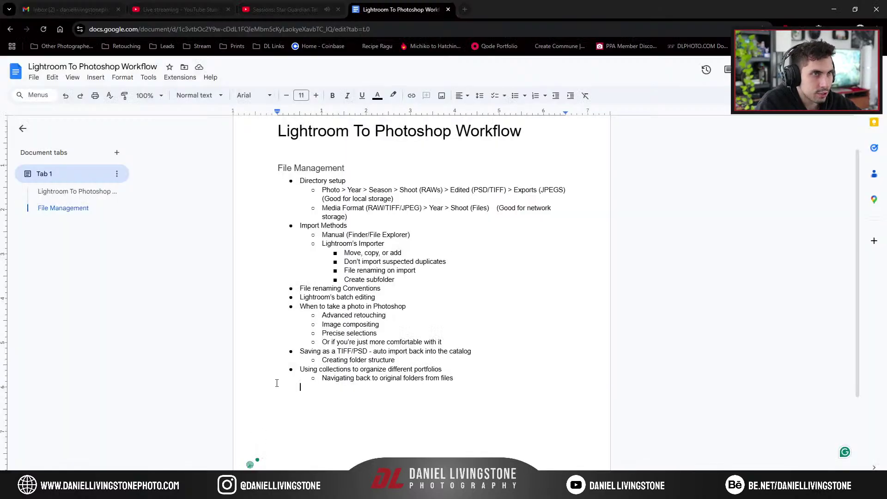
key(alt+Tab)
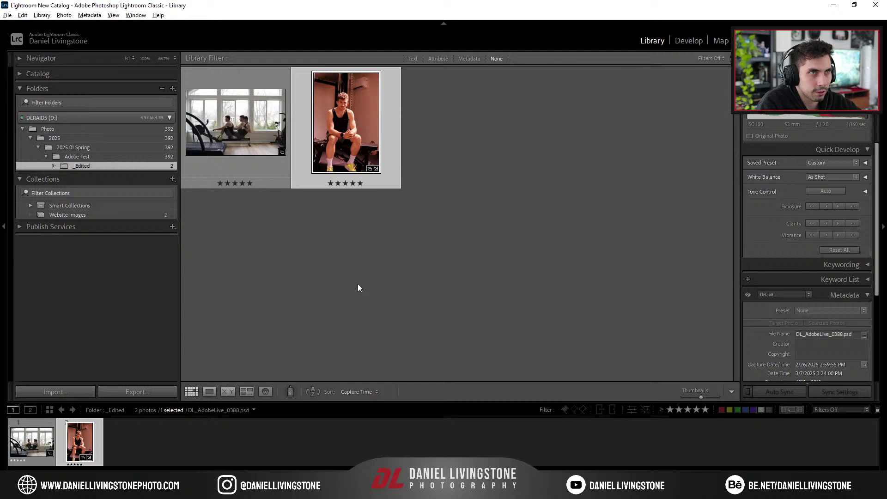
click(248, 129)
double_click(249, 129)
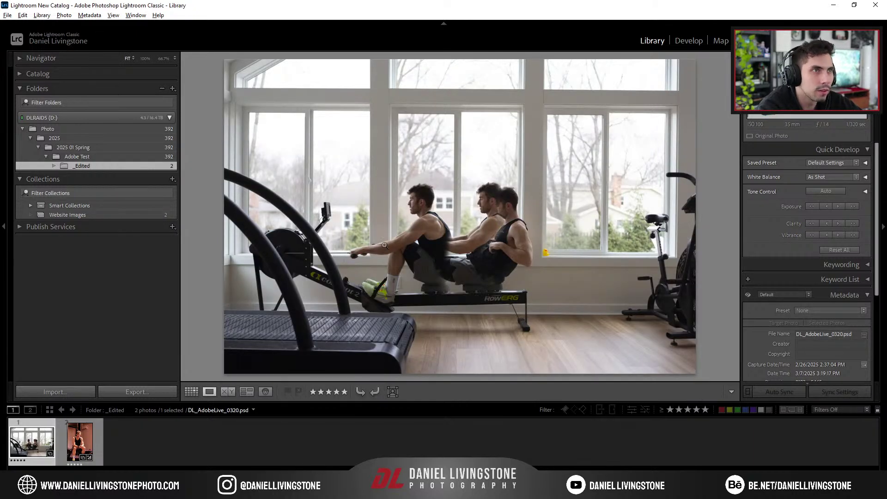
Switch back to Photoshop and open DL_AdobeLive_0320.psd from the recent files
key(alt+Tab)
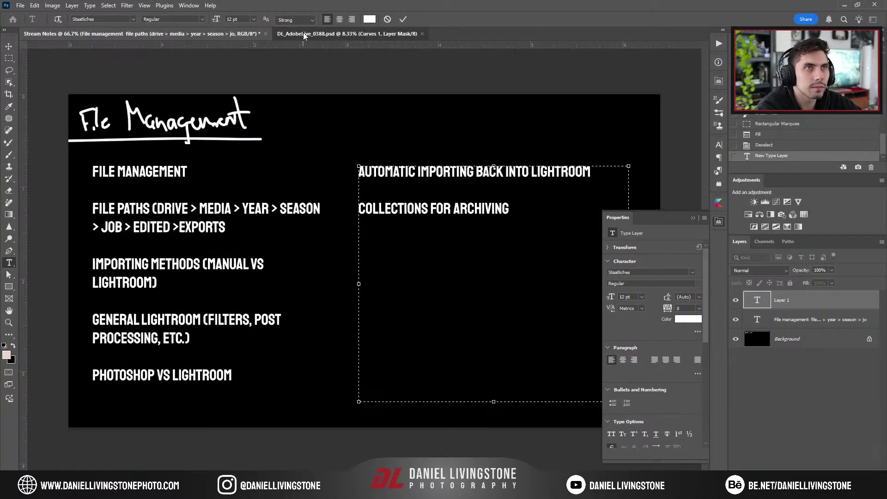
click(324, 33)
click(13, 19)
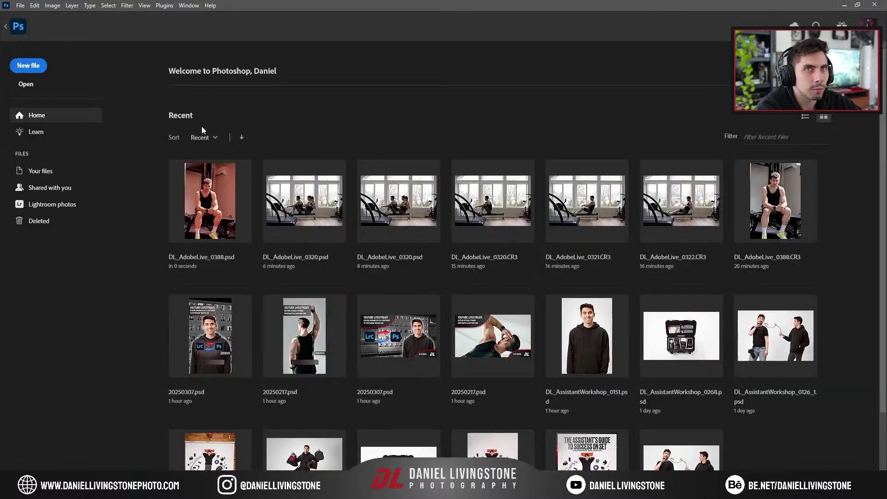
click(355, 183)
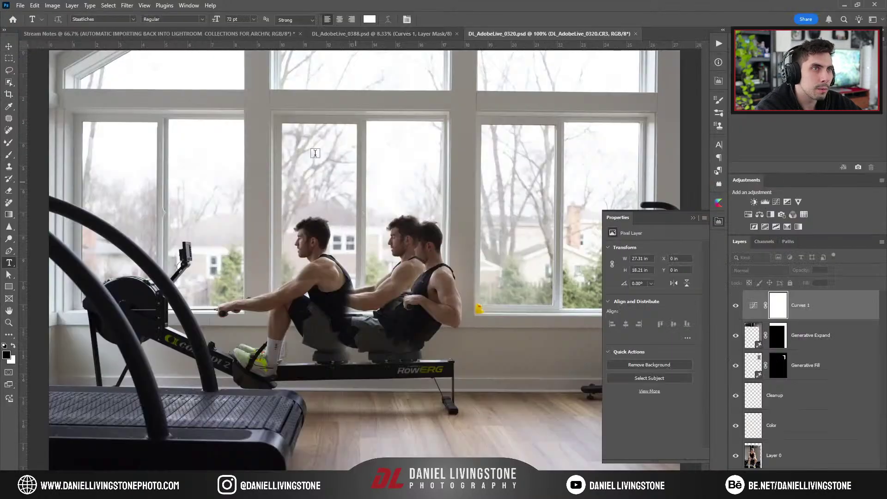
Add the text "HOME GYMS" over the windows above the rowers and set its size to 300 pt
click(326, 147)
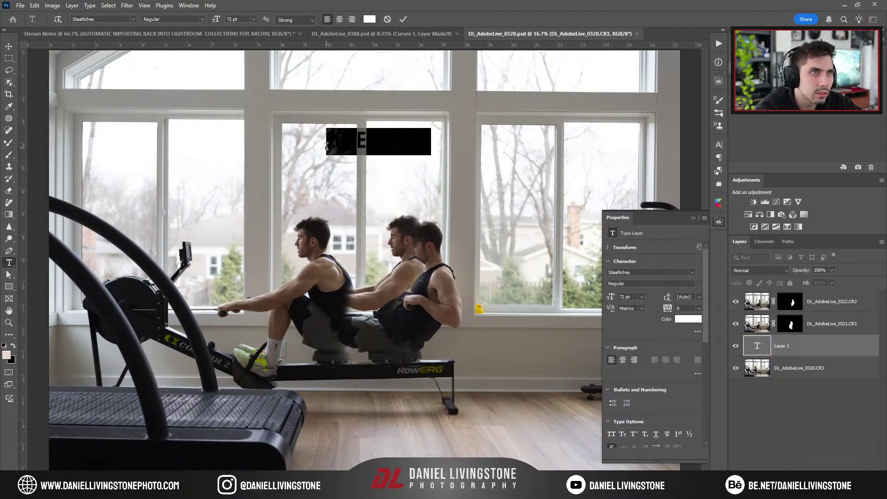
text(HERETEXT)
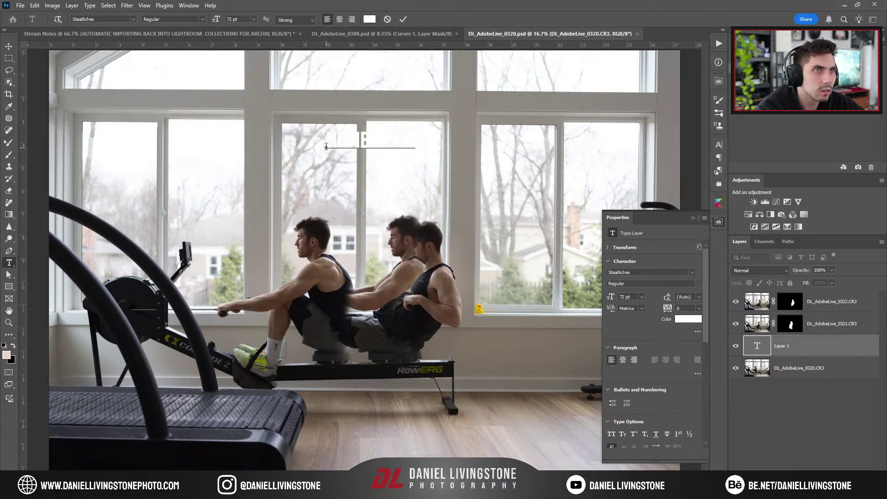
key(ctrl+a)
click(238, 19)
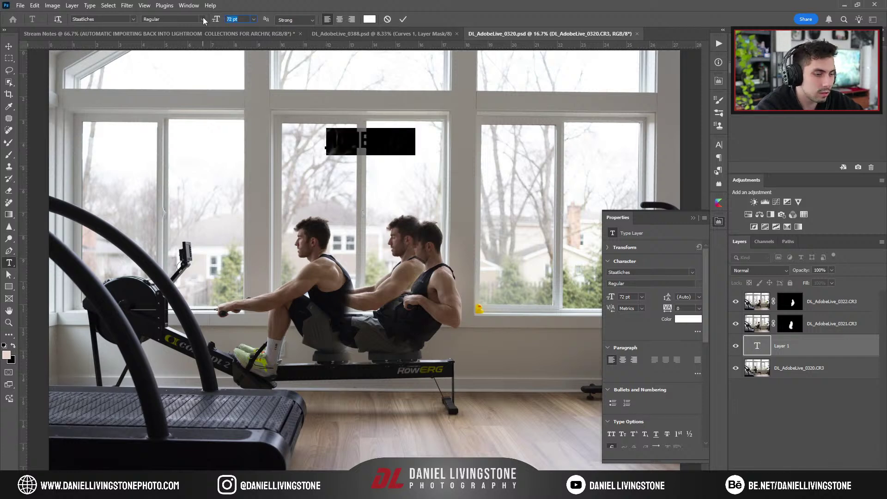
text(150)
key(Return)
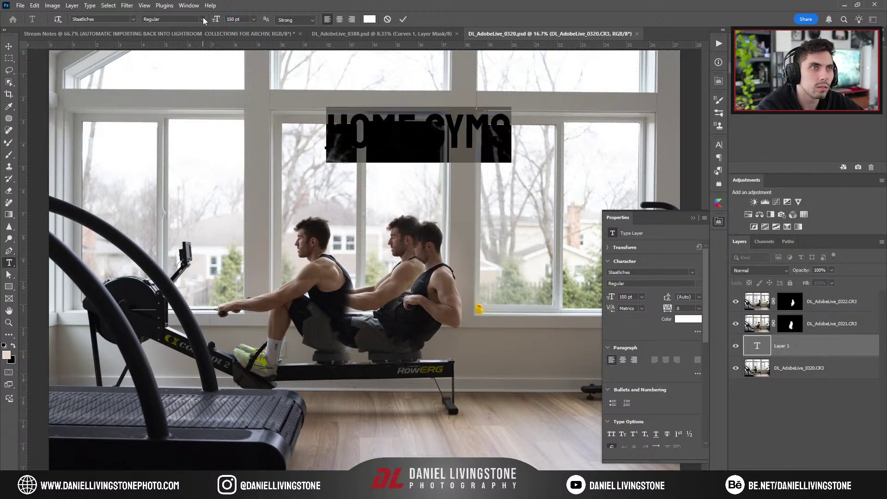
click(244, 19)
text(300)
key(Return)
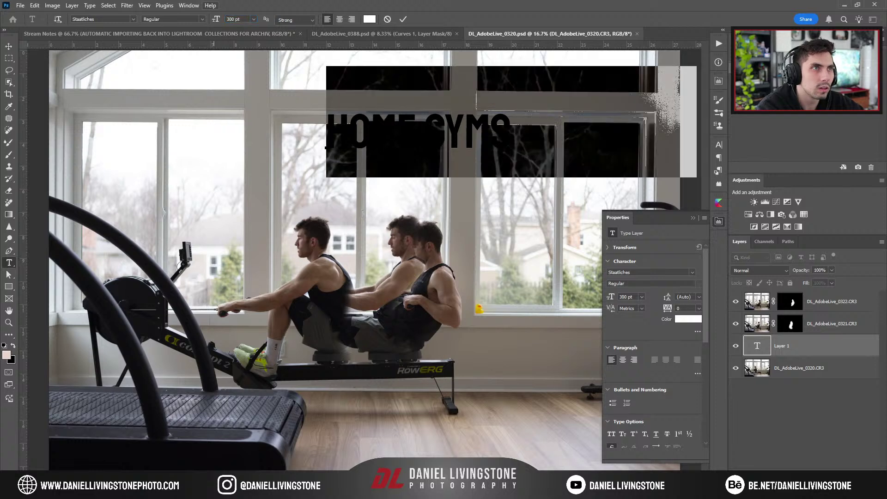
Center the HOME GYMS title across the upper part of the photo and color it black (000000)
click(9, 46)
drag(389, 123, 244, 128)
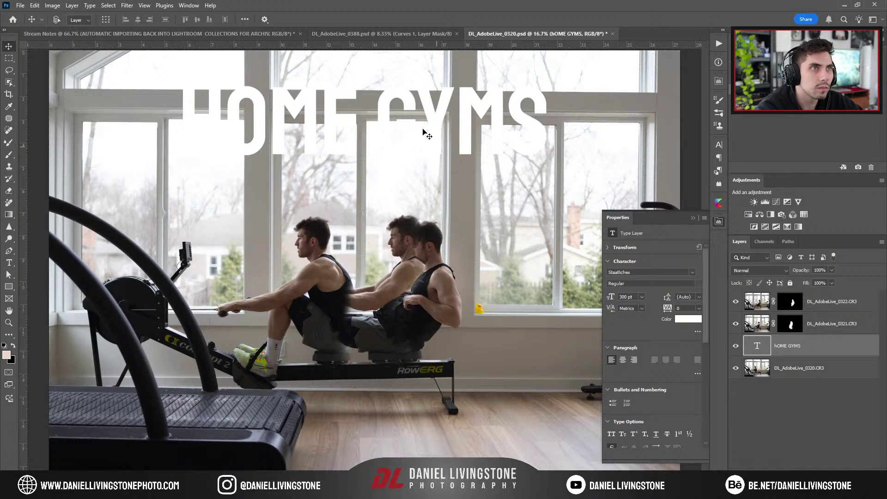
click(688, 319)
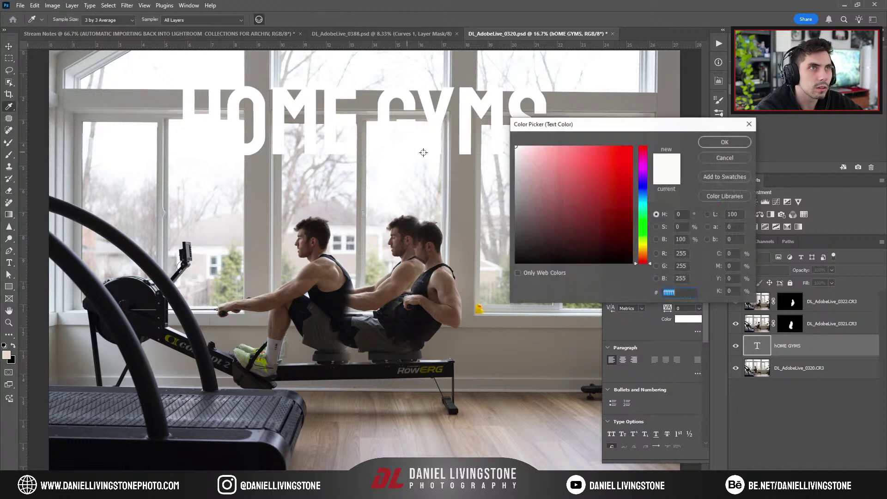
click(415, 300)
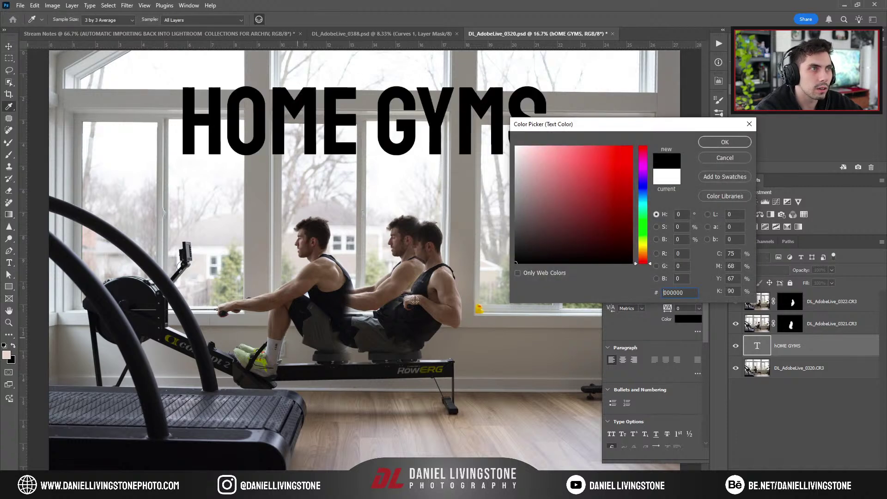
click(728, 147)
Apply a bright yellow outside stroke of about 40 px to the HOME GYMS text layer
key(ctrl+minus)
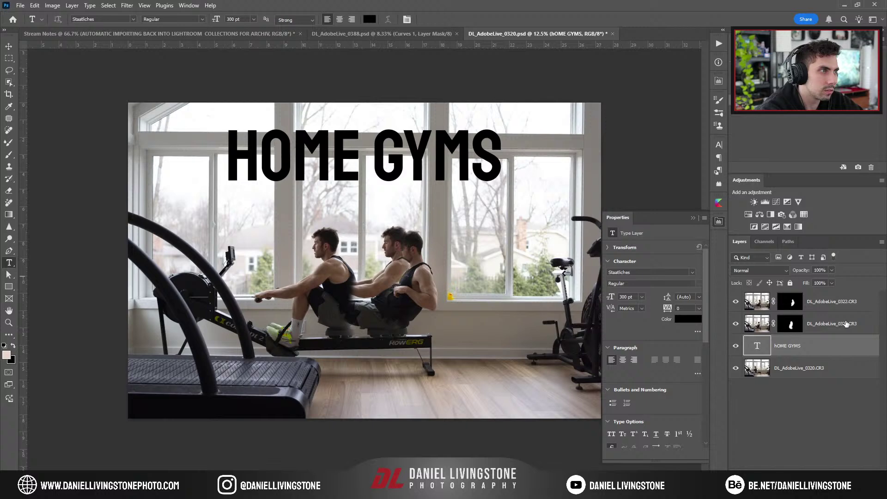
double_click(845, 353)
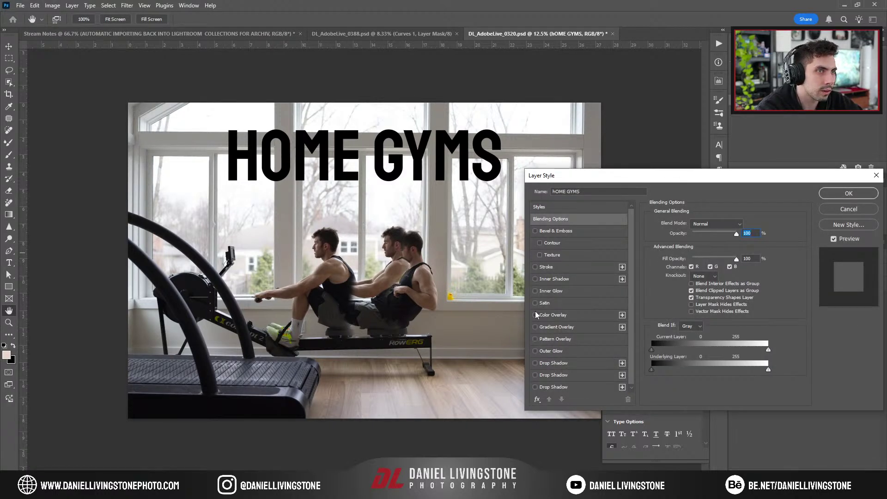
click(535, 266)
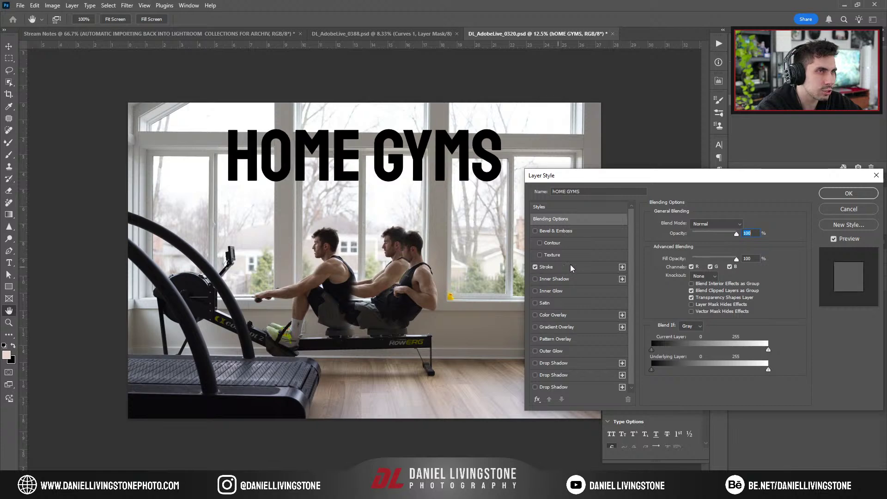
click(571, 267)
click(660, 290)
click(643, 251)
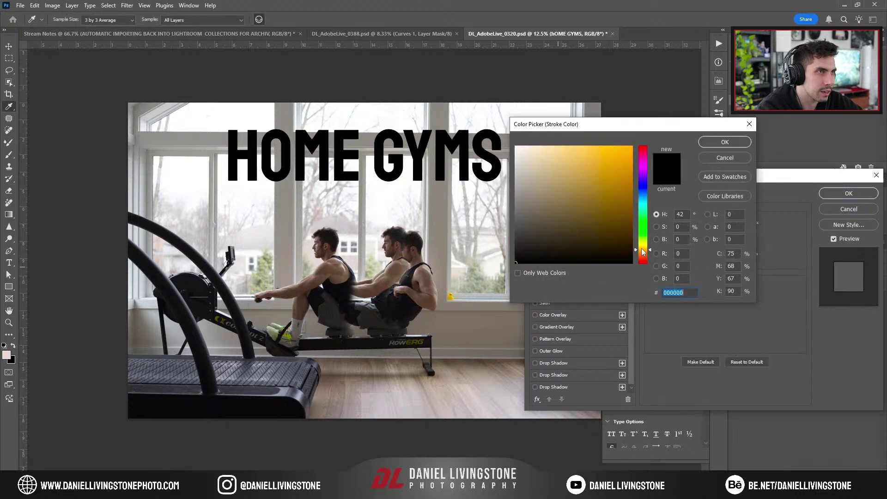
drag(643, 252, 643, 244)
click(631, 146)
click(725, 142)
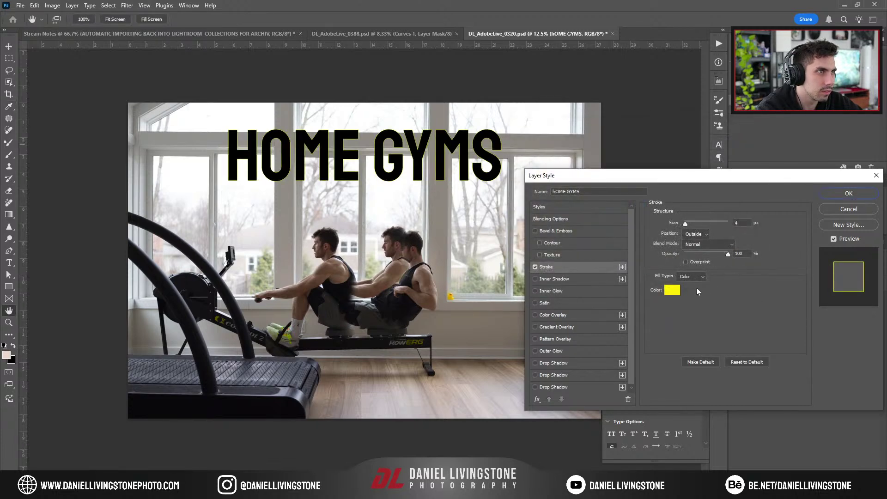
drag(687, 224, 695, 225)
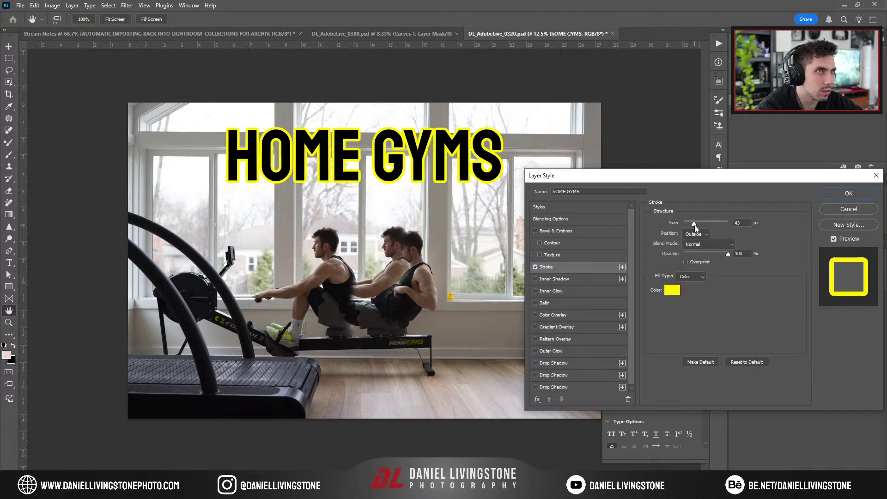
click(837, 191)
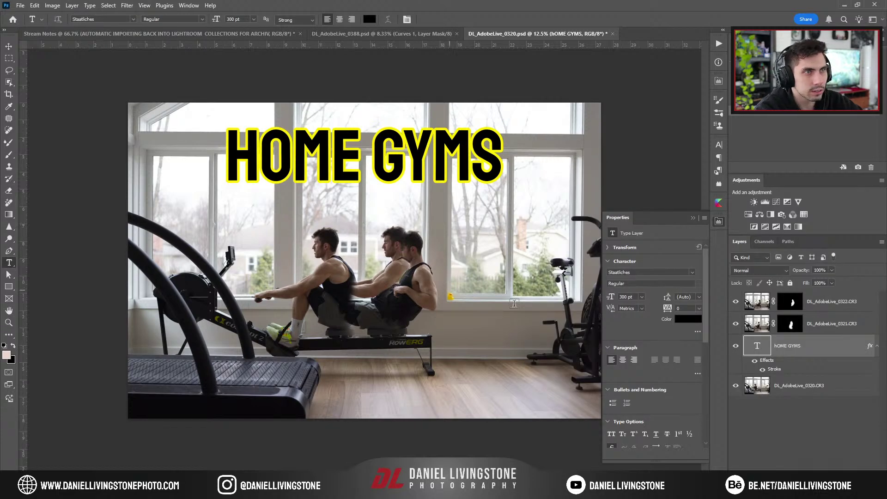
Save the titled rowing PSD and switch to Lightroom Classic to check its preview
key(ctrl+minus)
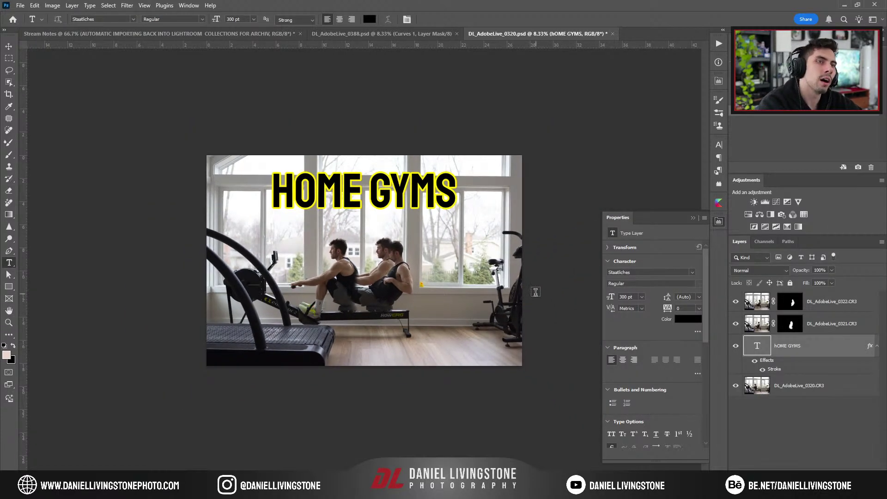
key(ctrl+s)
key(alt+Tab)
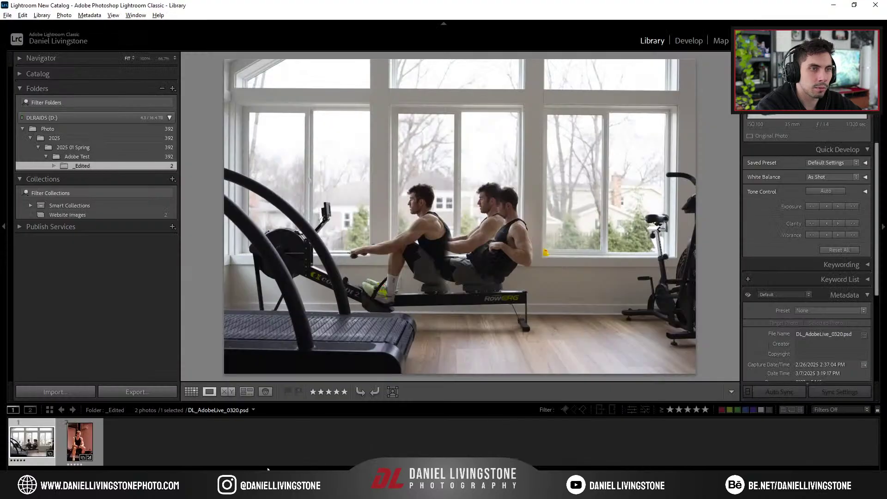
Recheck the rowing photo's preview in Lightroom Classic against the titled PSD open in Photoshop
click(81, 442)
click(33, 441)
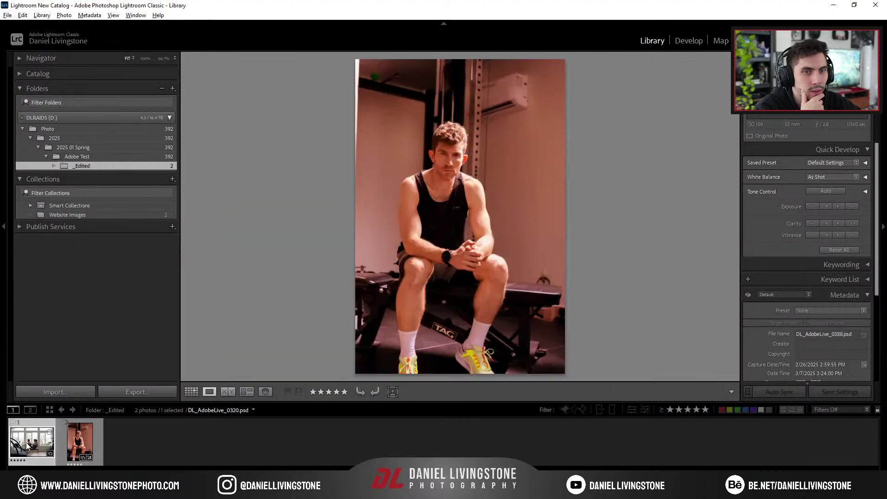
key(alt+Tab)
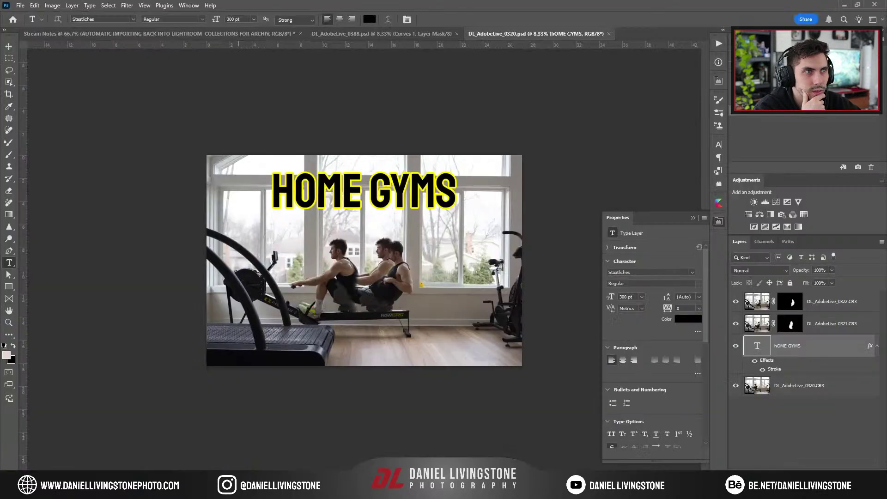
key(alt+Tab)
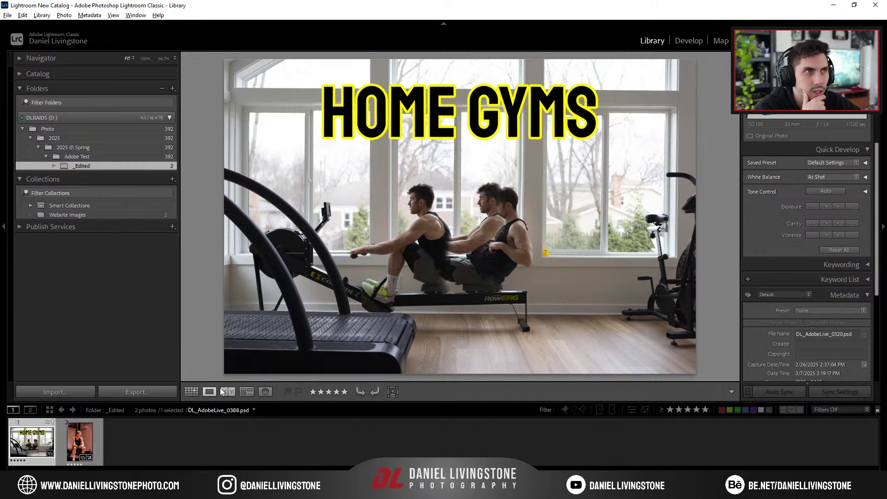
Show the edited photos as a grid and check the HOME GYMS photo in the Website Images collection
key(g)
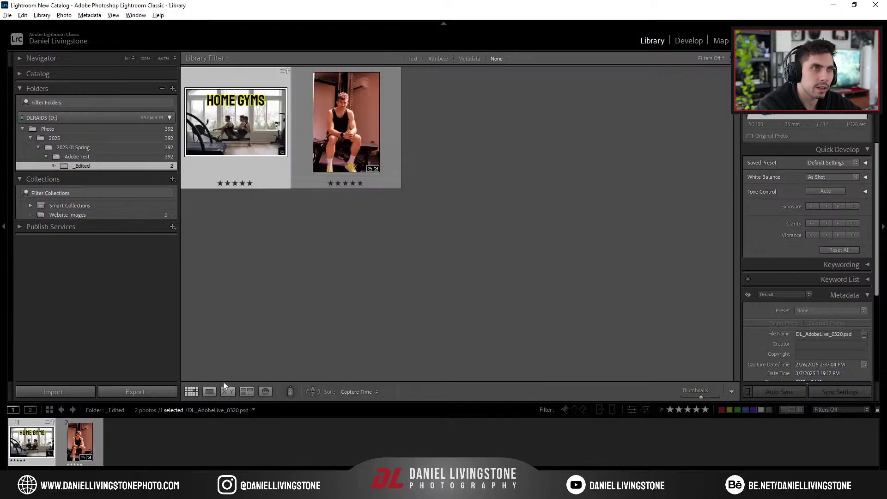
click(92, 215)
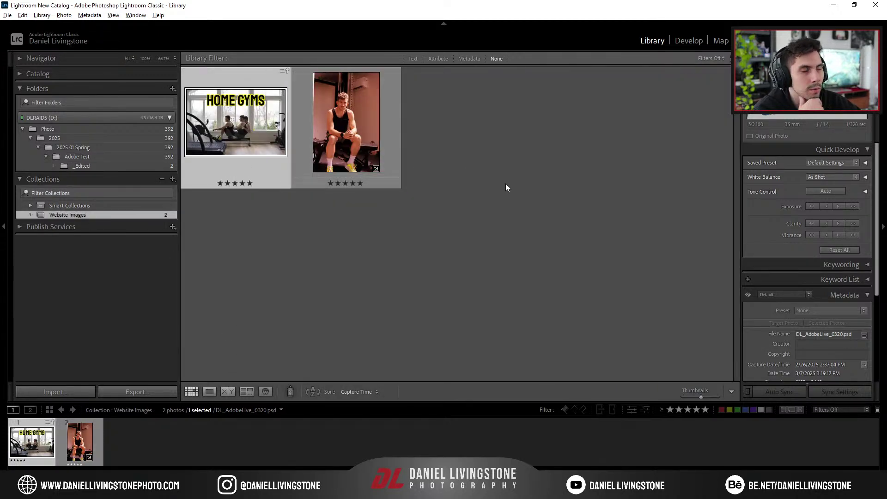
click(482, 204)
Filter the Adobe Test folder to five-star photos and check the HOME GYMS image there
click(87, 156)
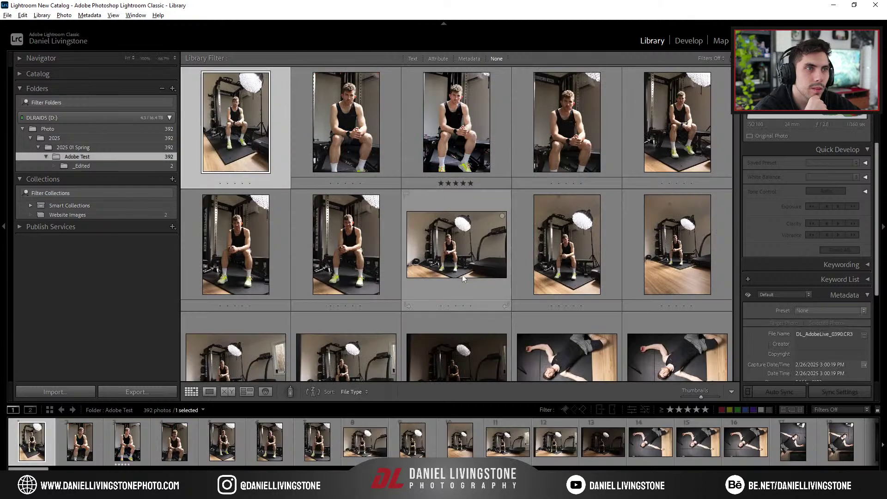
scroll(535, 290, down, 5)
click(705, 409)
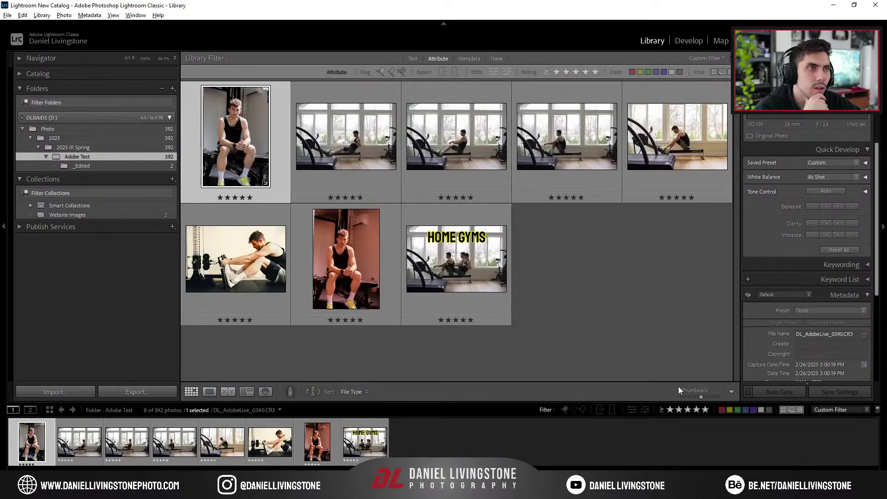
click(440, 244)
Reopen the Website Images collection and check the metadata status of the HOME GYMS photo
click(59, 214)
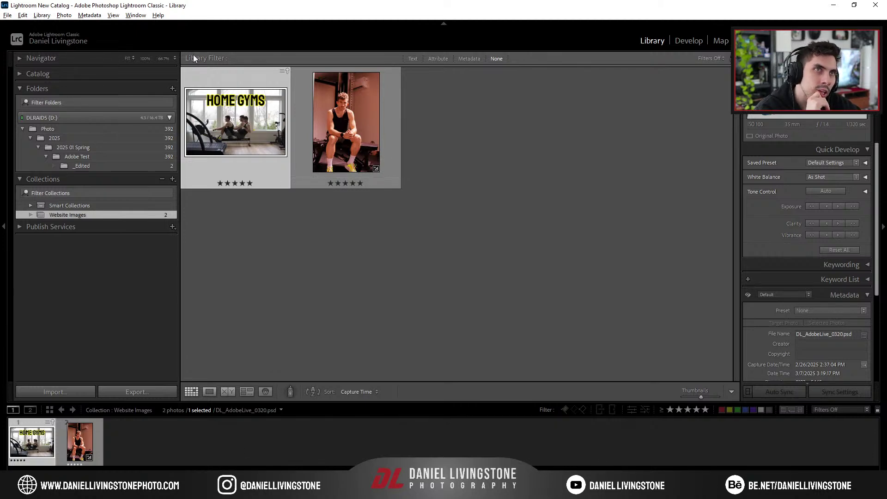
click(287, 71)
click(403, 257)
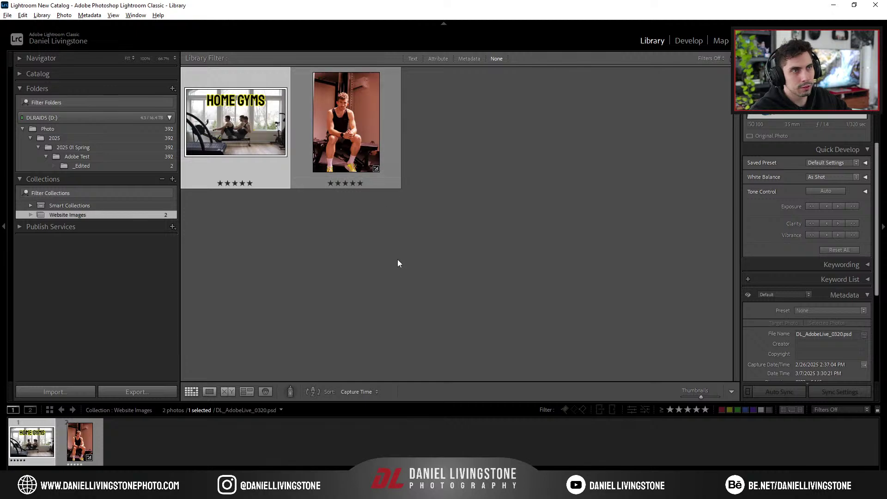
Switch to the Google Docs workflow outline and replace the "Lightroom's batch editing" bullet with "When to use Lightroom"
key(alt+Tab)
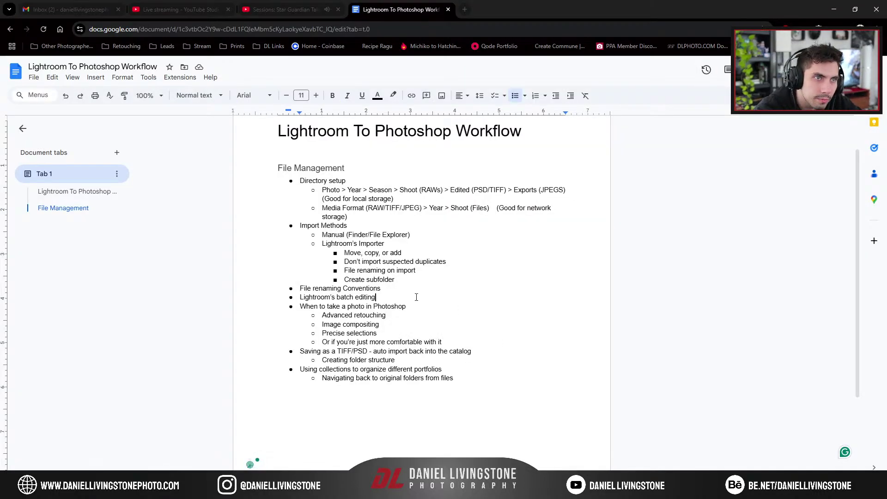
drag(377, 297, 296, 297)
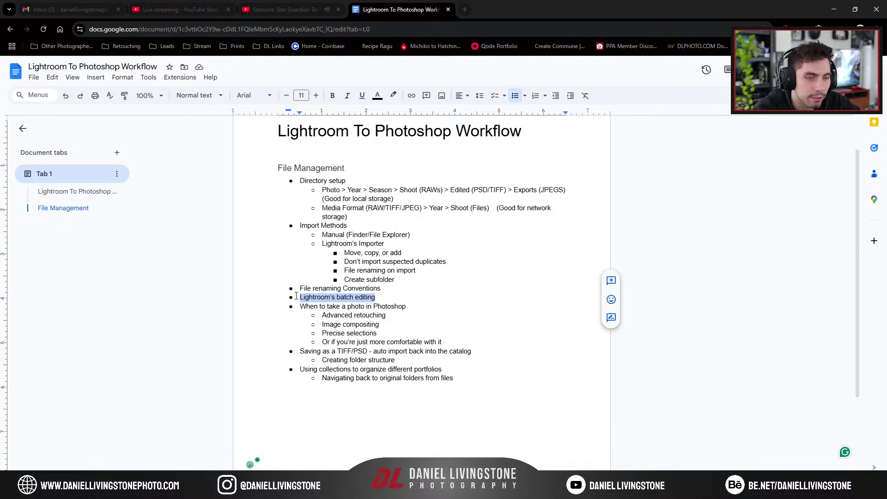
text(wHEN)
key(BackSpace)
key(BackSpace)
key(BackSpace)
key(BackSpace)
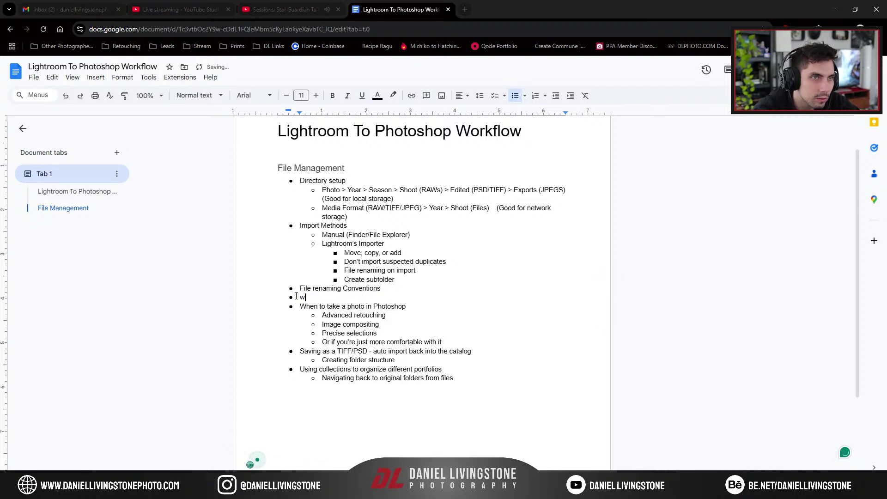
text(When to use Lg)
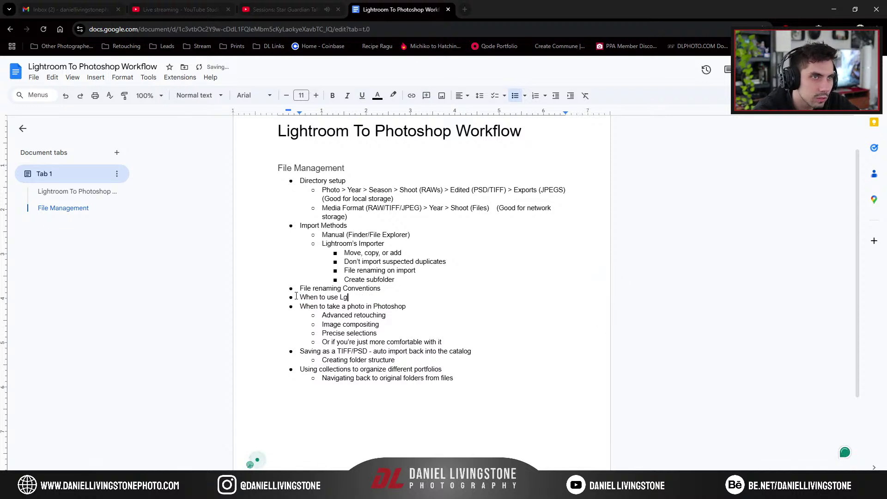
key(BackSpace)
text(ightroom)
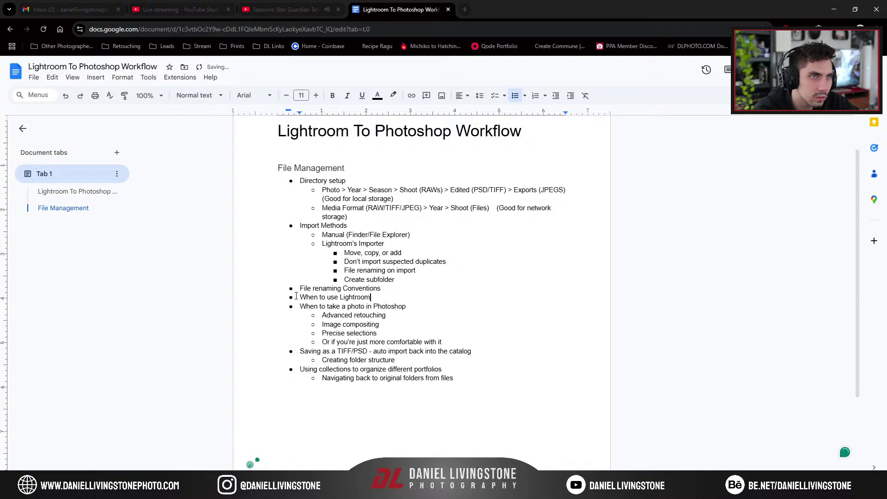
Add the sub-bullet "Batch editing" under "When to use Lightroom", followed by an empty sub-bullet
key(Return)
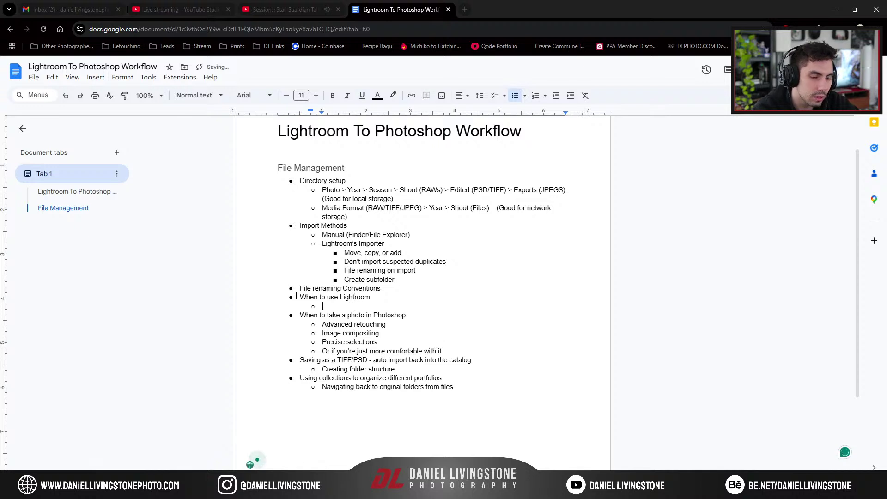
text(Batch editing)
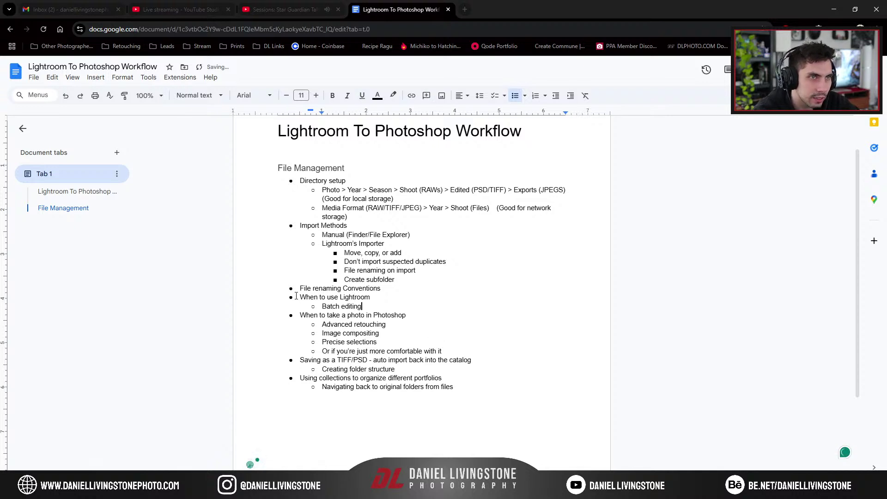
key(Return)
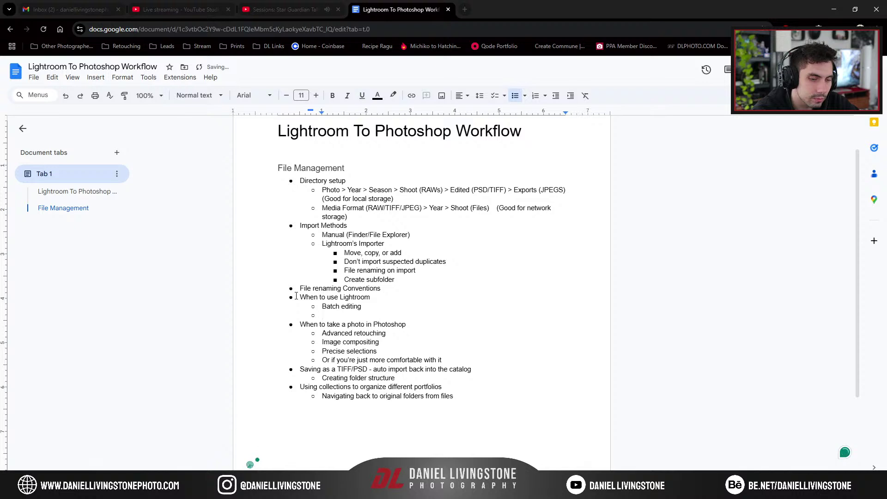
Insert the sub-bullet "Directory" above "Batch editing" under "When to use Lightroom"
key(Up)
key(Return)
key(Up)
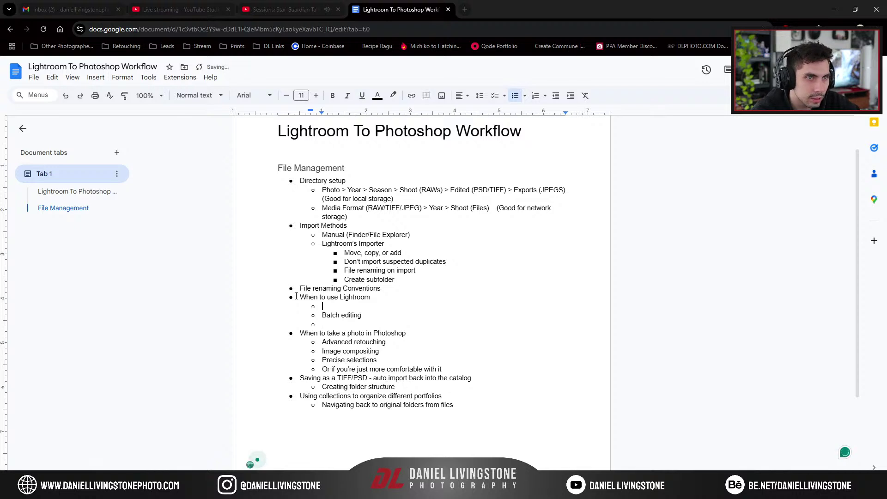
text(Directory)
key(Down)
key(Down)
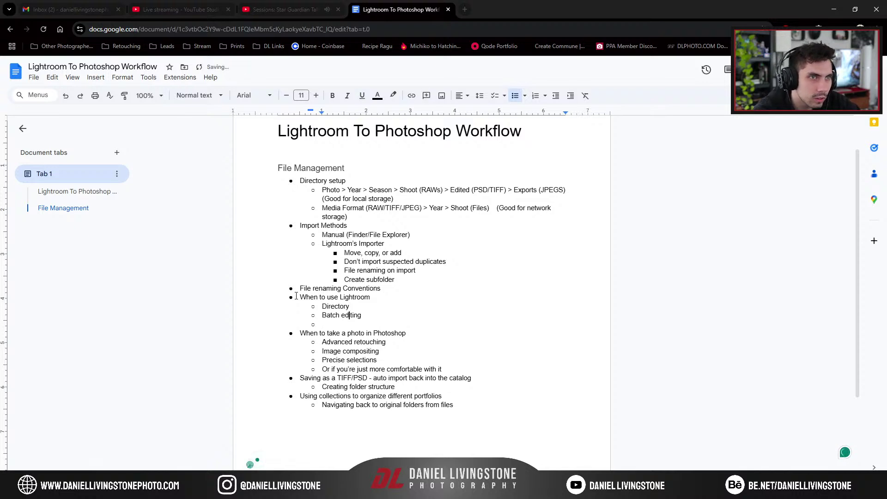